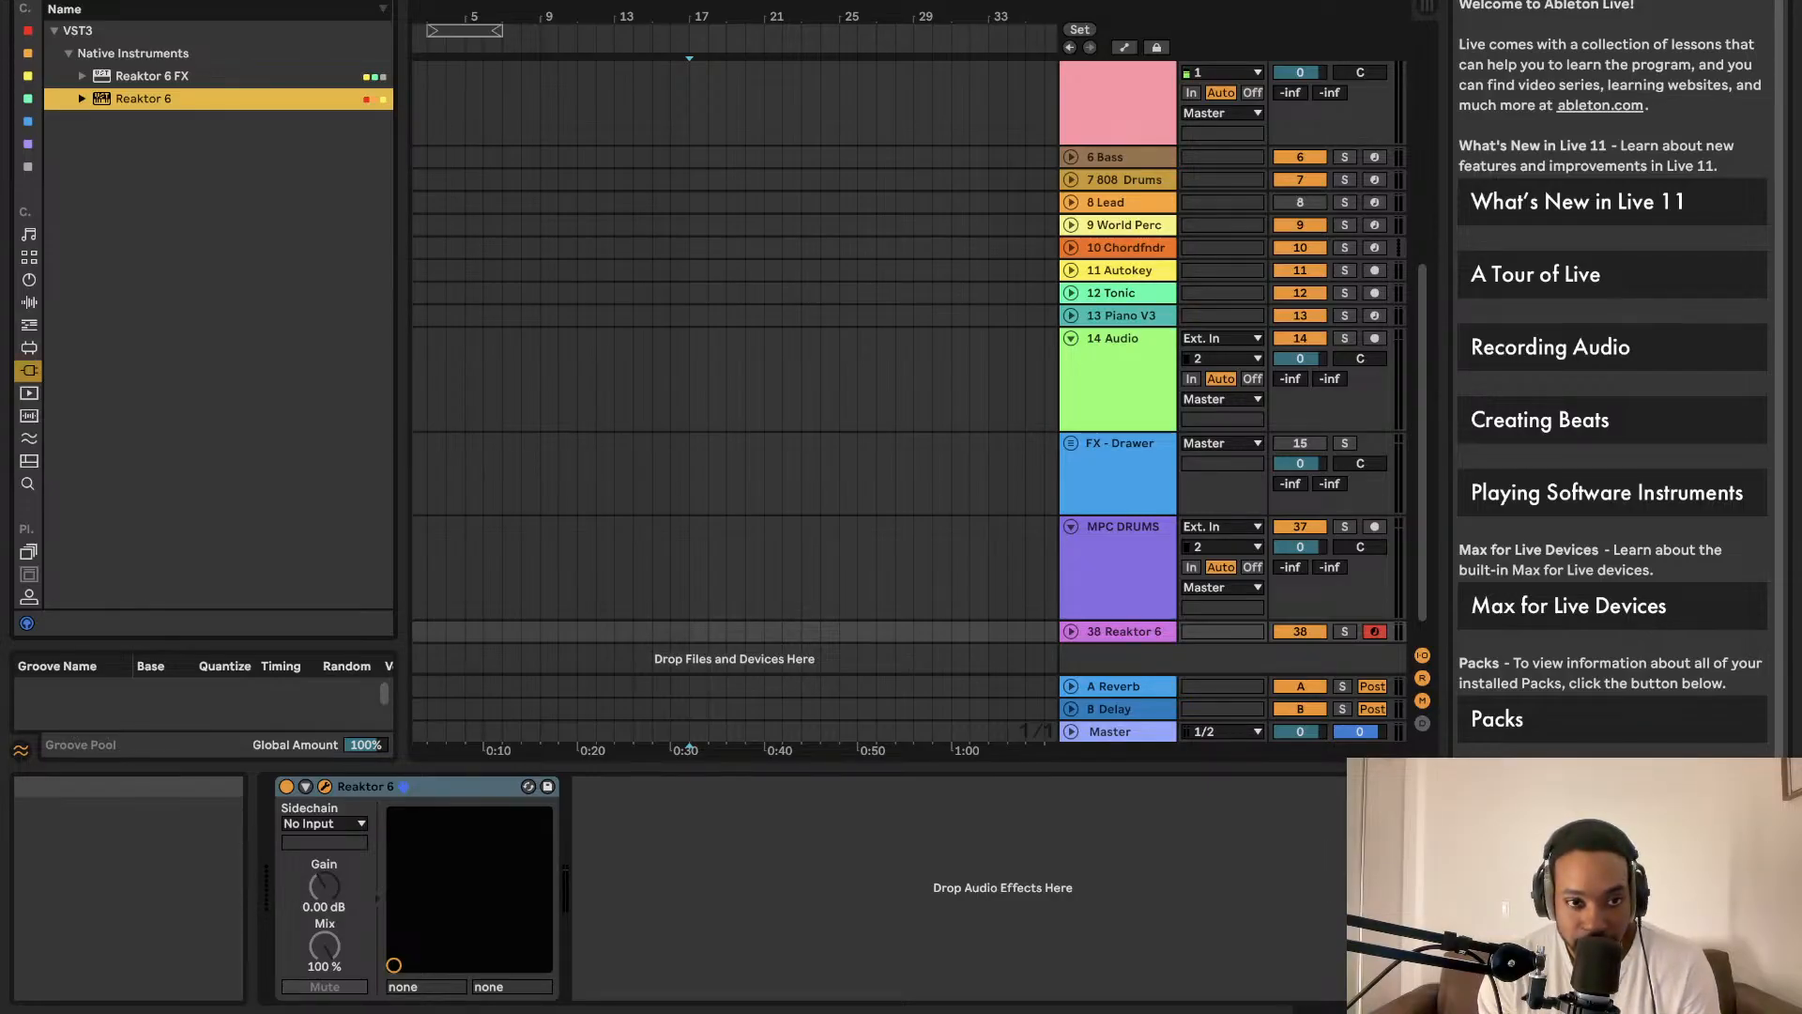
Step: Open the Reaktor 6 plugin window on the Ableton track, showing the Note In, OSC and VCA blocks
click(325, 785)
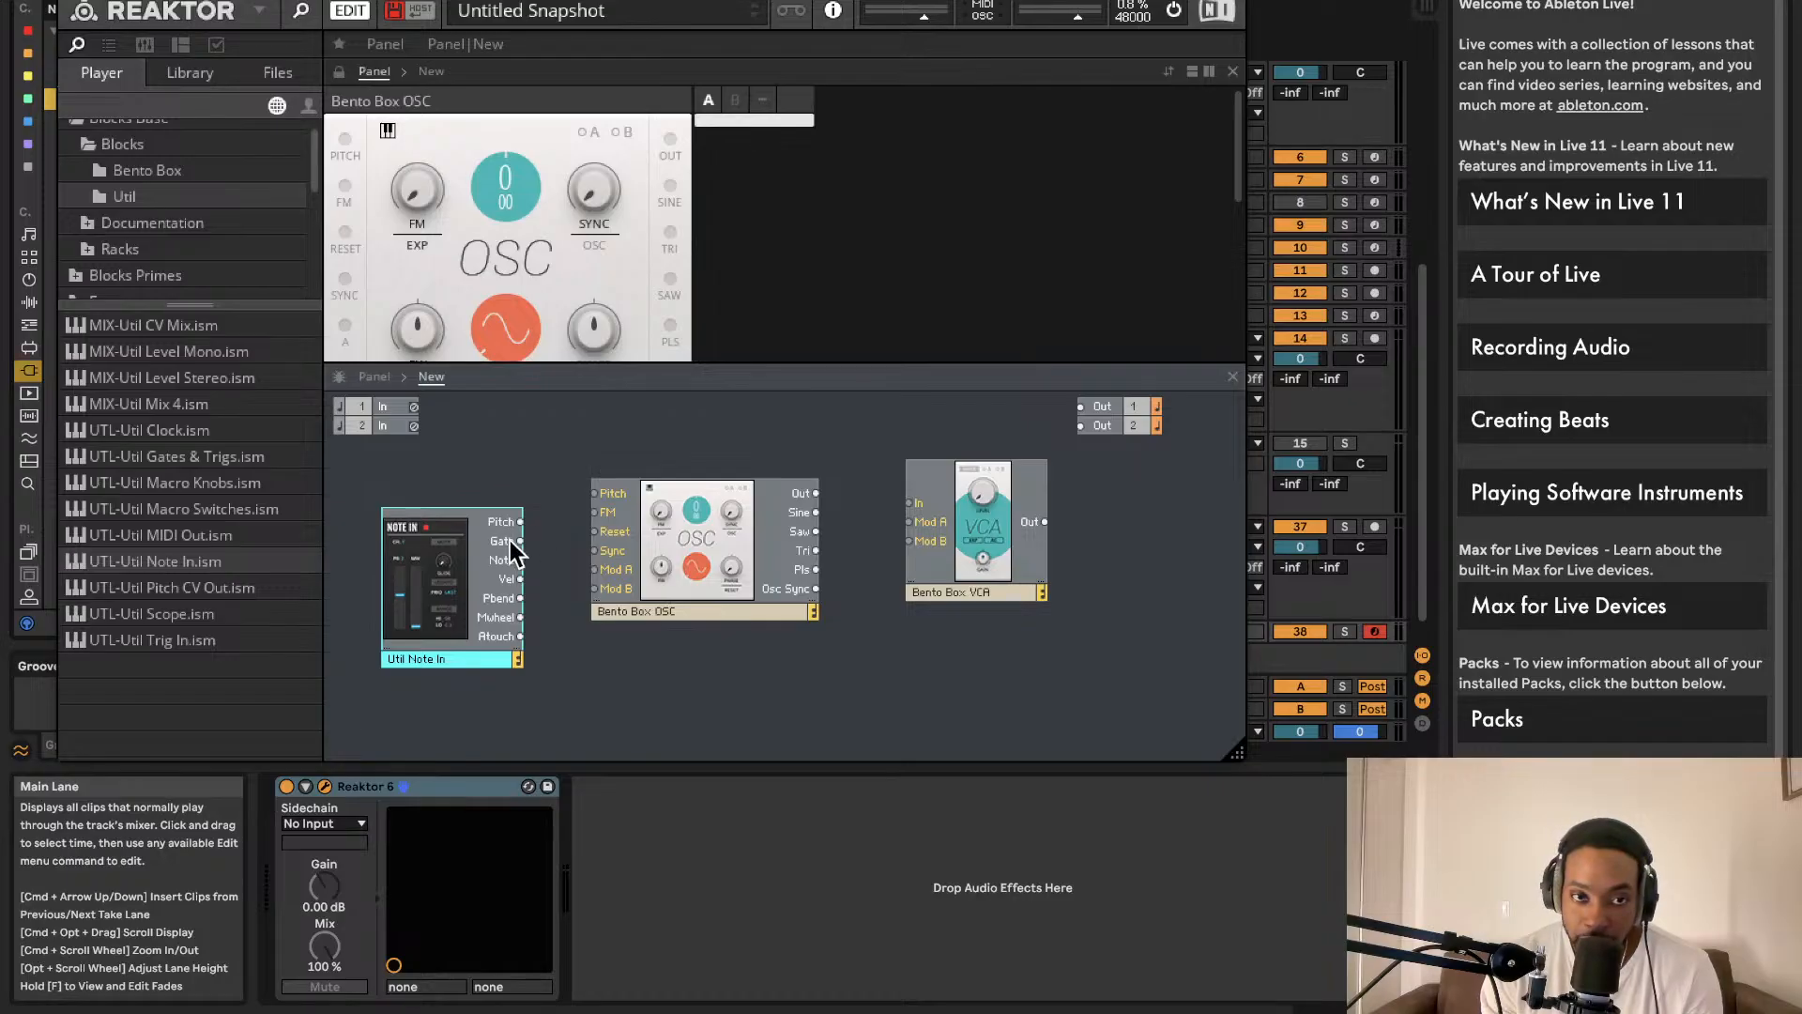
drag(1241, 755, 1194, 1006)
click(69, 2)
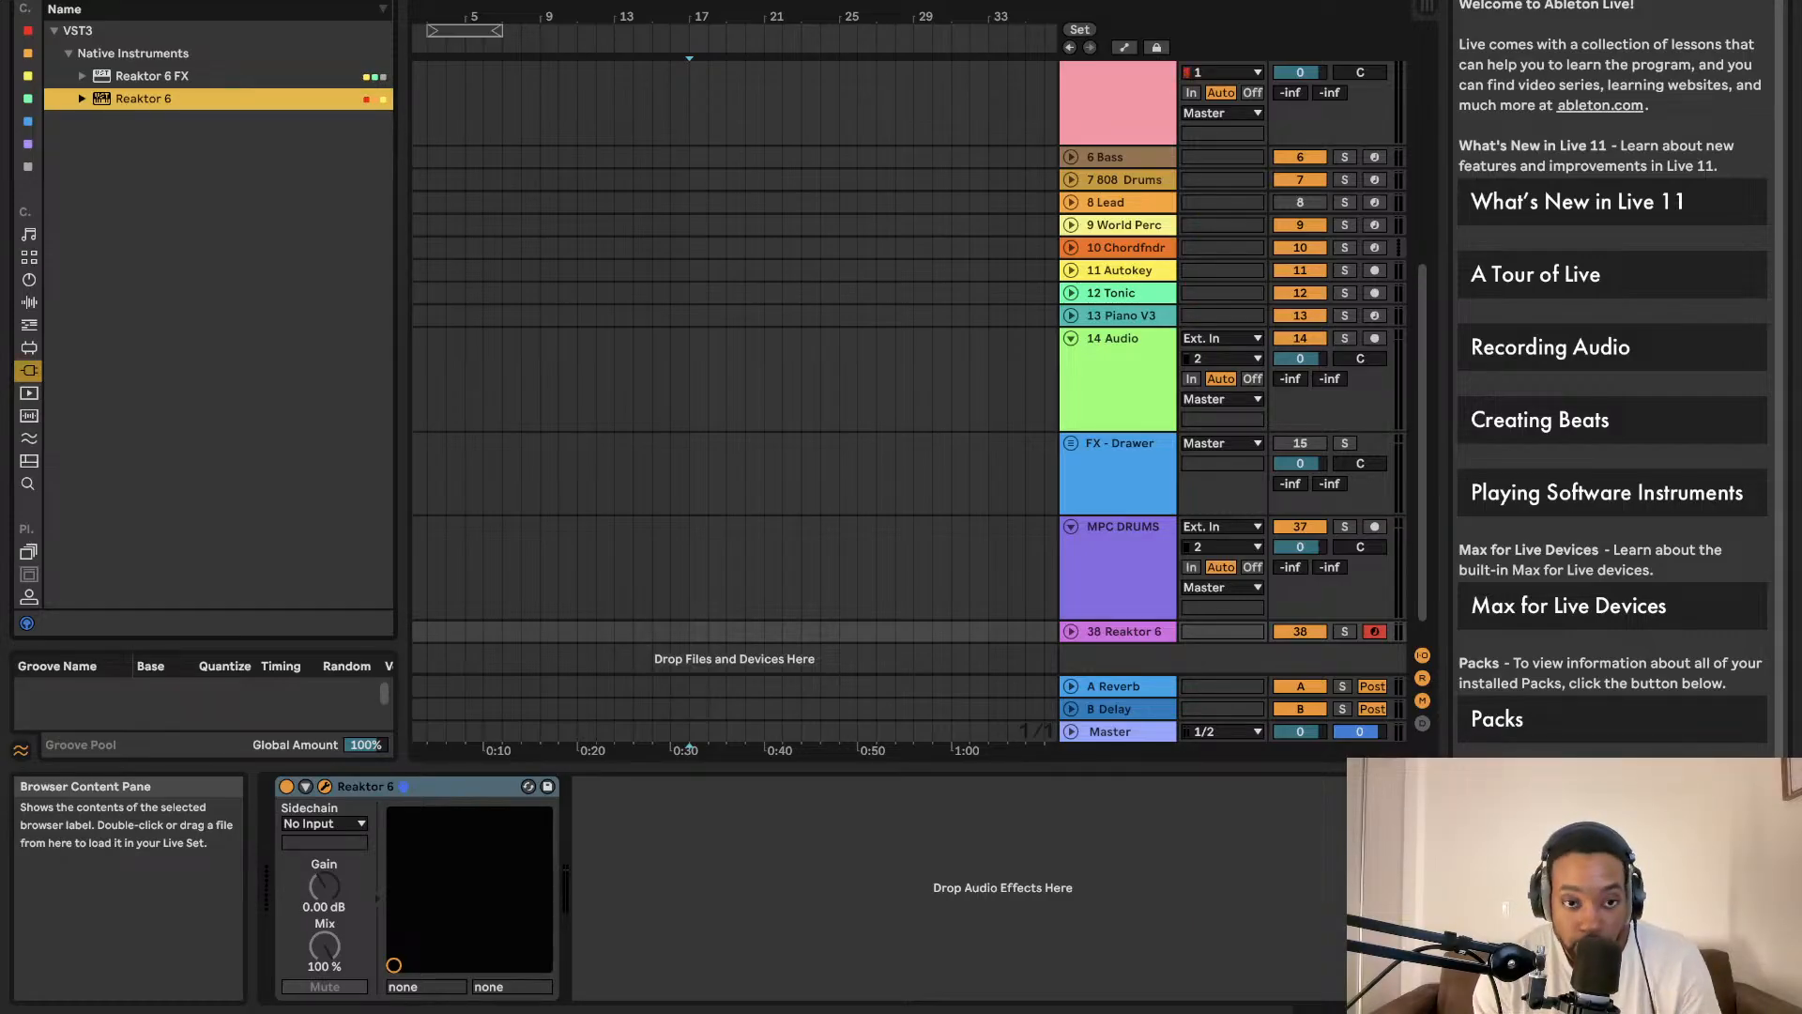
click(328, 787)
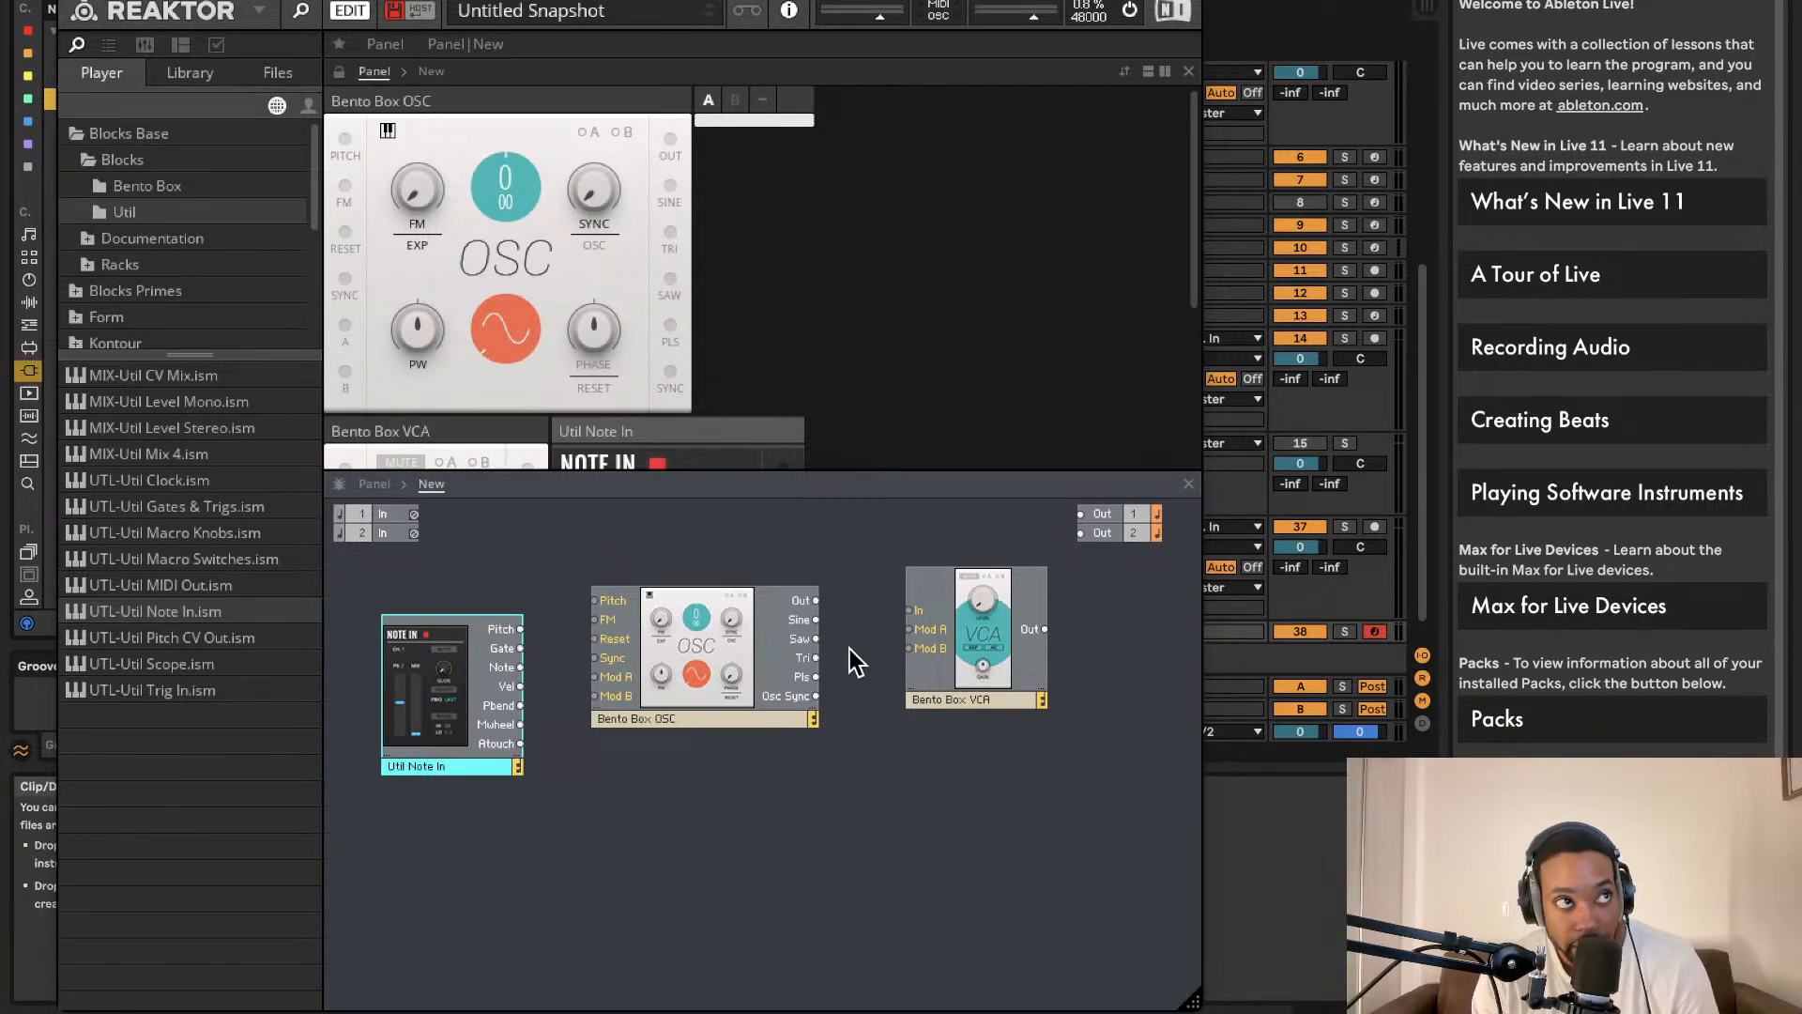
Step: Add Bento Box SVF Filter and LFO blocks to the structure
click(183, 180)
drag(199, 401, 873, 739)
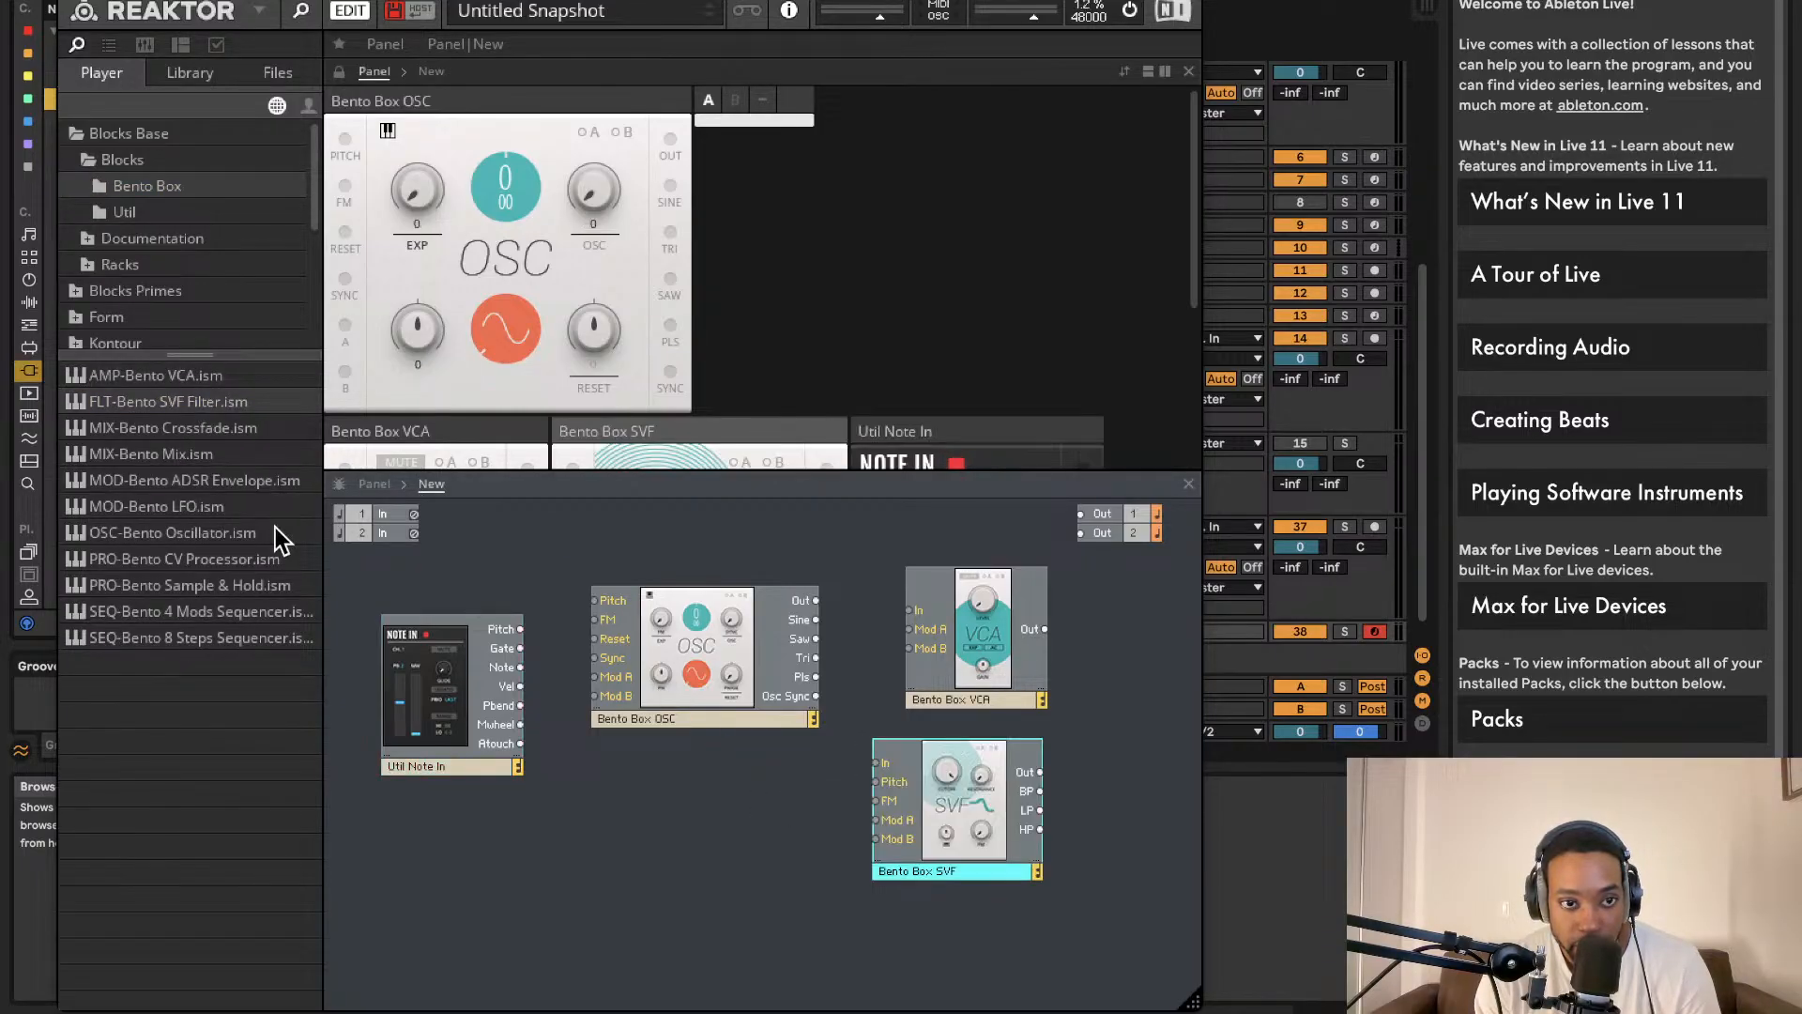
drag(217, 512, 487, 854)
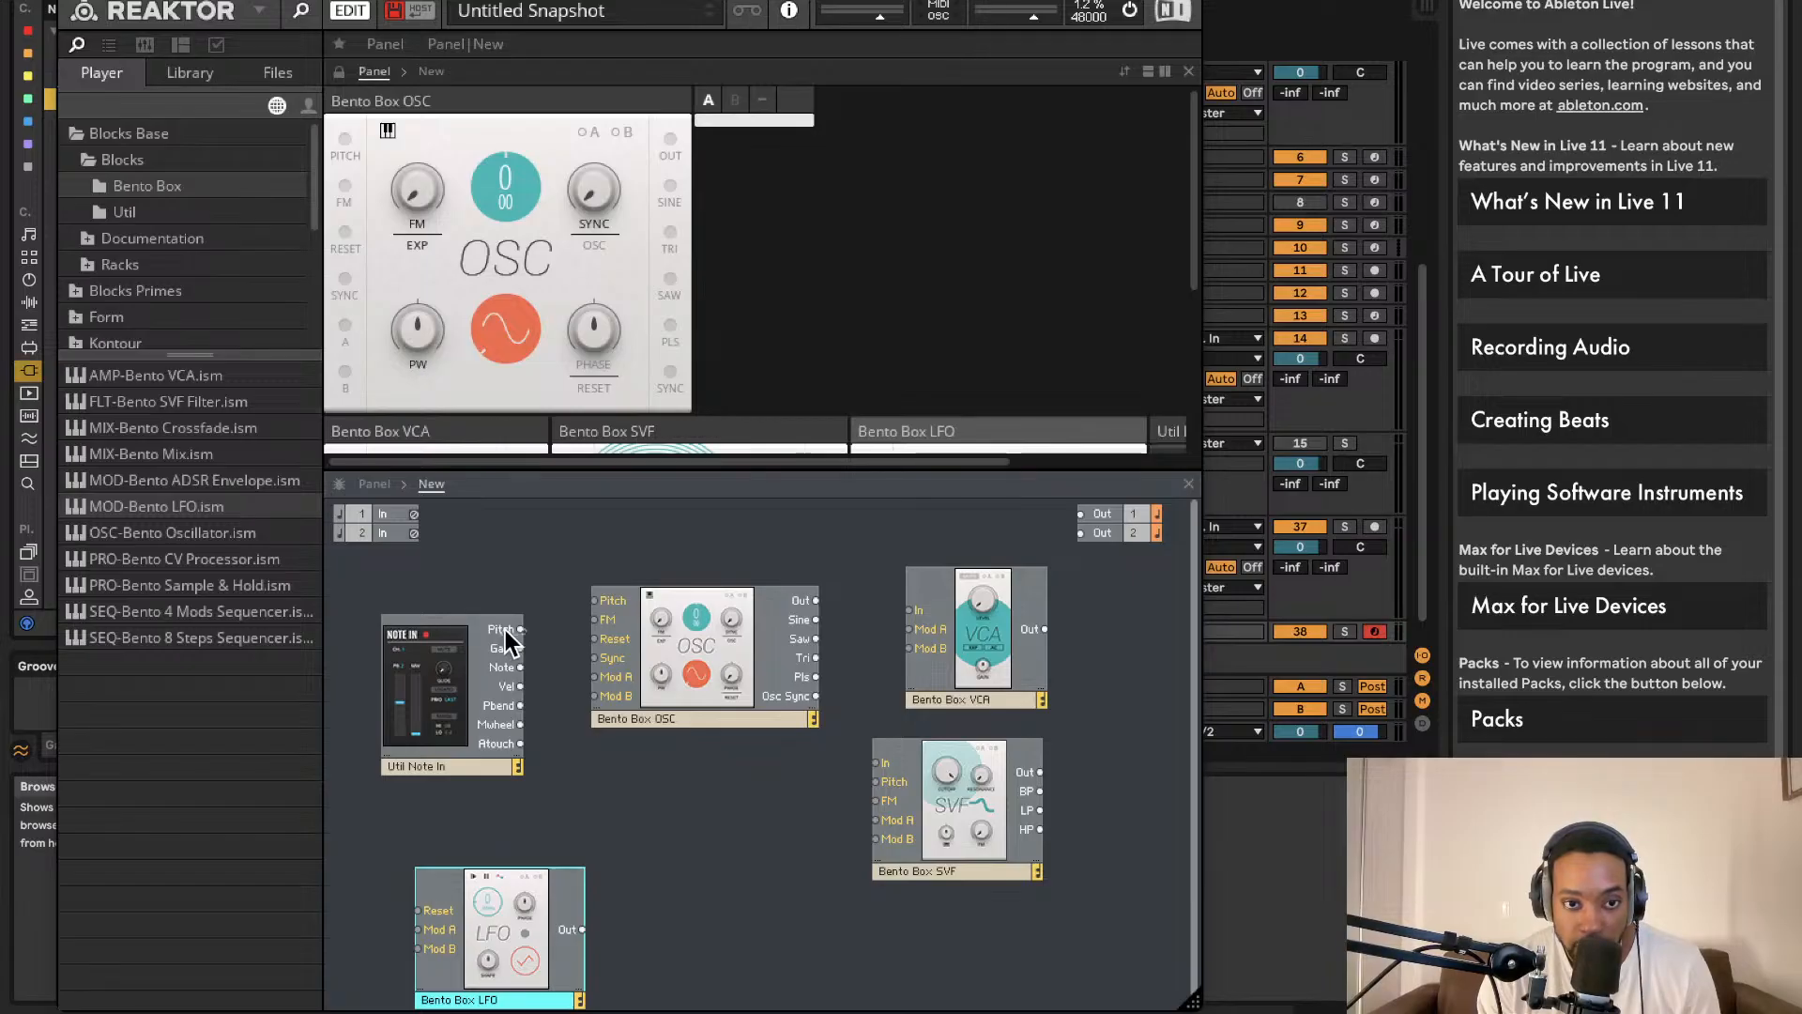
Step: Wire Pitch to OSC, OSC through SVF and VCA to Out 1 and 2, and LFO to OSC Mod A
drag(612, 596, 608, 598)
drag(814, 601, 925, 621)
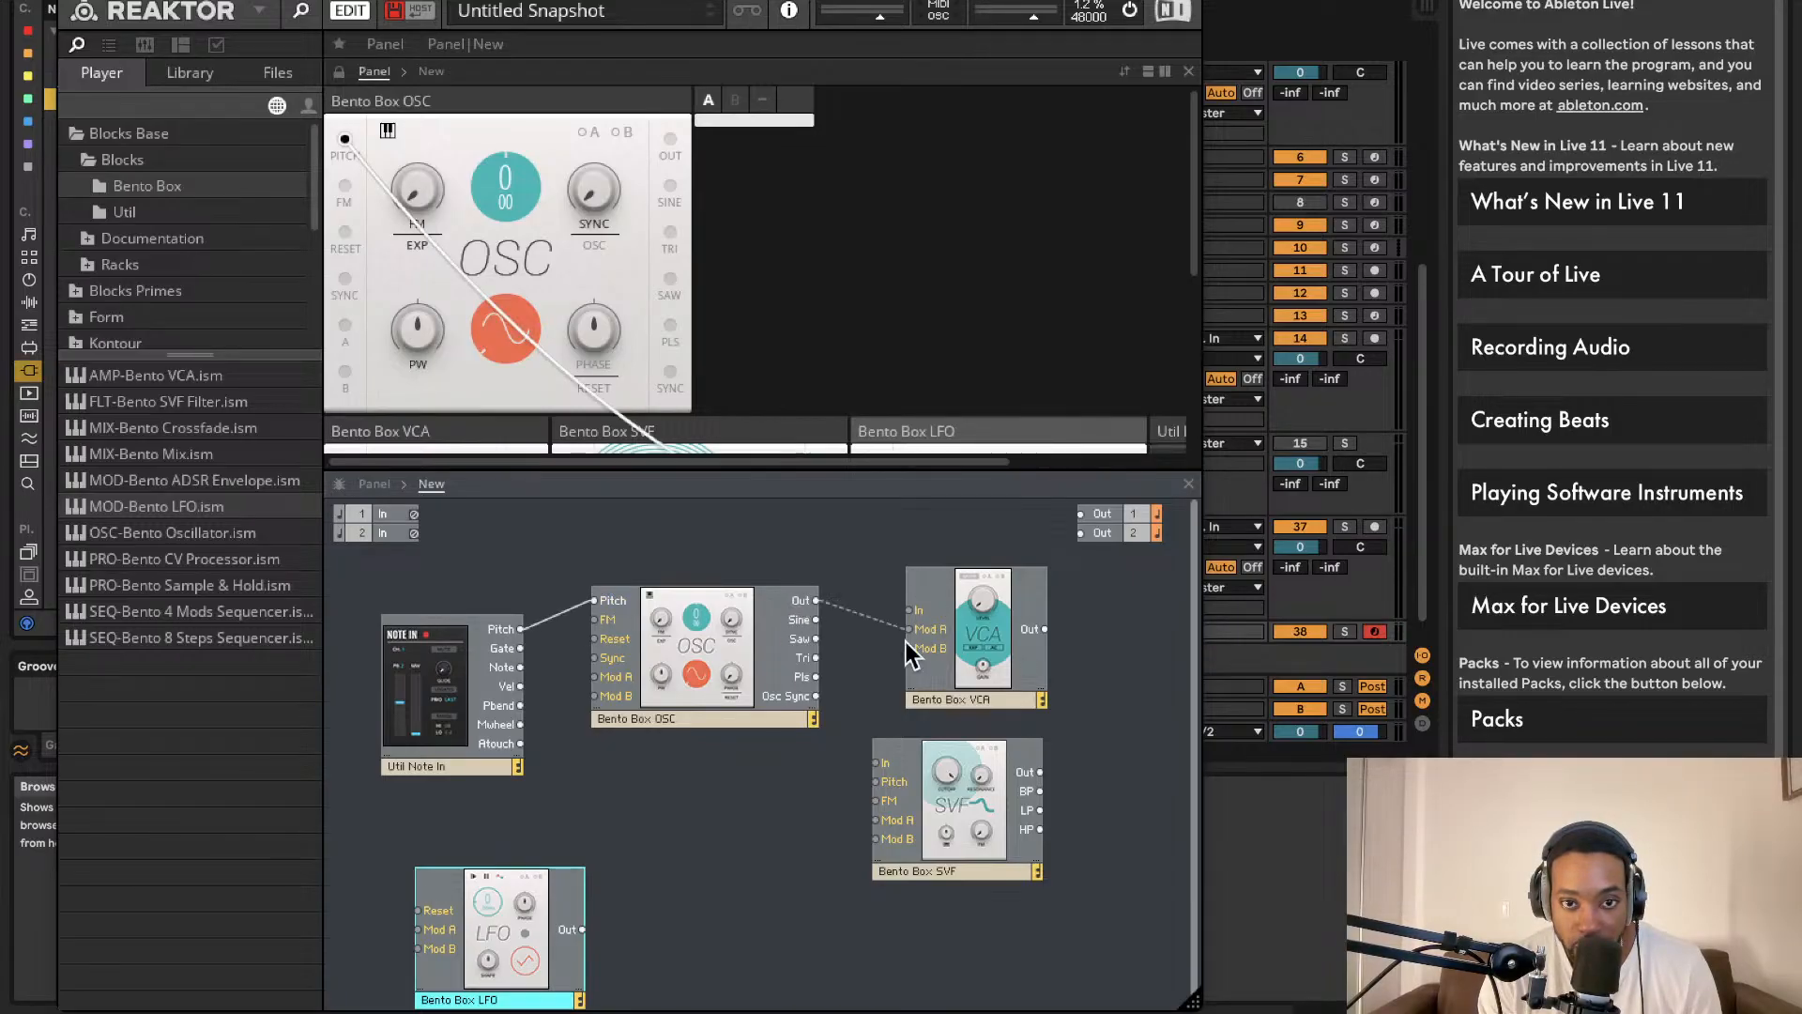
drag(876, 748, 876, 762)
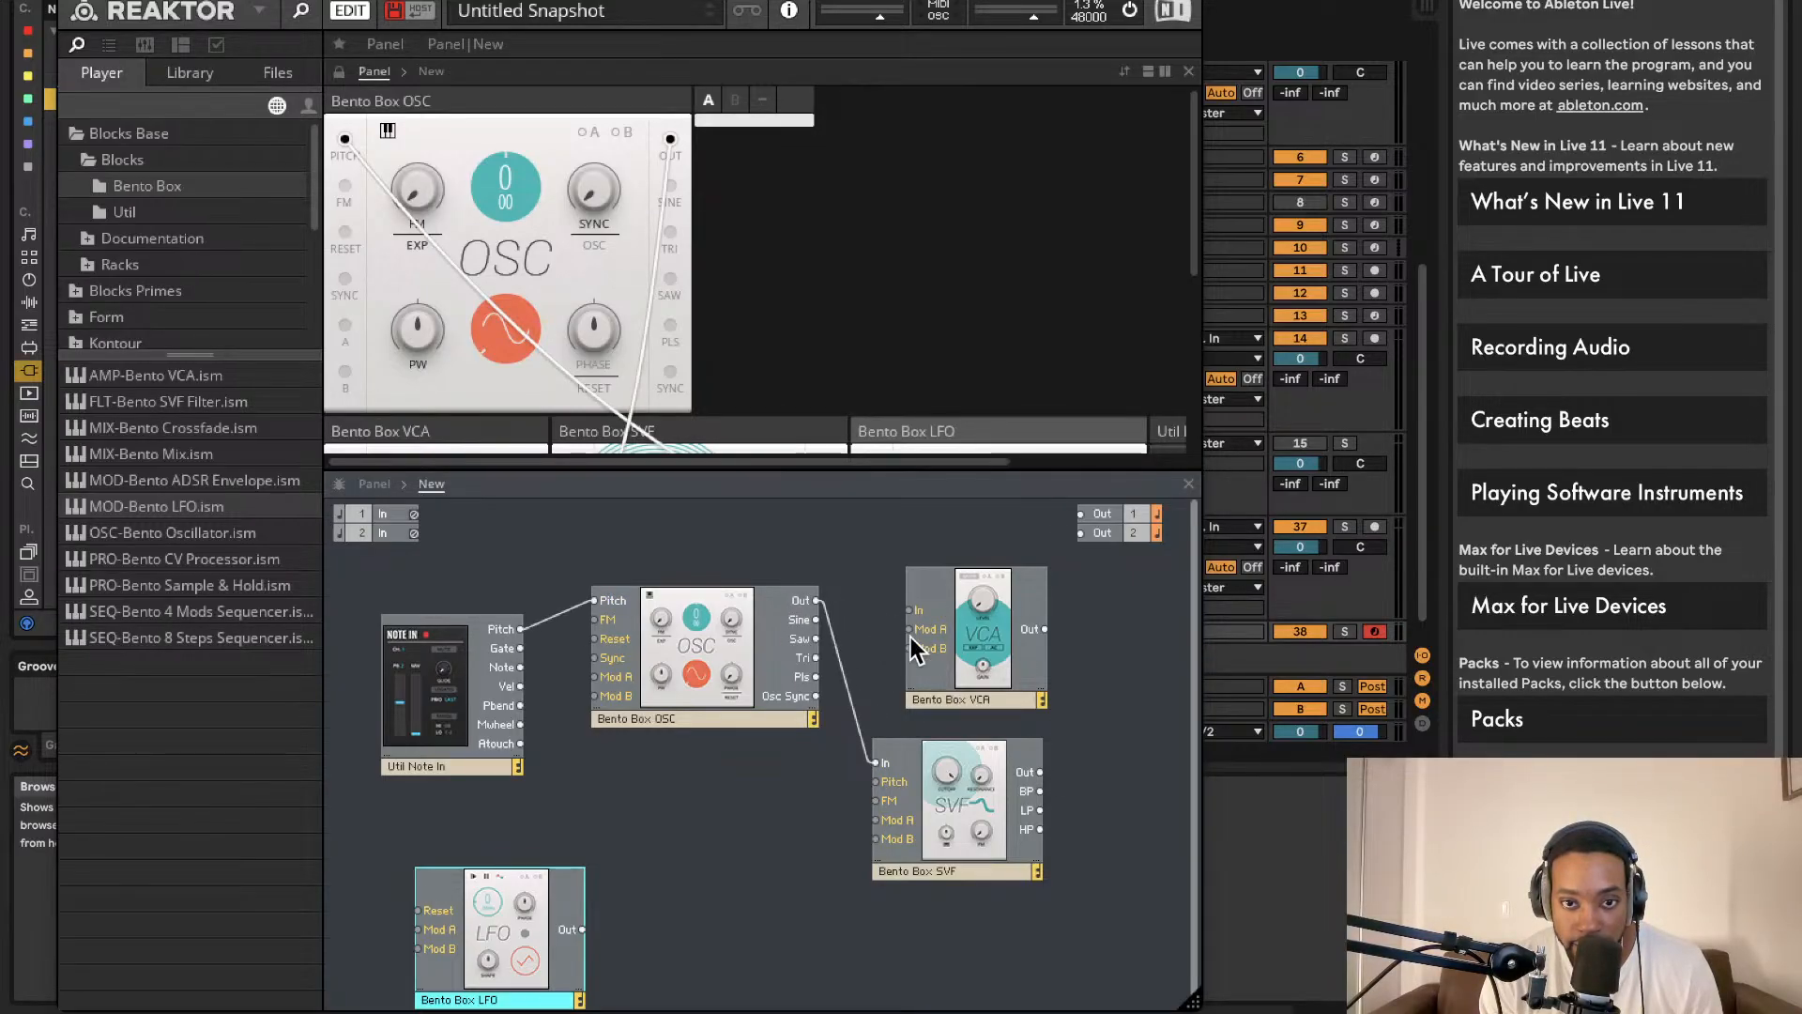
drag(944, 625, 938, 611)
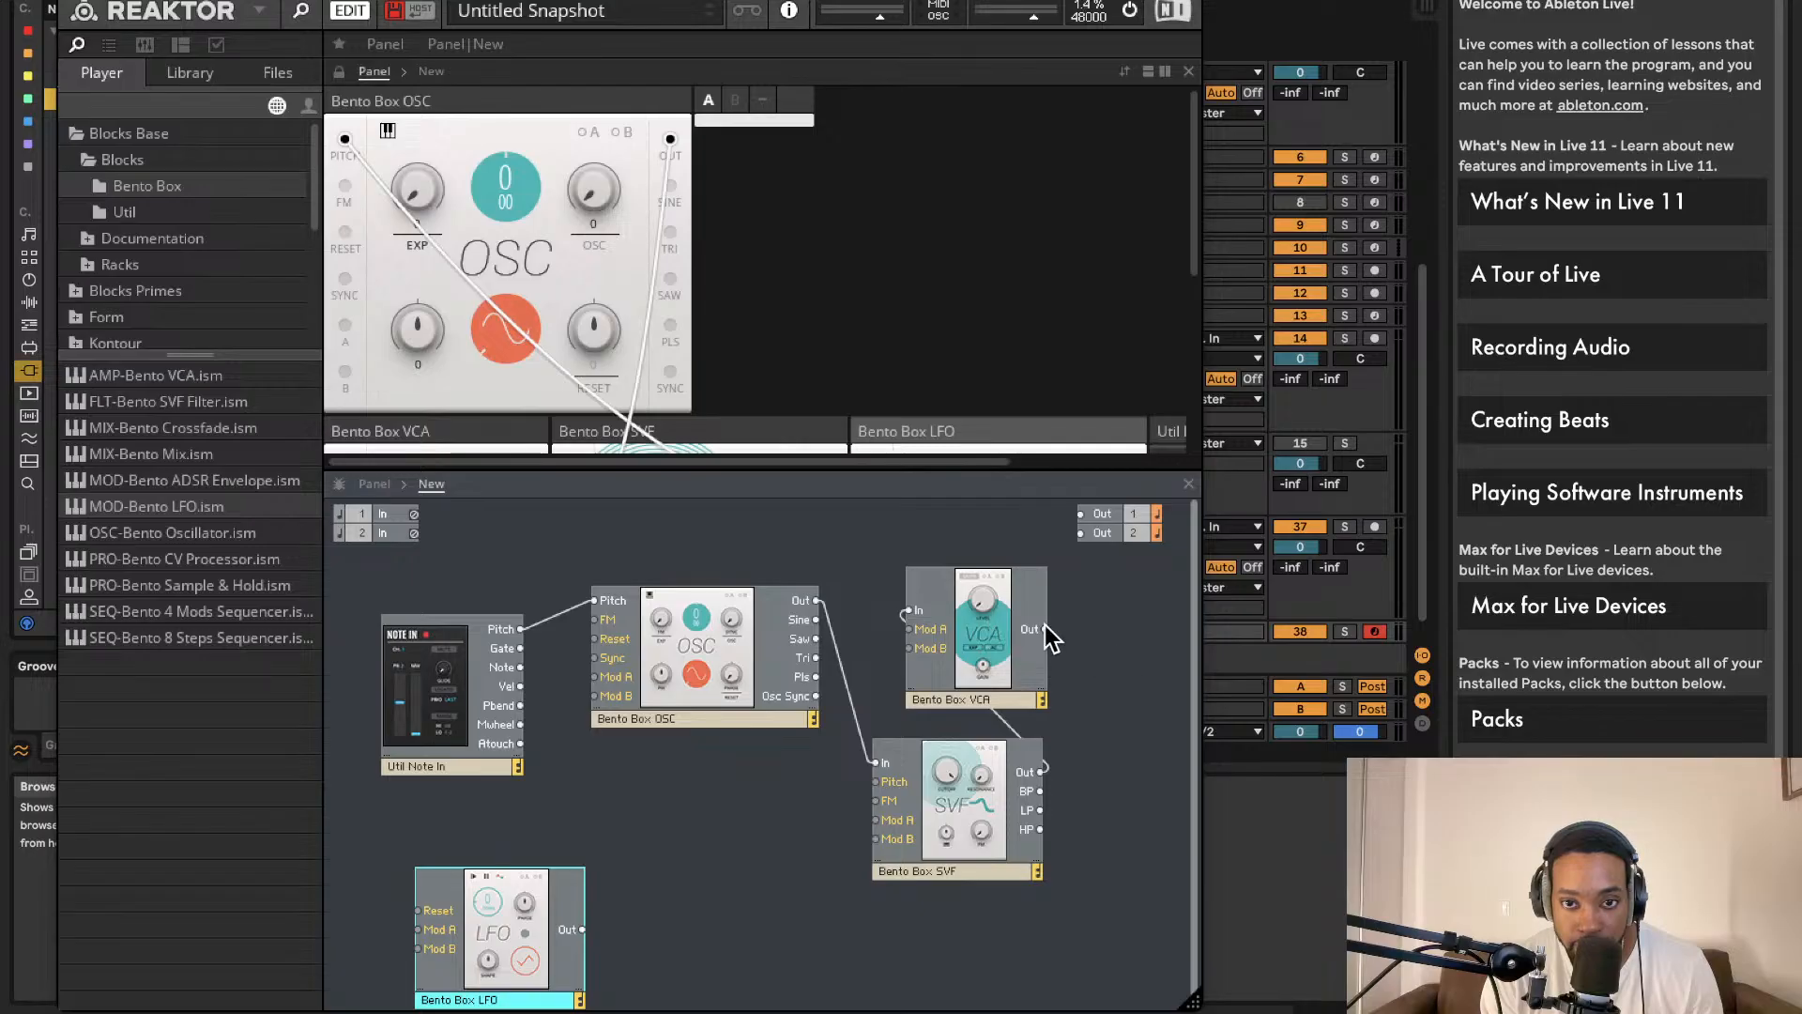
drag(1091, 556, 1087, 516)
drag(1048, 629, 1085, 533)
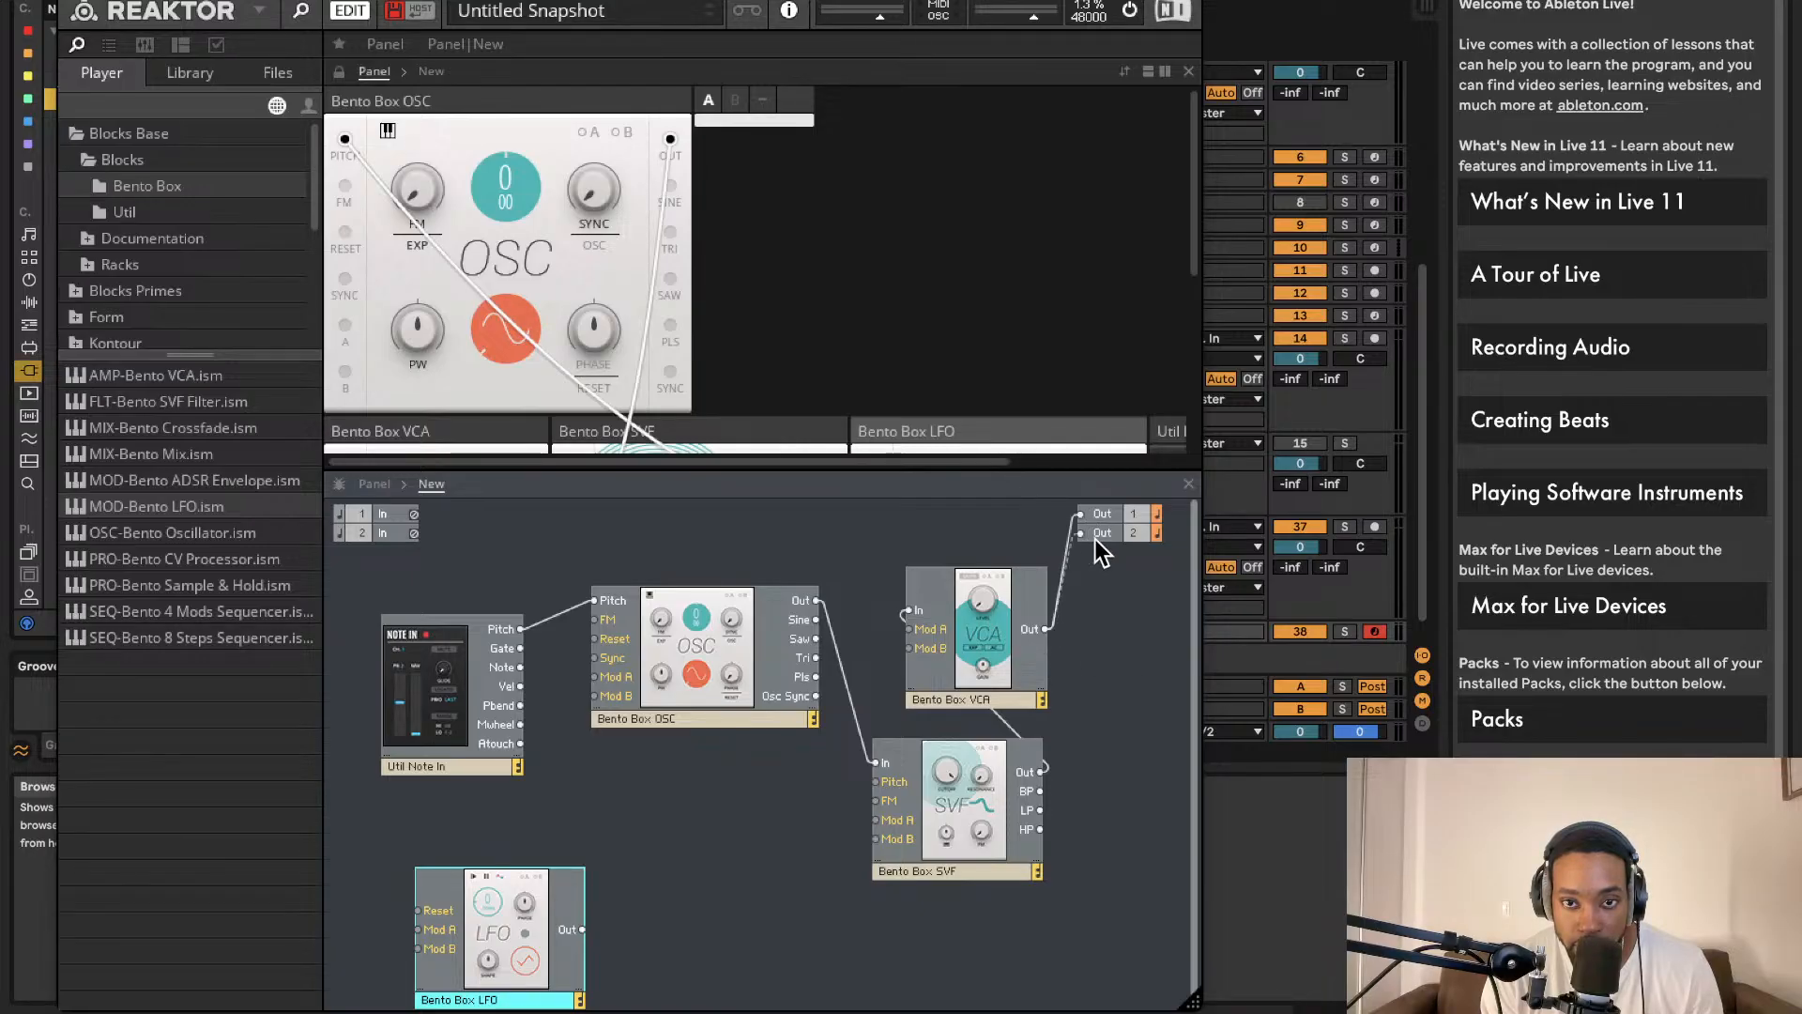
drag(581, 929, 595, 677)
Step: Set the oscillator to saw with A modulation on, and place a Bento Box ADSR Envelope near the SVF
click(481, 342)
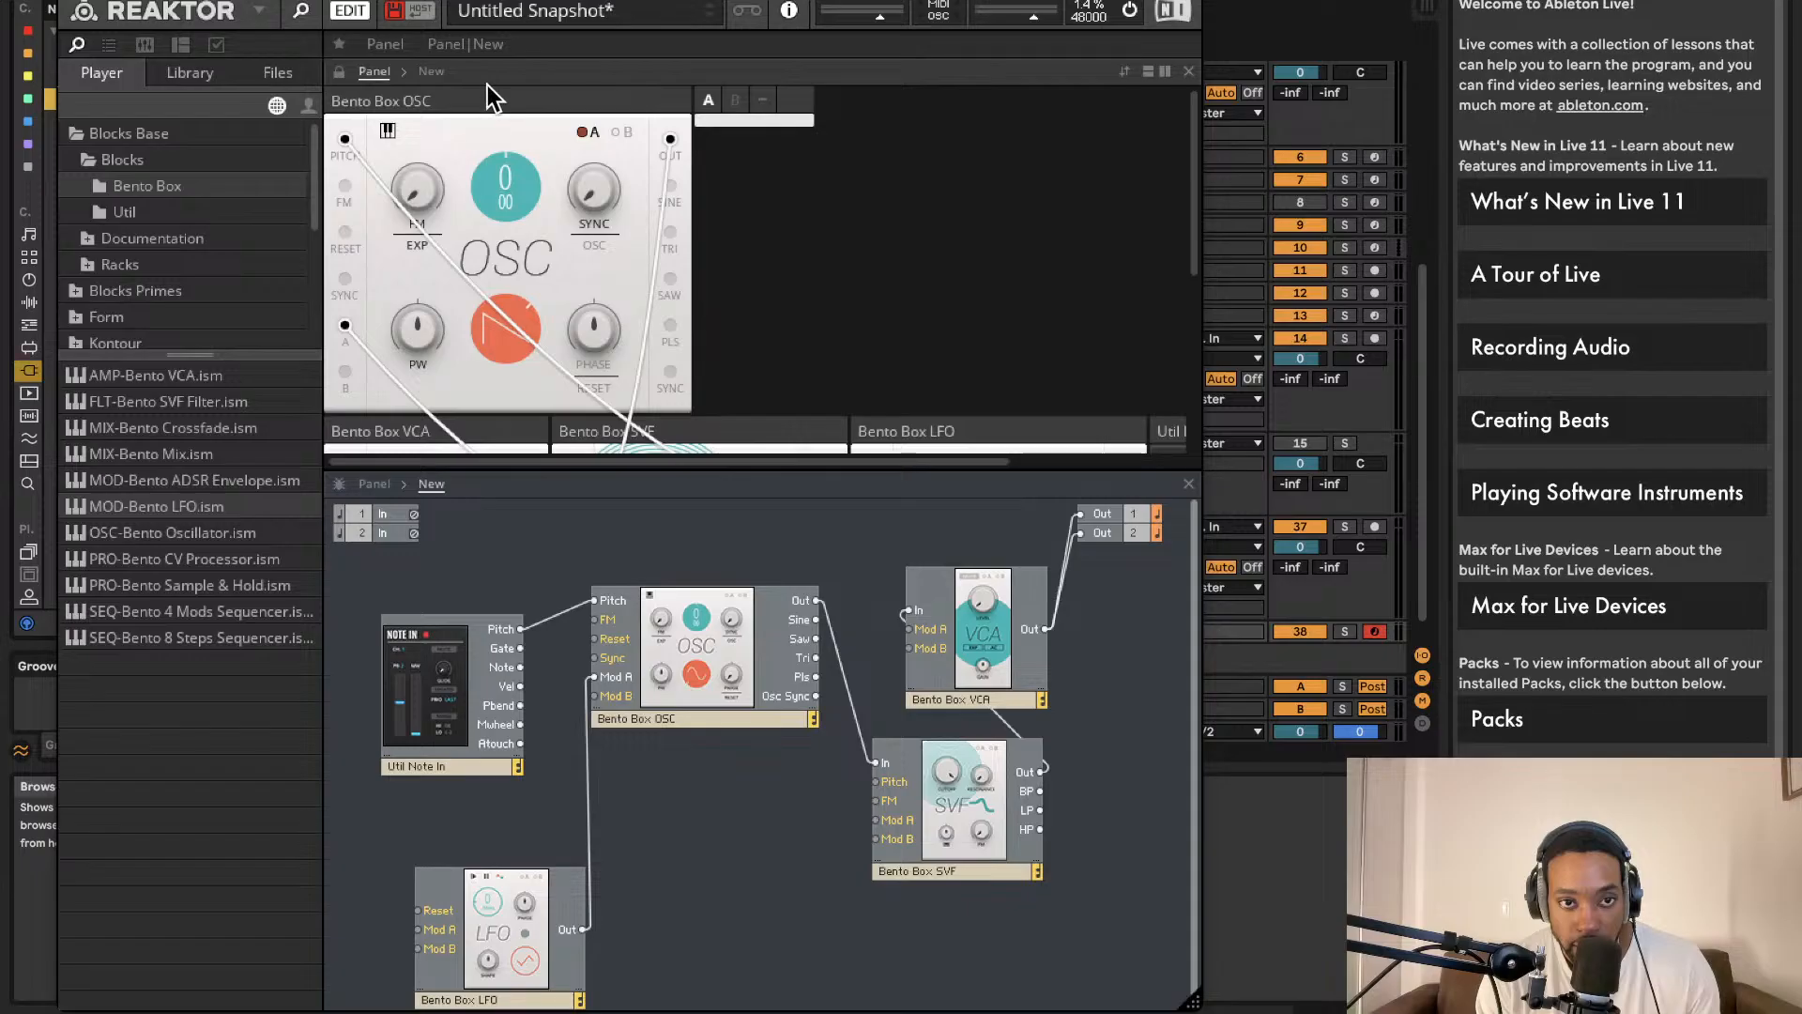
click(592, 132)
scroll(710, 244, down, 3)
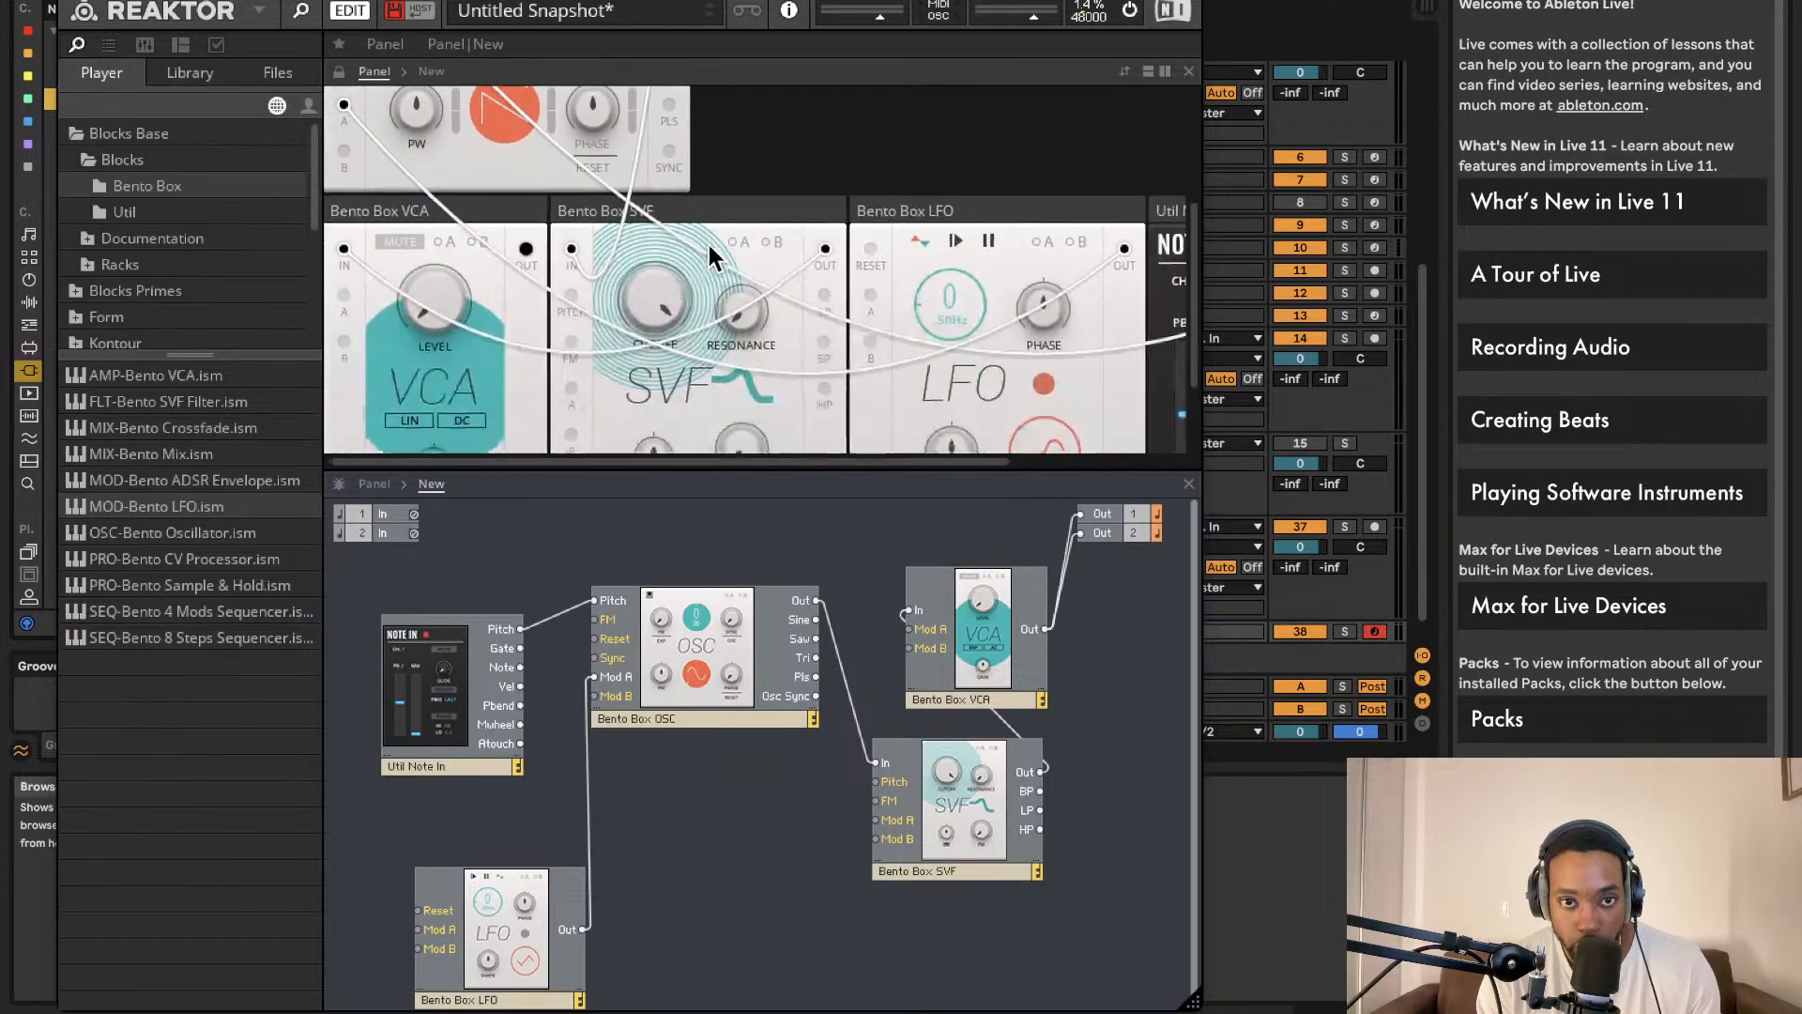
scroll(751, 345, right, 2)
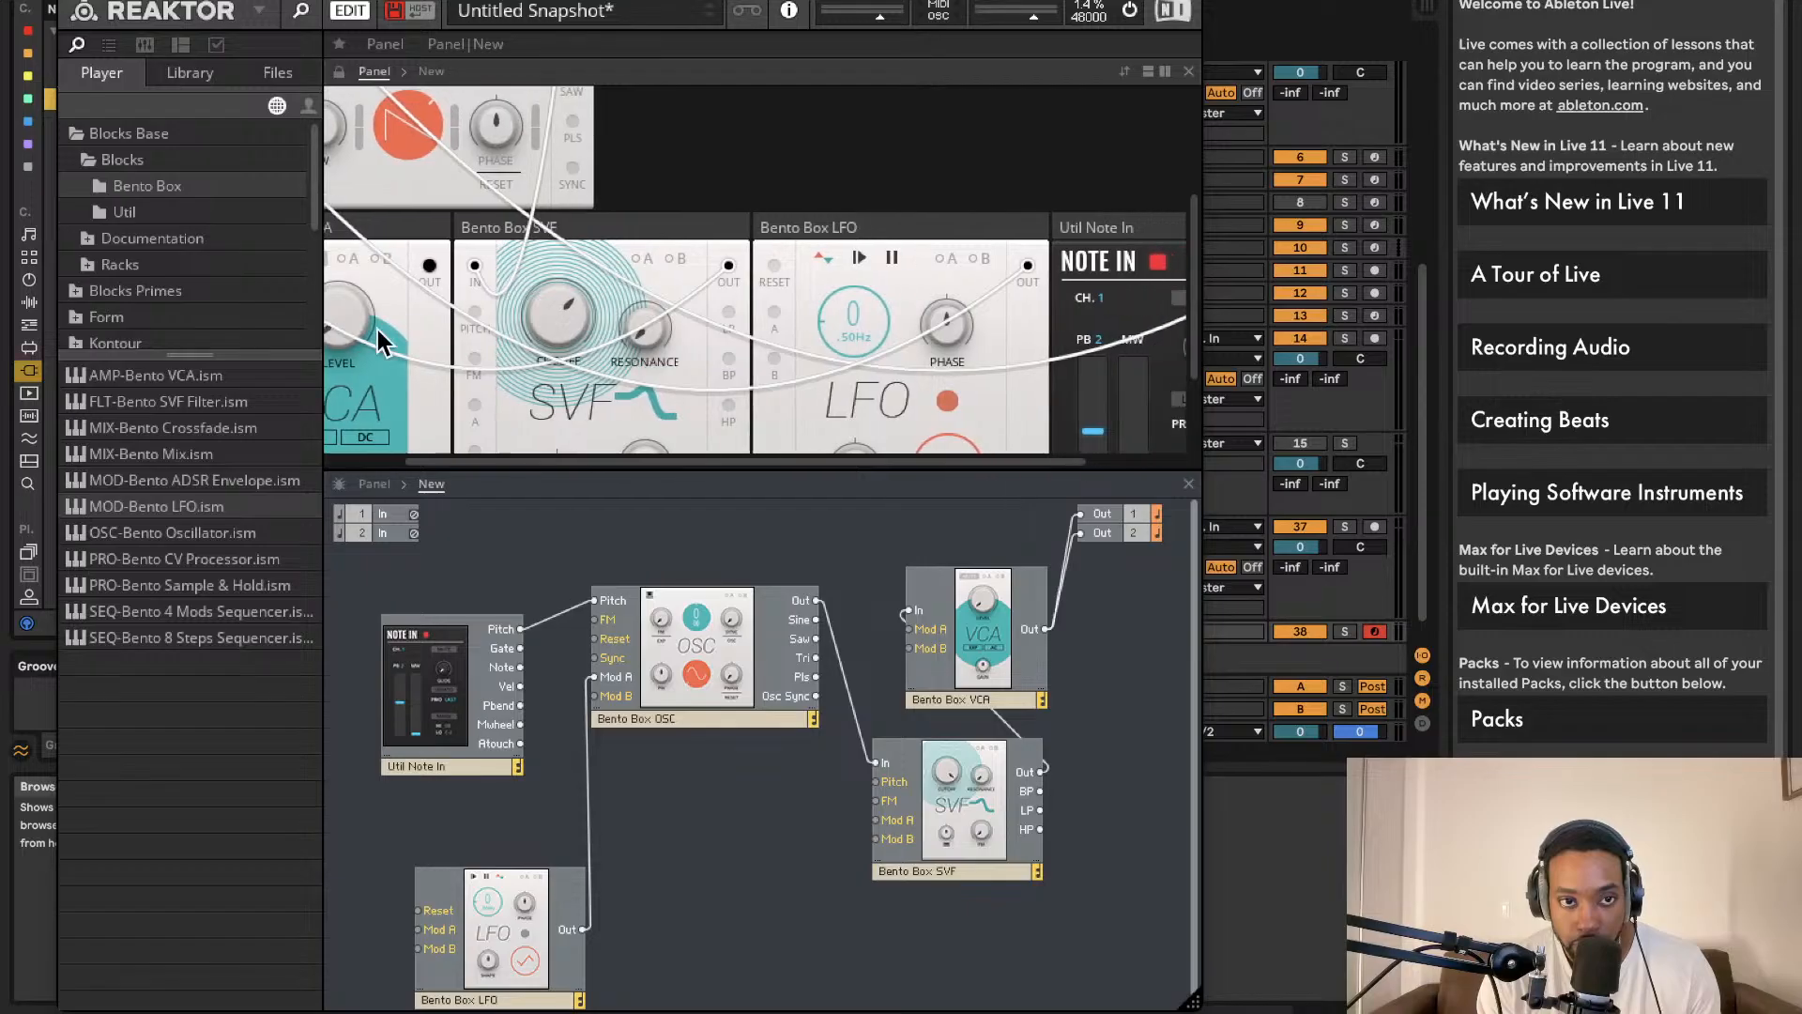
scroll(543, 368, left, 2)
drag(222, 480, 905, 779)
drag(1077, 814, 563, 657)
Step: Connect Note In Gate to the ADSR Gate and enable the VCA's A modulation
click(984, 855)
drag(1042, 826, 517, 649)
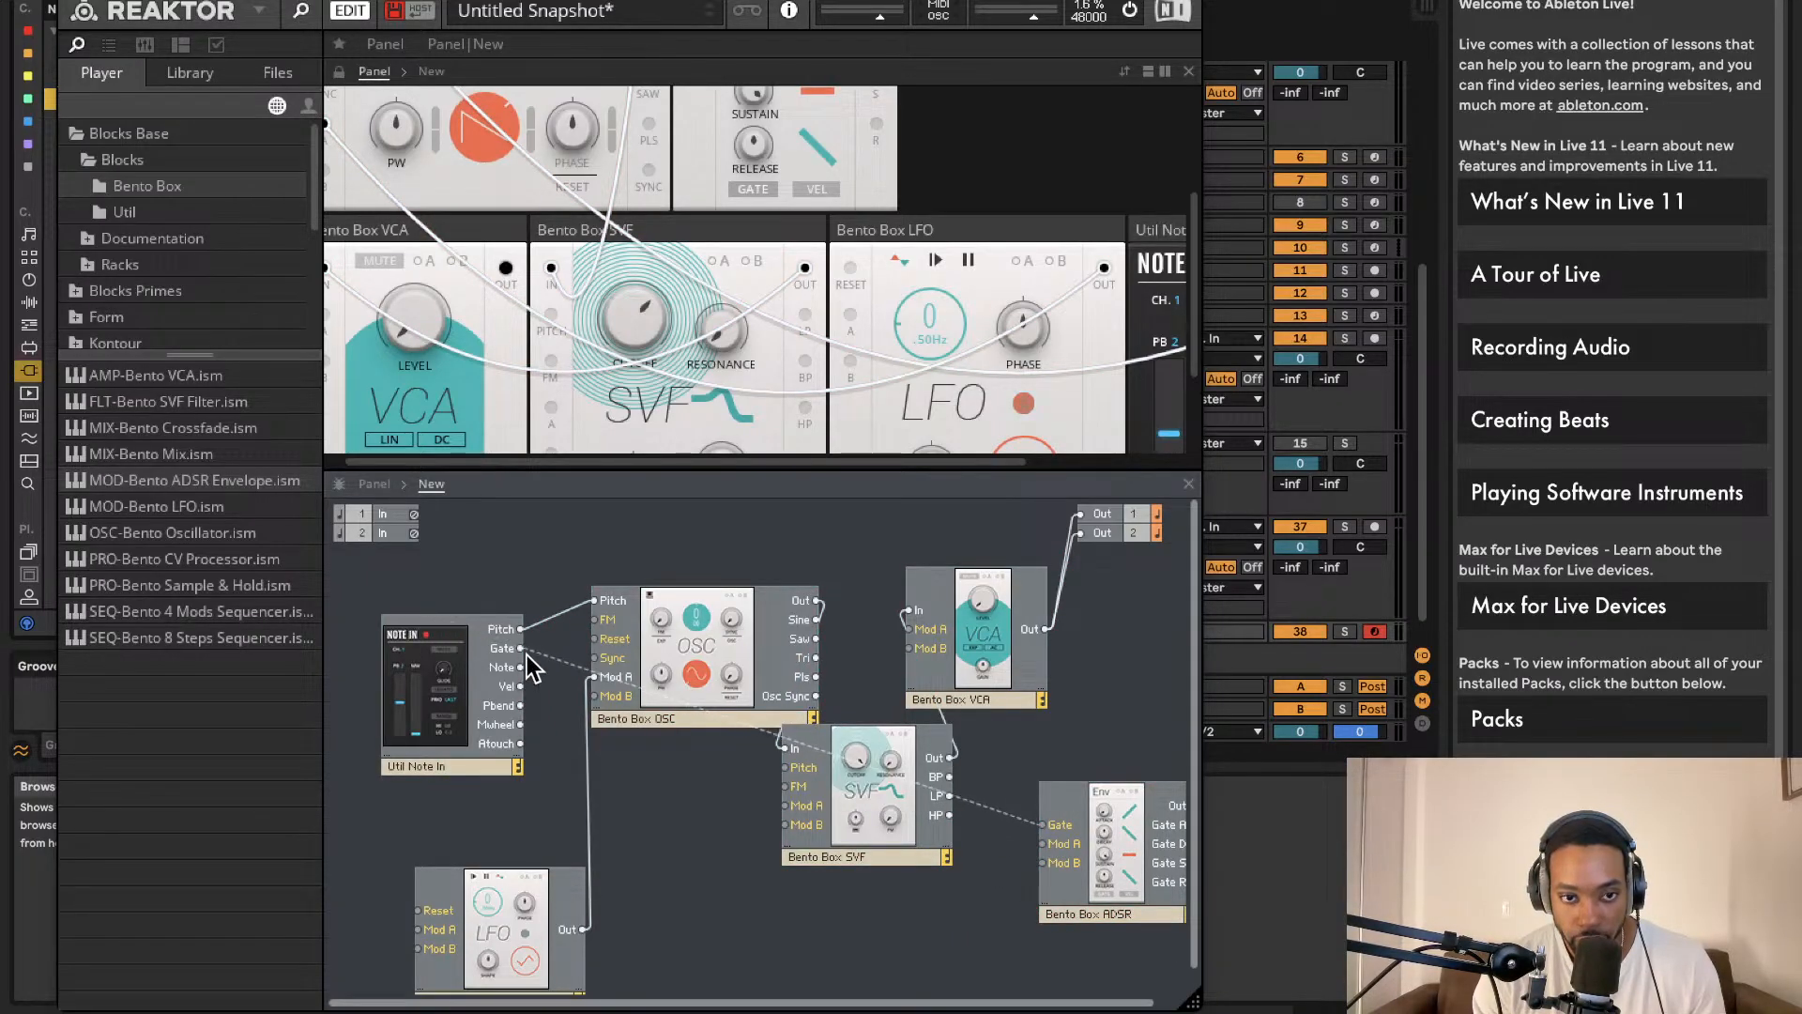
drag(1087, 848, 782, 920)
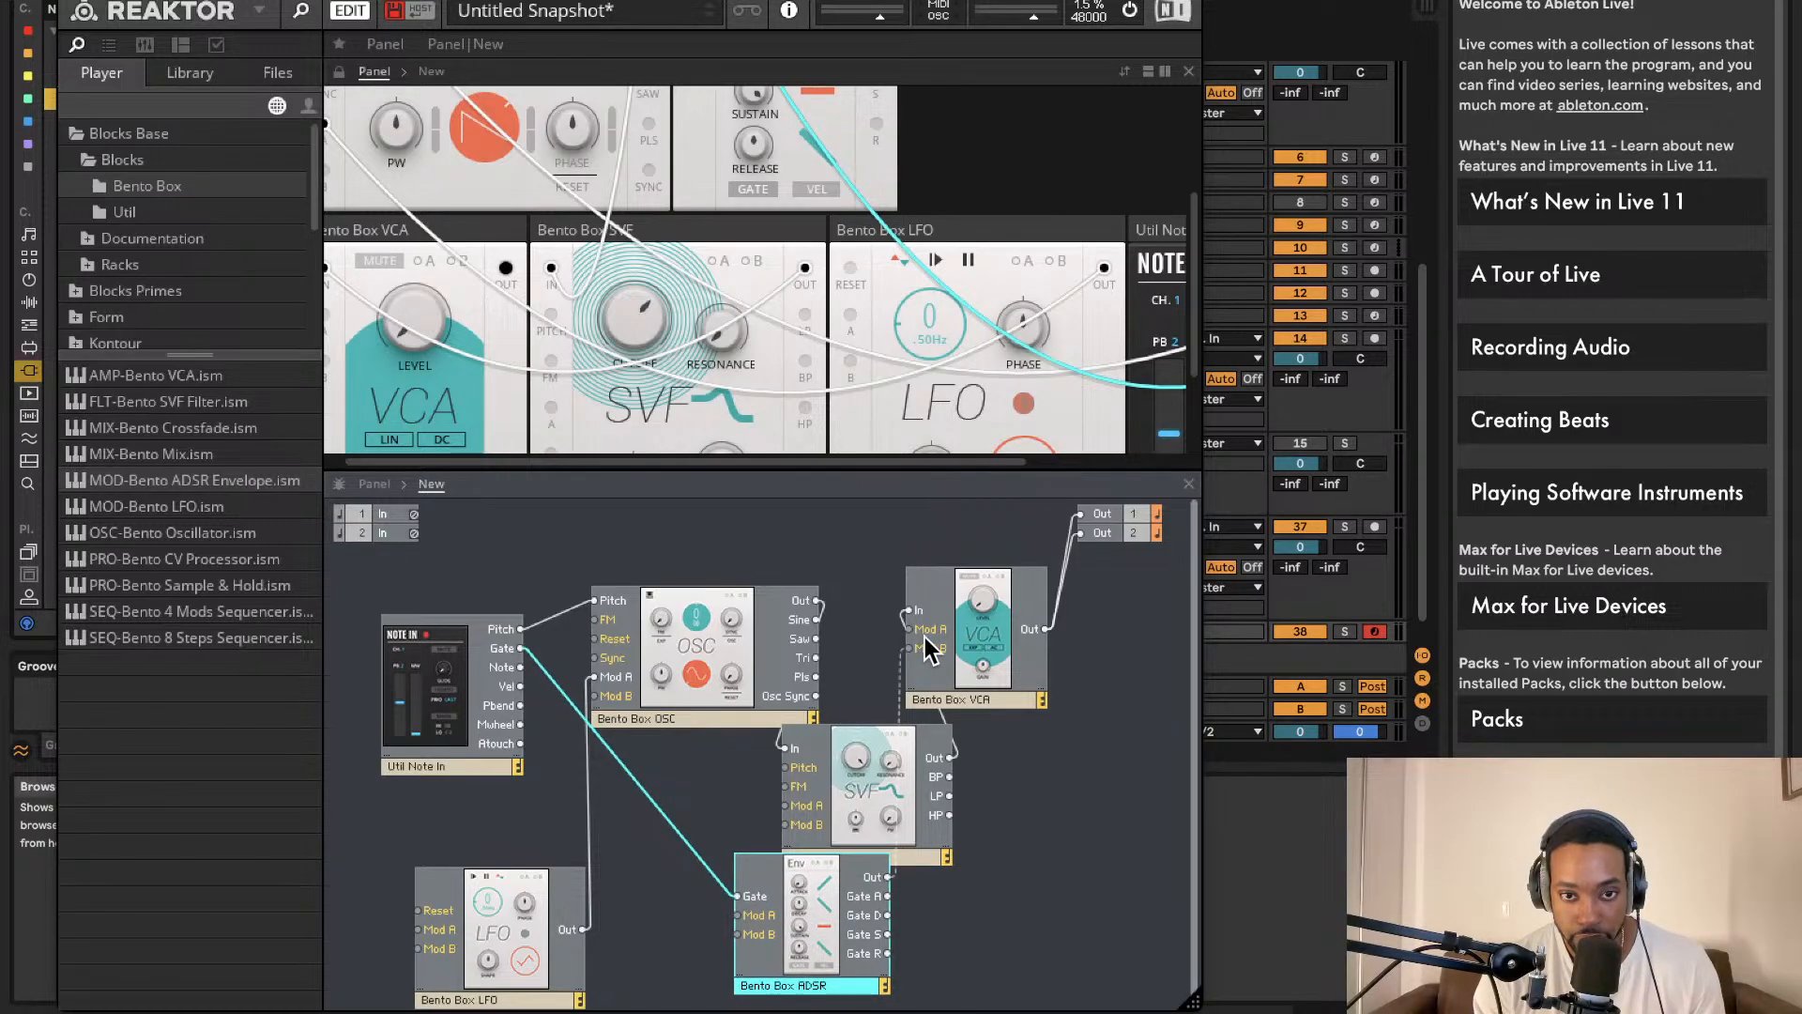
drag(929, 648, 1063, 724)
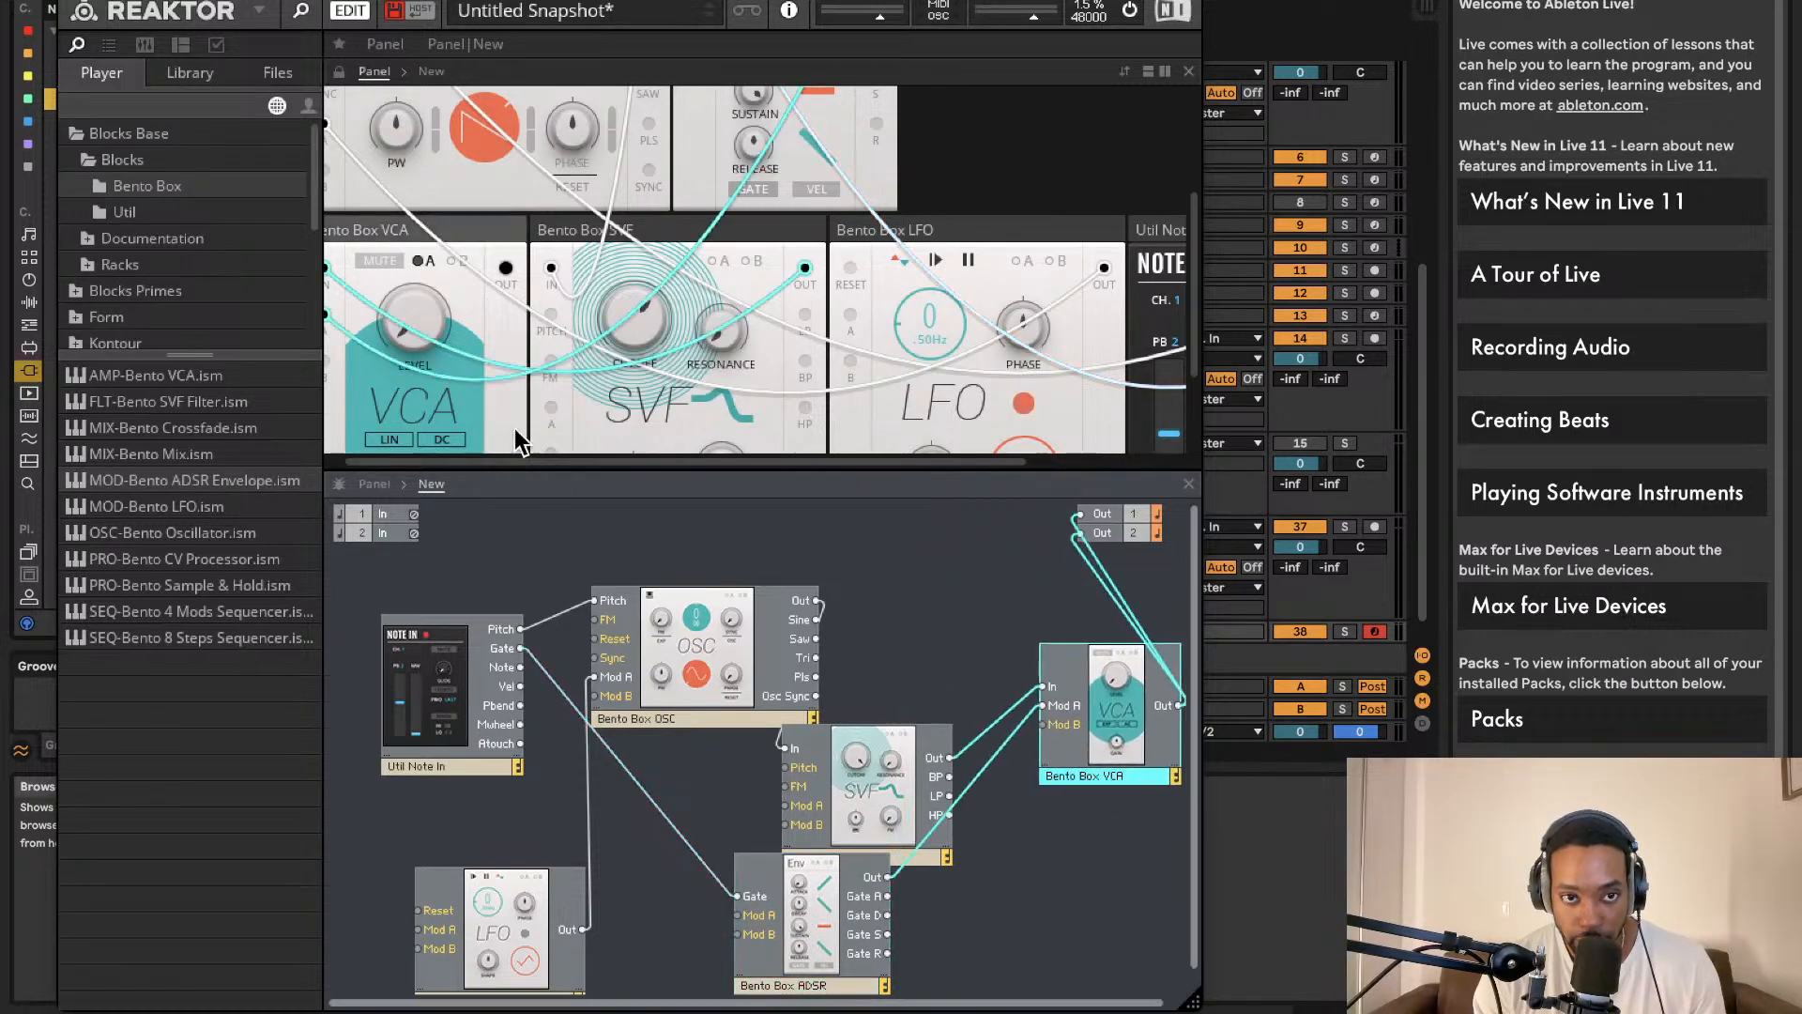
click(427, 260)
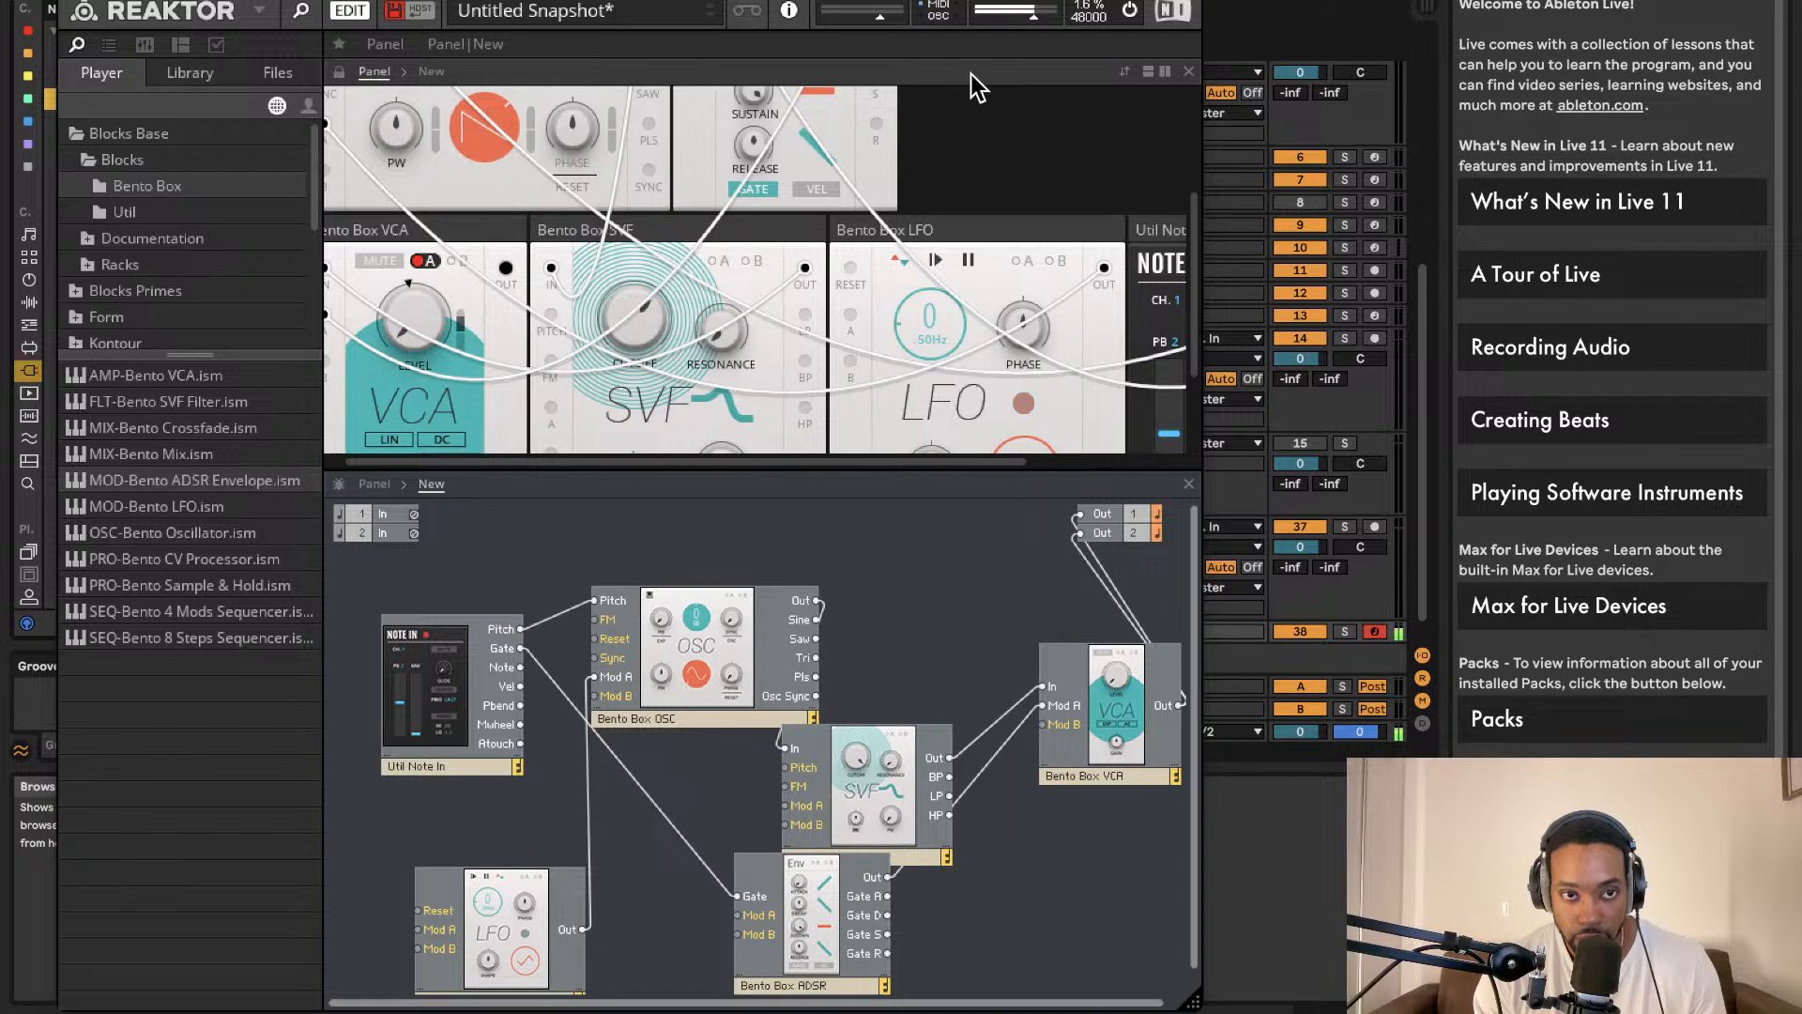
Step: Set ADSR sustain to 100 and turn the SVF cutoff back to midway
drag(755, 95, 755, 95)
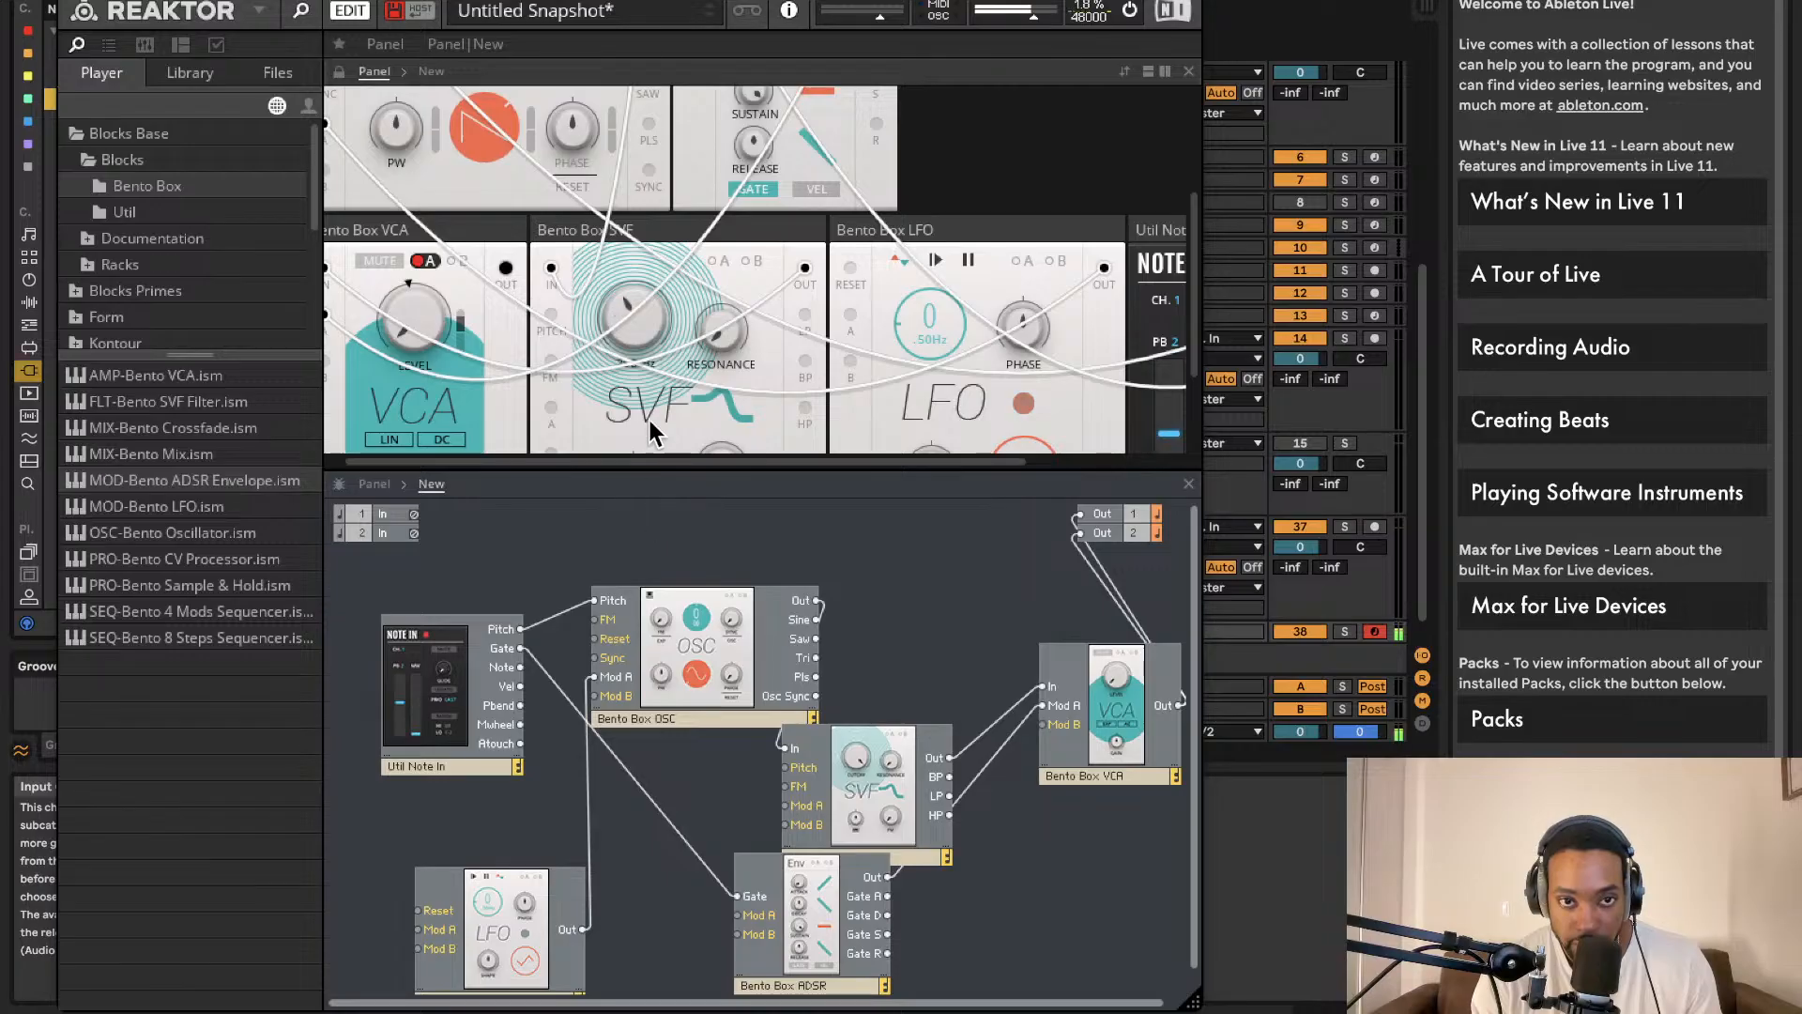
drag(614, 302, 650, 388)
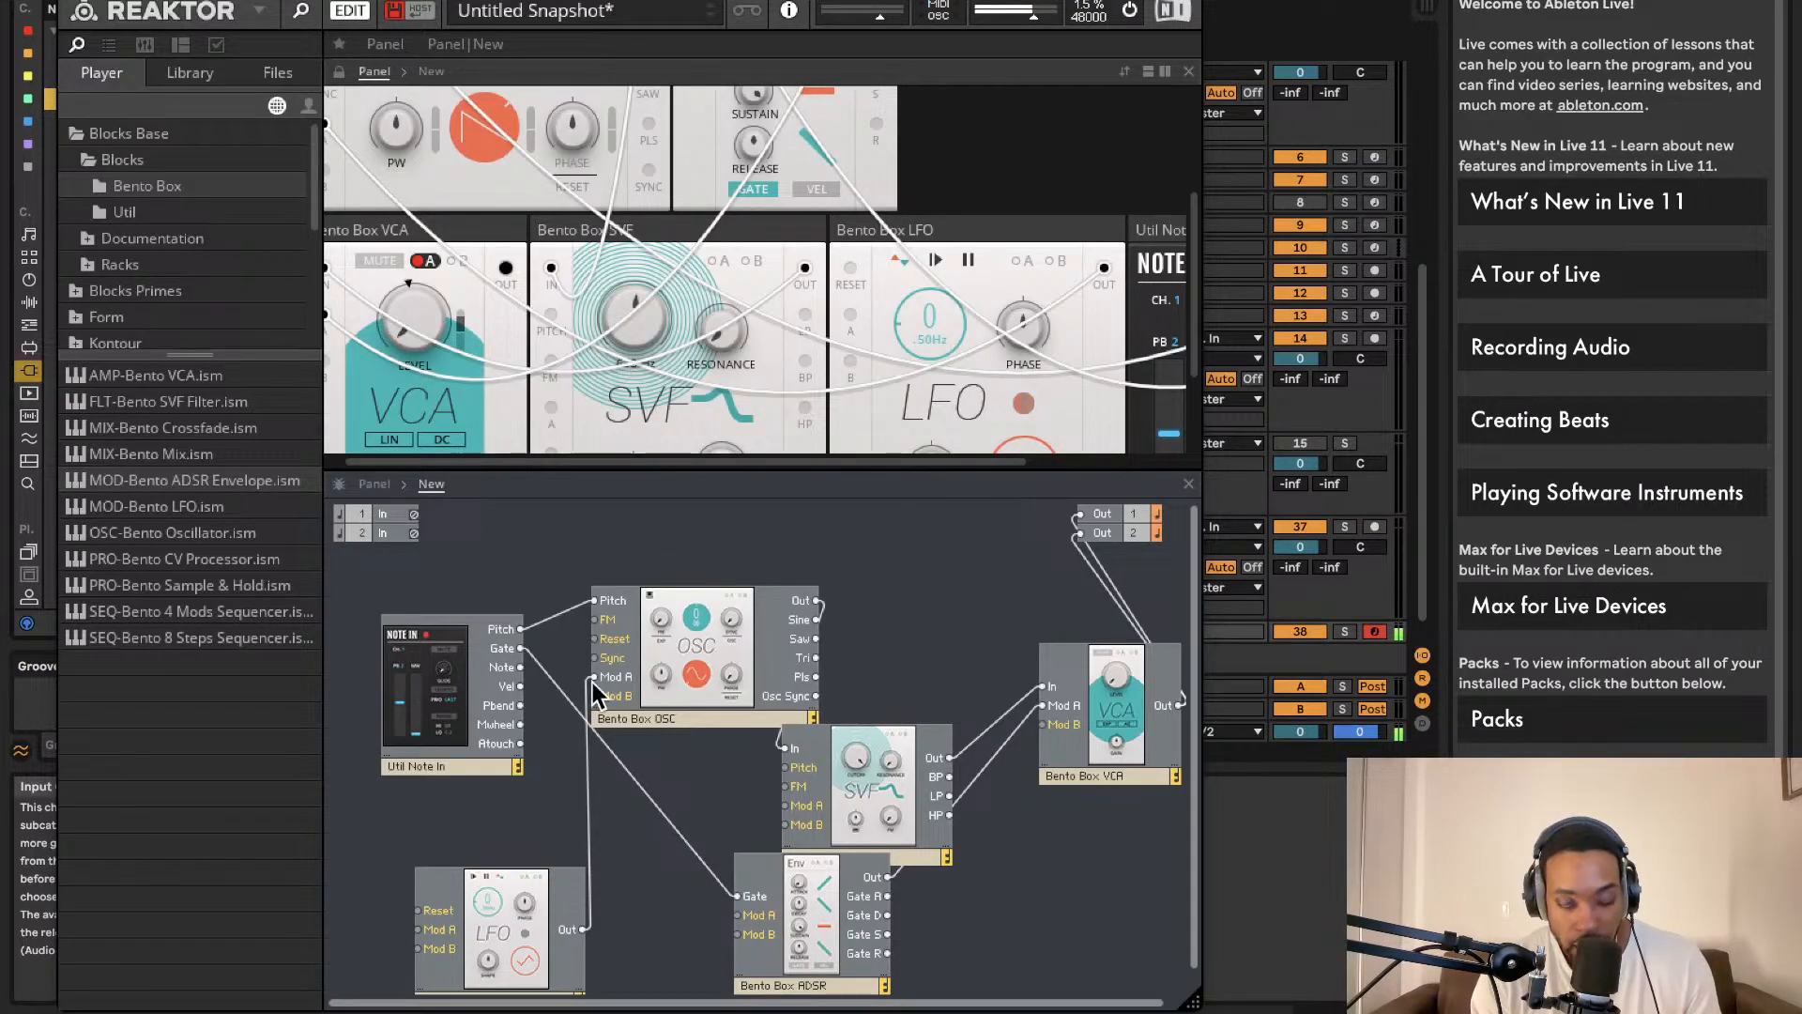
drag(921, 760, 988, 645)
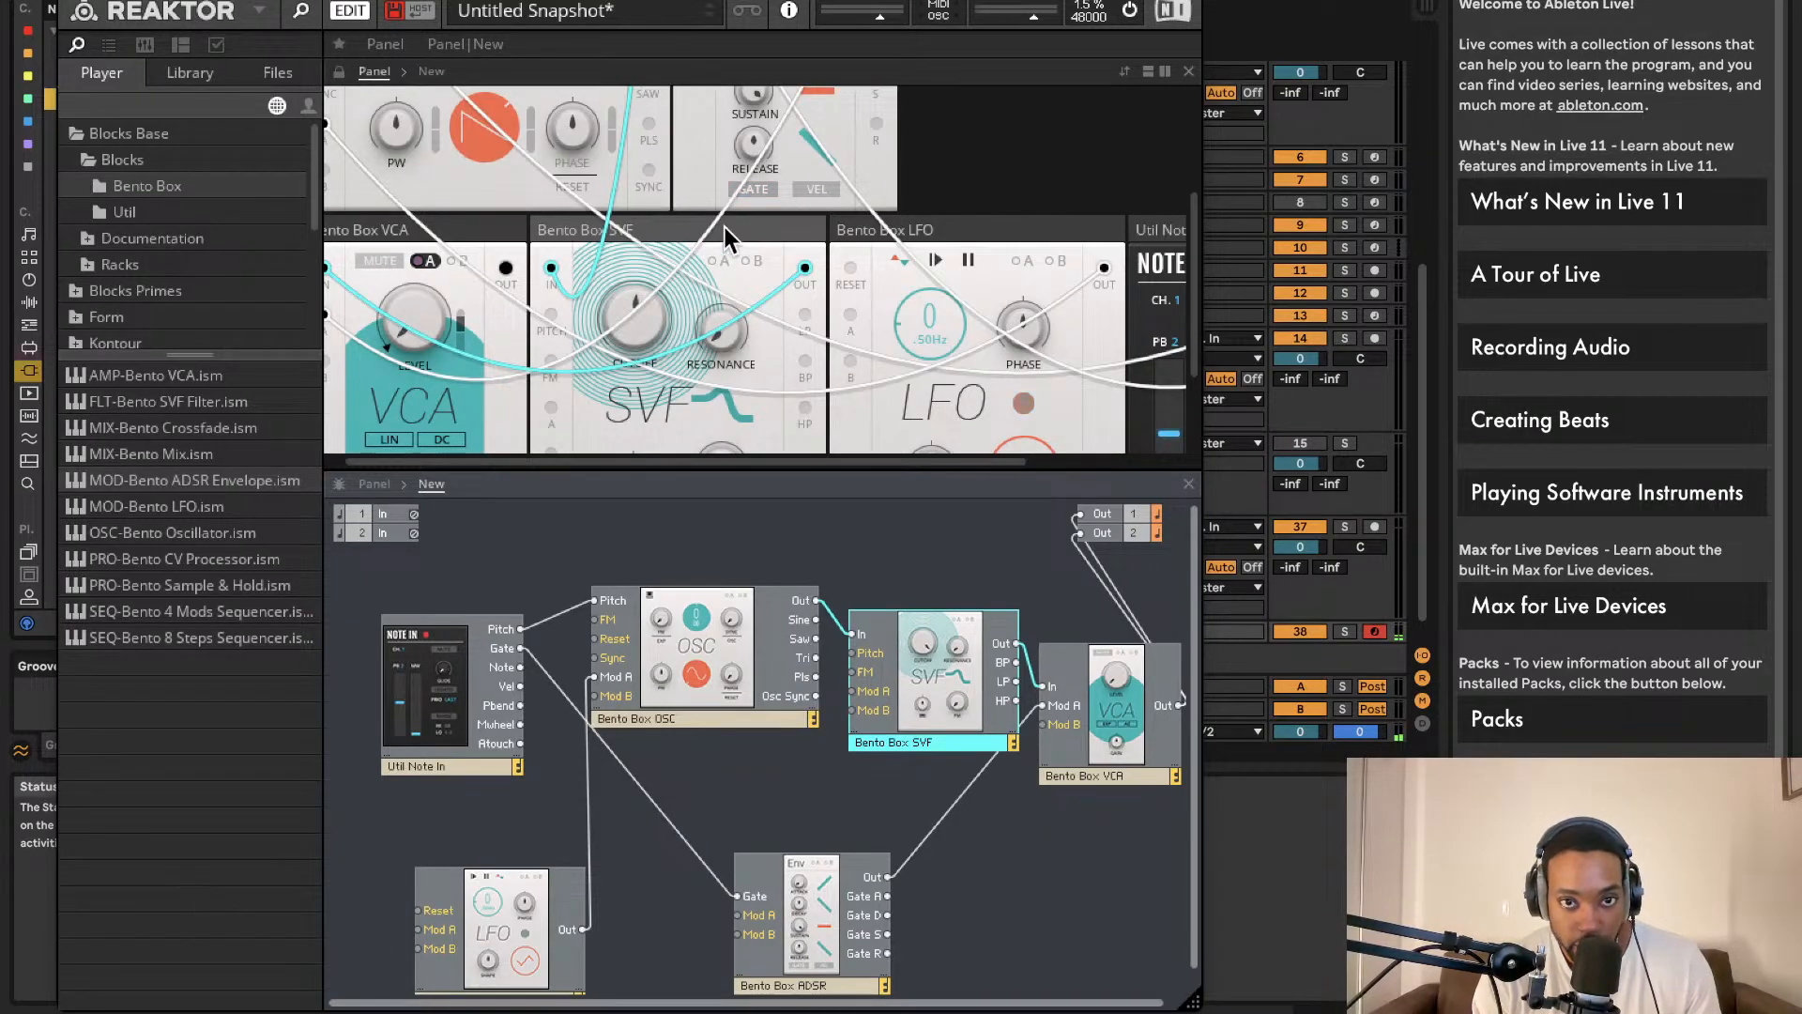
scroll(678, 255, up, 4)
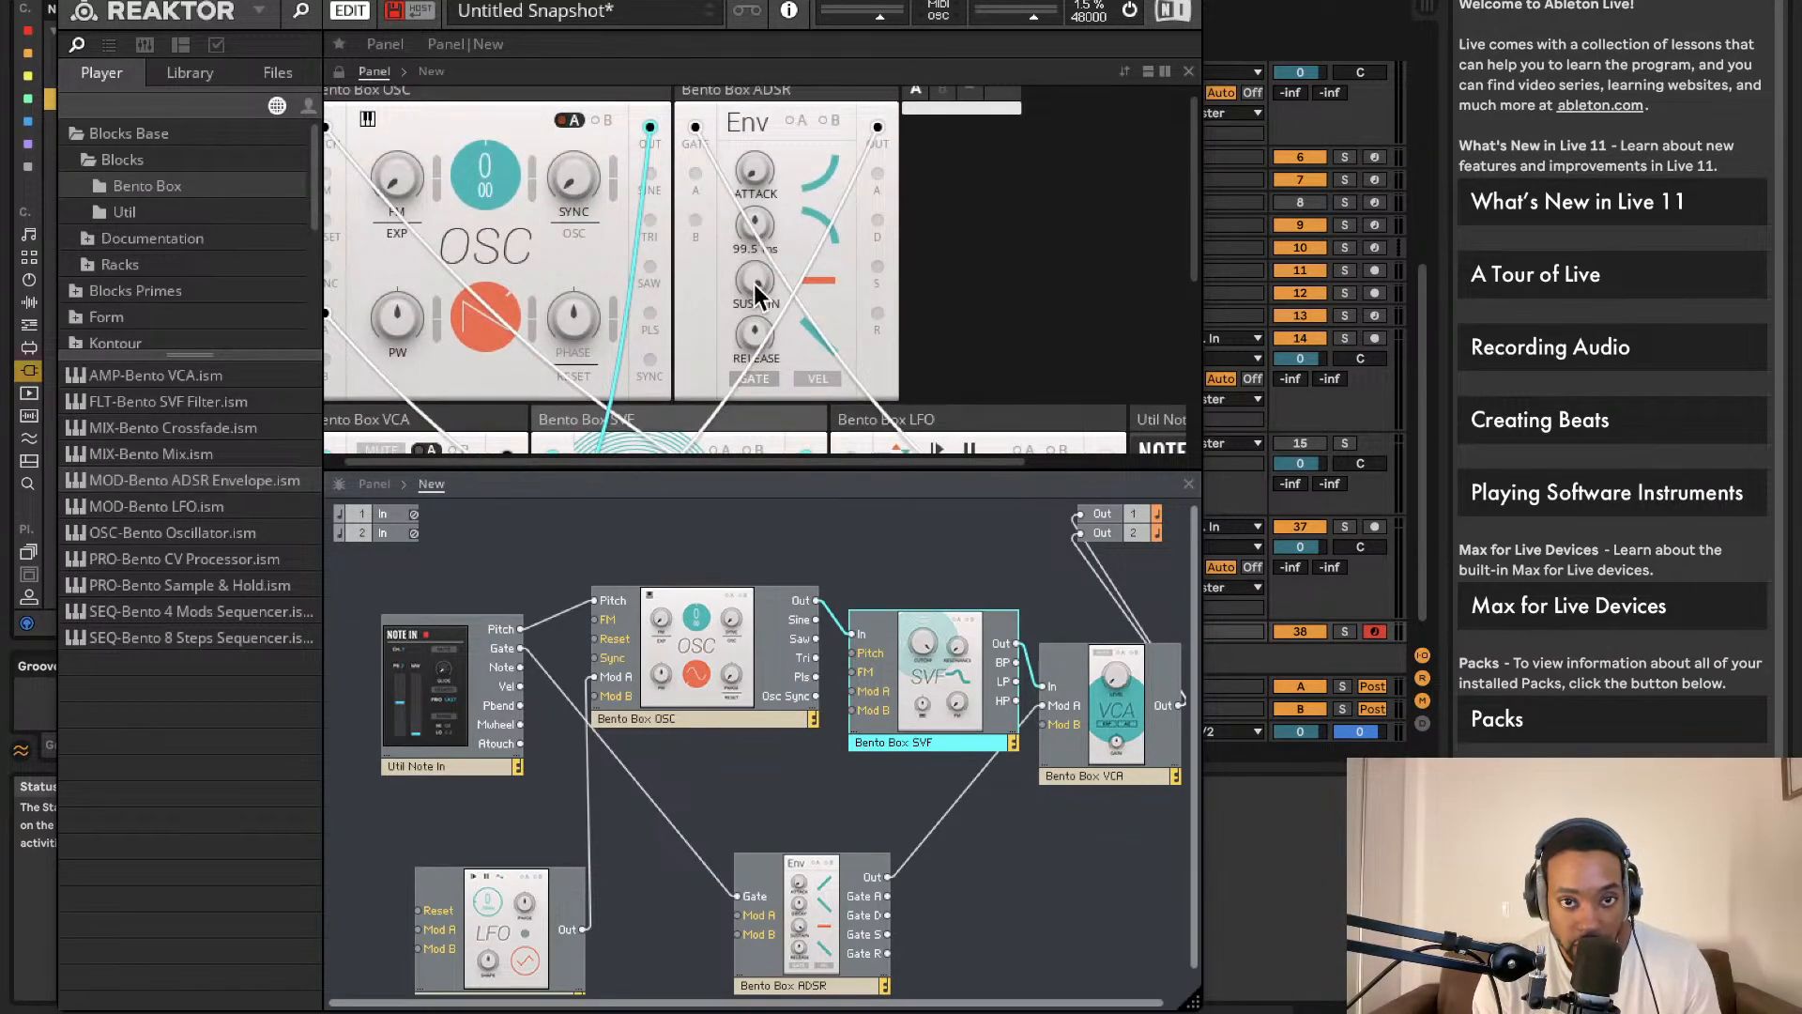
Step: Browse the block folders, expanding Blocks Primes > Blocks to list the Rounds files
click(761, 556)
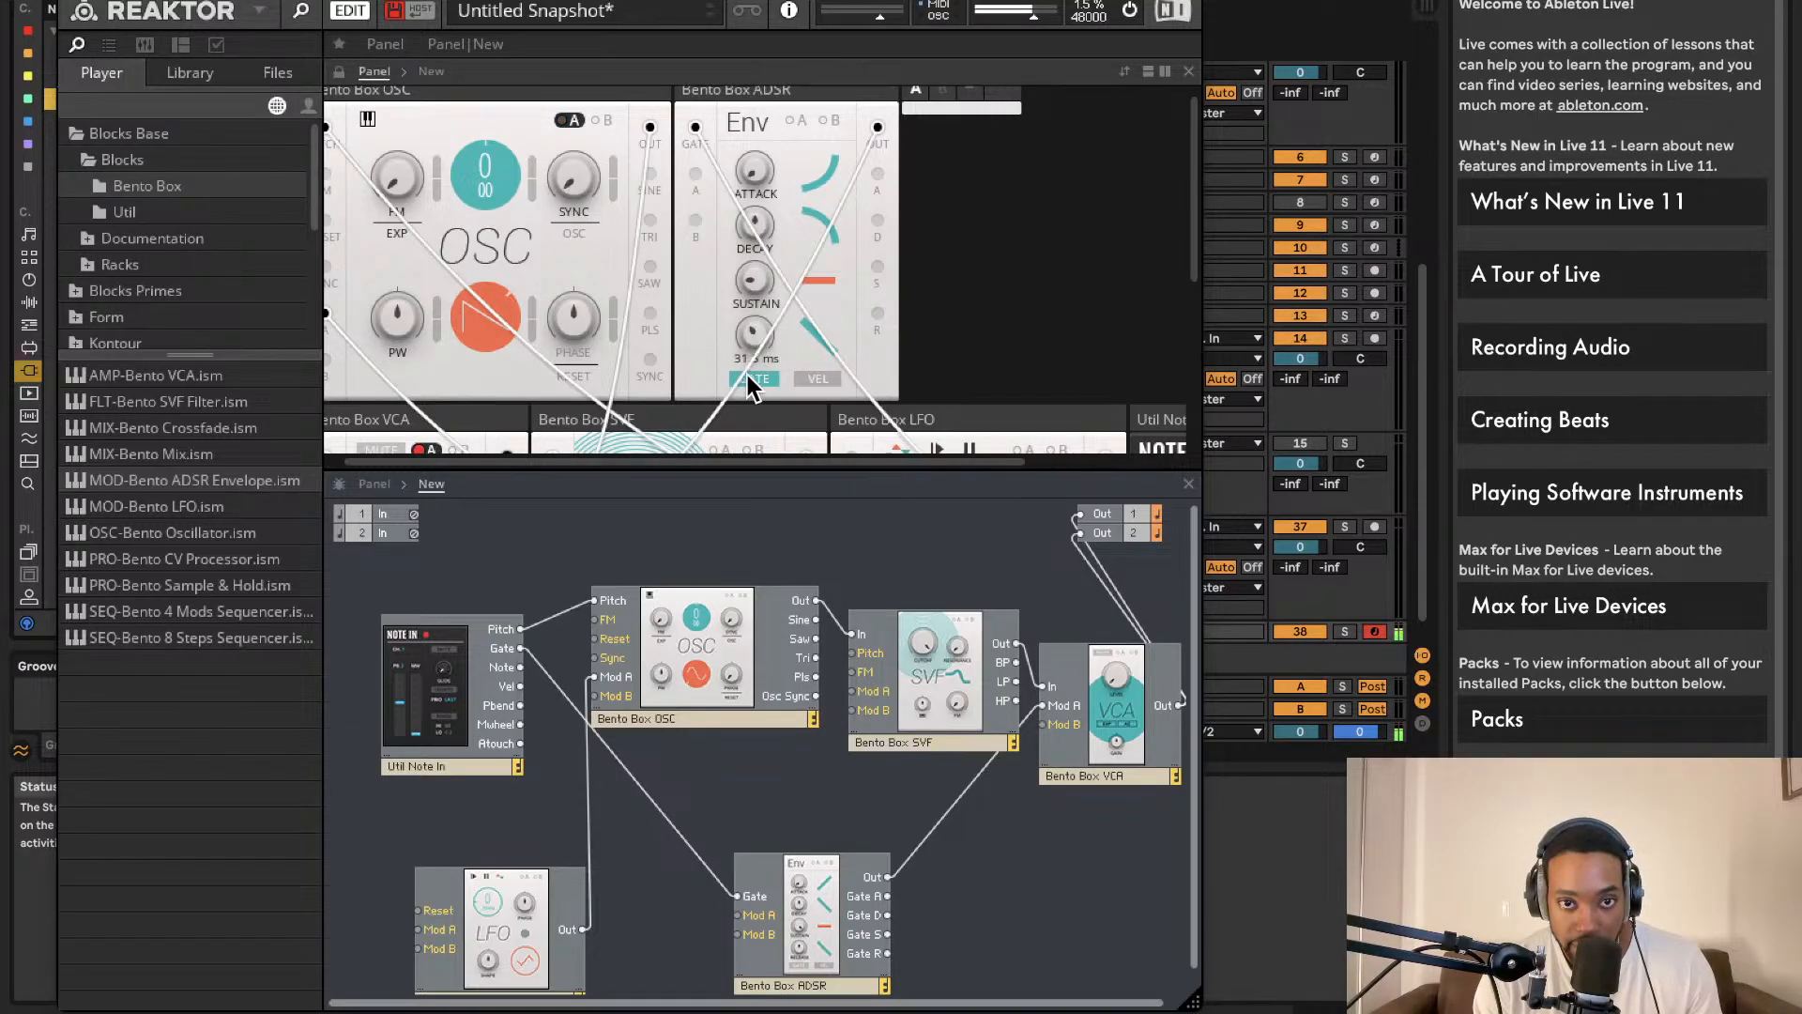
click(156, 210)
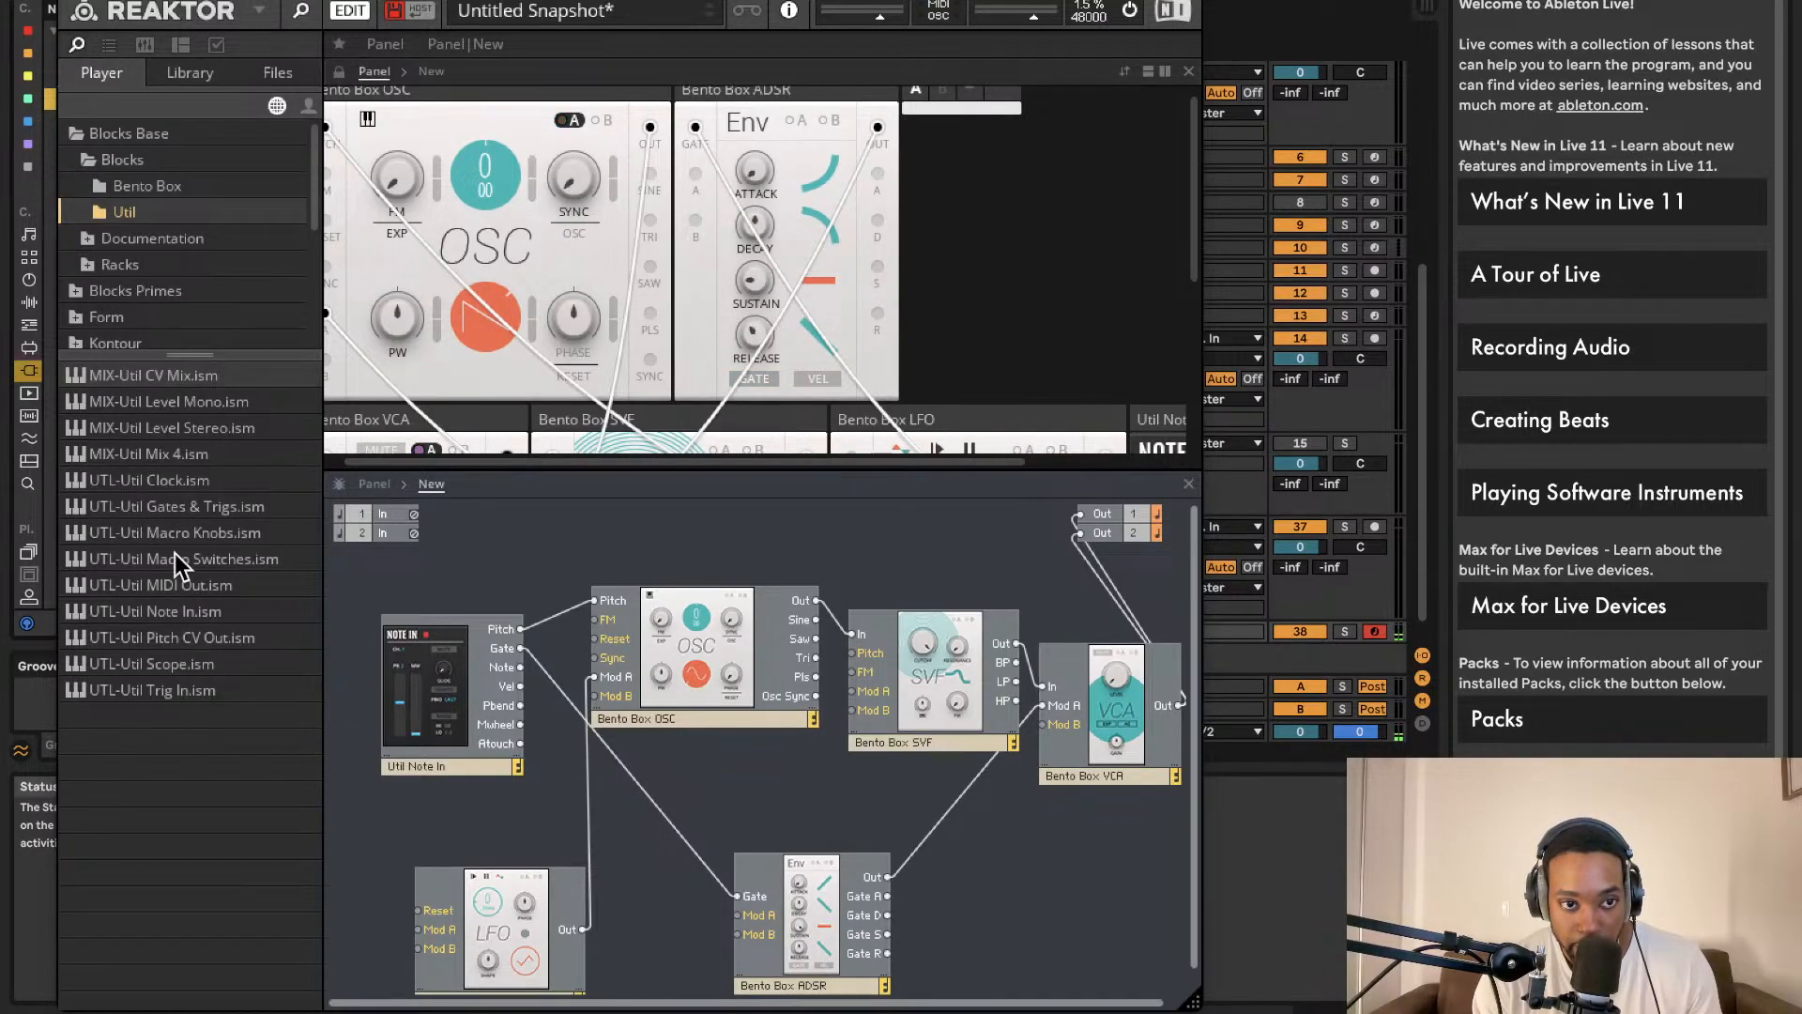
click(133, 182)
click(153, 237)
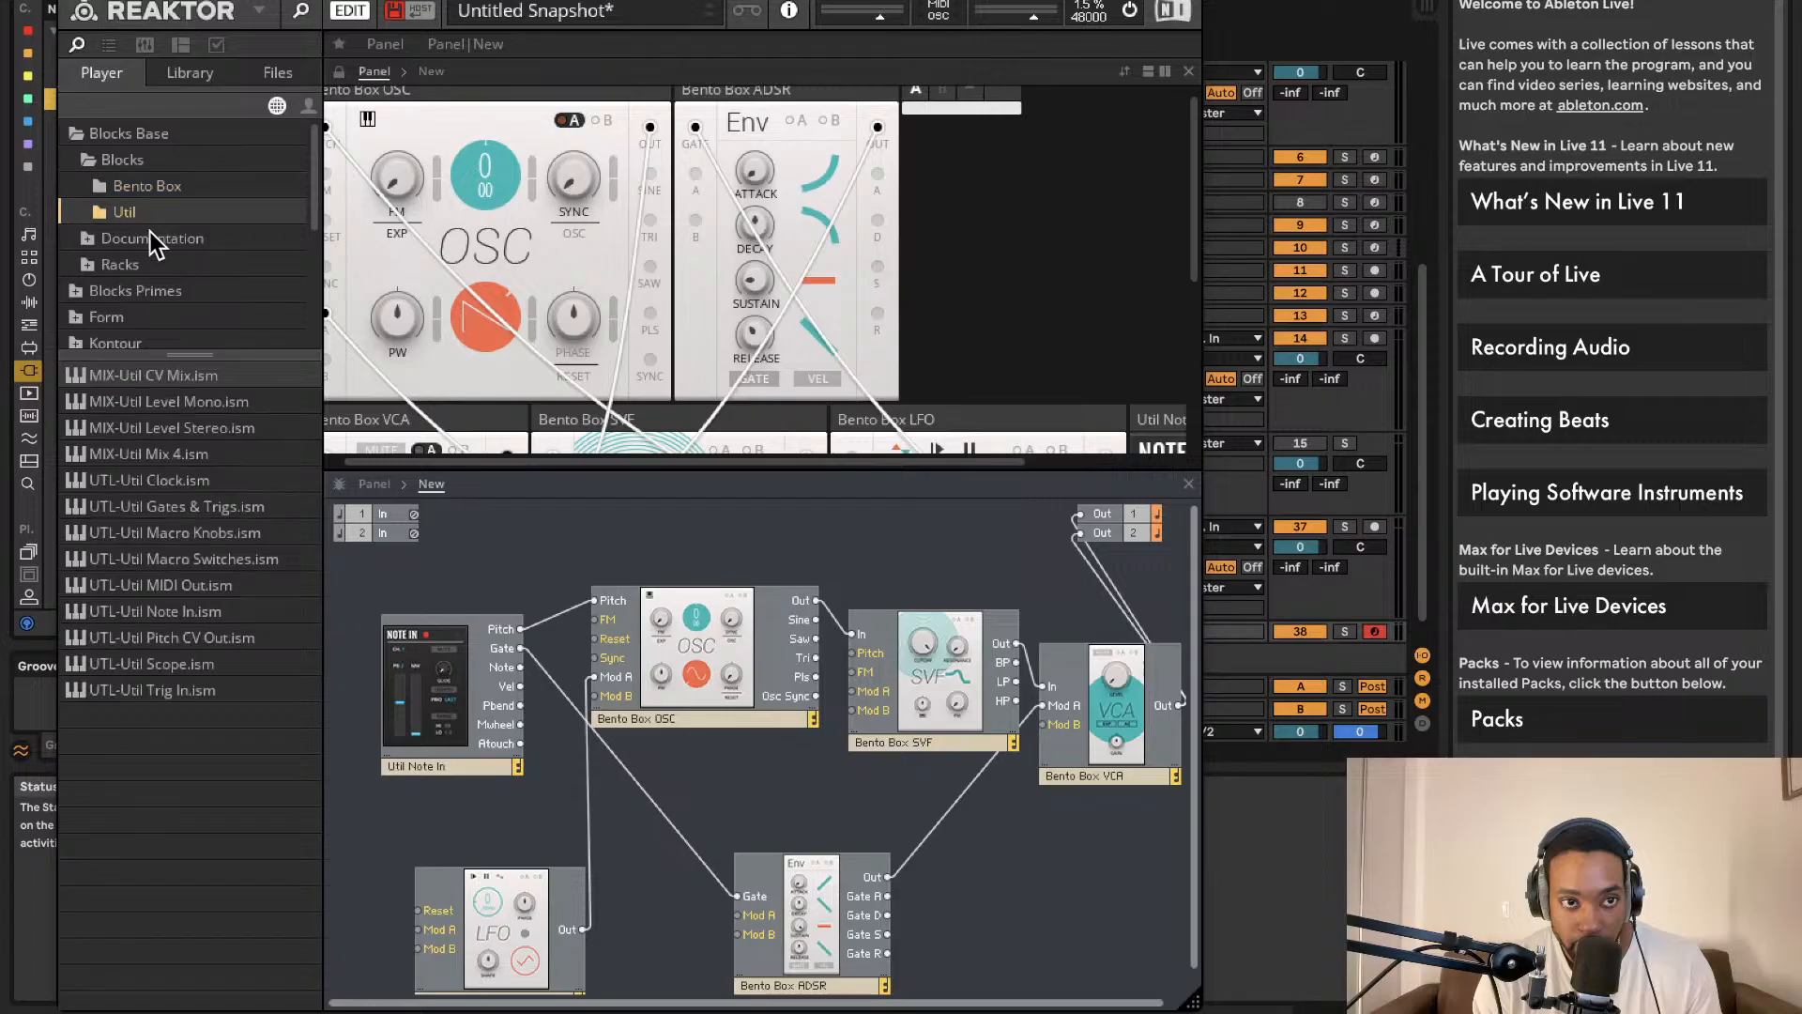
click(86, 238)
click(122, 291)
scroll(105, 296, down, 5)
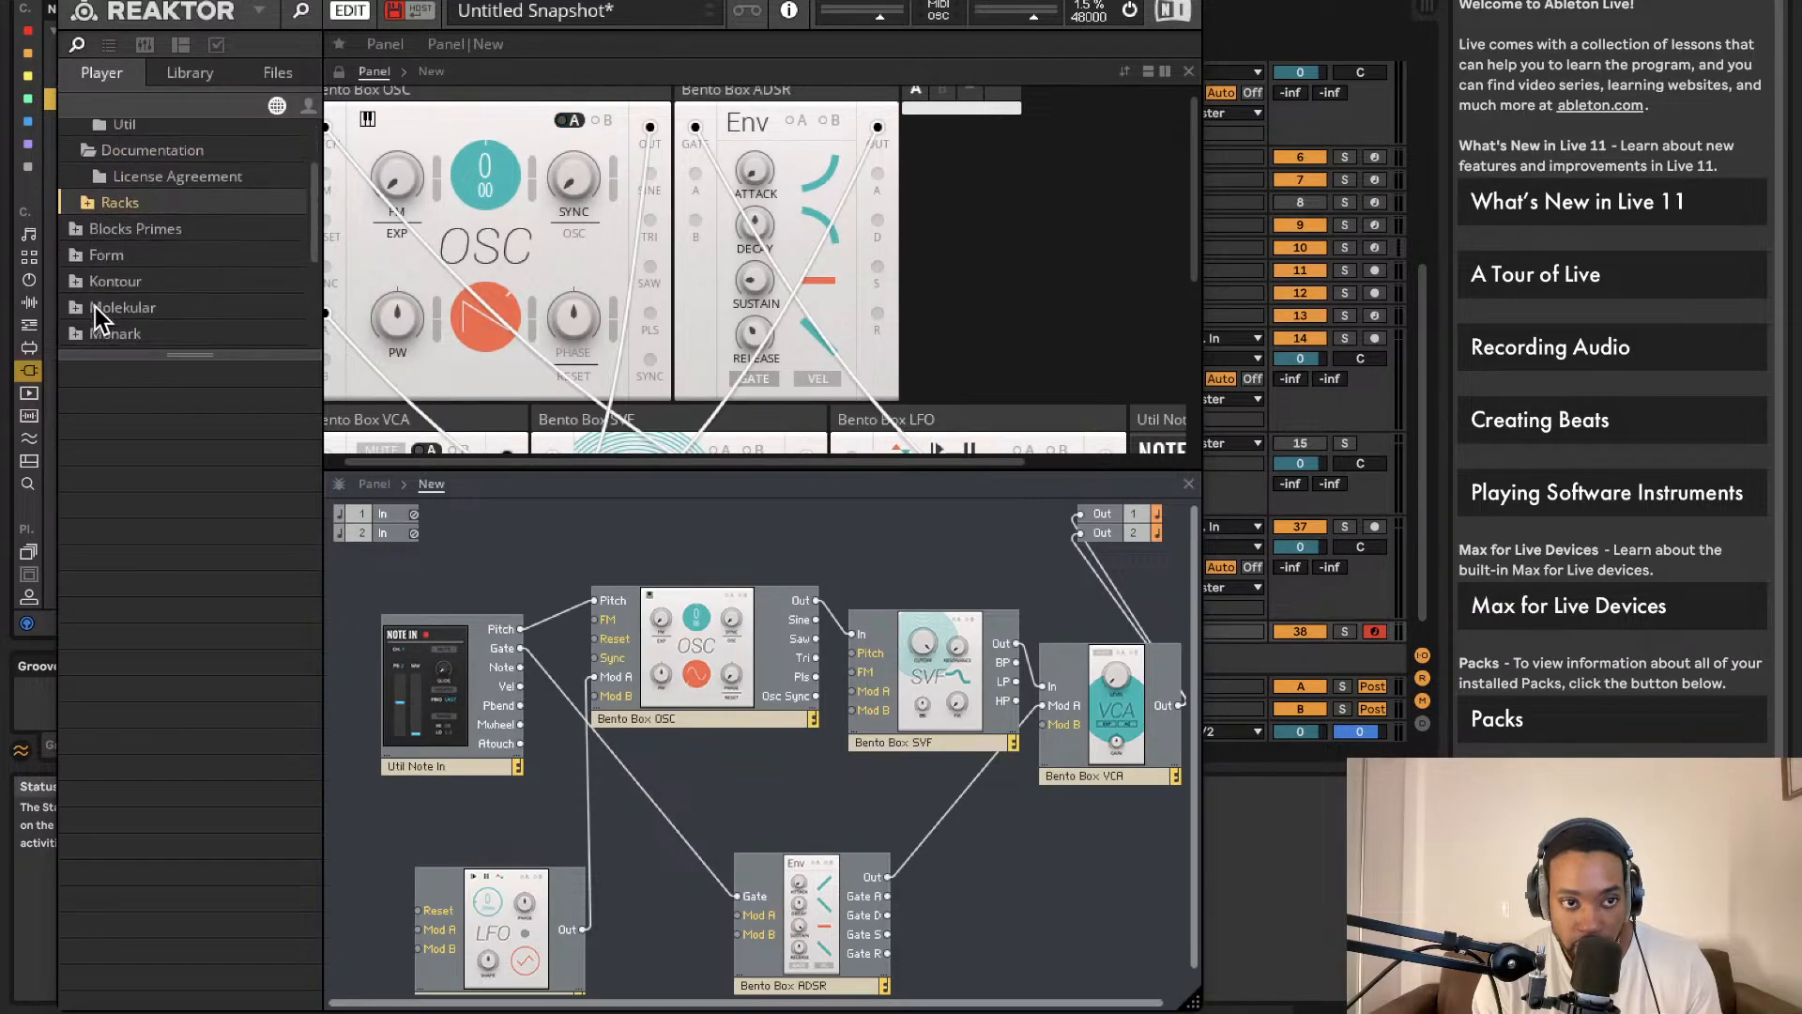
click(76, 185)
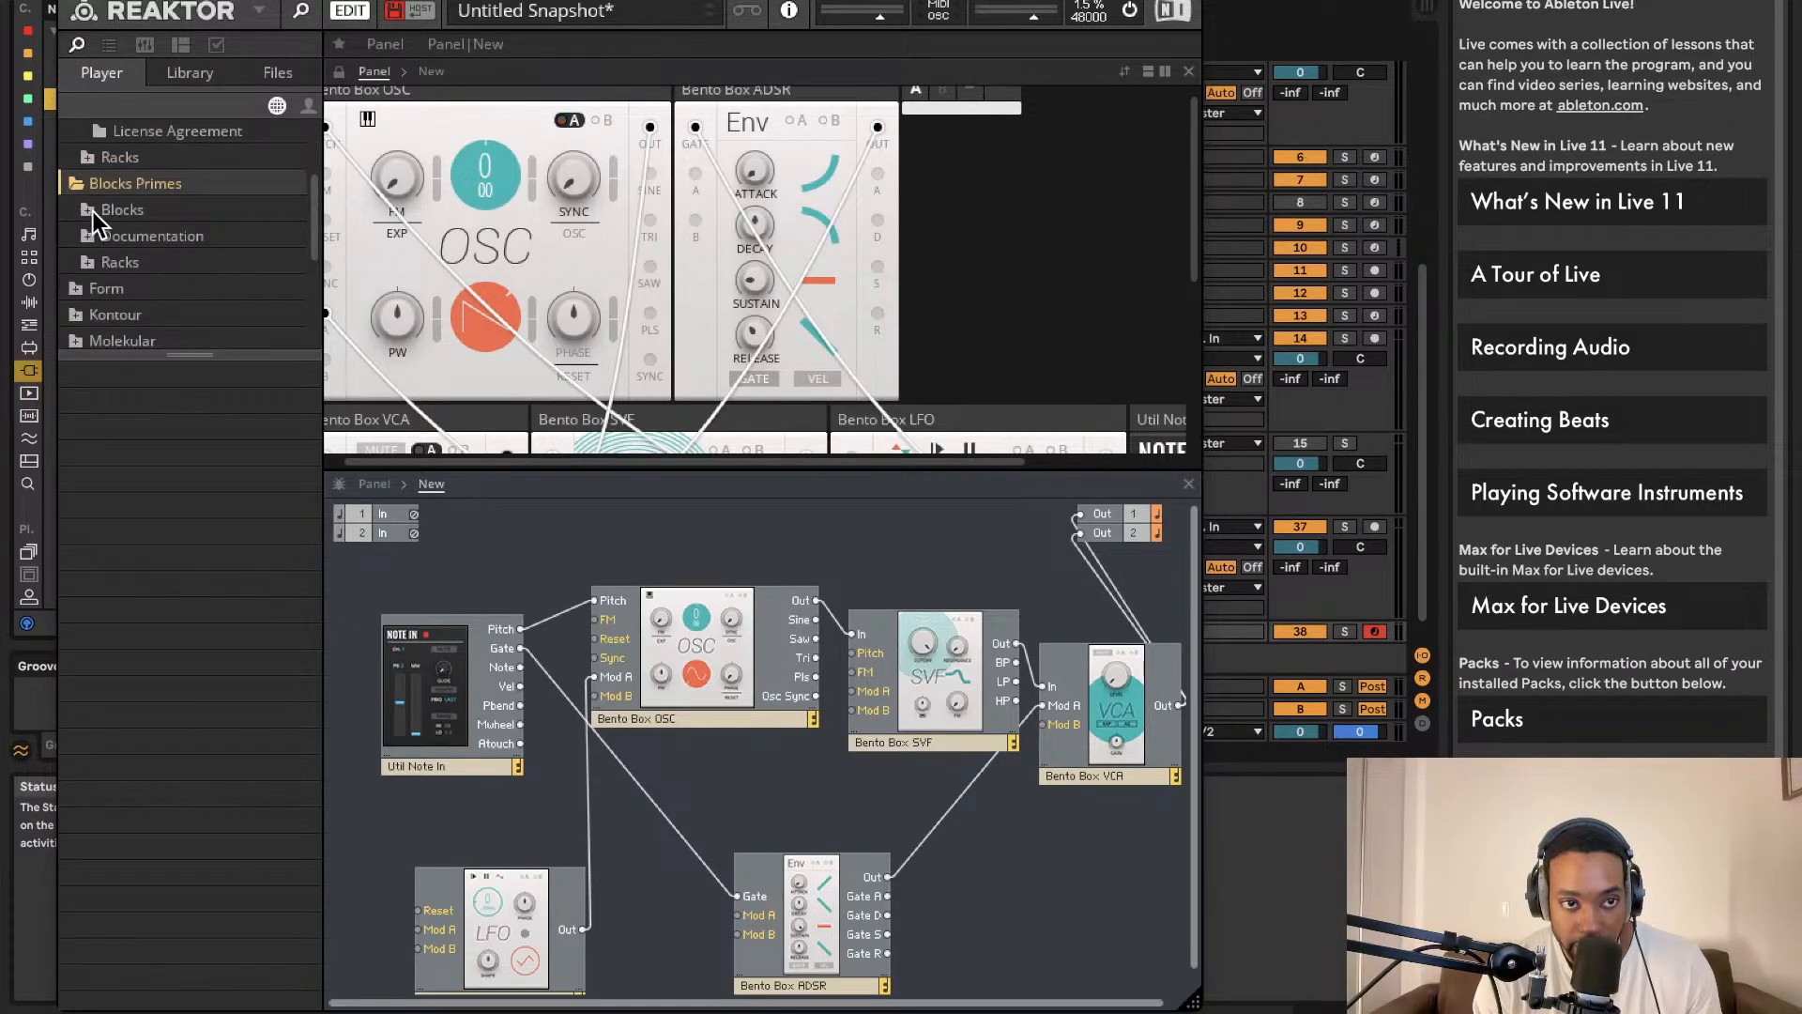
click(87, 211)
scroll(131, 294, down, 2)
scroll(131, 296, down, 2)
click(155, 283)
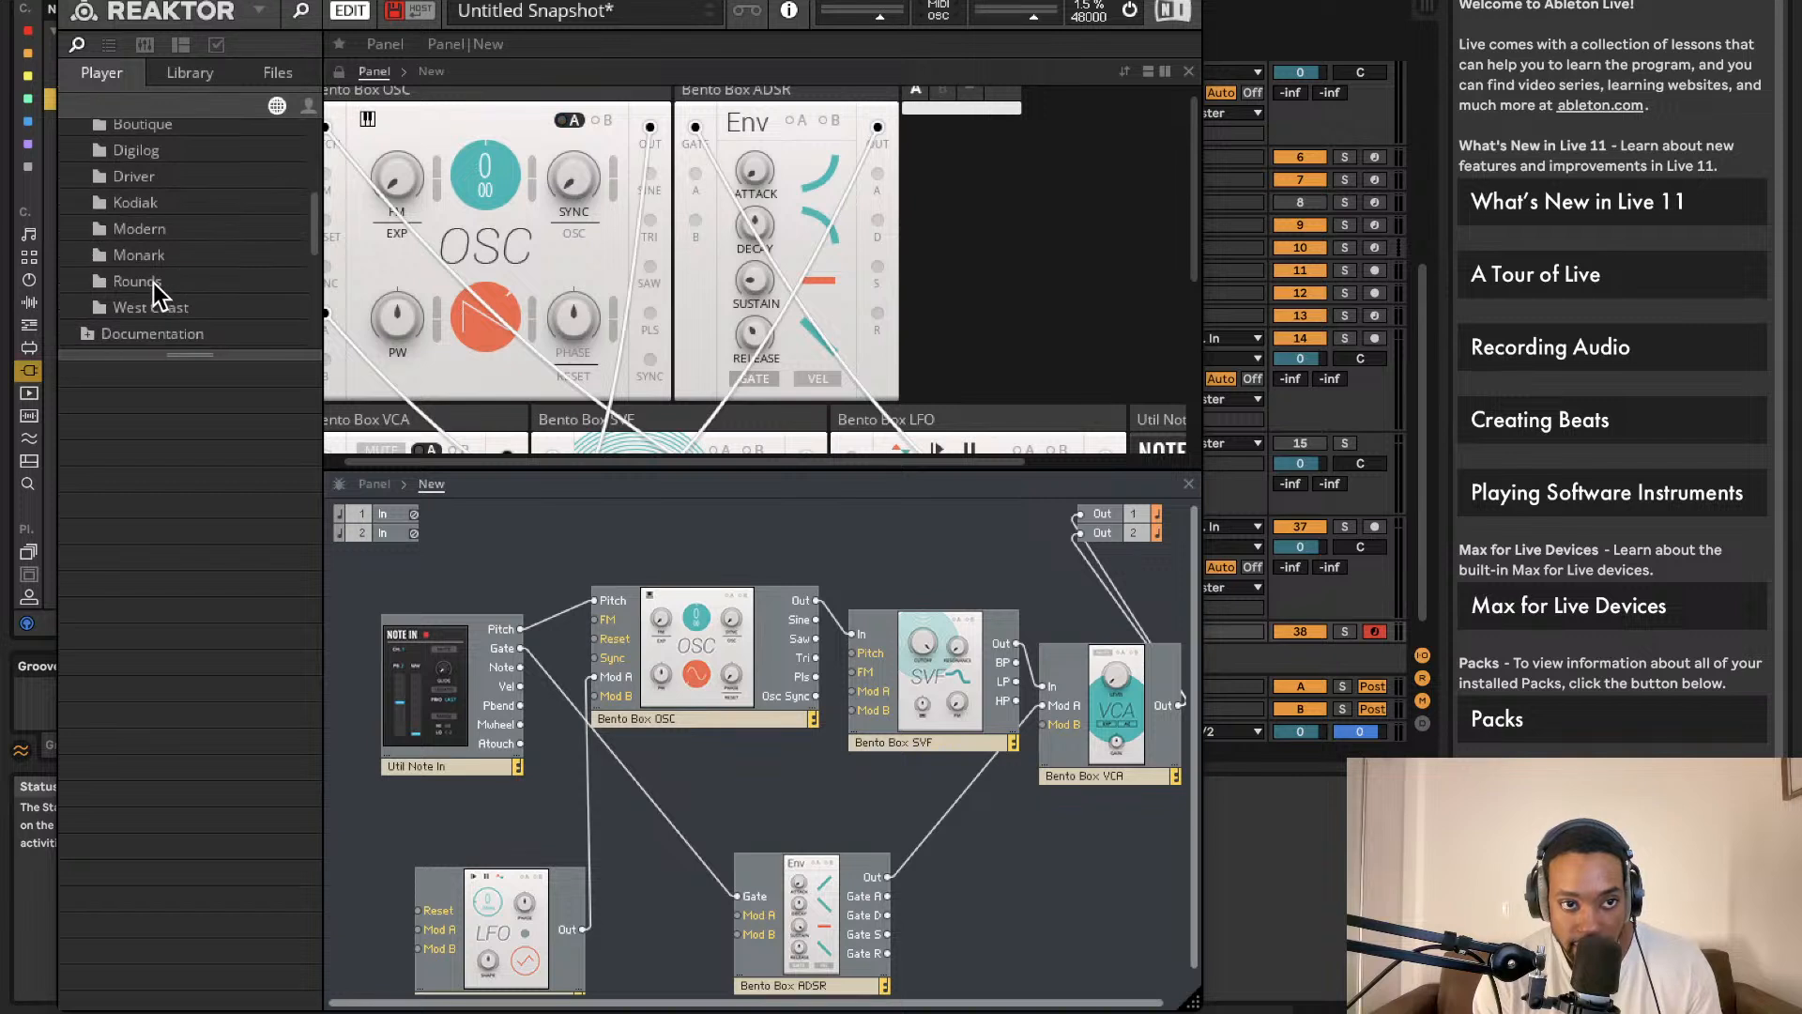
Step: Add a Rounds Delay block and wire its outputs to Out 1 and Out 2
drag(165, 378, 1164, 714)
scroll(1164, 711, right, 2)
drag(1082, 757, 1028, 706)
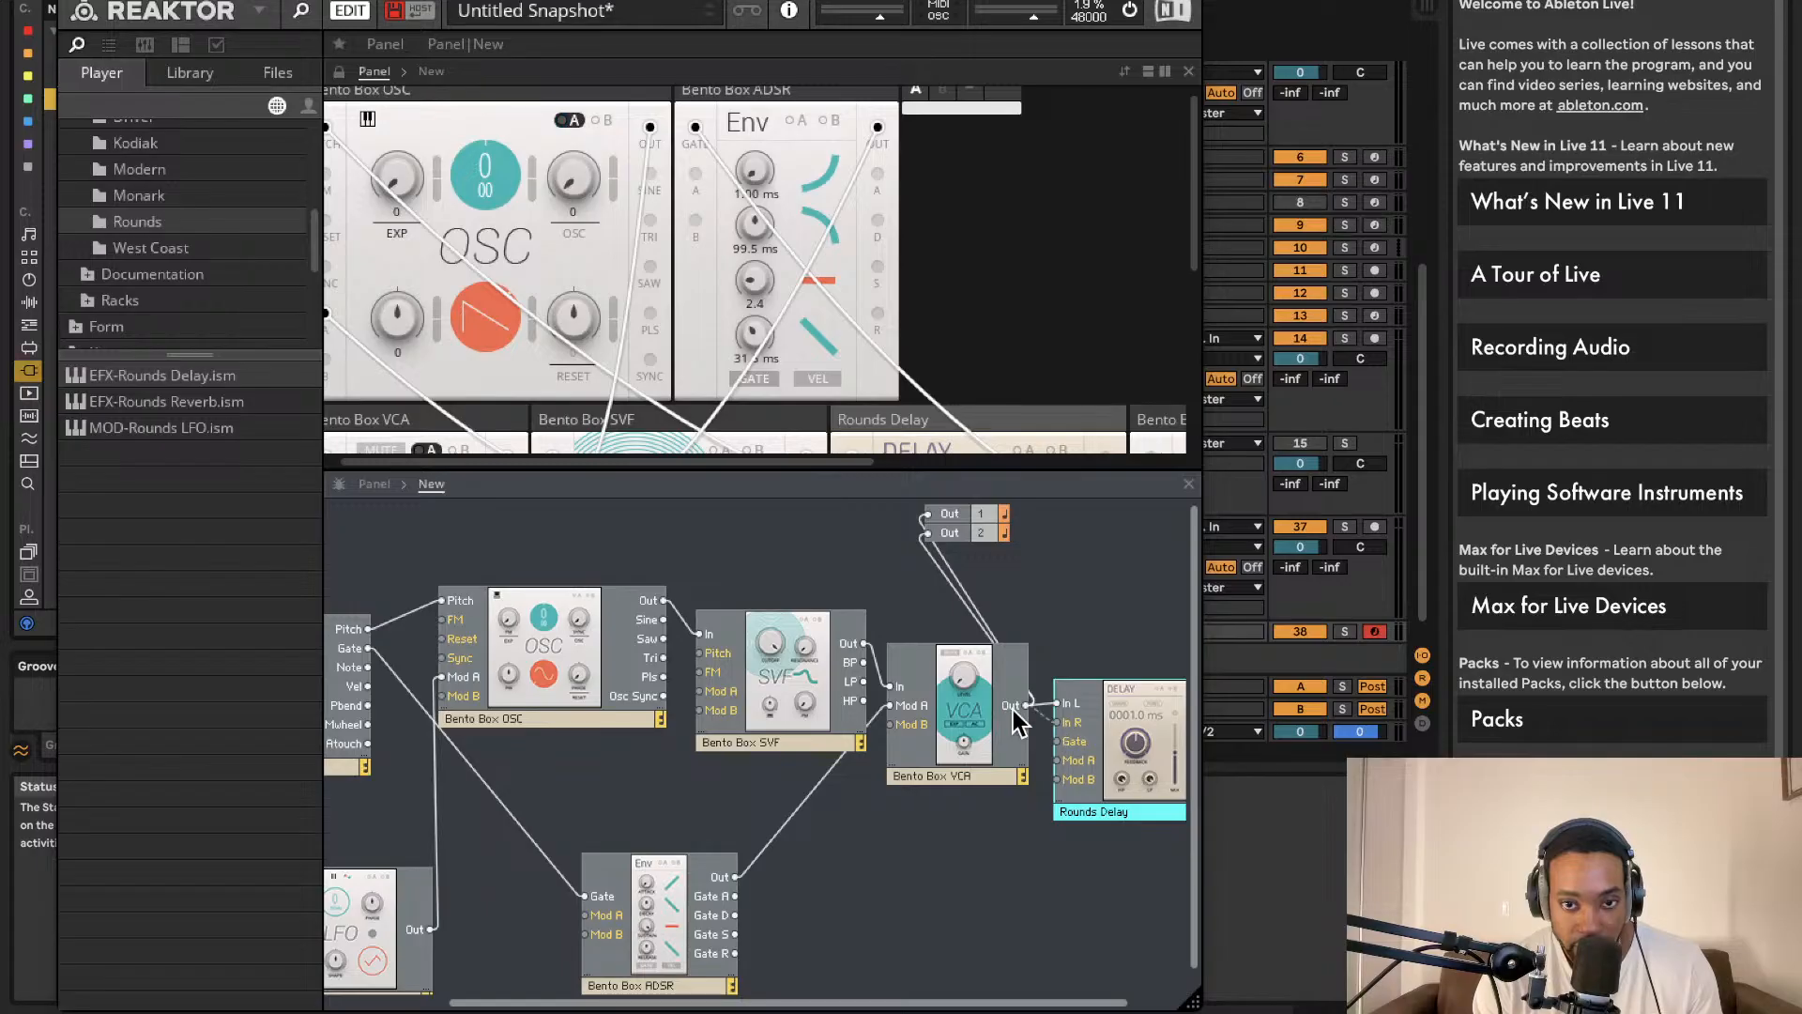
scroll(1127, 741, right, 2)
drag(1165, 731, 861, 515)
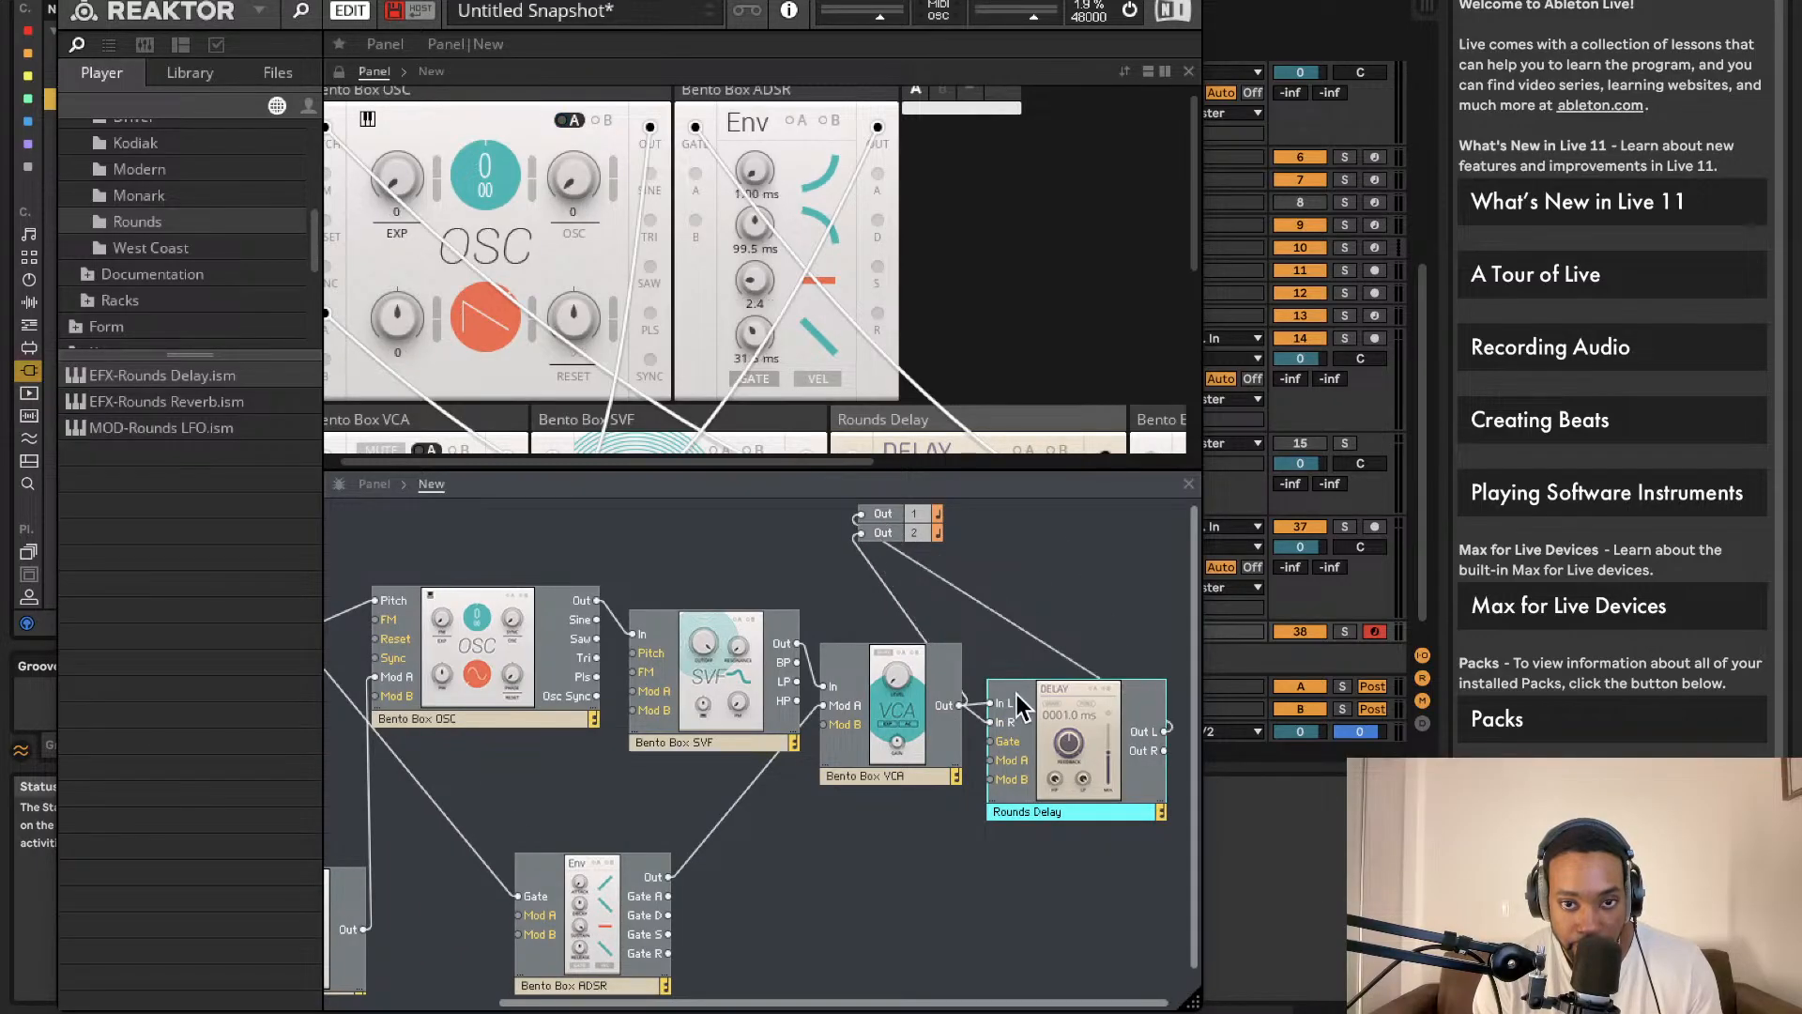
drag(1165, 751, 863, 533)
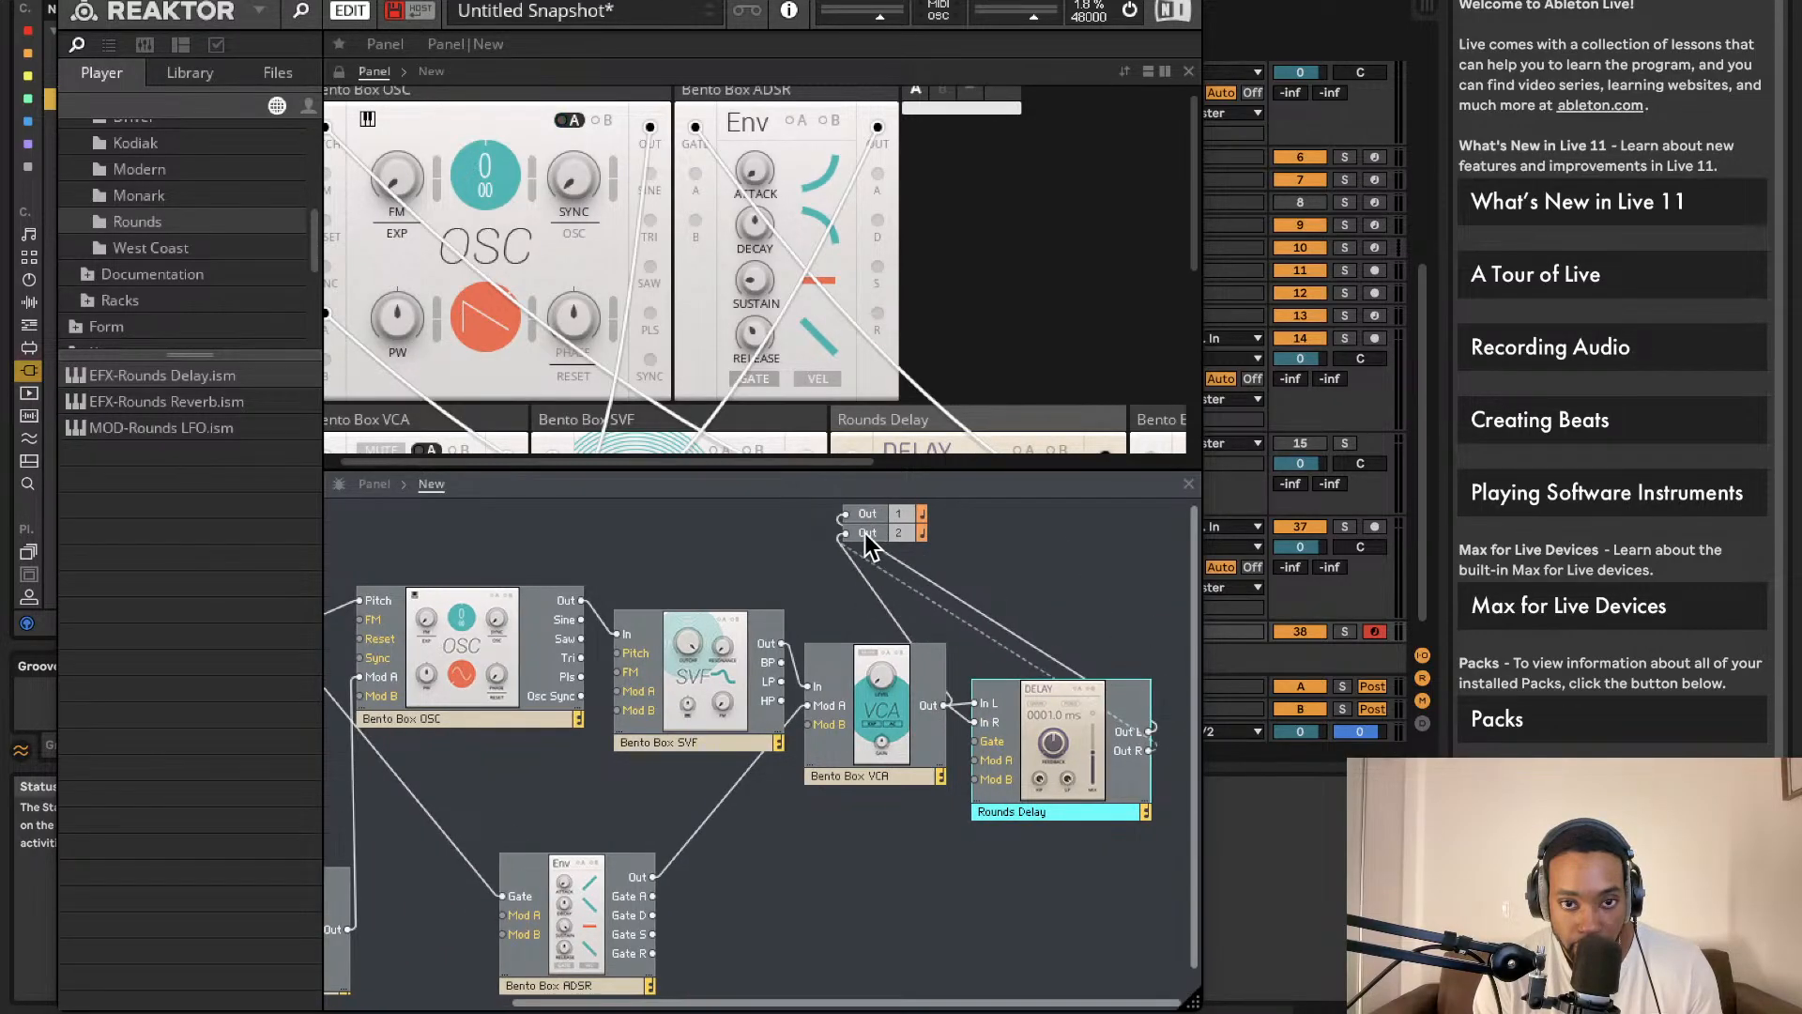
Step: Lower the delay feedback to about 18 and add a Rounds Reverb block
scroll(818, 361, down, 3)
scroll(817, 361, down, 2)
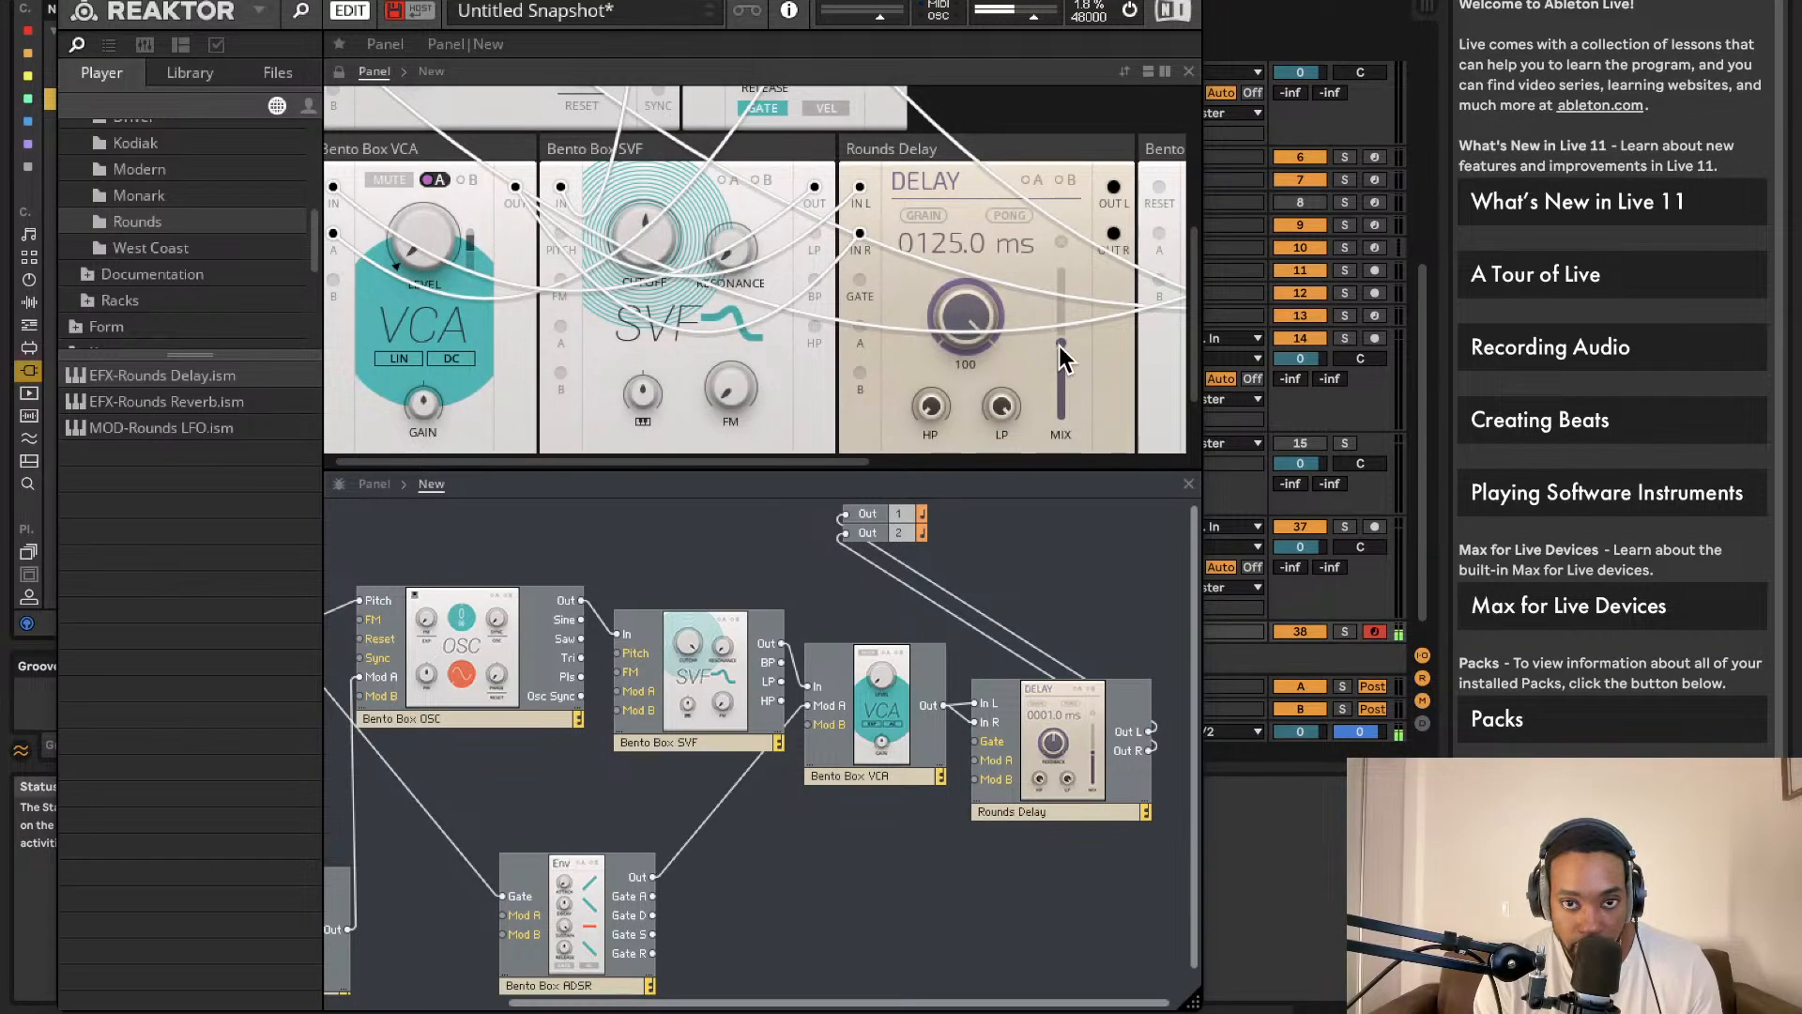
drag(981, 634, 1005, 794)
drag(199, 403, 644, 521)
Step: Wire the Rounds Reverb left and right outputs to Out 1 and Out 2
click(1174, 772)
drag(1165, 757, 617, 542)
click(434, 241)
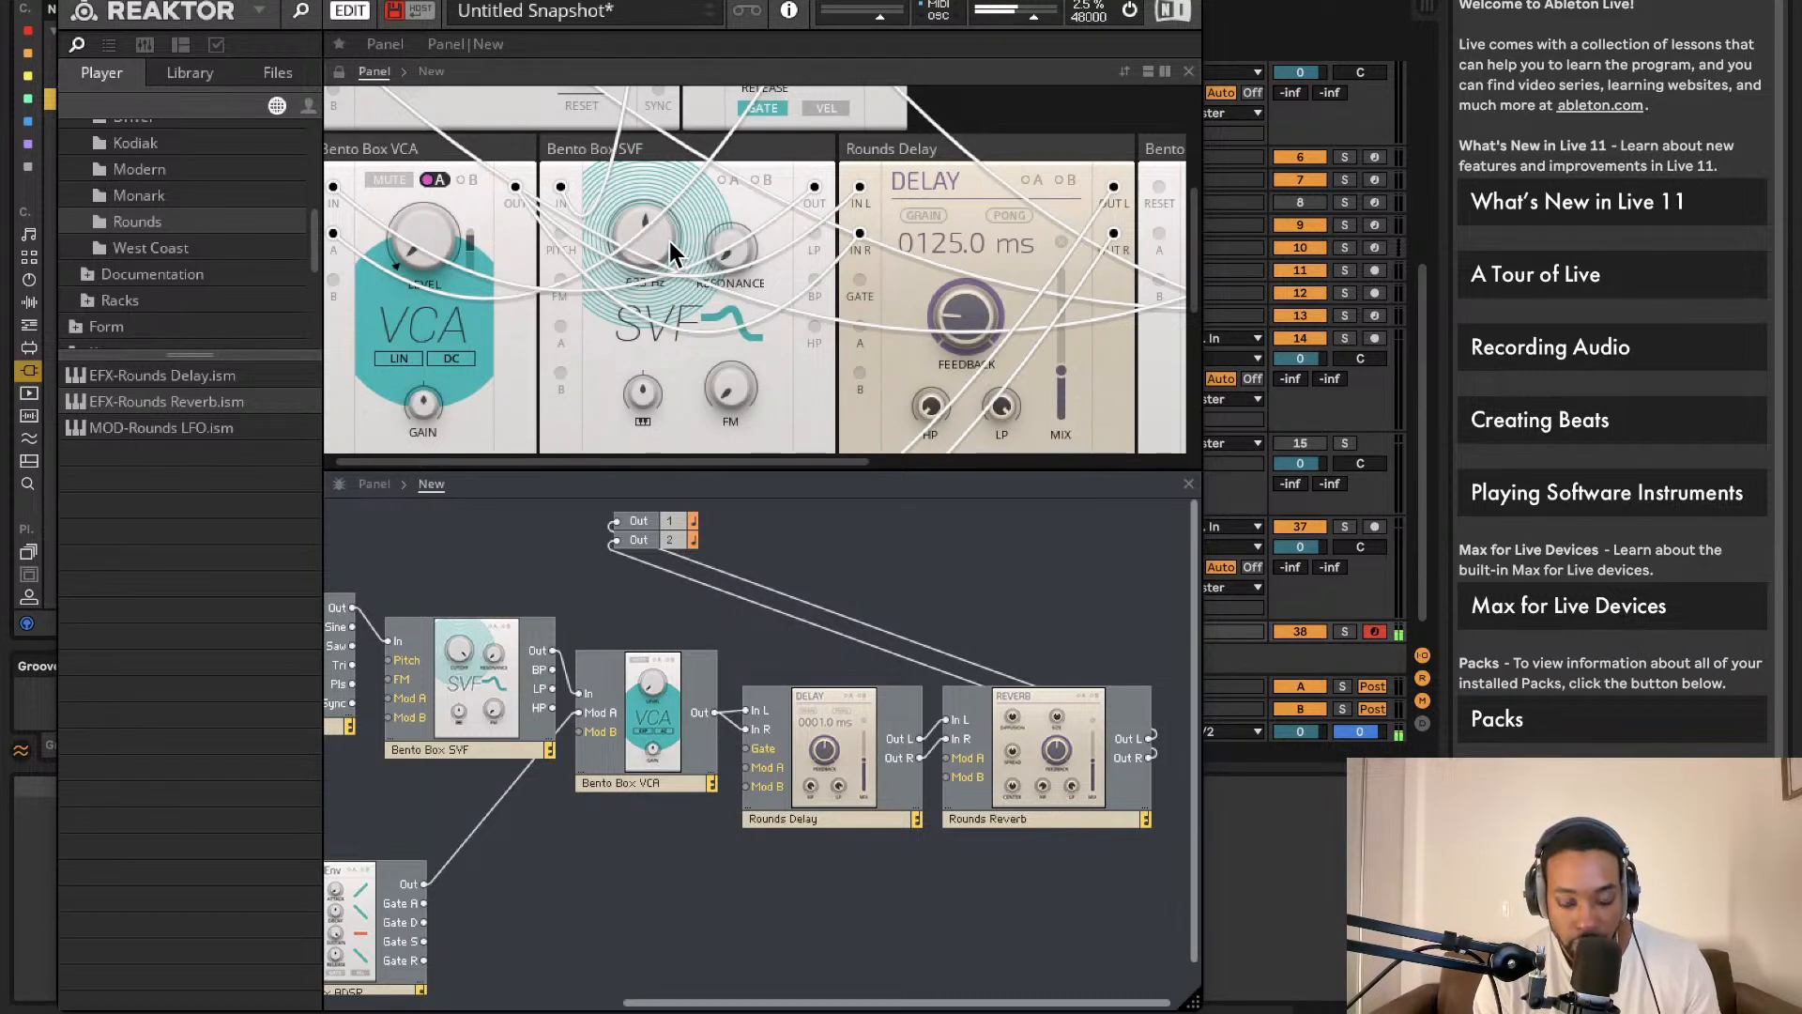
Step: Adjust the envelope sustain and reset the oscillator fine pitch to 0.00
scroll(747, 258, up, 3)
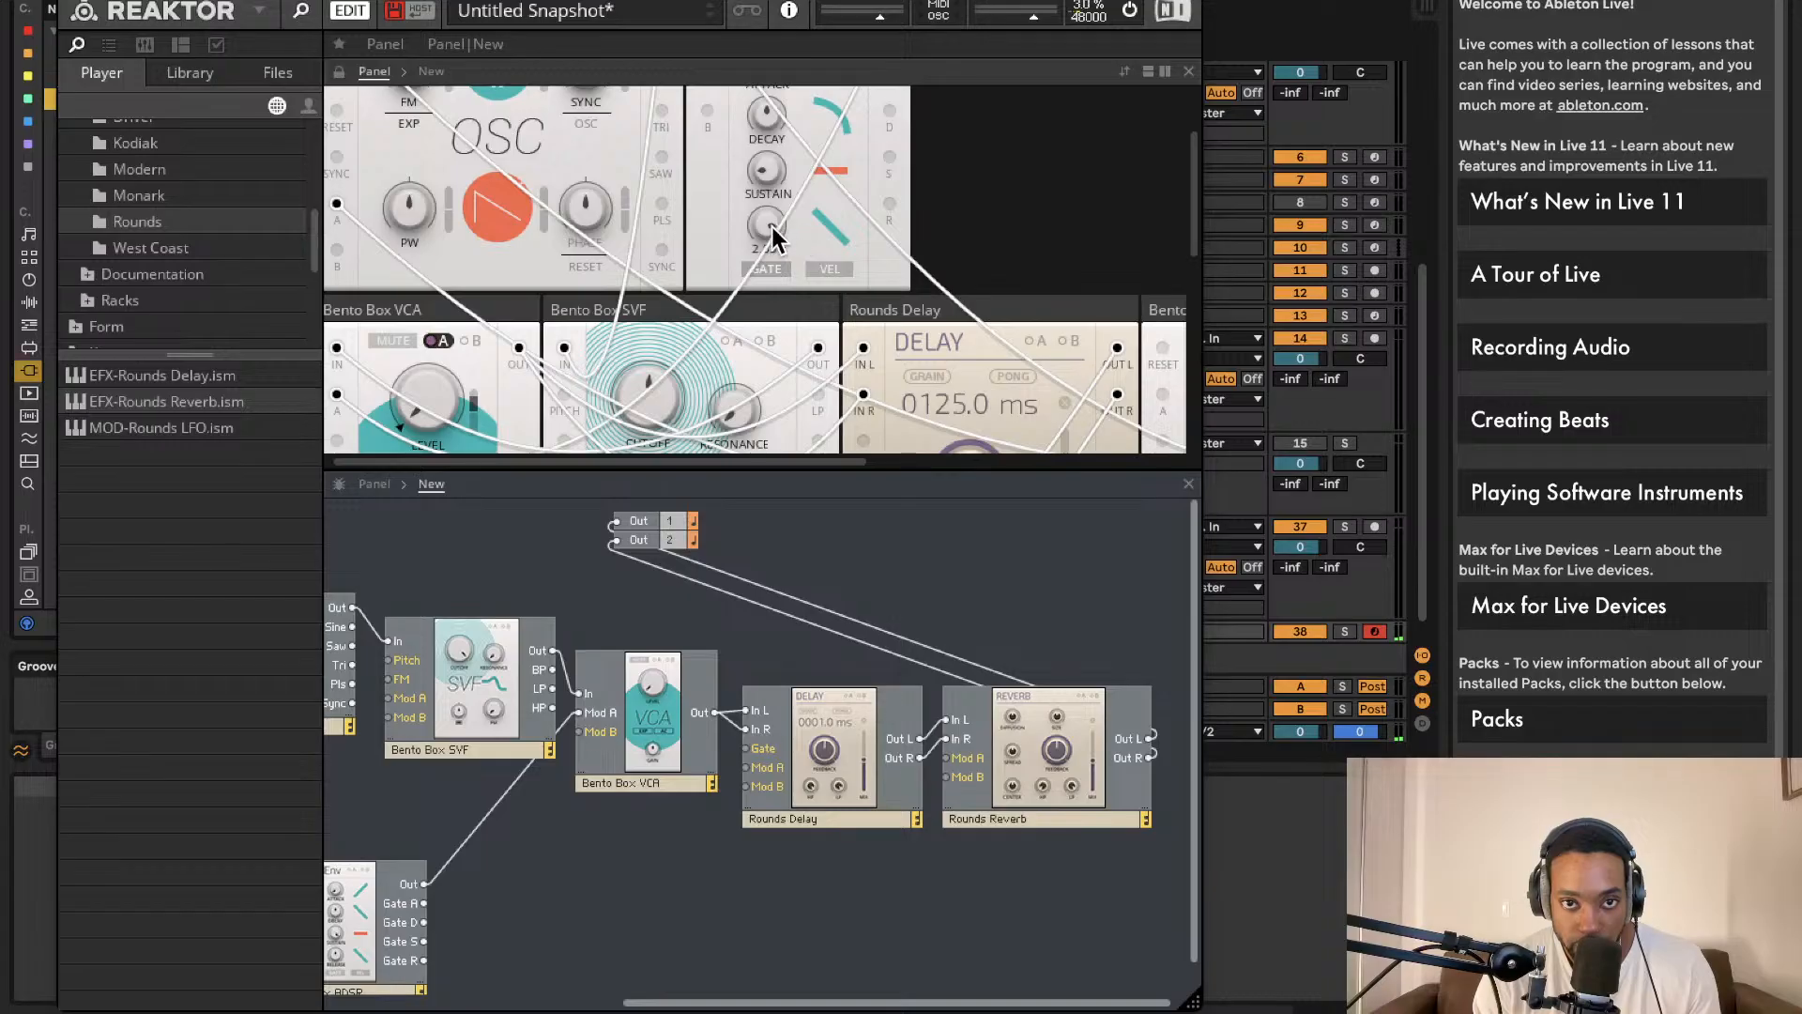
drag(779, 161, 872, 3)
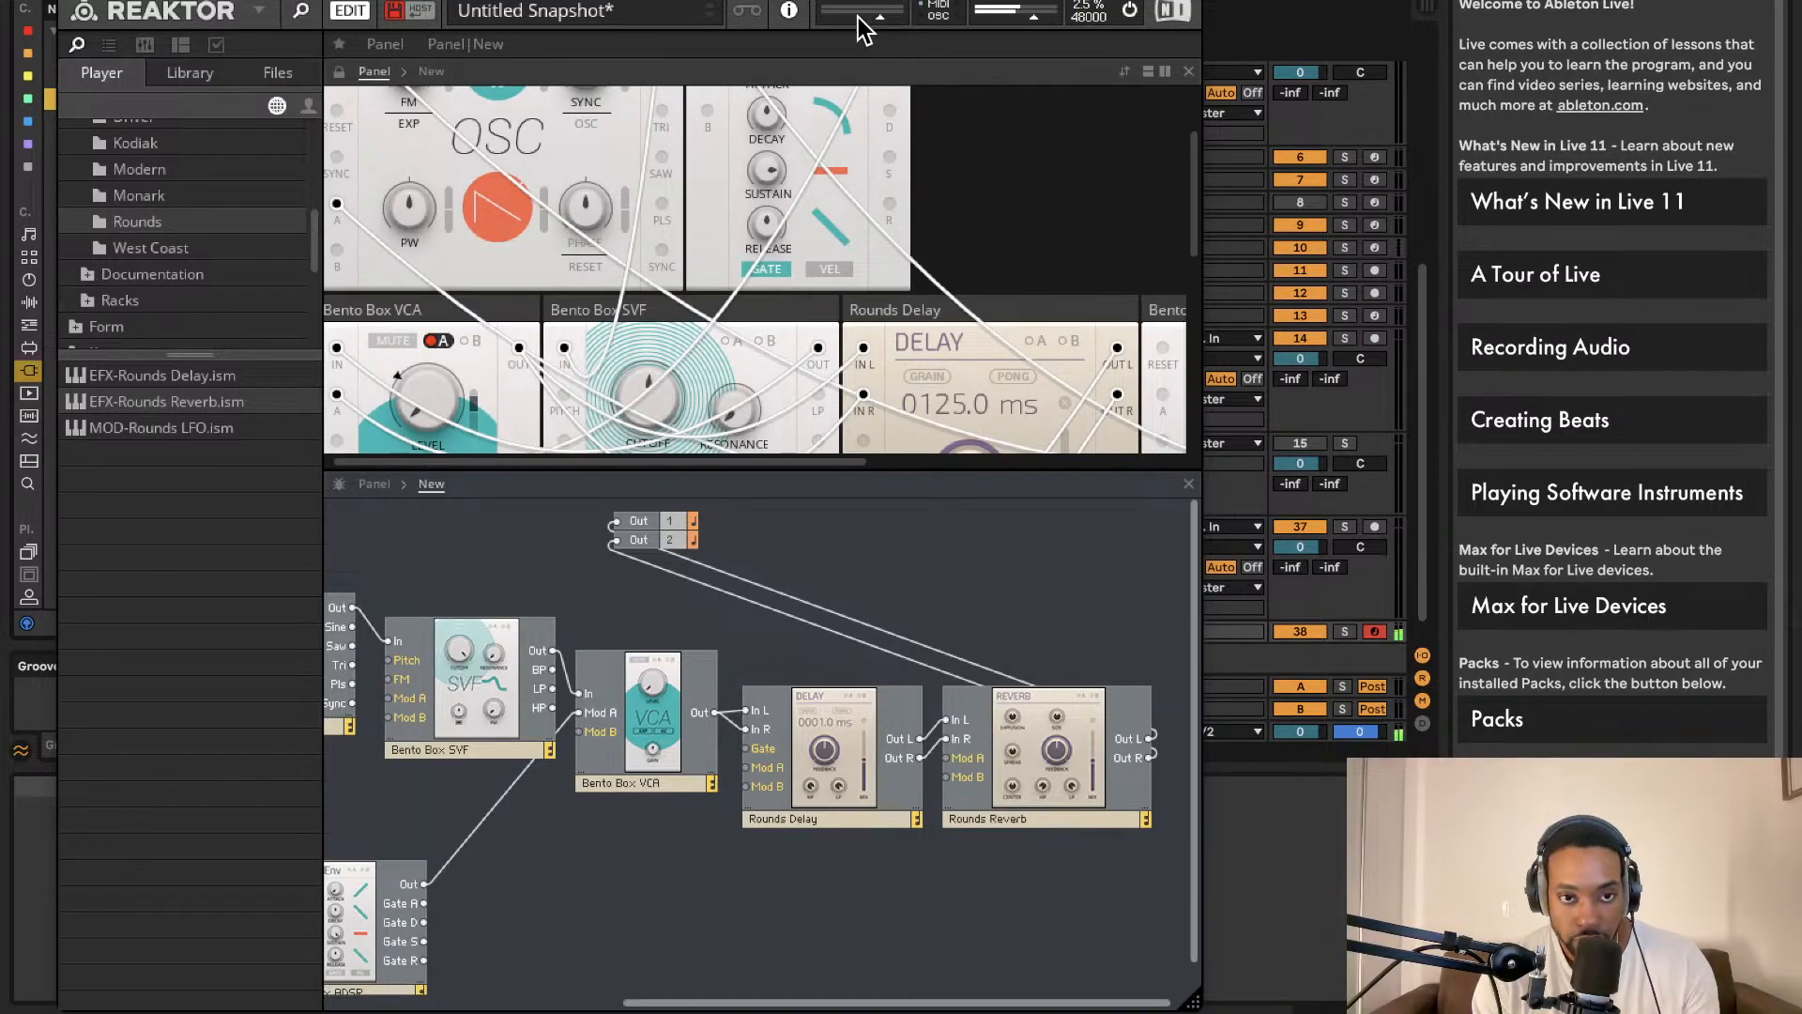
scroll(755, 244, up, 2)
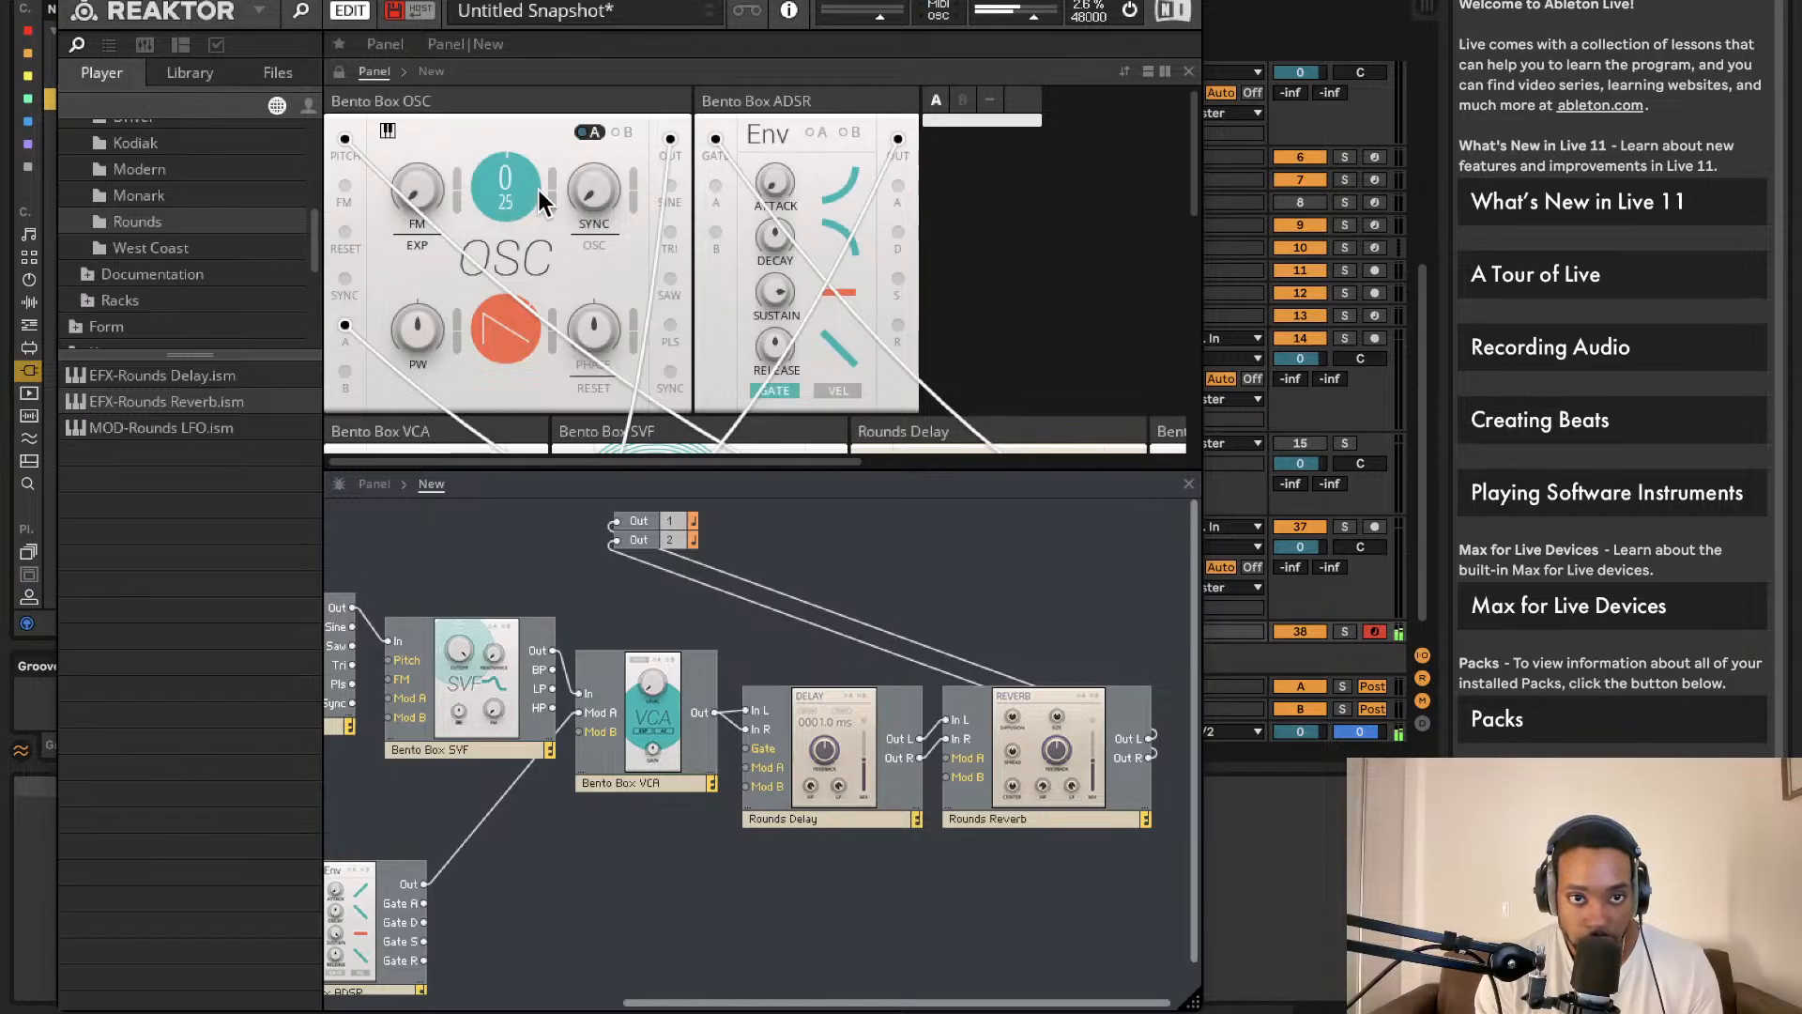
double_click(508, 204)
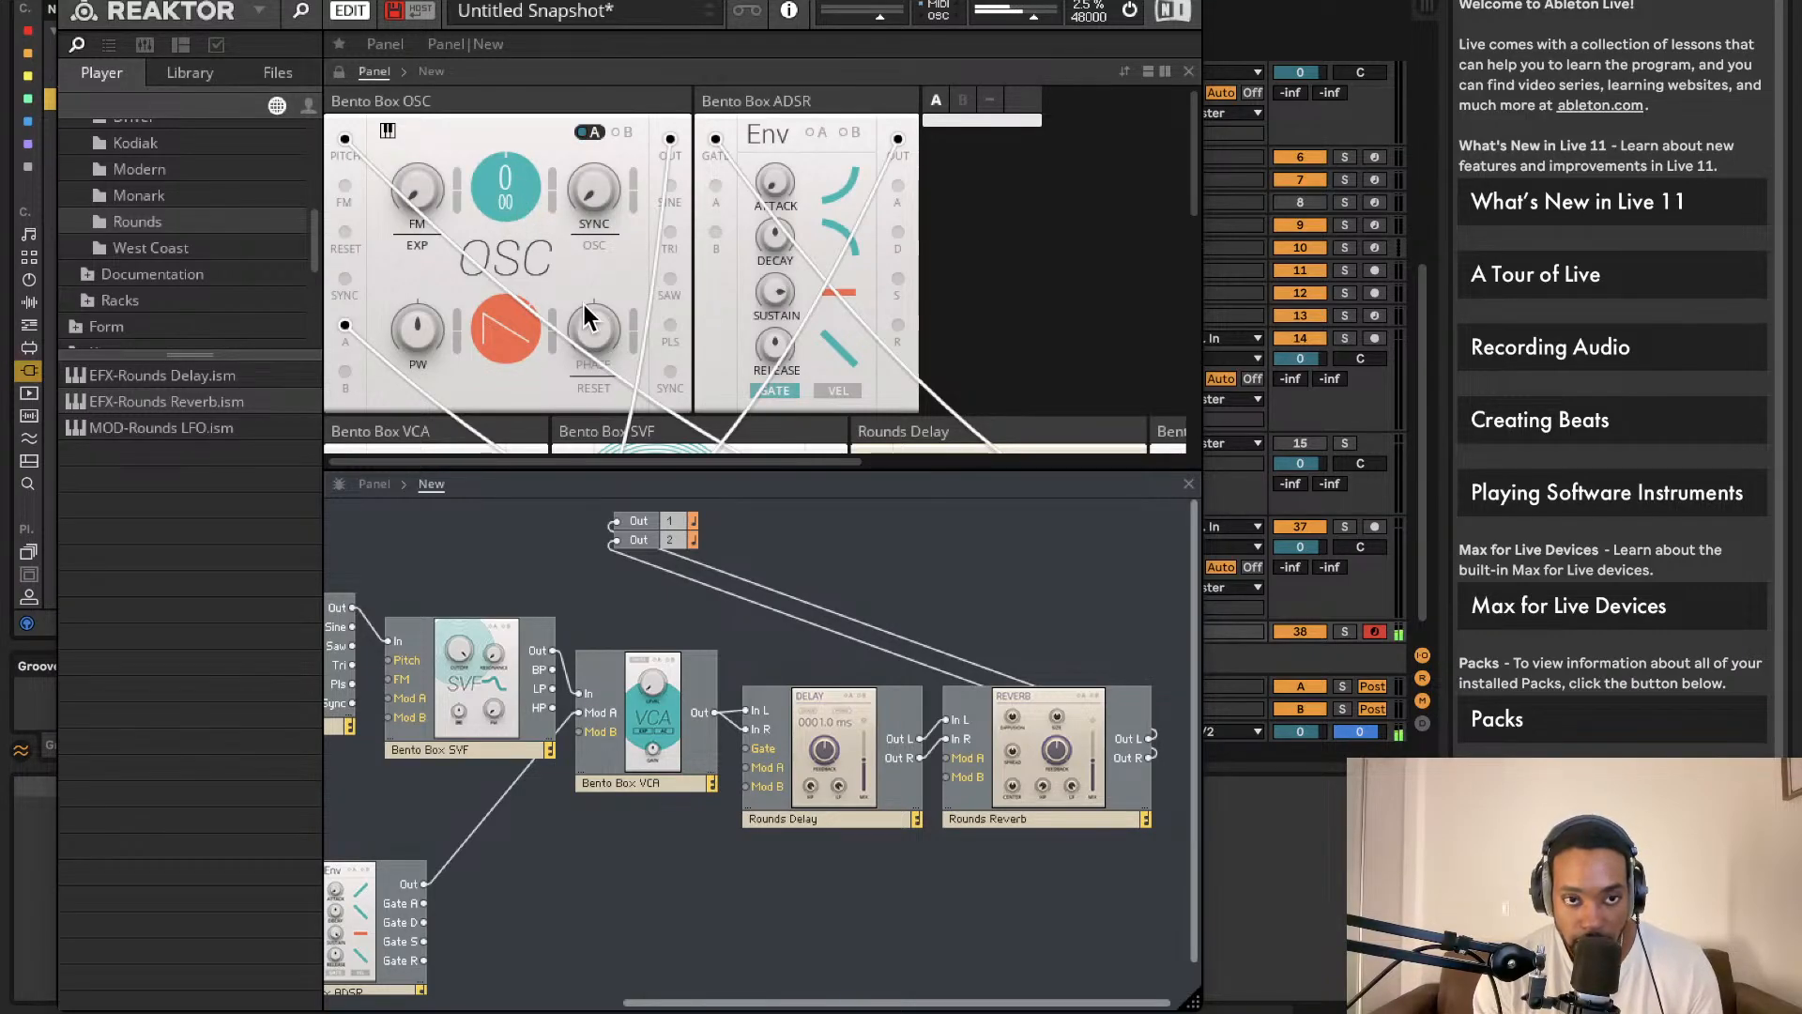
scroll(535, 582, left, 1)
scroll(469, 394, right, 1)
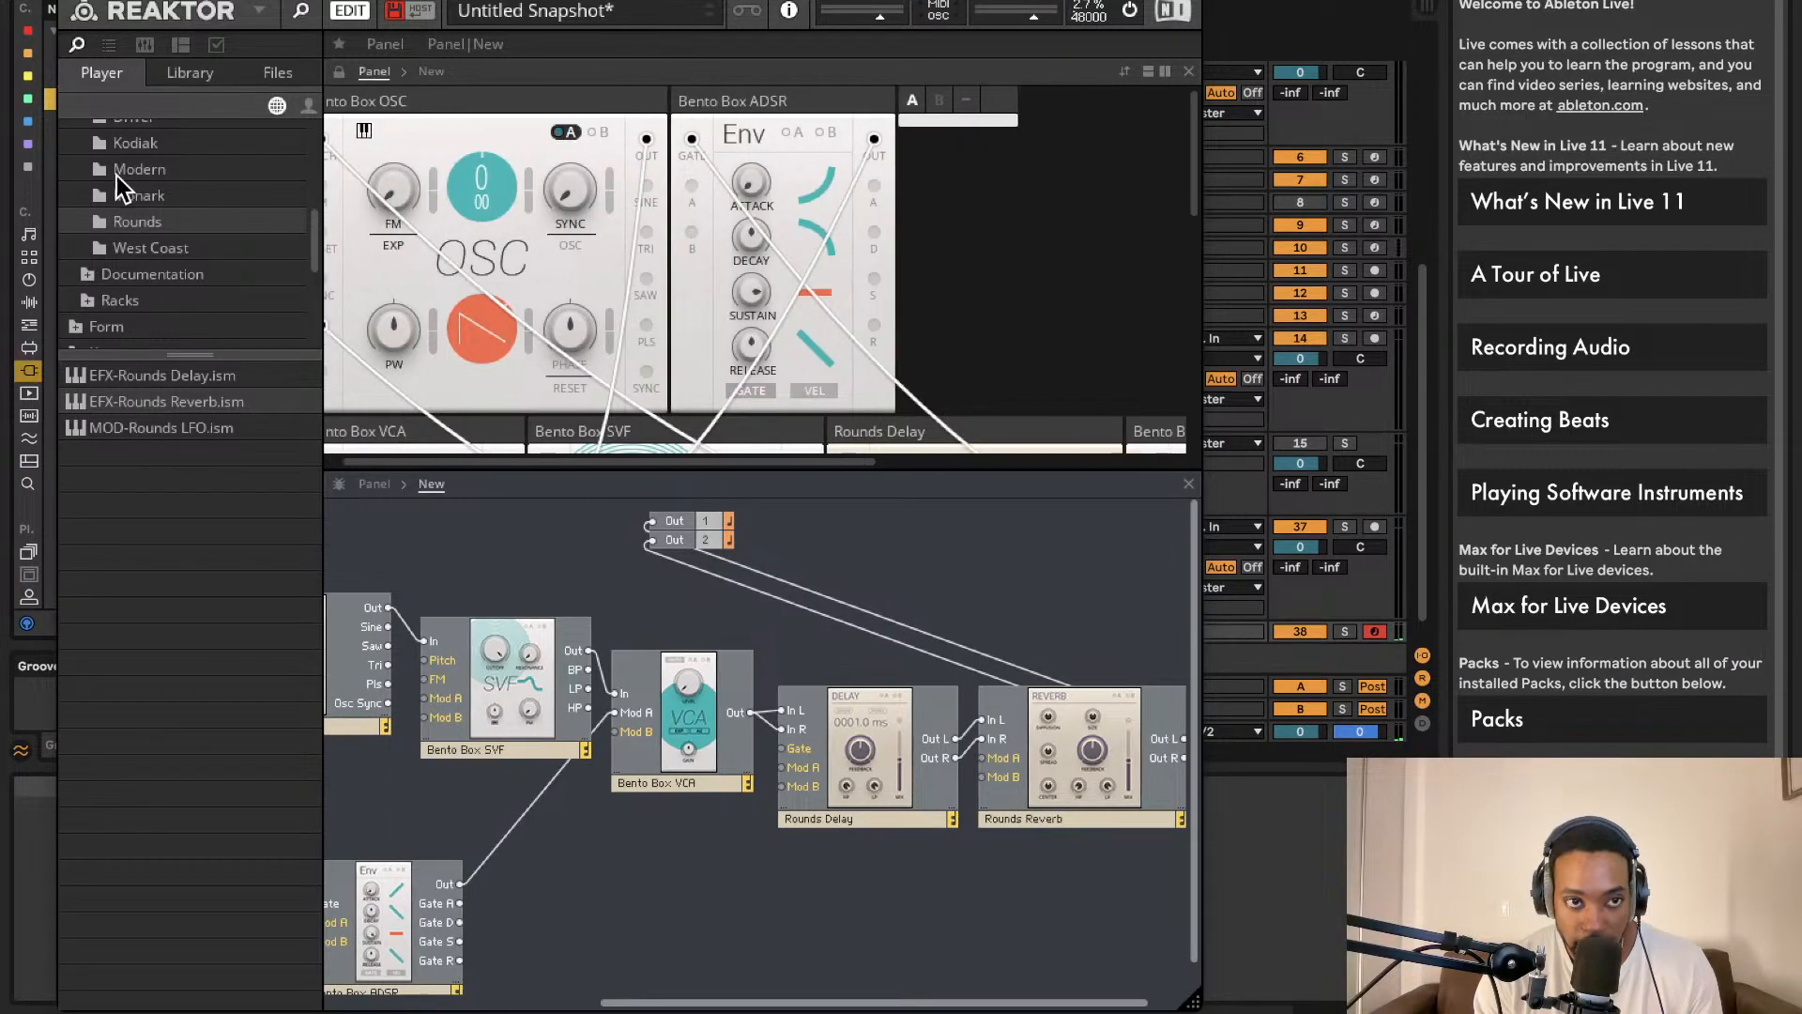
scroll(116, 176, up, 3)
Step: Add a second Bento Box Oscillator and a Bento Box Mix block to the structure
click(144, 186)
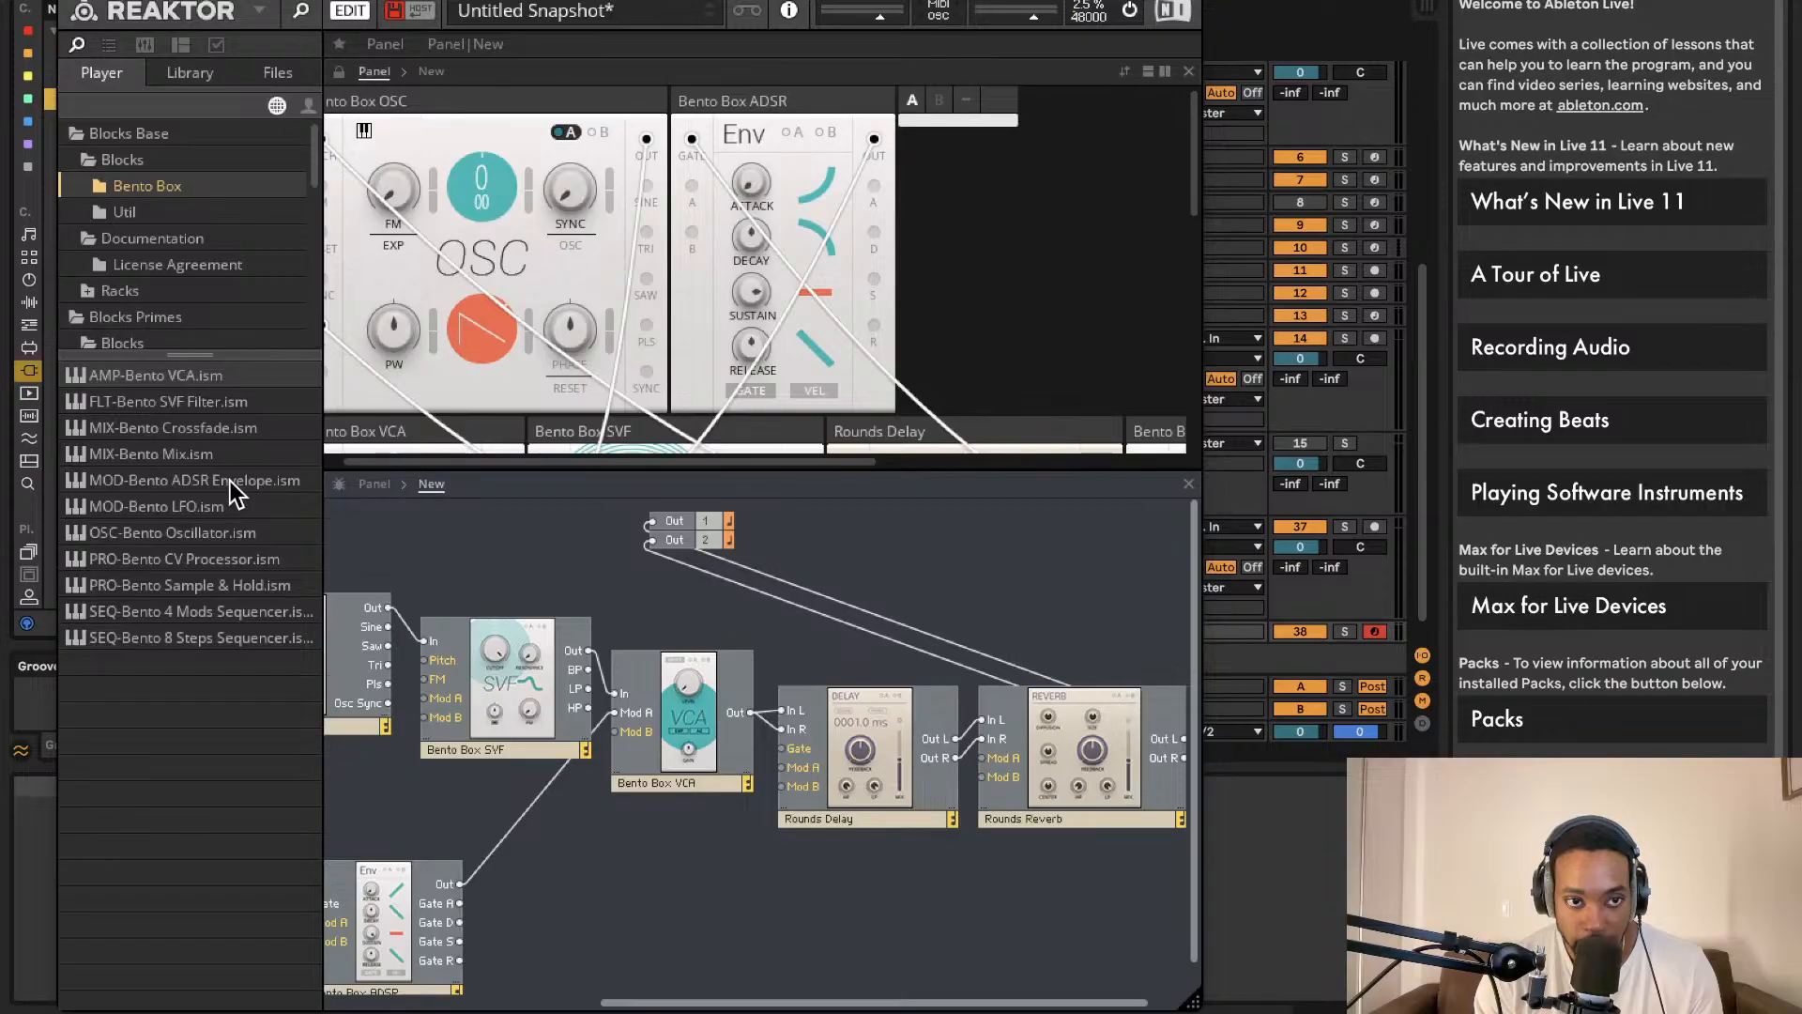
drag(220, 532, 532, 706)
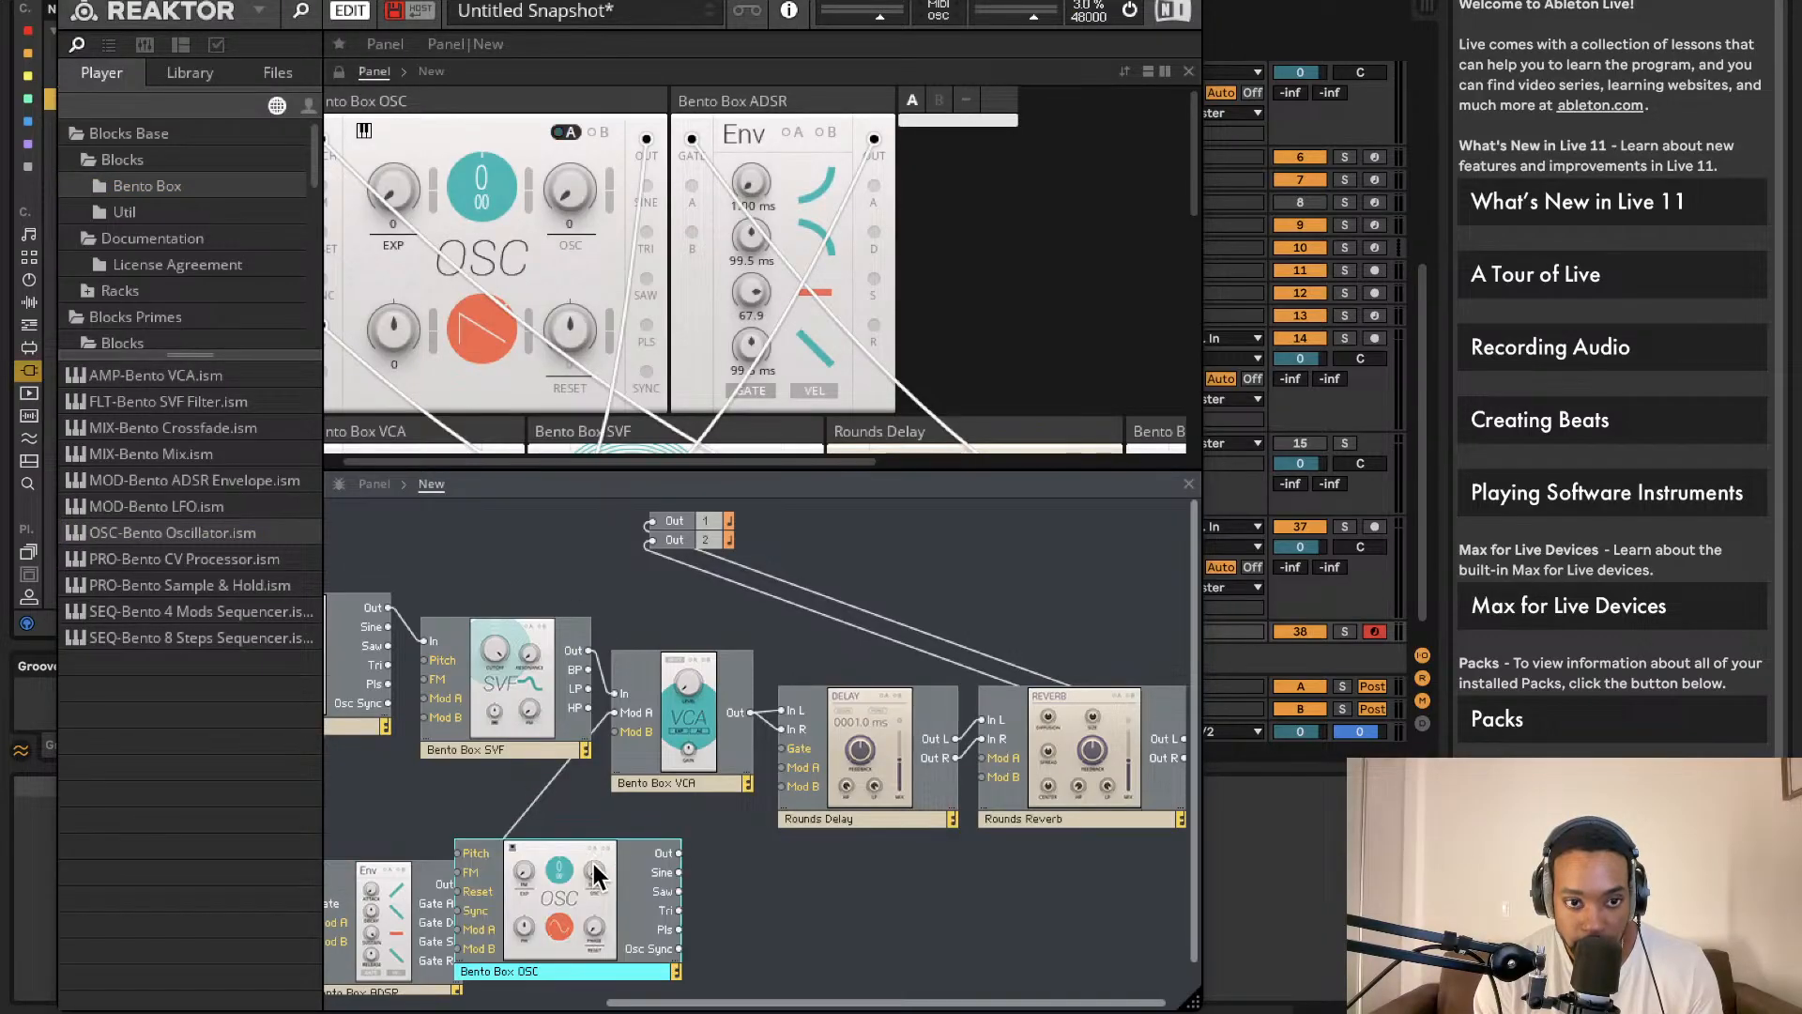
drag(594, 854, 546, 817)
click(197, 212)
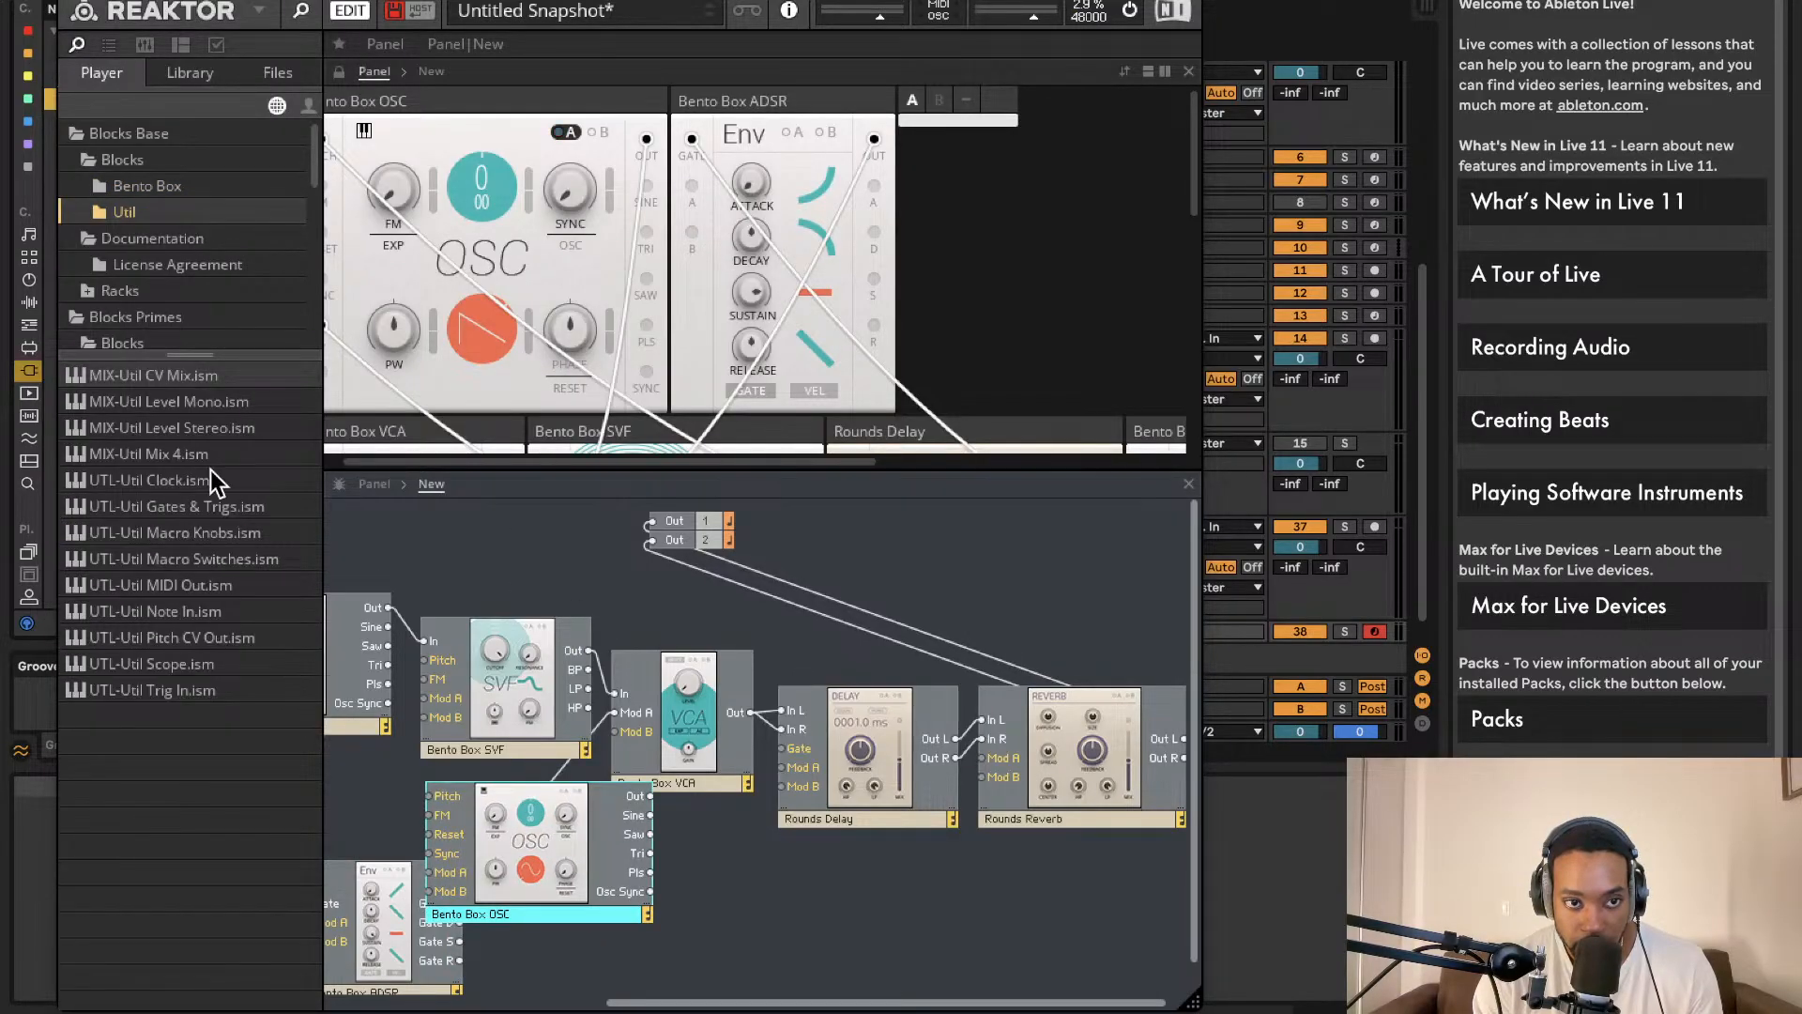
click(195, 186)
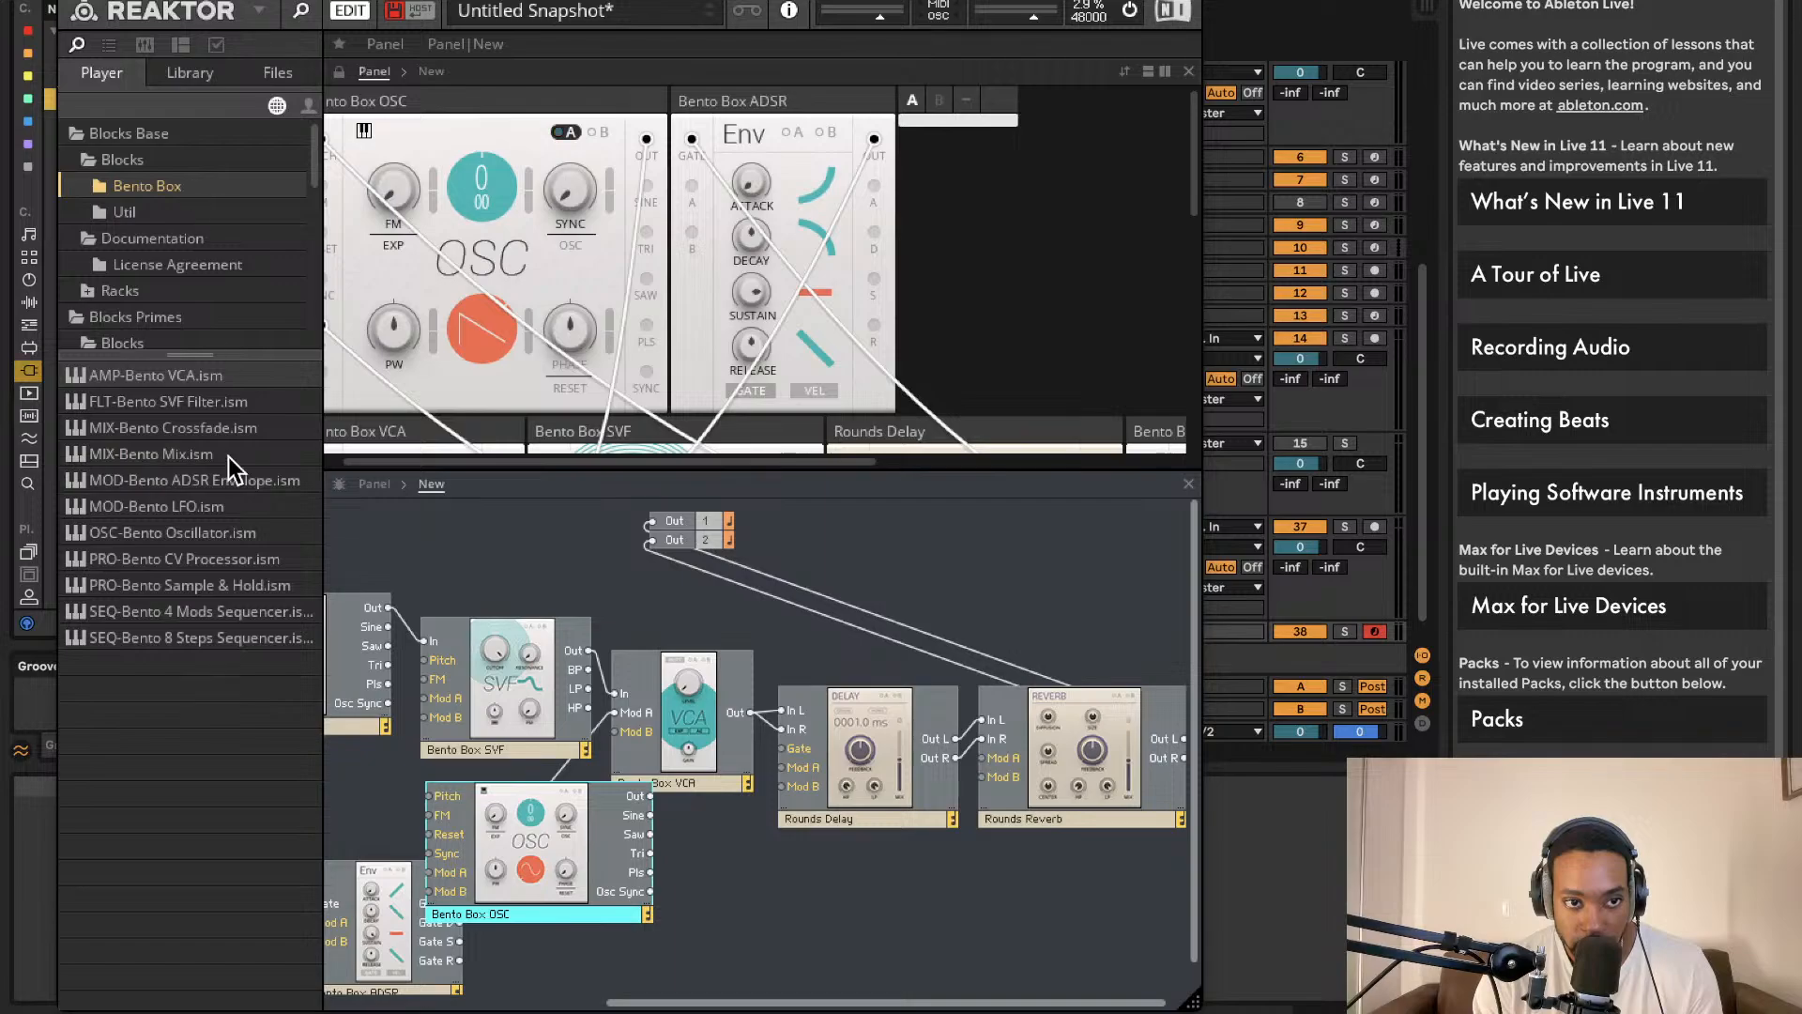
drag(207, 454, 793, 659)
Step: Wire an oscillator into Mix In 1 and the mixer output into the VCA input
drag(659, 720, 589, 651)
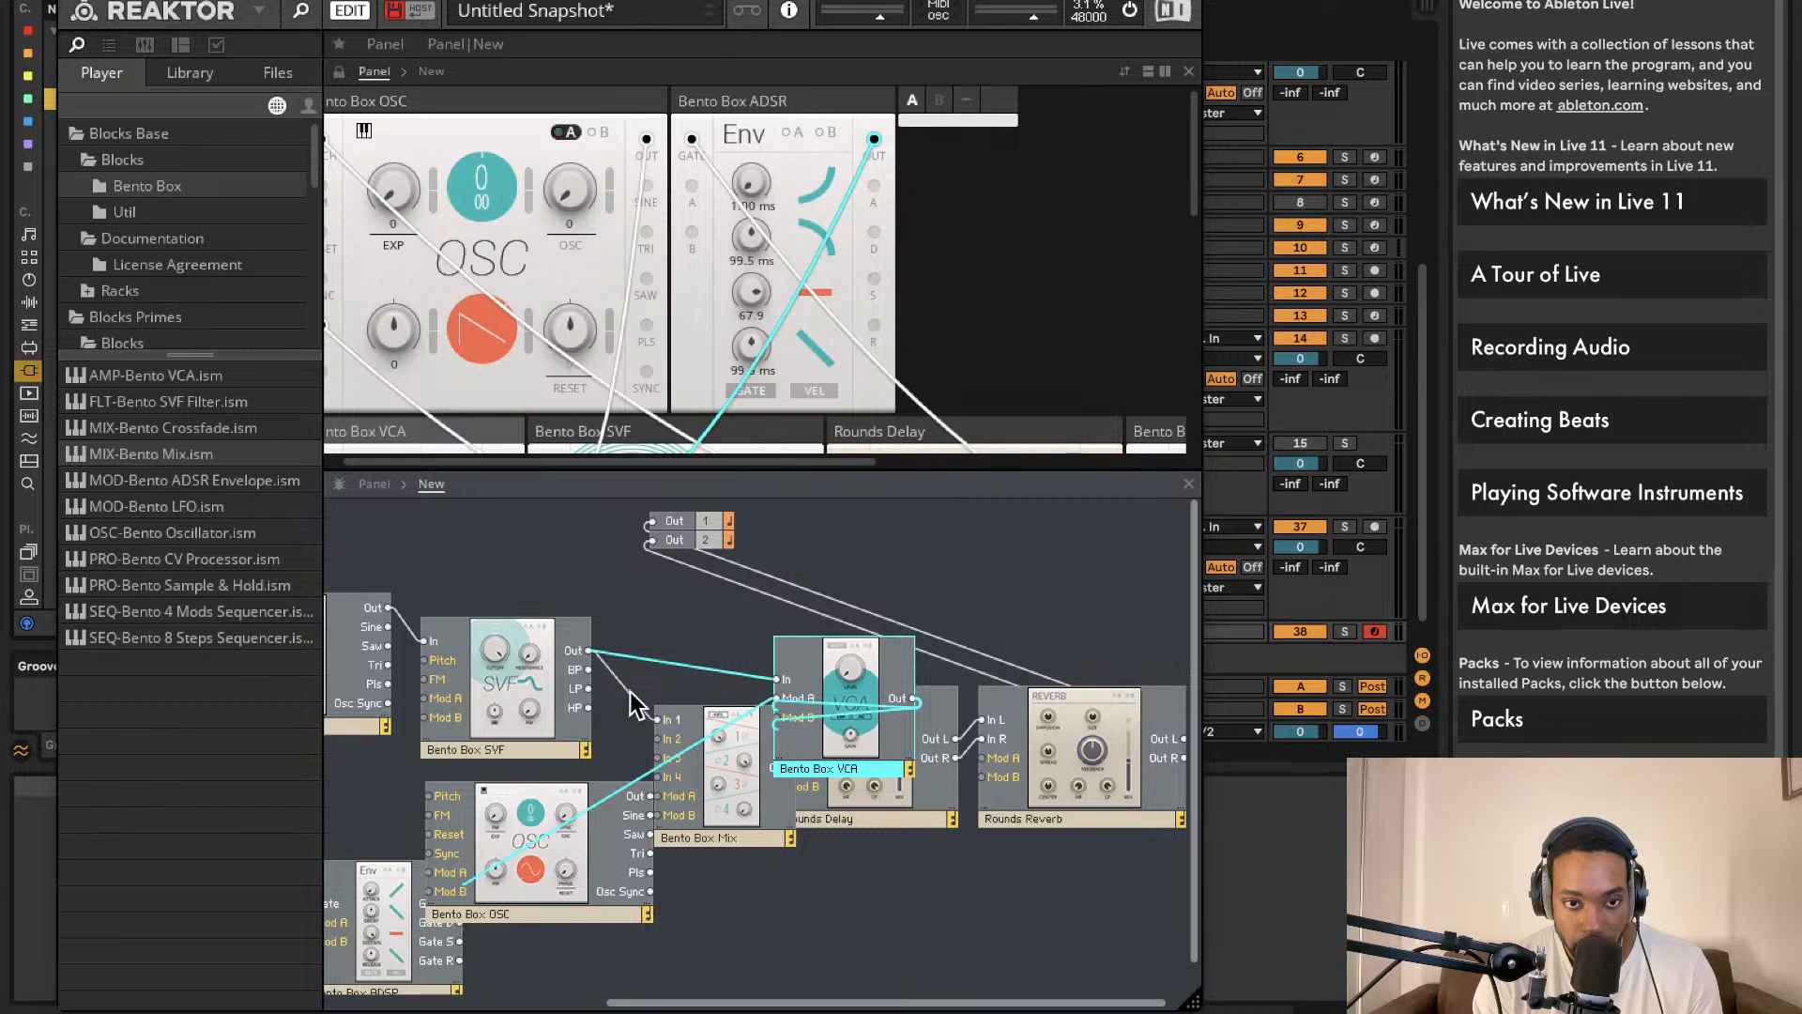
click(642, 691)
key(Delete)
drag(658, 721, 502, 794)
drag(708, 820, 722, 955)
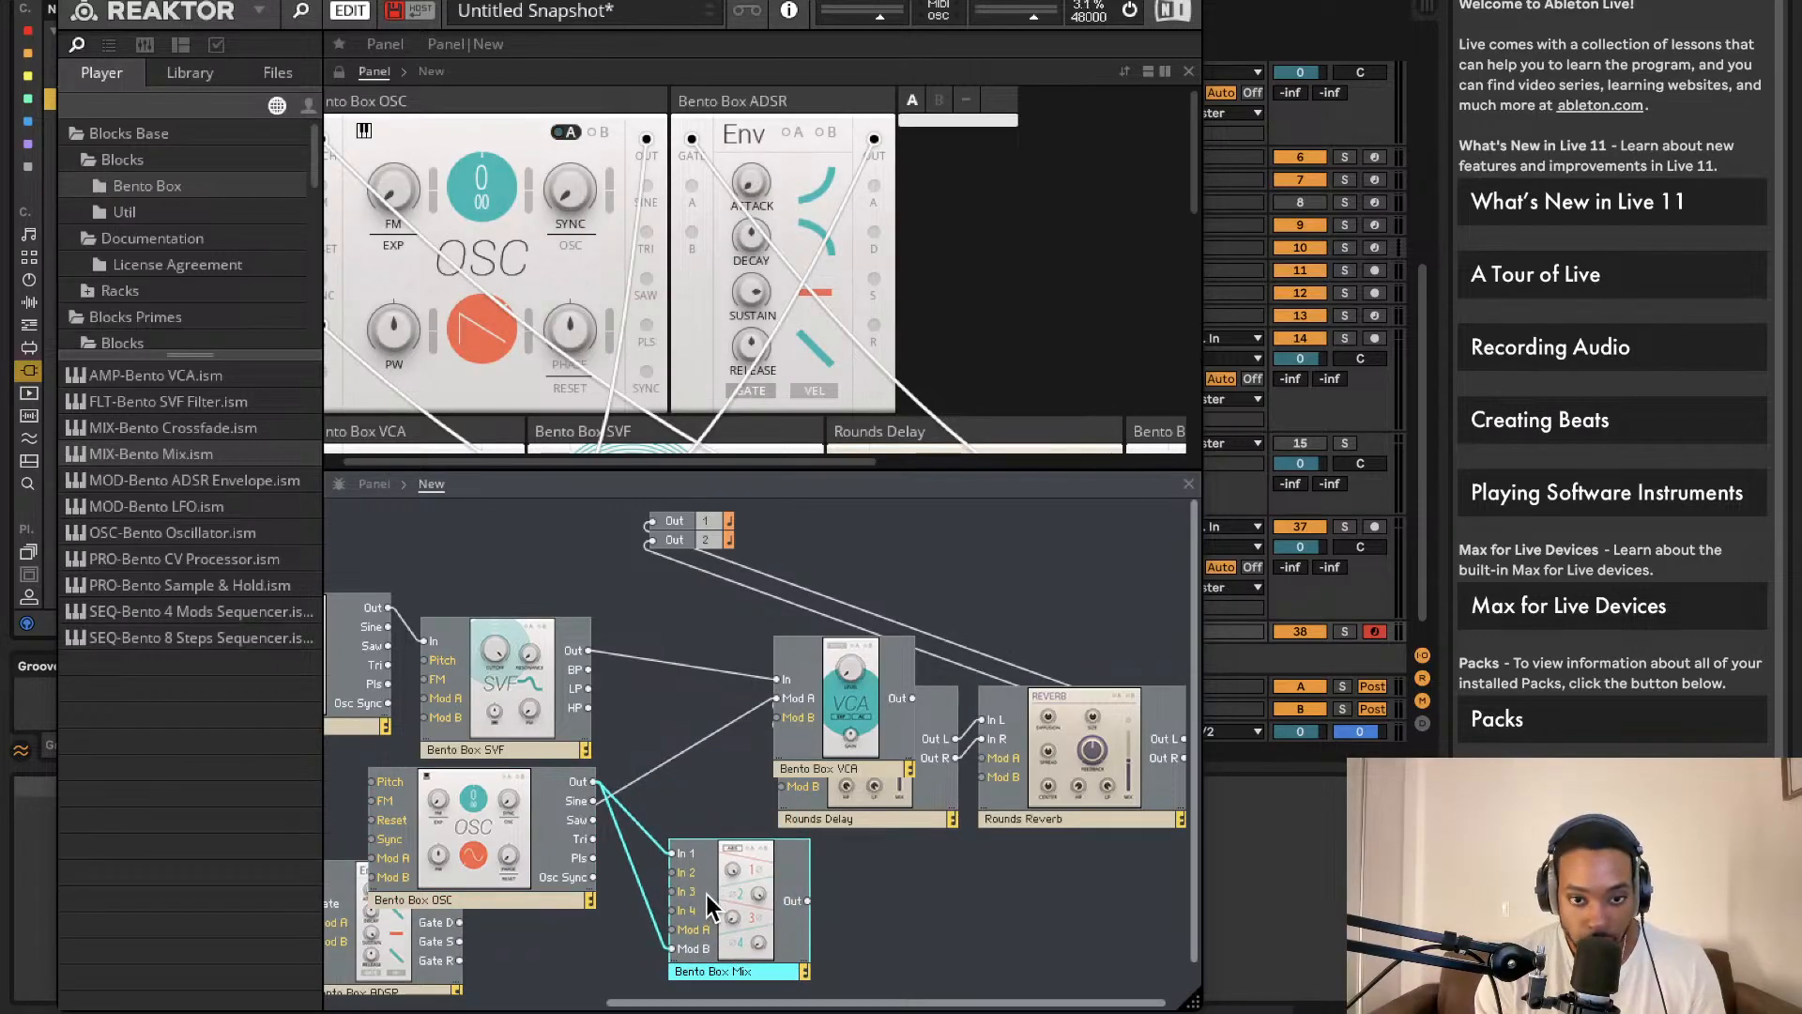
drag(675, 852, 589, 651)
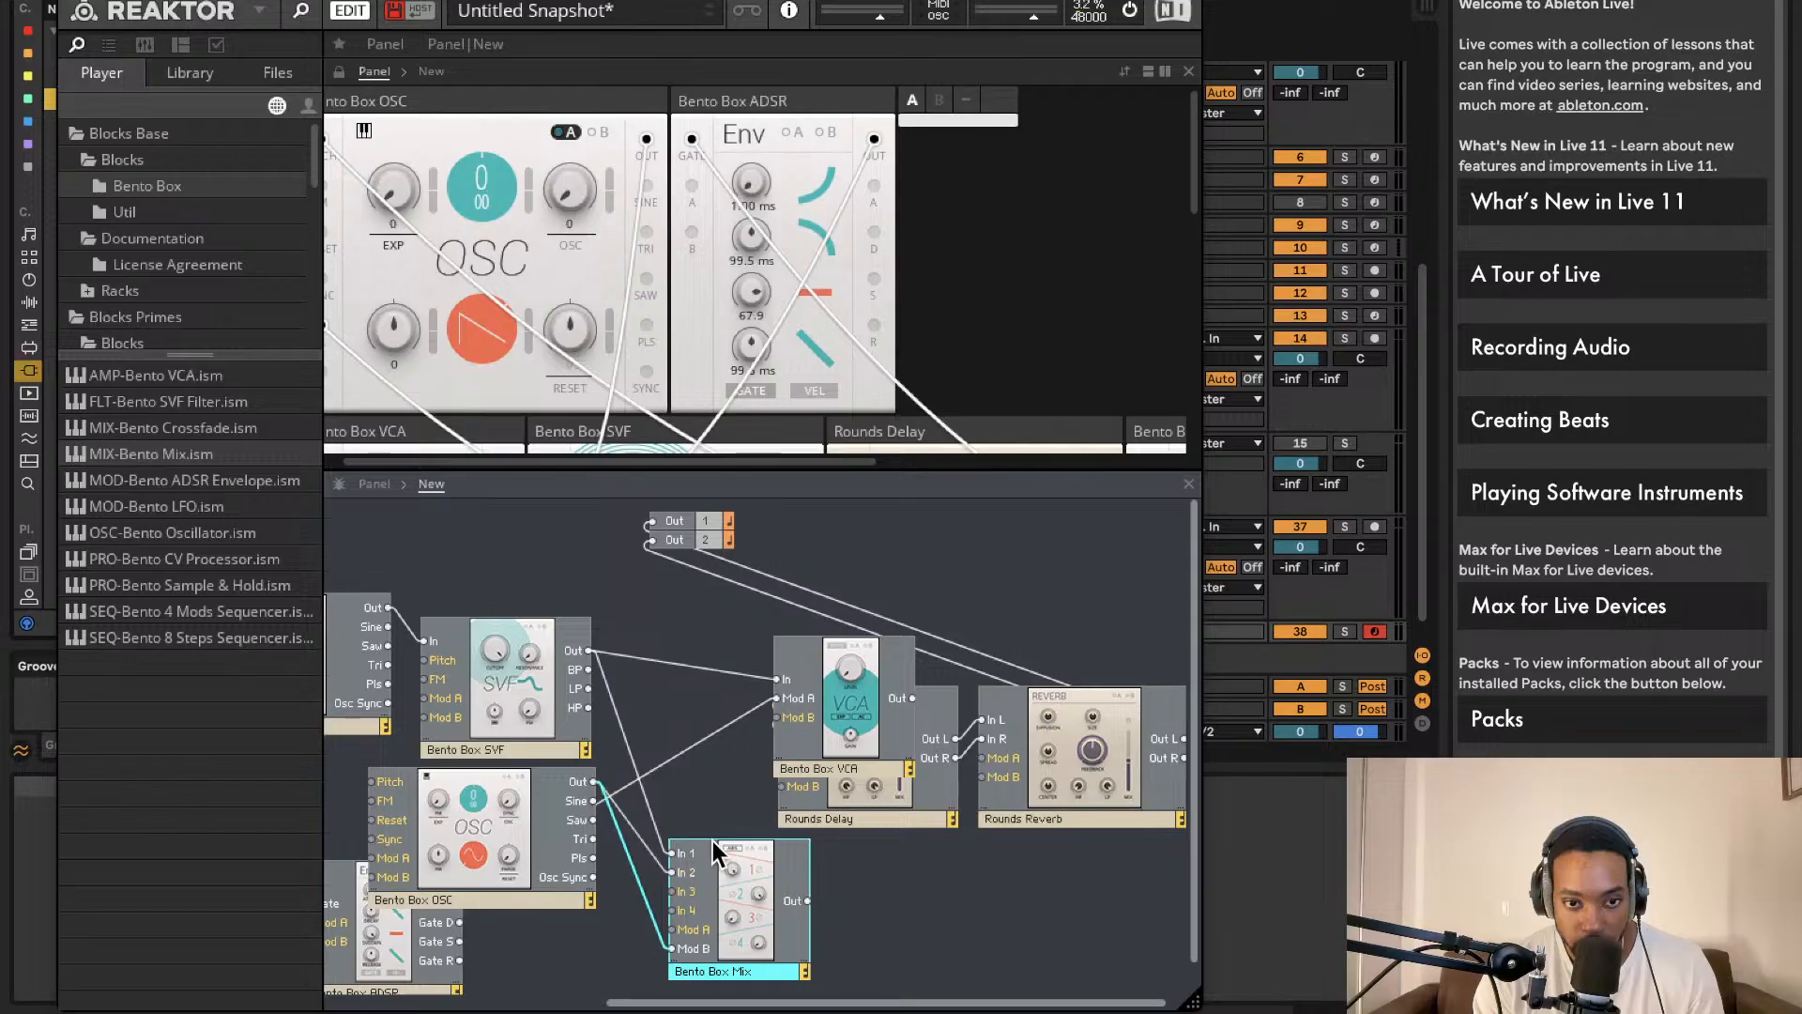
drag(807, 900, 831, 886)
drag(786, 700, 778, 679)
Step: Arrange the oscillators, Mix and SVF blocks and feed the mixer output into the SVF input
drag(582, 800, 623, 781)
drag(530, 714, 531, 638)
drag(566, 861, 542, 795)
drag(400, 598, 391, 607)
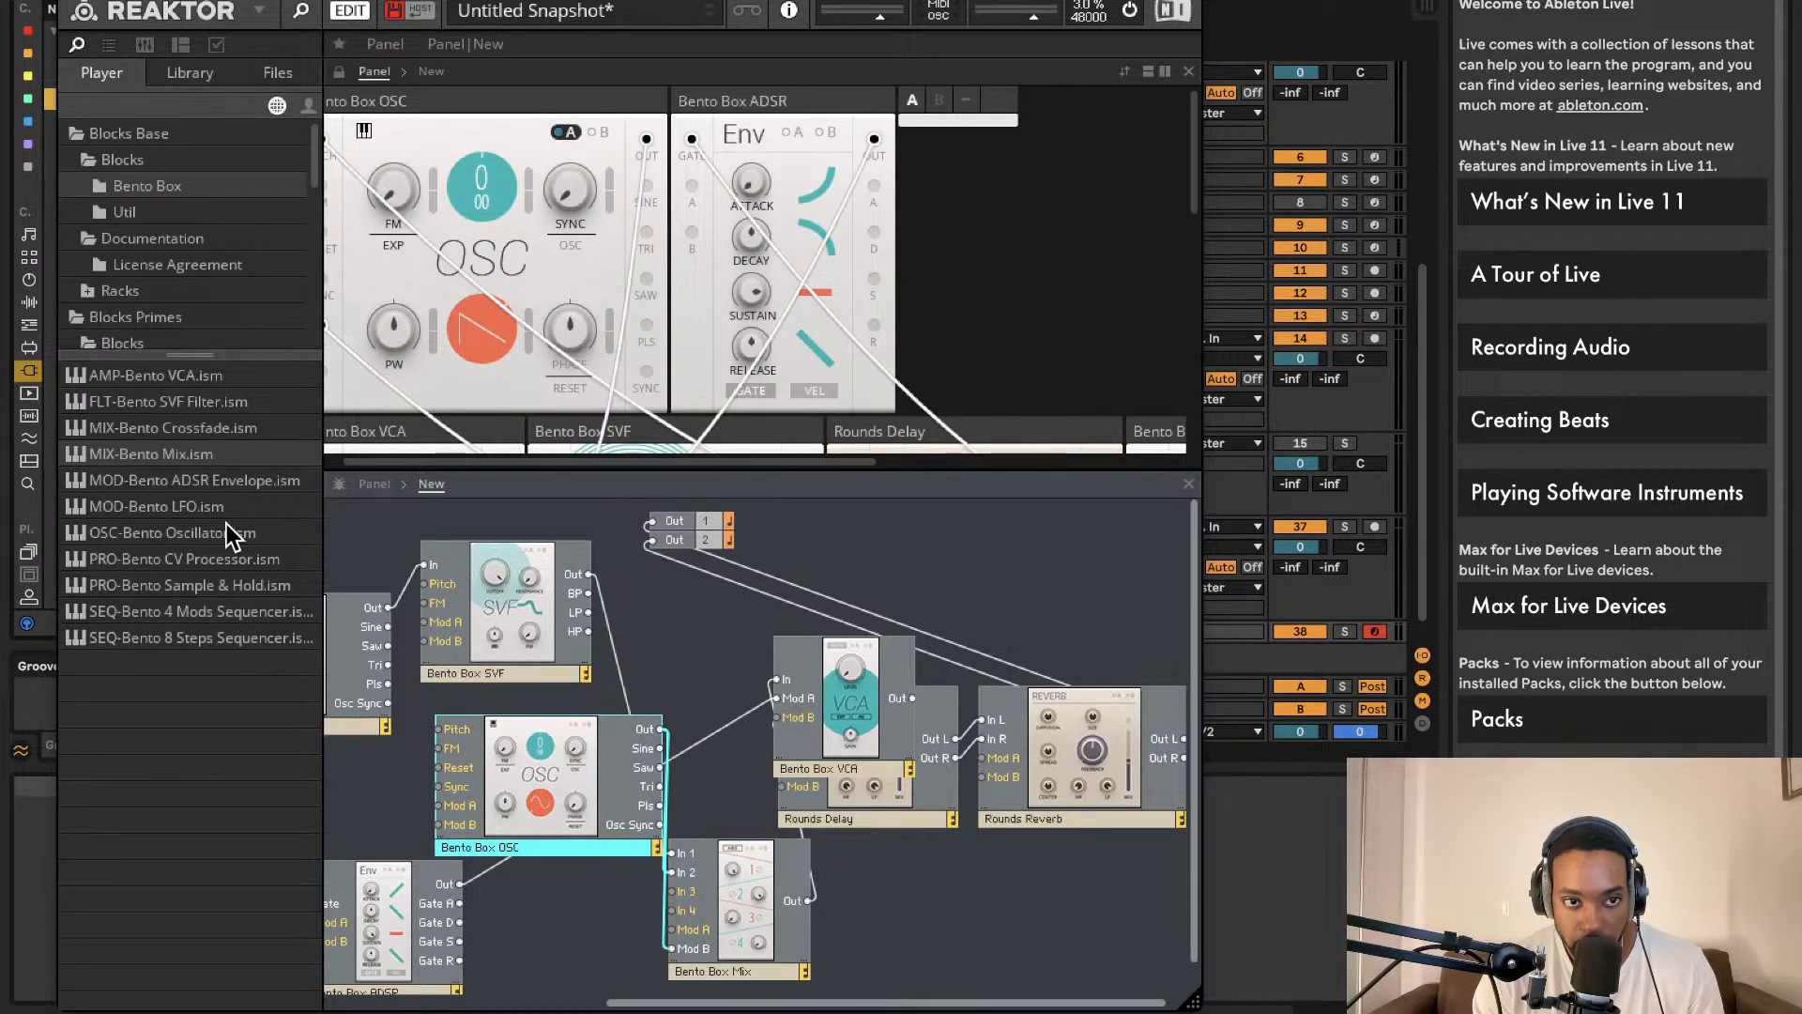
scroll(603, 595, left, 5)
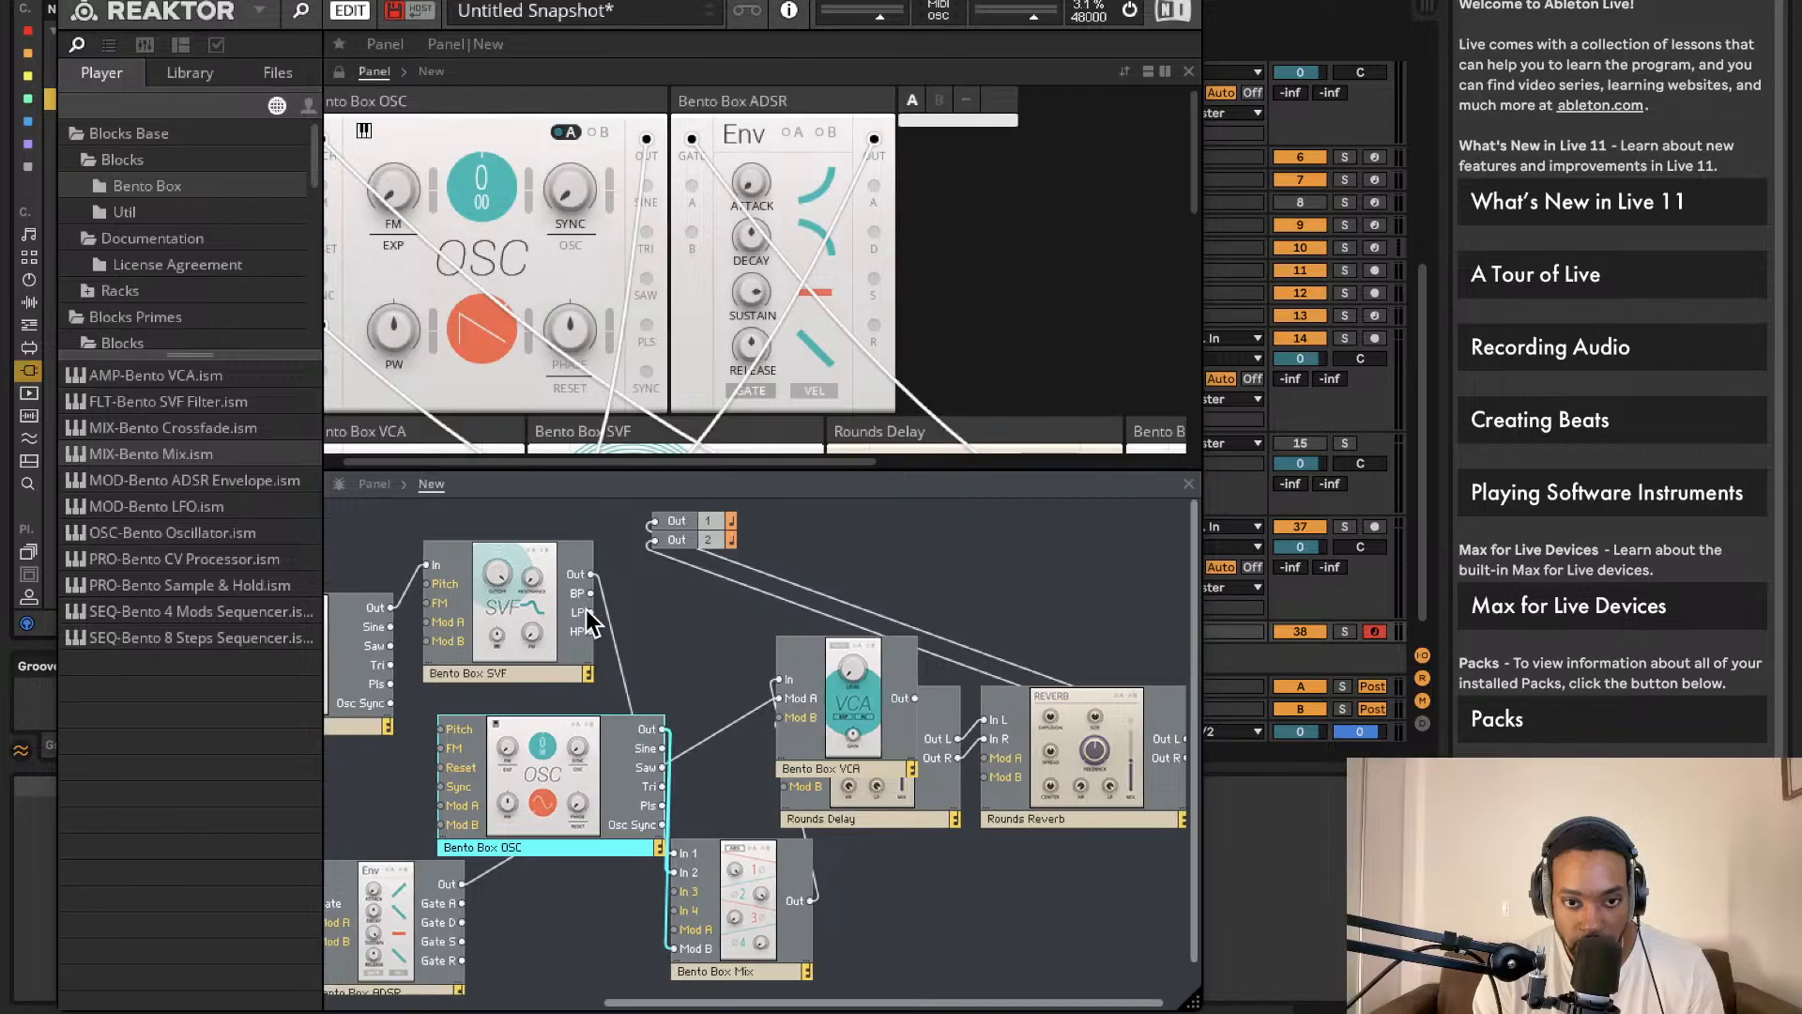
drag(871, 773, 599, 806)
drag(795, 601, 946, 655)
drag(1043, 866, 775, 706)
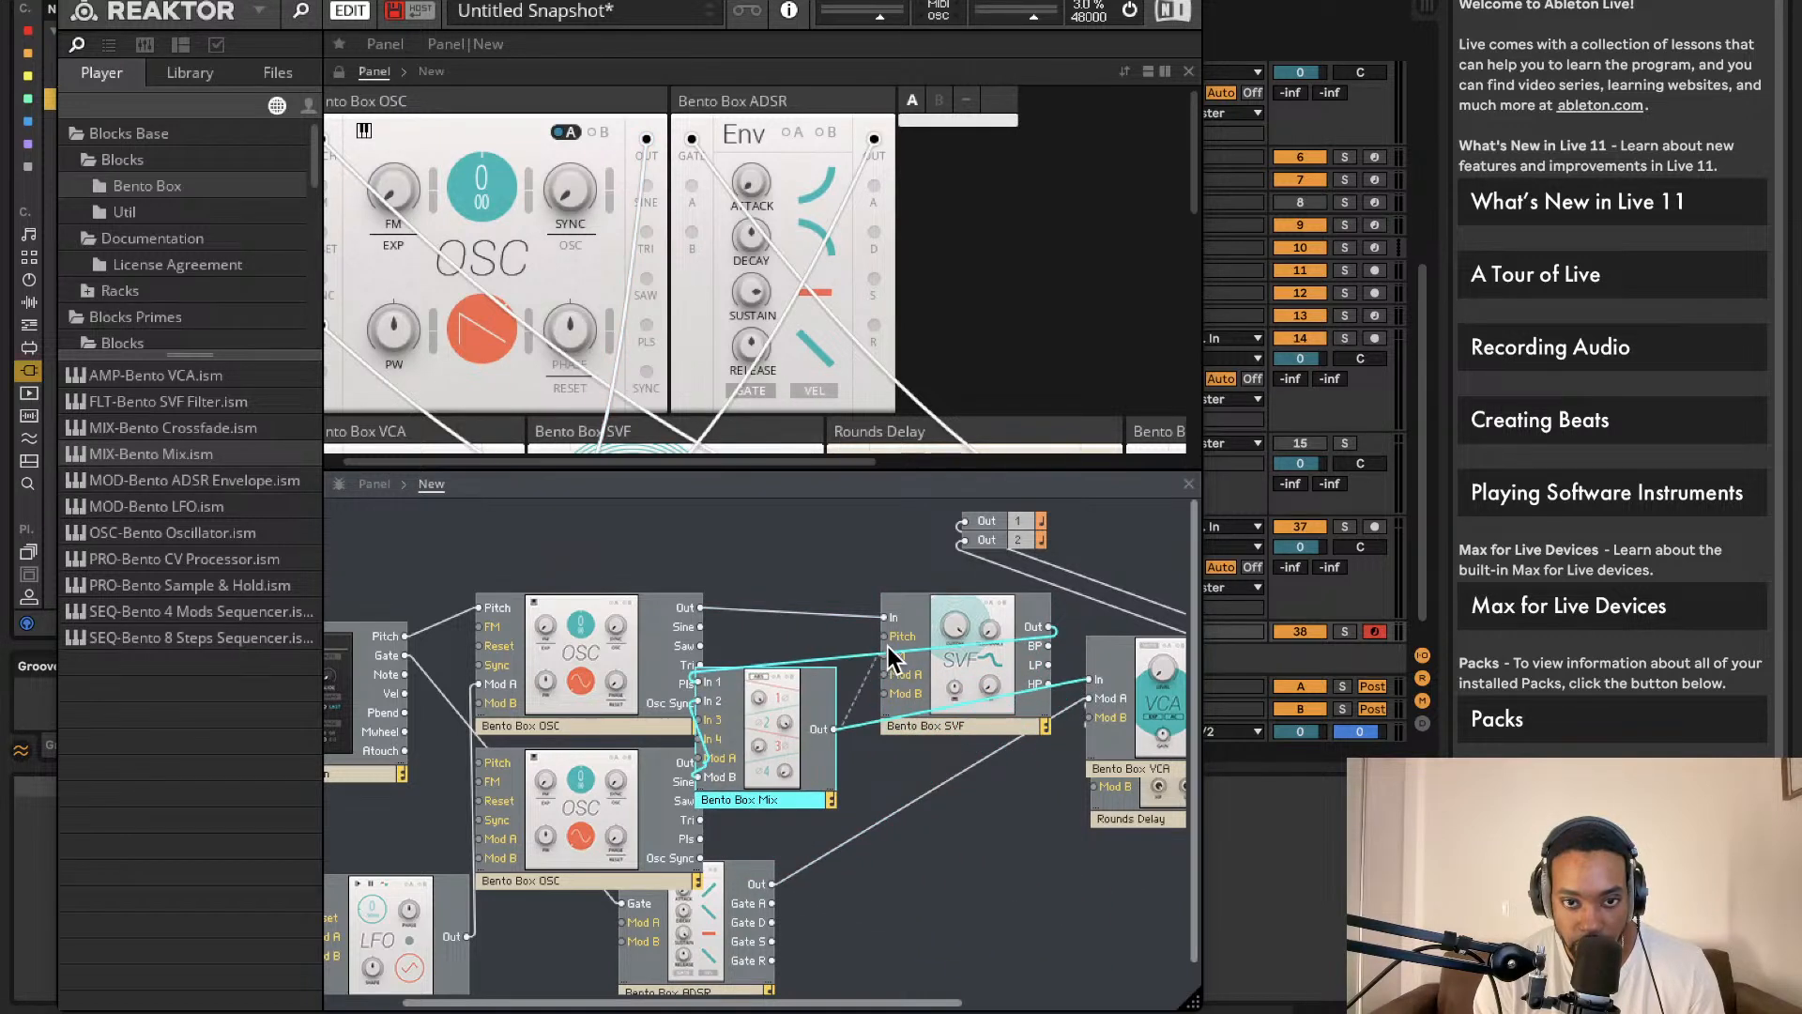
drag(880, 678, 883, 617)
drag(801, 743, 830, 768)
Step: Delete the stray SVF-to-Mix and oscillator Mod B wires, then route the SVF output toward the VCA
click(815, 690)
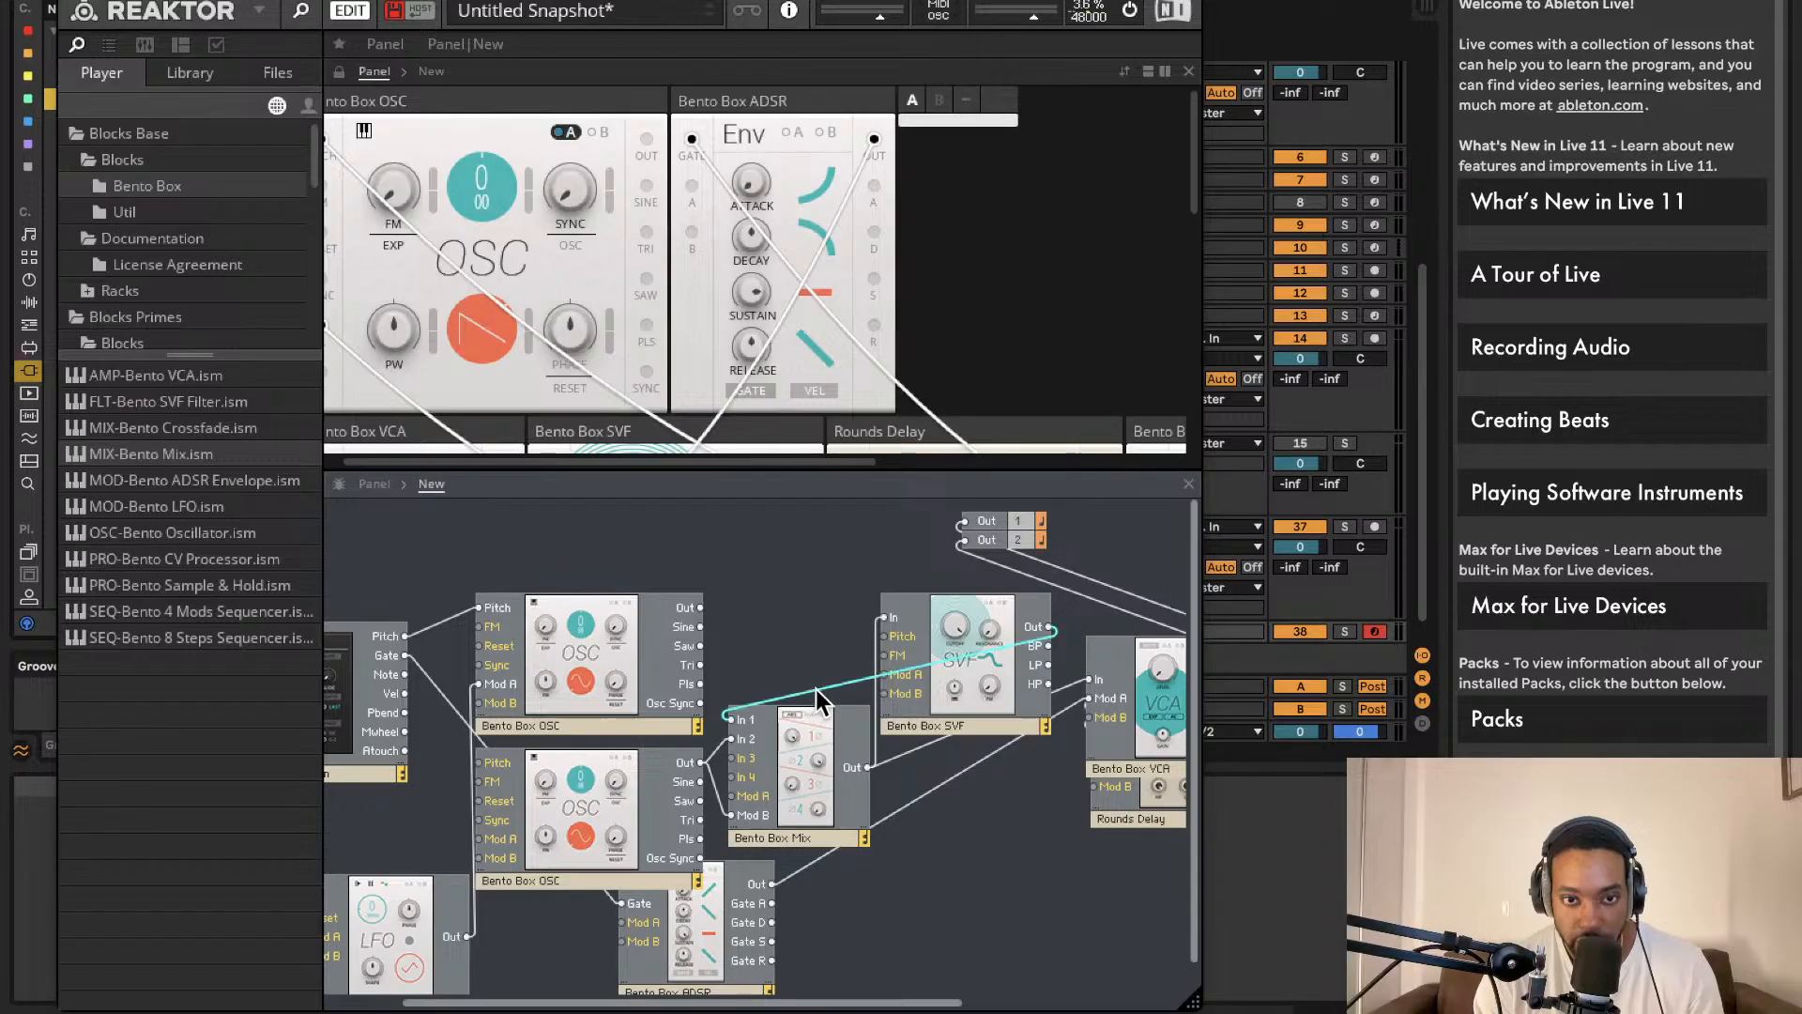
key(Delete)
drag(732, 719, 701, 607)
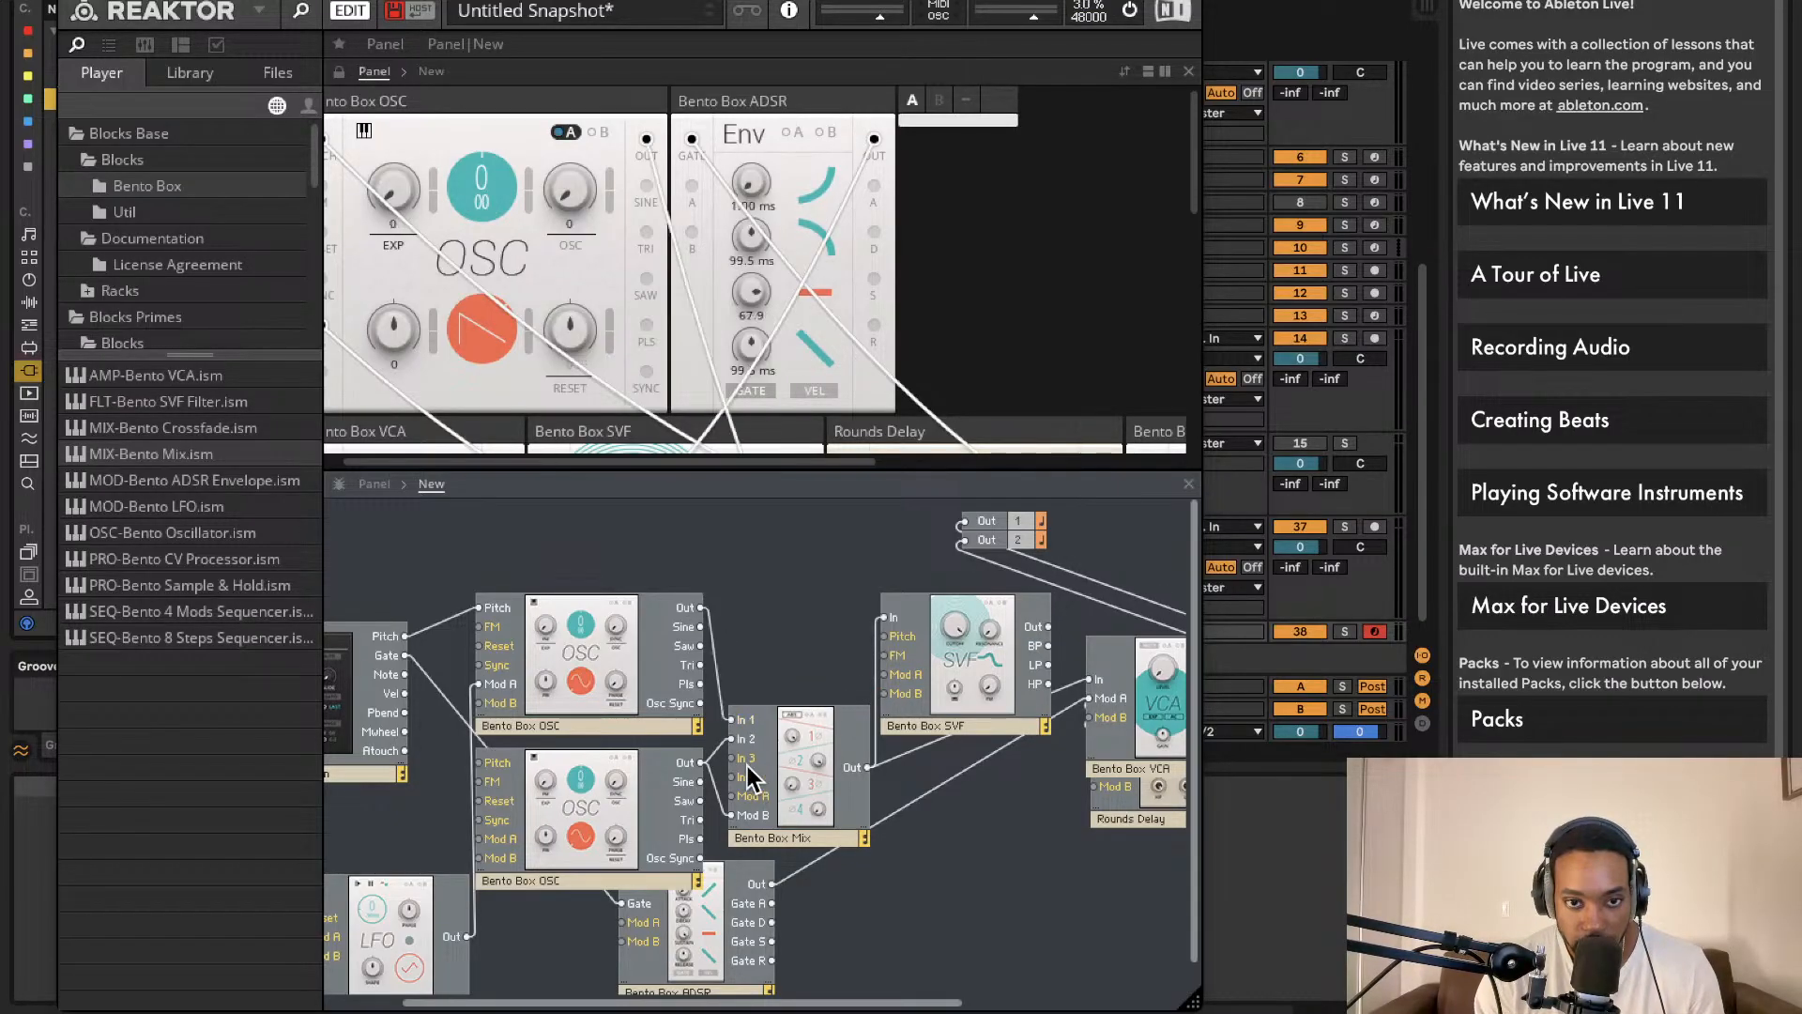
drag(809, 769, 773, 781)
click(742, 790)
key(Delete)
drag(938, 702, 922, 825)
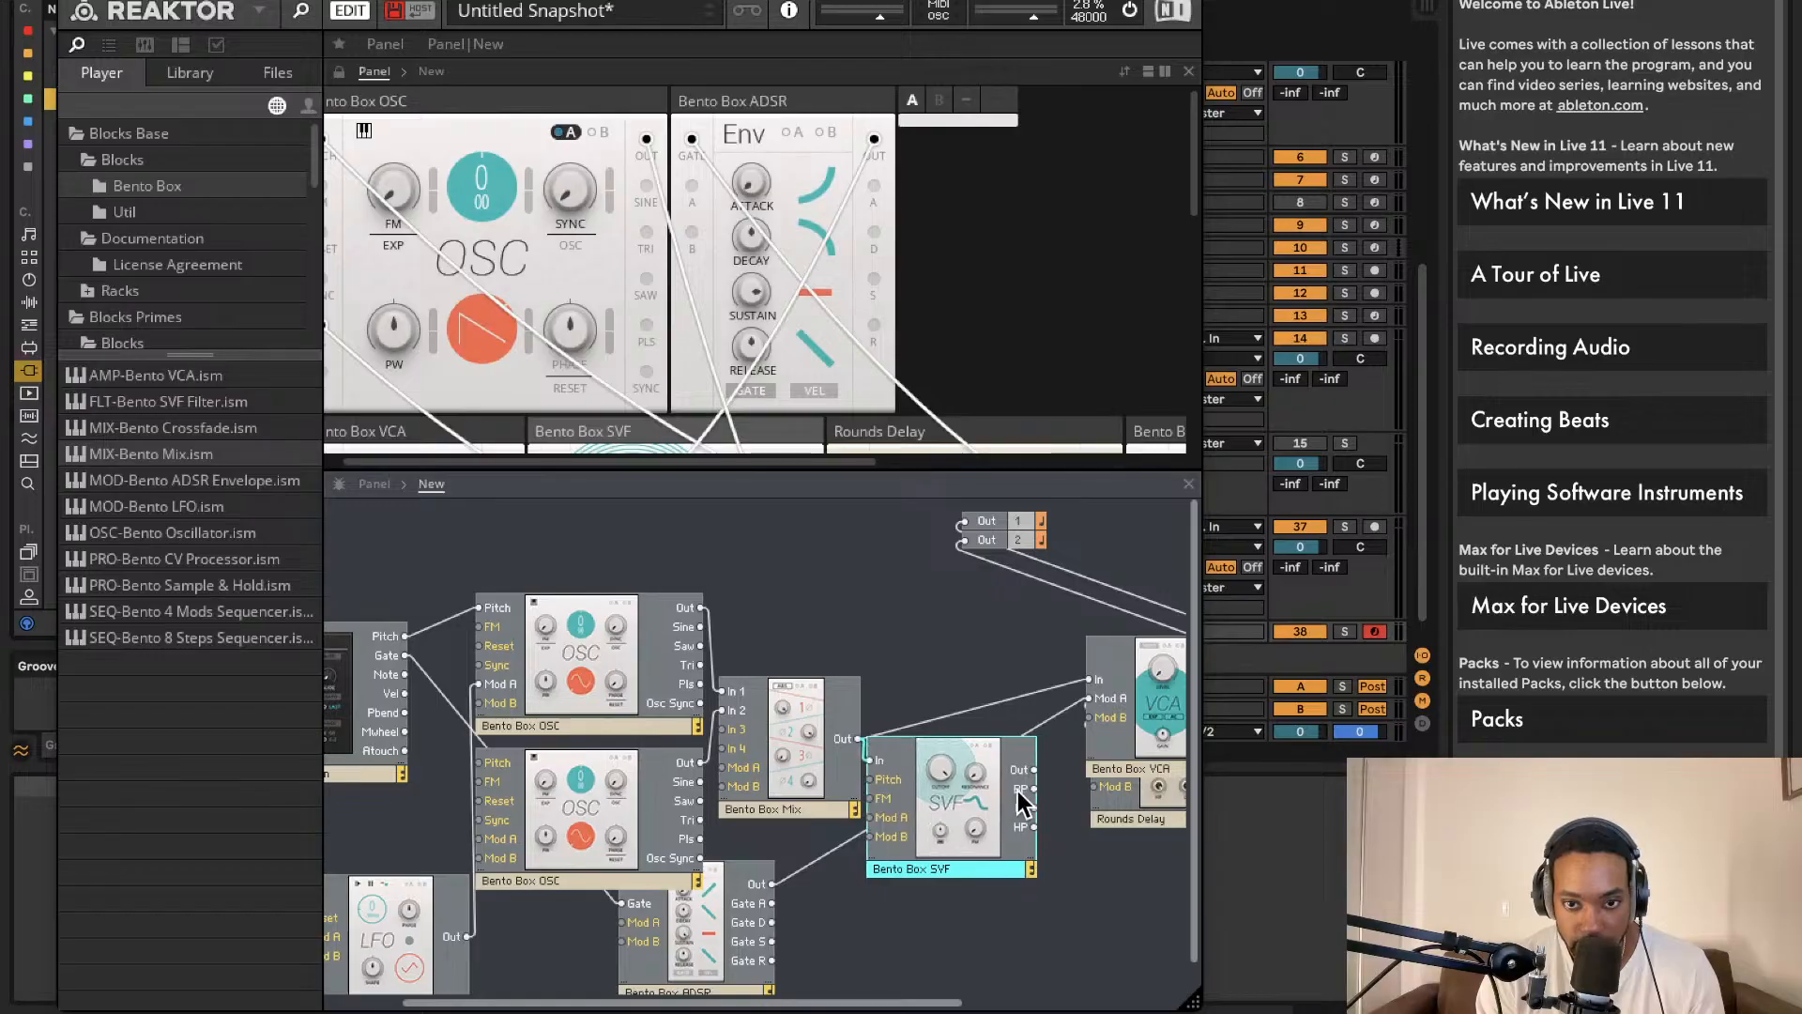
drag(1034, 769, 1090, 677)
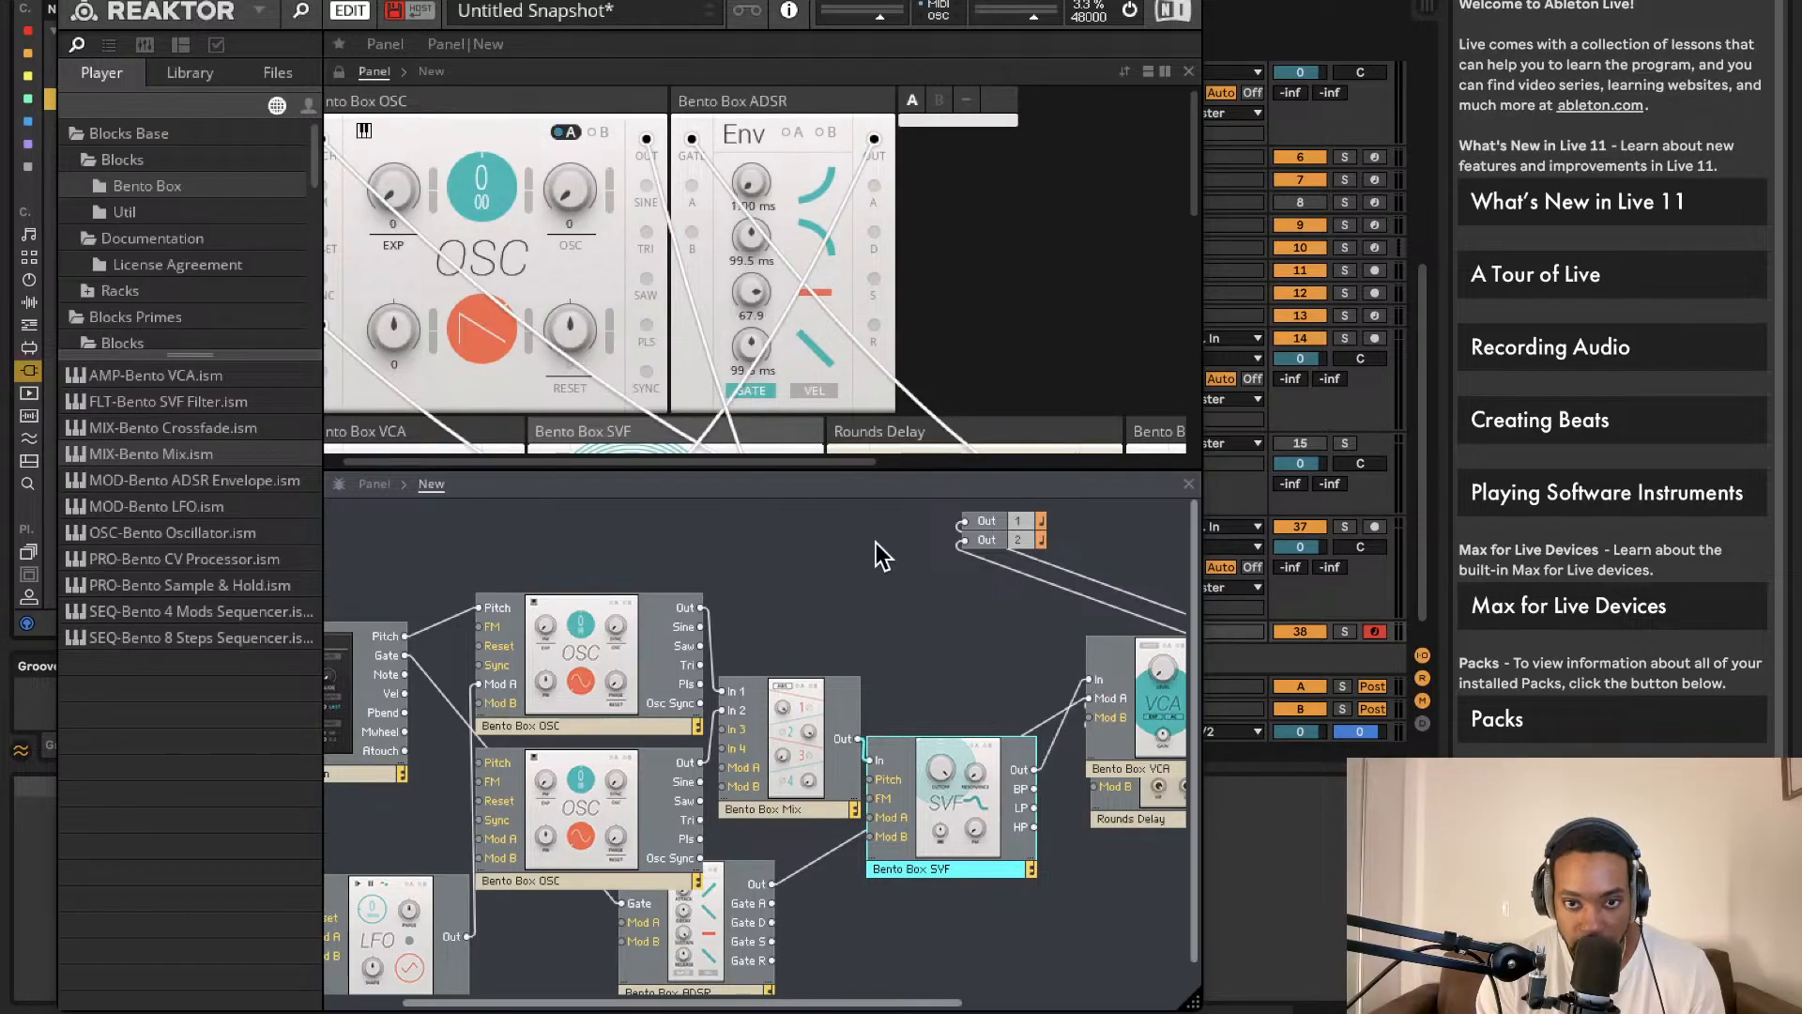
scroll(708, 180, down, 3)
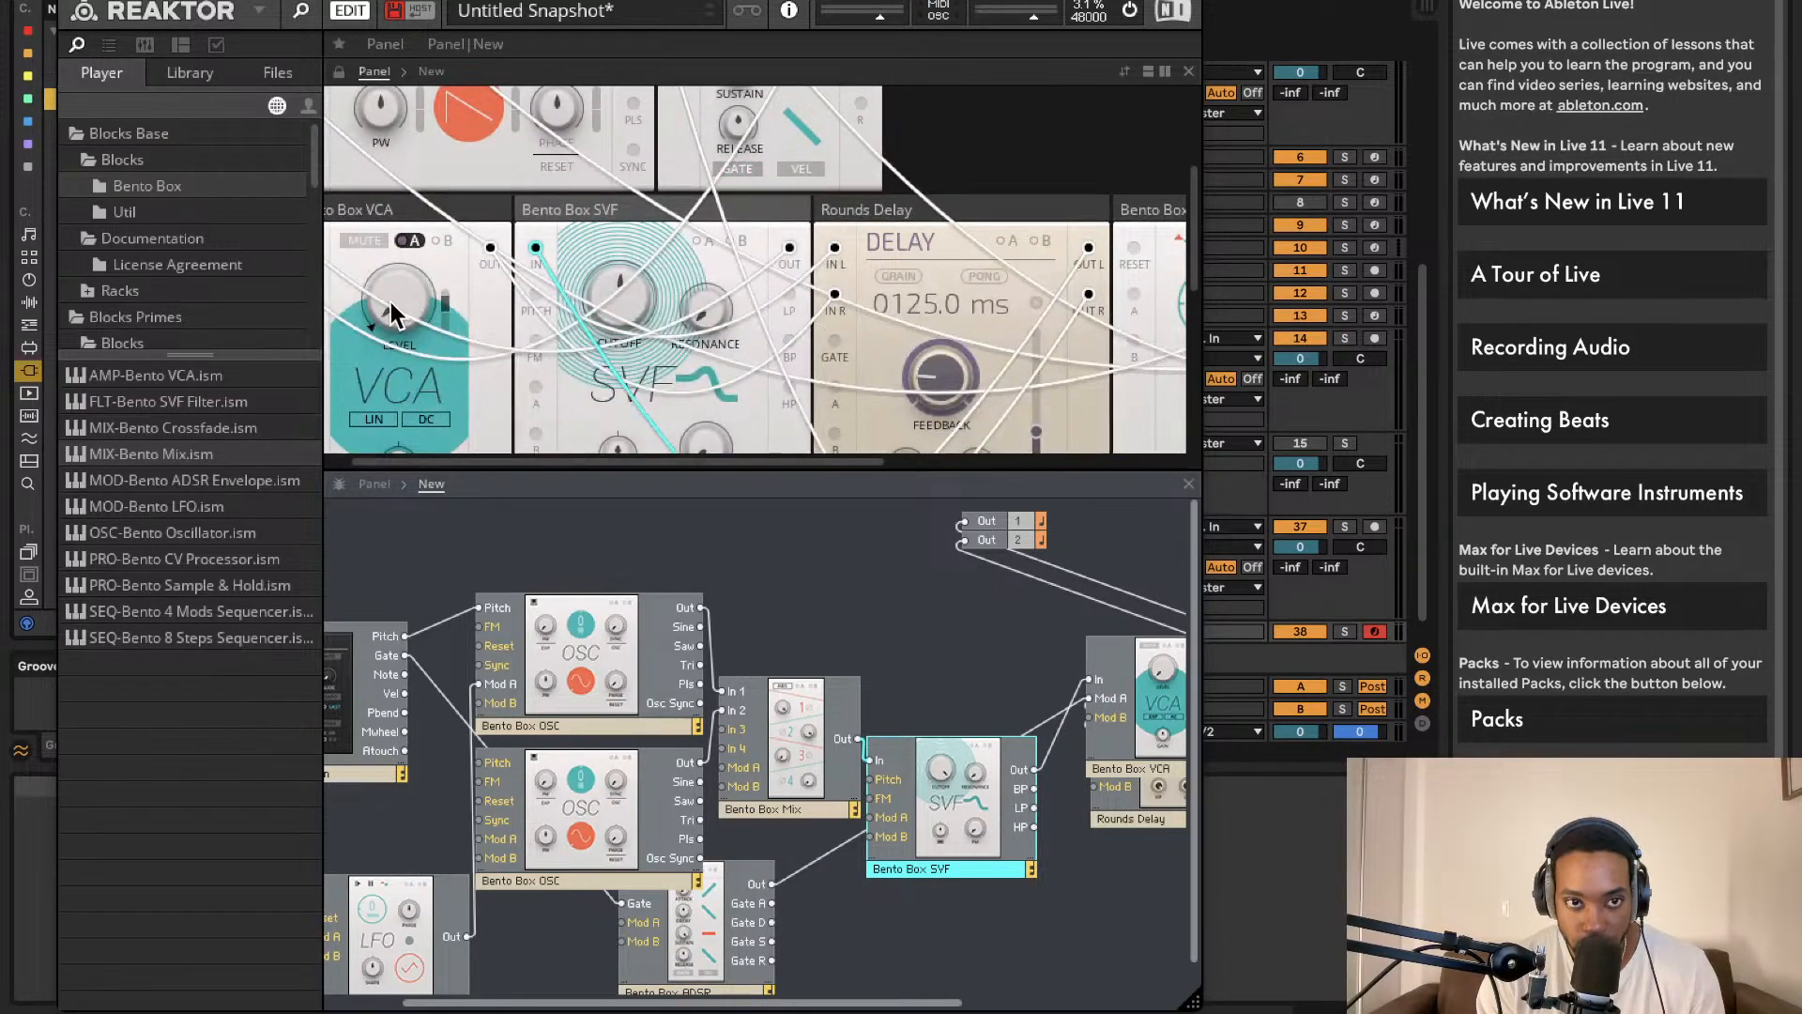
Step: Rearrange the Note In and second oscillator panels in the instrument layout
scroll(714, 314, right, 5)
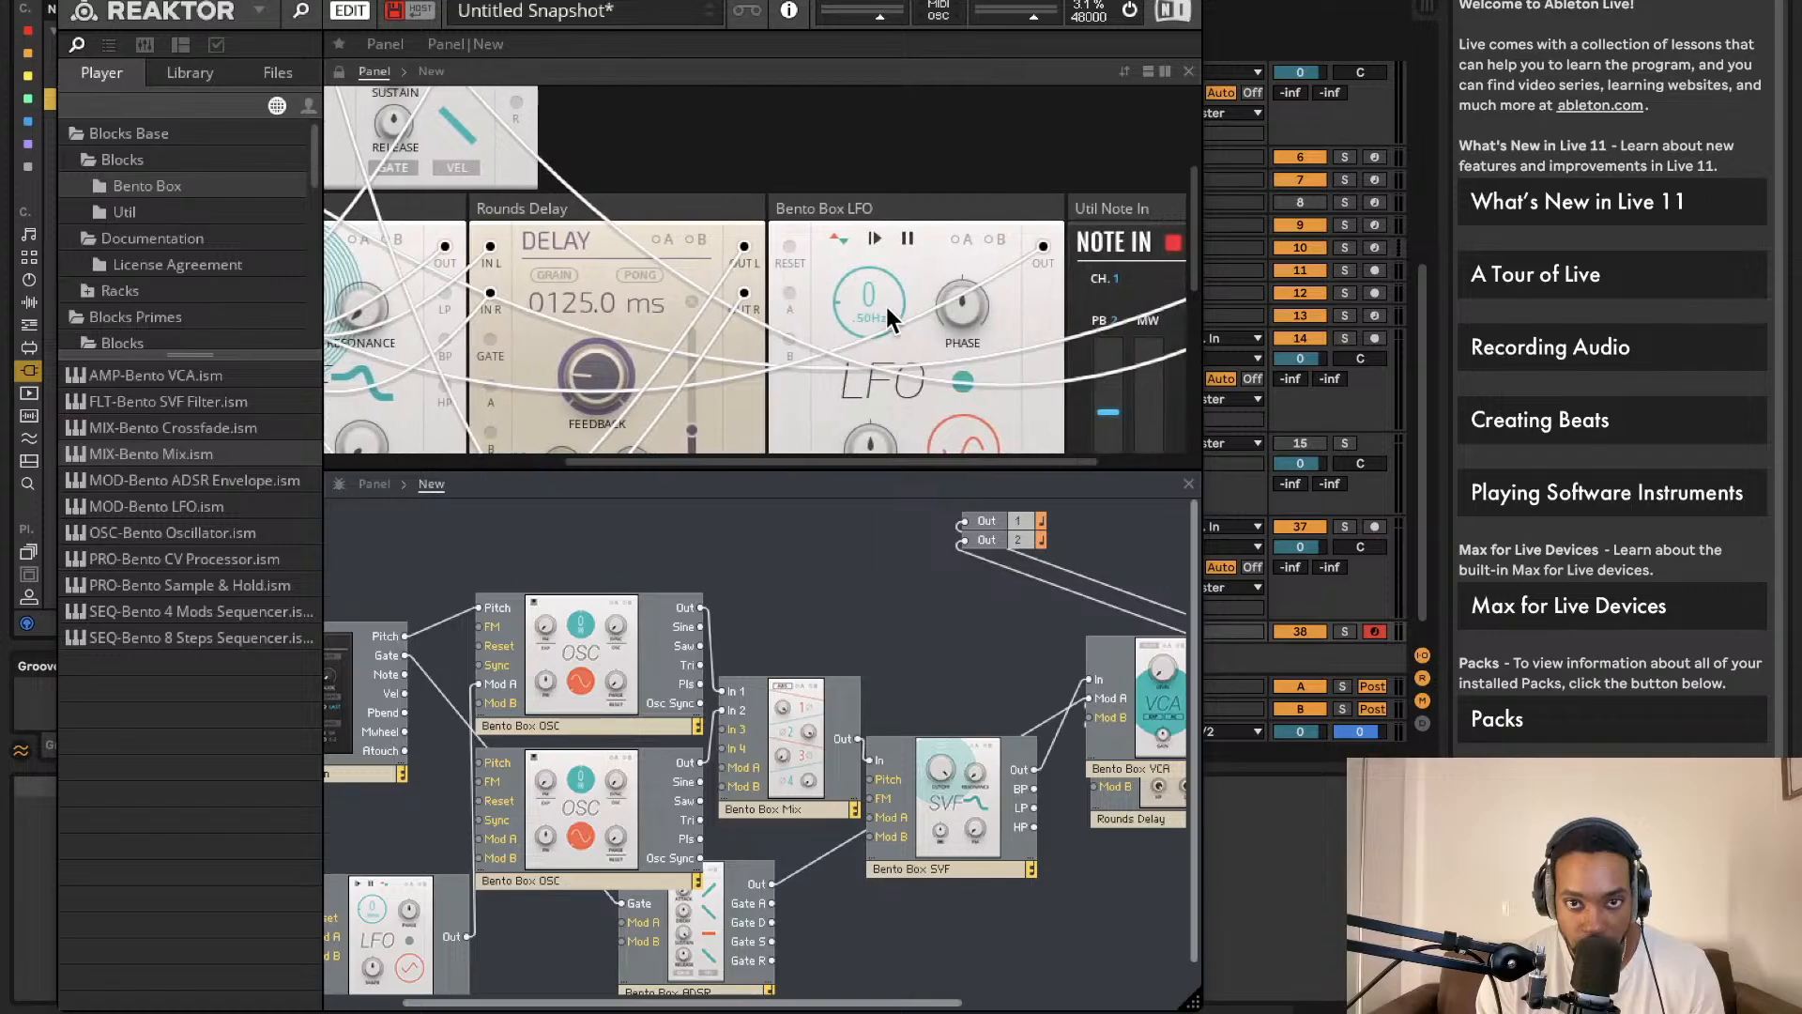
drag(1070, 218, 314, 89)
scroll(540, 217, up, 3)
scroll(543, 216, left, 2)
scroll(544, 216, down, 3)
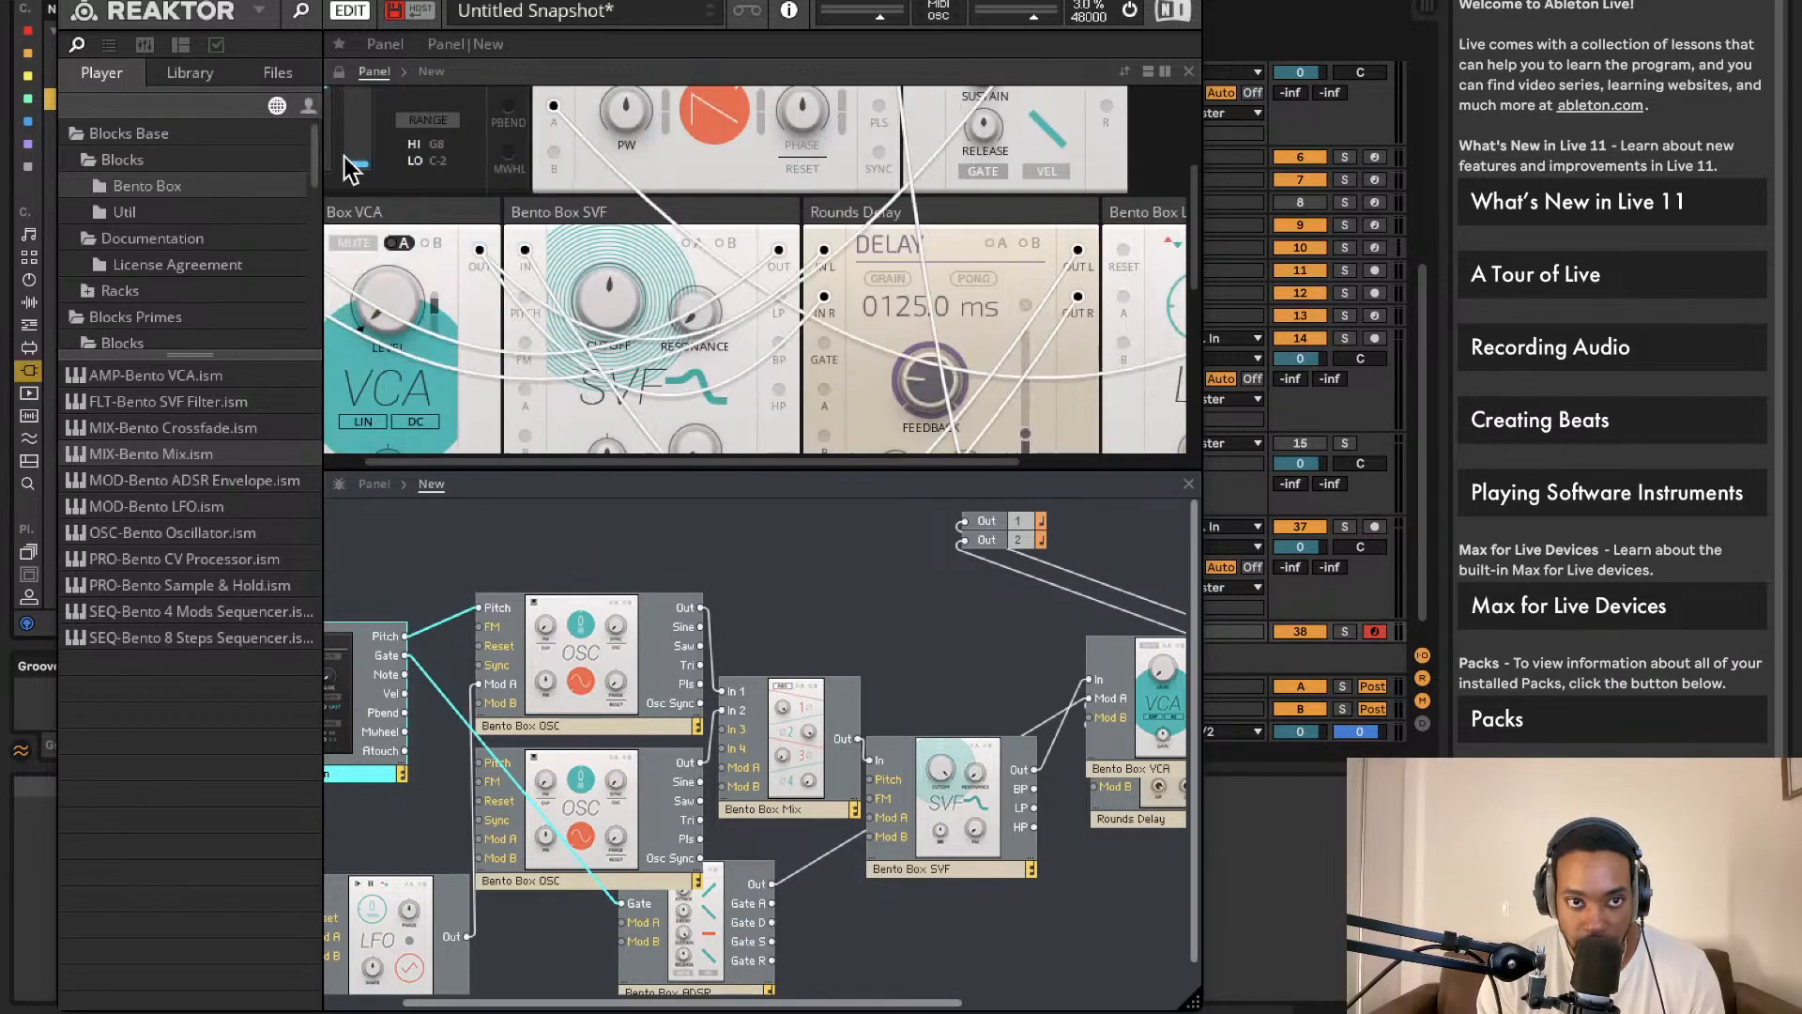
scroll(404, 188, up, 3)
scroll(695, 189, down, 3)
scroll(690, 197, right, 2)
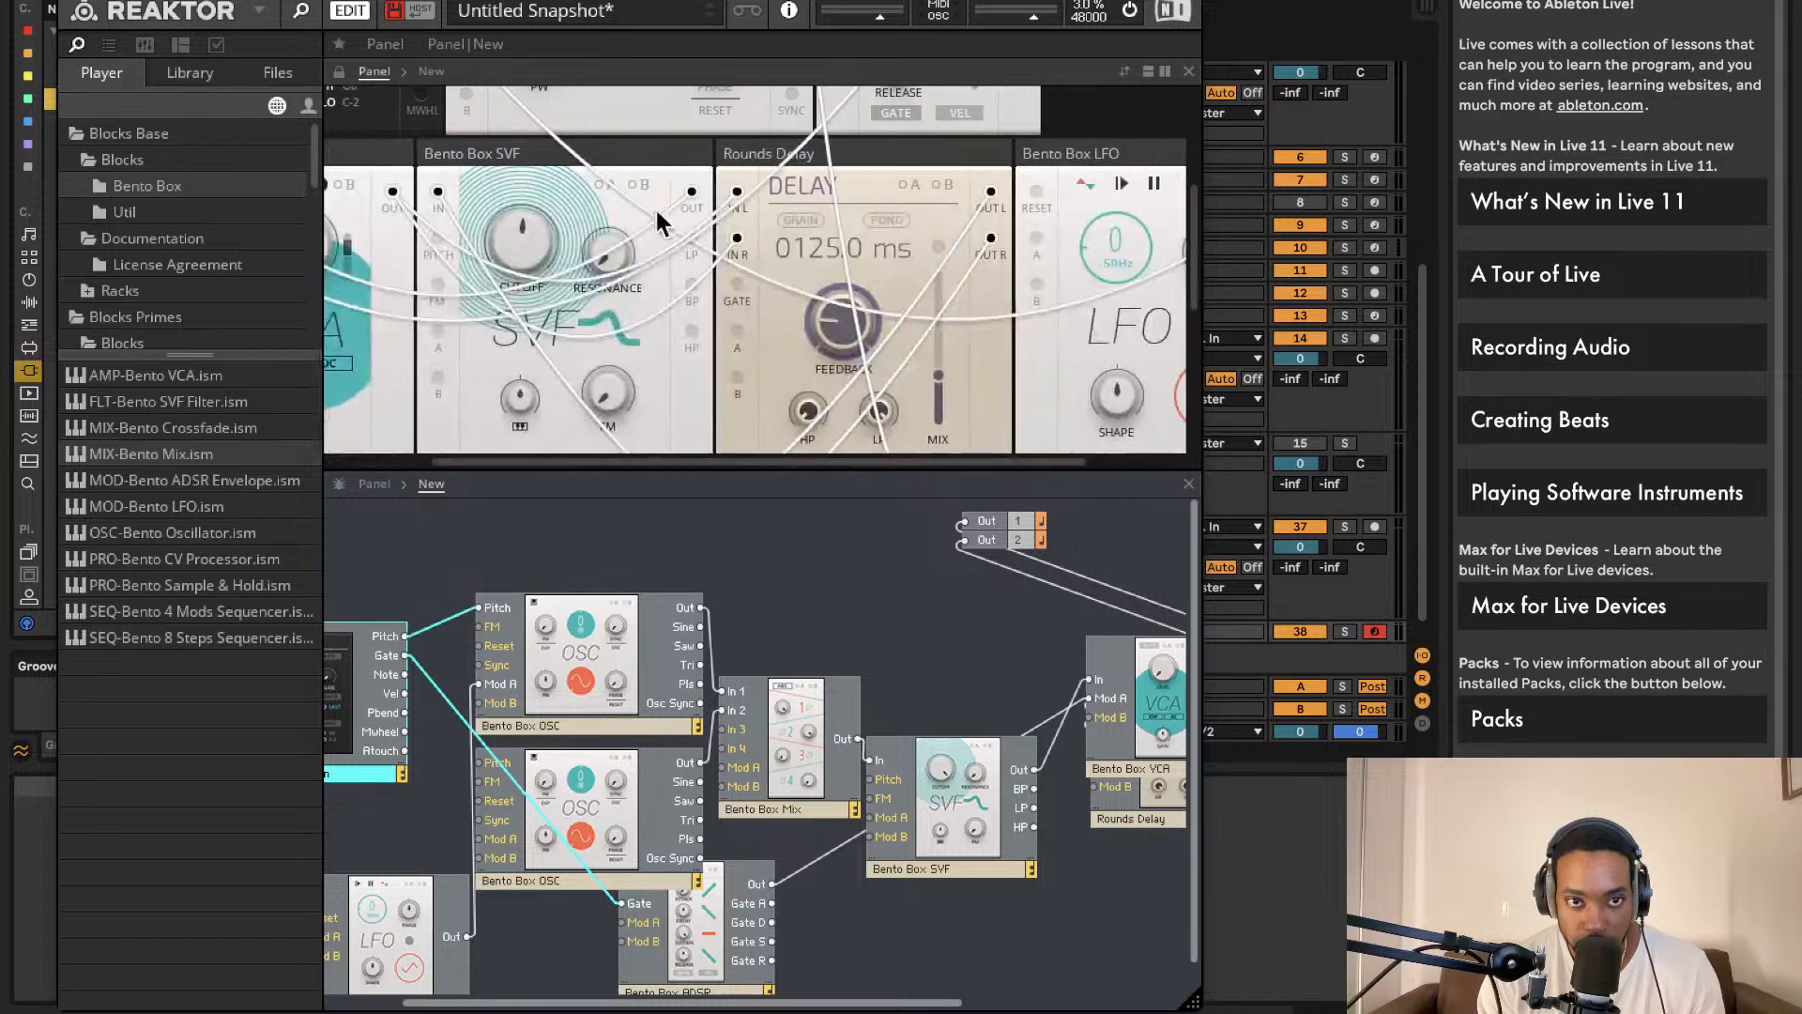
scroll(662, 214, right, 2)
scroll(661, 210, left, 4)
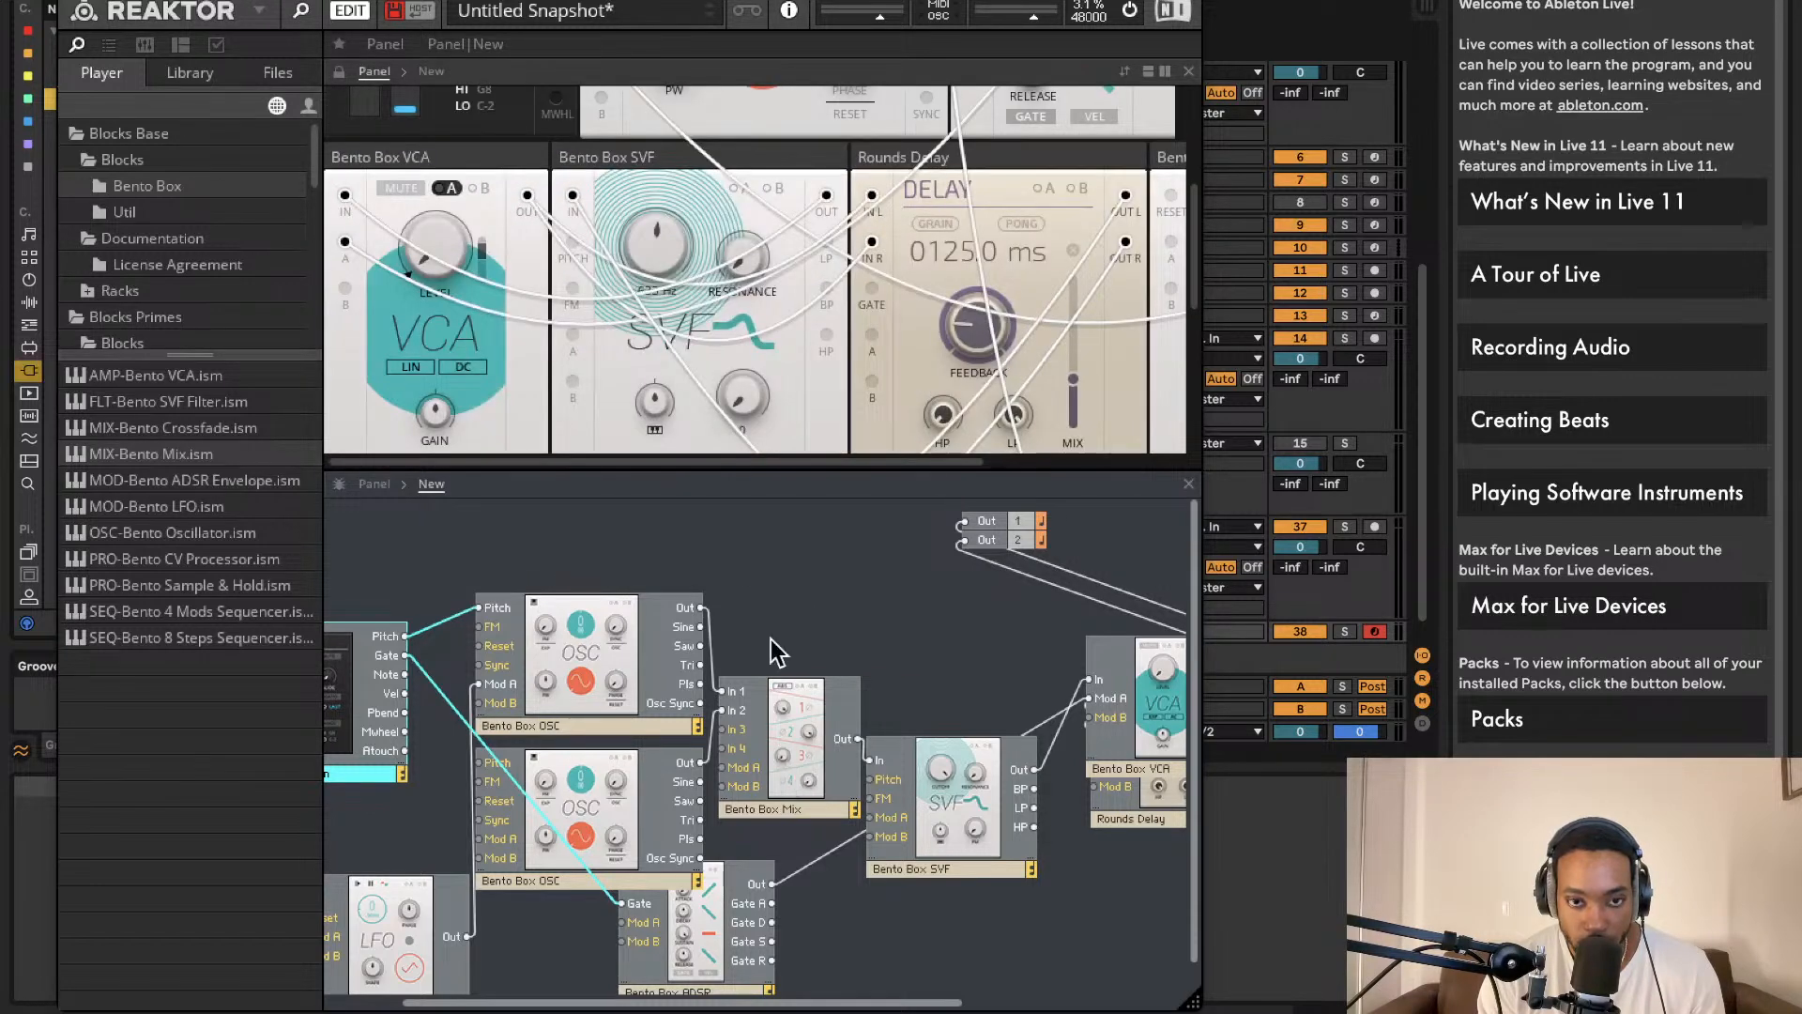
scroll(659, 397, up, 2)
click(659, 396)
scroll(661, 390, down, 5)
scroll(661, 391, right, 1)
scroll(672, 391, up, 2)
scroll(672, 390, left, 1)
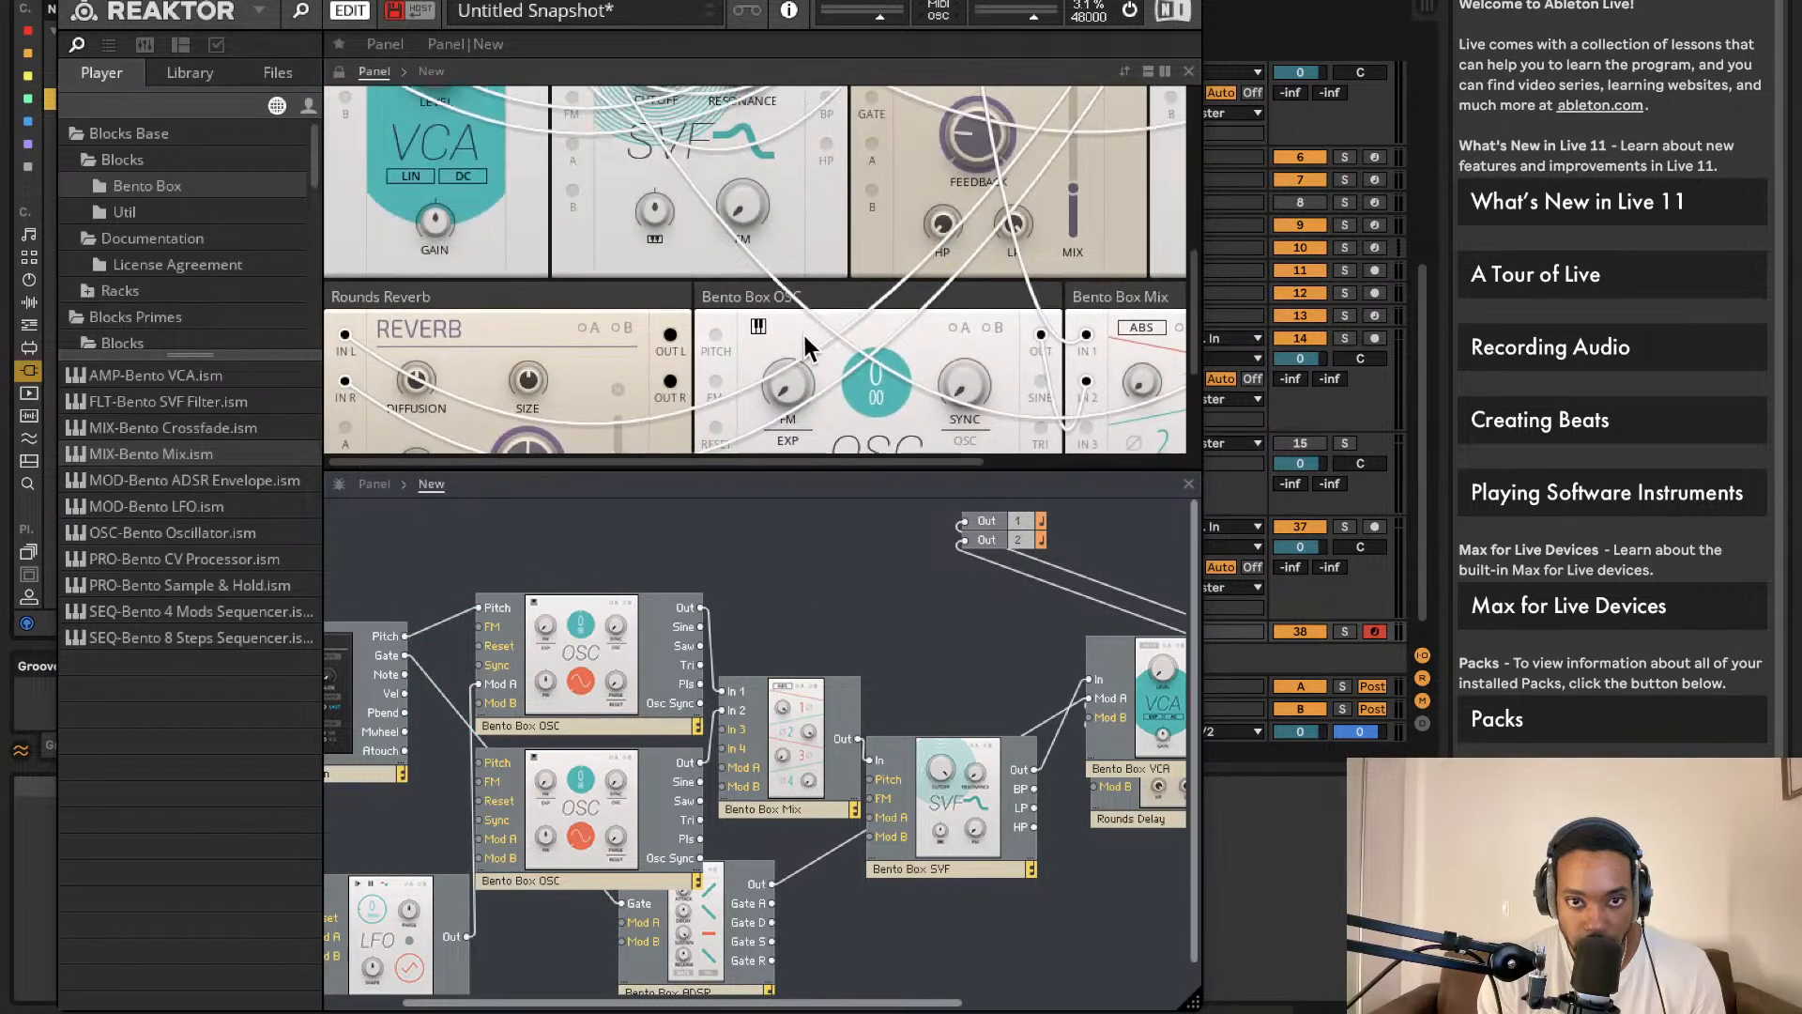
drag(741, 298, 516, 2)
scroll(595, 184, up, 3)
drag(686, 243, 995, 61)
Step: Rename the oscillator blocks Bento Box OSC 1 and Bento Box OSC 2
click(544, 724)
click(559, 728)
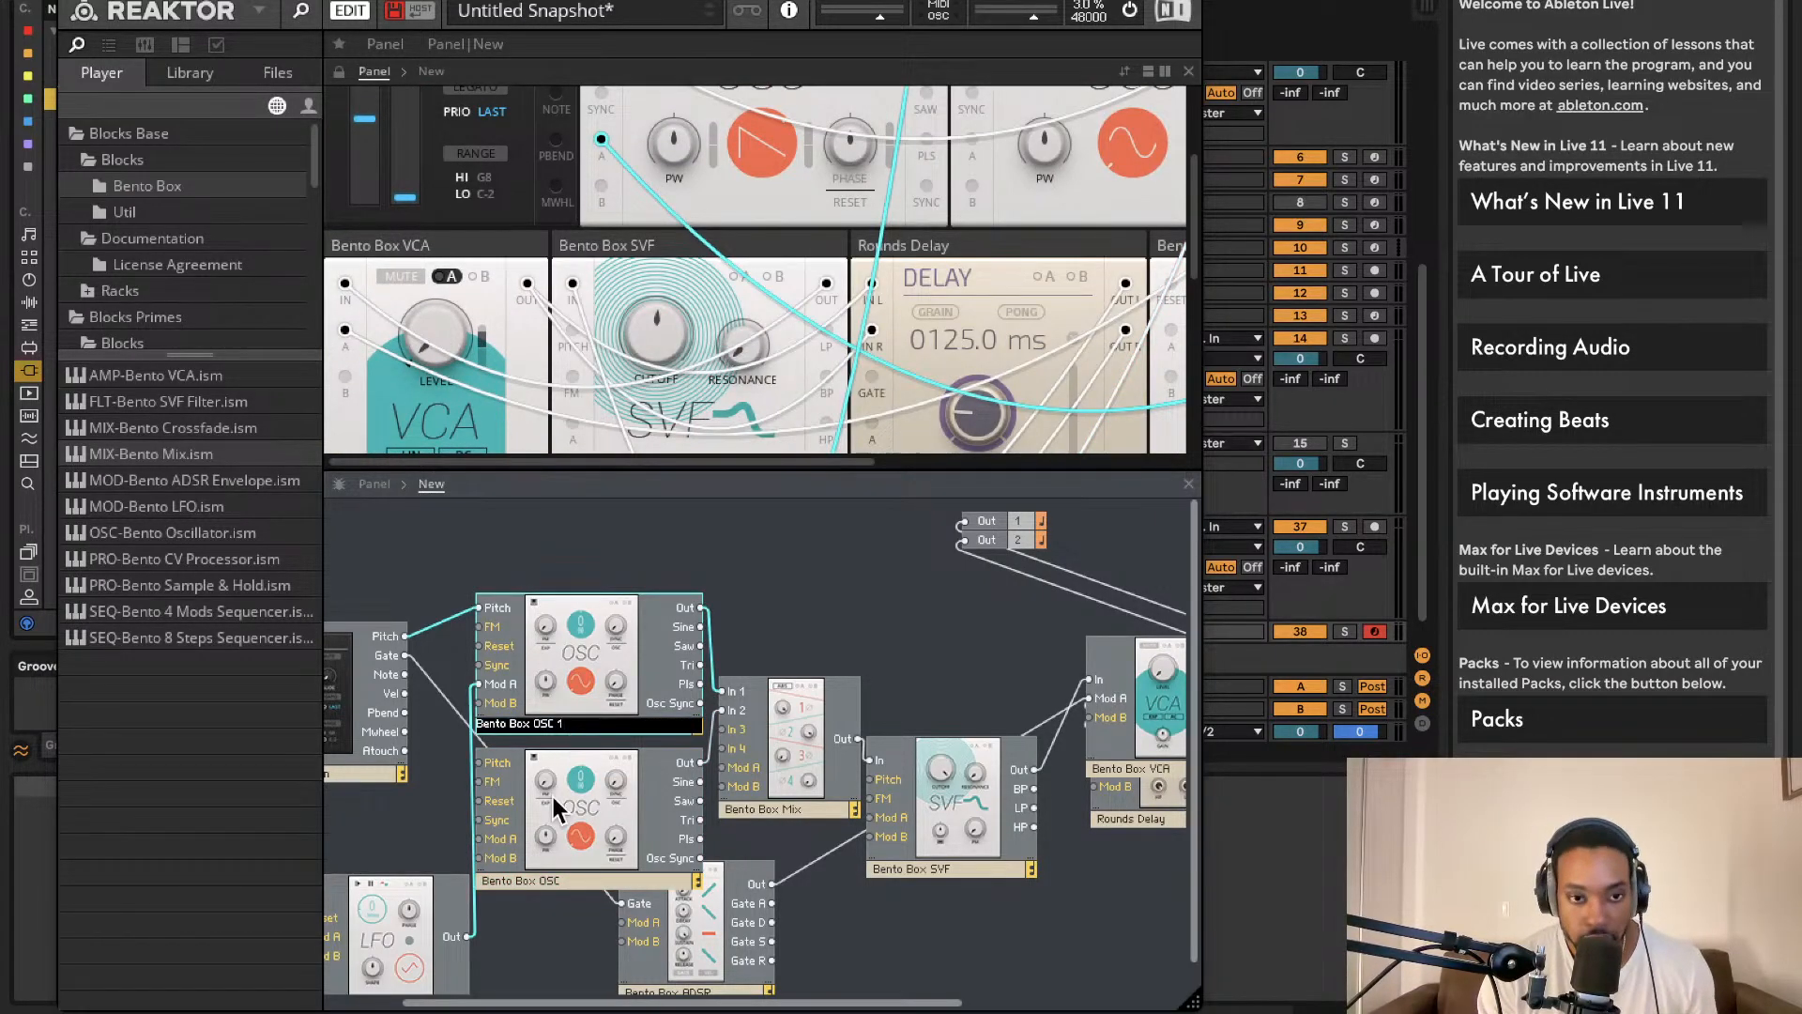
click(559, 880)
click(560, 880)
text(2)
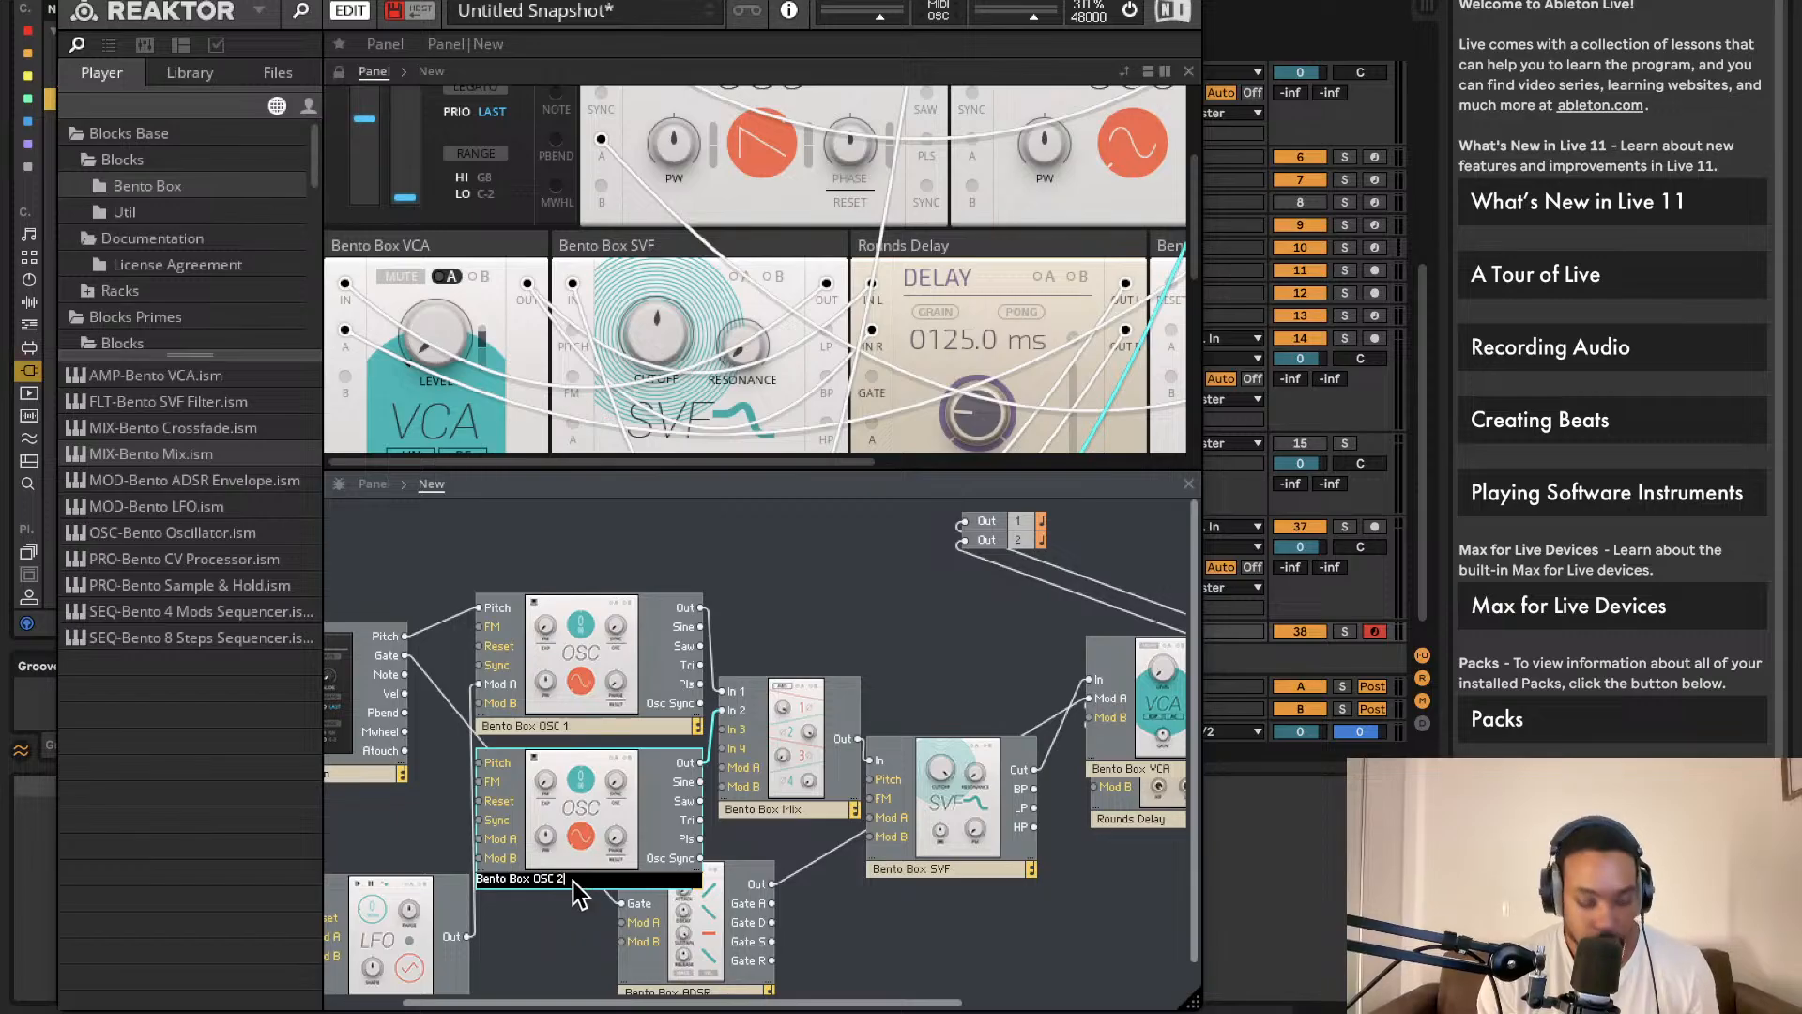
click(814, 623)
Step: Raise Mix channel 2 to 47.2 and nudge OSC 2's fine pitch to 0.33
scroll(788, 233, down, 4)
scroll(807, 246, right, 4)
scroll(807, 246, up, 5)
scroll(787, 282, down, 8)
scroll(750, 268, left, 3)
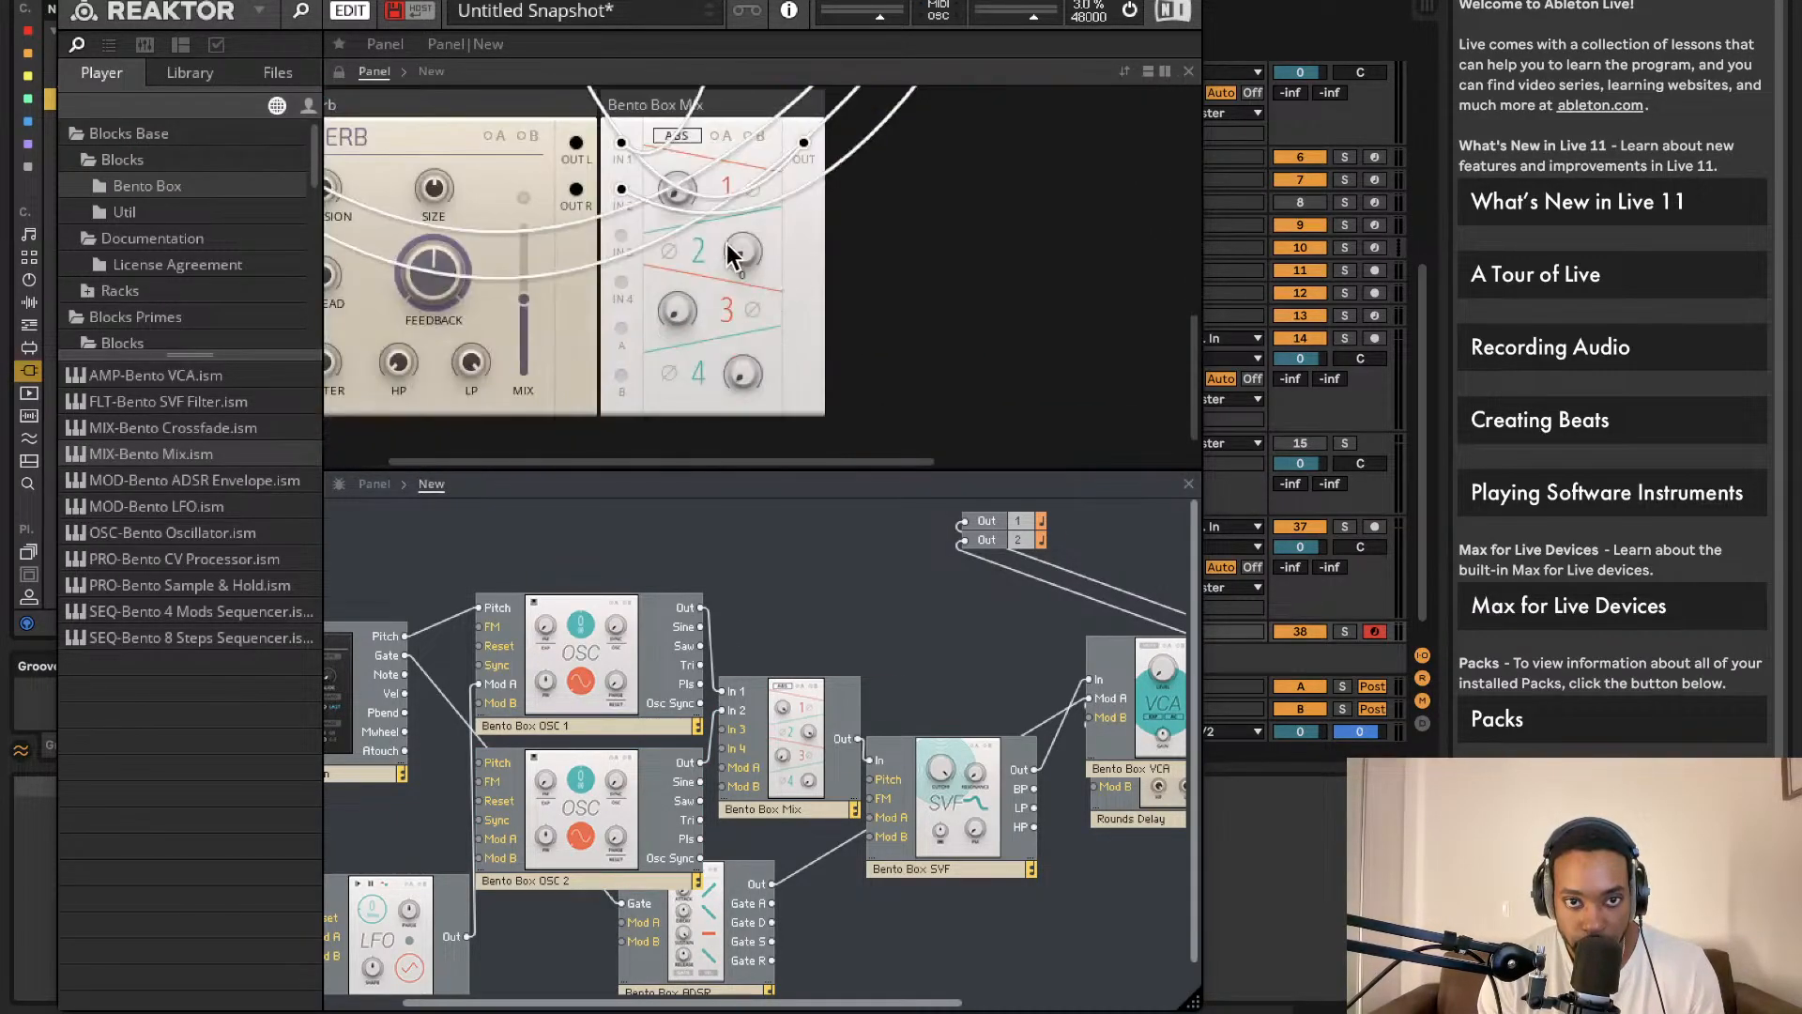
drag(743, 246, 747, 97)
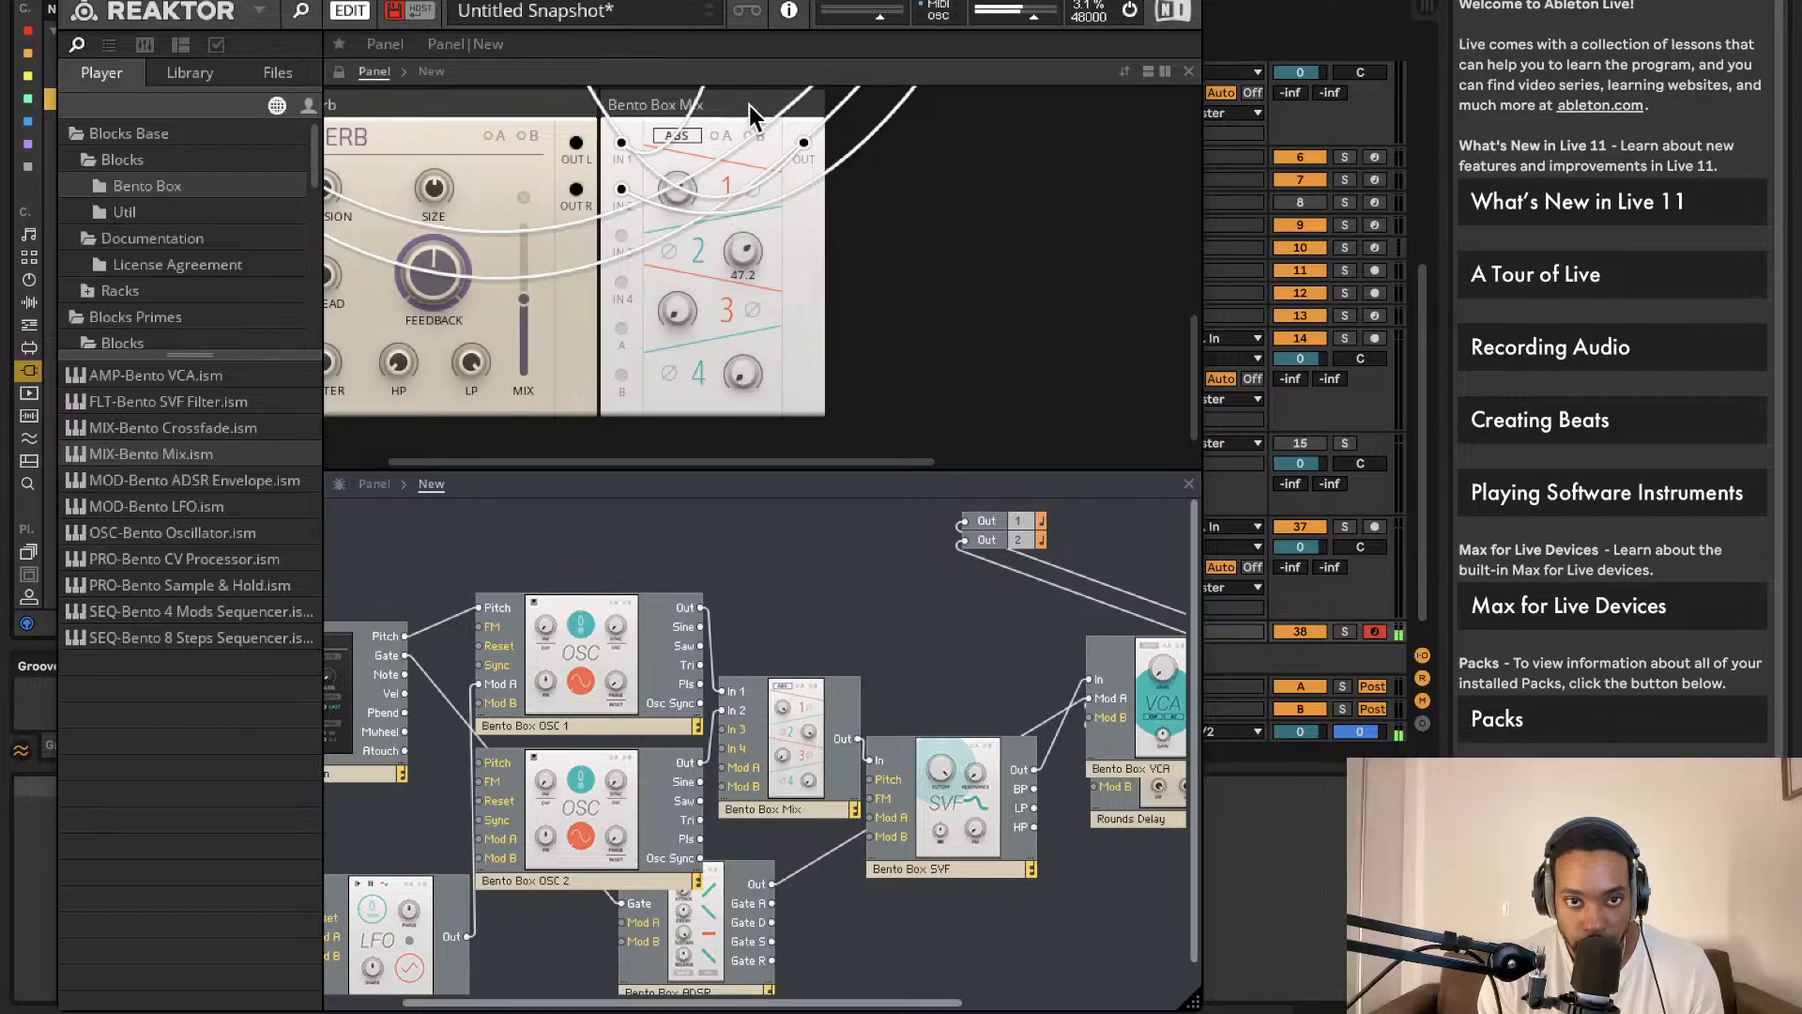
scroll(775, 239, up, 8)
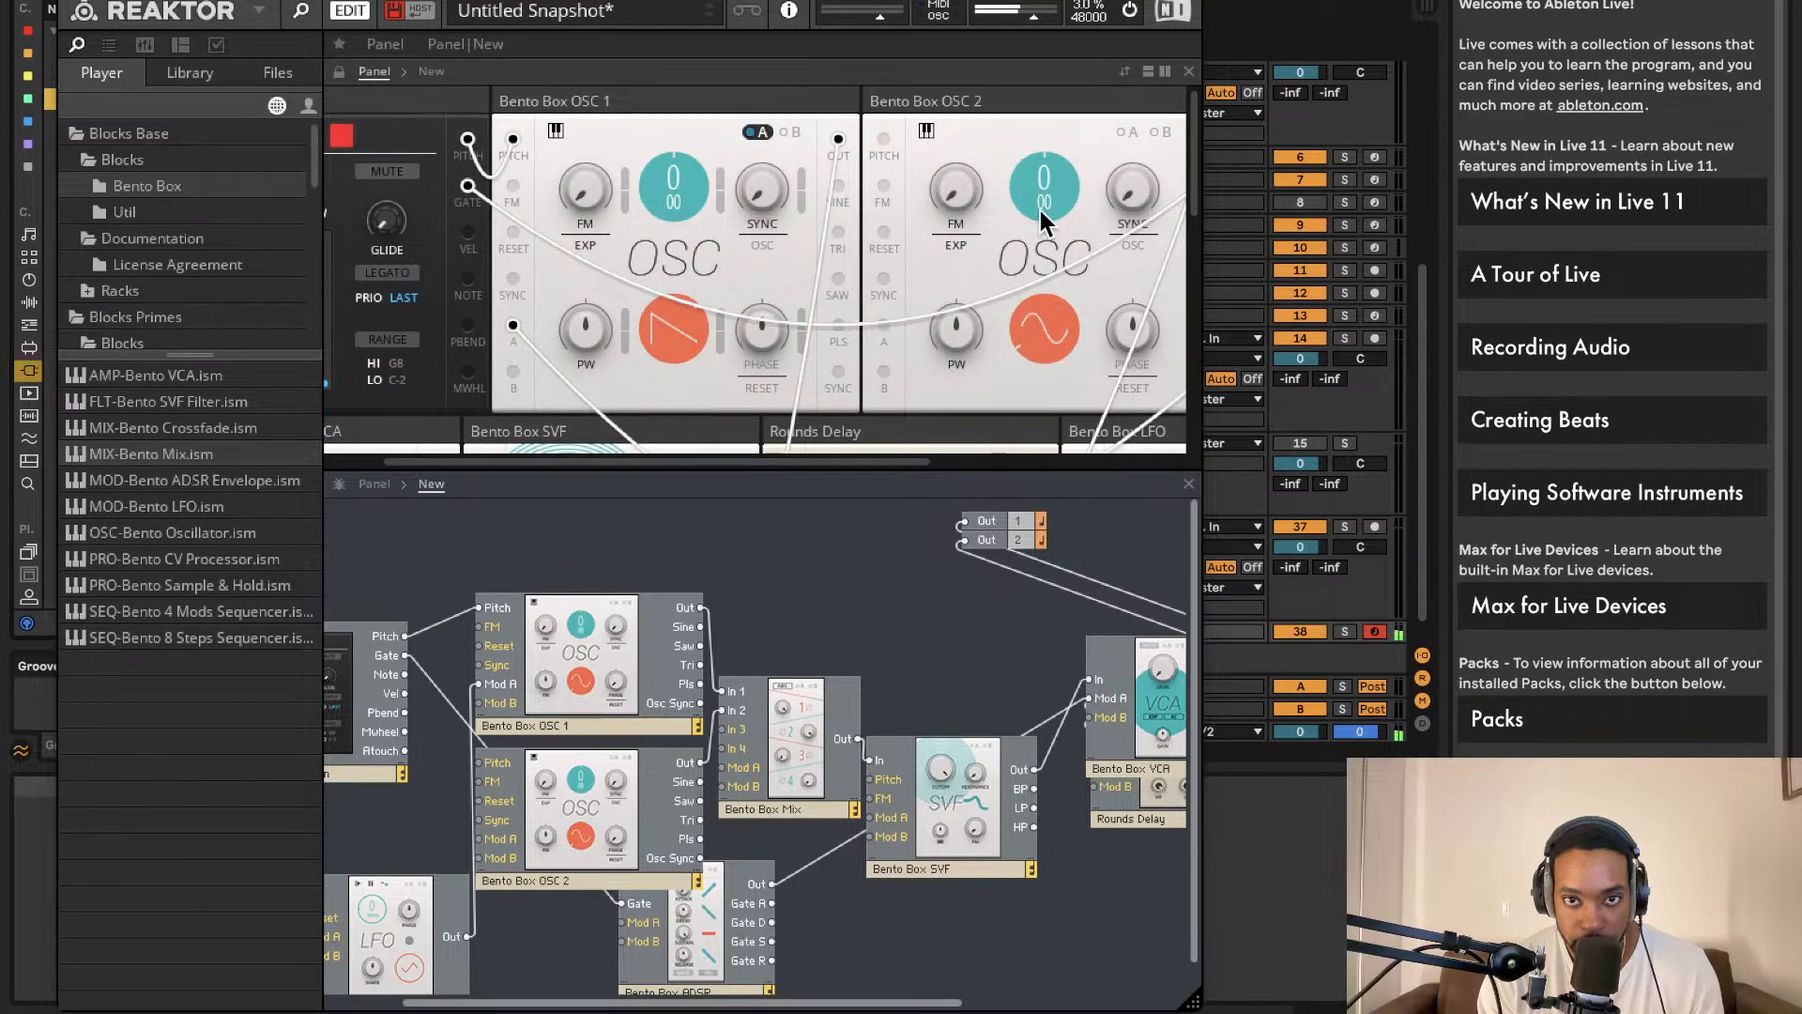
drag(1051, 164, 1056, 162)
Step: Wire OSC 1's output straight into the SVF input and reposition the filter and mixer blocks
scroll(779, 291, down, 8)
scroll(697, 274, up, 1)
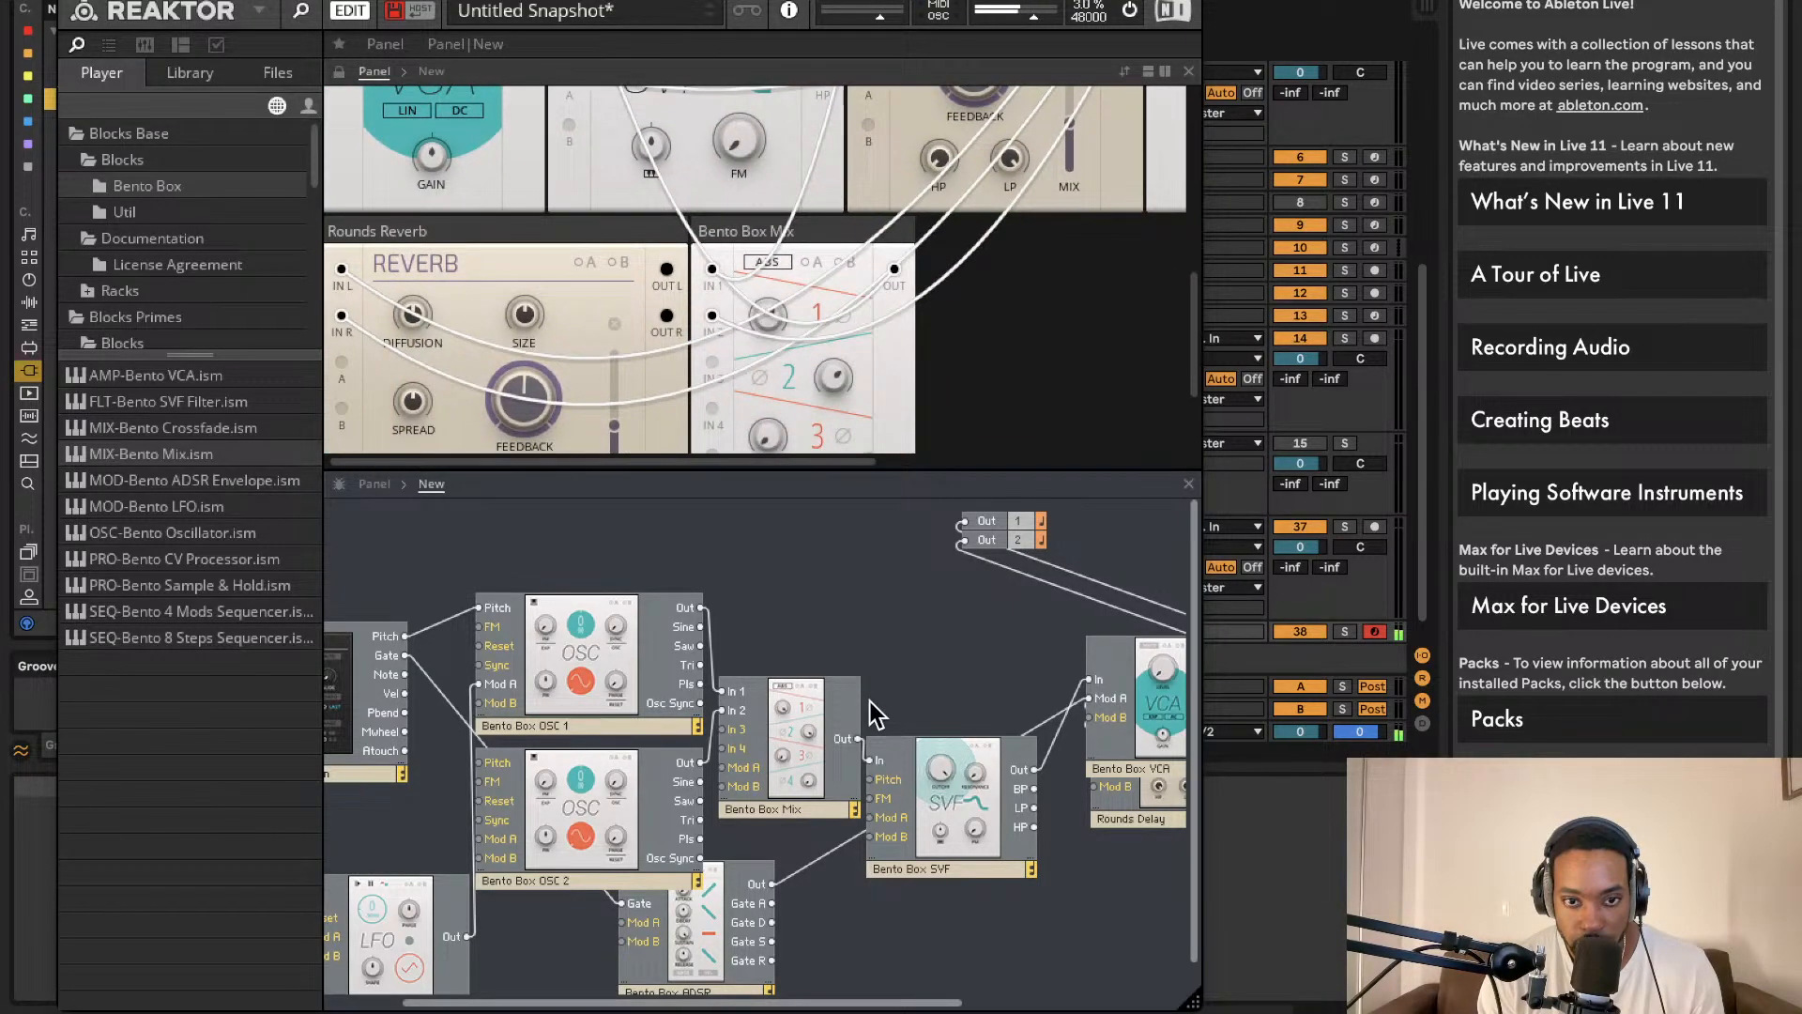
scroll(741, 347, down, 5)
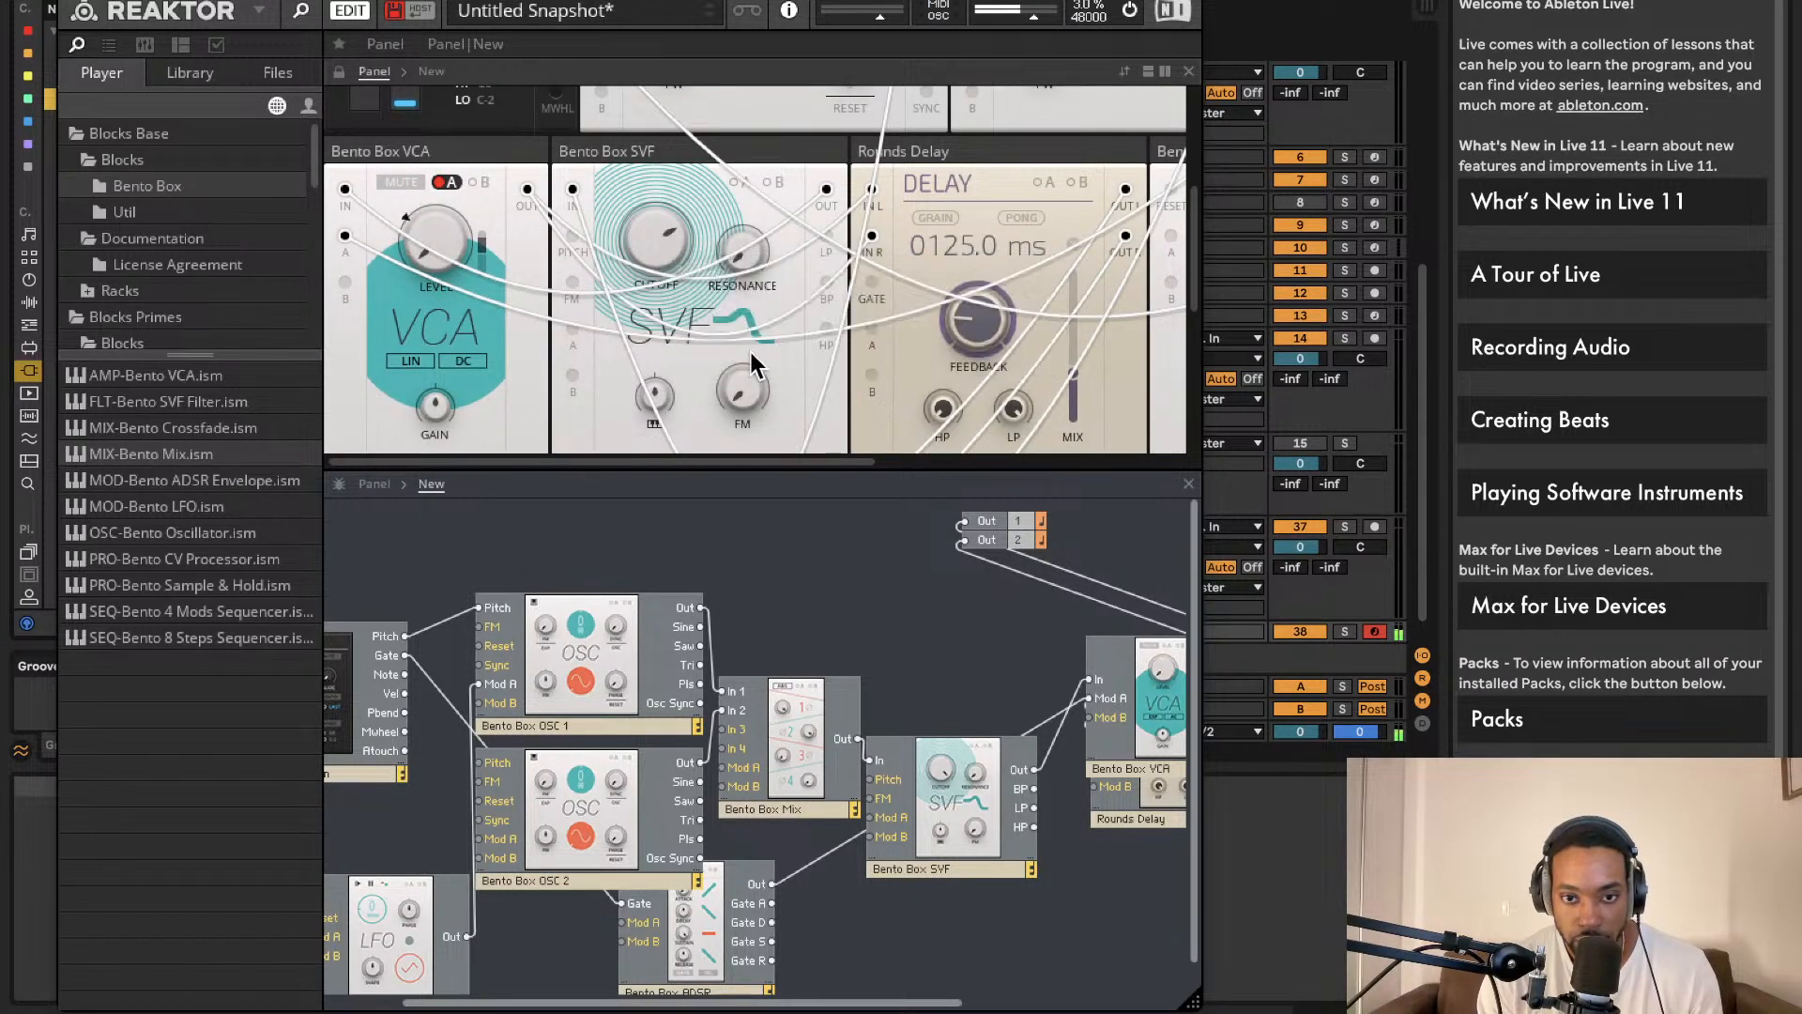
drag(939, 790, 700, 608)
click(790, 736)
drag(791, 735, 1081, 690)
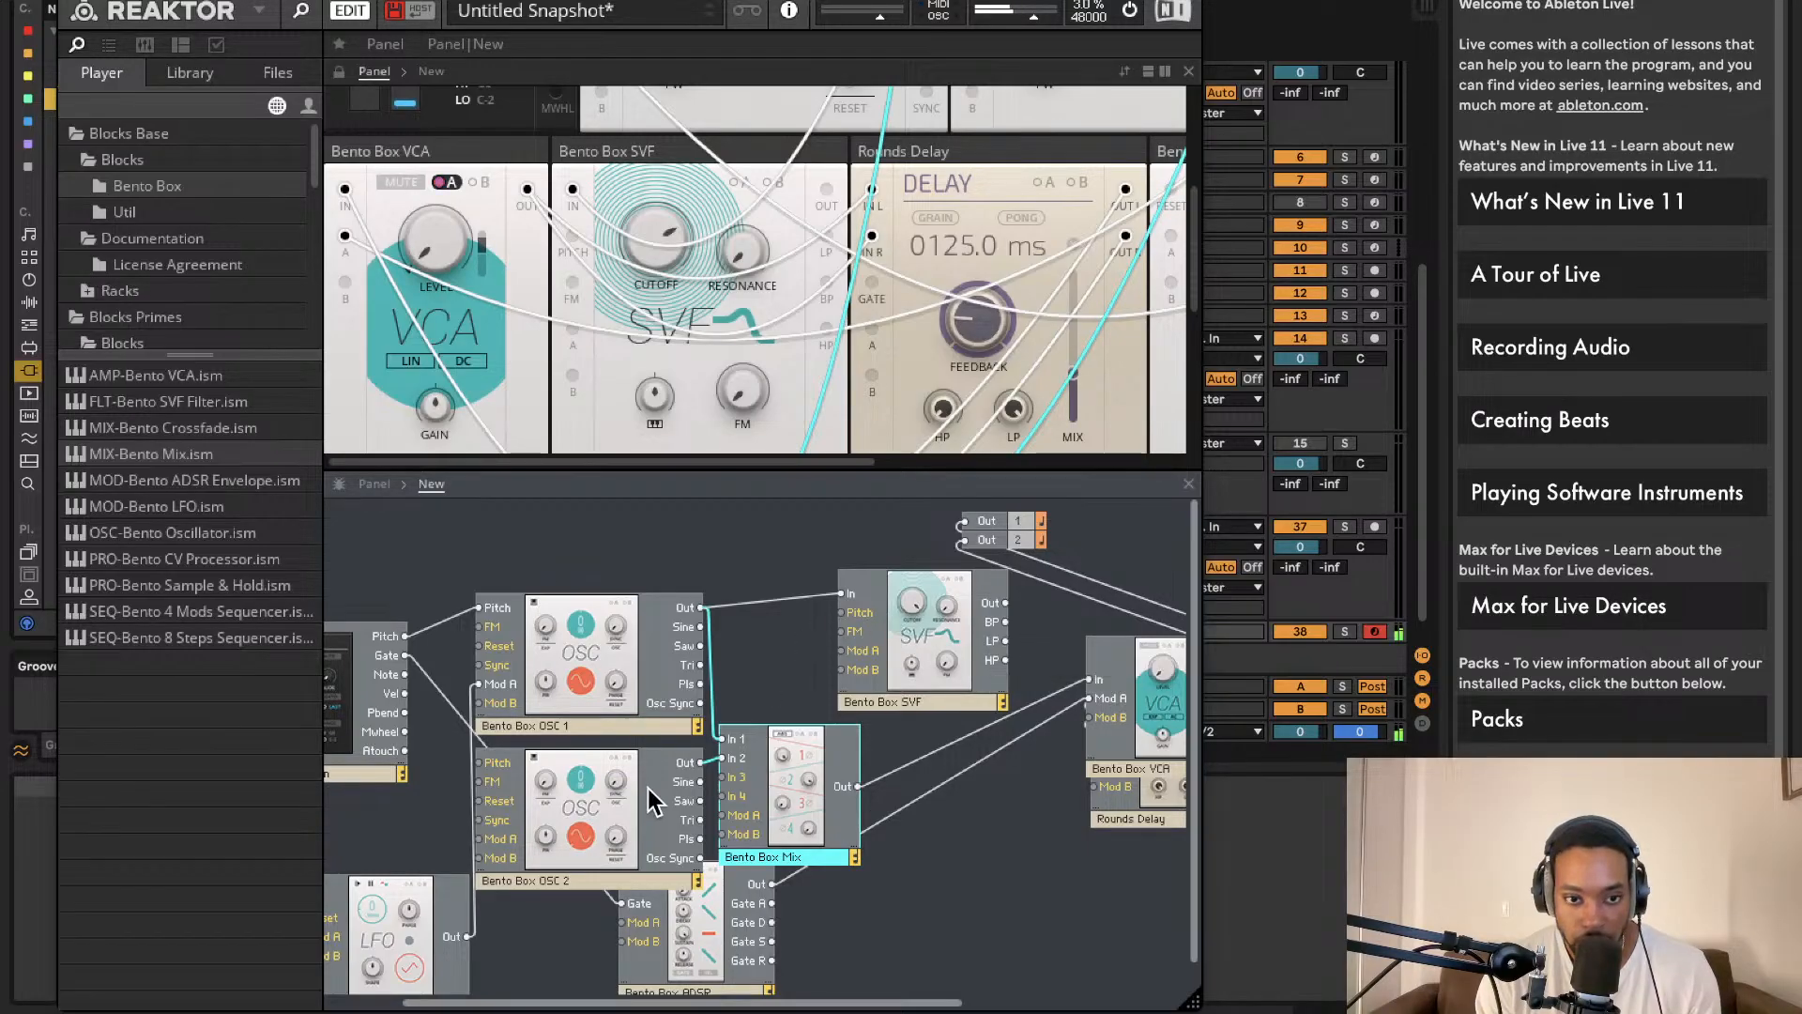
Step: Move the LFO block further left in the Reaktor structure
scroll(721, 768, left, 3)
drag(507, 879, 435, 860)
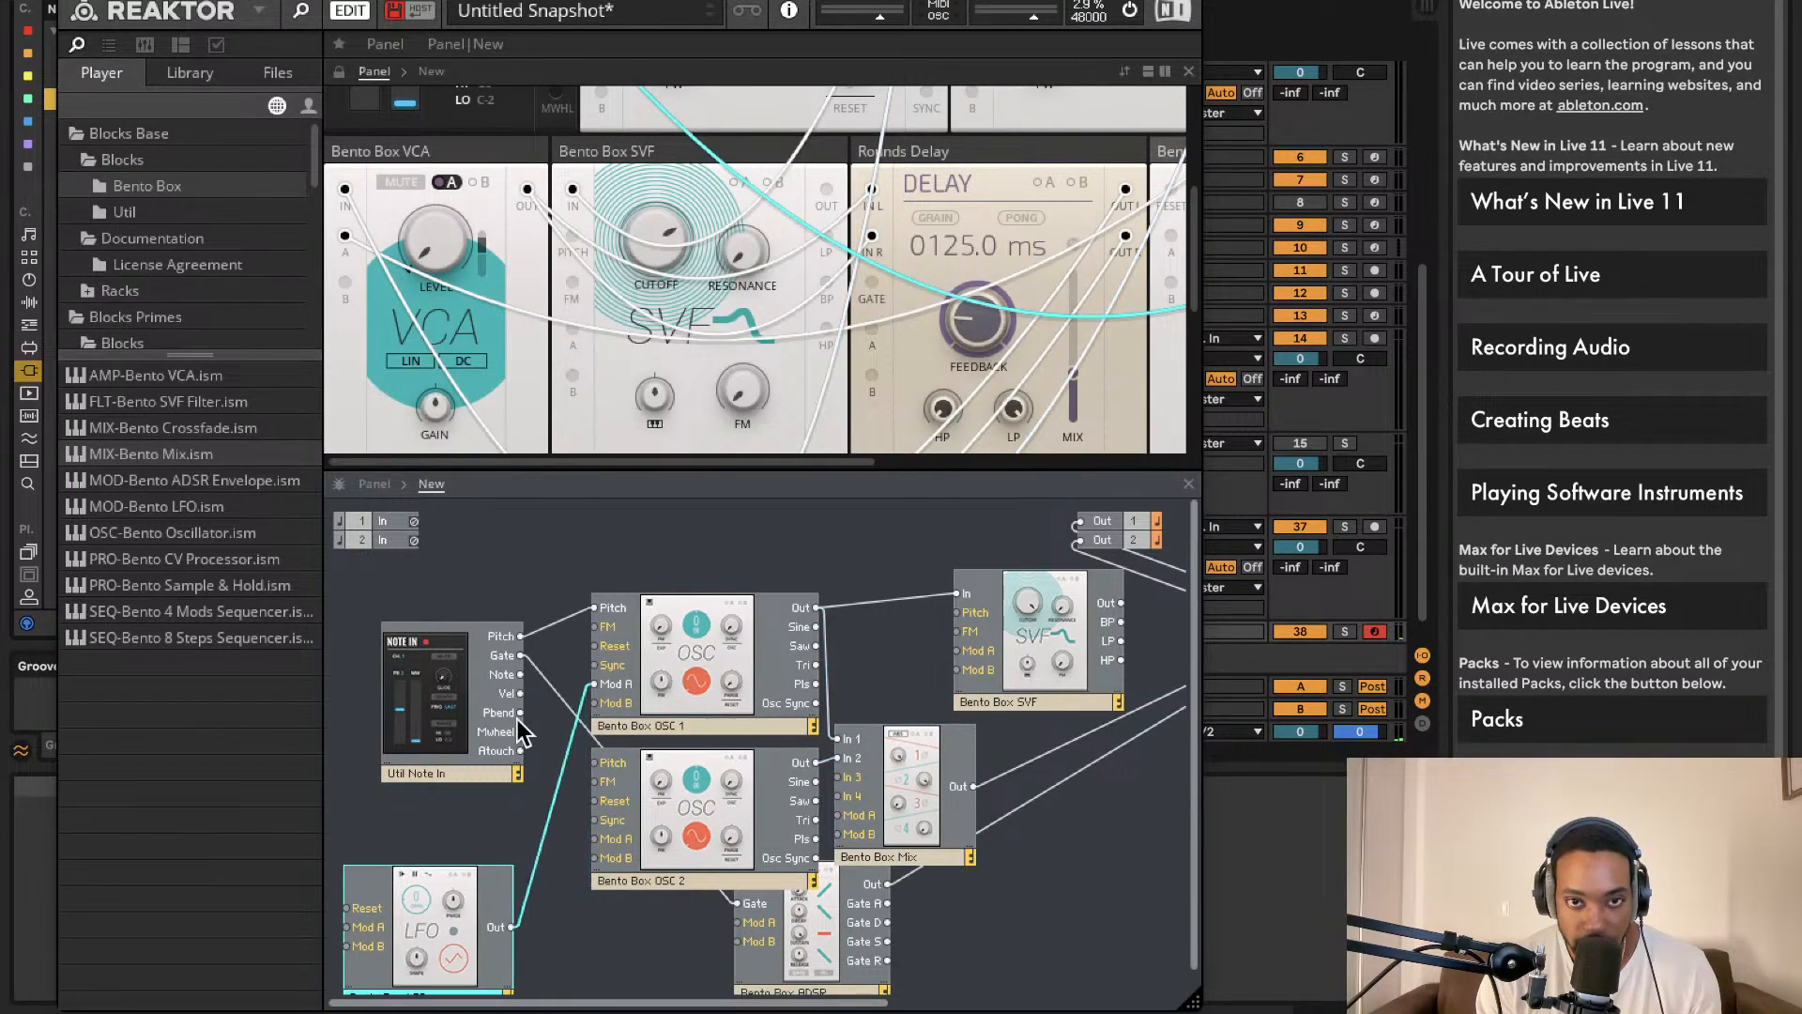
scroll(1038, 313, right, 10)
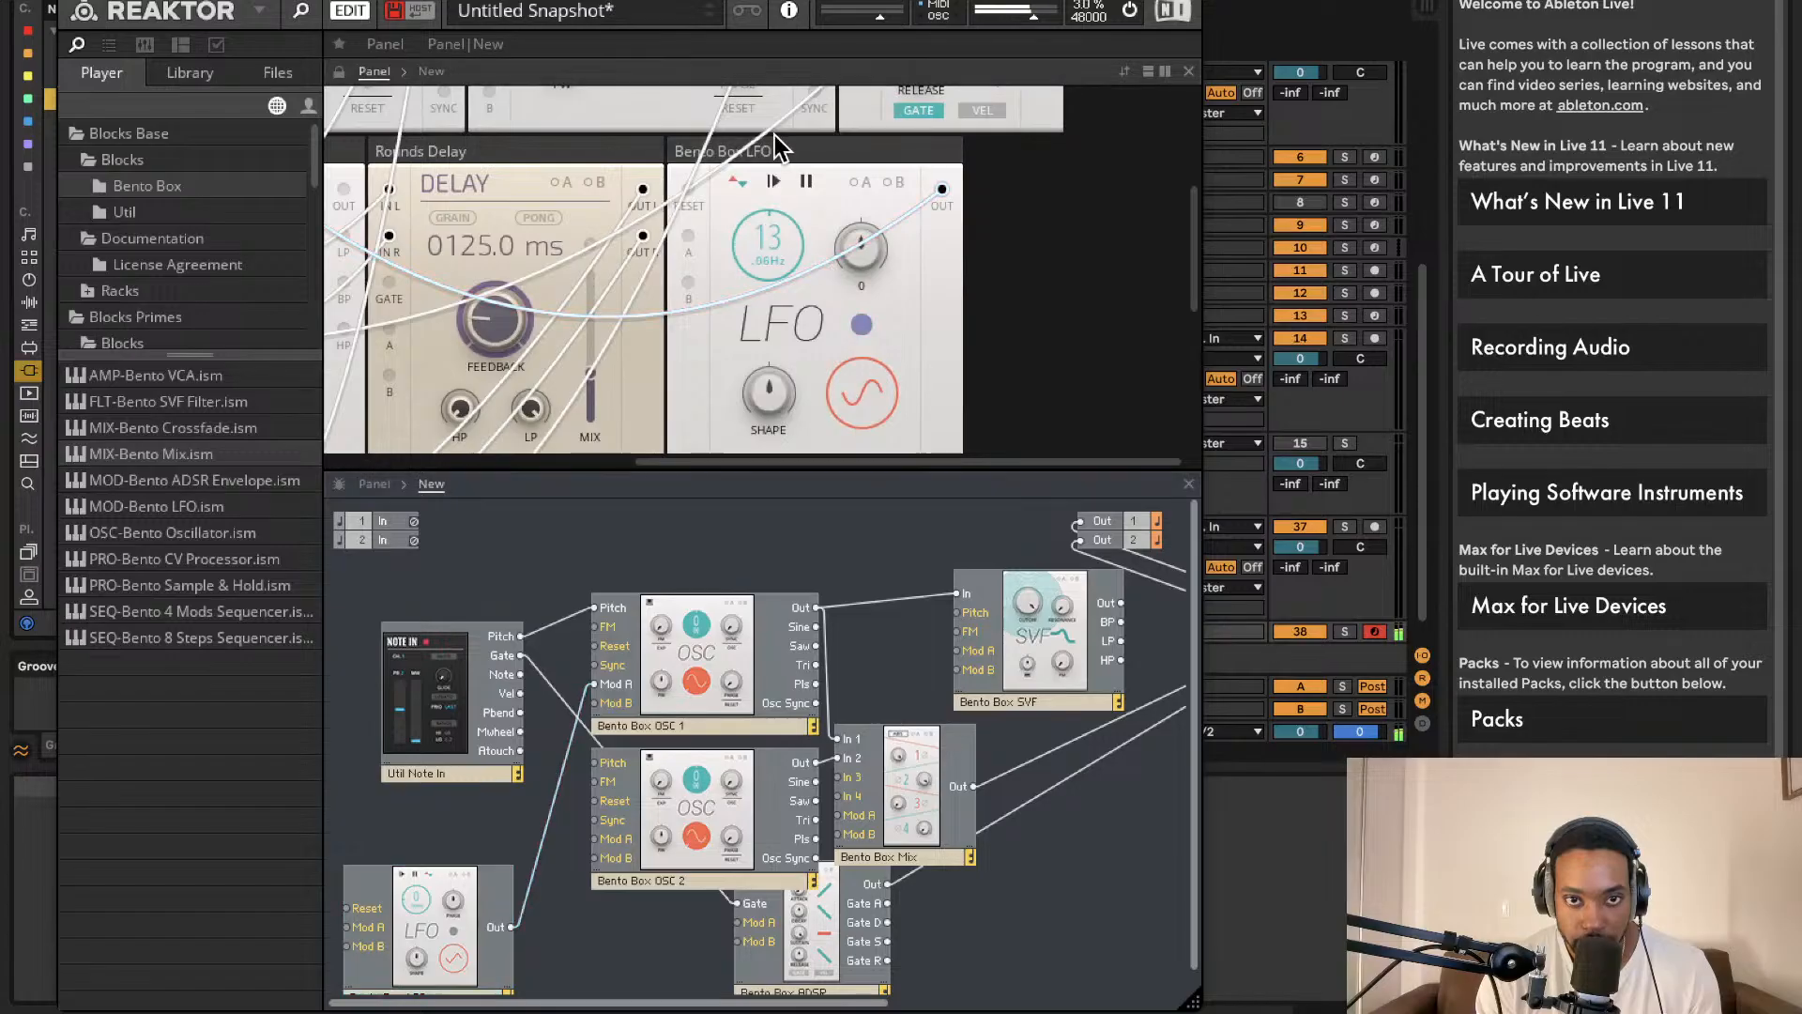
scroll(788, 178, up, 5)
scroll(773, 201, left, 8)
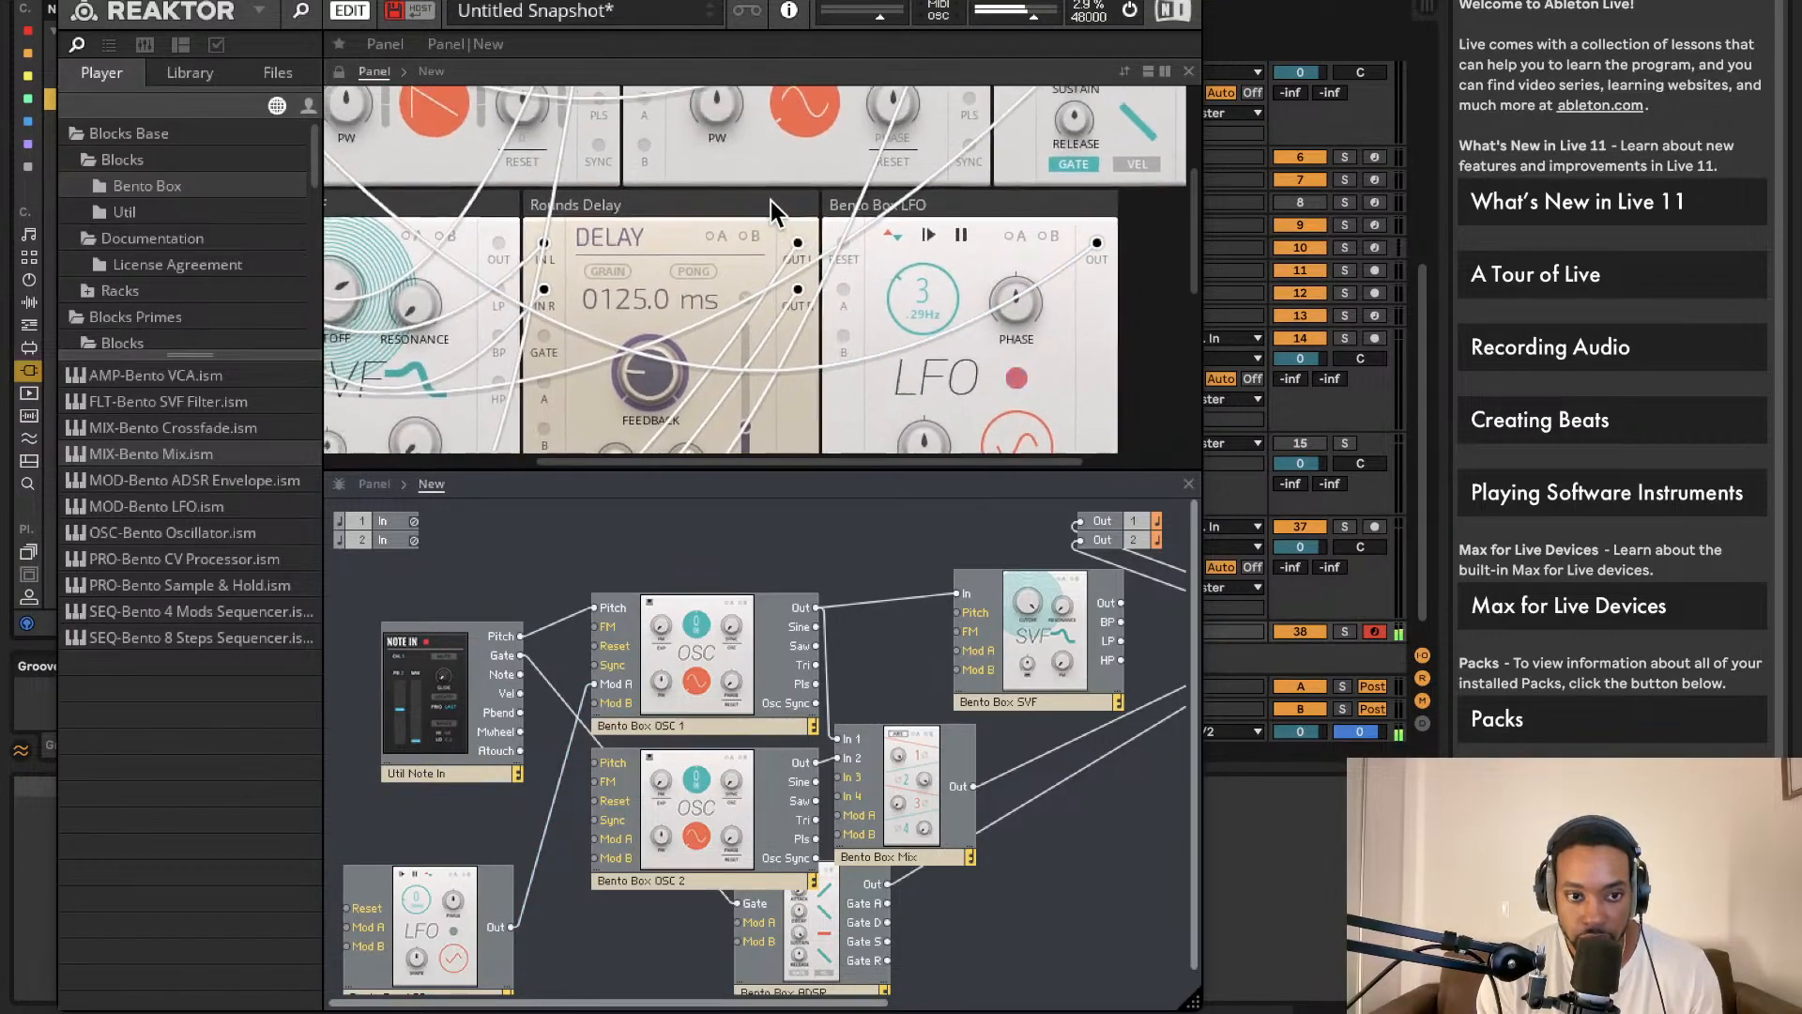
Step: Patch LFO Out into OSC 2's Mod A and delete the old LFO-to-OSC 1 cable
click(751, 131)
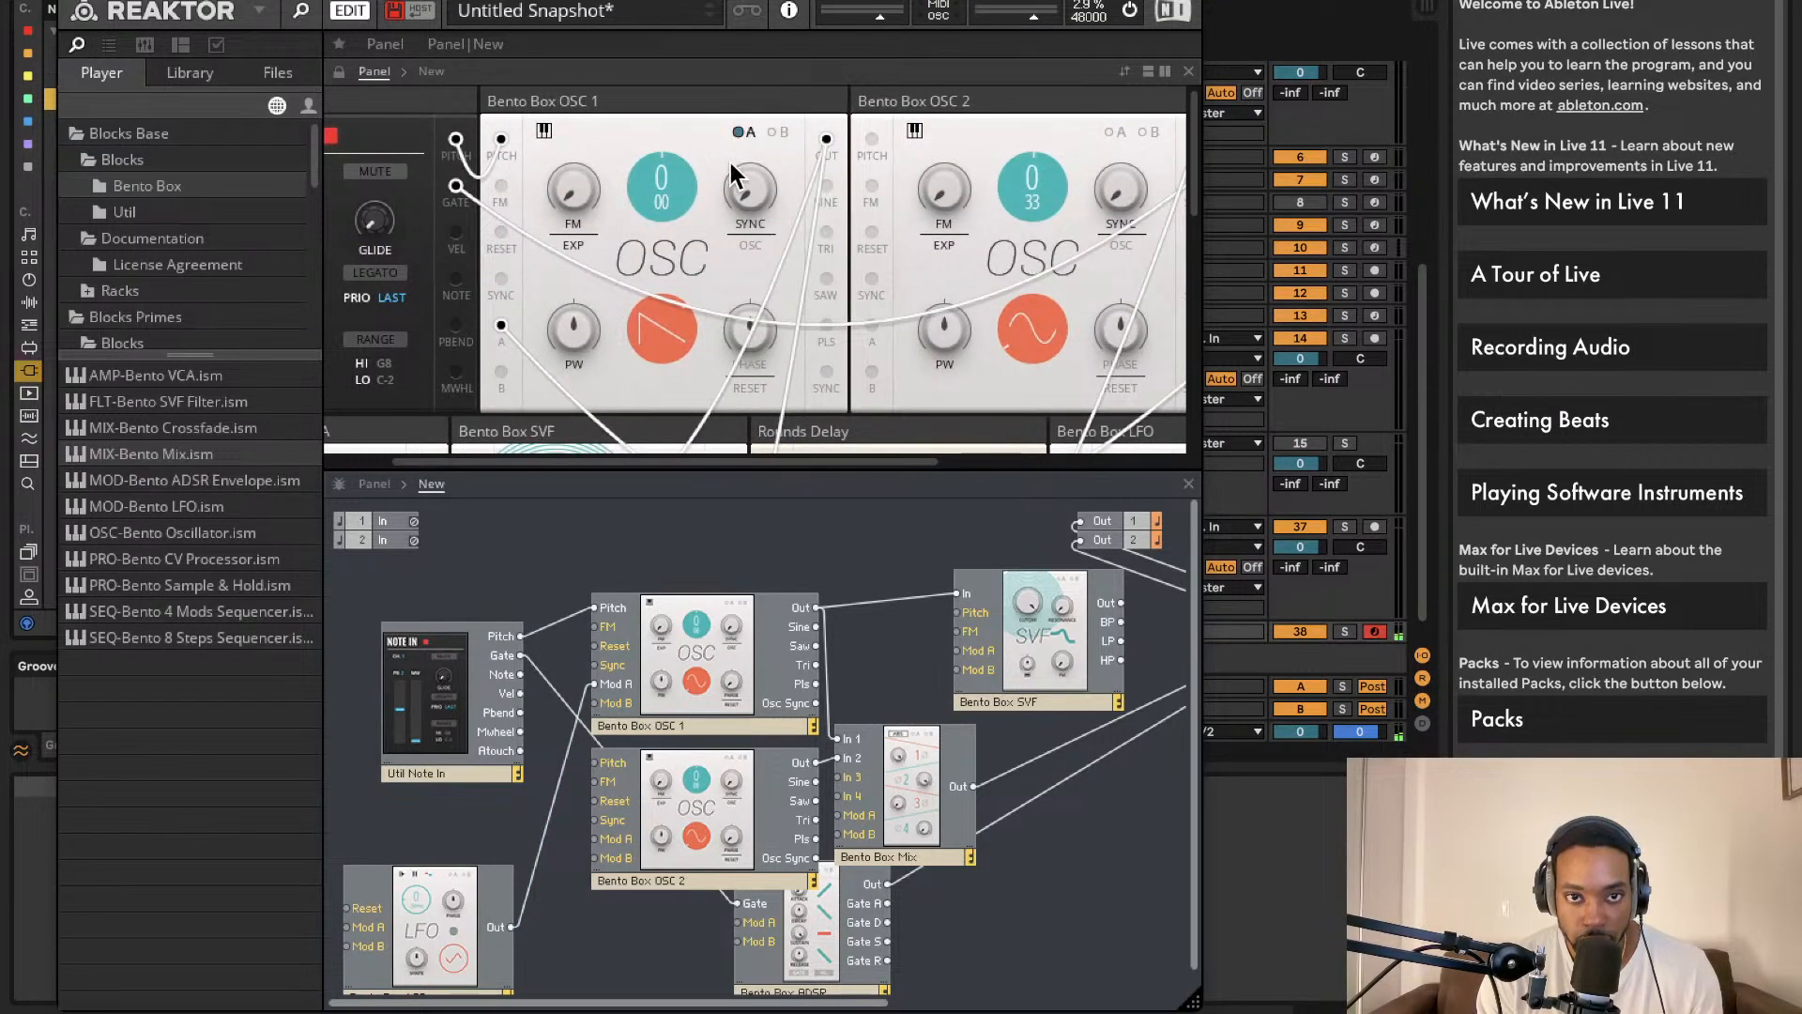
click(747, 132)
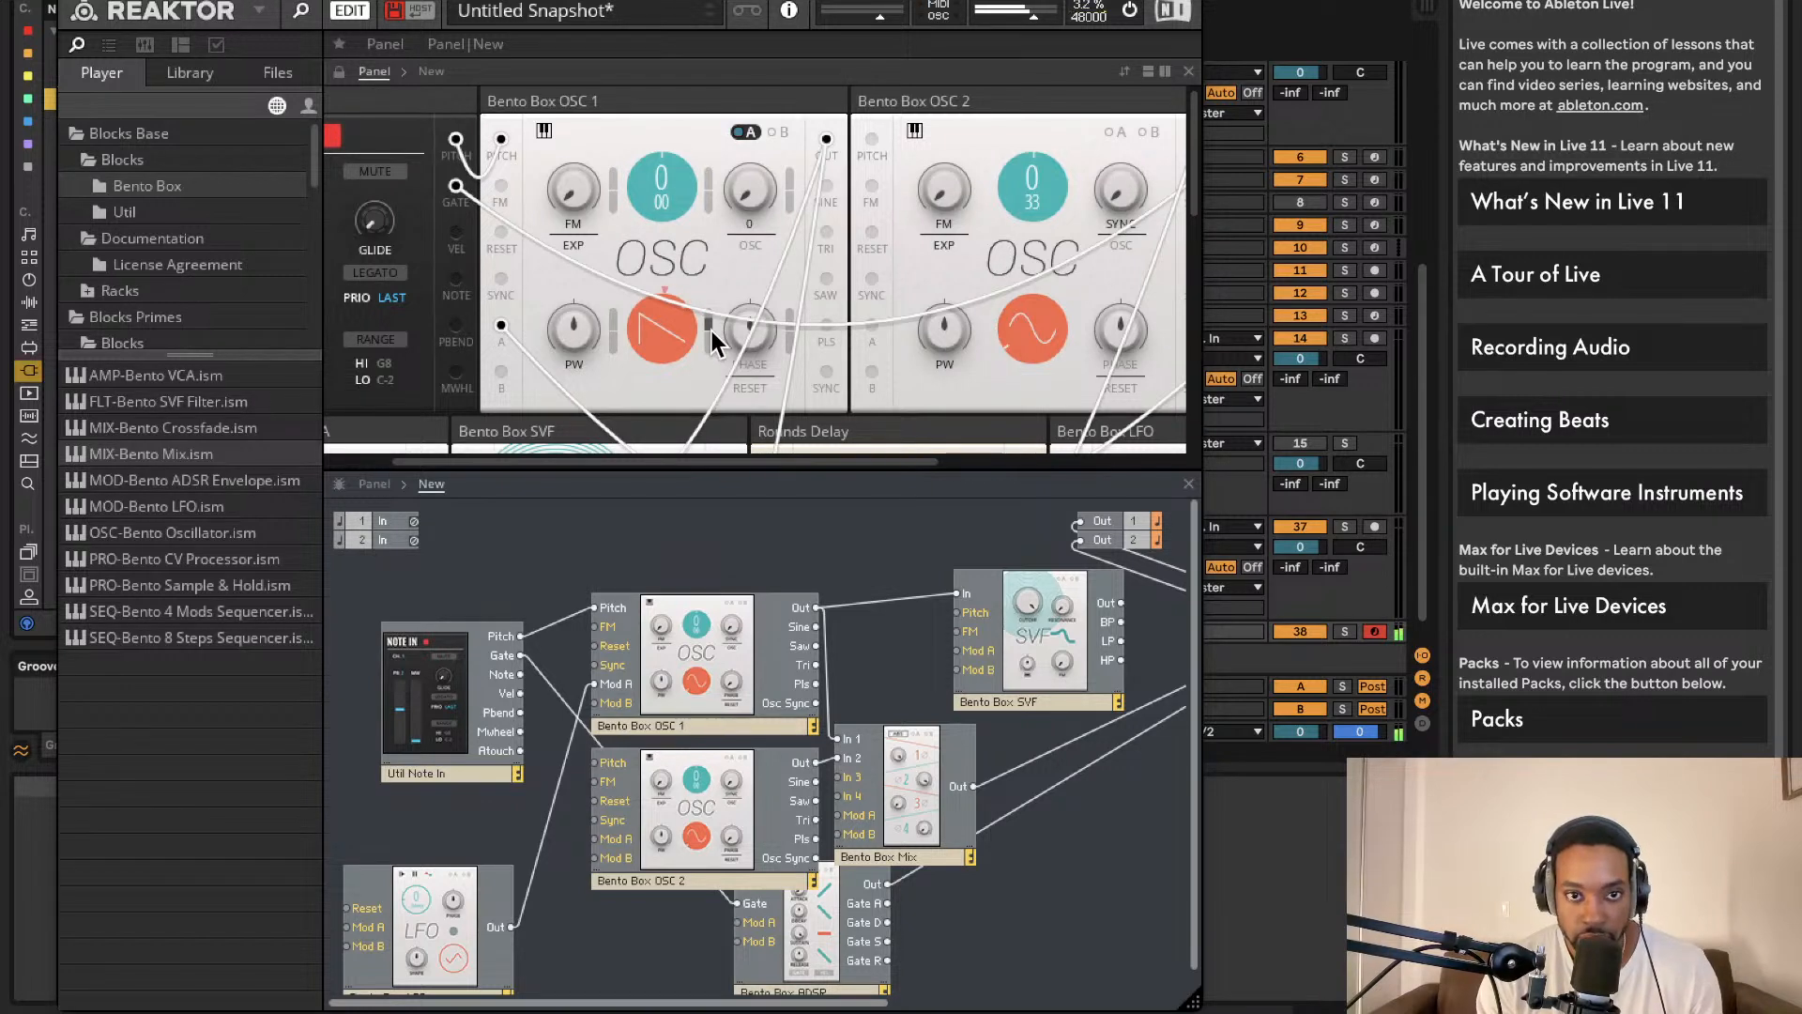
drag(511, 927, 596, 838)
click(548, 809)
key(Delete)
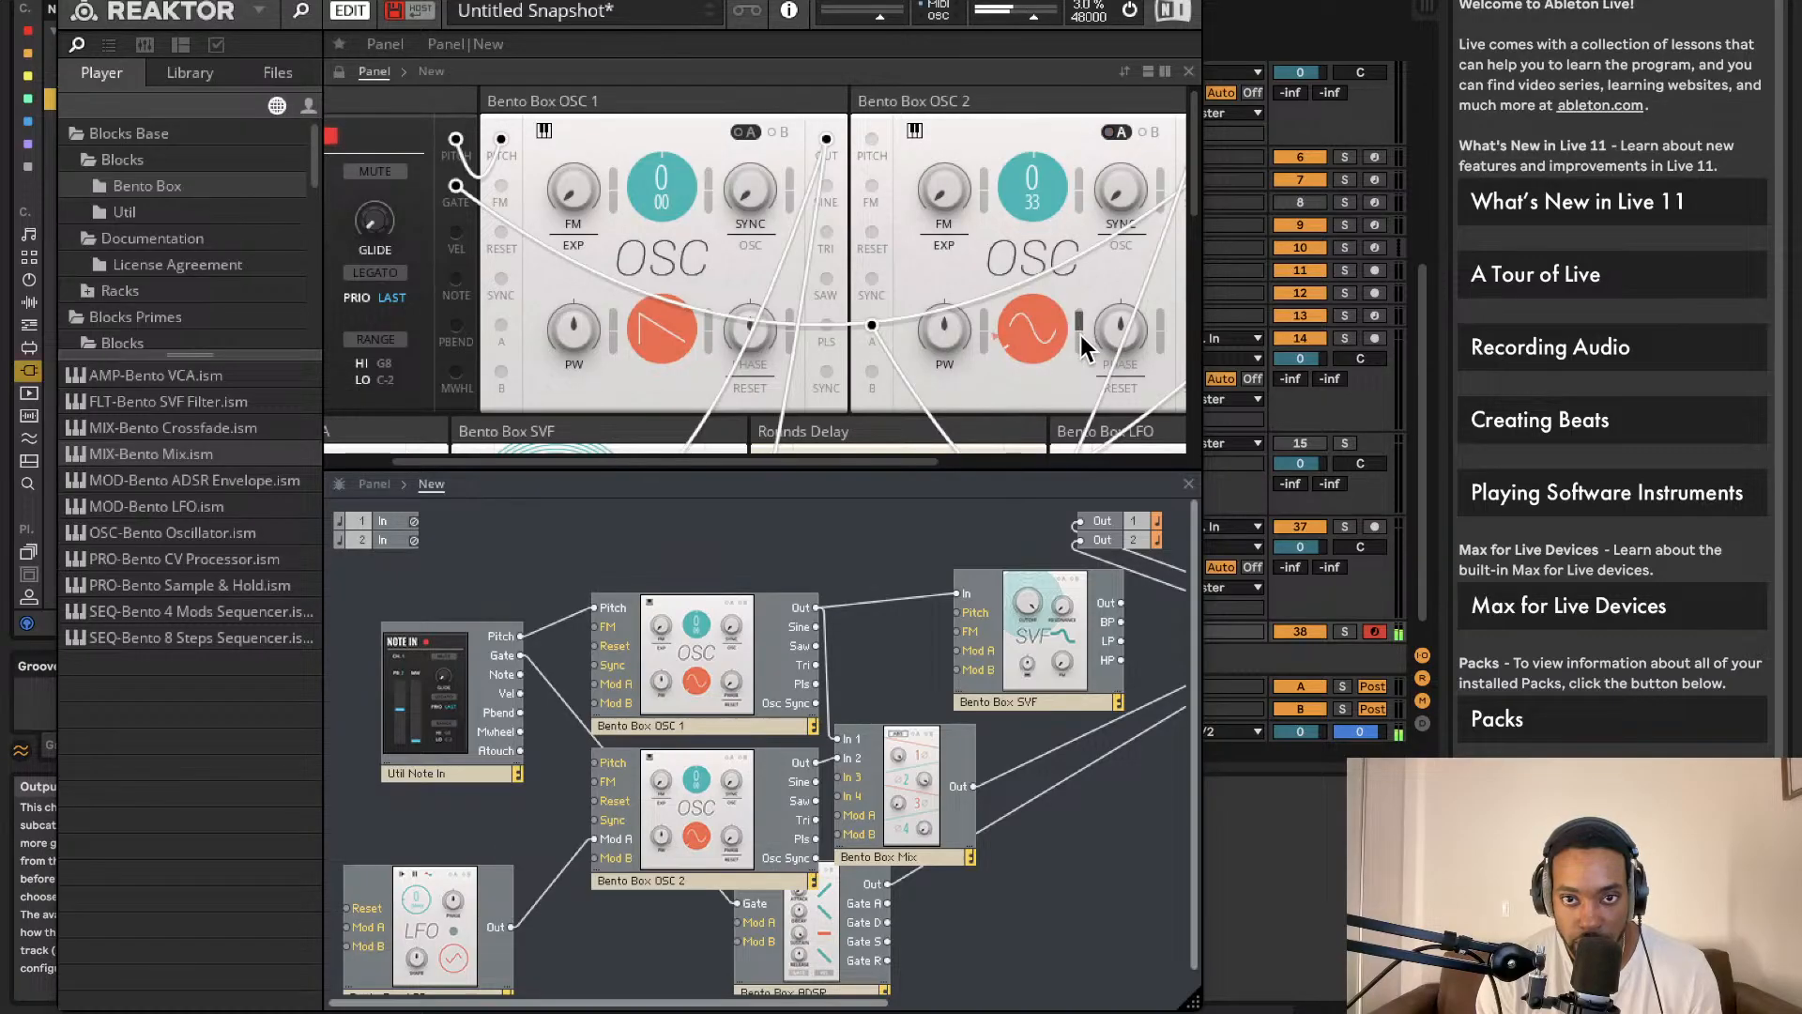
Step: Keep OSC 2 on a sine wave and wire Note In Pitch into OSC 2's Pitch input
click(1029, 330)
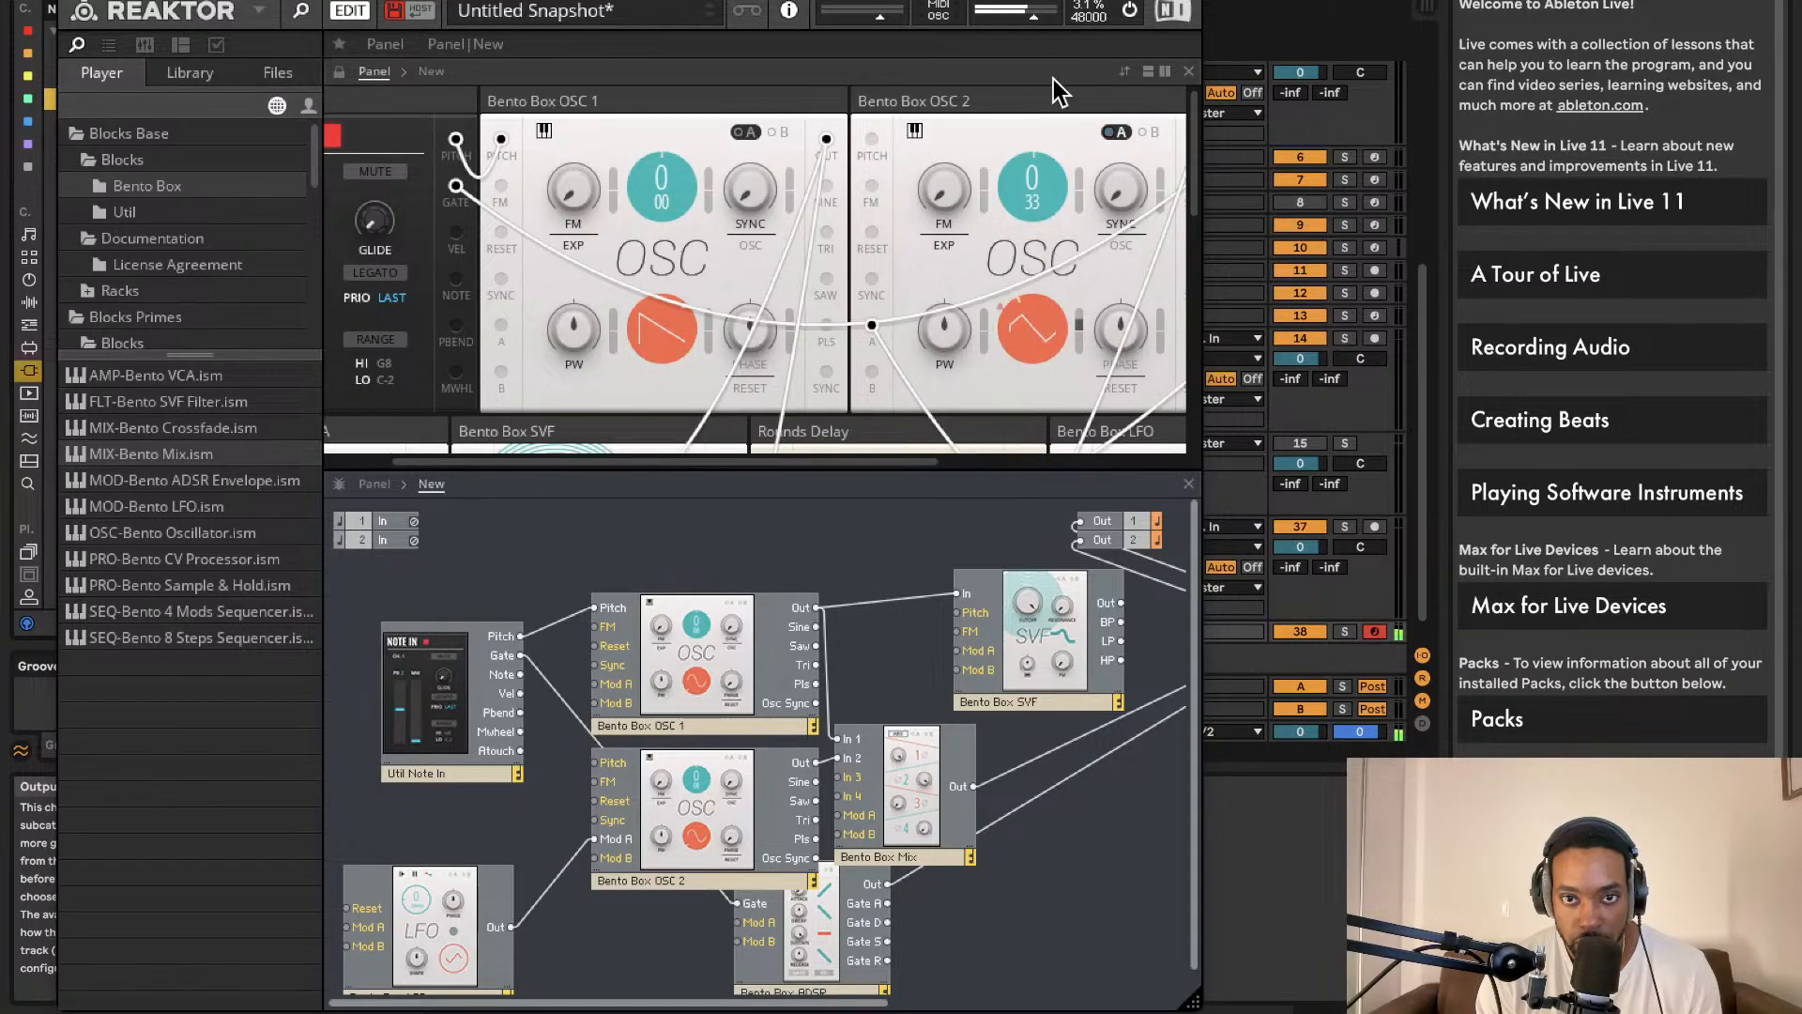
click(1049, 299)
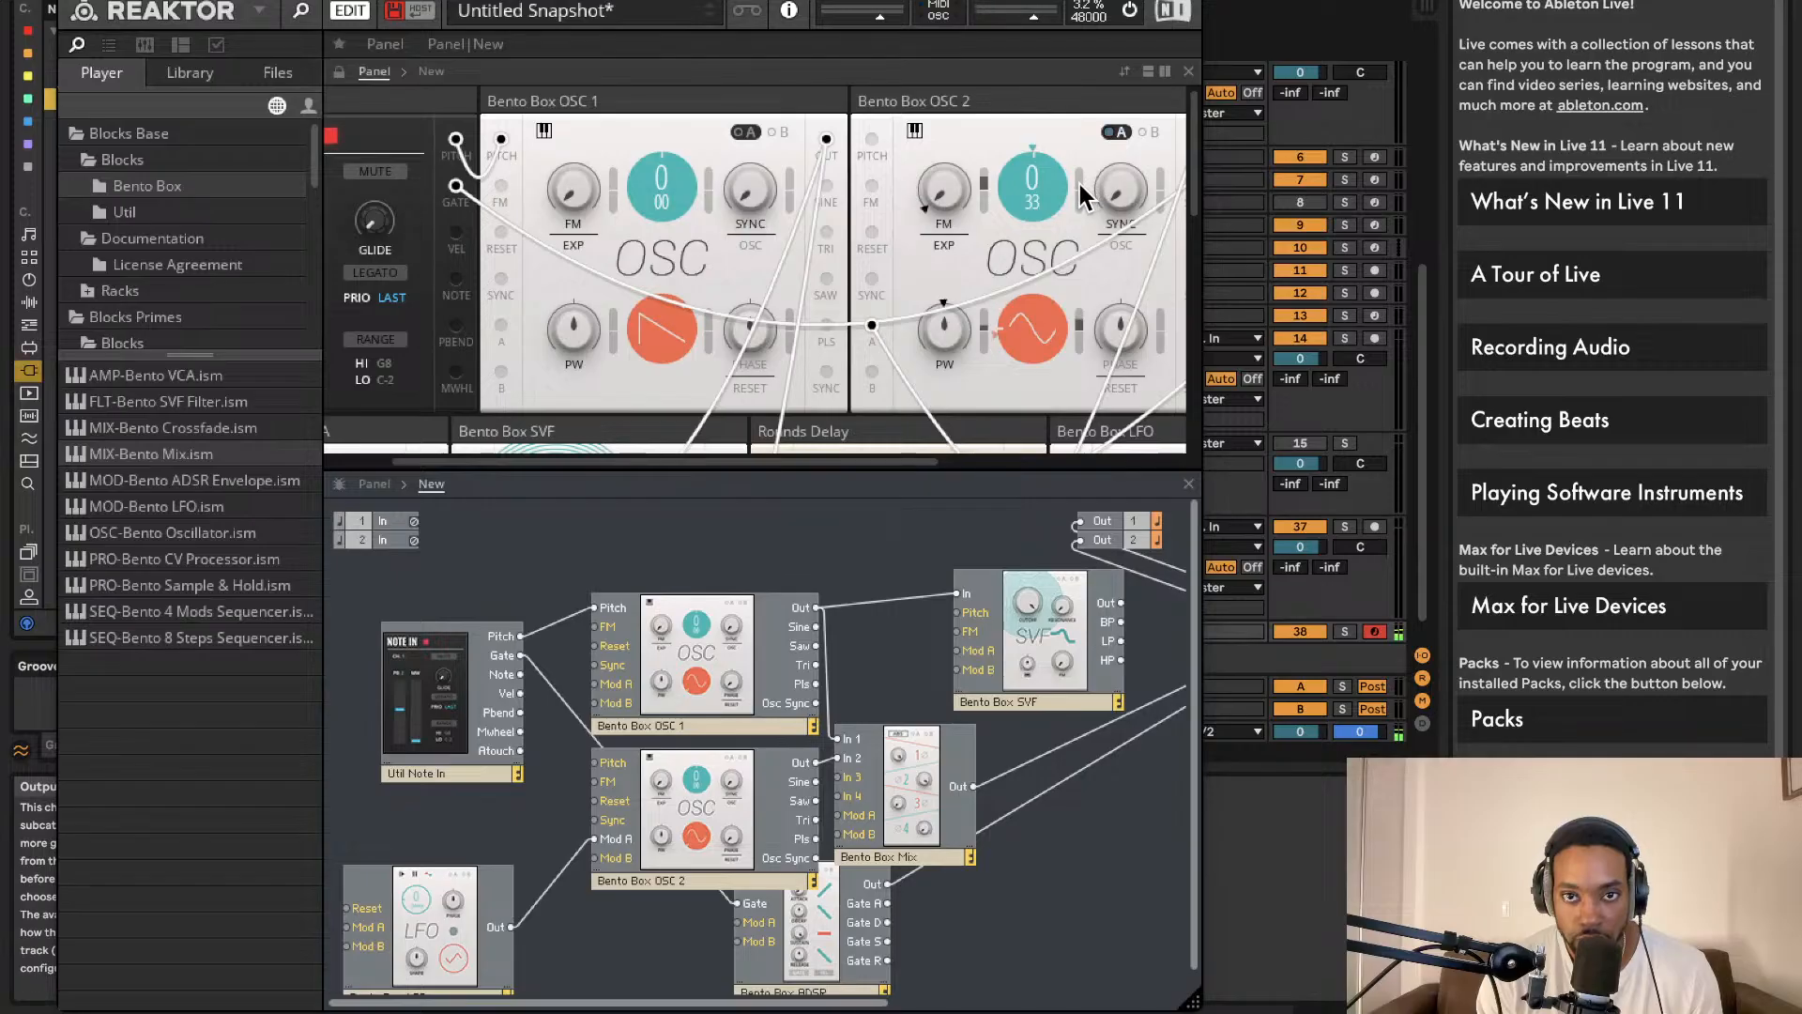
drag(1049, 162, 1048, 216)
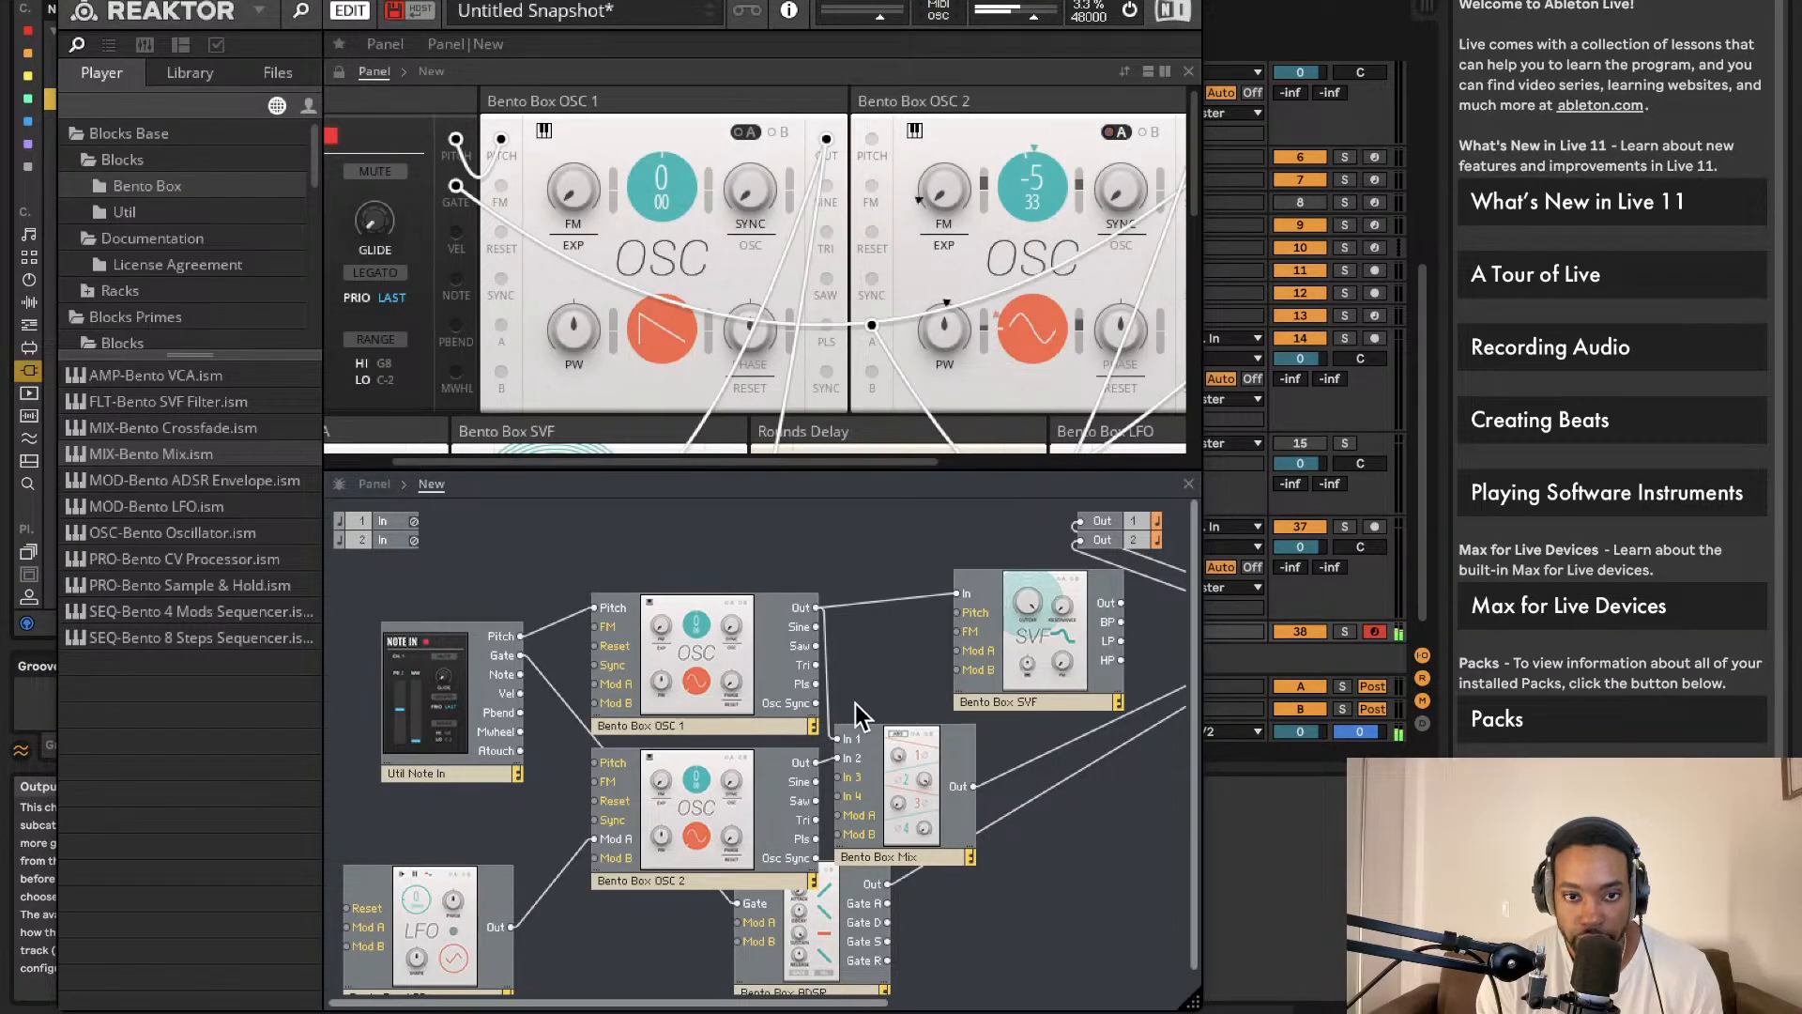
drag(598, 764, 521, 636)
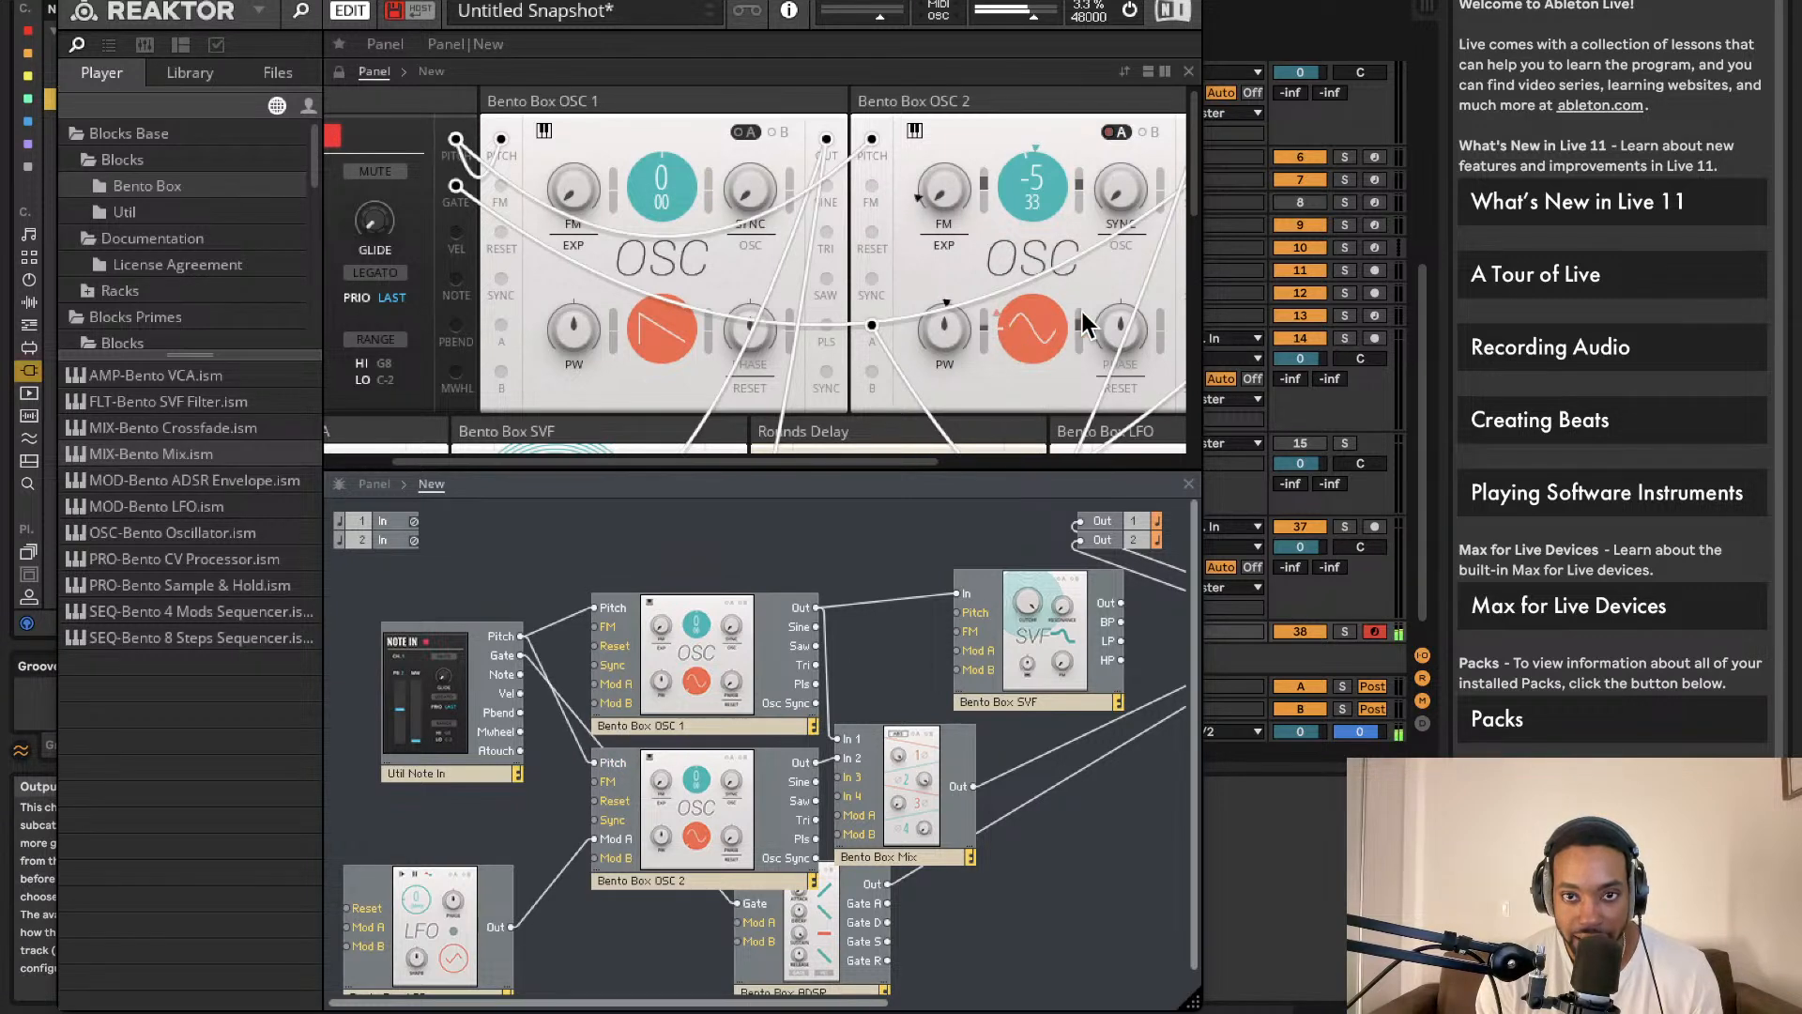
Step: Reset OSC 2's pulse-width, FM and pitch modulation amounts and its coarse pitch to 0
double_click(982, 325)
double_click(985, 189)
double_click(1082, 186)
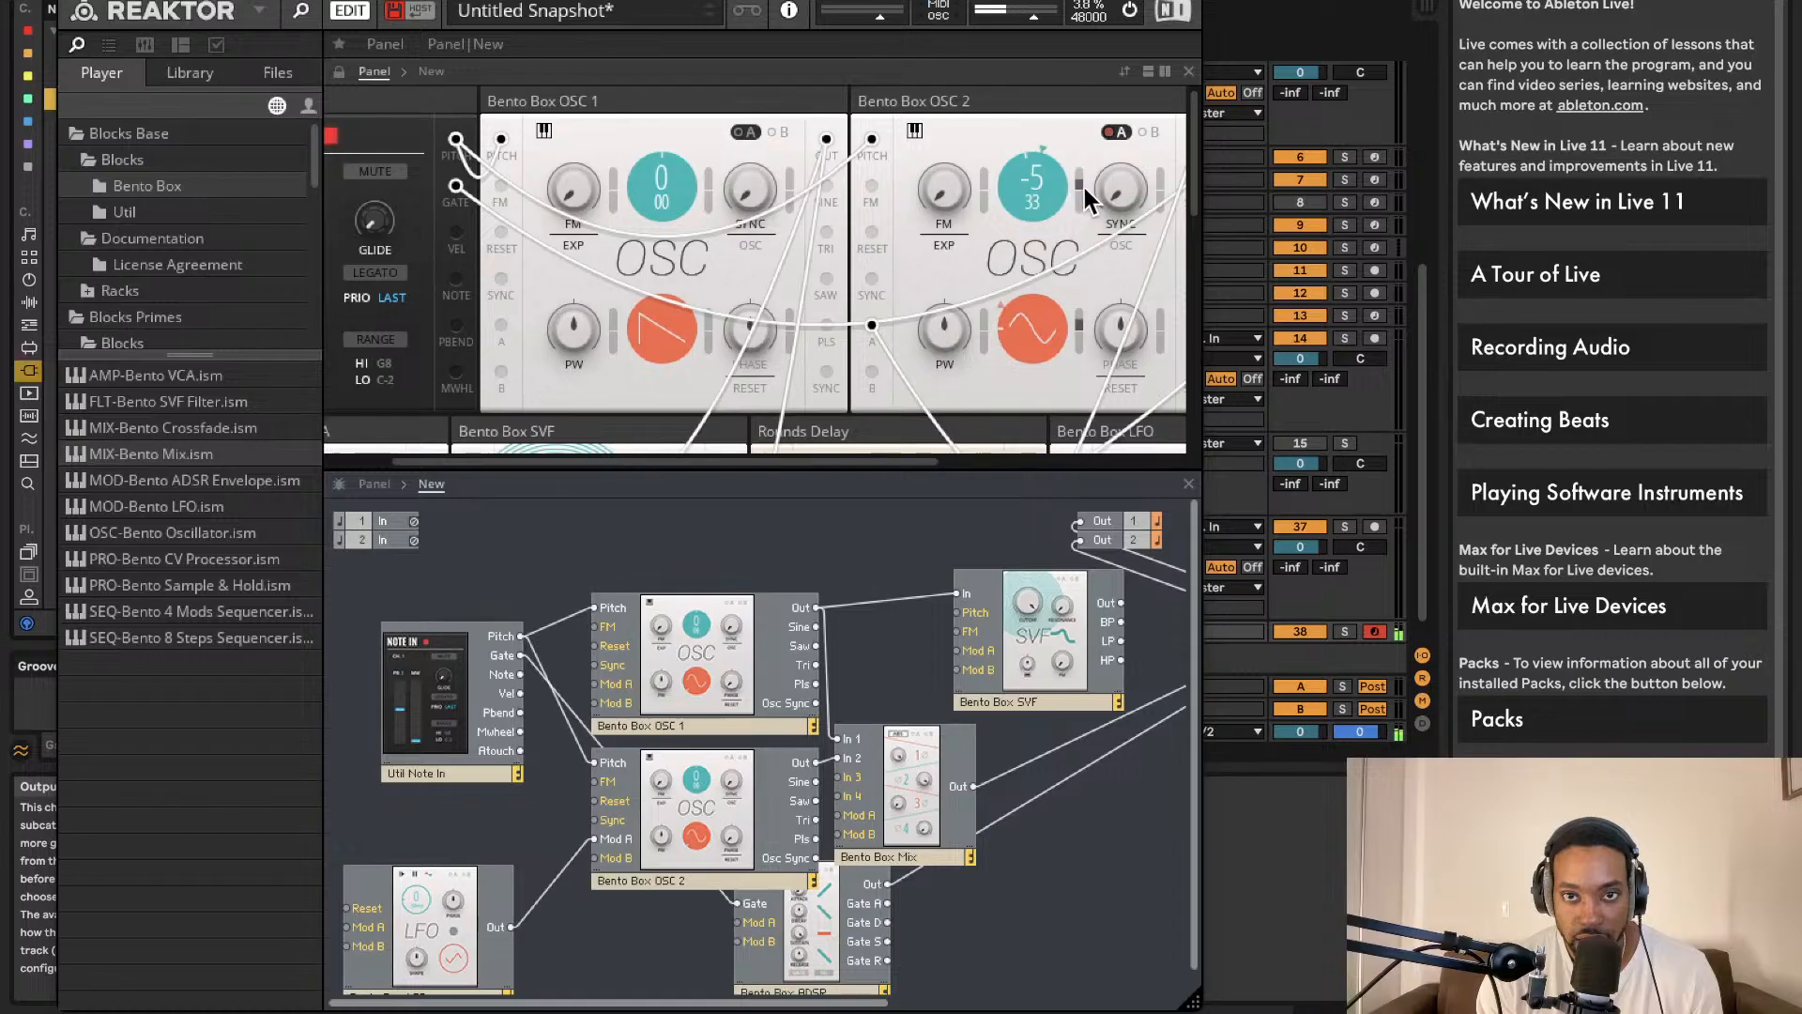
double_click(1052, 182)
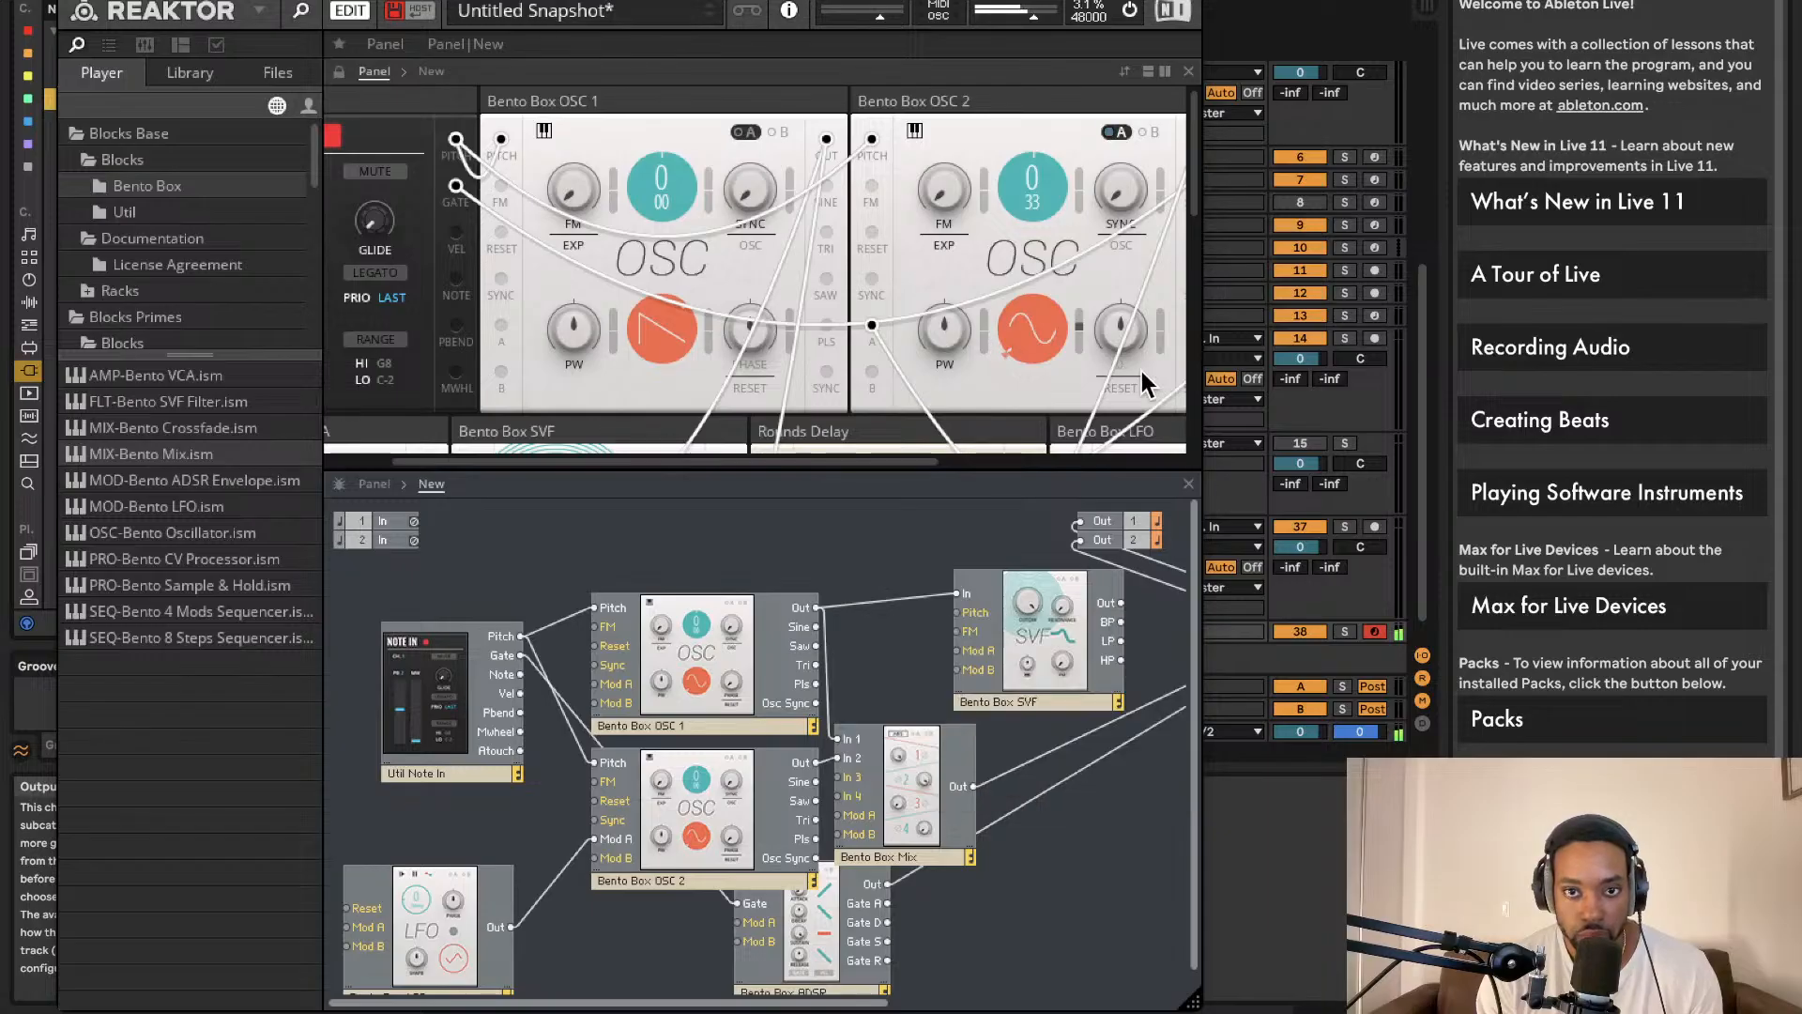
Step: Set the ADSR sustain to 51.6 and attack to 2.12 s, then close Reaktor
scroll(1142, 368, right, 2)
scroll(1062, 330, right, 5)
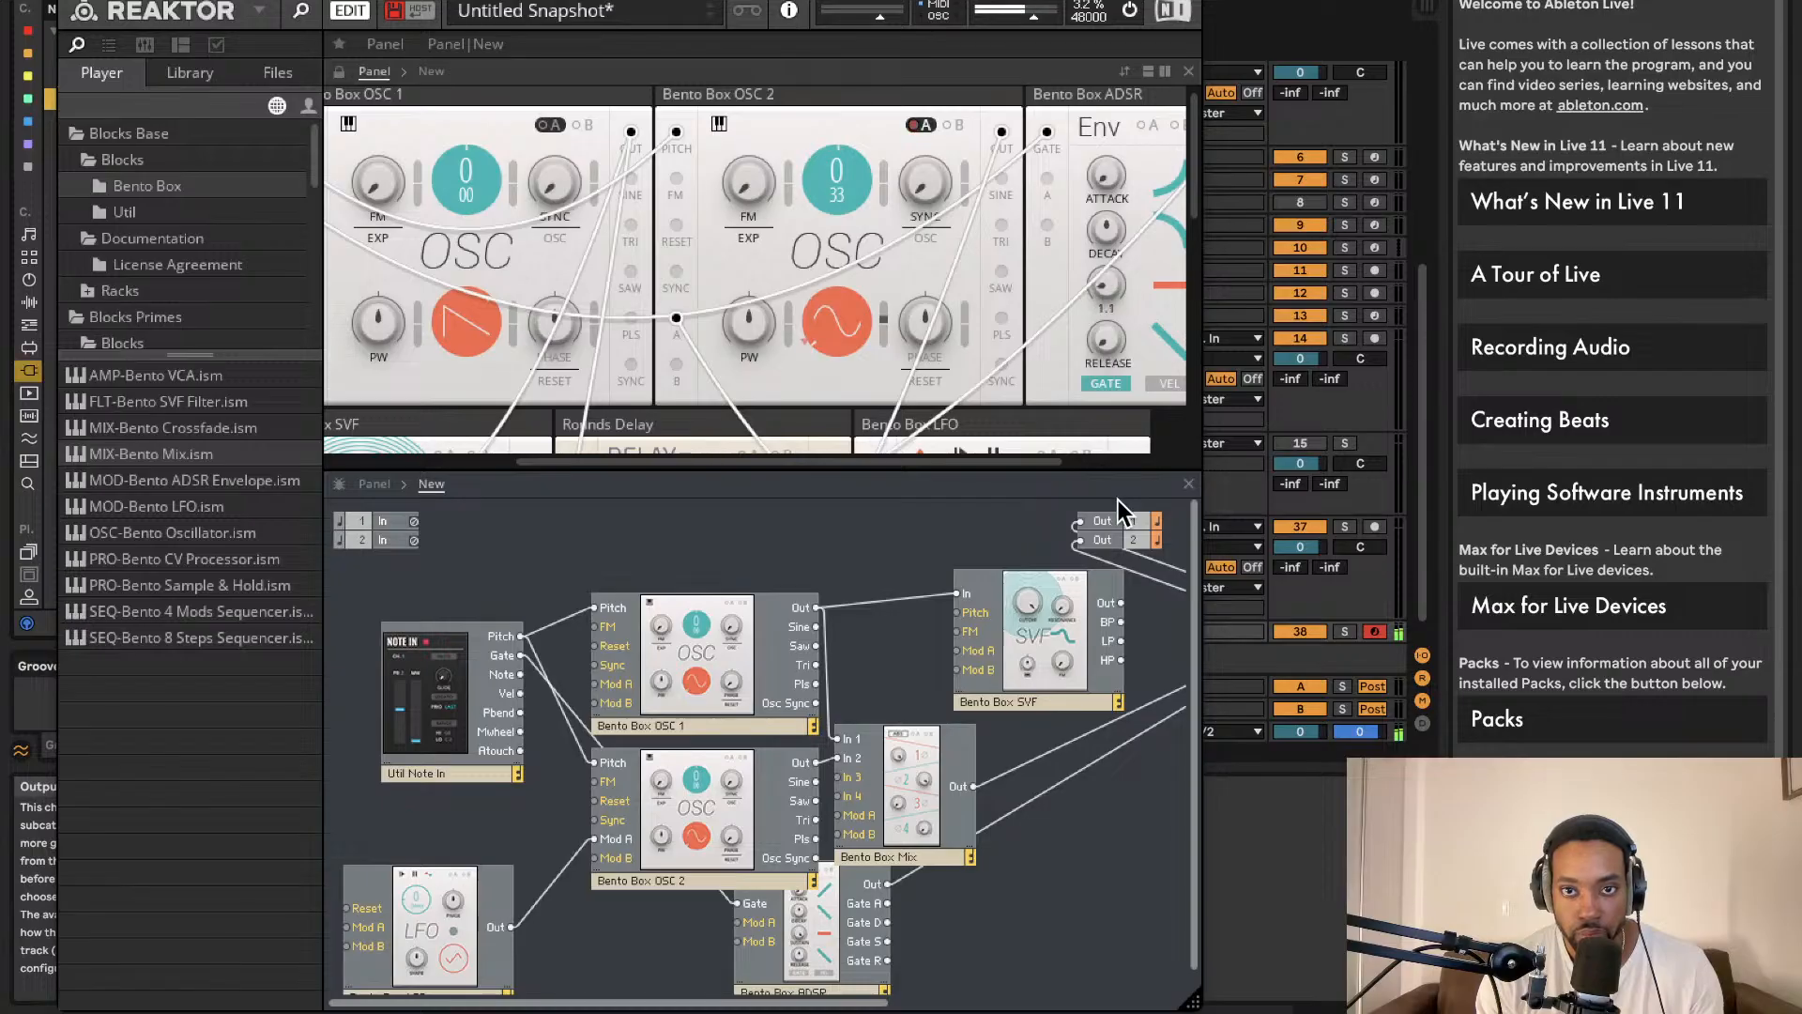
drag(1115, 445, 1106, 313)
drag(1106, 104, 1108, 0)
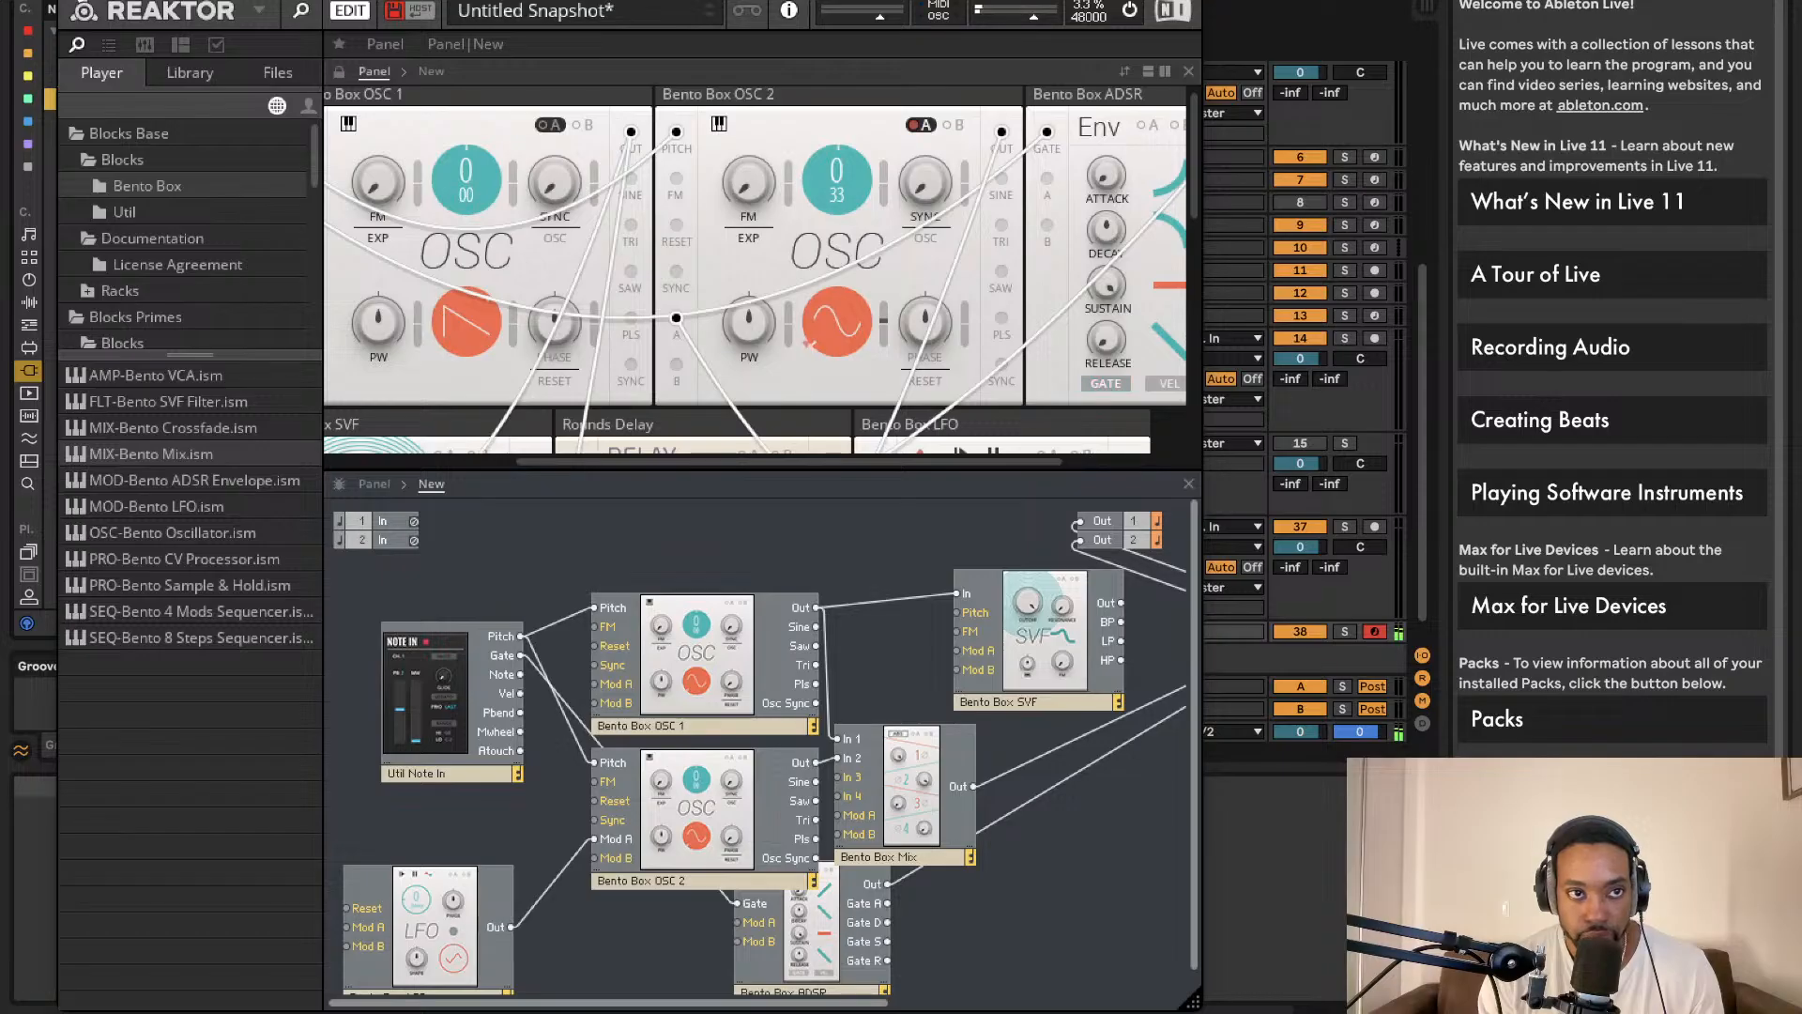
click(71, 1)
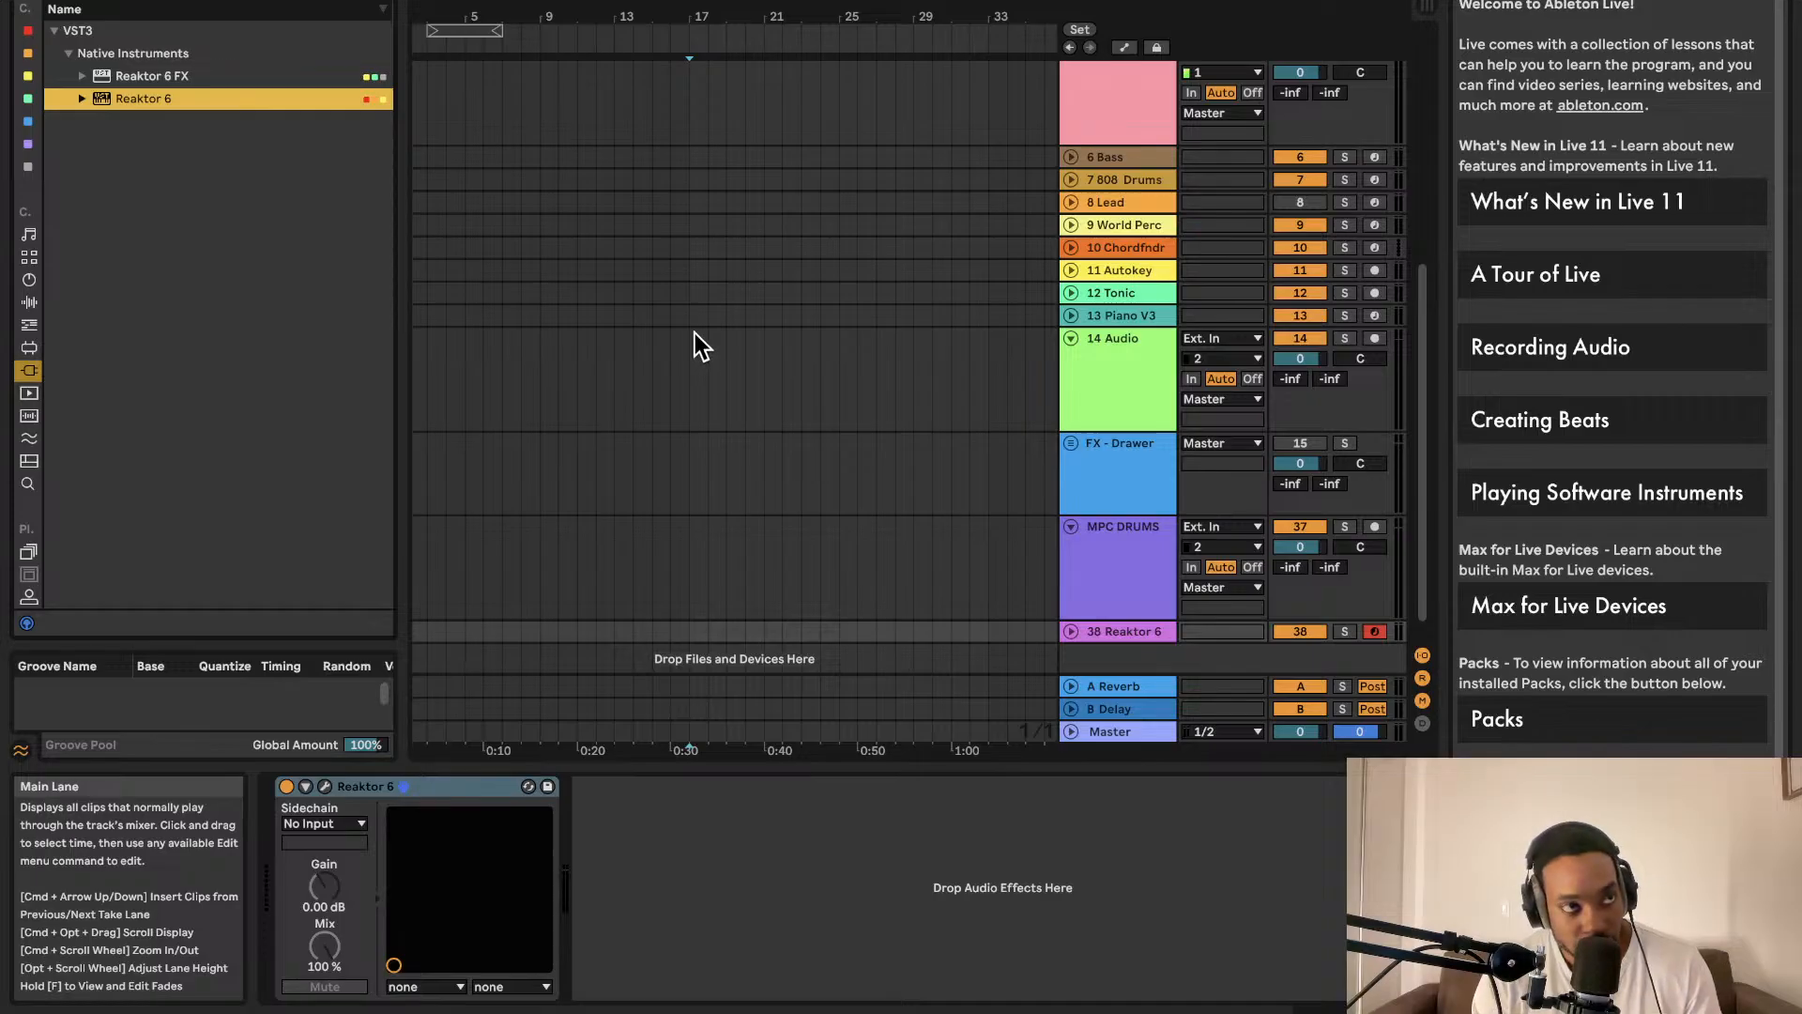
Step: Show the Reaktor 6 plug-in window again from the device's wrench button
click(324, 784)
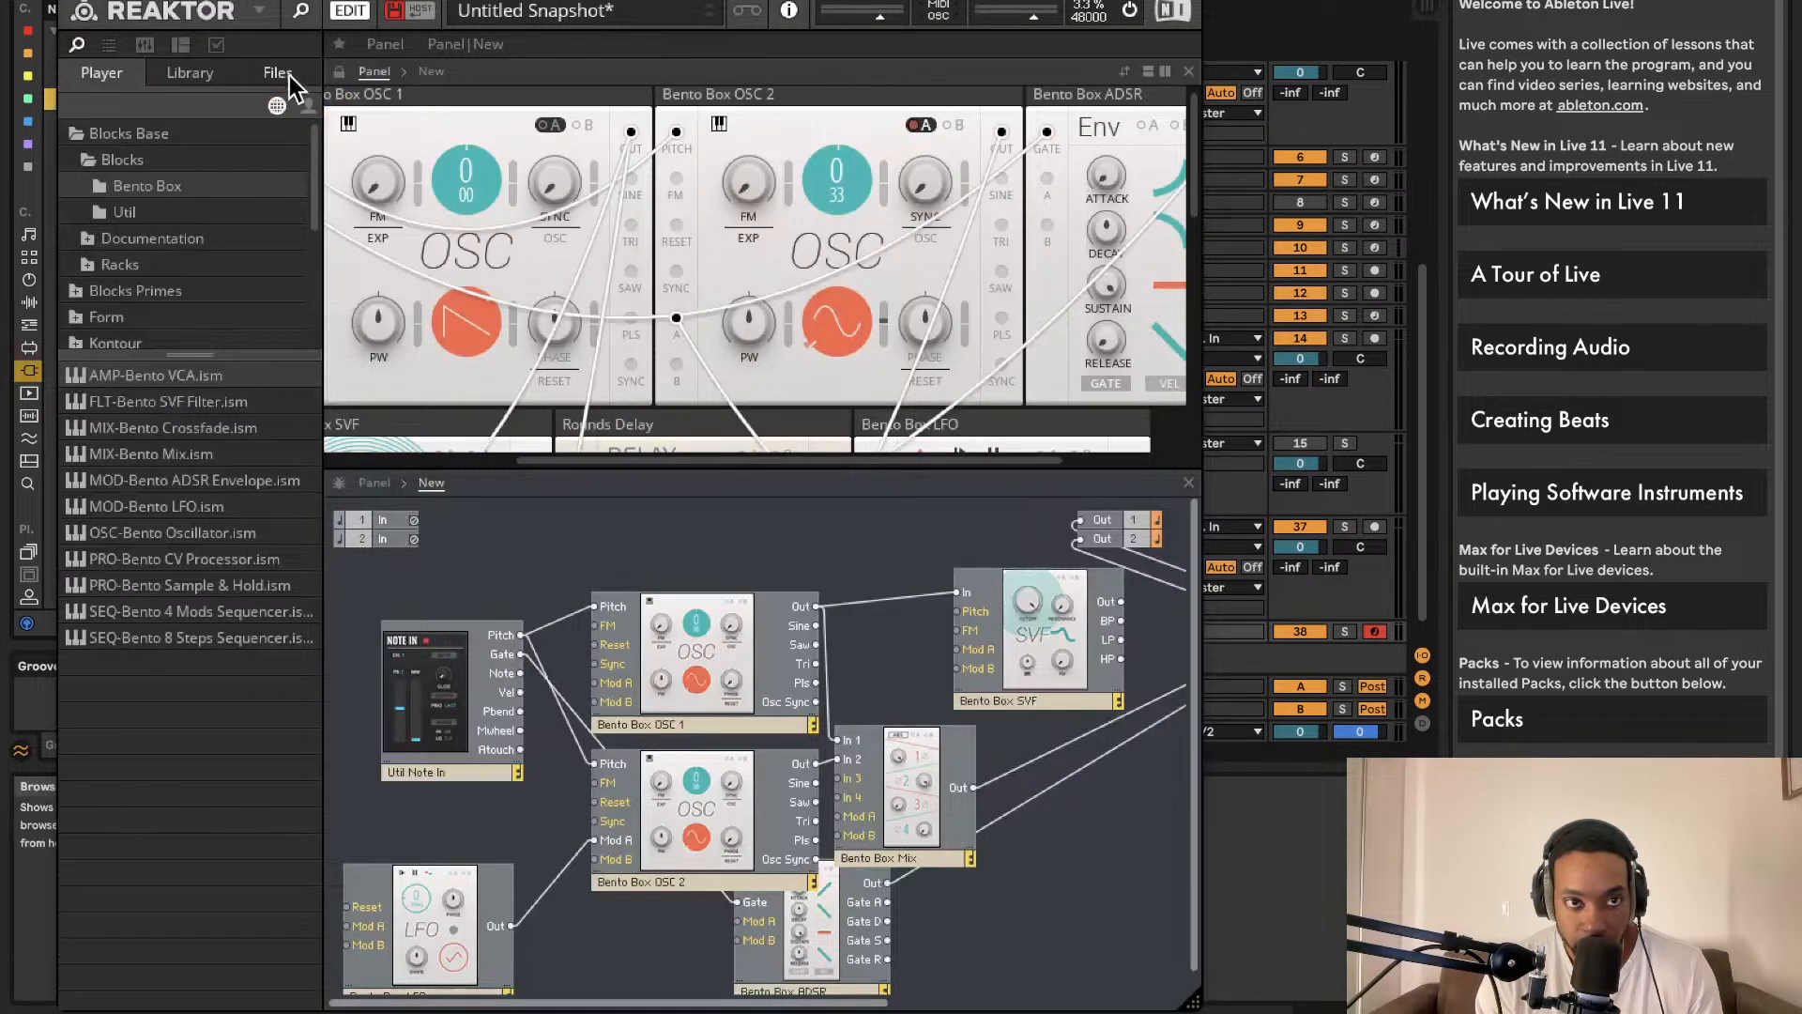
Step: Save the Reaktor ensemble under the new name buzzsawLS
click(261, 10)
mouse_move(326, 49)
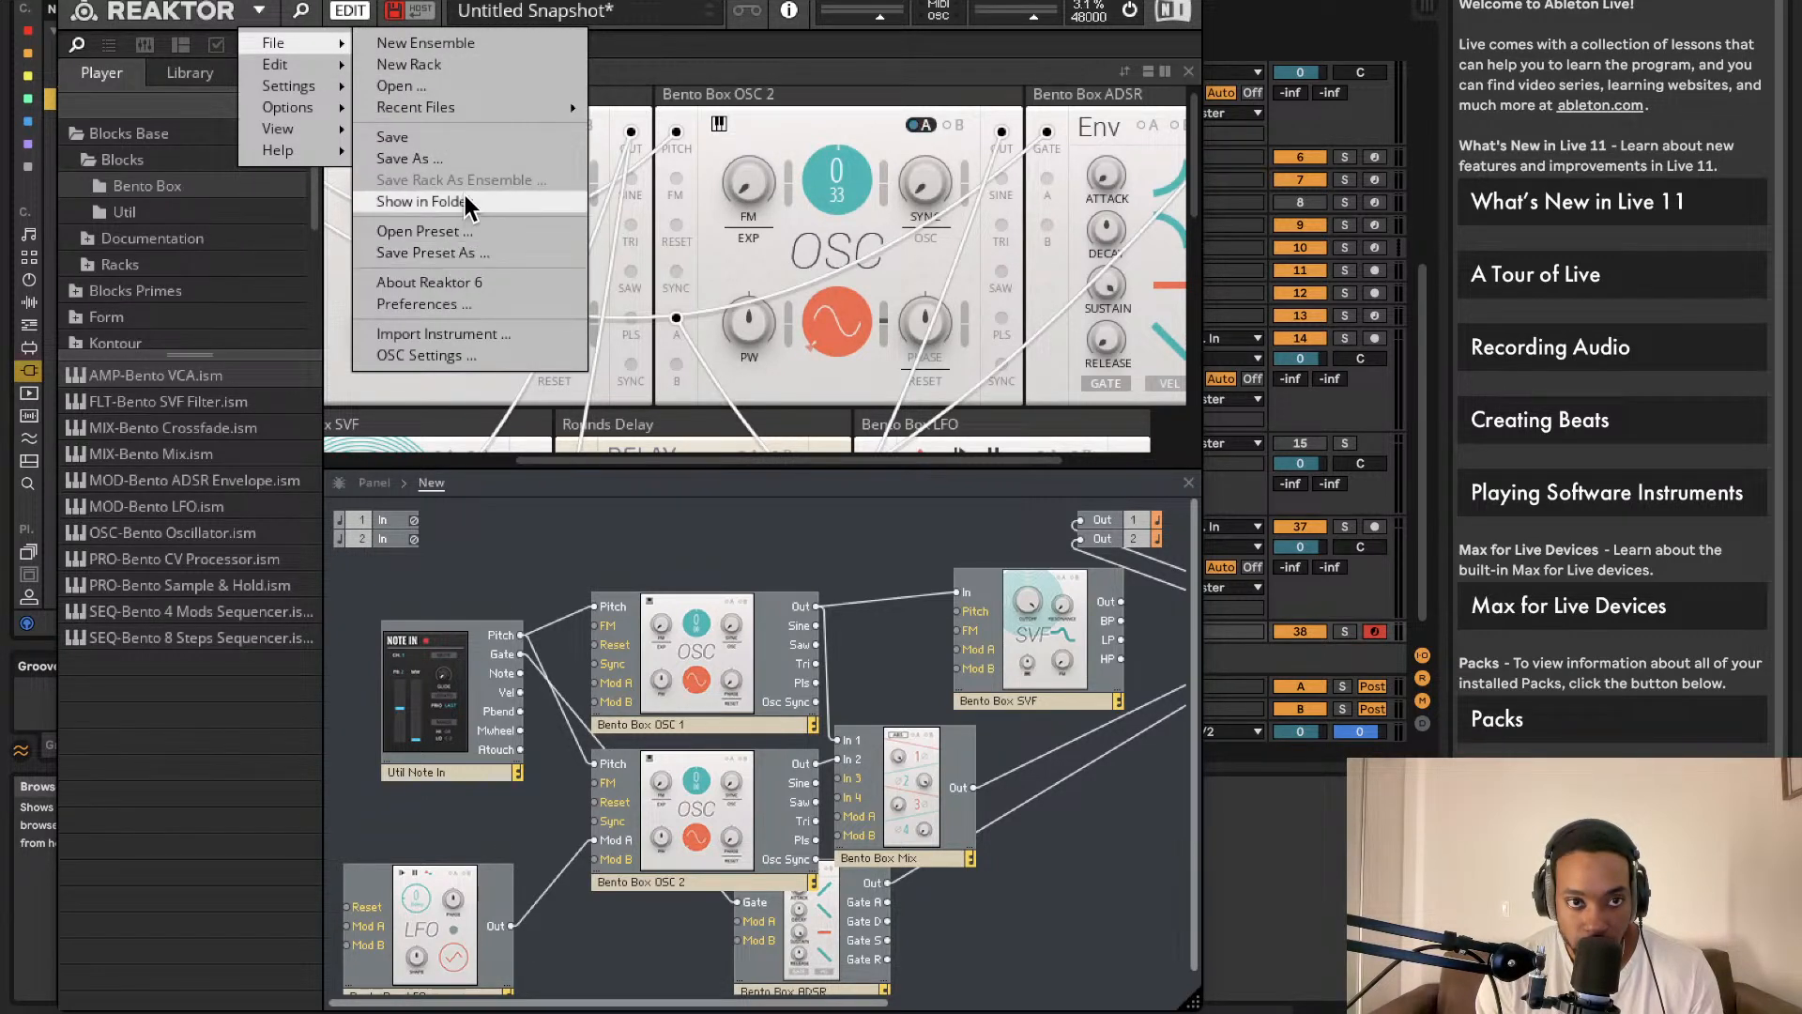
click(448, 159)
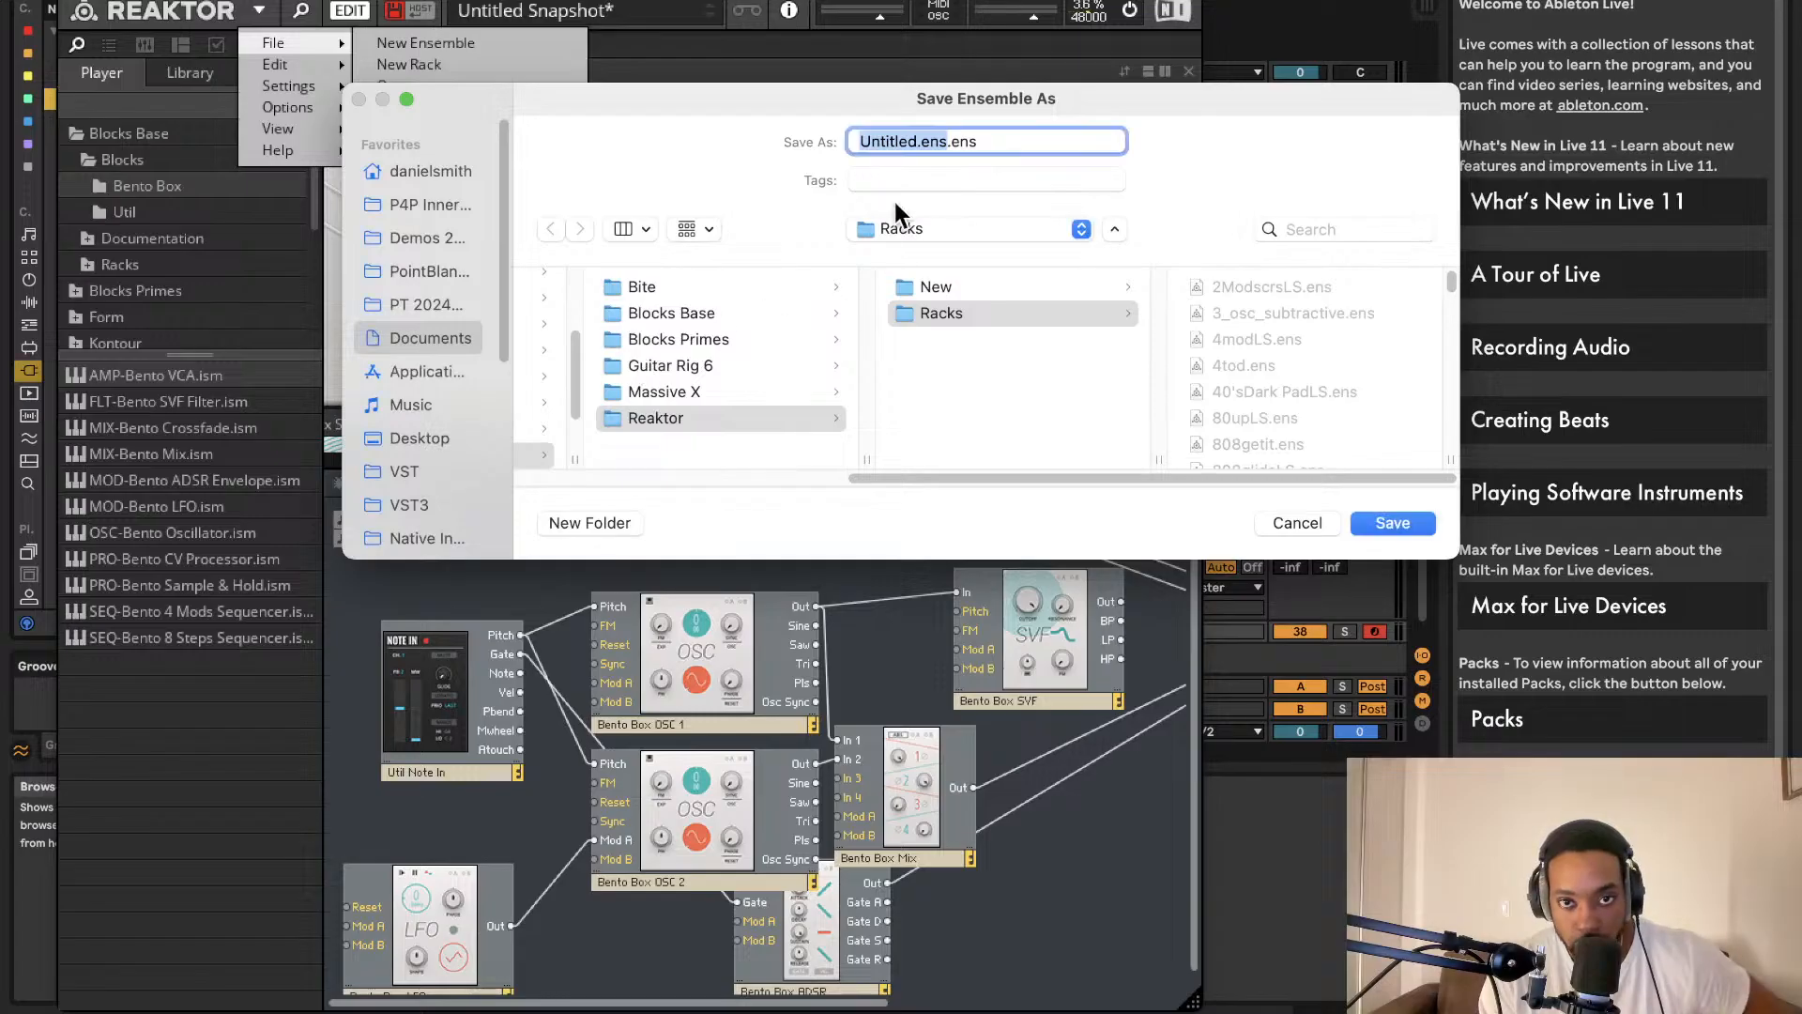
key(BackSpace)
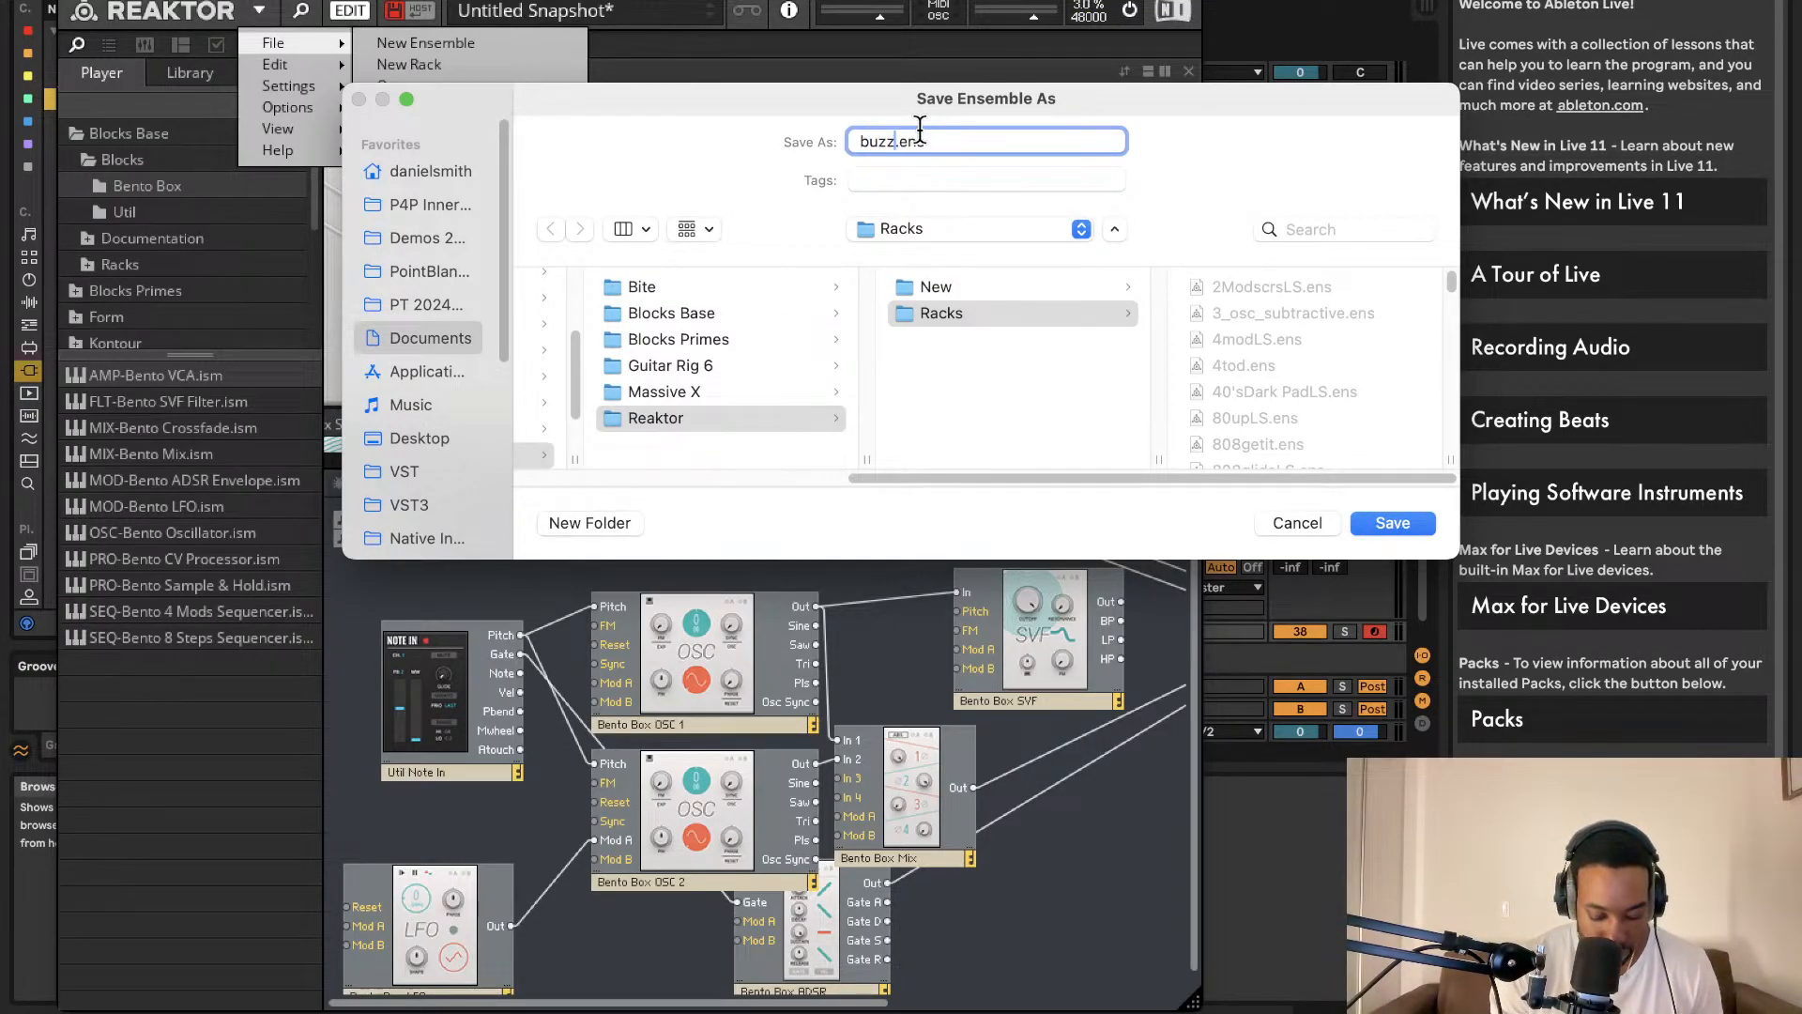
text(buzzsawLS)
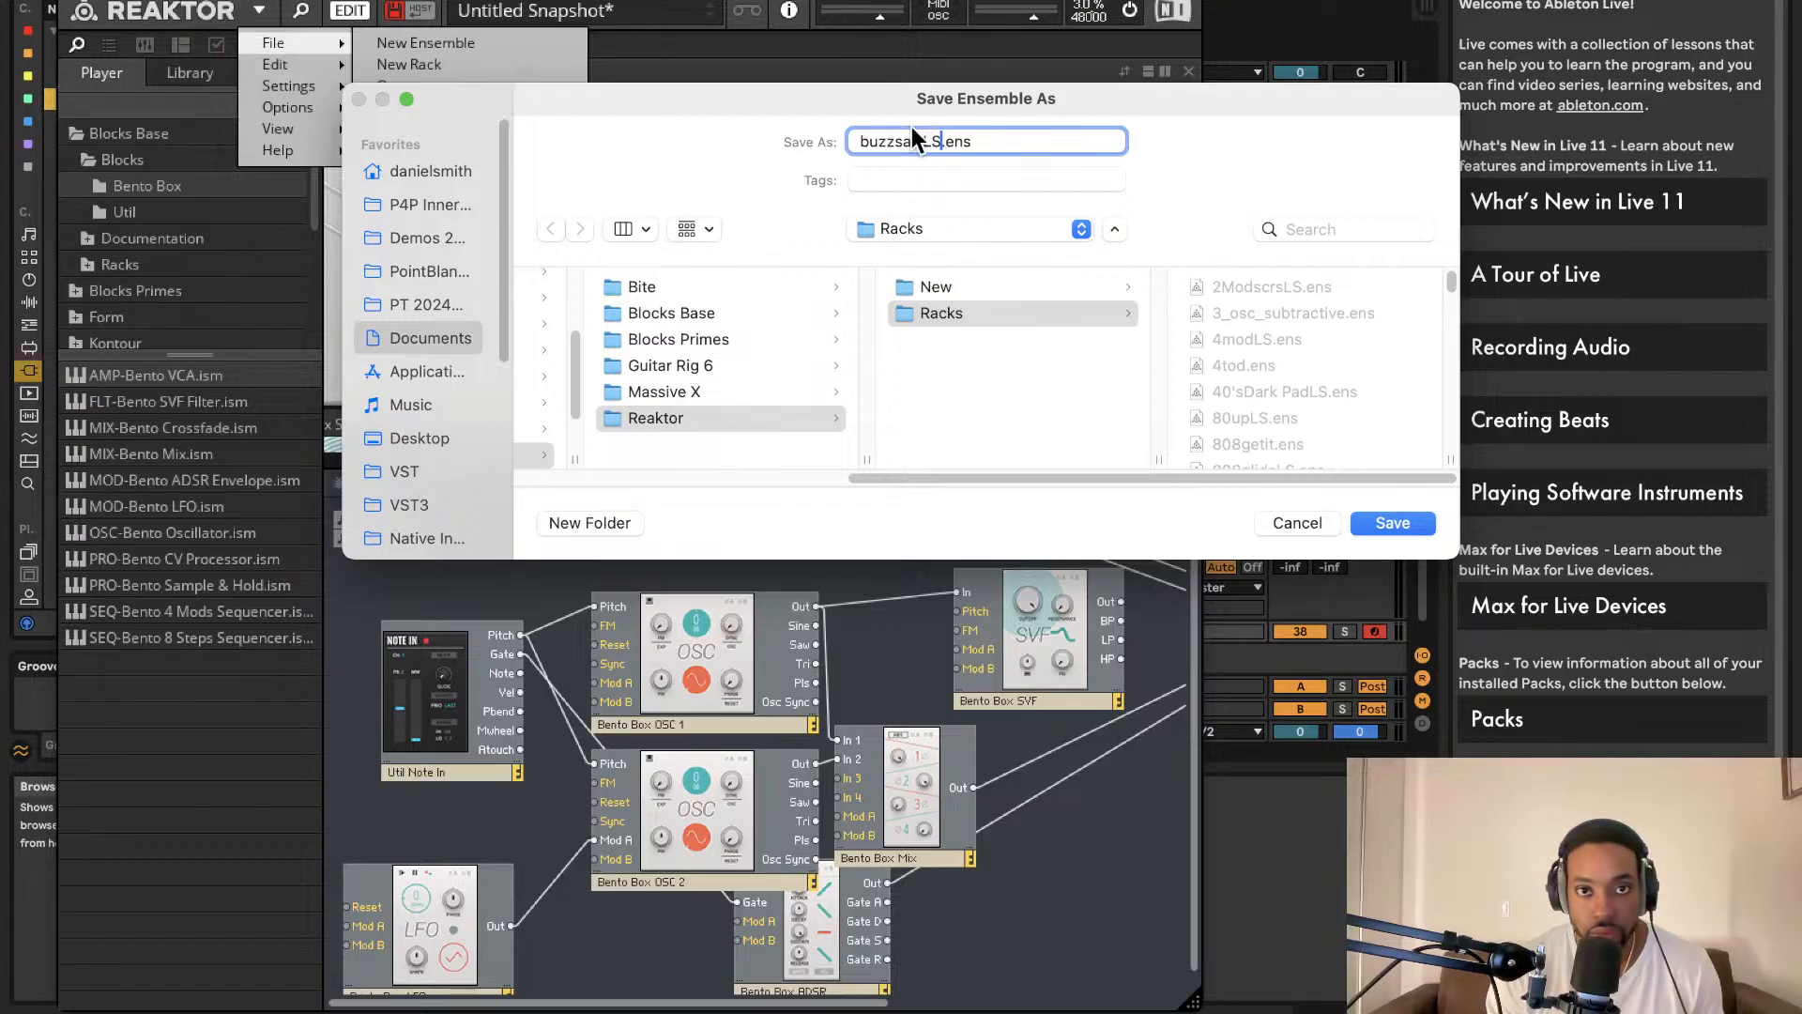
click(1419, 525)
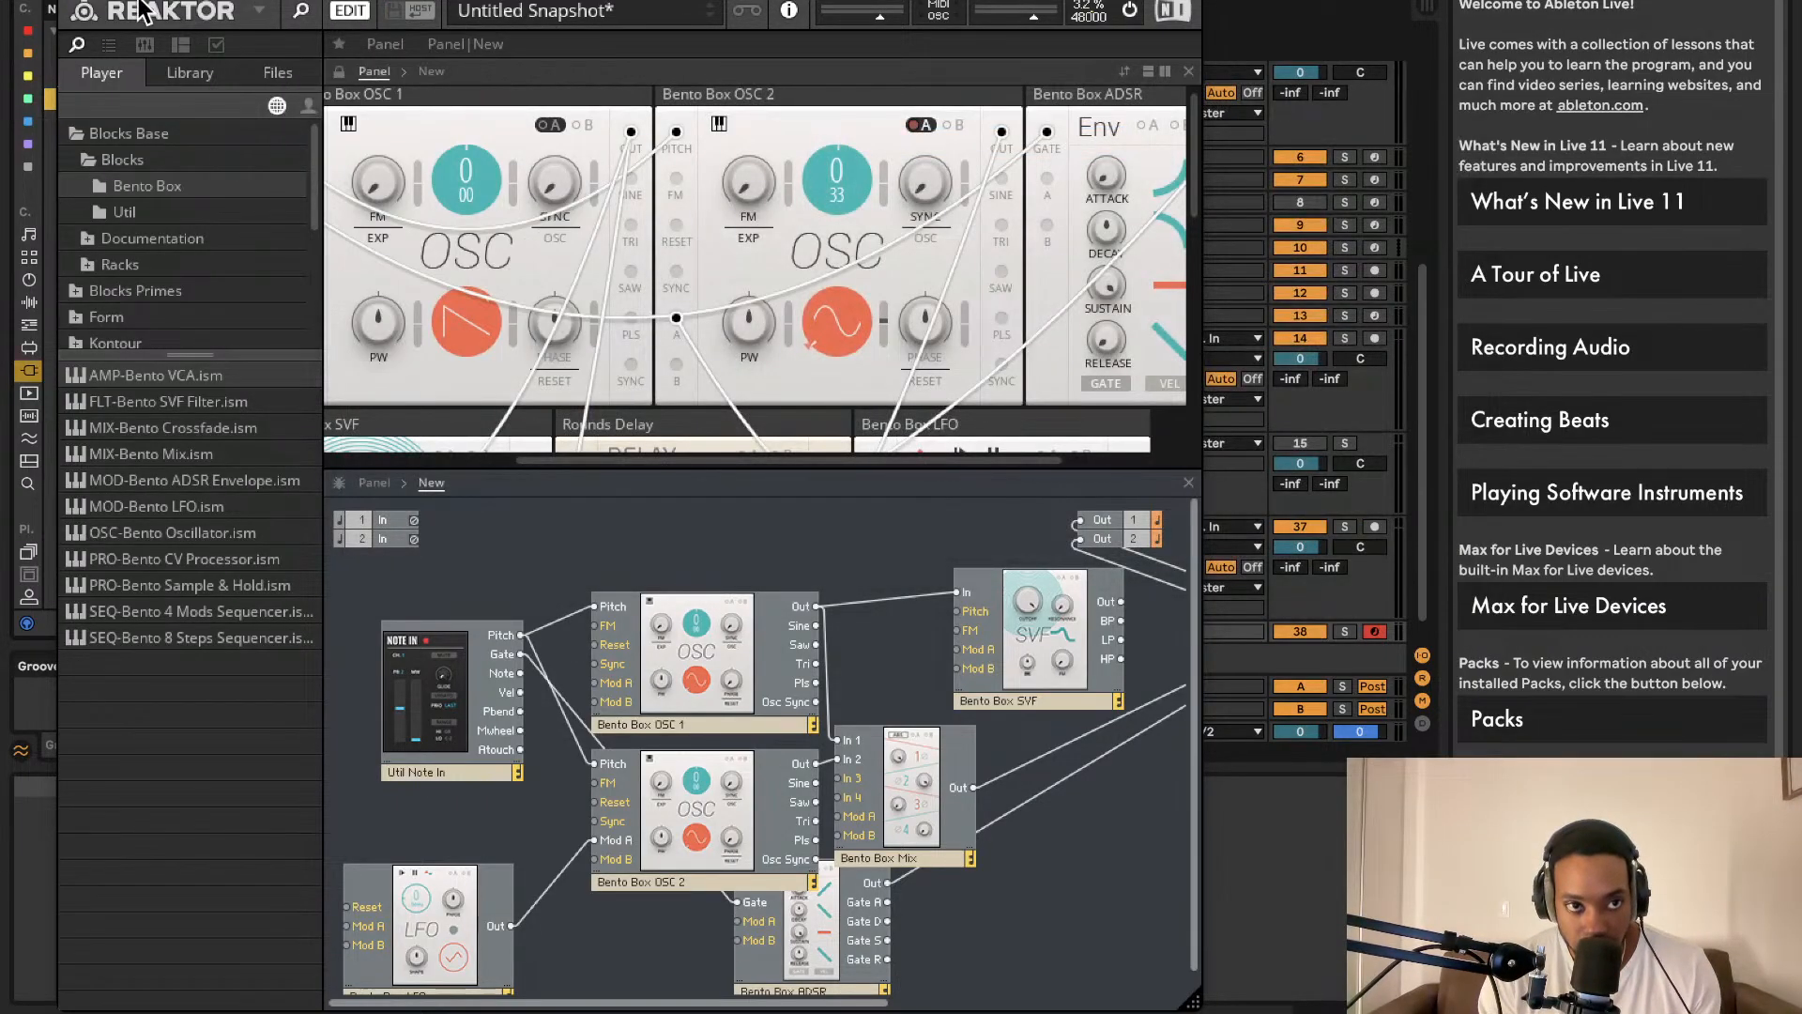
Step: Unfold the 38 Reaktor 6 track and reopen its plug-in window
click(73, 2)
drag(781, 544, 857, 549)
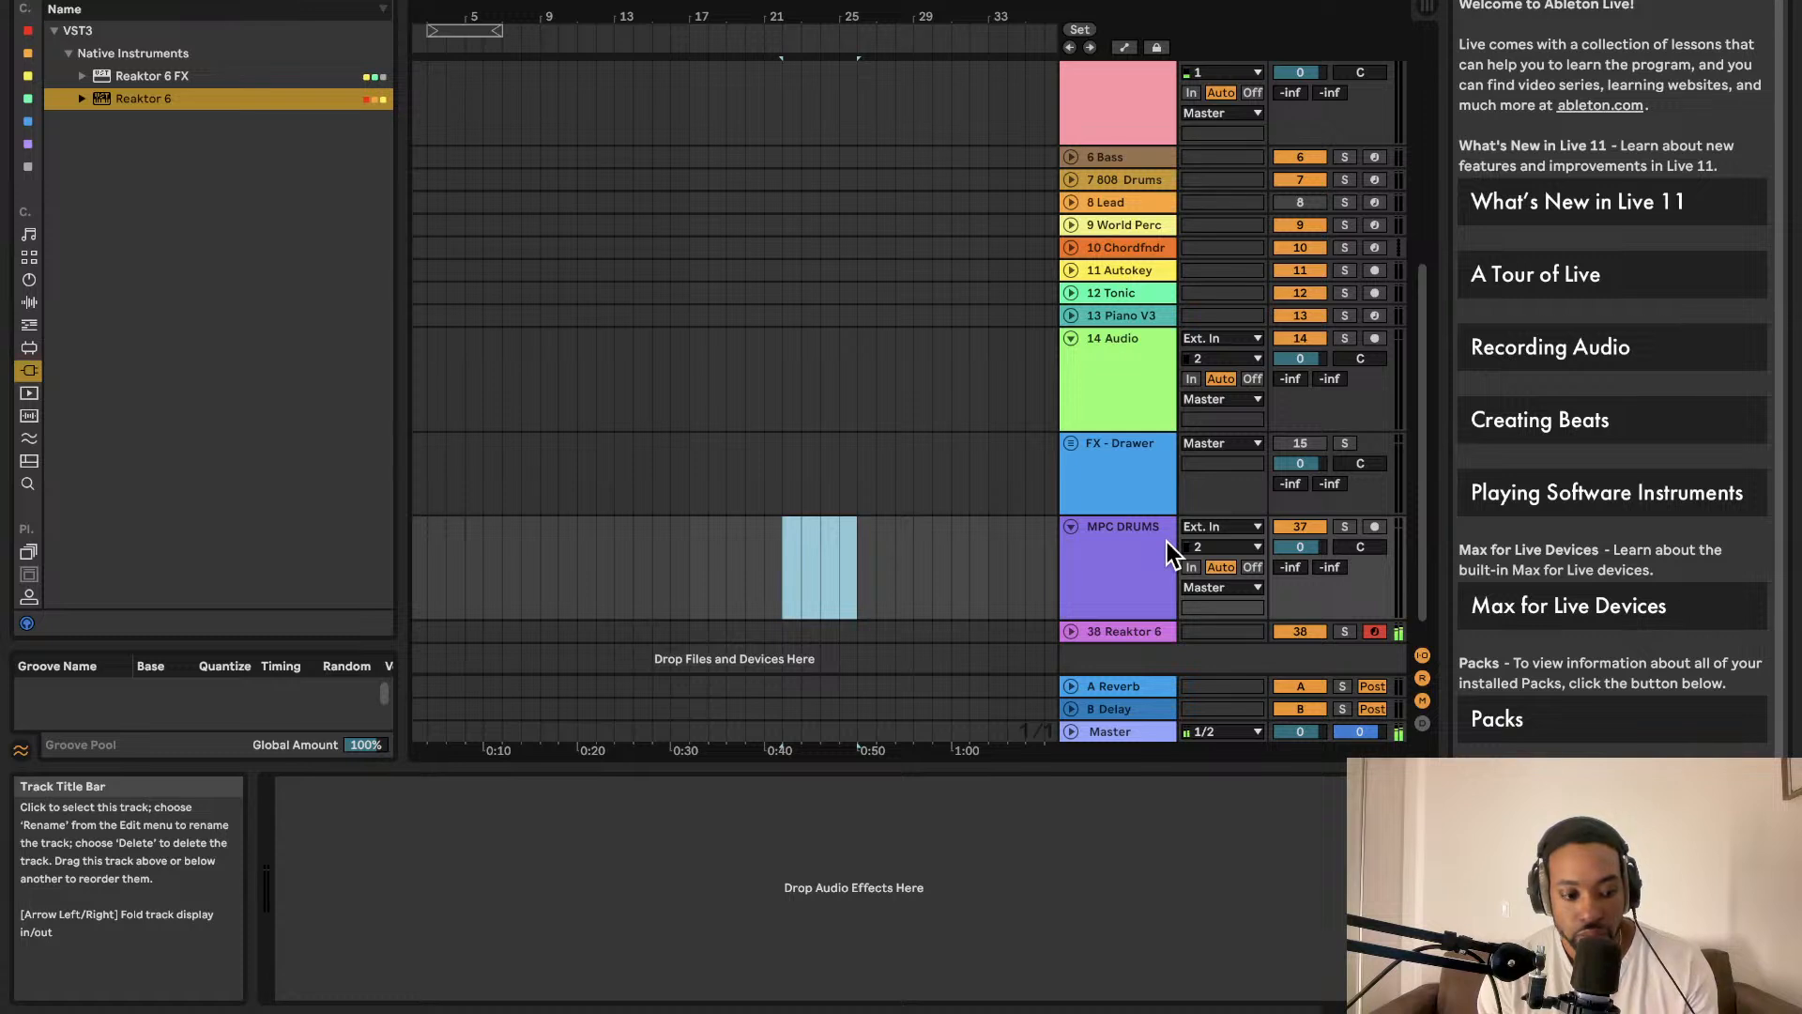
click(1142, 582)
scroll(1117, 488, down, 1)
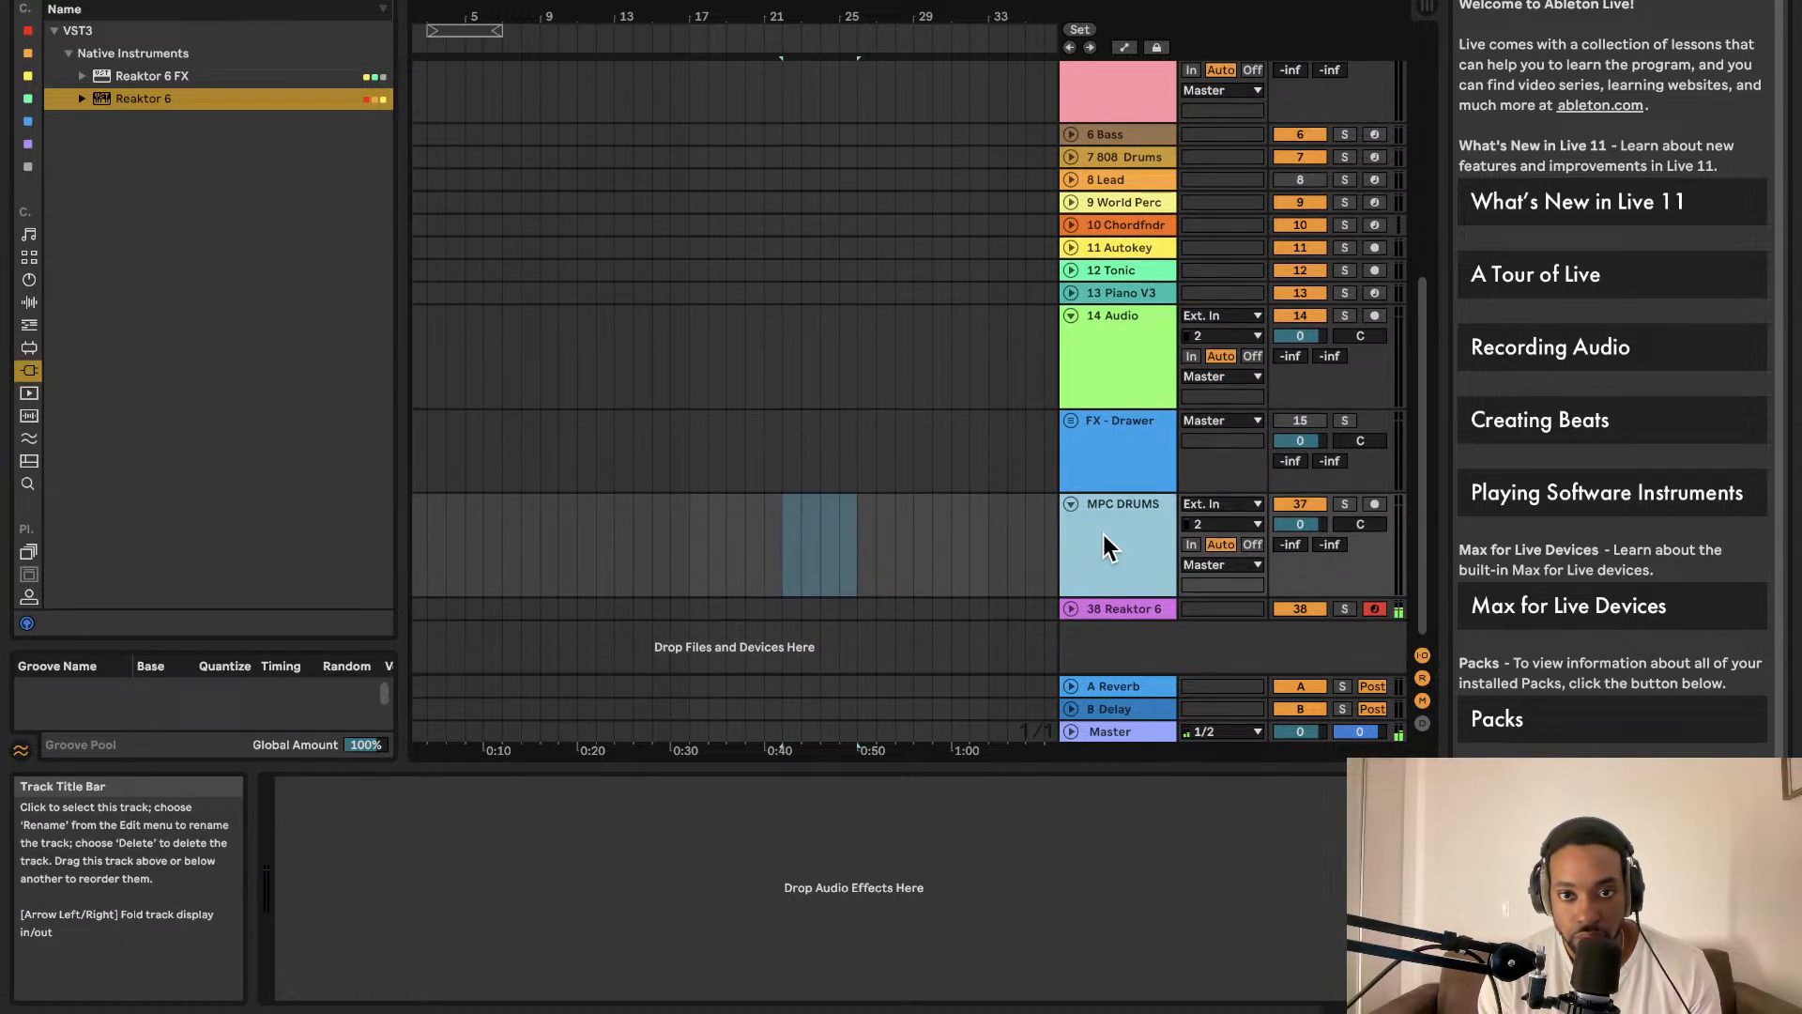
click(1068, 606)
click(1162, 647)
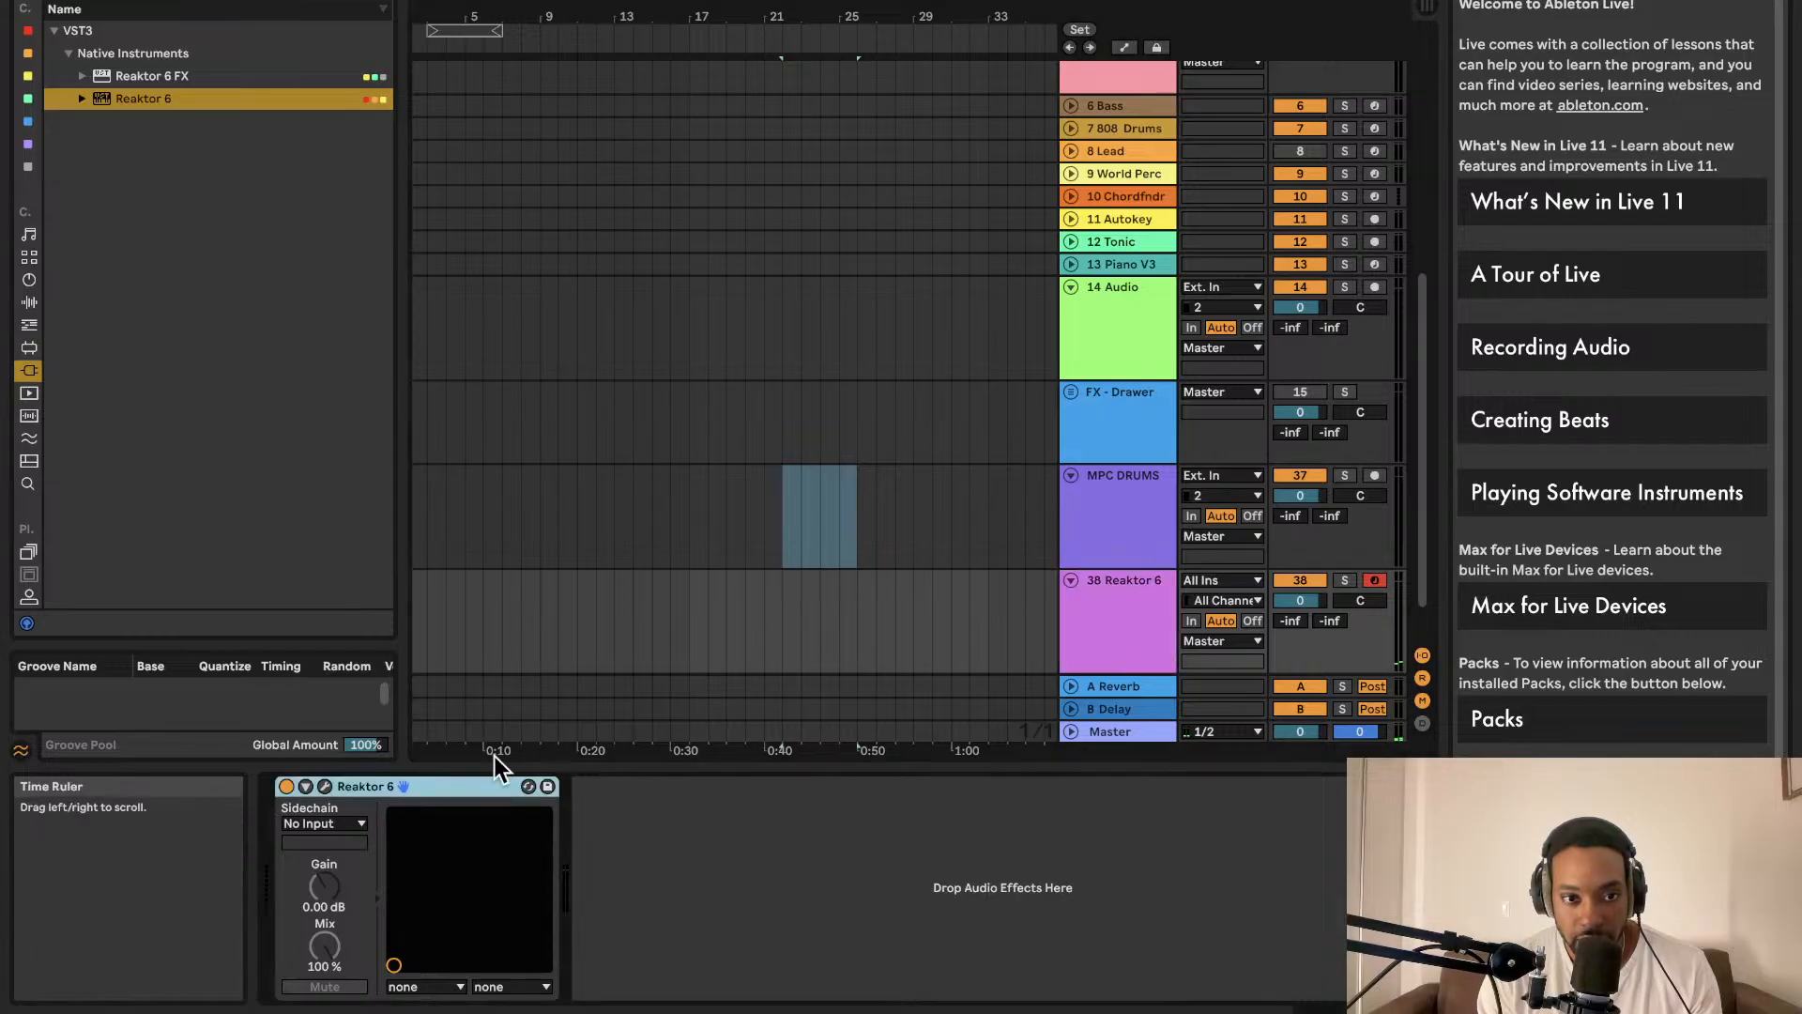
click(323, 785)
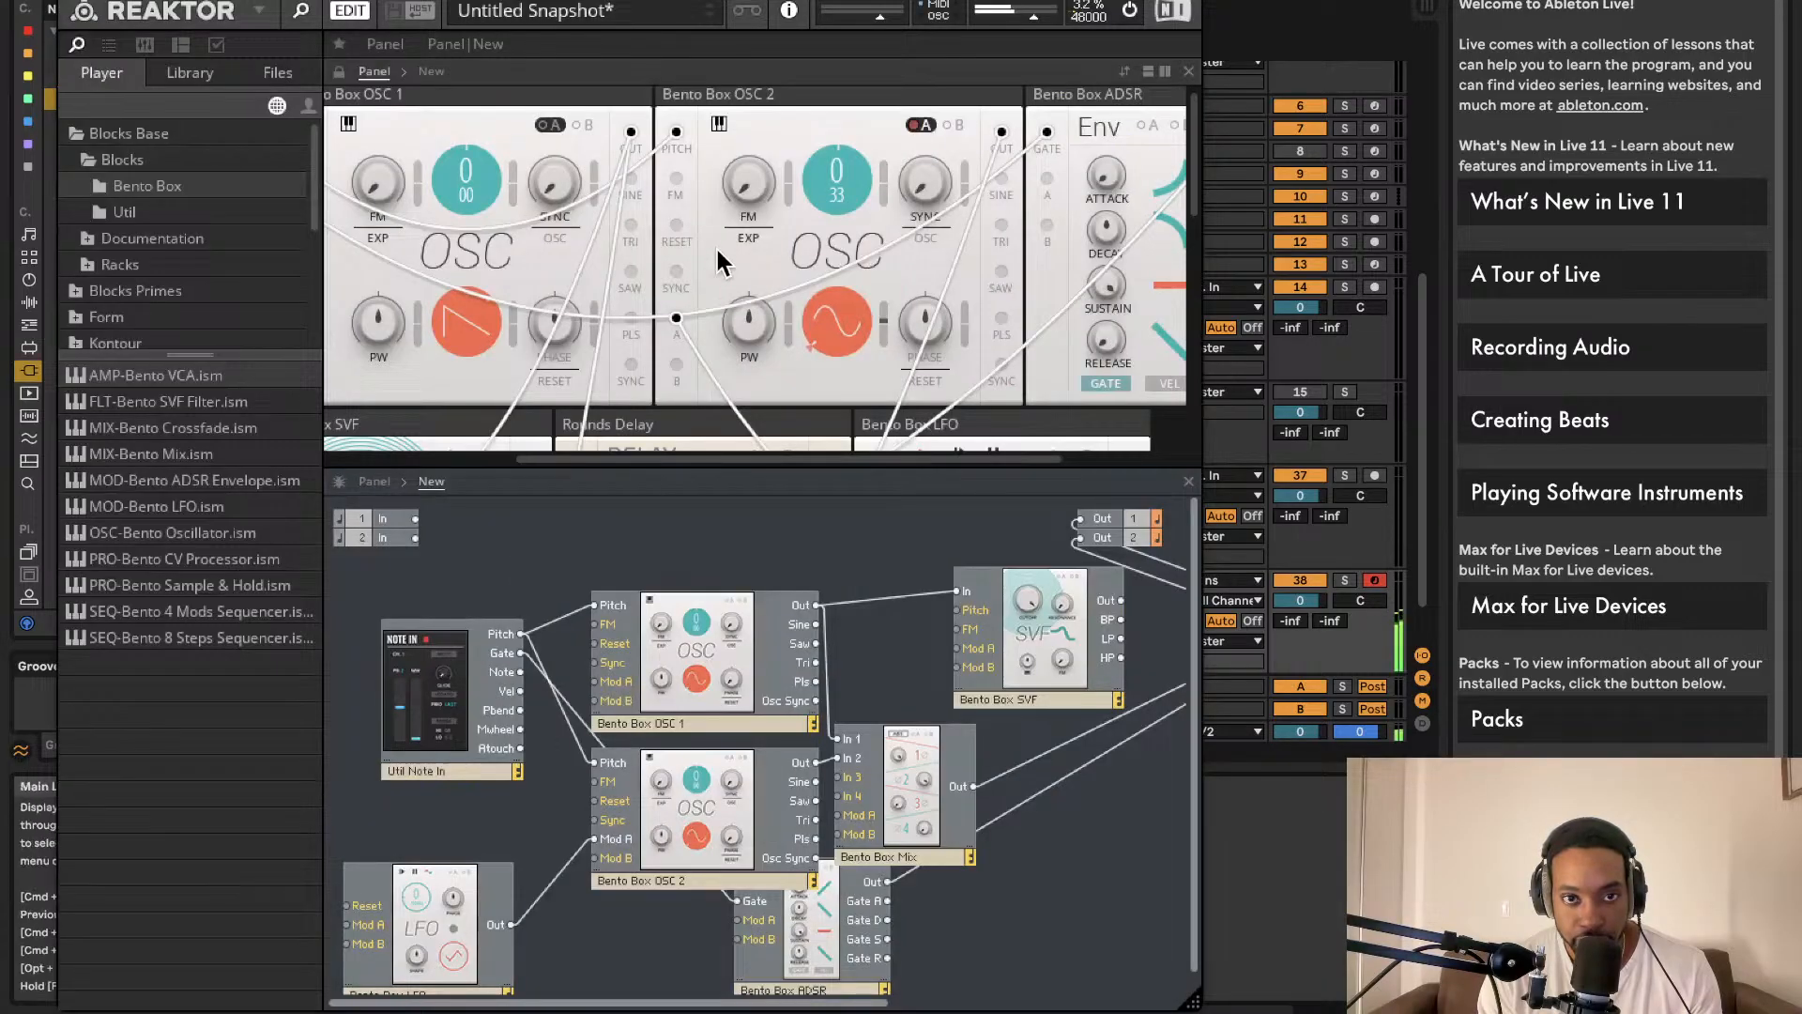
Step: Switch OSC 1 from saw to sine and scroll through the panel to review the modules
click(490, 327)
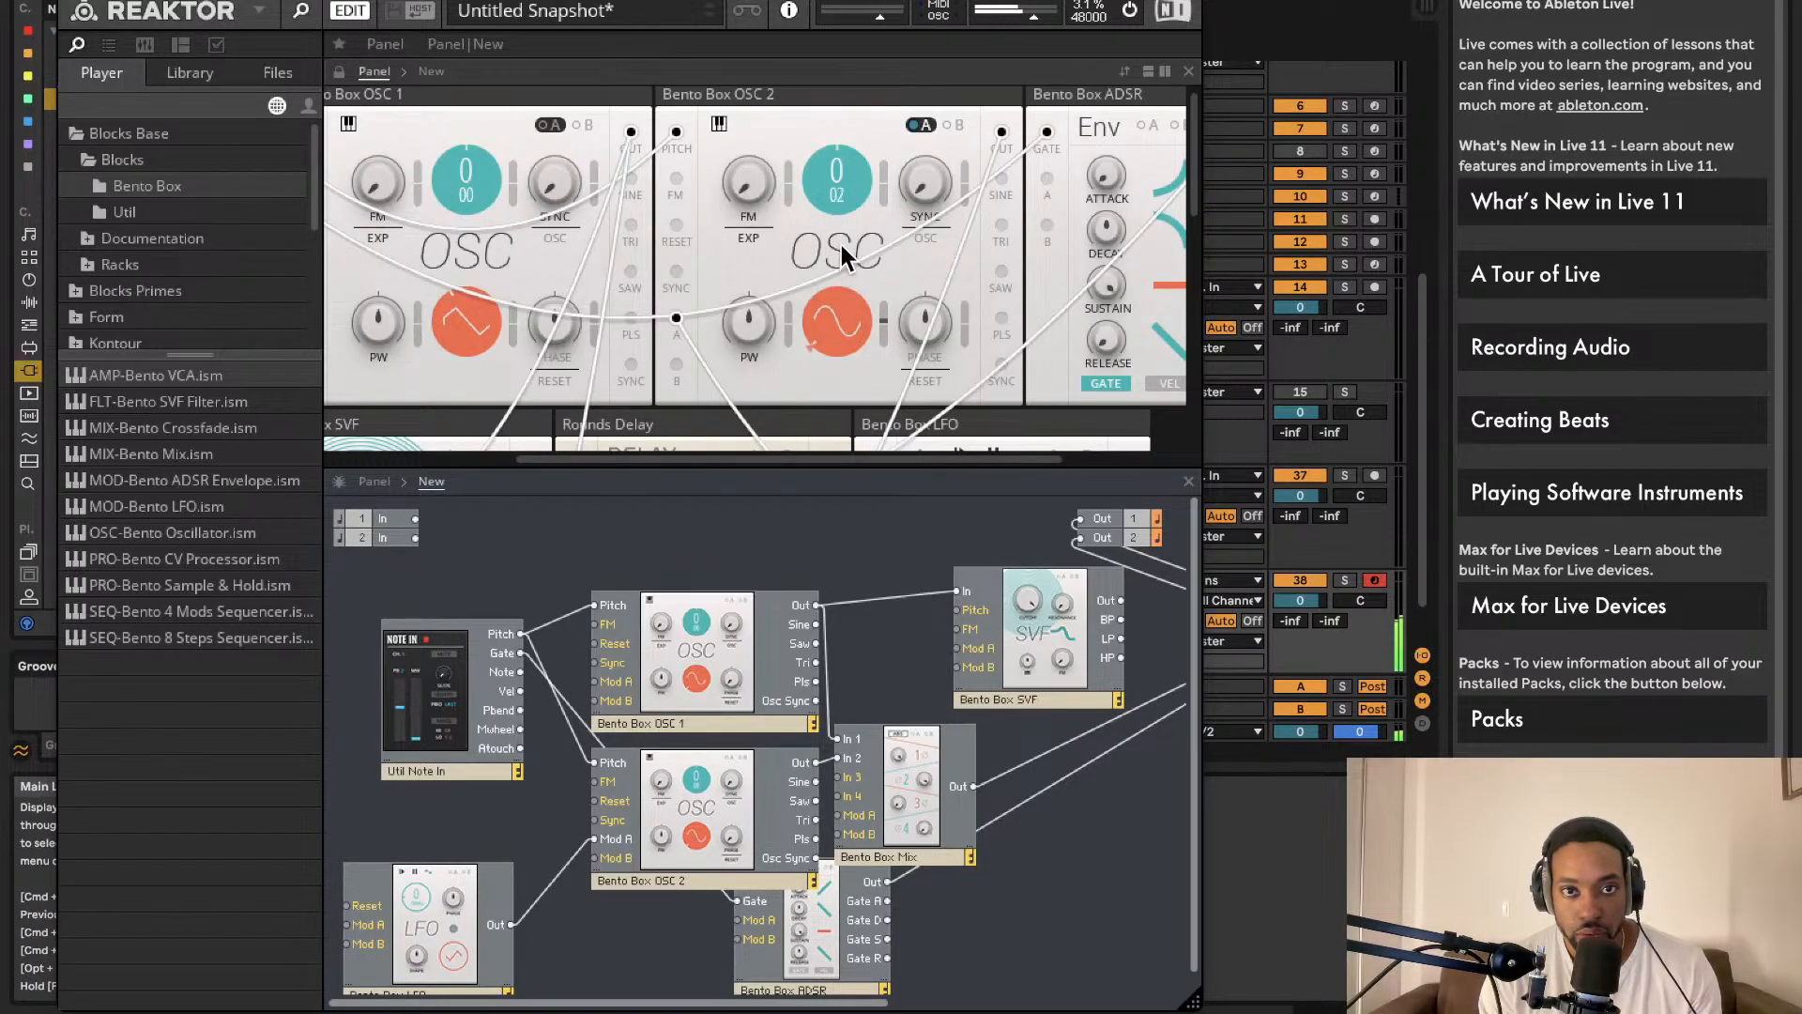
scroll(854, 202, down, 3)
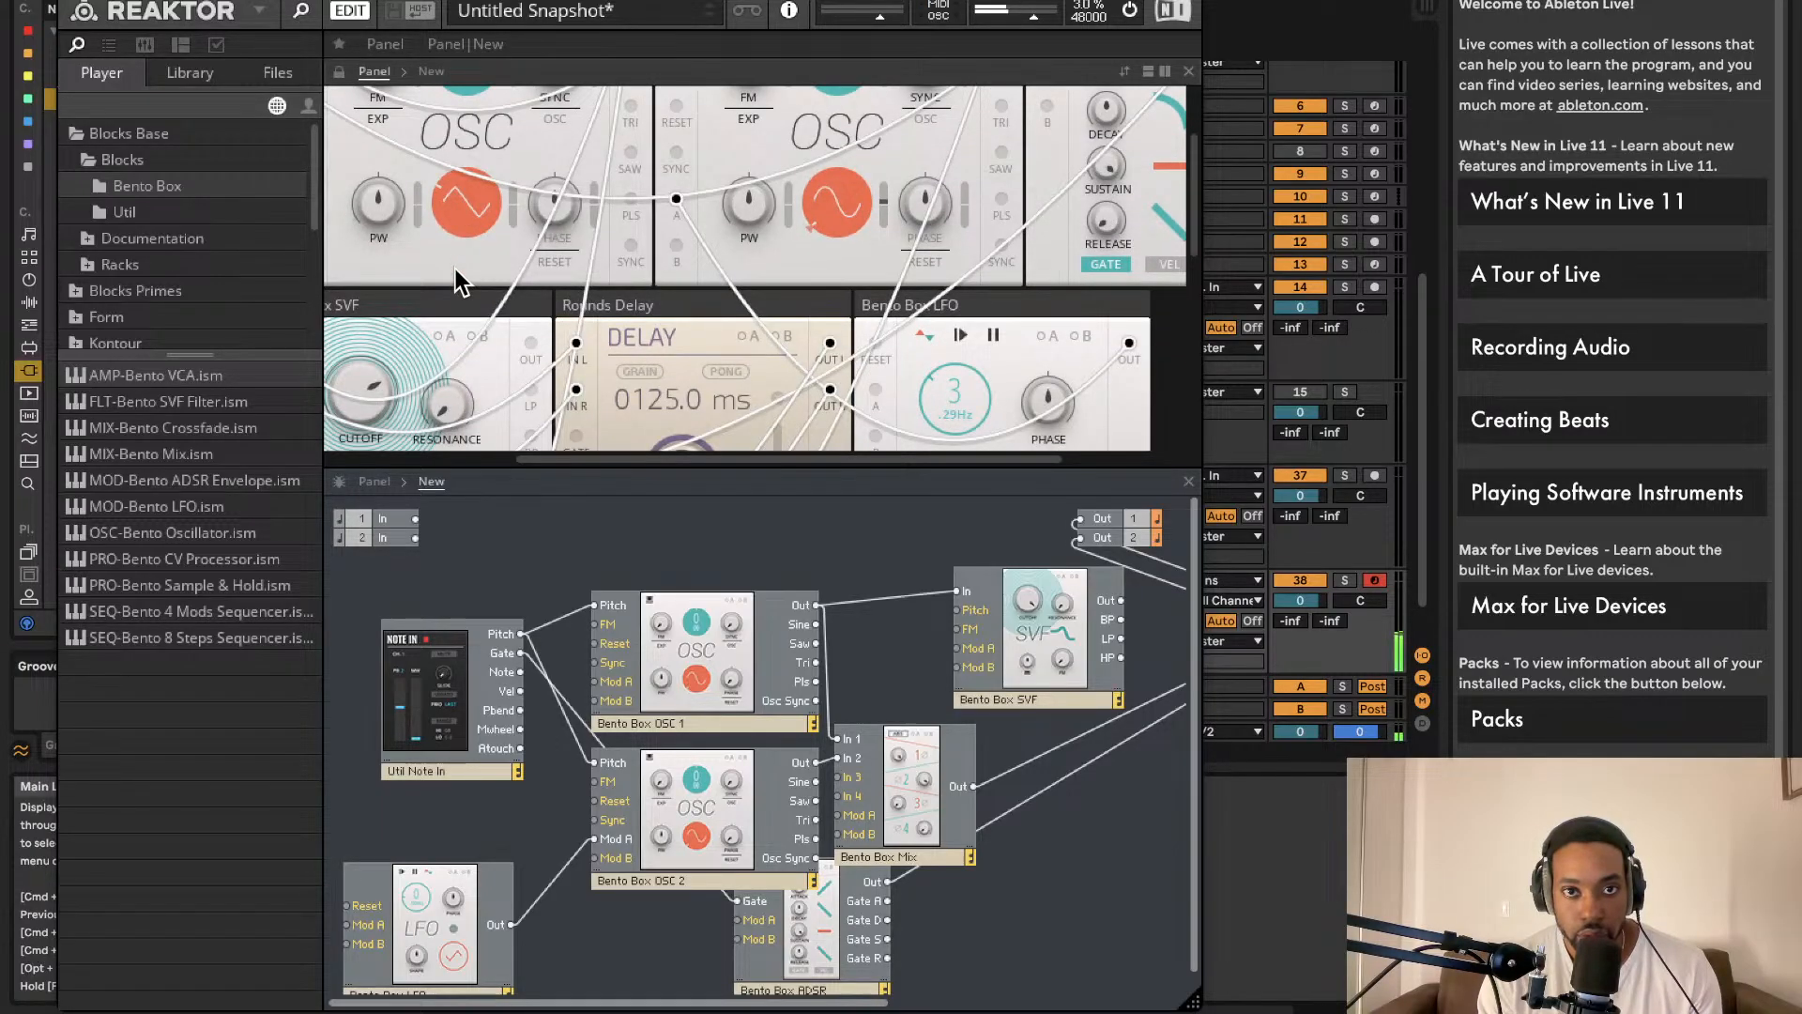
scroll(845, 197, up, 3)
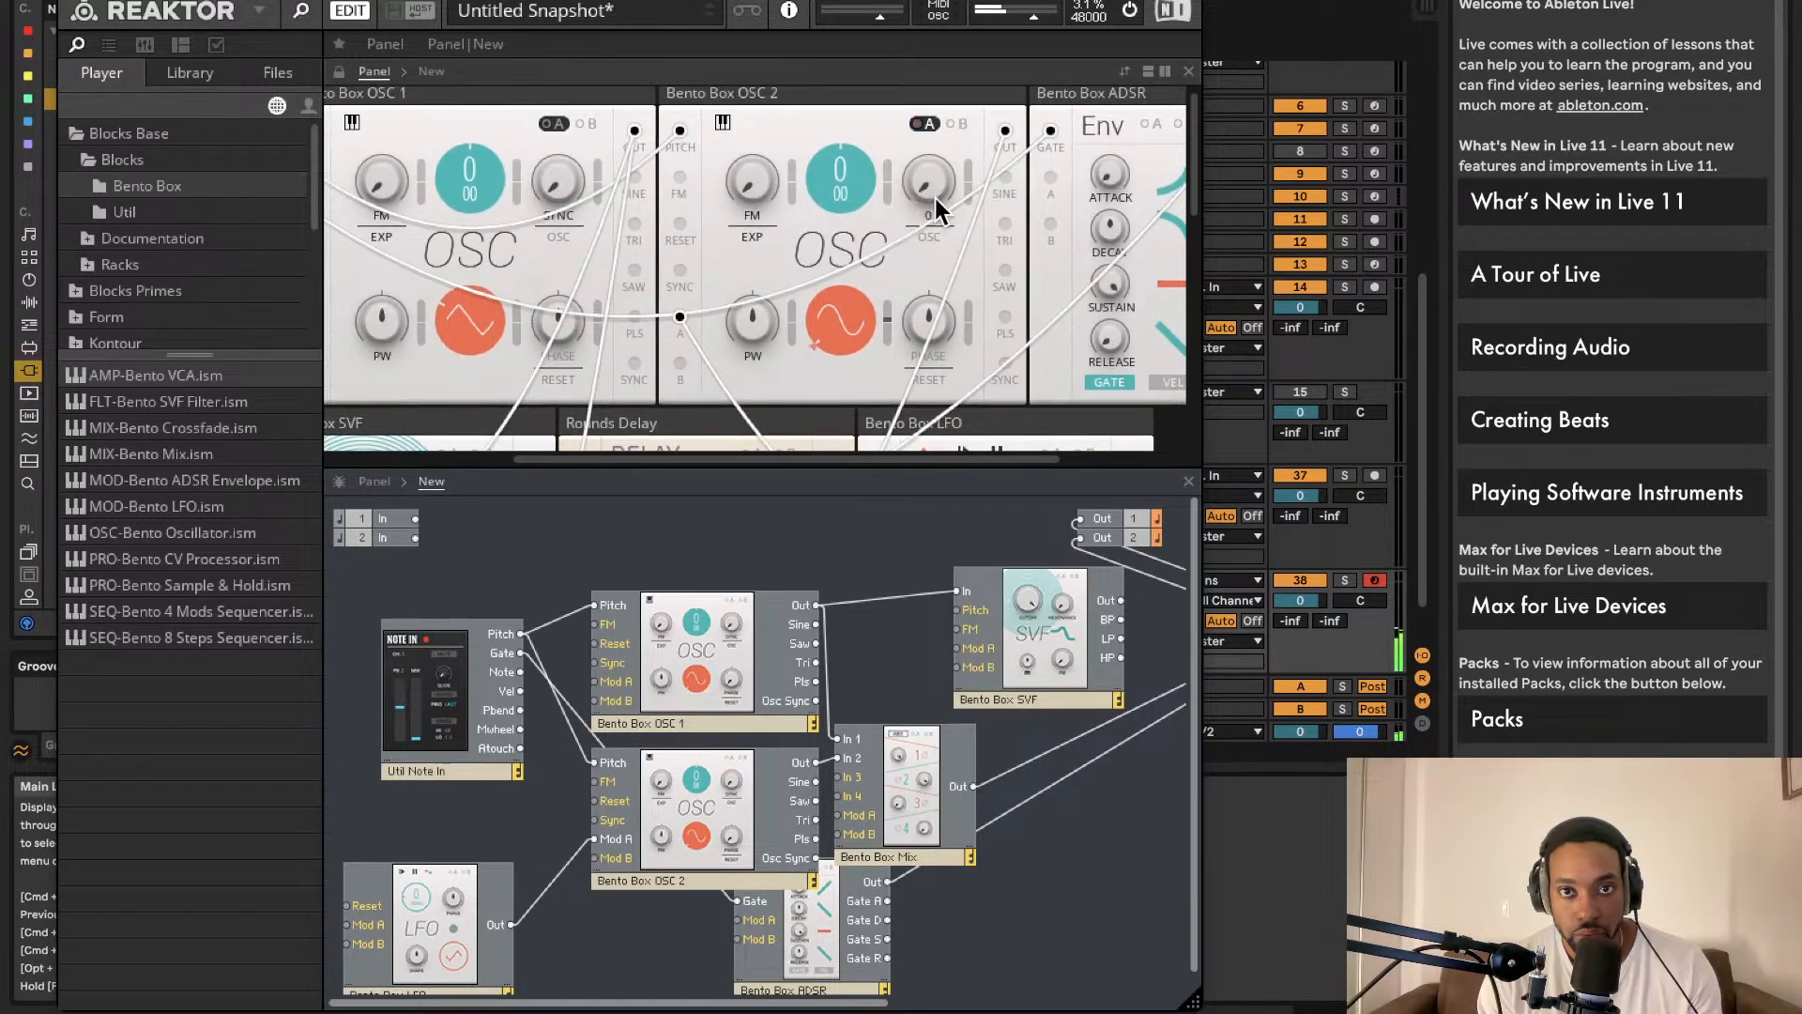
scroll(943, 183, down, 7)
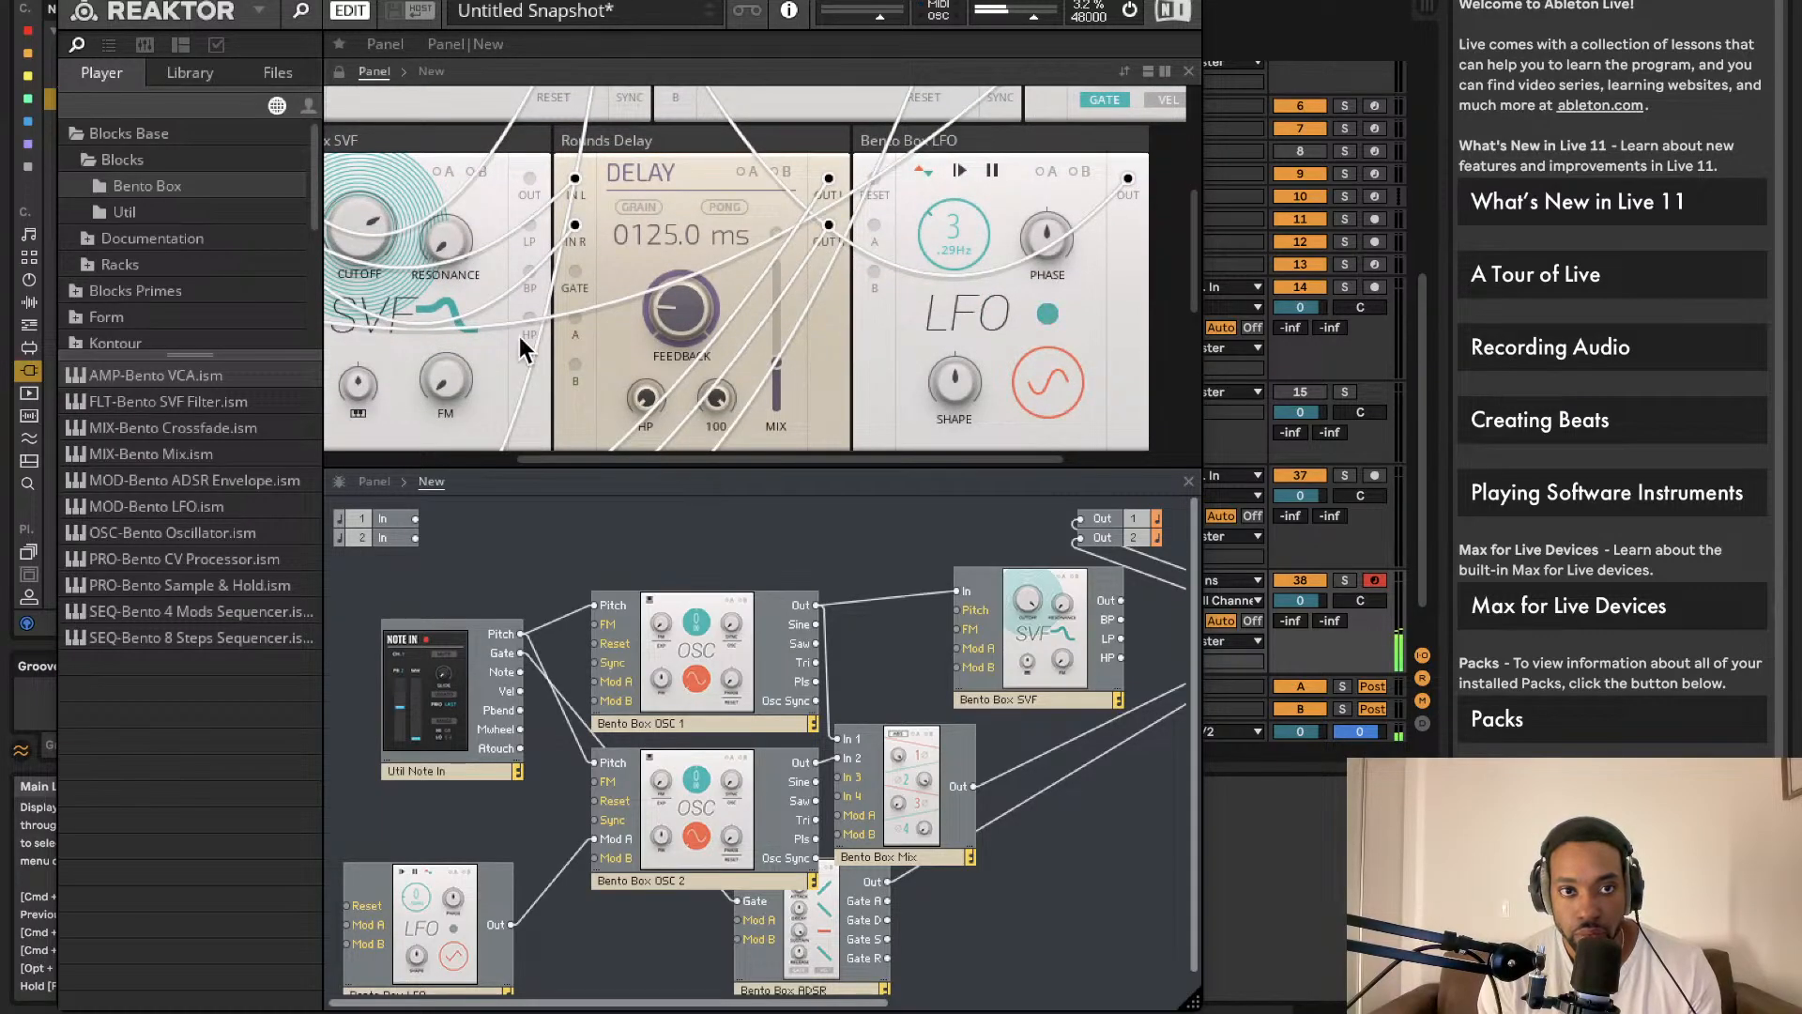
scroll(518, 265, down, 2)
scroll(751, 610, down, 1)
scroll(1016, 545, right, 5)
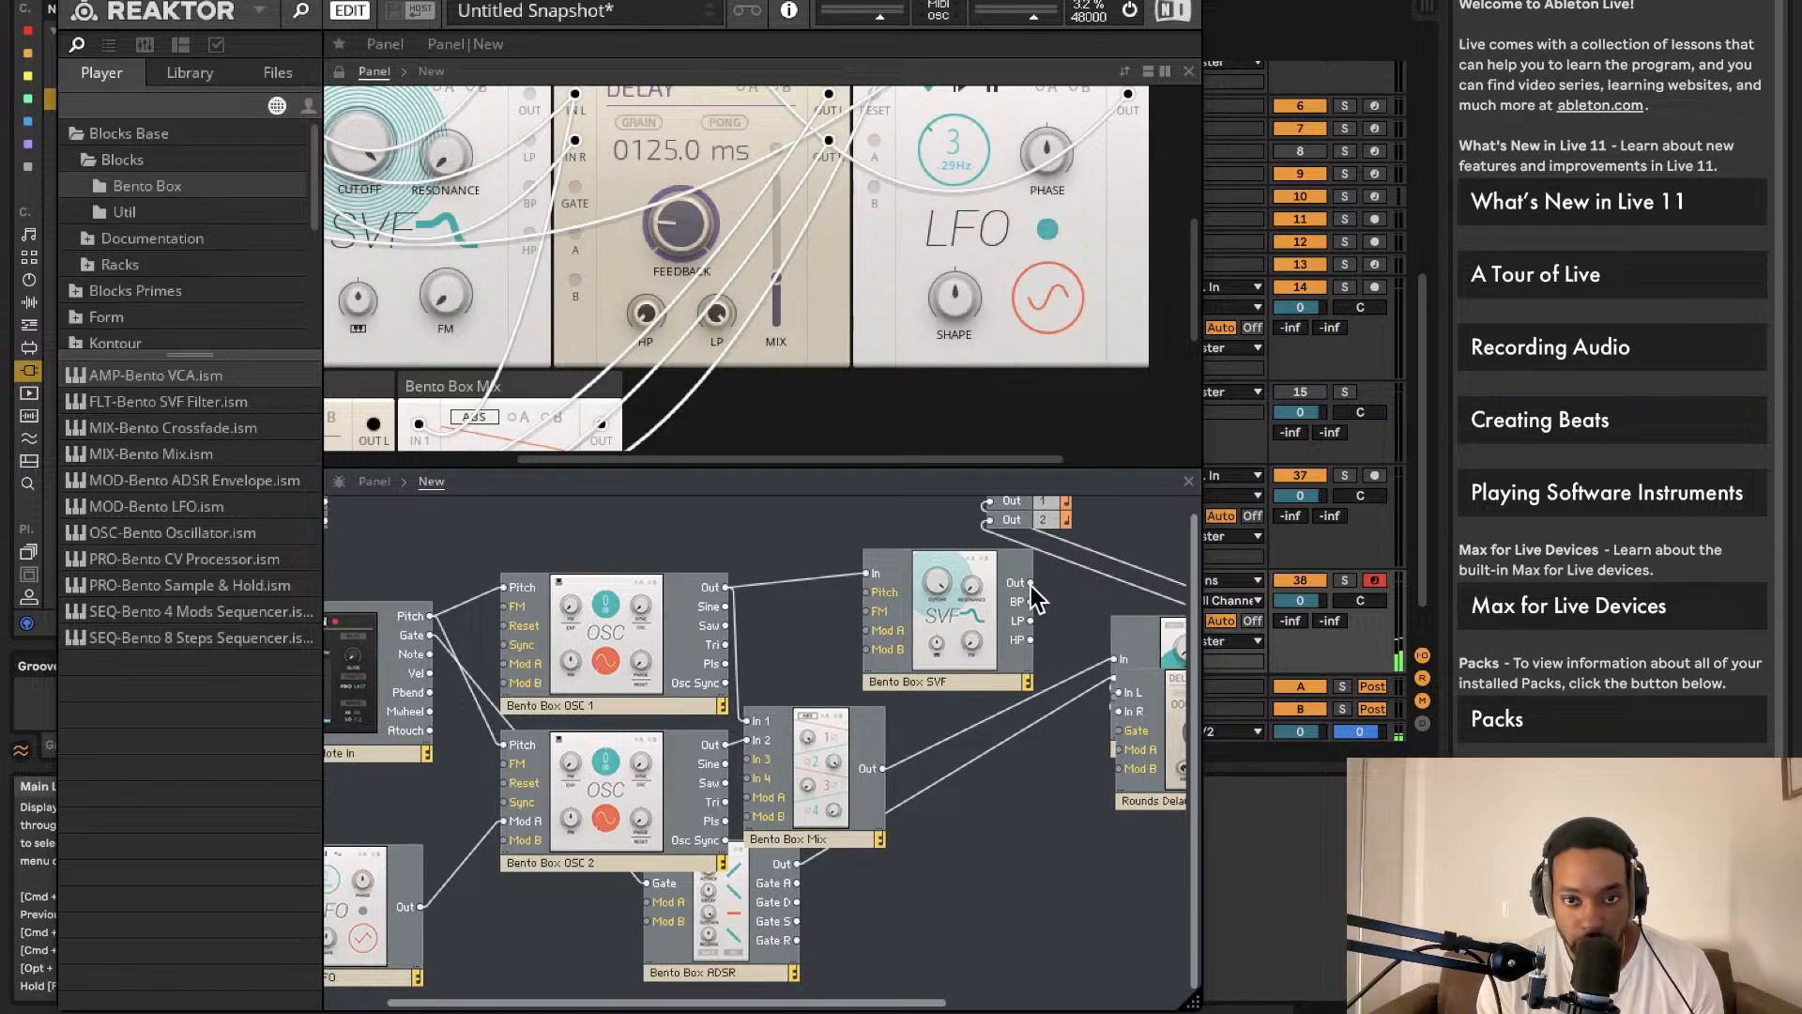
Step: Move Rounds Delay and SVF aside, then wire Mix Out to SVF In and SVF Out to VCA In
click(1124, 805)
drag(1123, 805, 1268, 854)
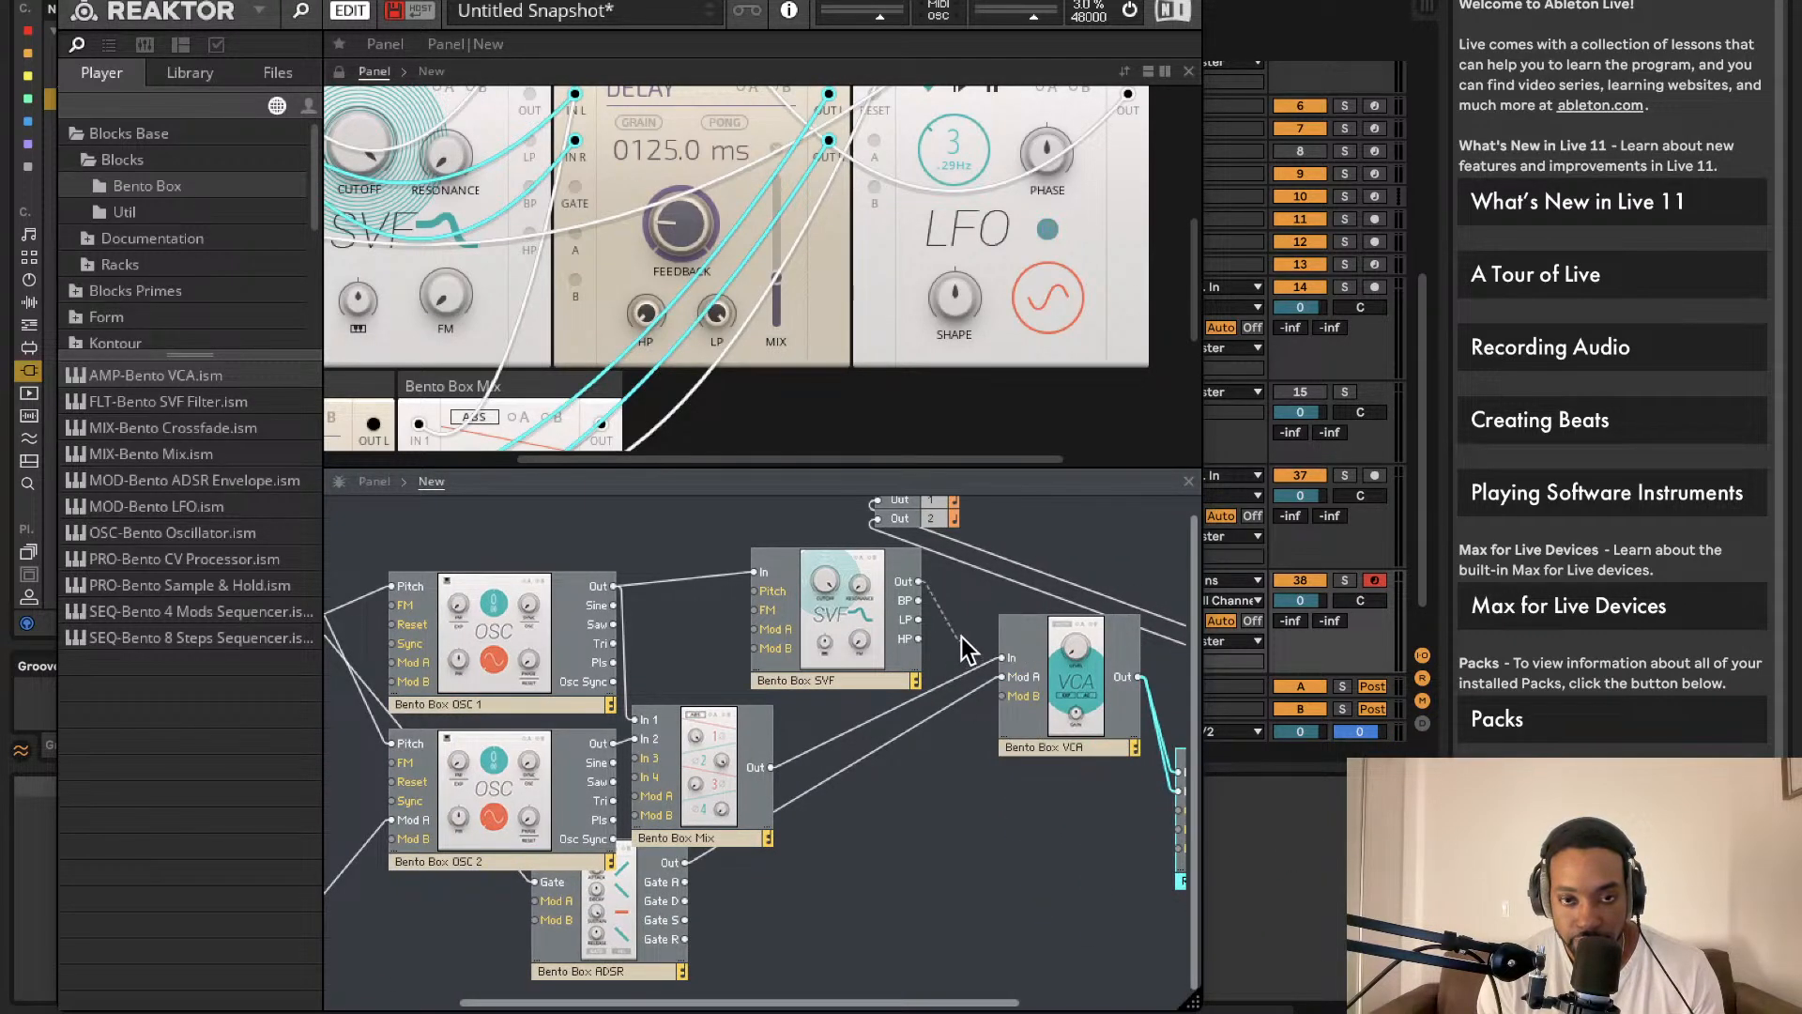
drag(873, 629, 987, 862)
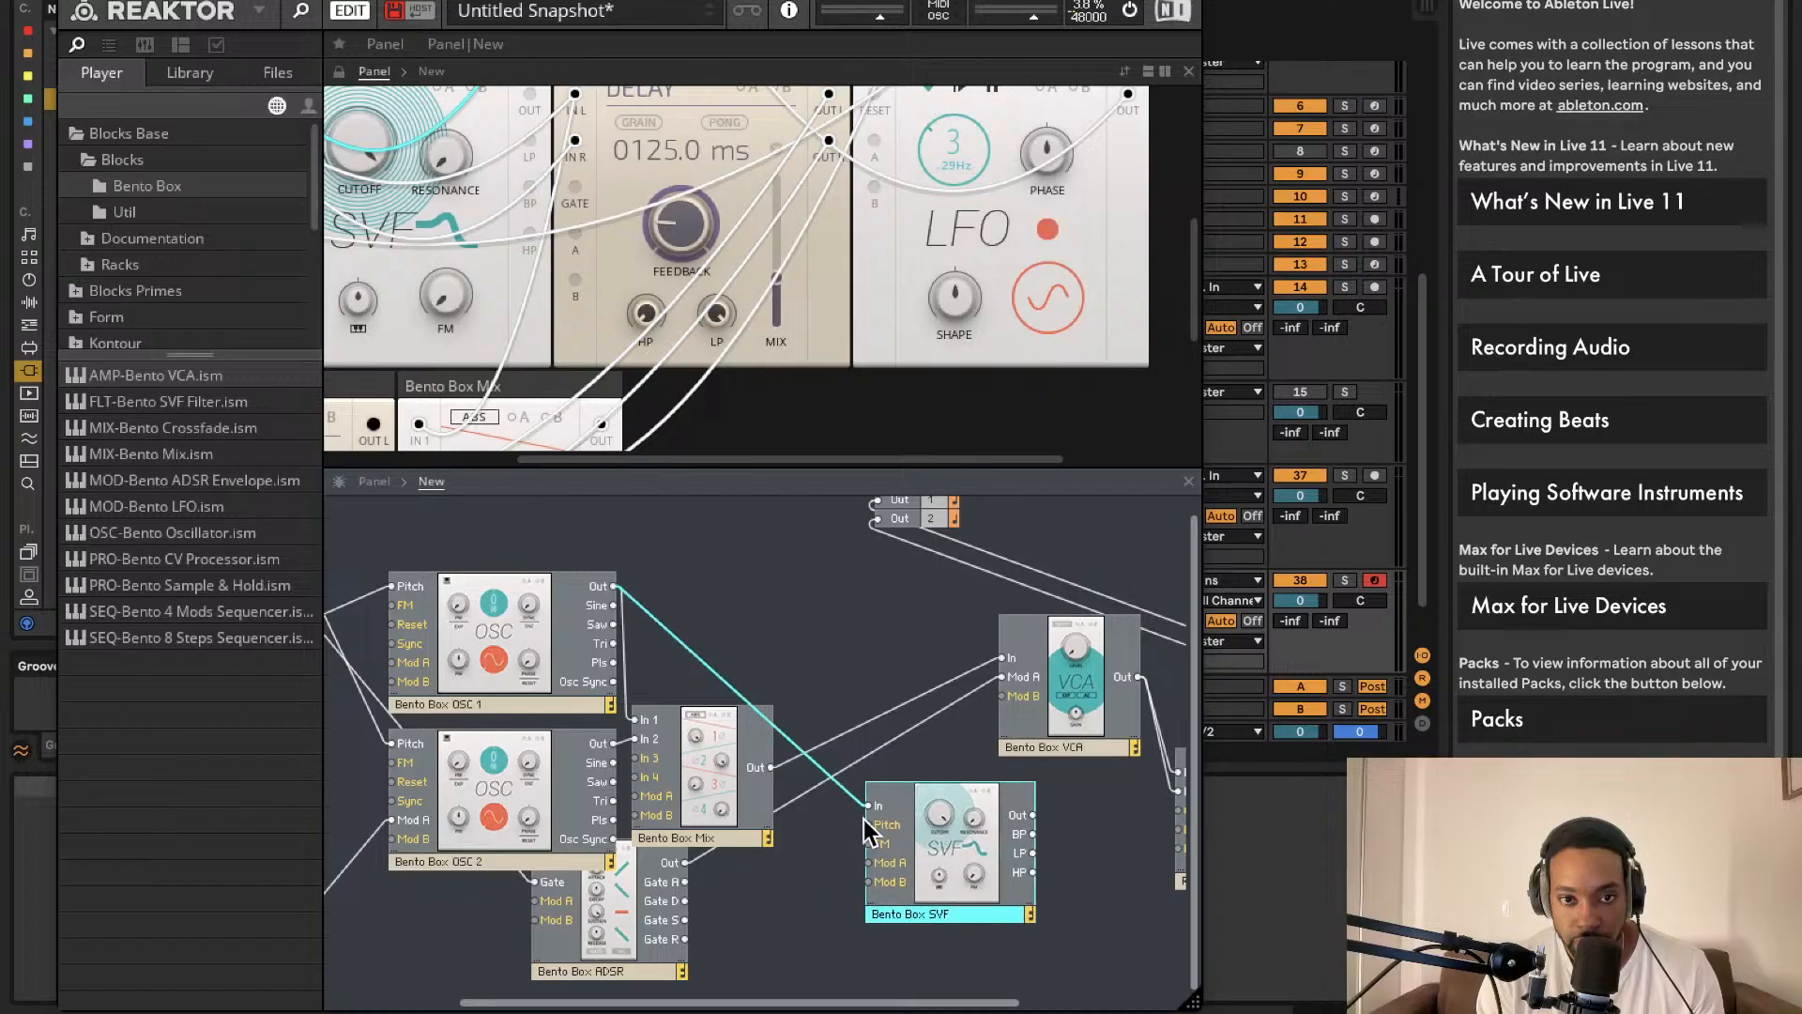
drag(869, 806, 770, 768)
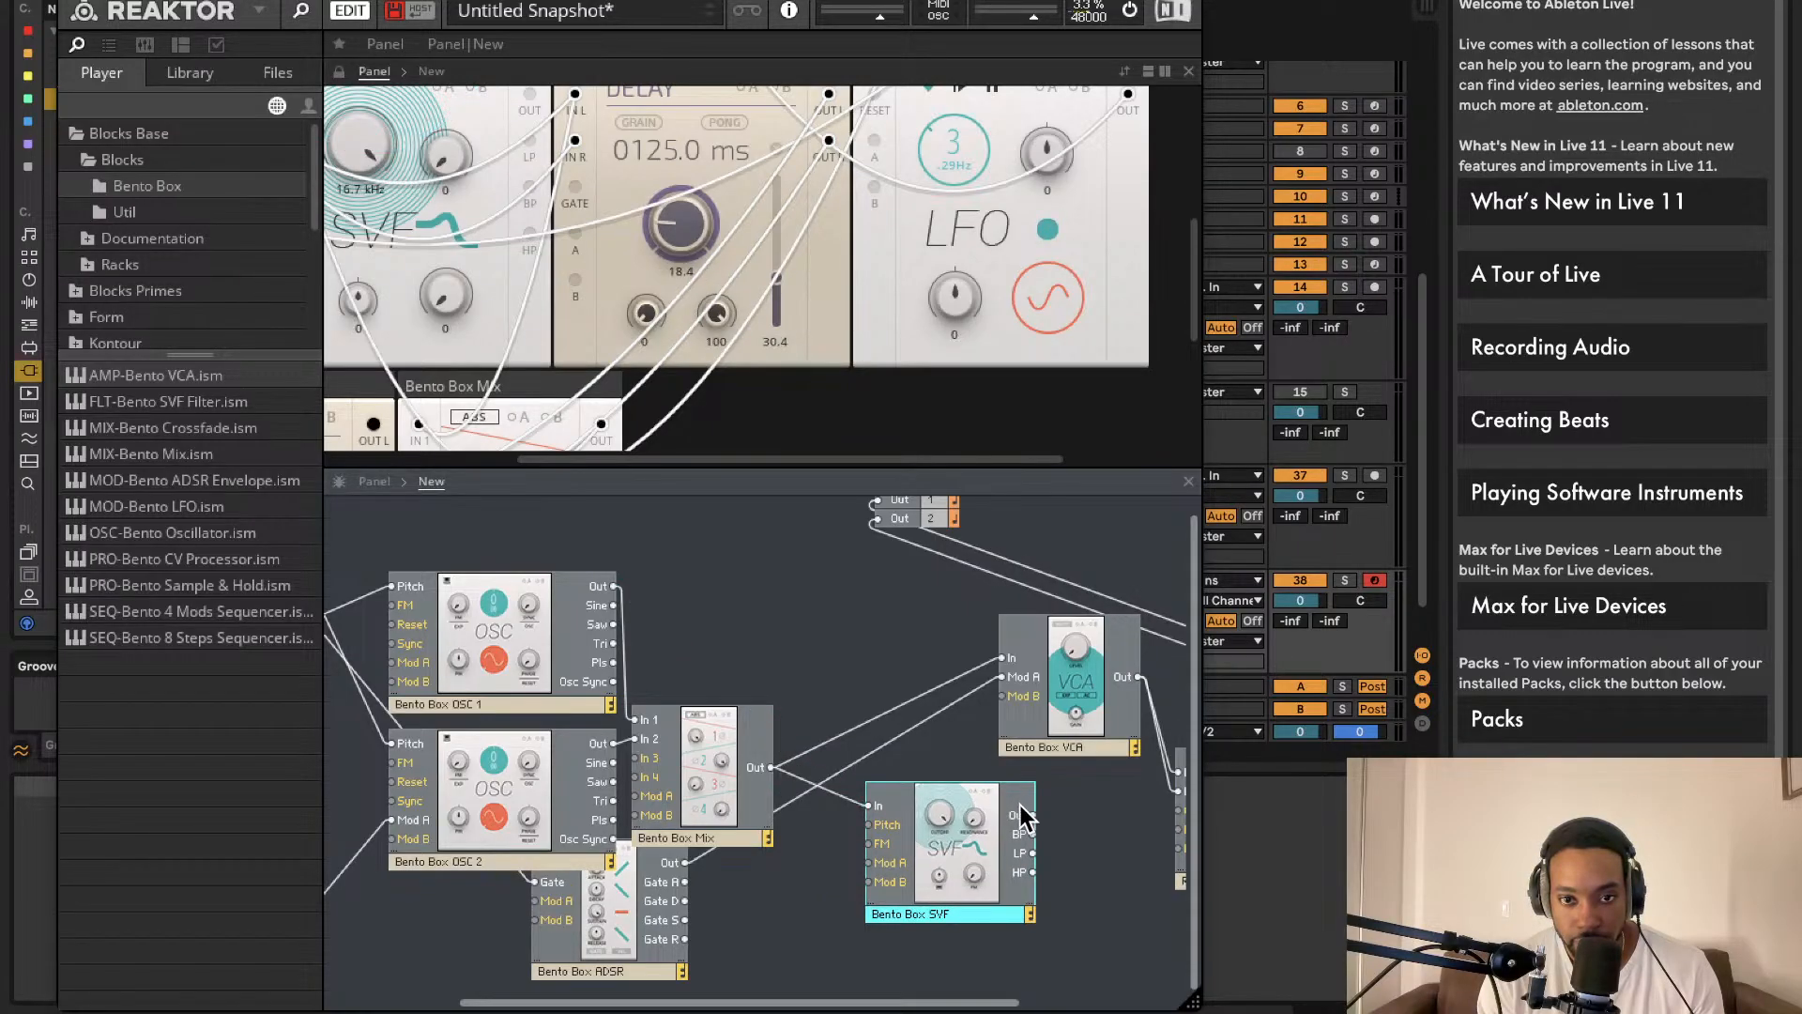
drag(1023, 718, 1002, 658)
Step: Reposition the Bento Box Mix module up and to the right
click(443, 413)
scroll(709, 371, up, 5)
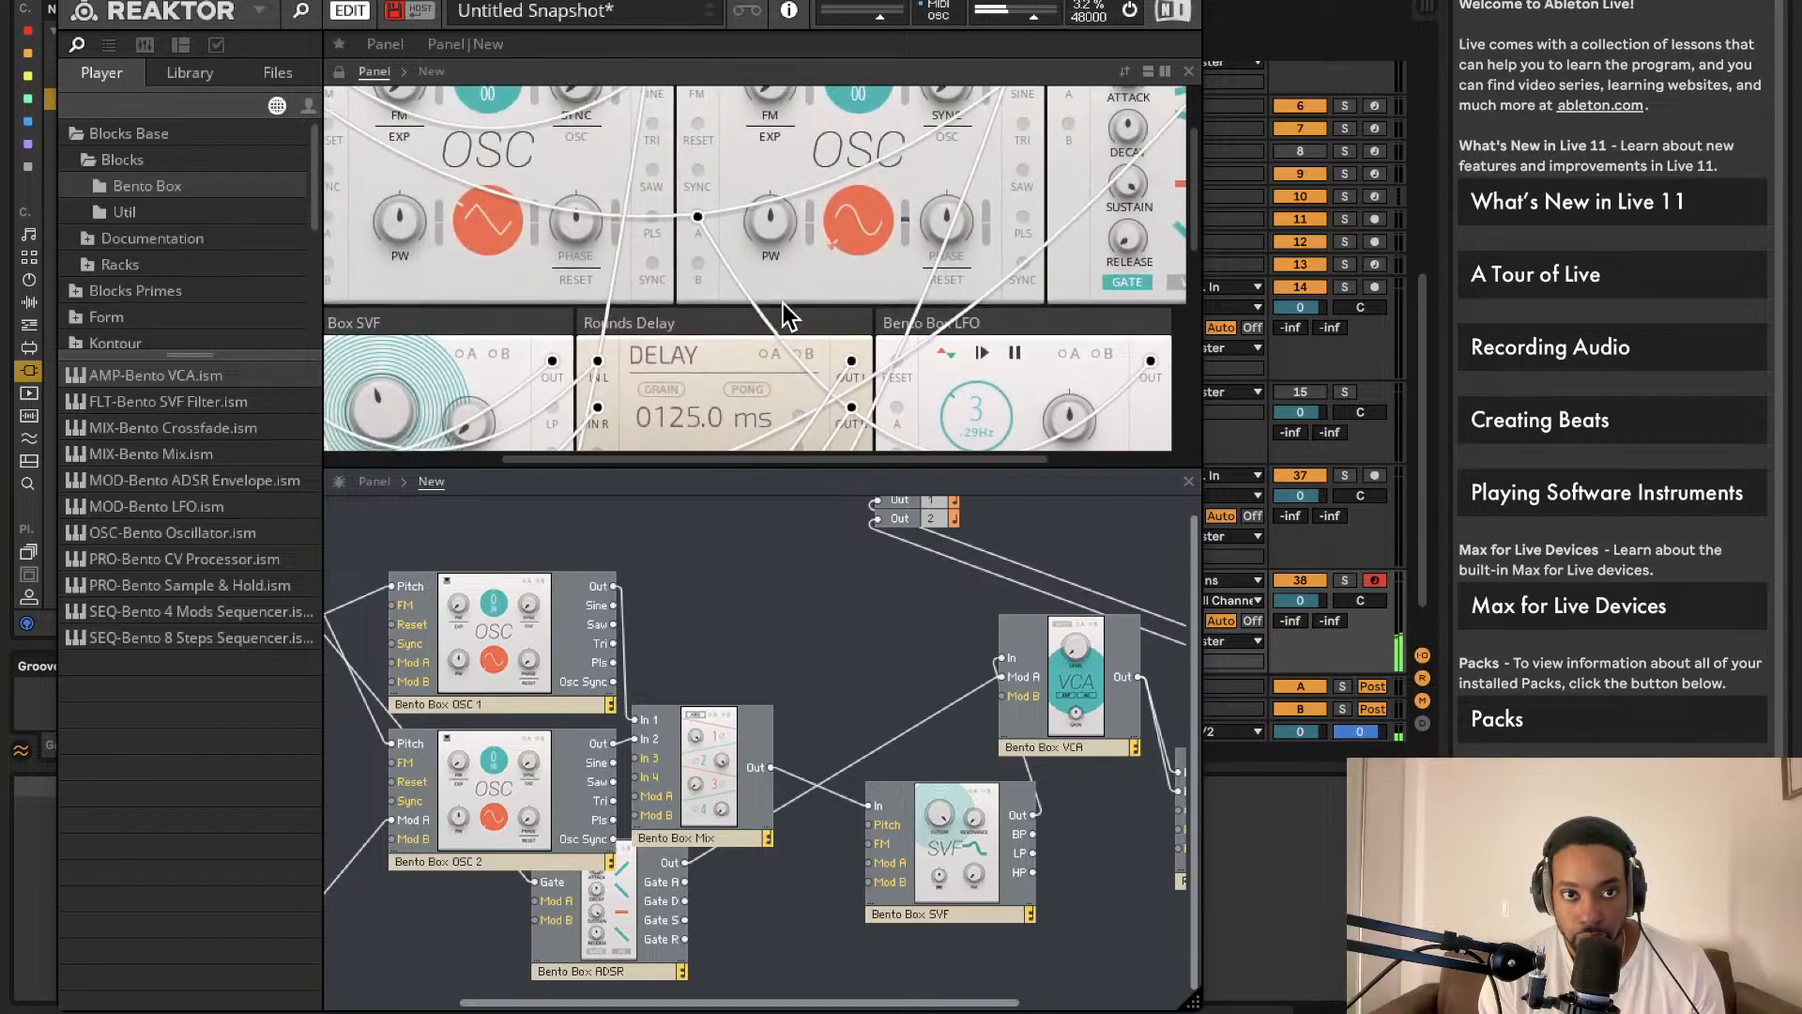
drag(634, 746, 687, 636)
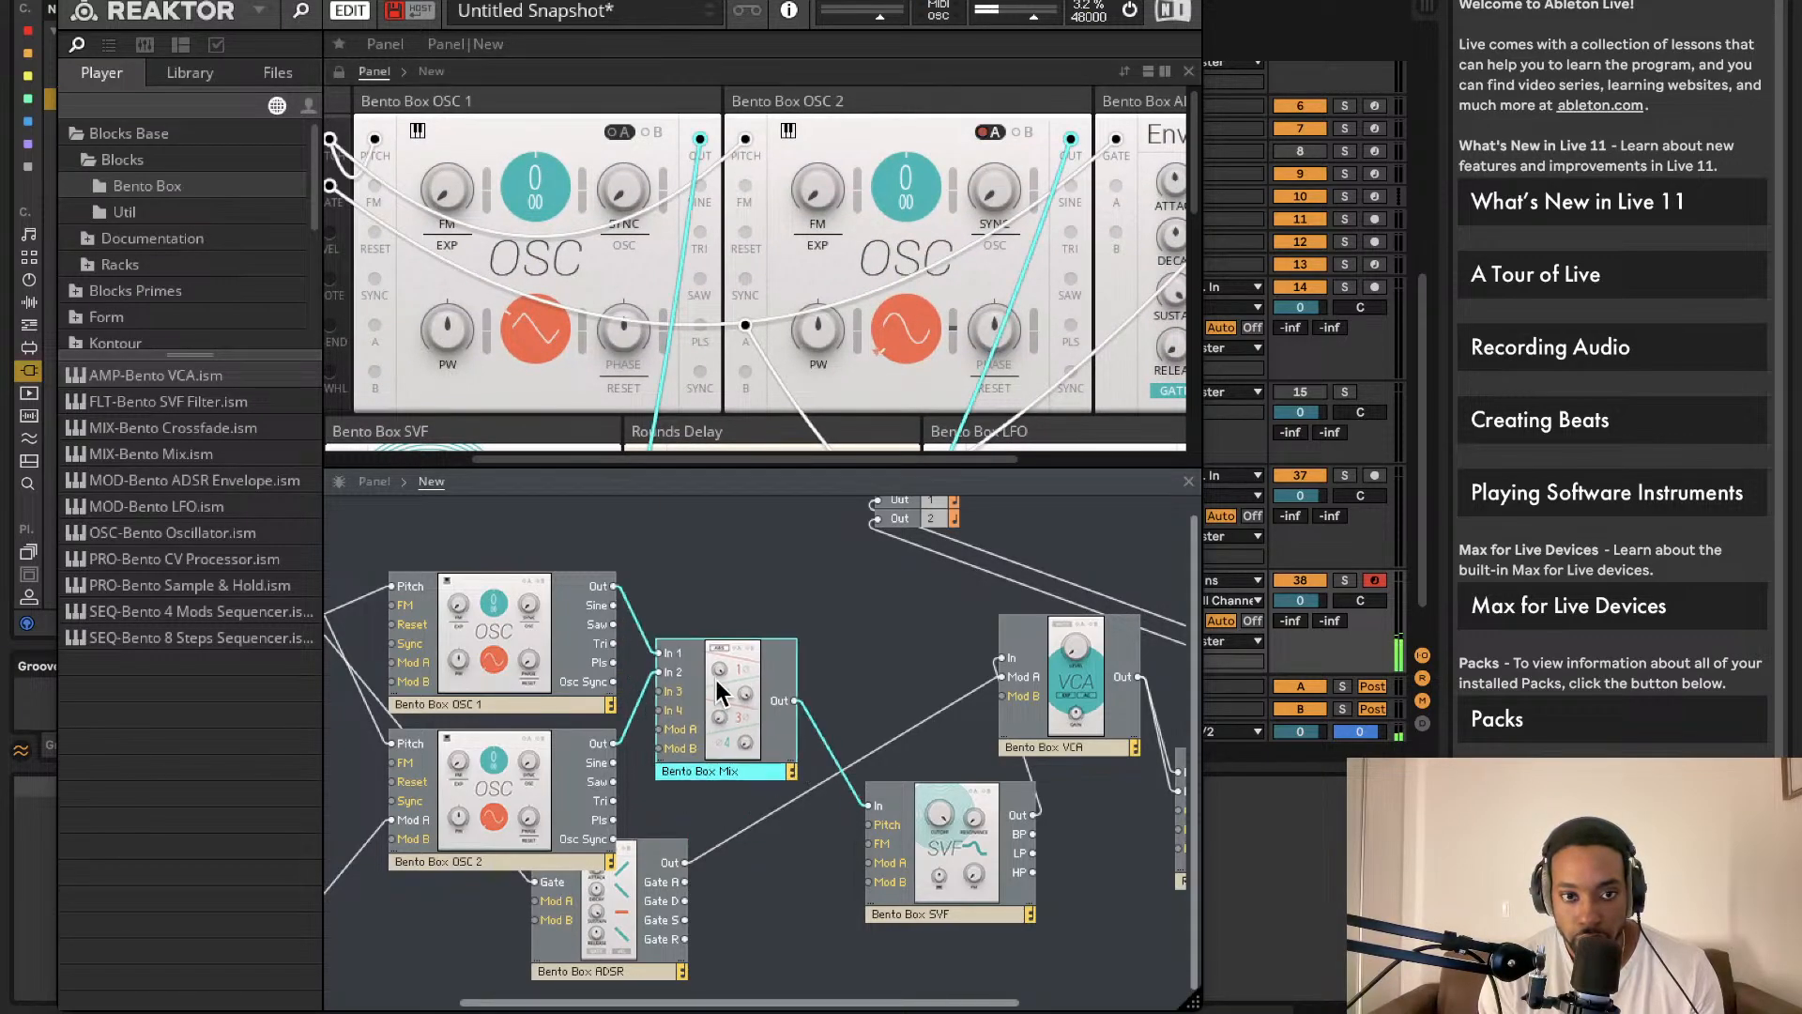
scroll(736, 638, right, 5)
scroll(748, 634, right, 1)
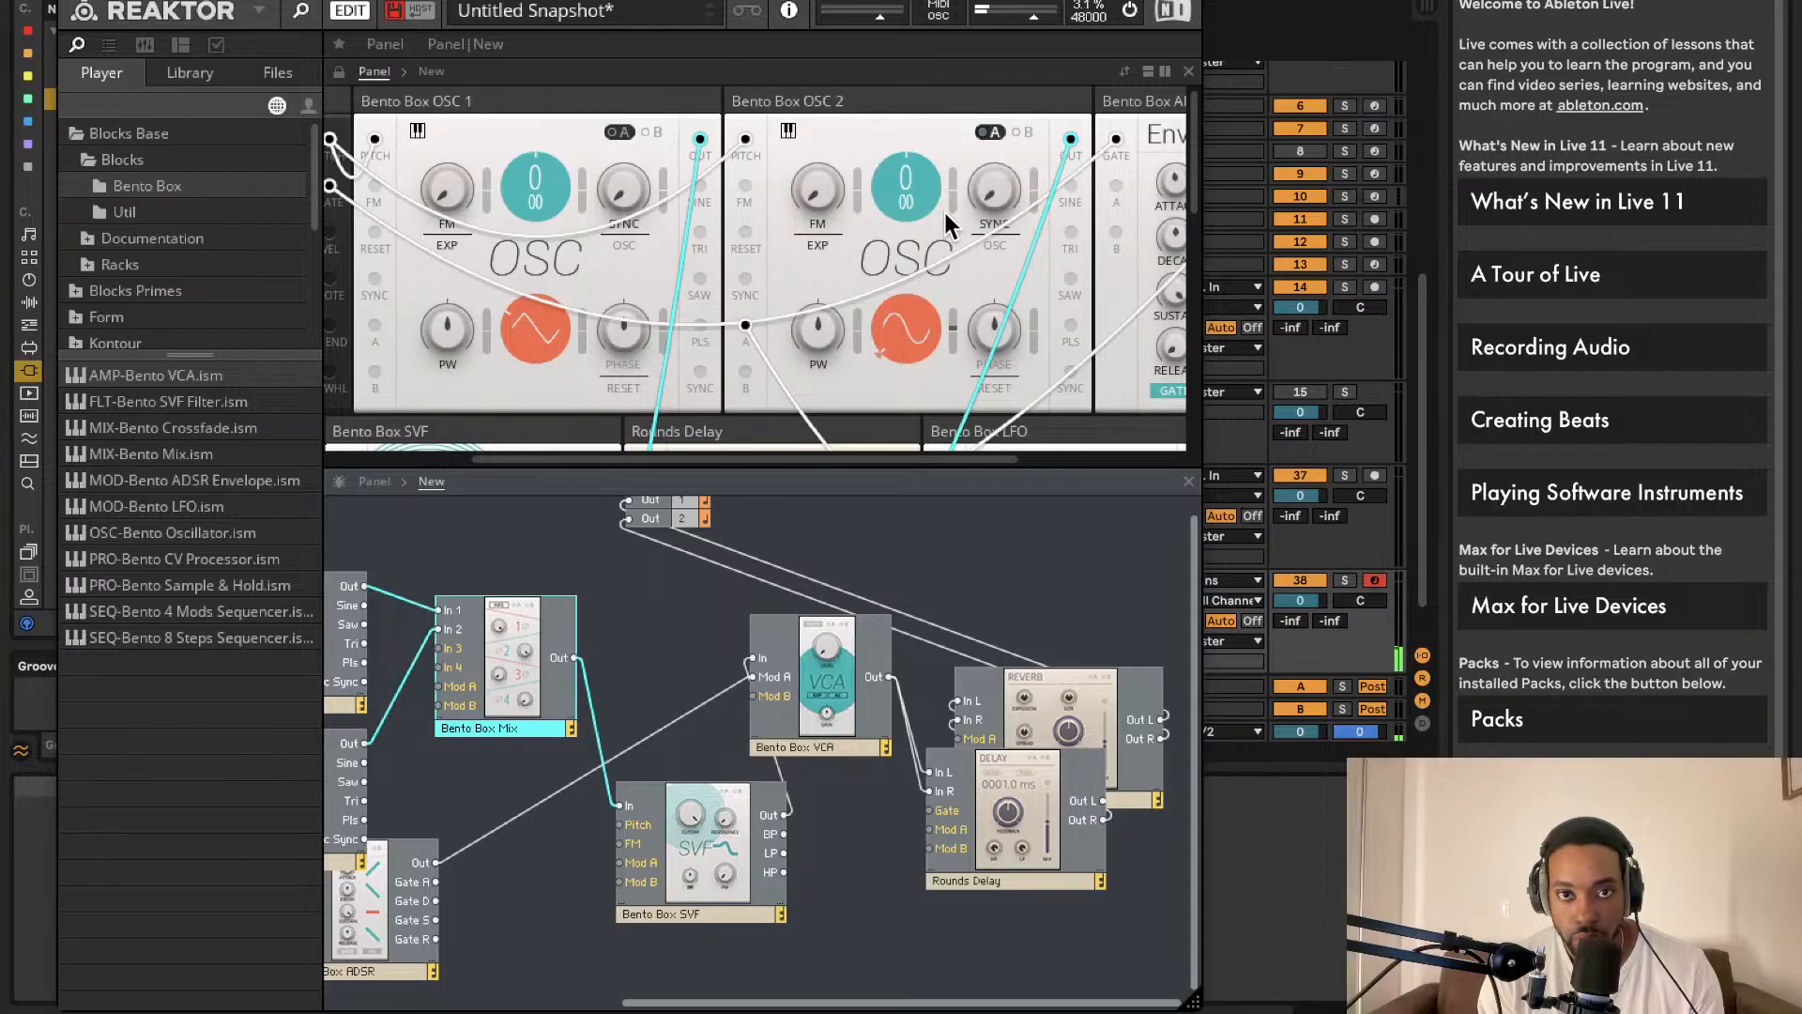
Step: In the panel view, set the Rounds Delay MIX to 73.1 and the SVF CUTOFF to 15.5 kHz
click(954, 325)
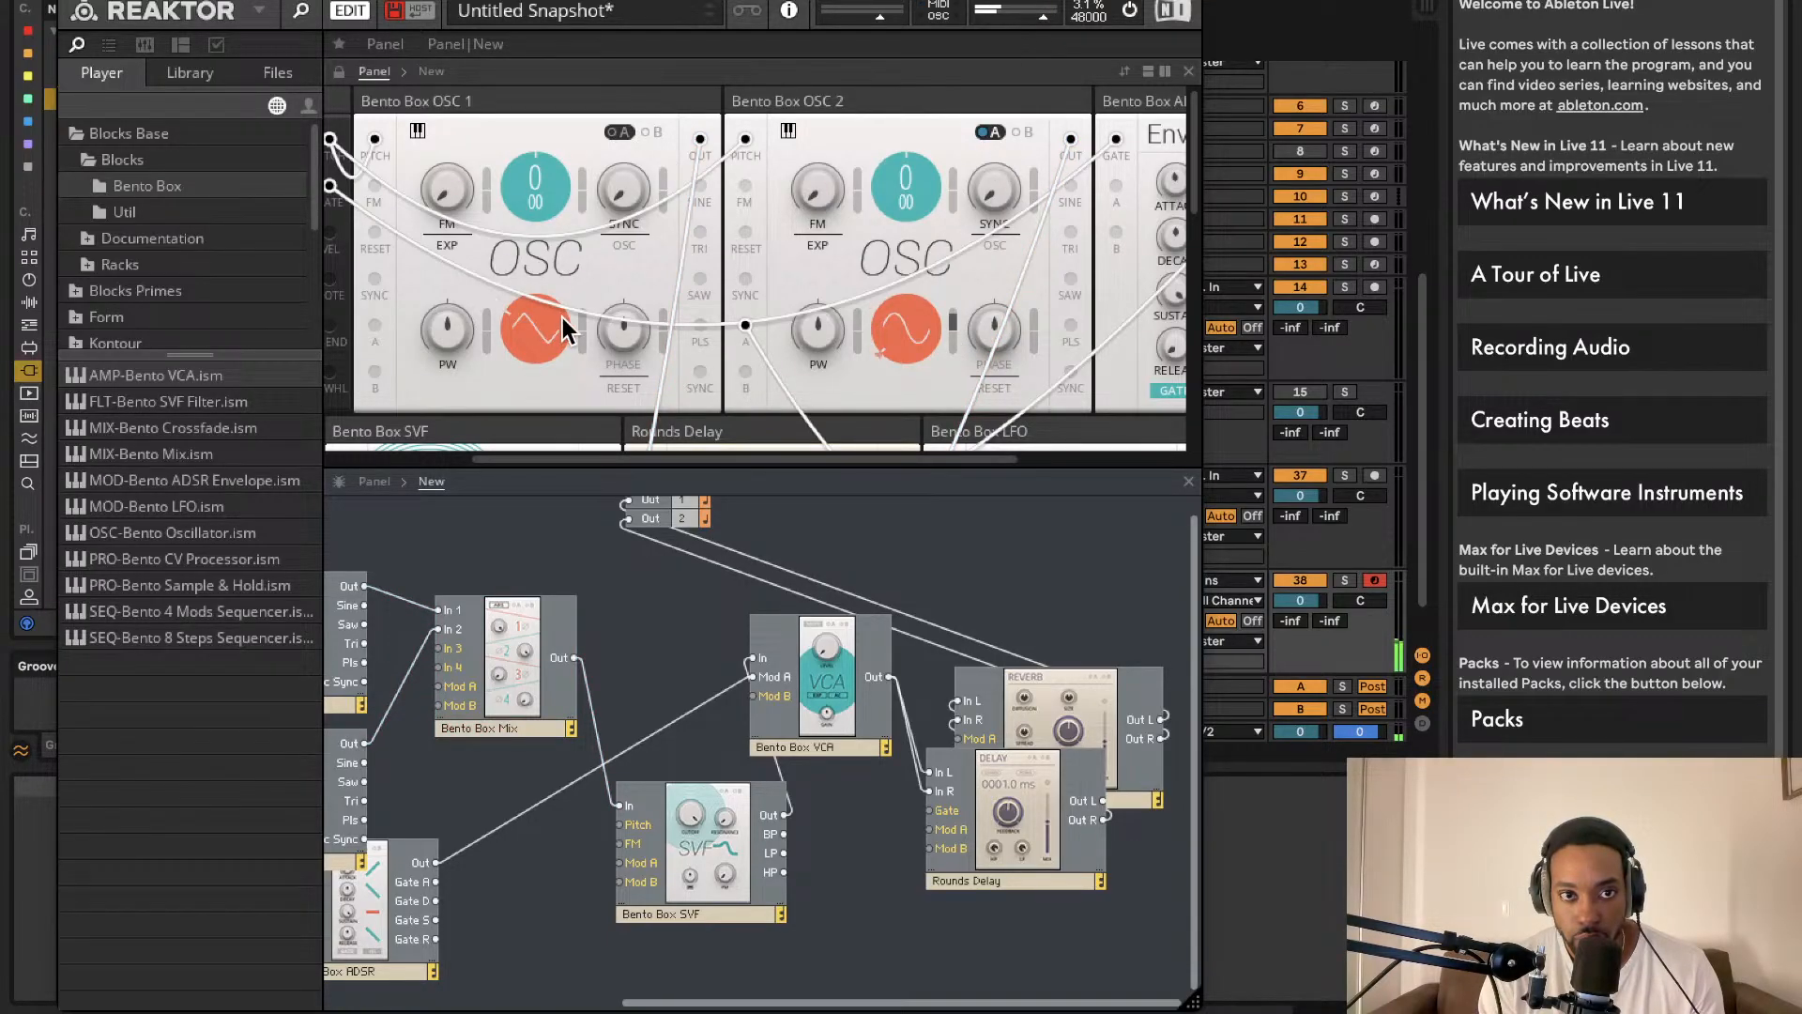
scroll(689, 307, down, 10)
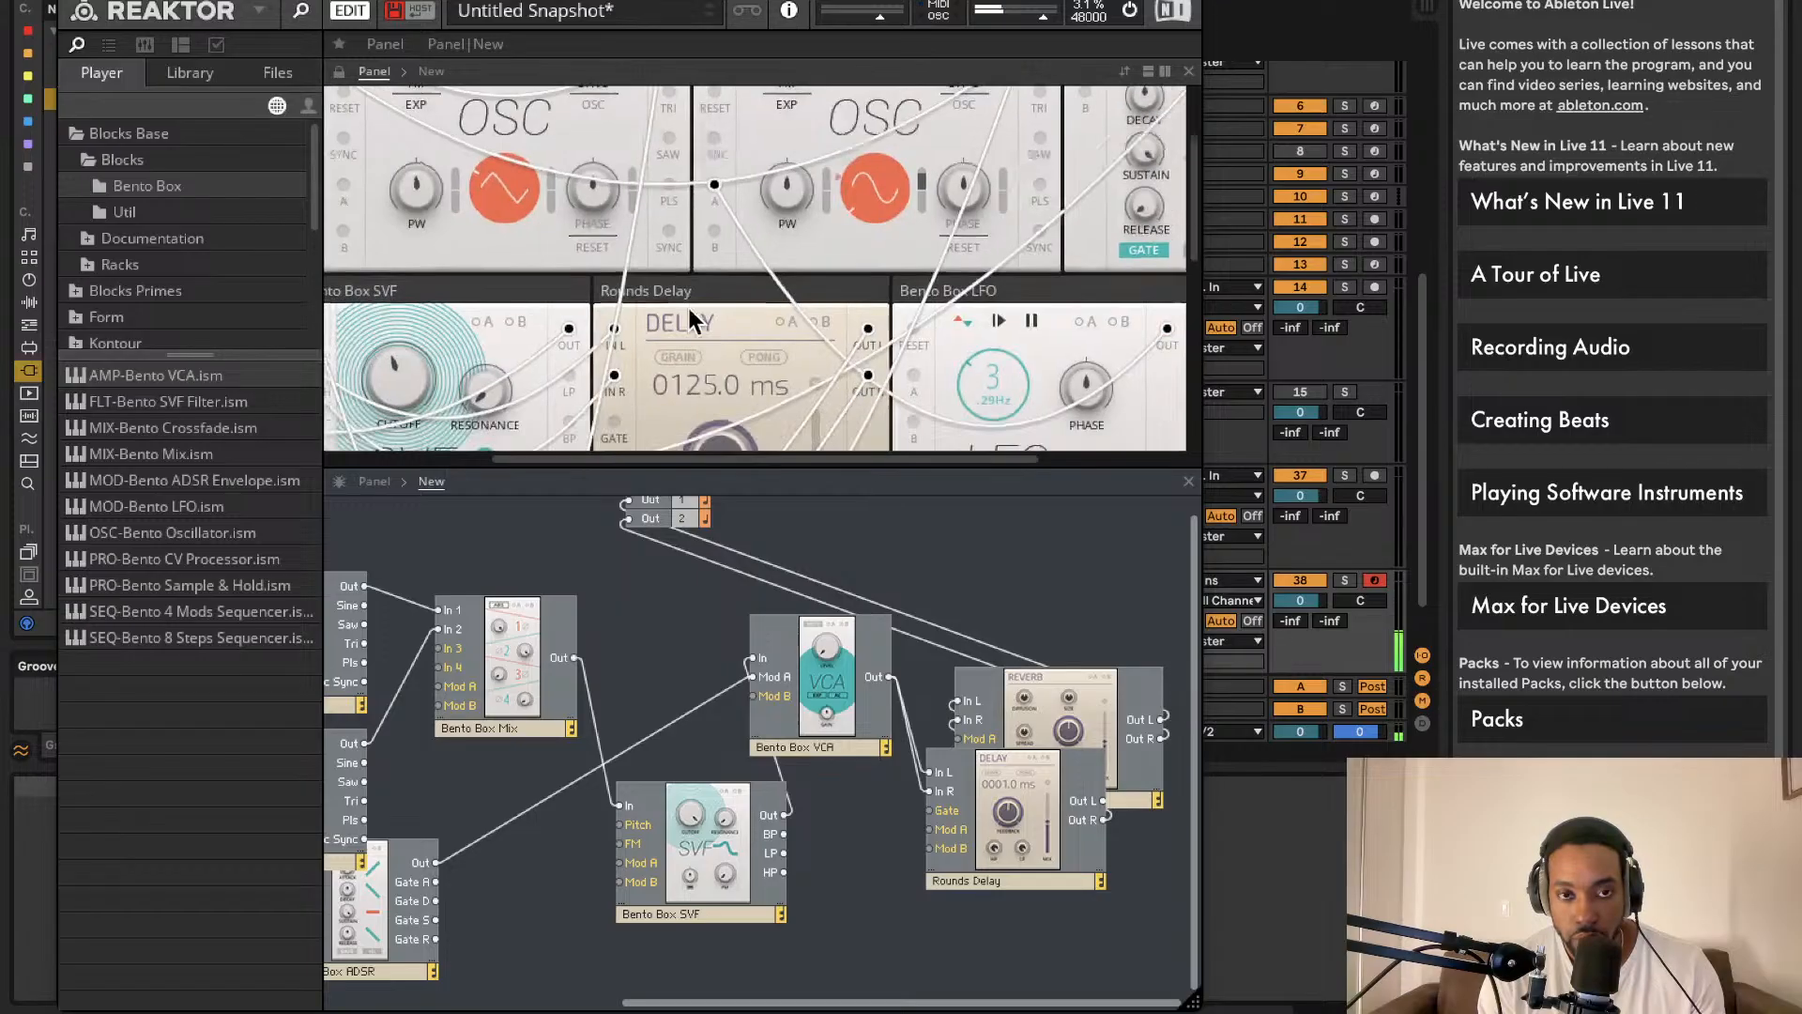
scroll(762, 304, left, 3)
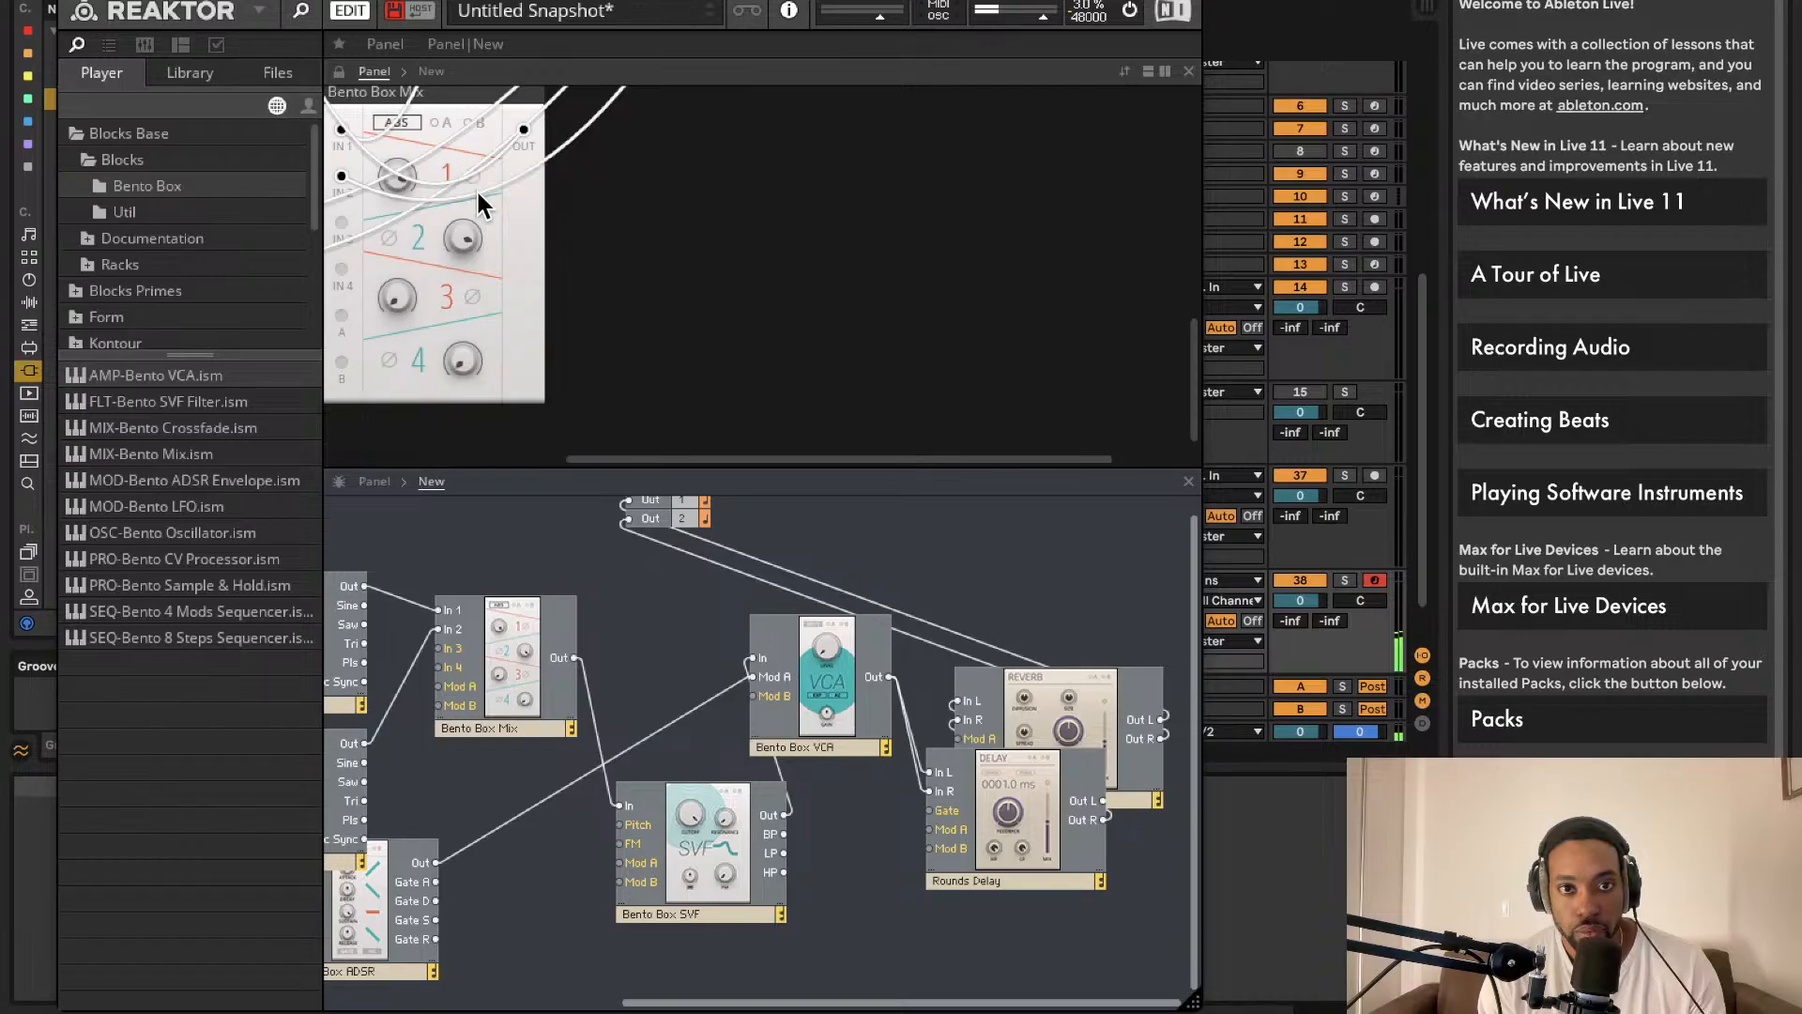
scroll(691, 321, left, 5)
scroll(689, 319, up, 3)
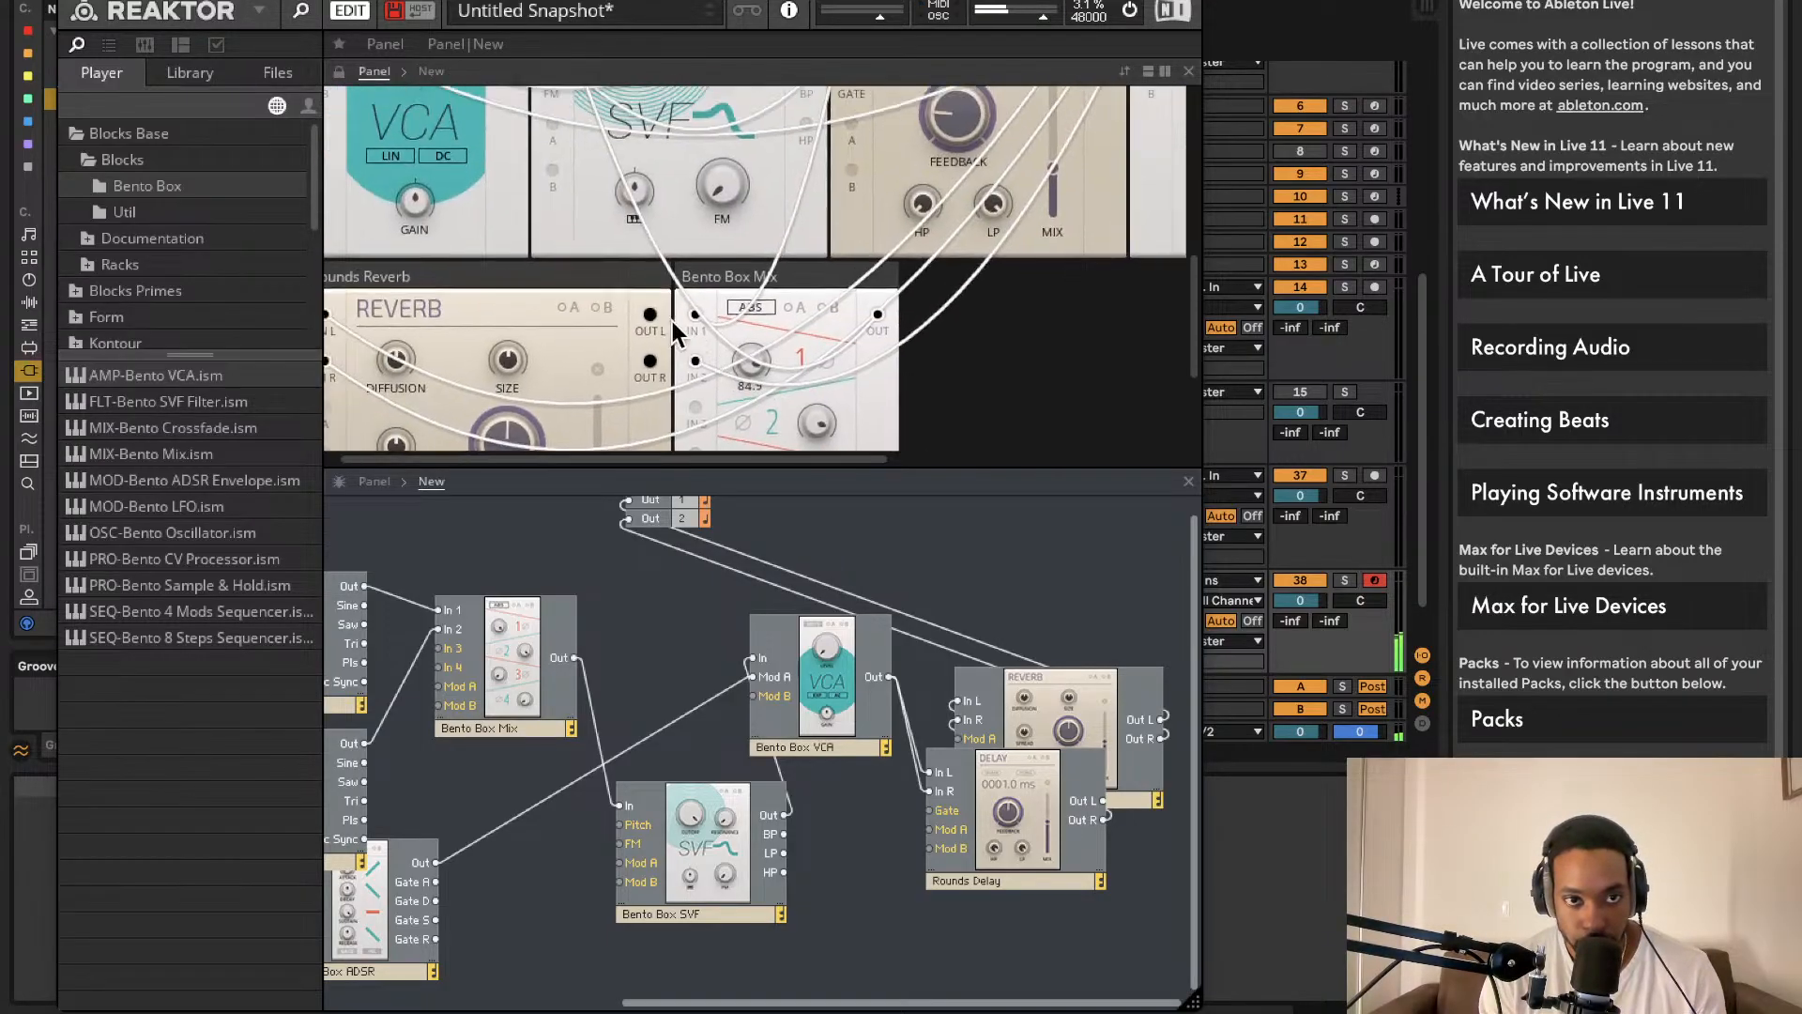
scroll(668, 326, up, 2)
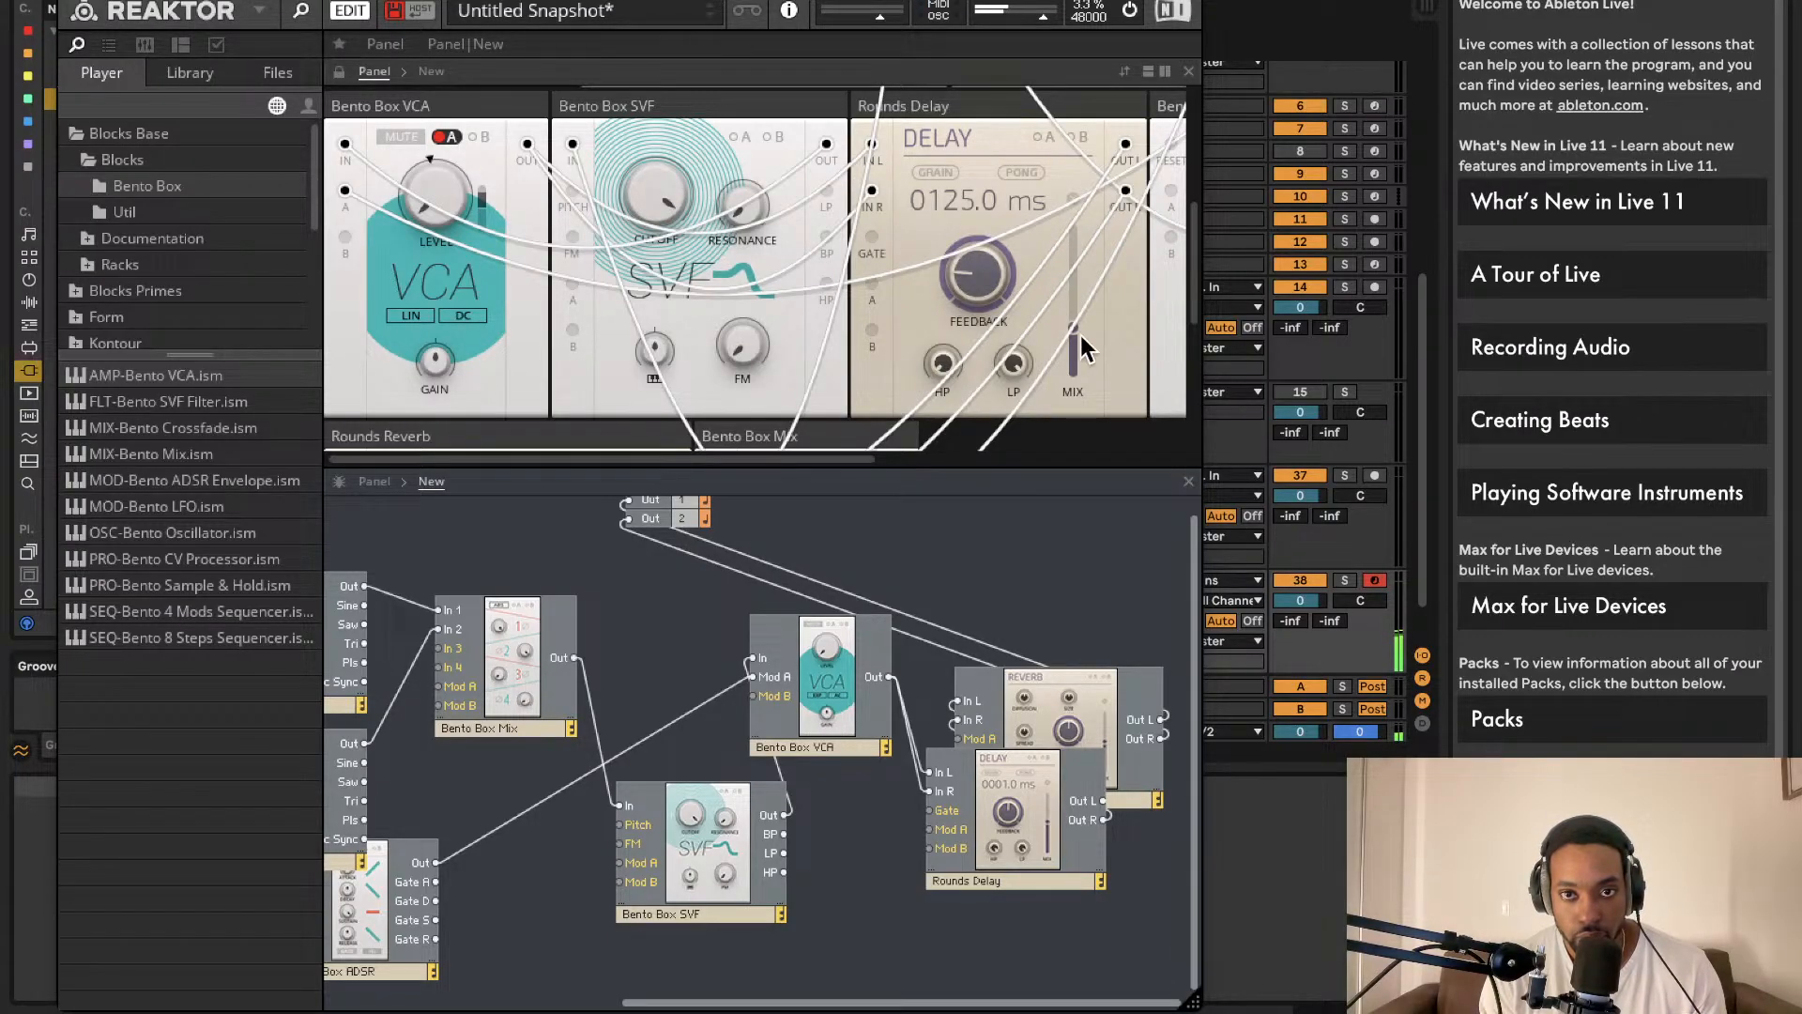
drag(1073, 282, 1077, 366)
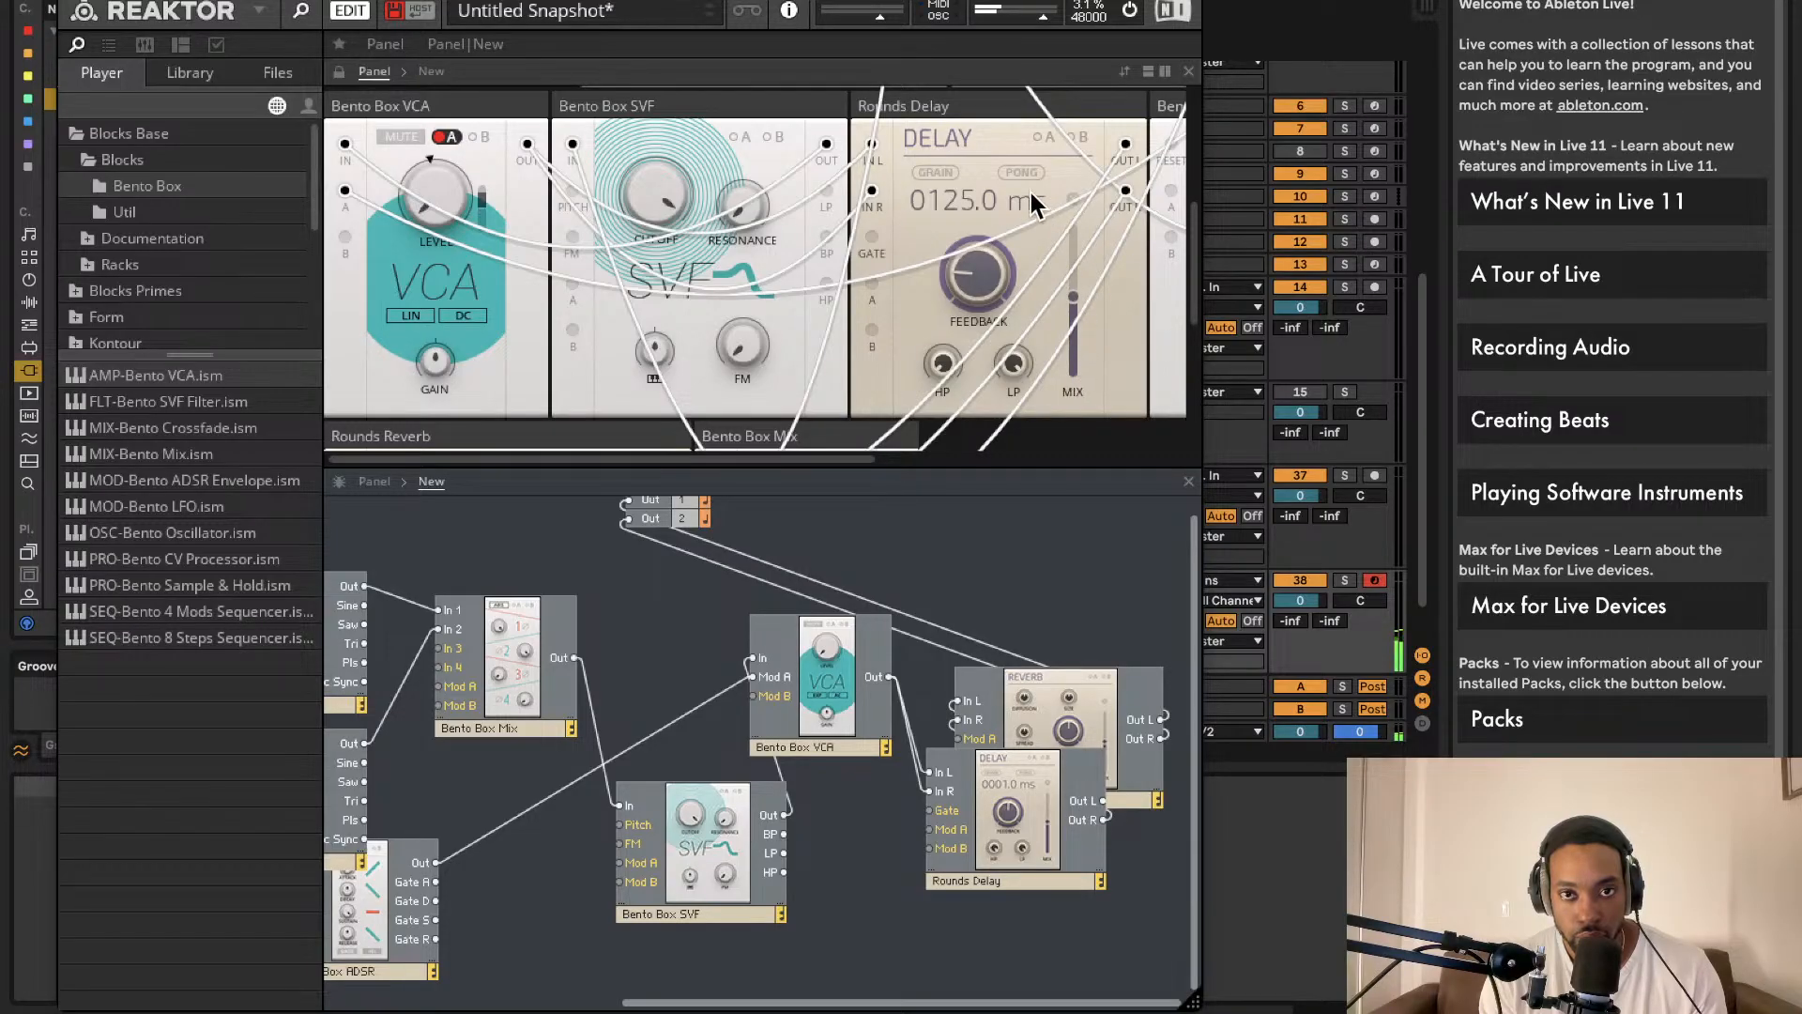
drag(685, 175, 688, 105)
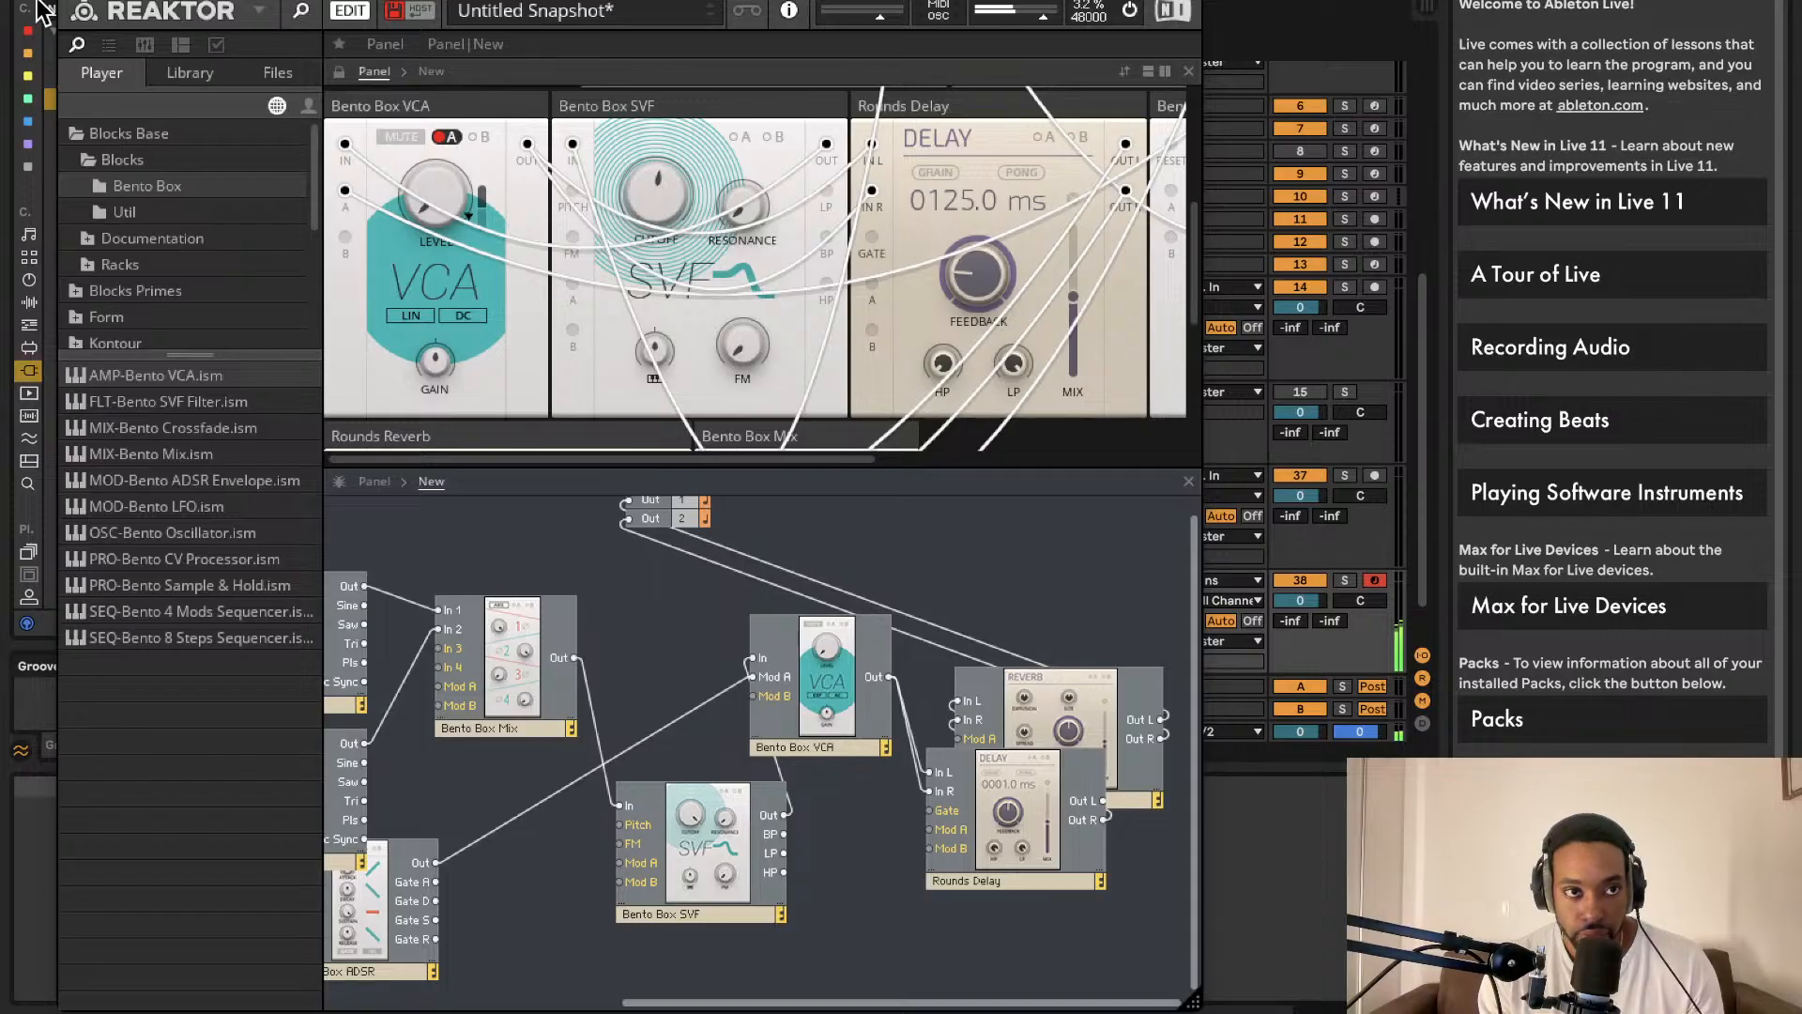
Step: Insert an empty MIDI clip over bars 17–21 on the Reaktor 6 track
click(75, 1)
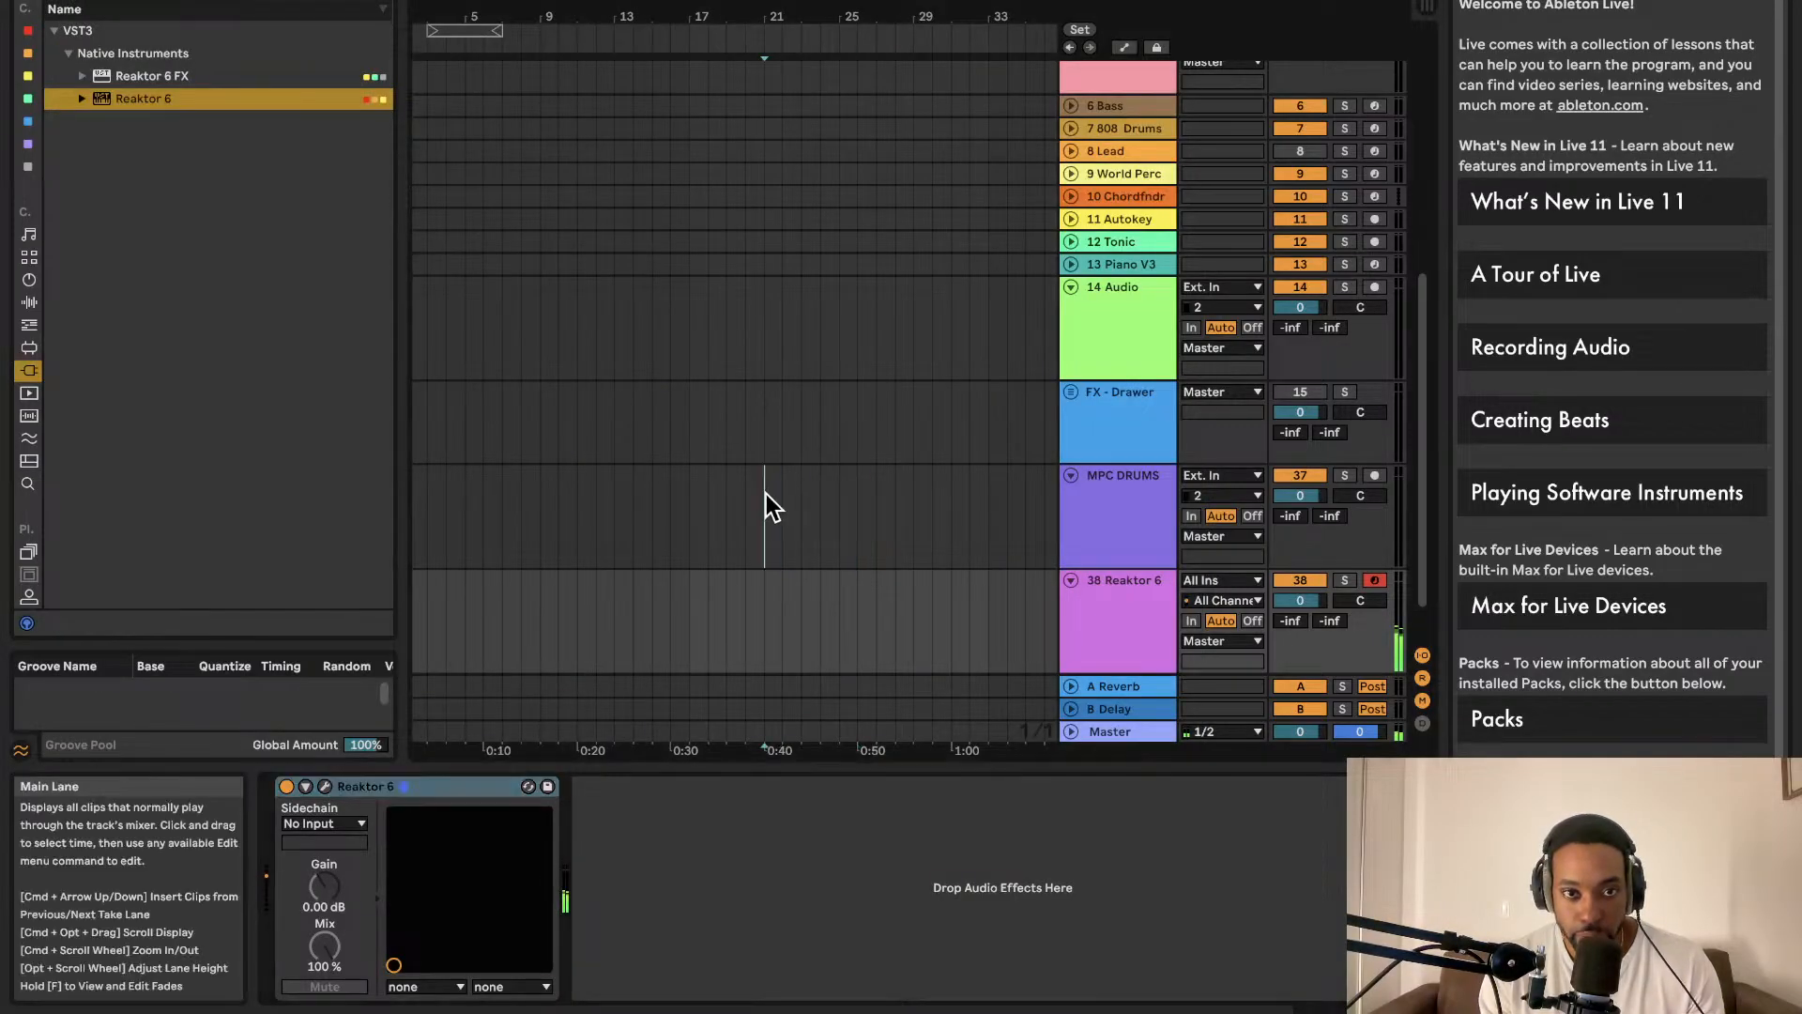
click(765, 495)
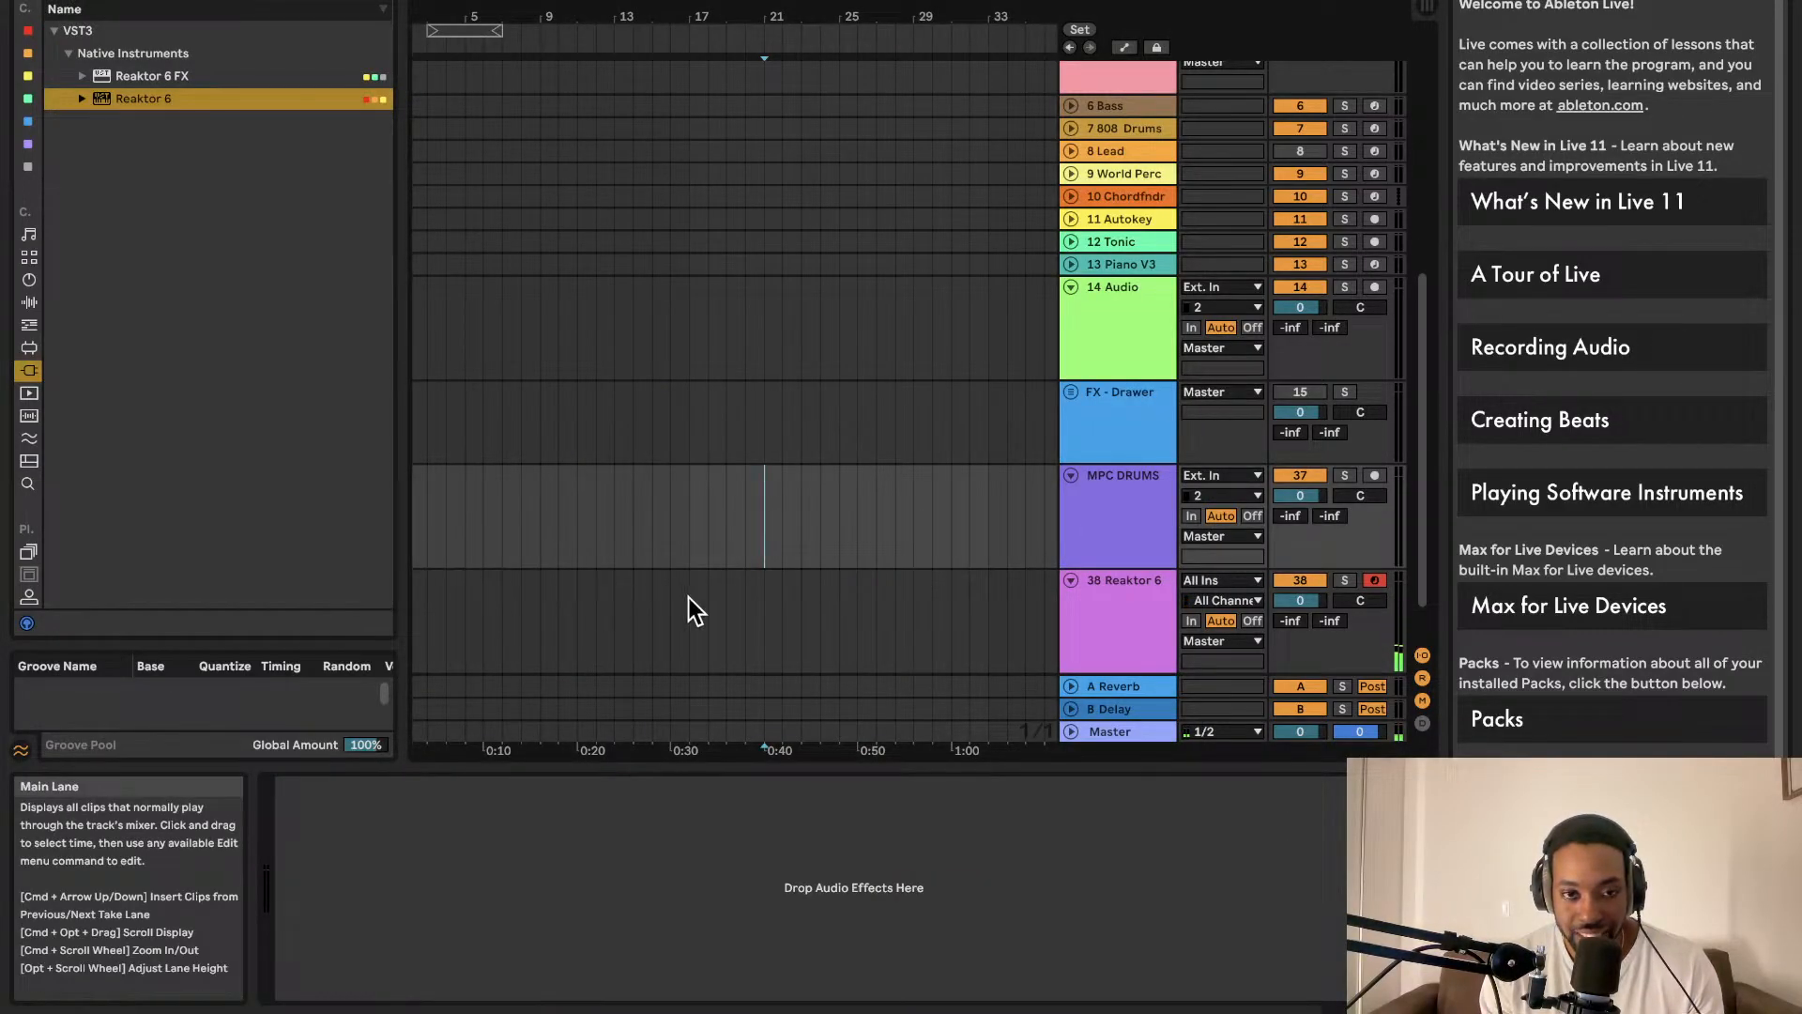
drag(753, 605, 775, 600)
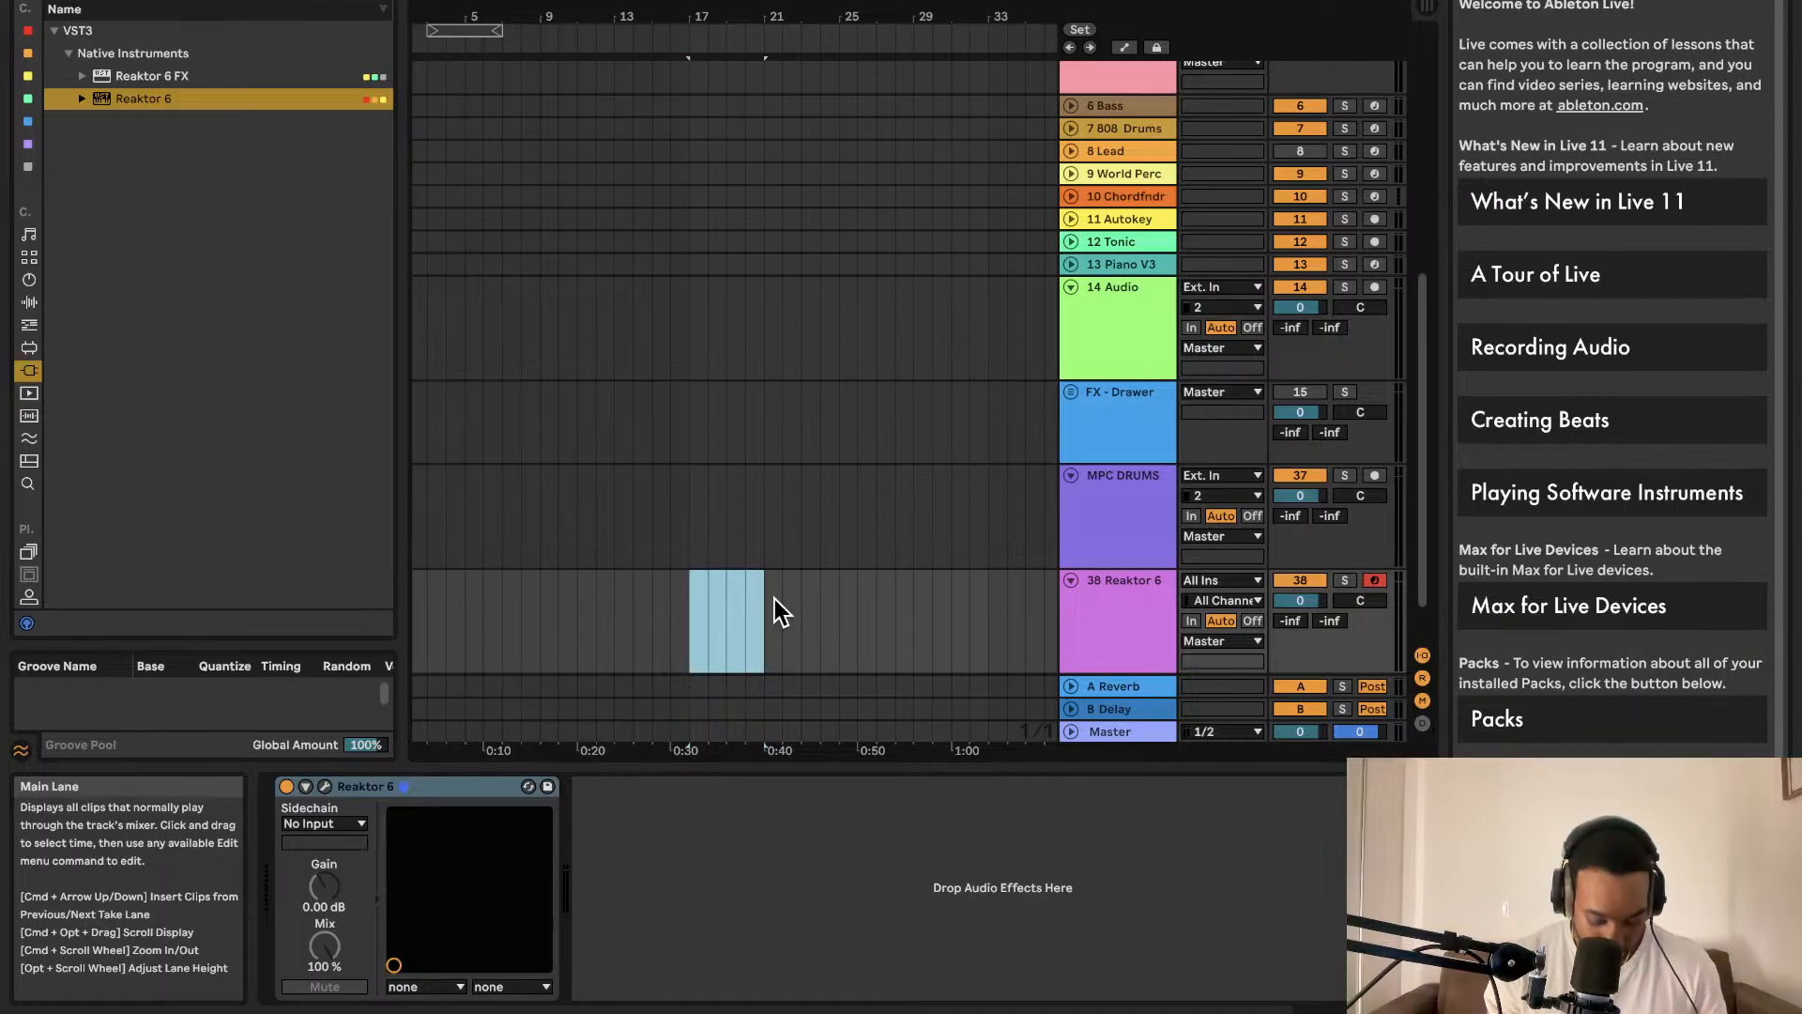
key(super+shift+m)
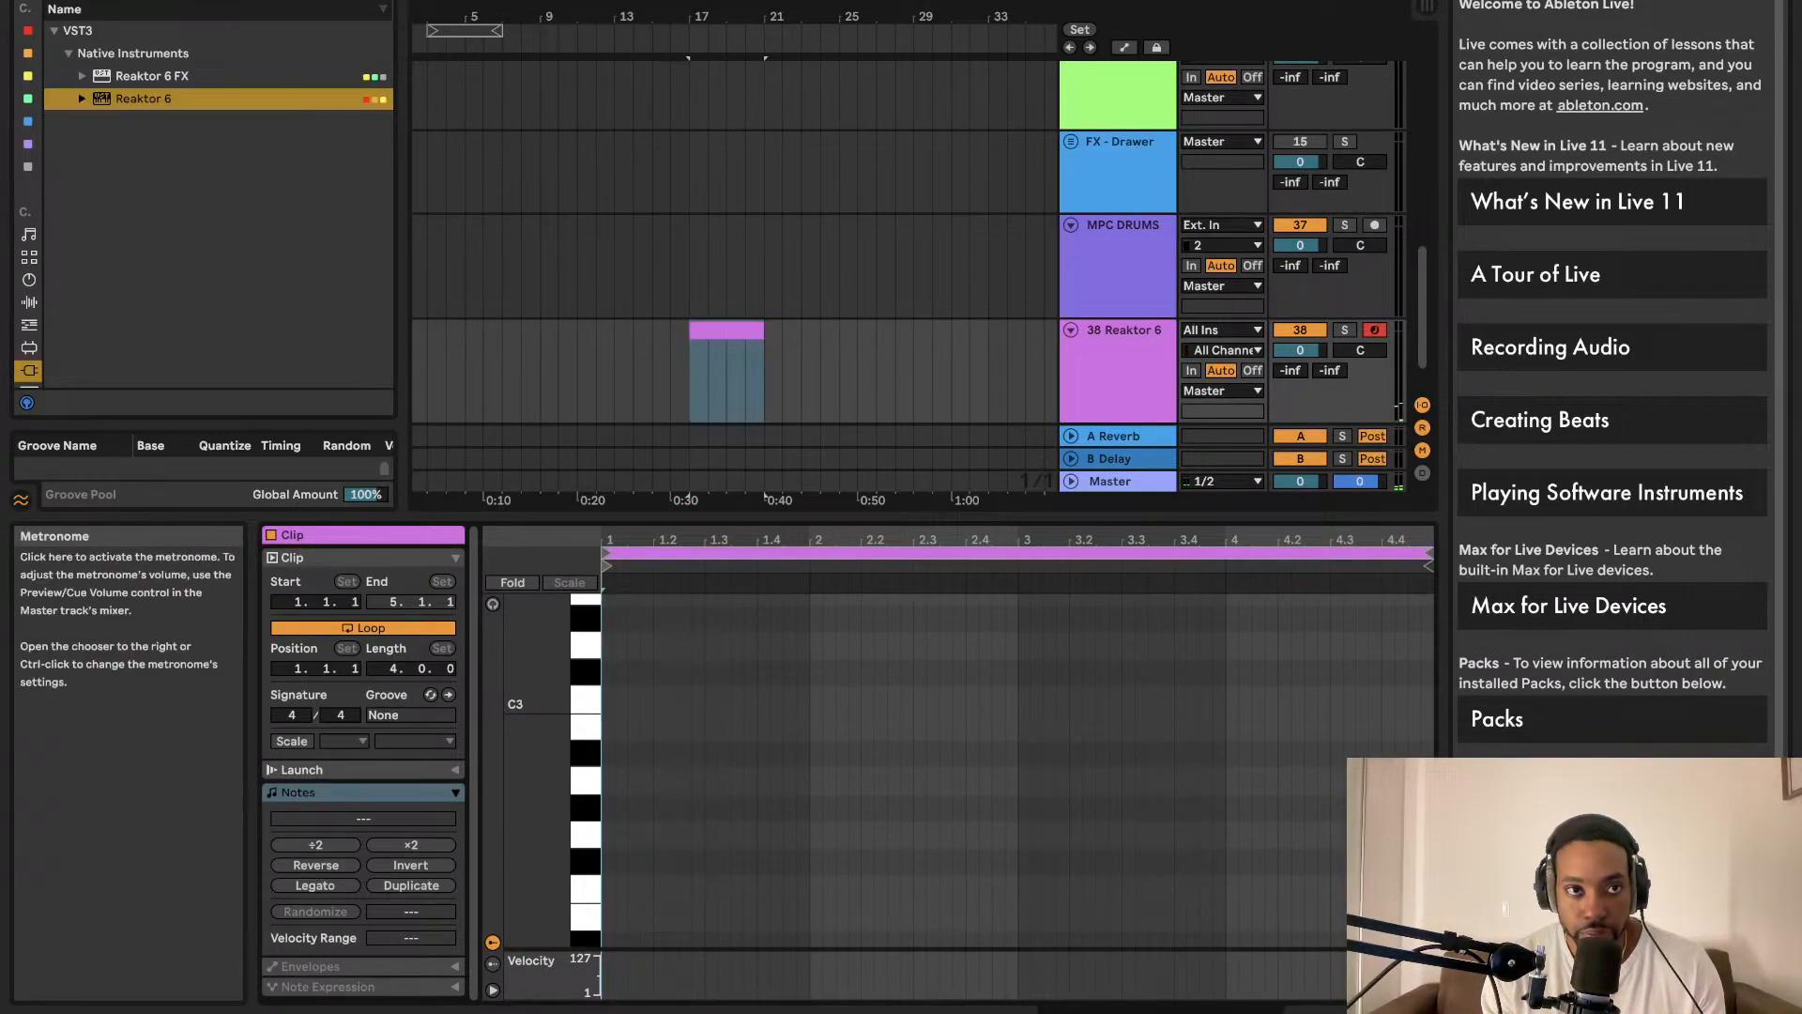
Step: Lower the project tempo and set the loop around the new Reaktor 6 clip
drag(122, 0, 122, 35)
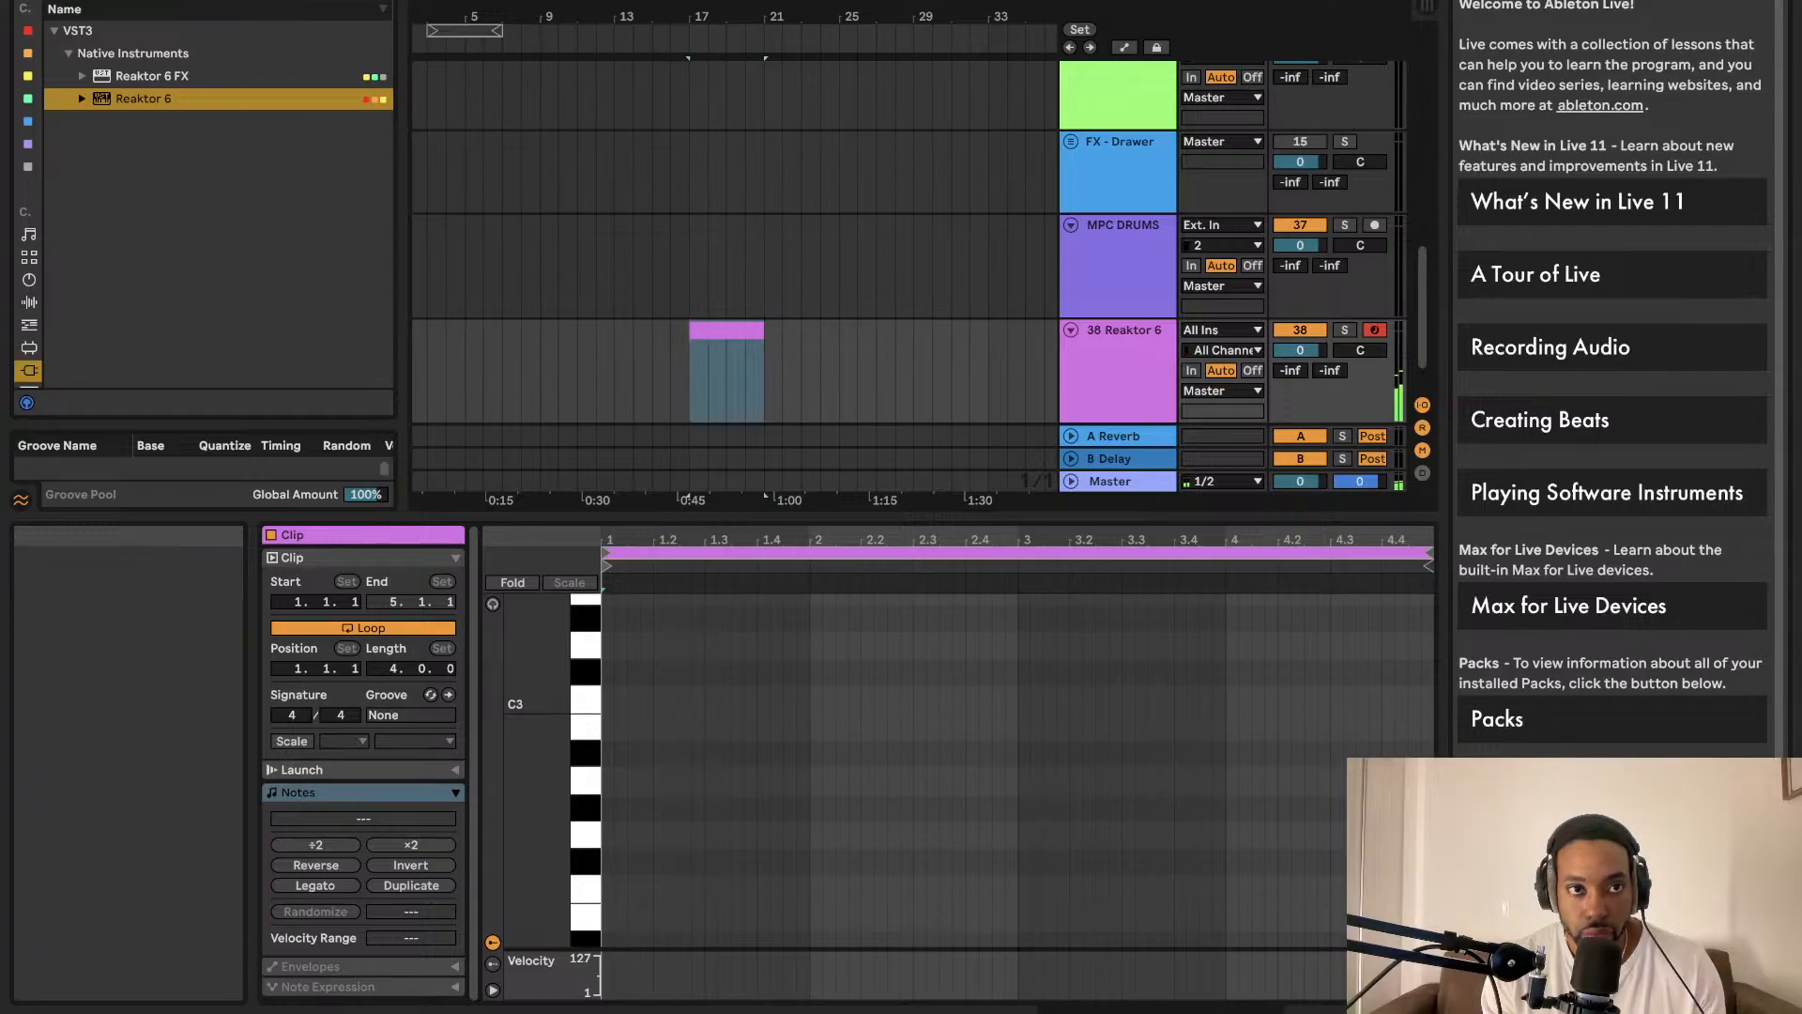
key(Tab)
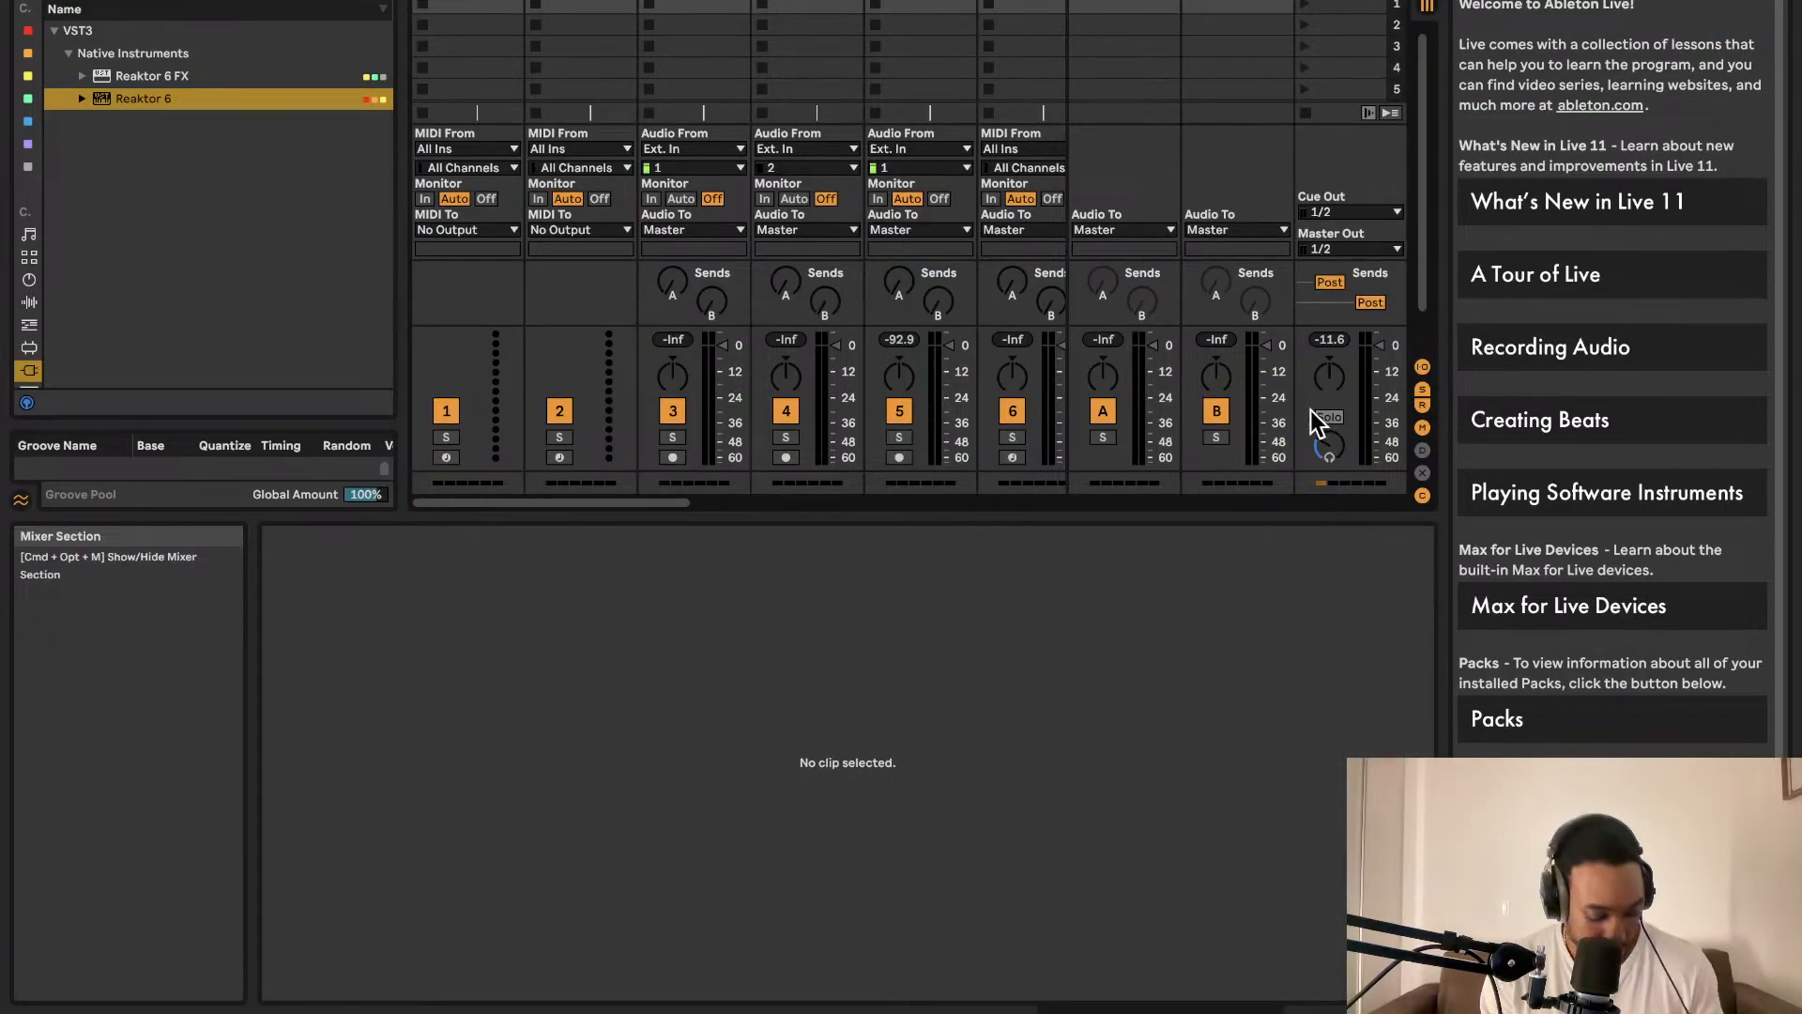
key(Tab)
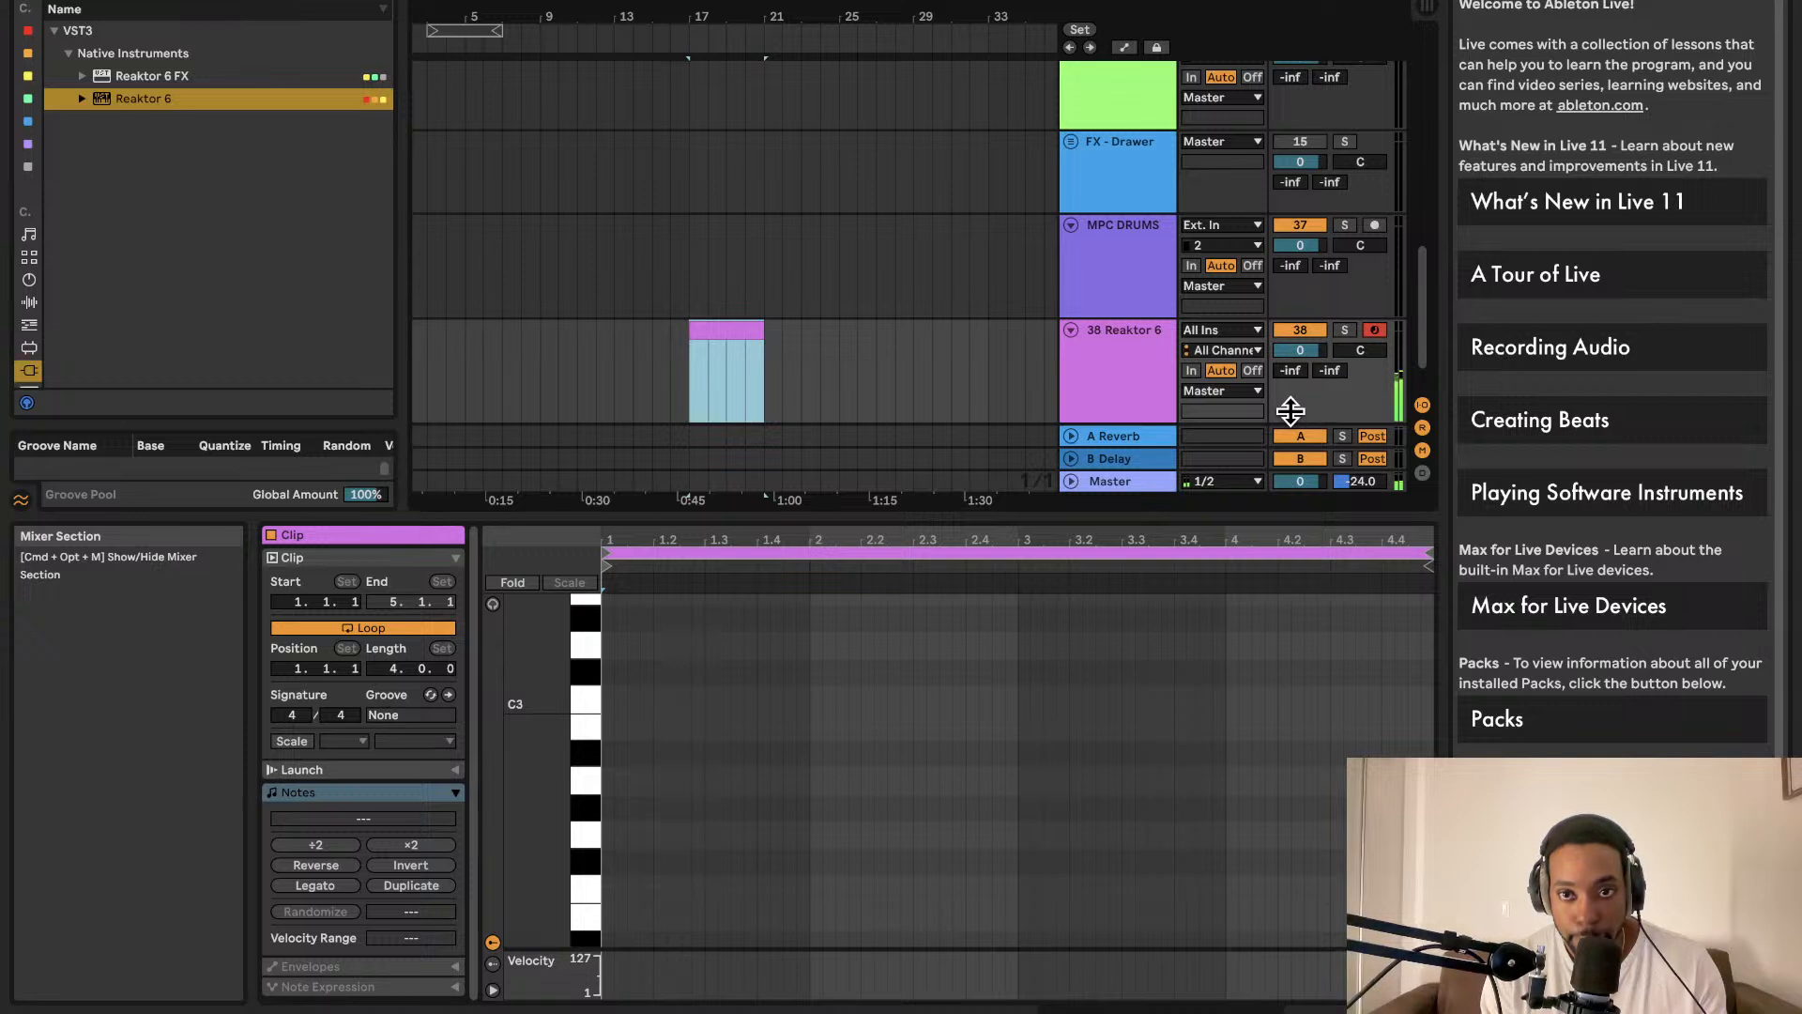
click(748, 332)
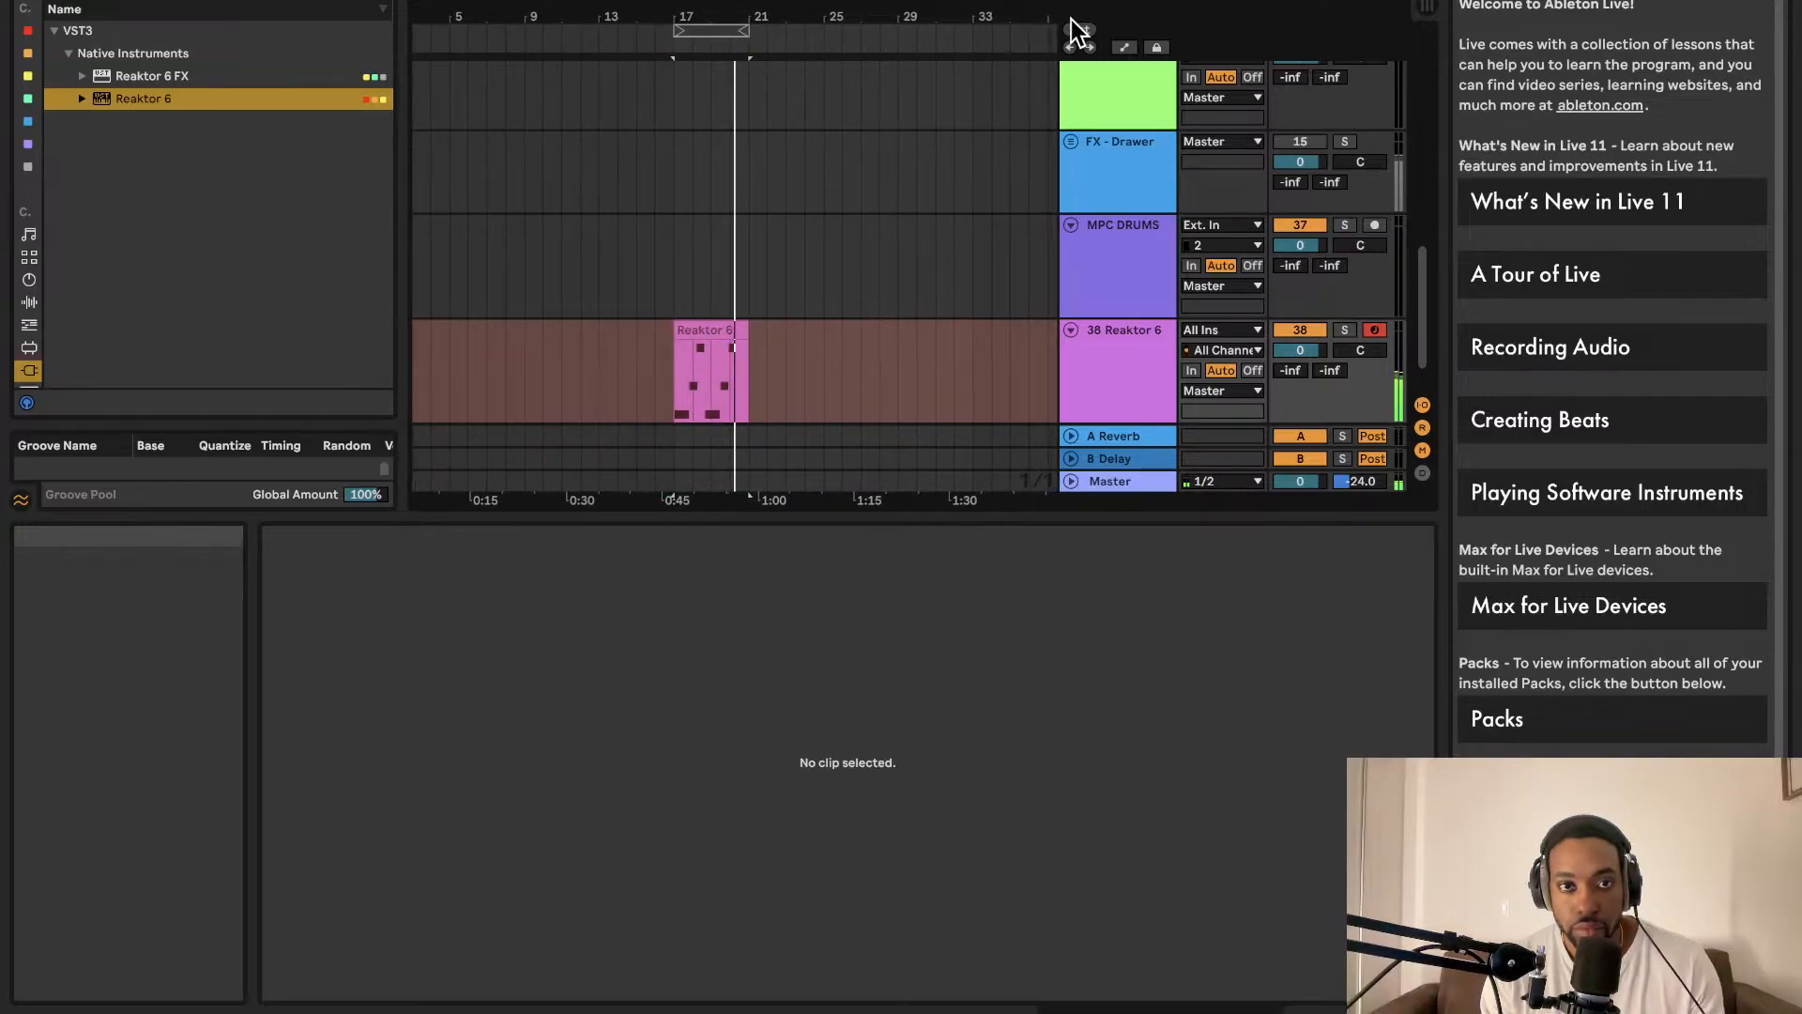
Step: Play the looped Reaktor 6 clip while raising the project tempo, then stop
click(678, 336)
click(688, 324)
key(super+l)
key(space)
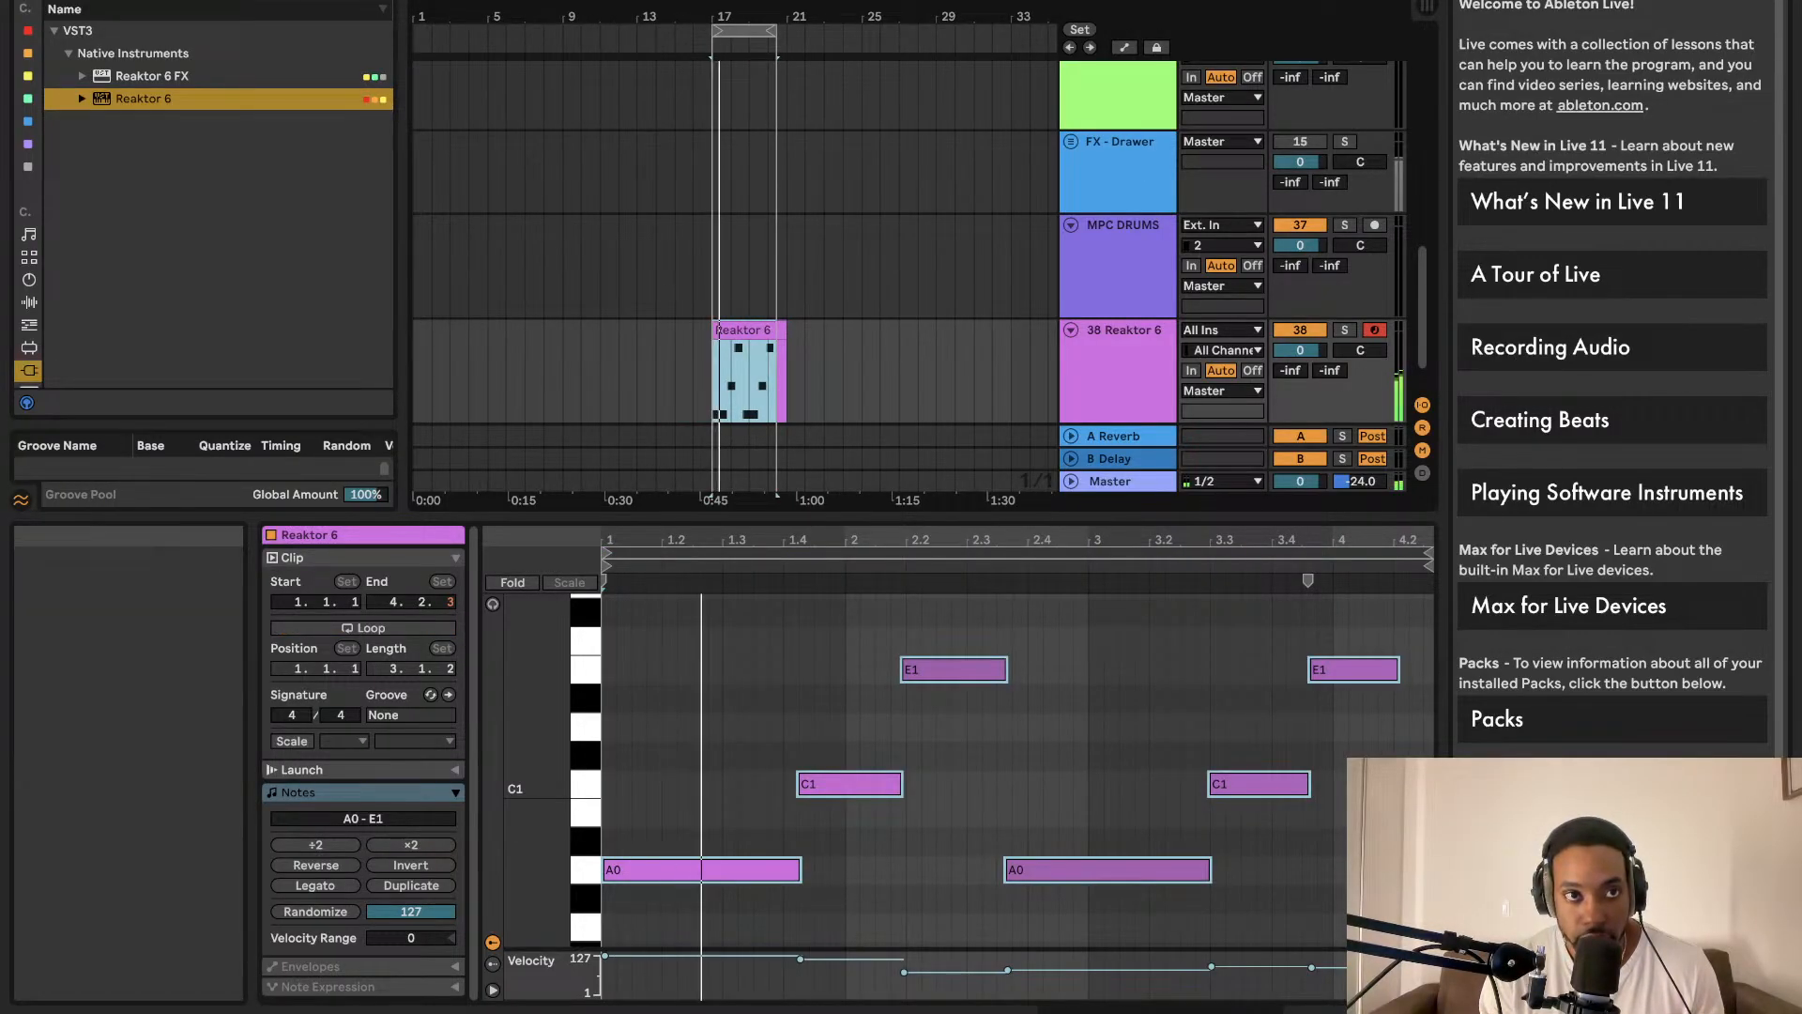
drag(103, 3, 103, 0)
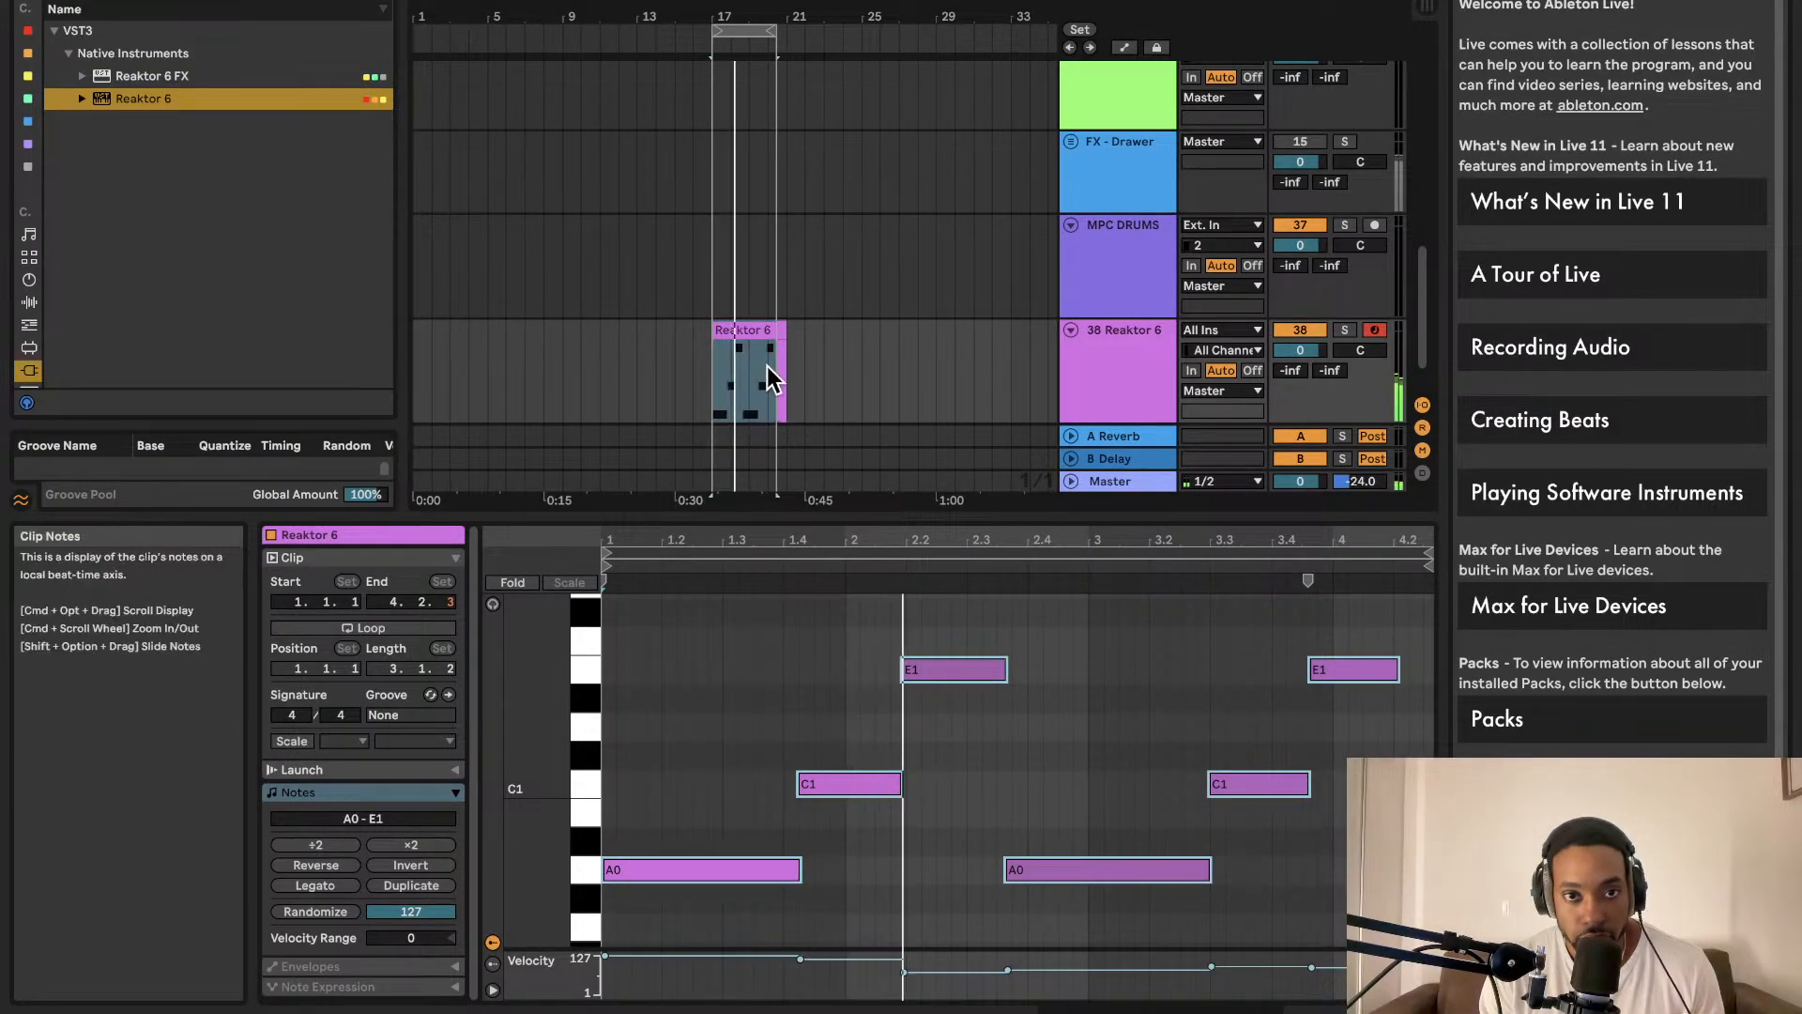
key(space)
Step: Delete the Reaktor 6 clip and the leftover sliver near bar 20, leaving the lane empty
click(748, 332)
key(Delete)
click(779, 334)
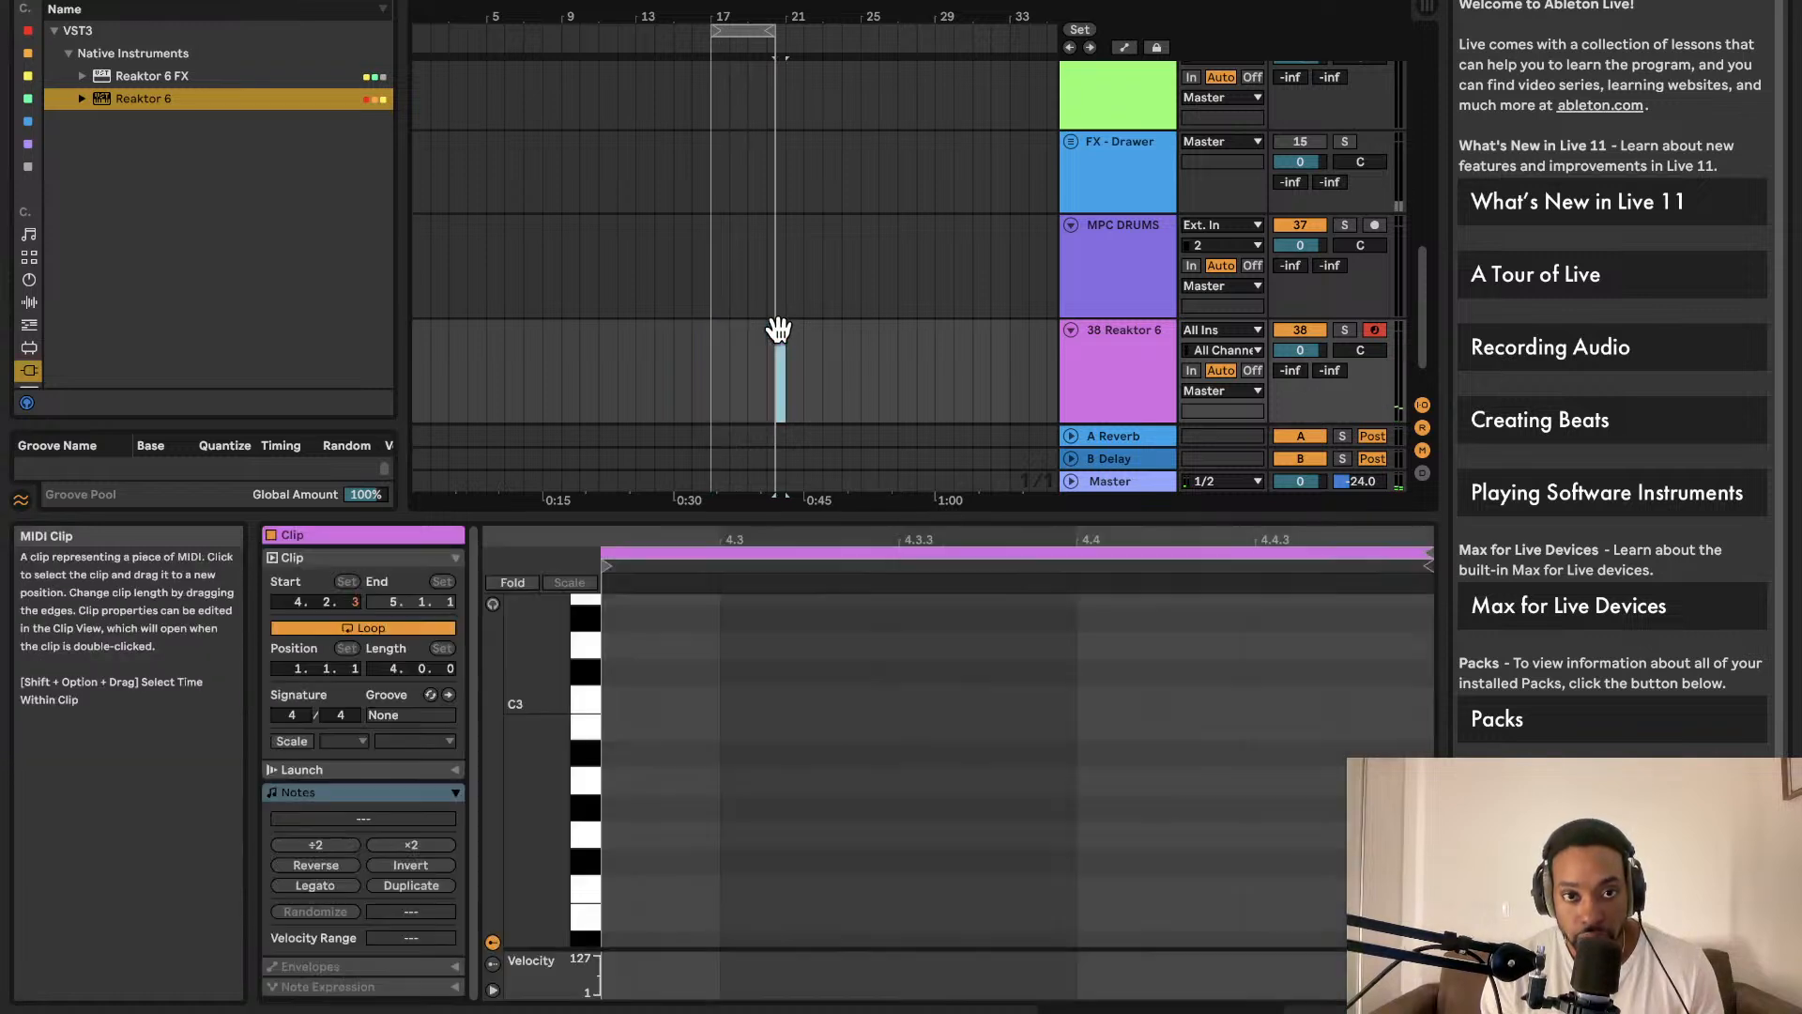
key(Delete)
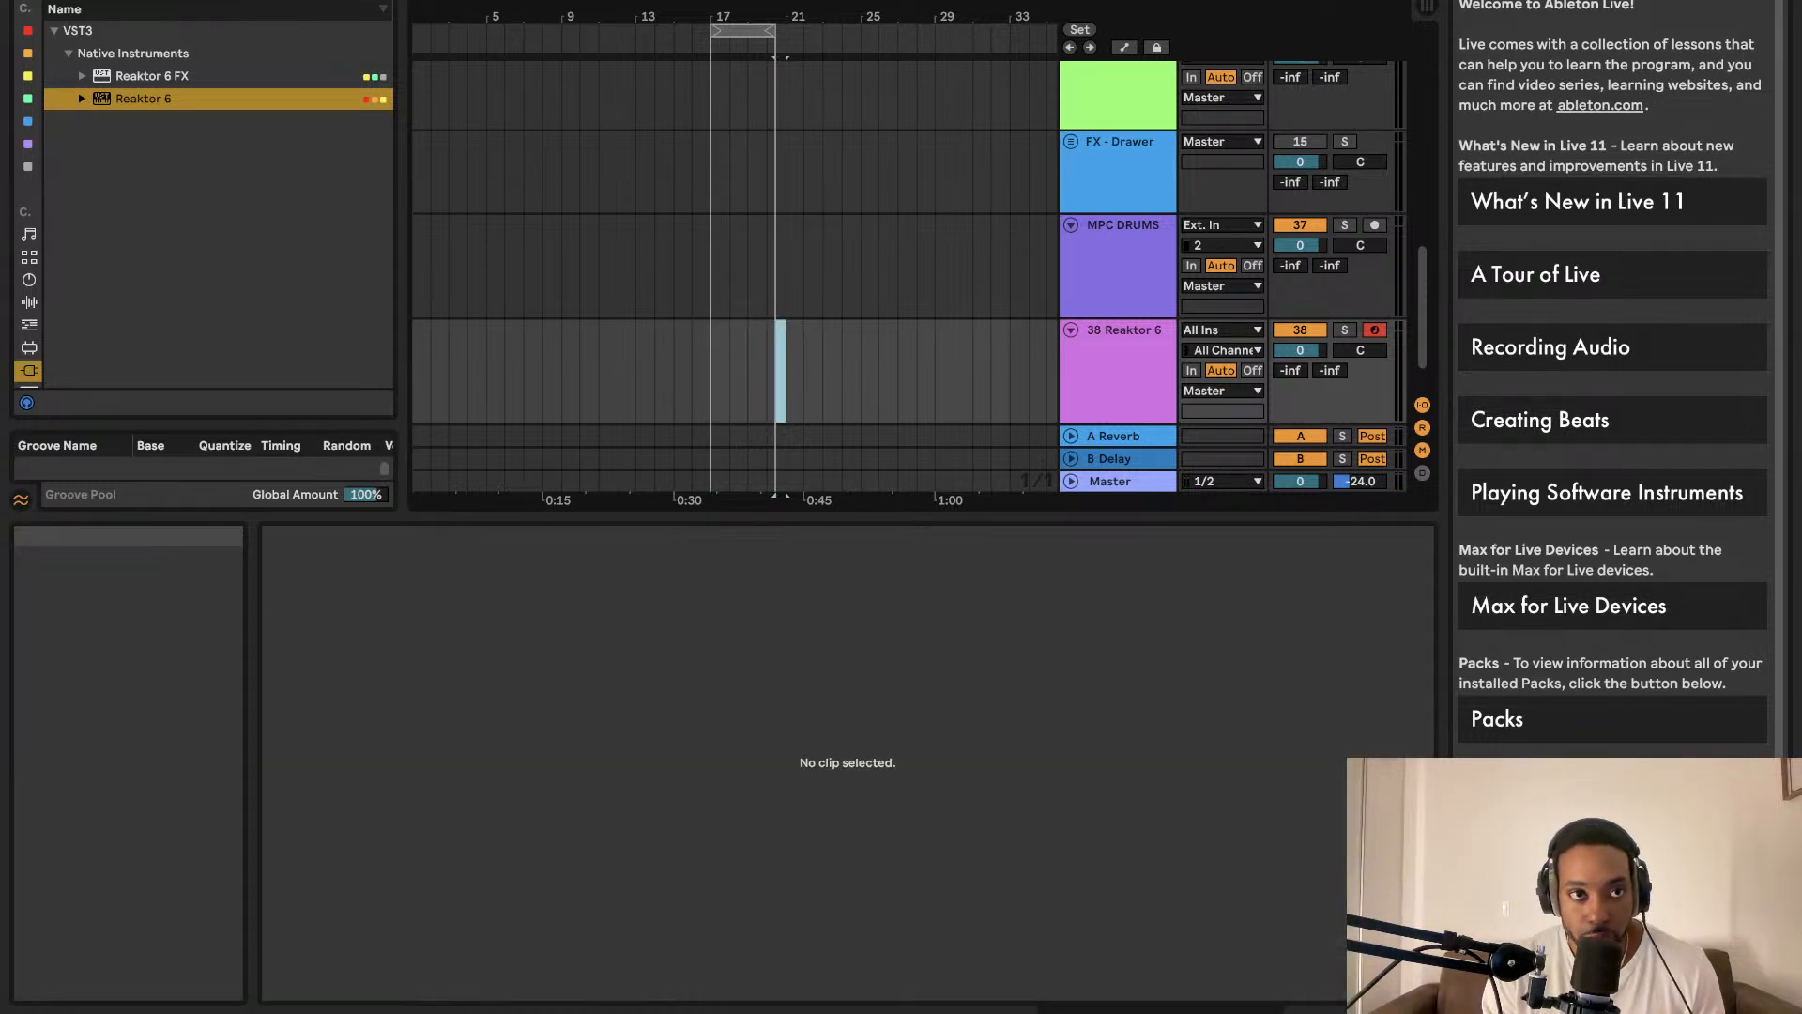
click(711, 349)
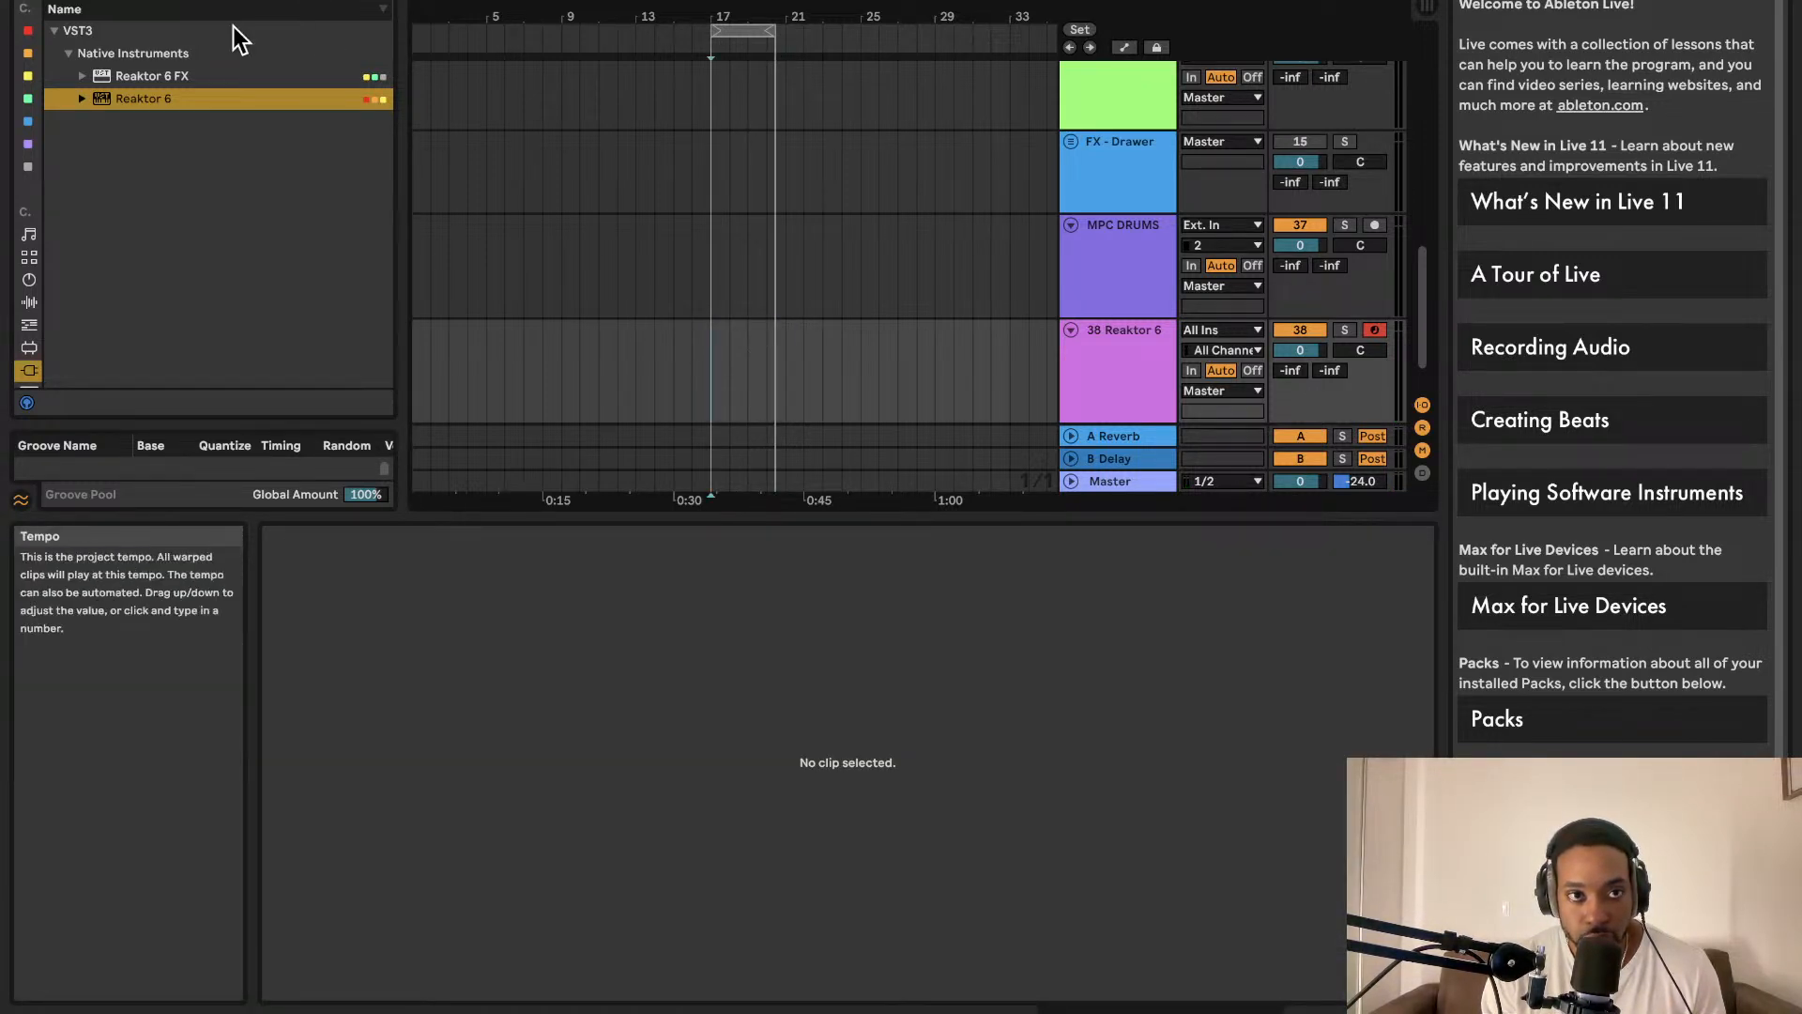
Step: Tap in a new project tempo with Tap Tempo, then stop playback
click(79, 0)
click(80, 0)
click(80, 0)
click(80, 0)
click(80, 0)
click(80, 0)
click(80, 0)
click(80, 0)
click(80, 0)
click(80, 0)
click(80, 0)
click(80, 0)
click(80, 0)
click(80, 0)
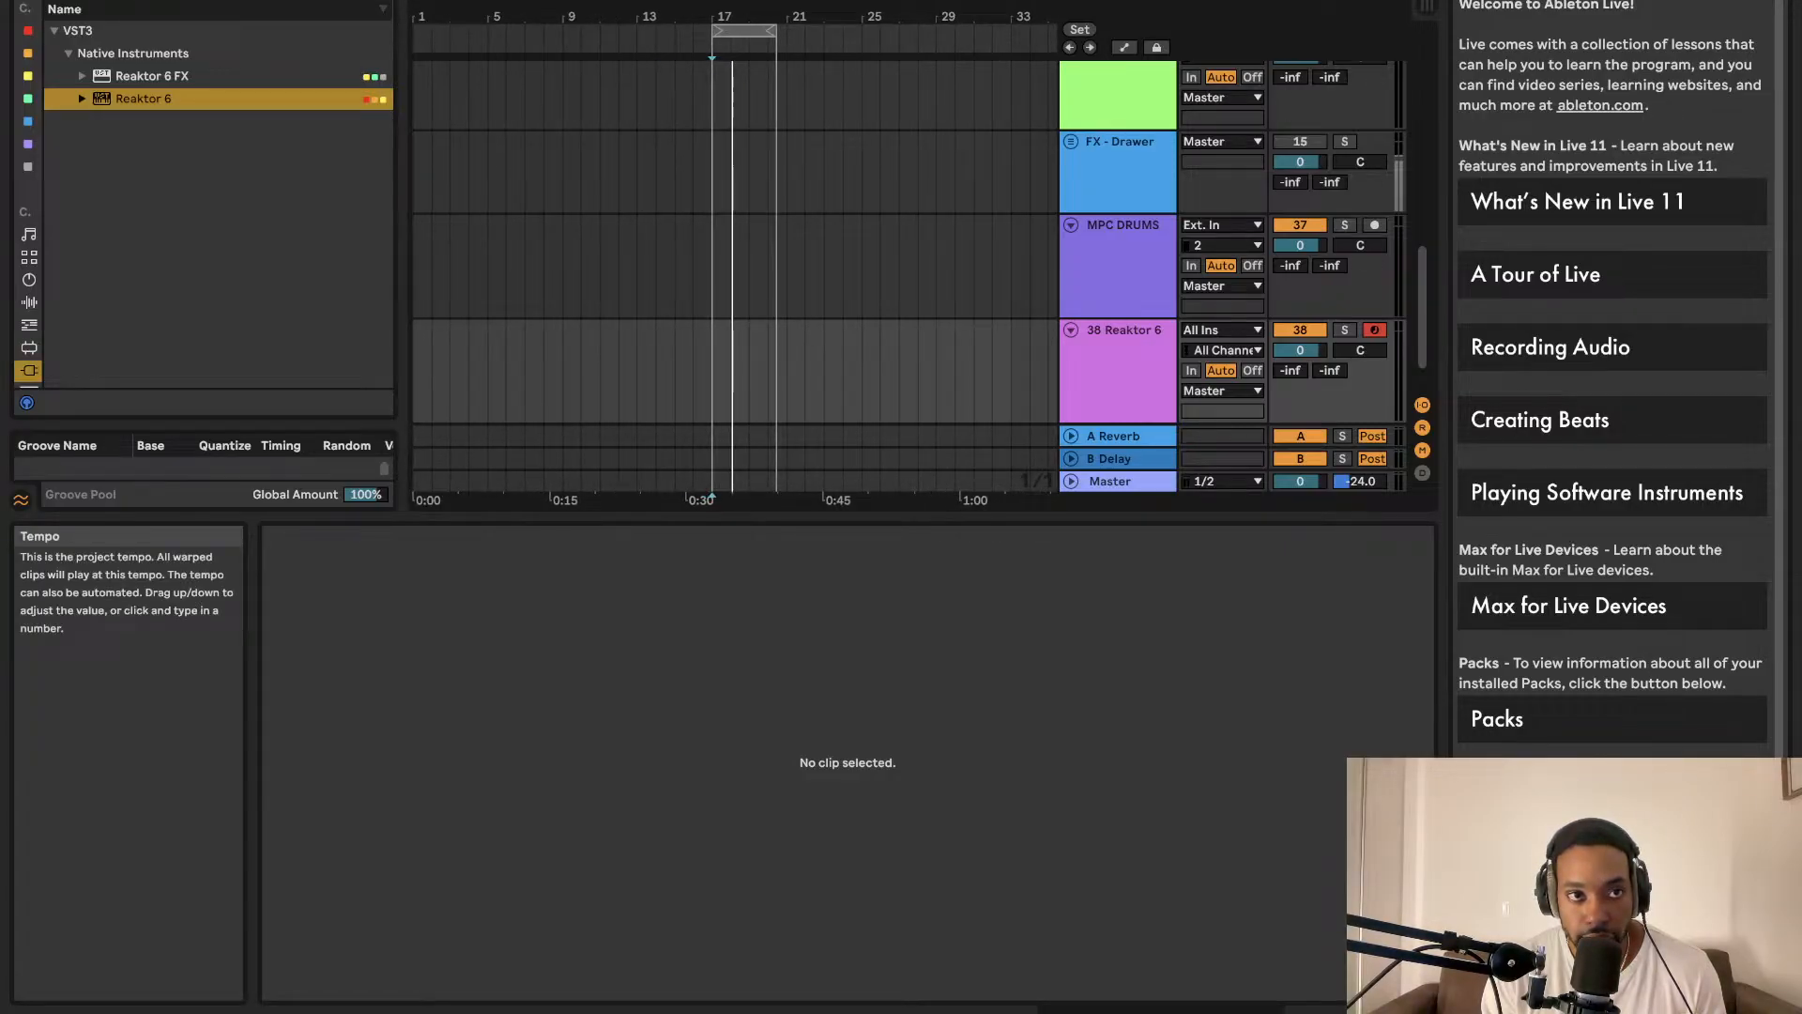
key(space)
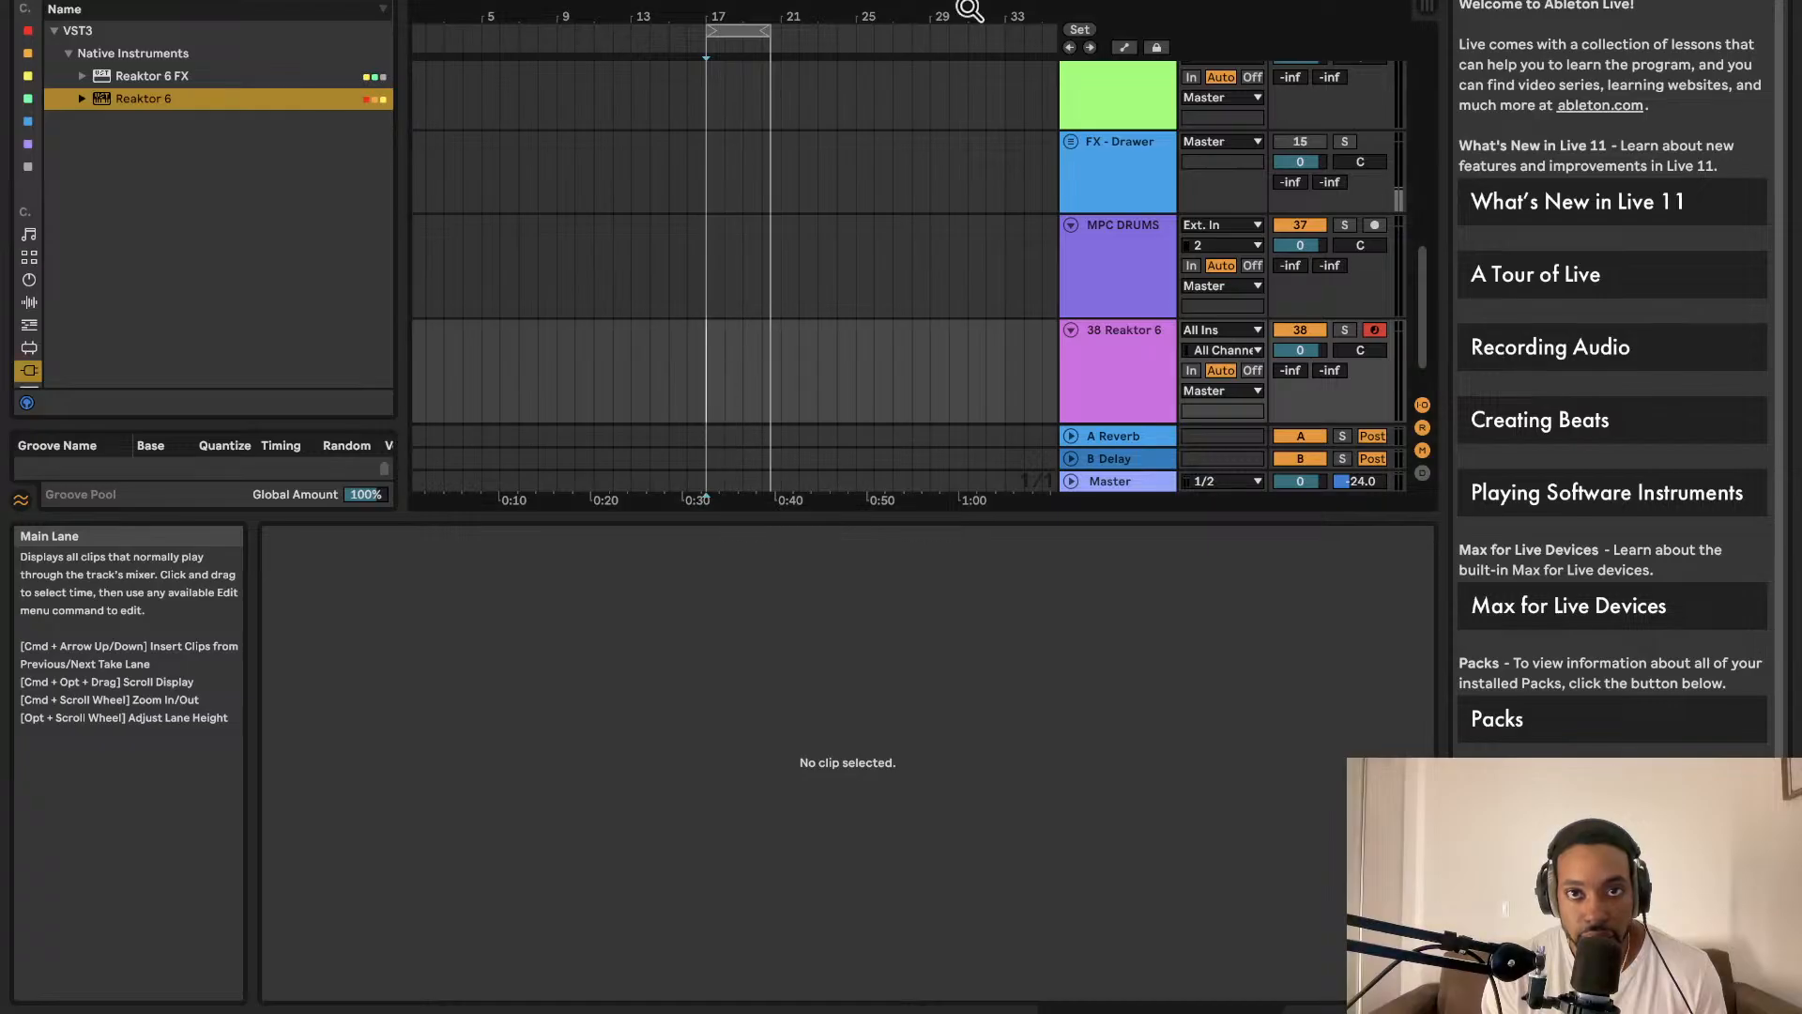
click(1079, 0)
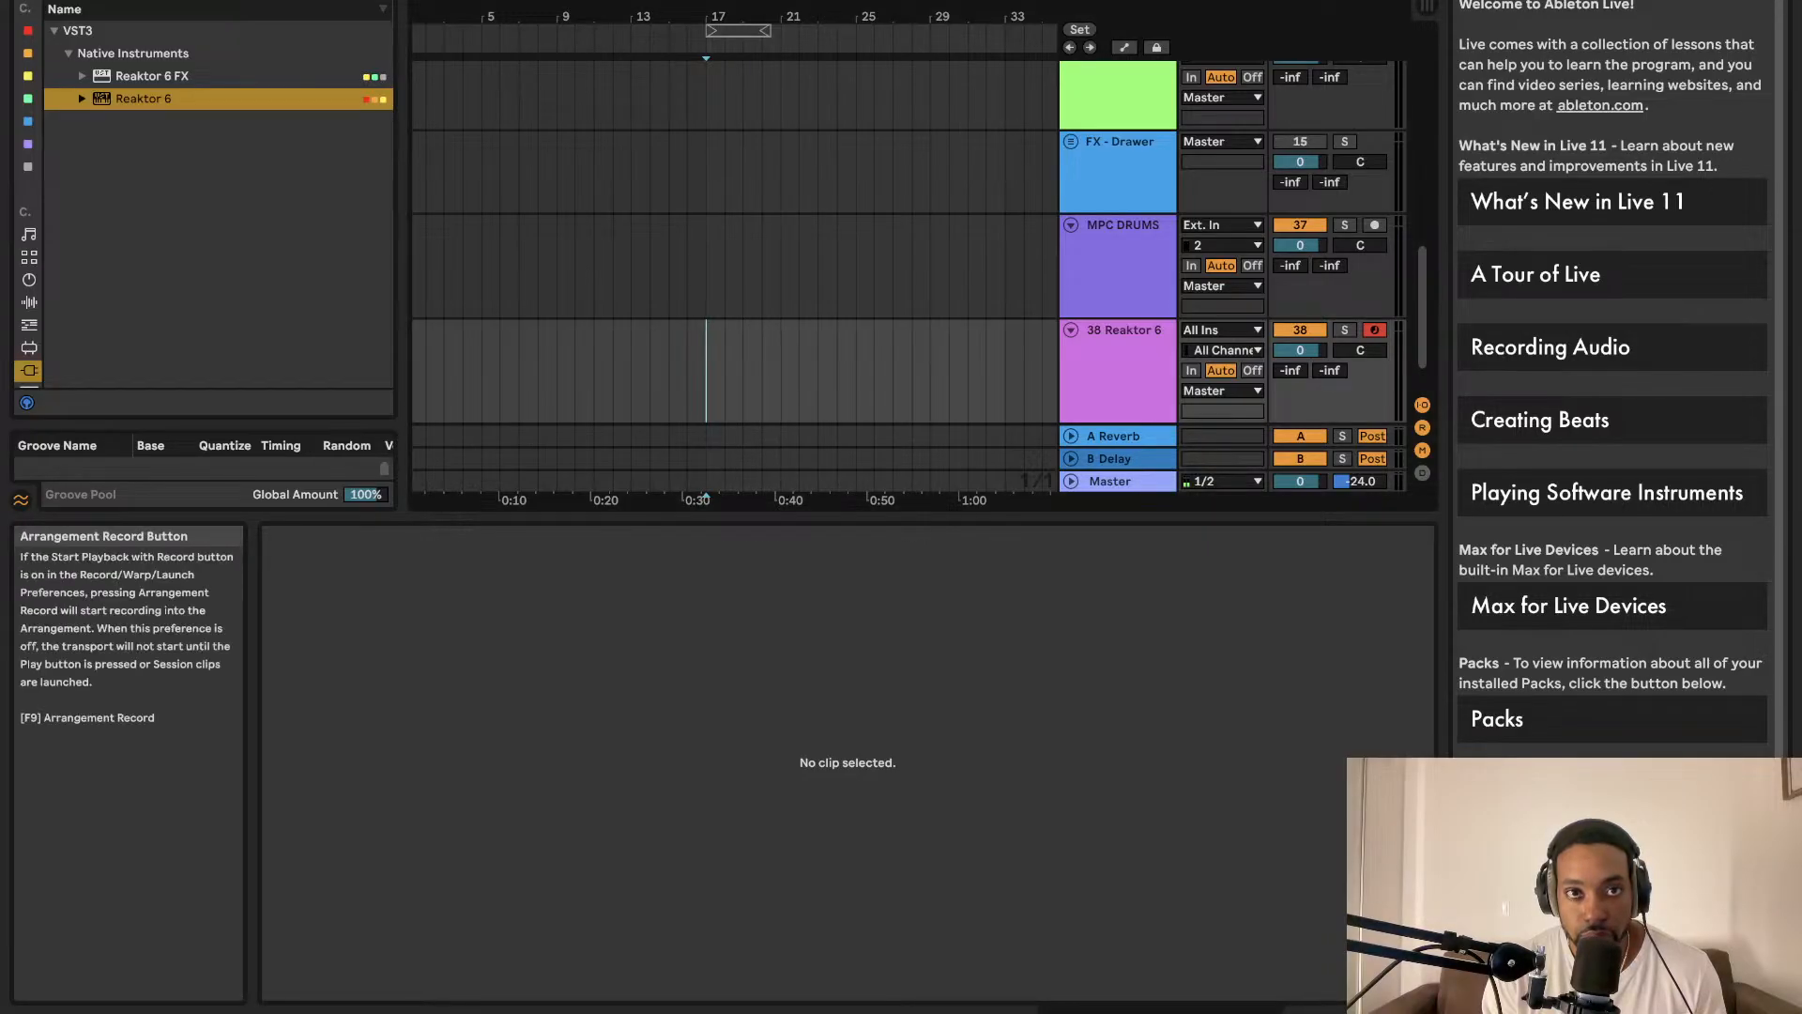
click(767, 1)
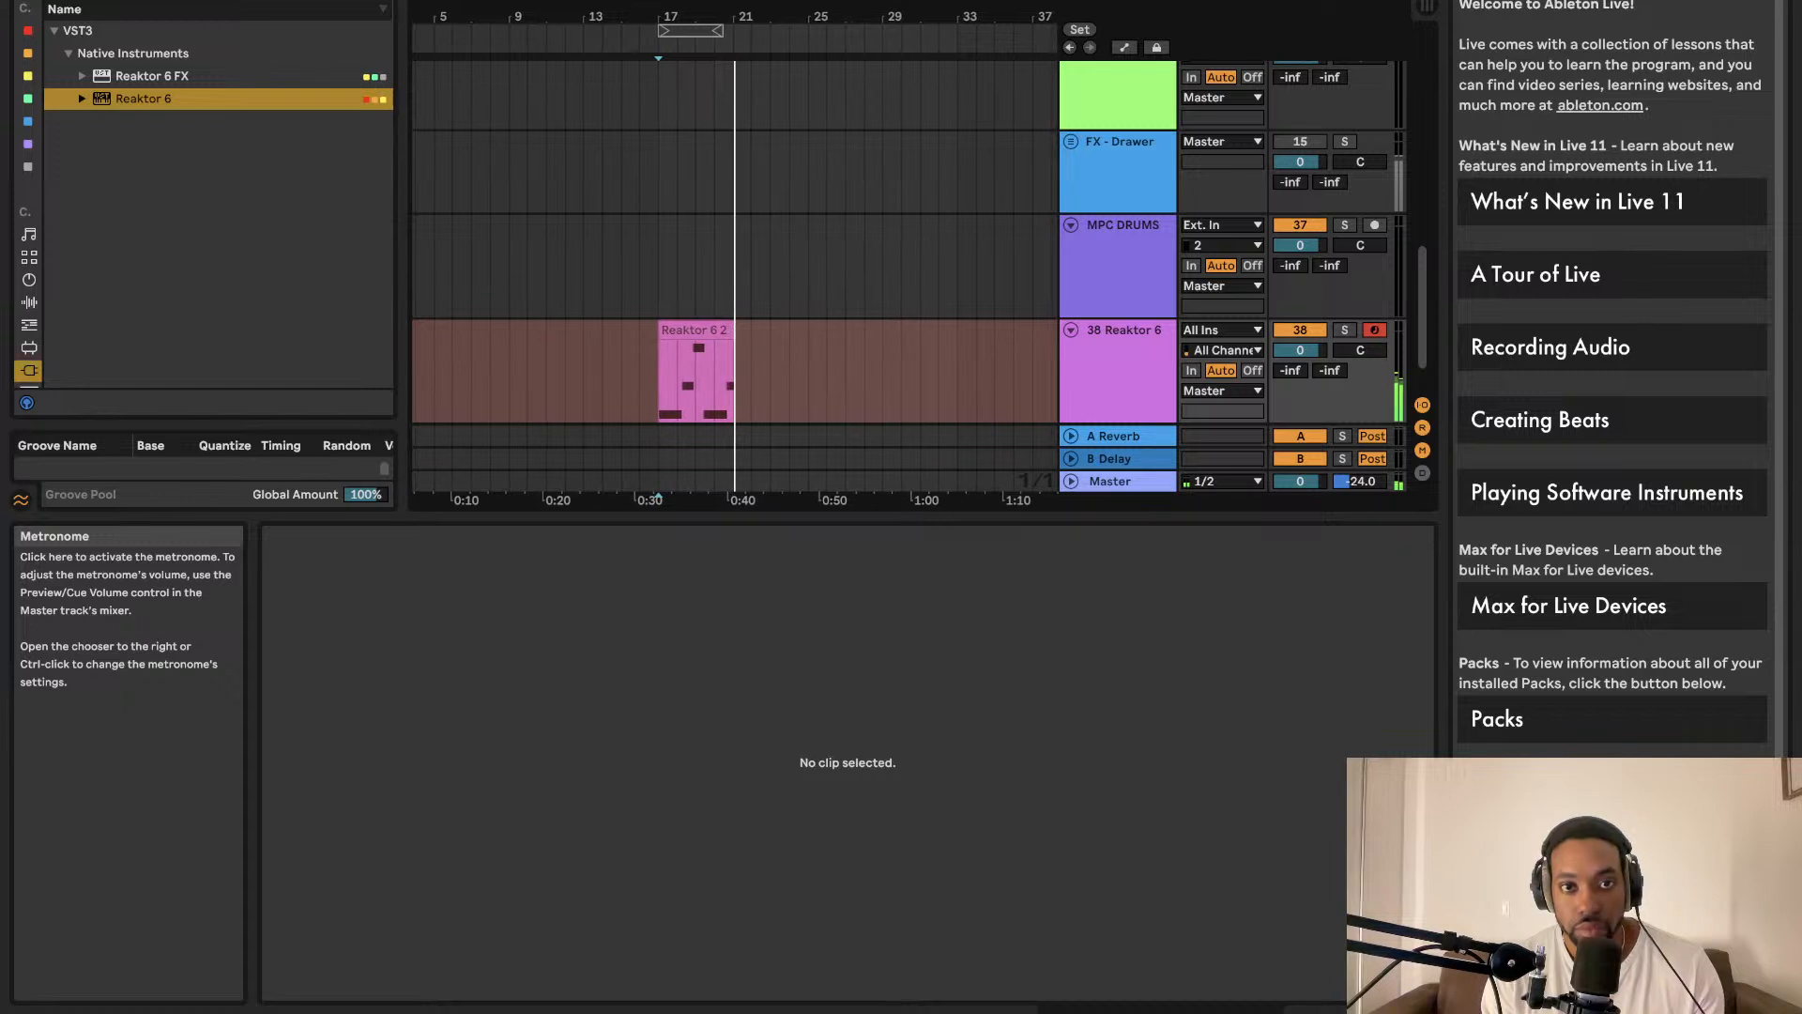
key(space)
key(space)
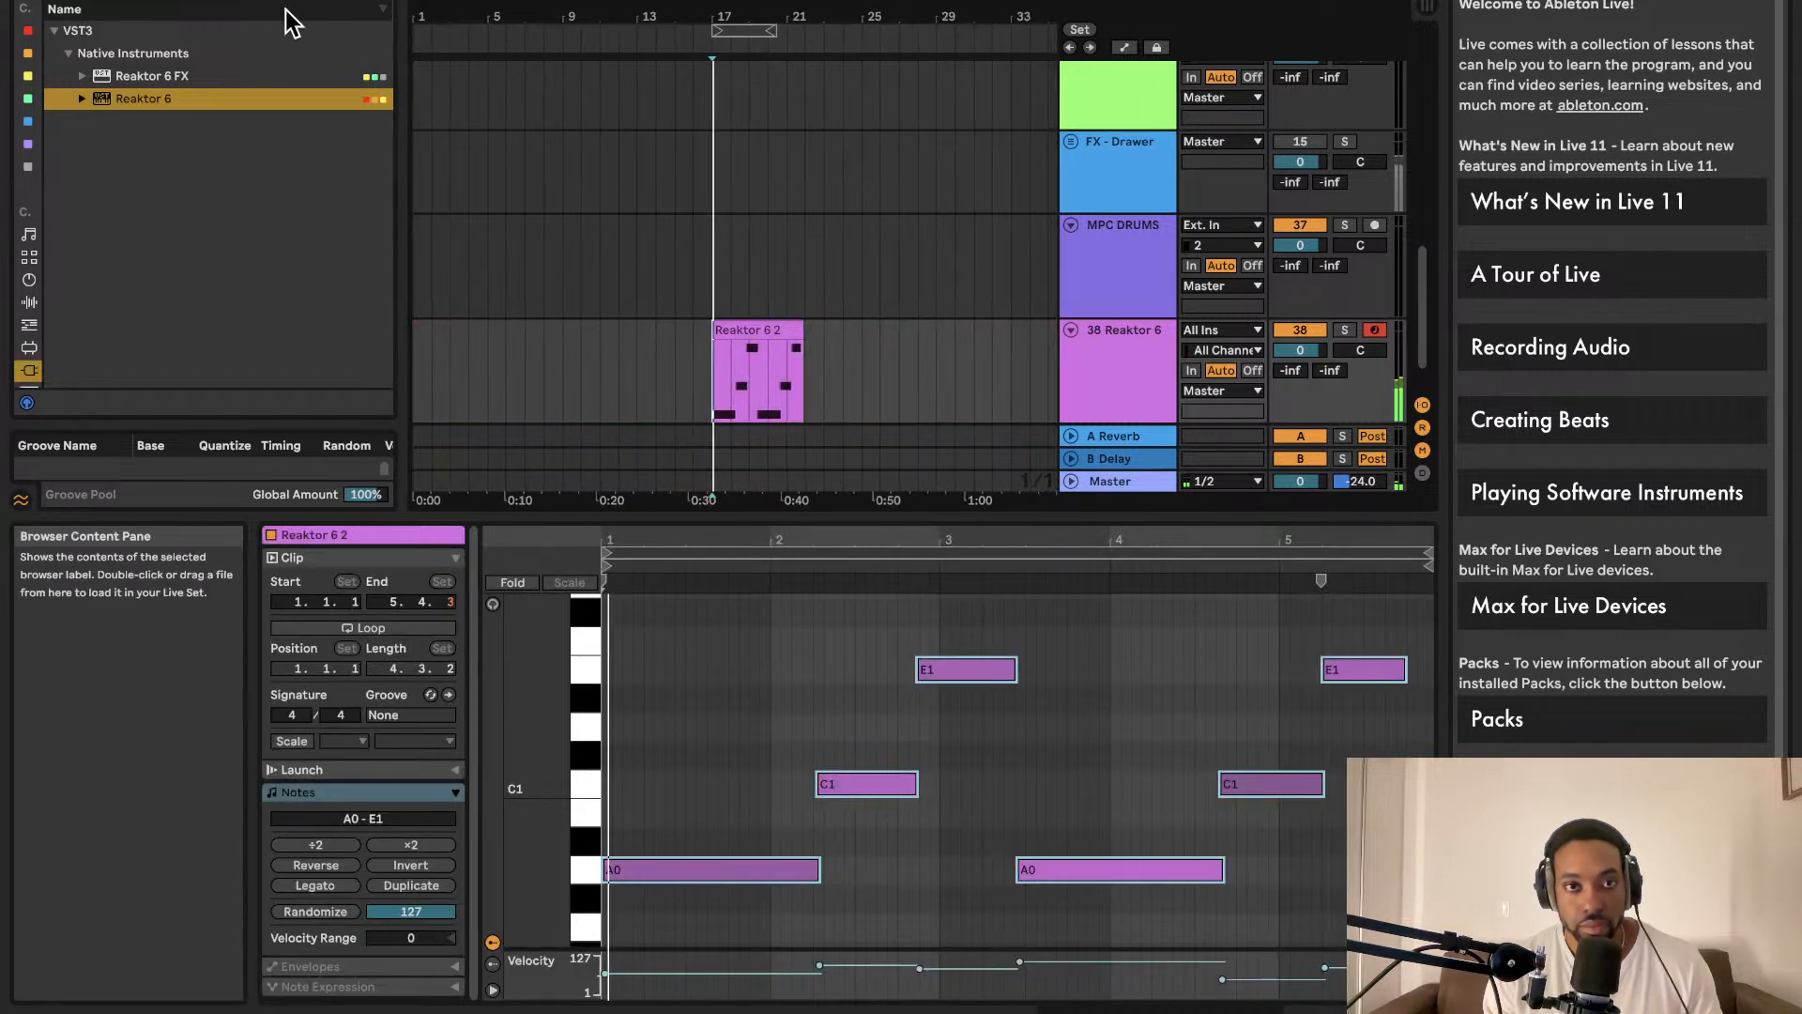
click(749, 330)
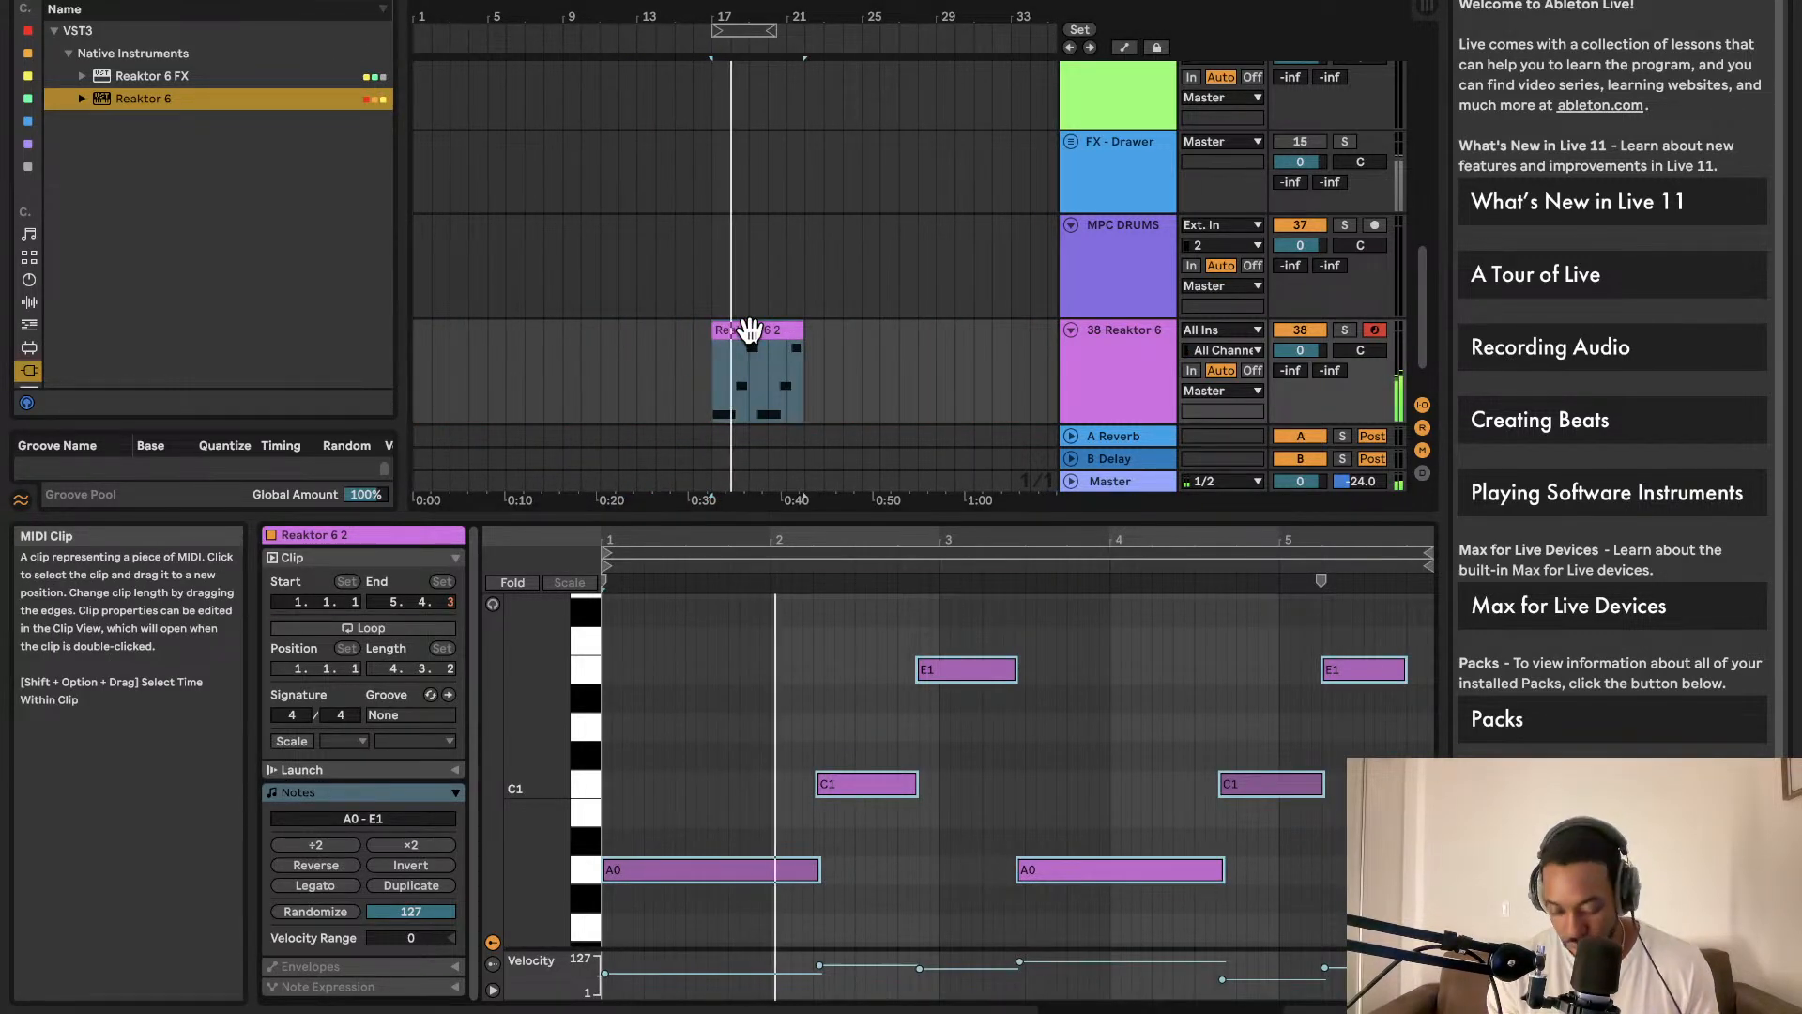
key(super+l)
click(750, 330)
key(super+l)
key(space)
key(space)
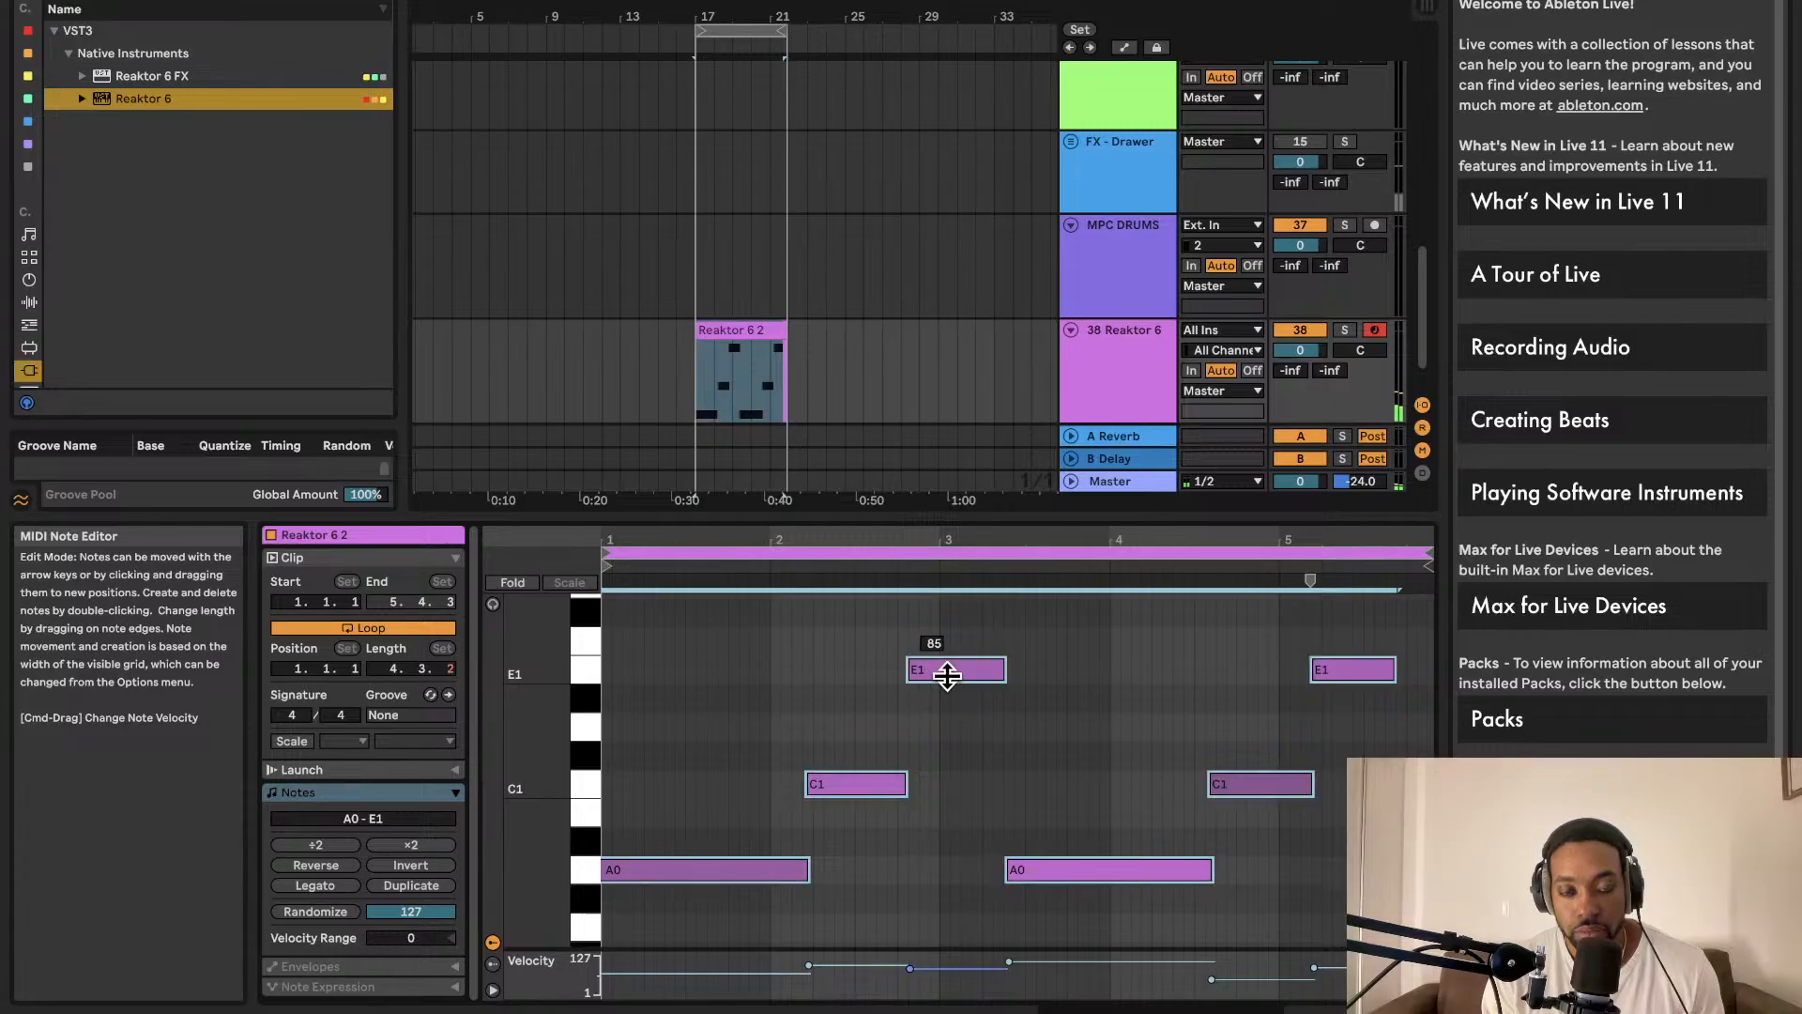
click(745, 347)
key(Delete)
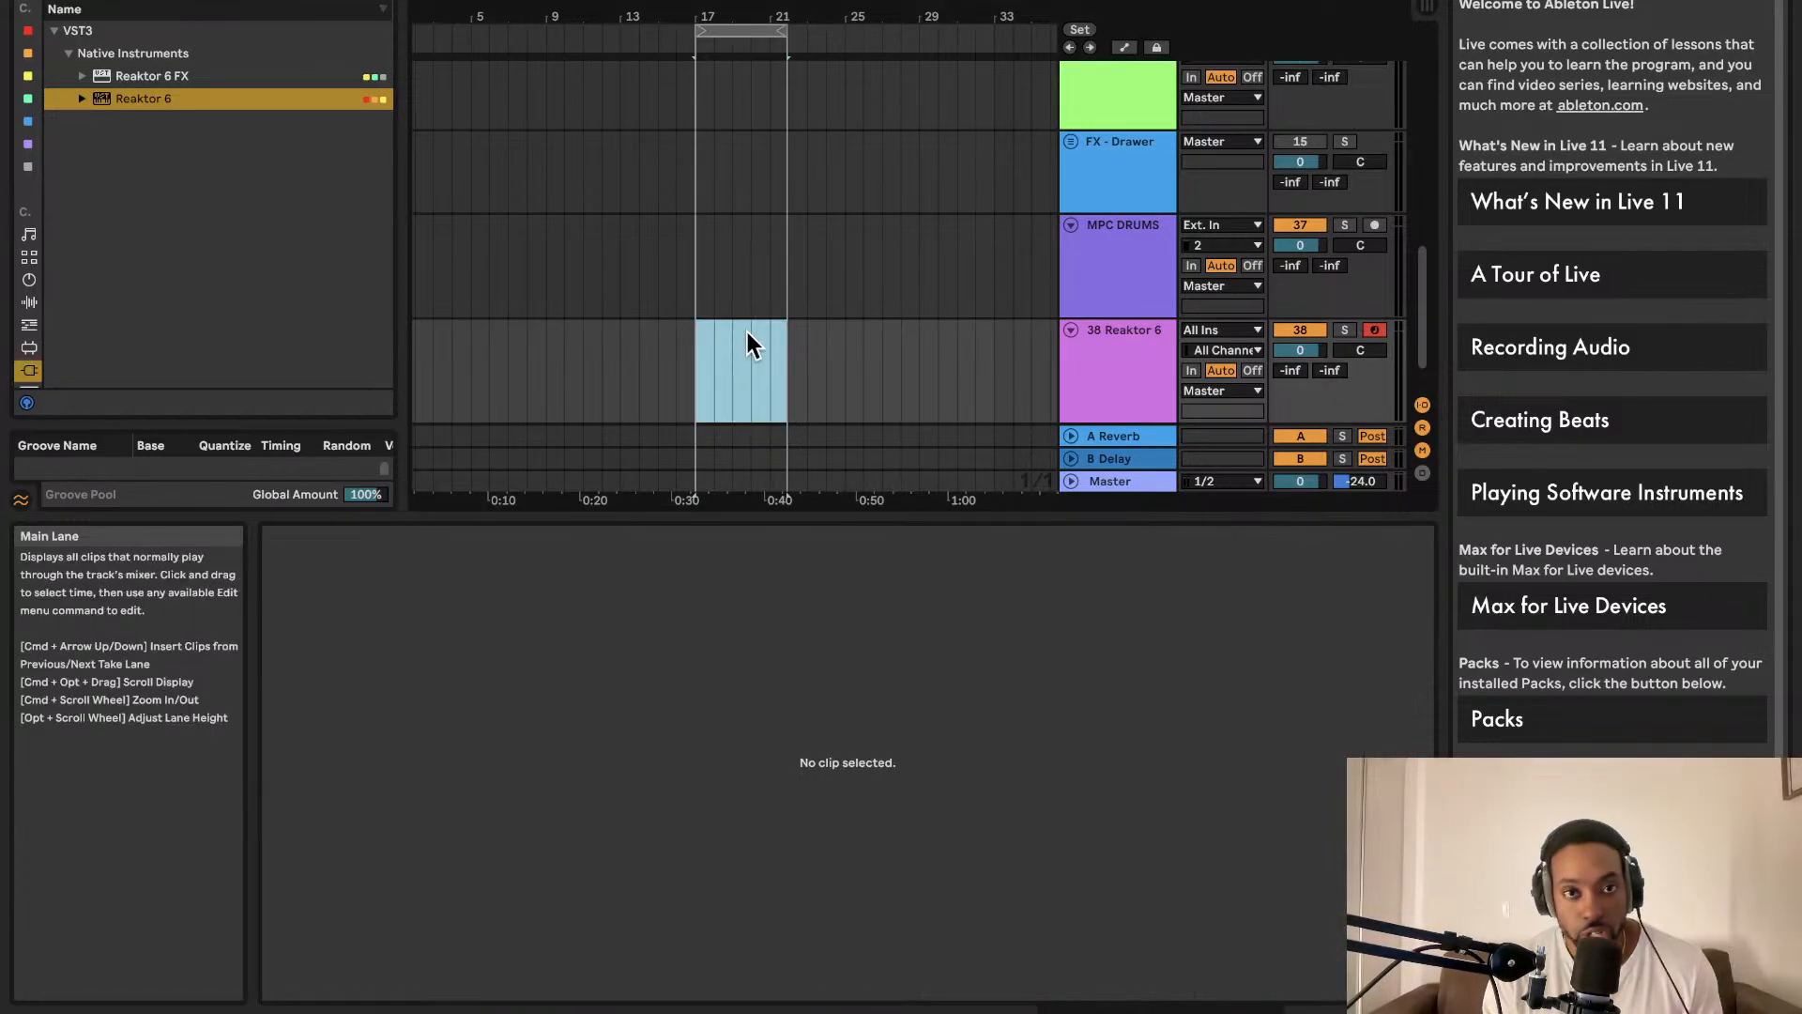
click(733, 339)
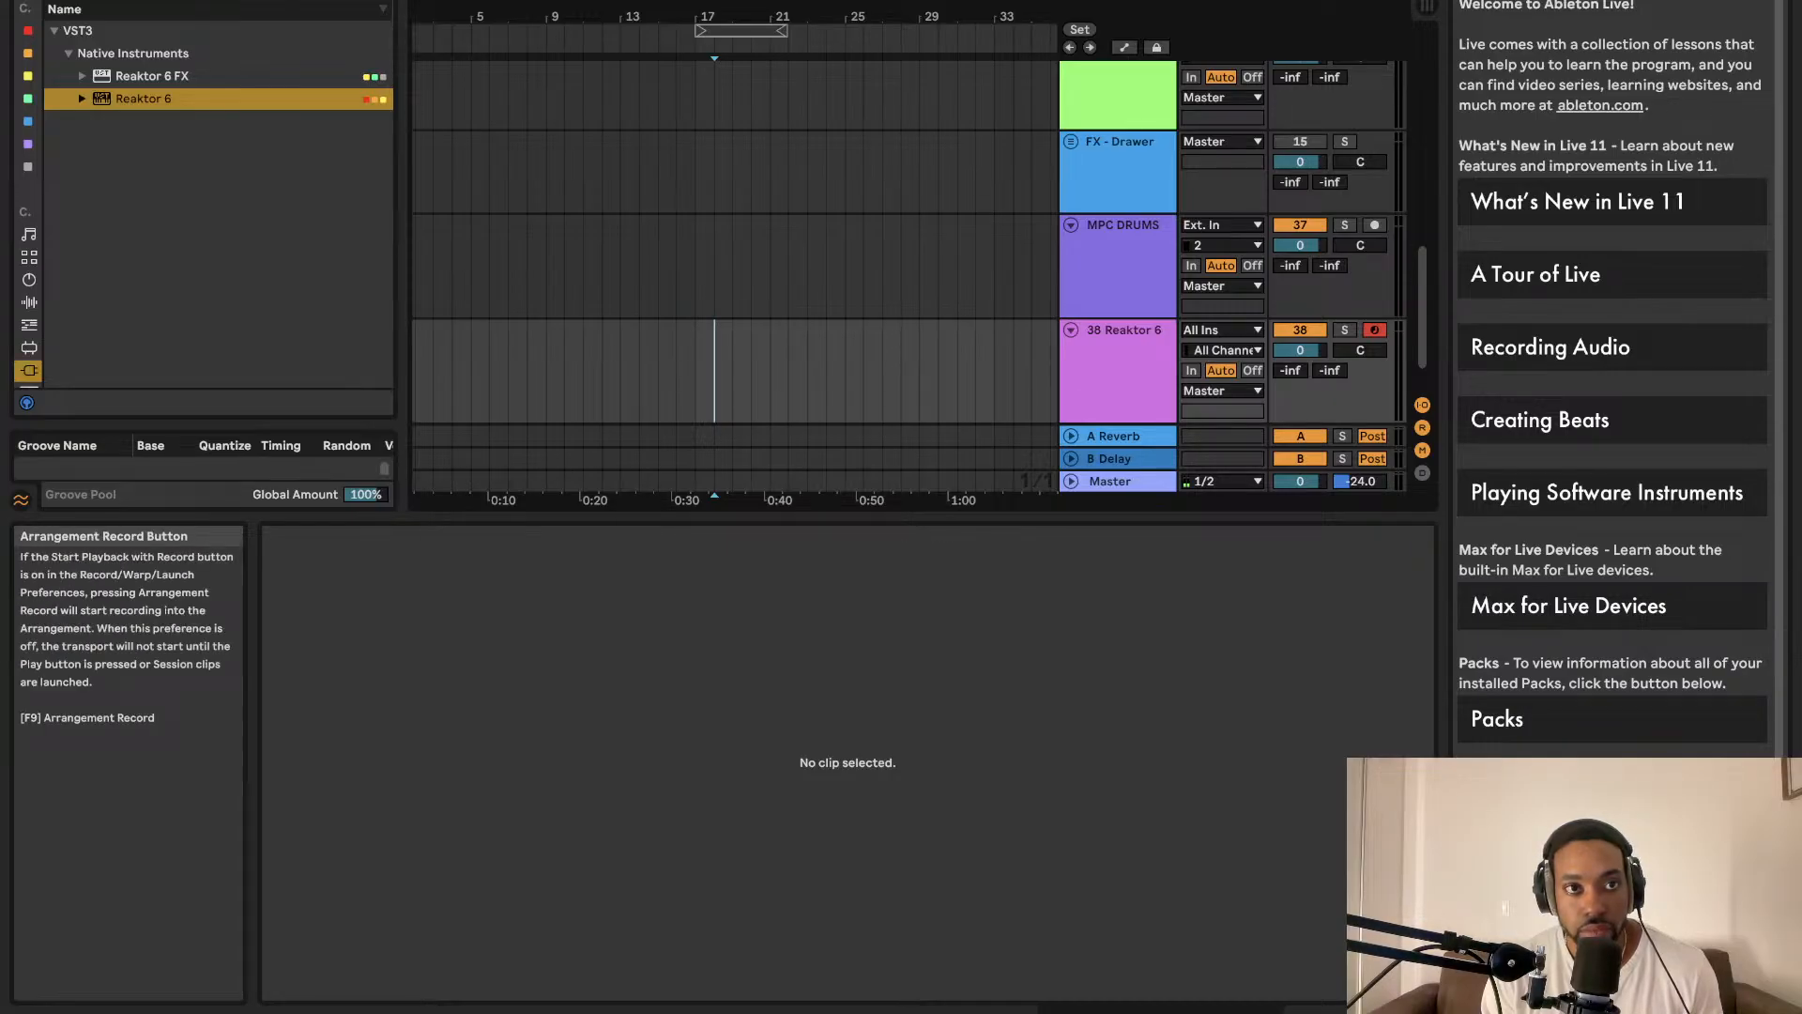
Step: Record a first Reaktor take with F9, then play back from a point in the lane
key(F9)
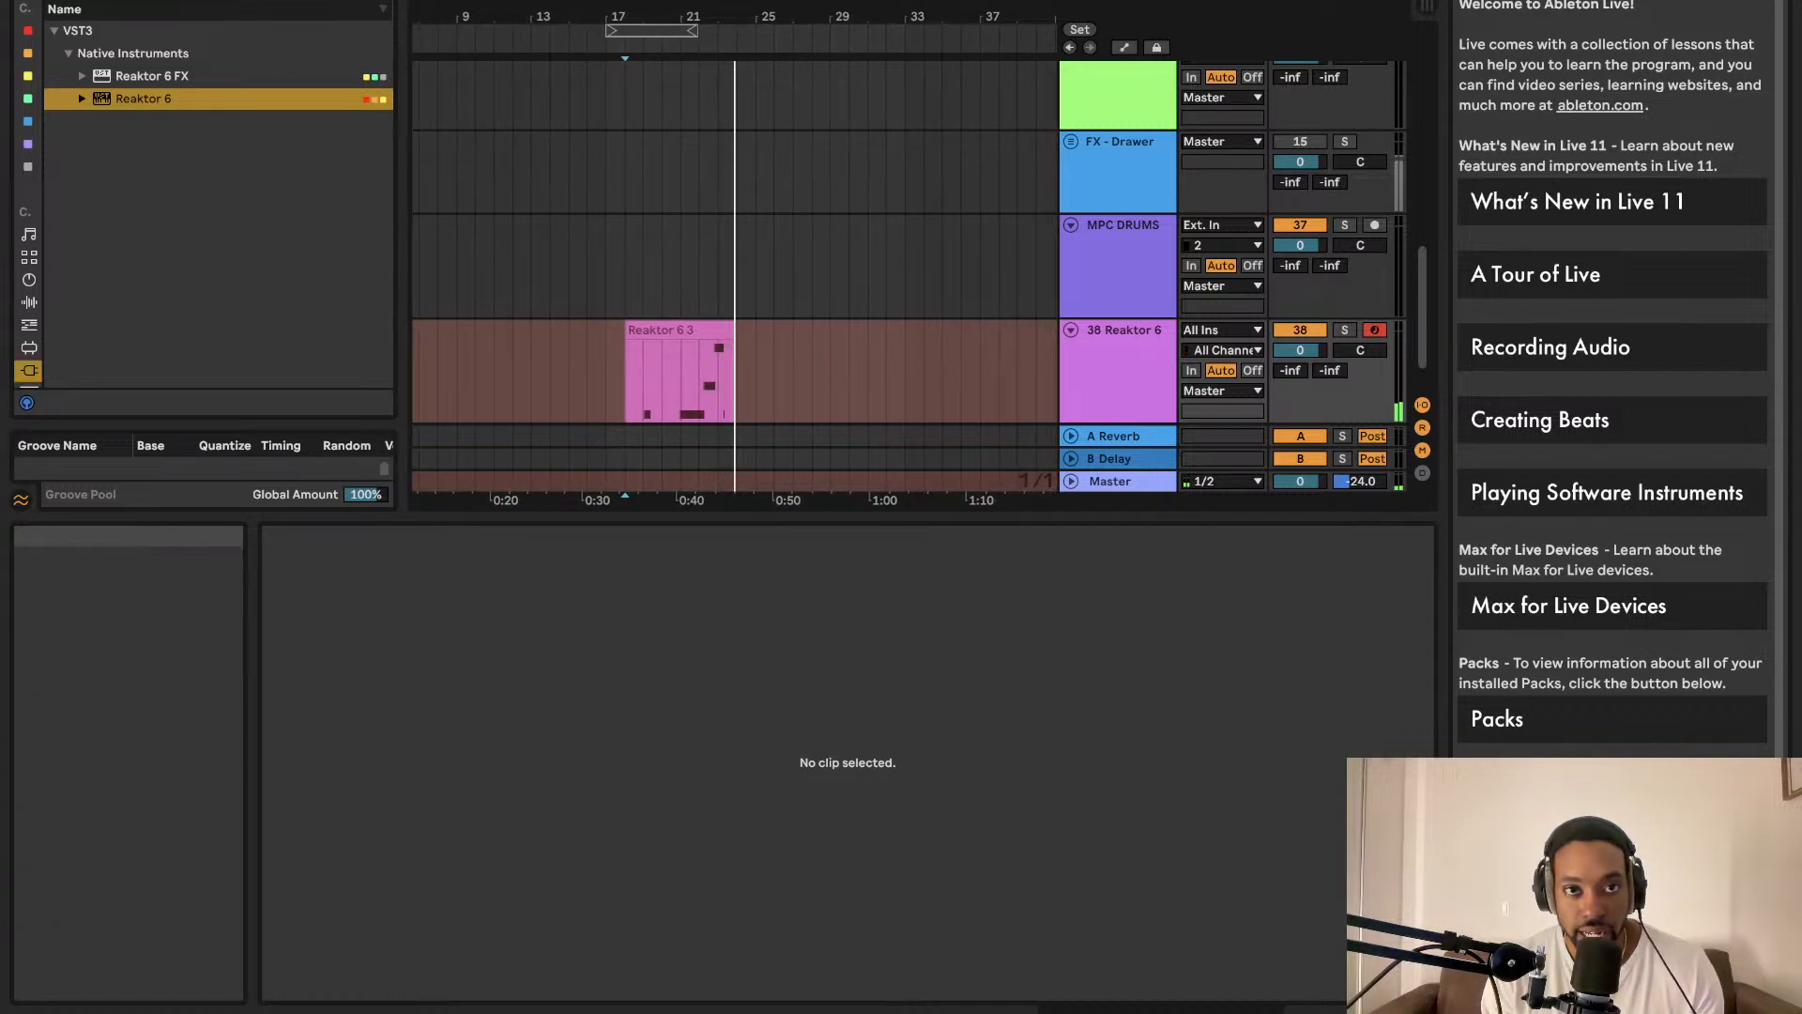
click(845, 1)
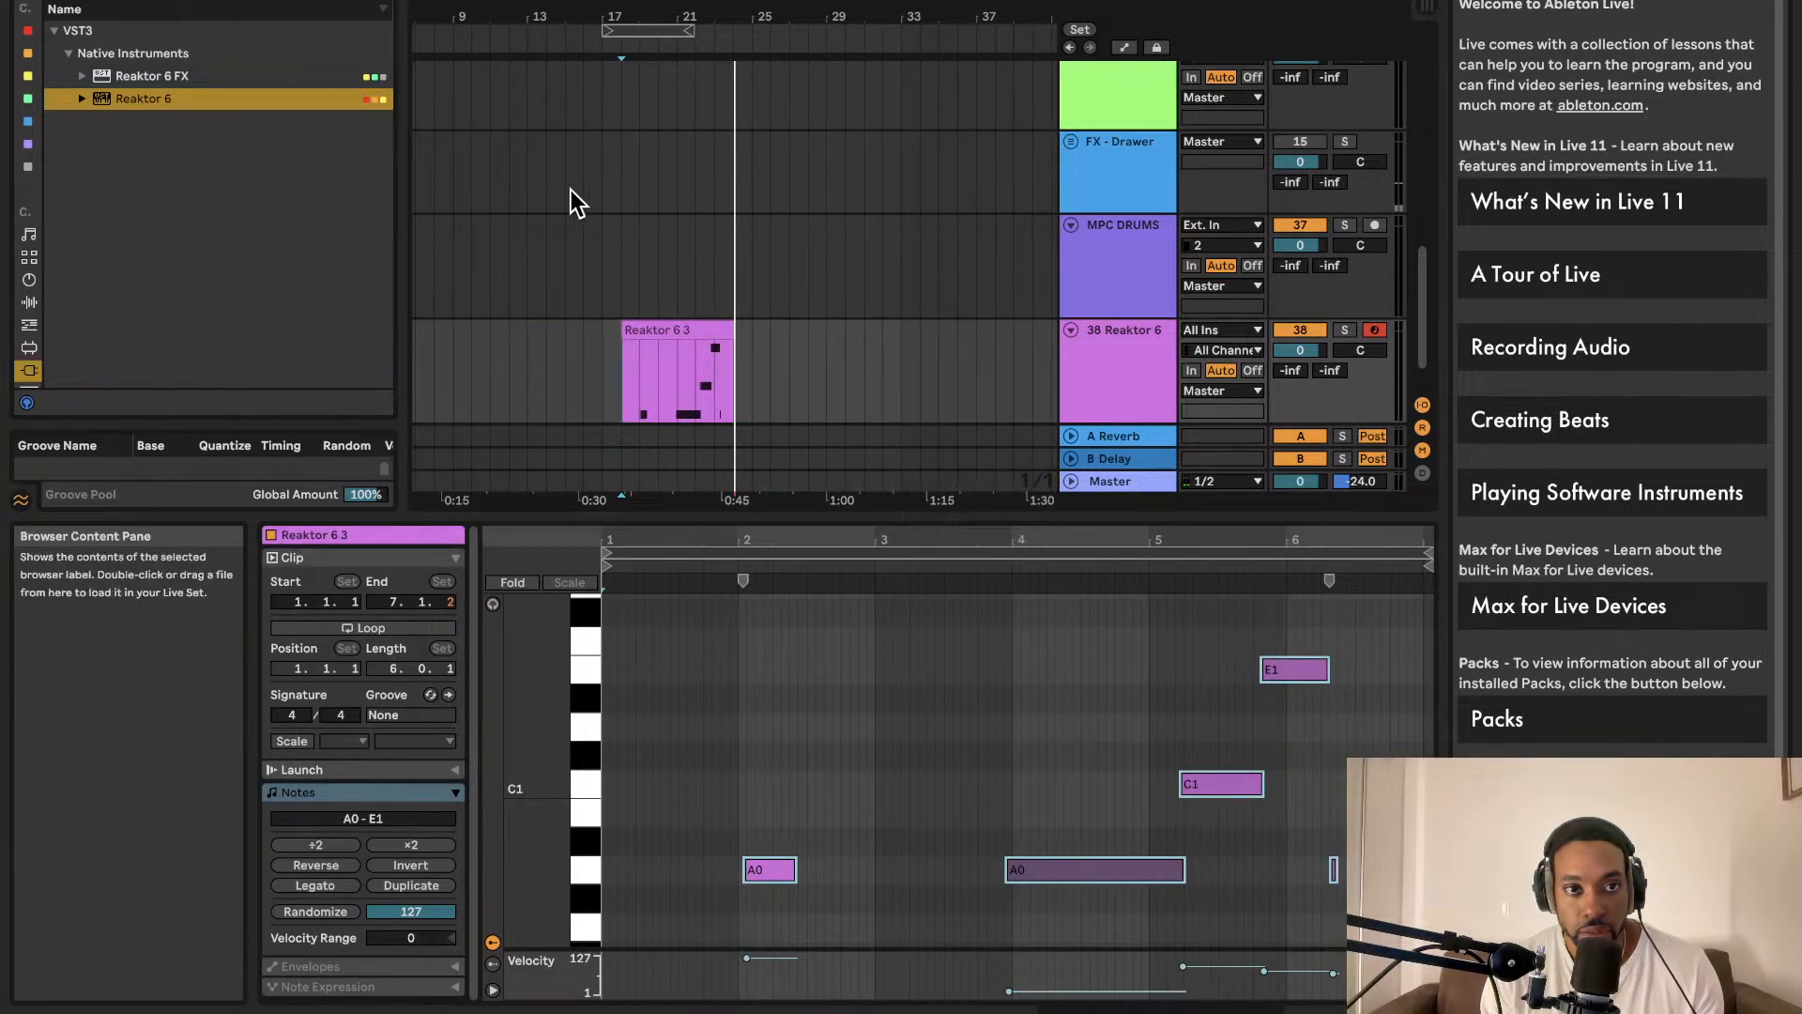
click(785, 338)
click(809, 363)
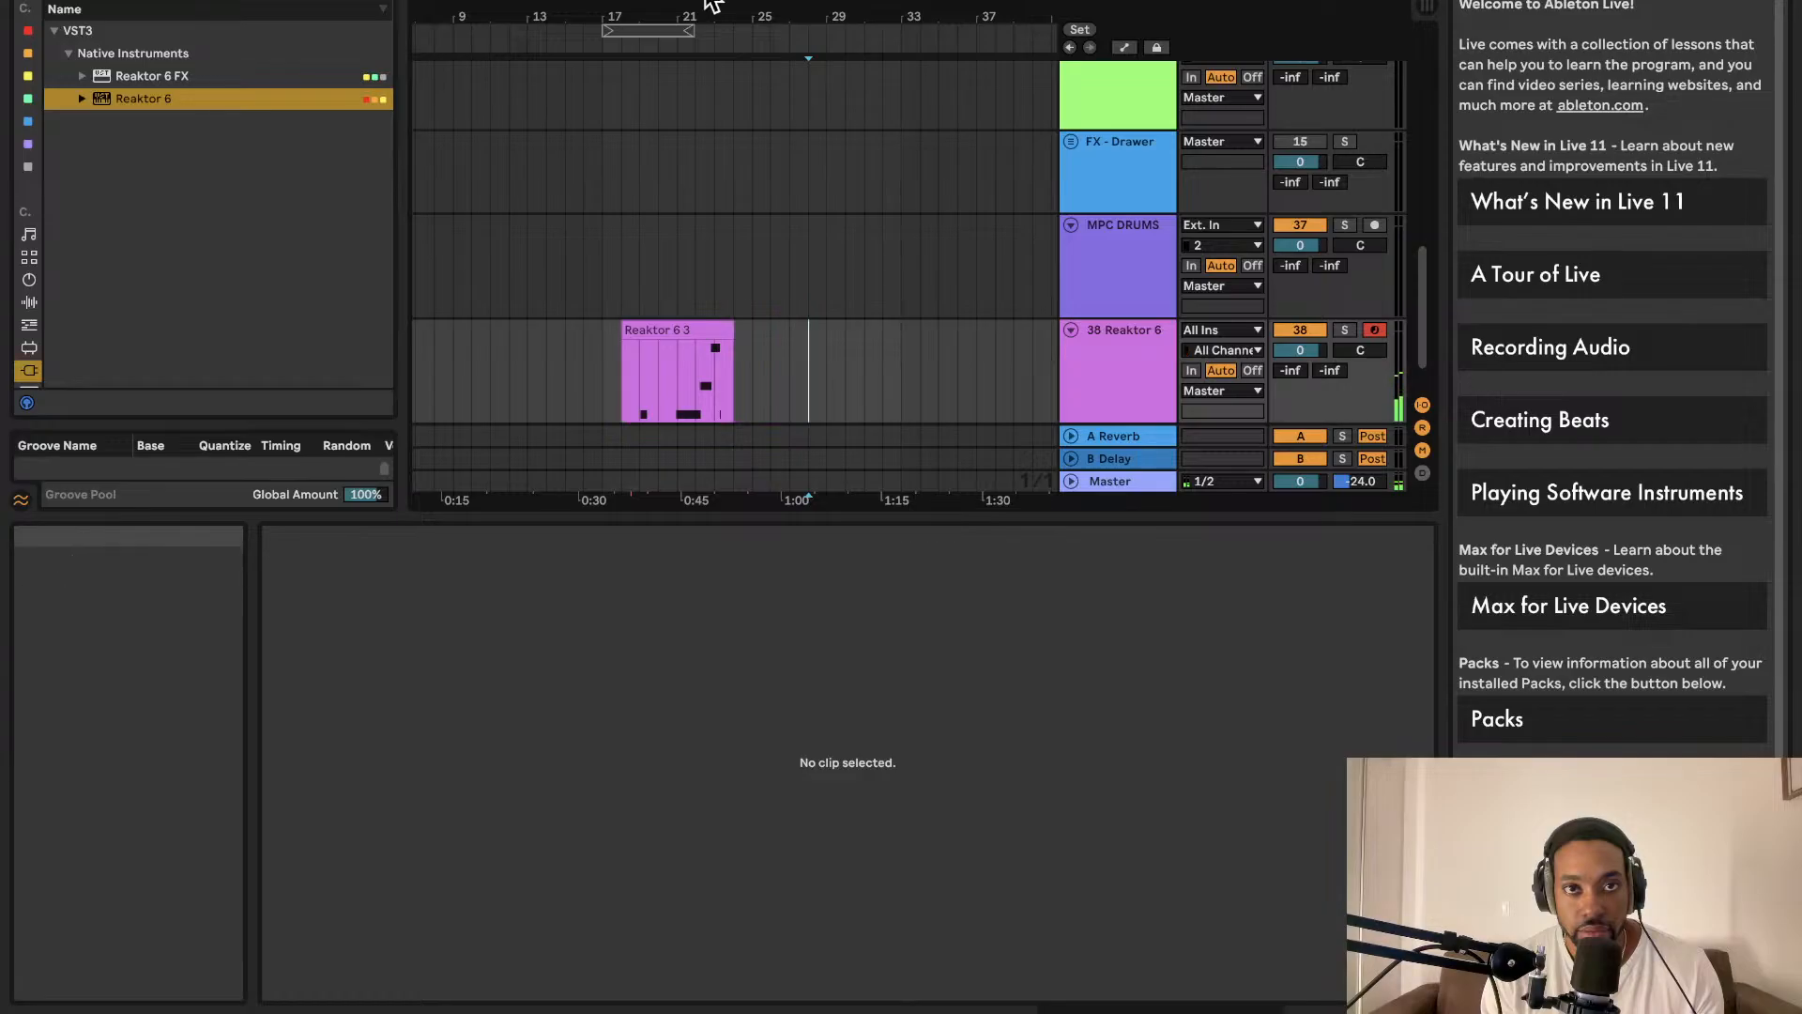
click(819, 1)
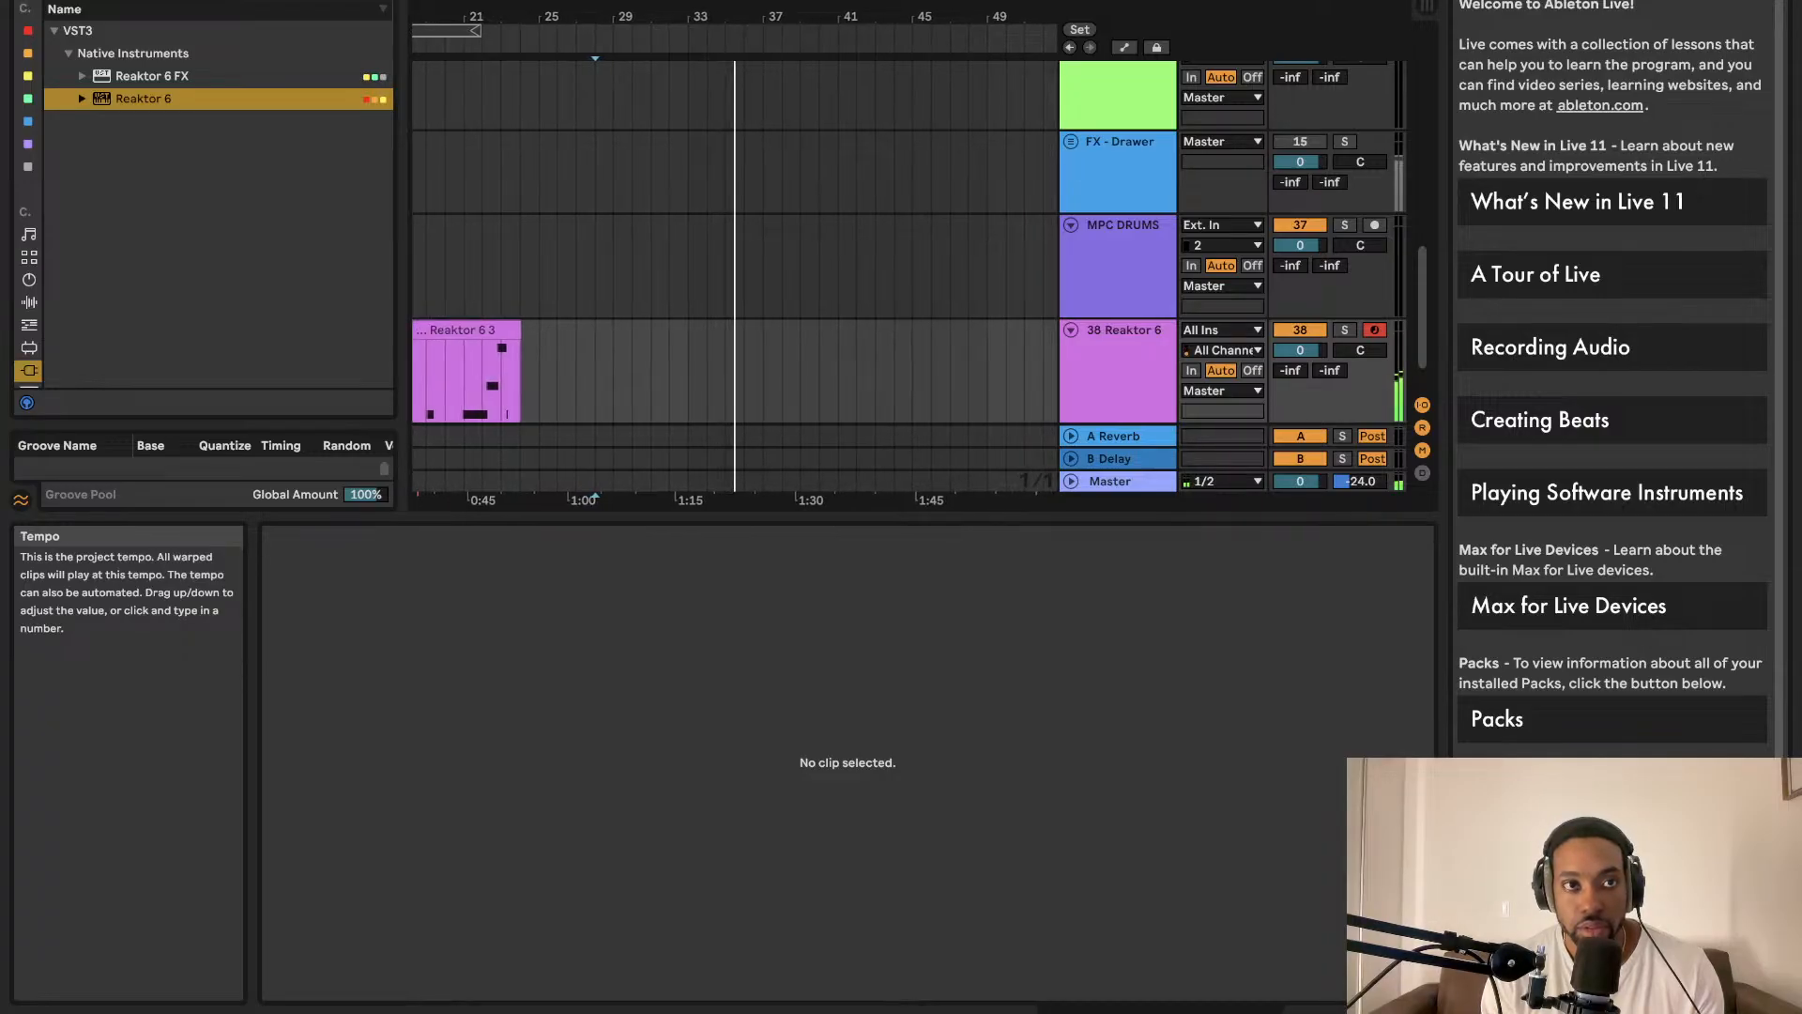
Step: Record two further Reaktor takes onto the Reaktor 6 track
key(F9)
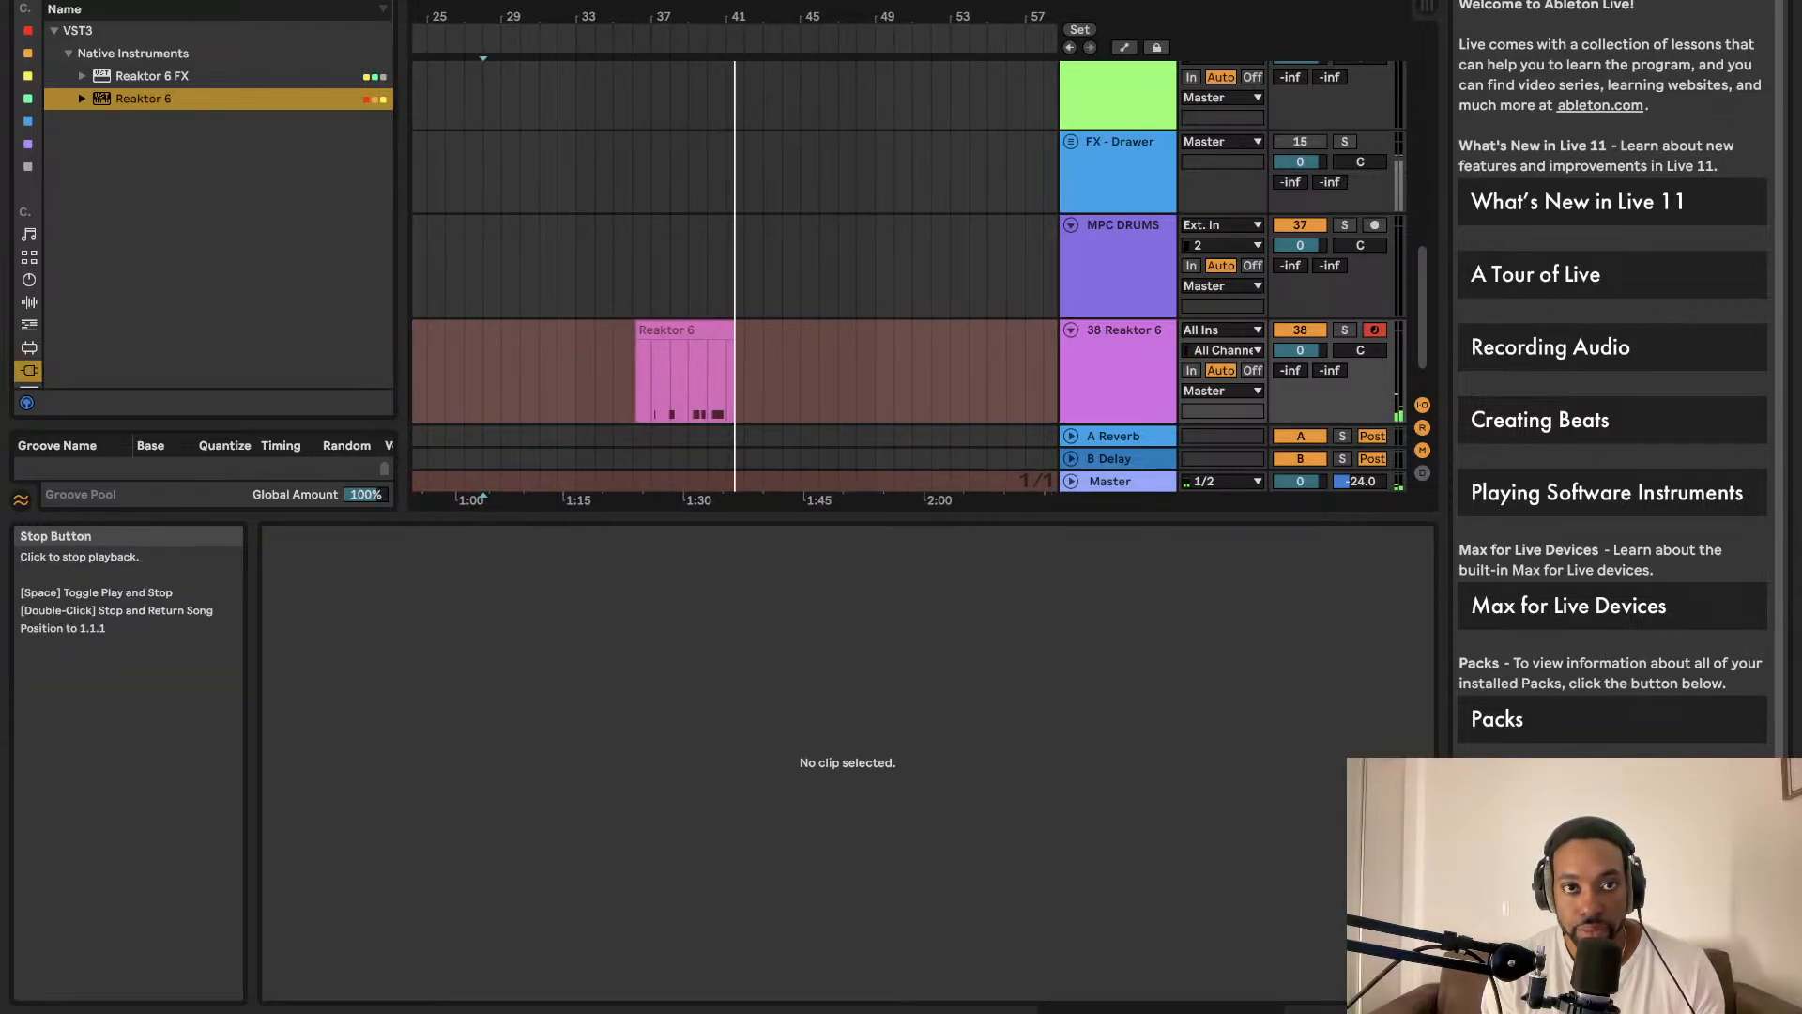
key(space)
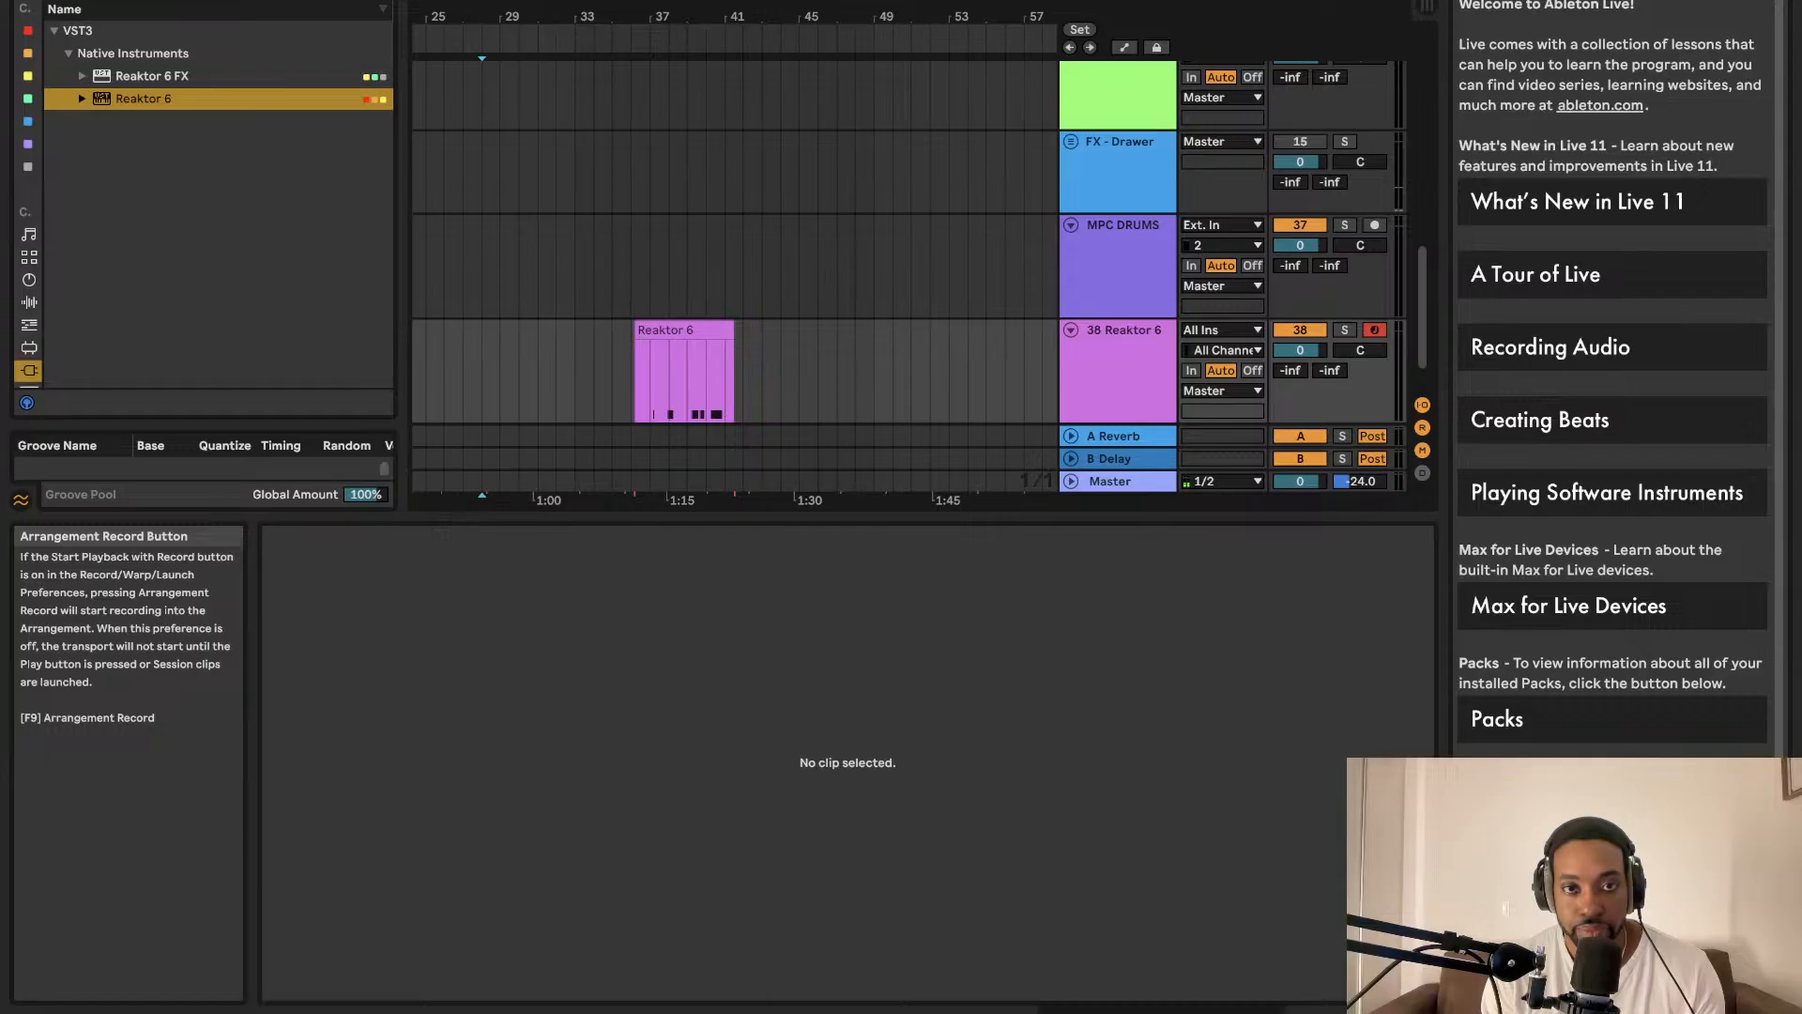
key(F9)
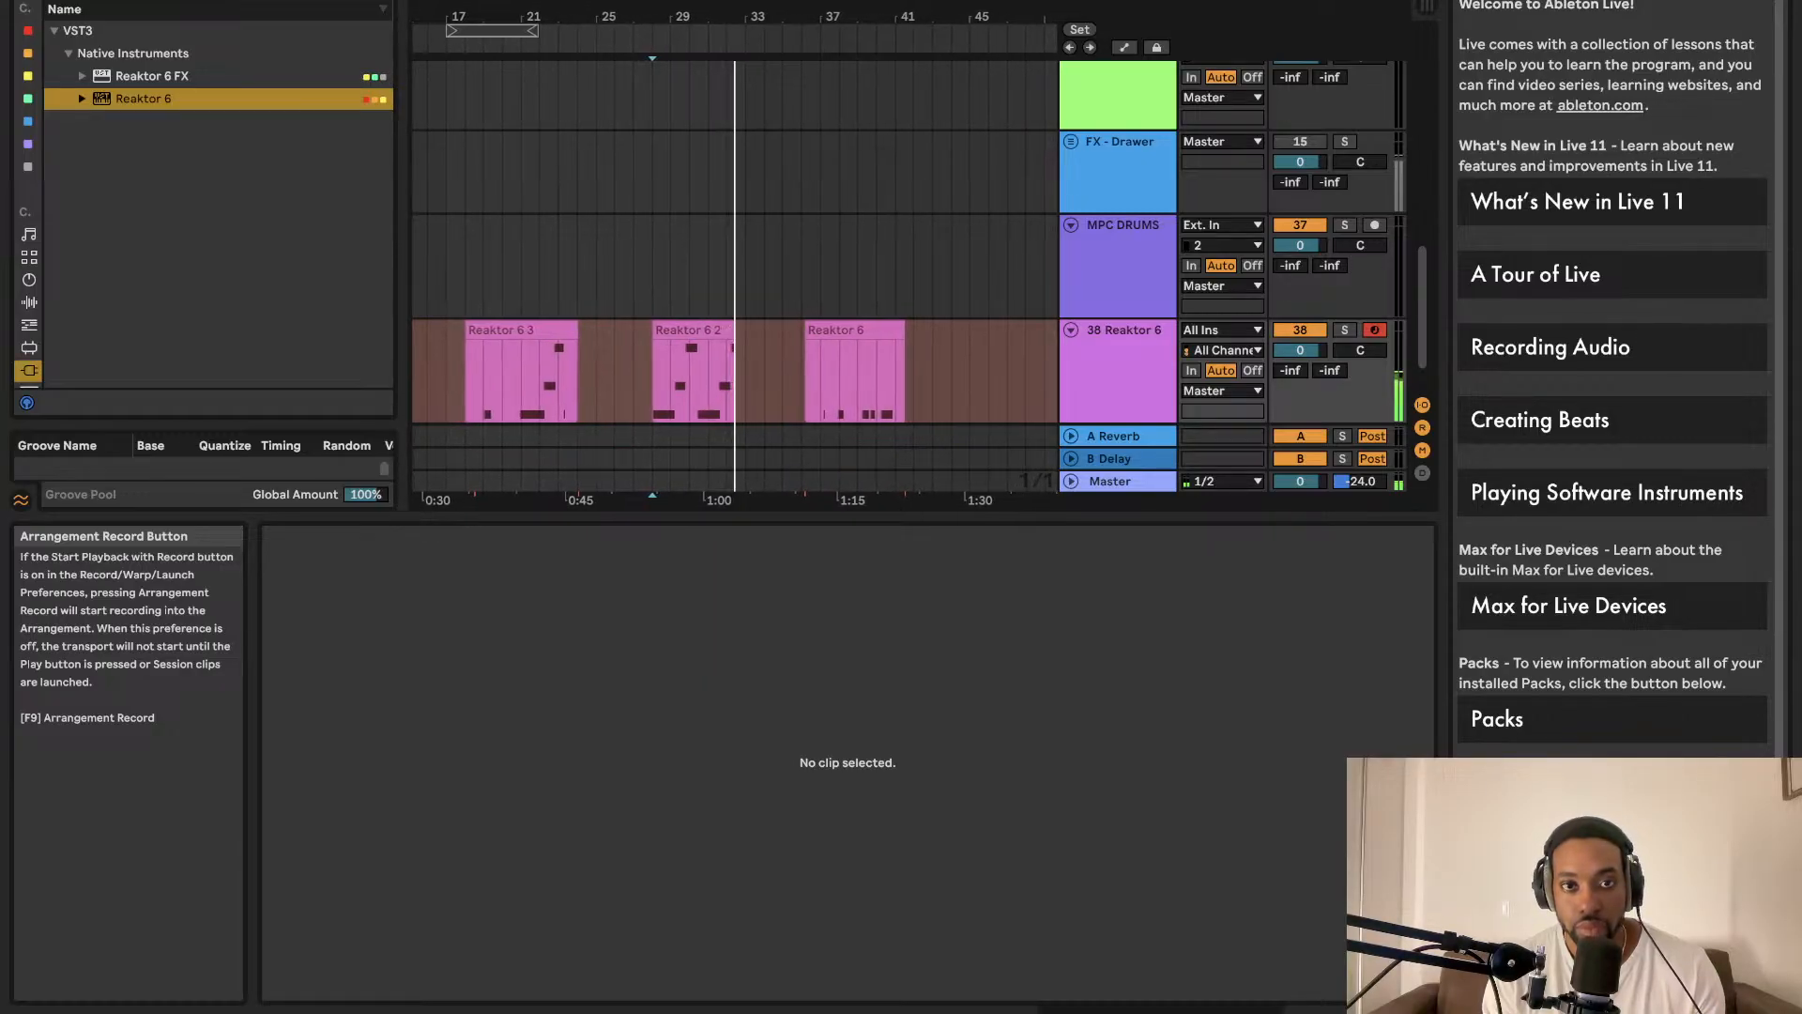
key(space)
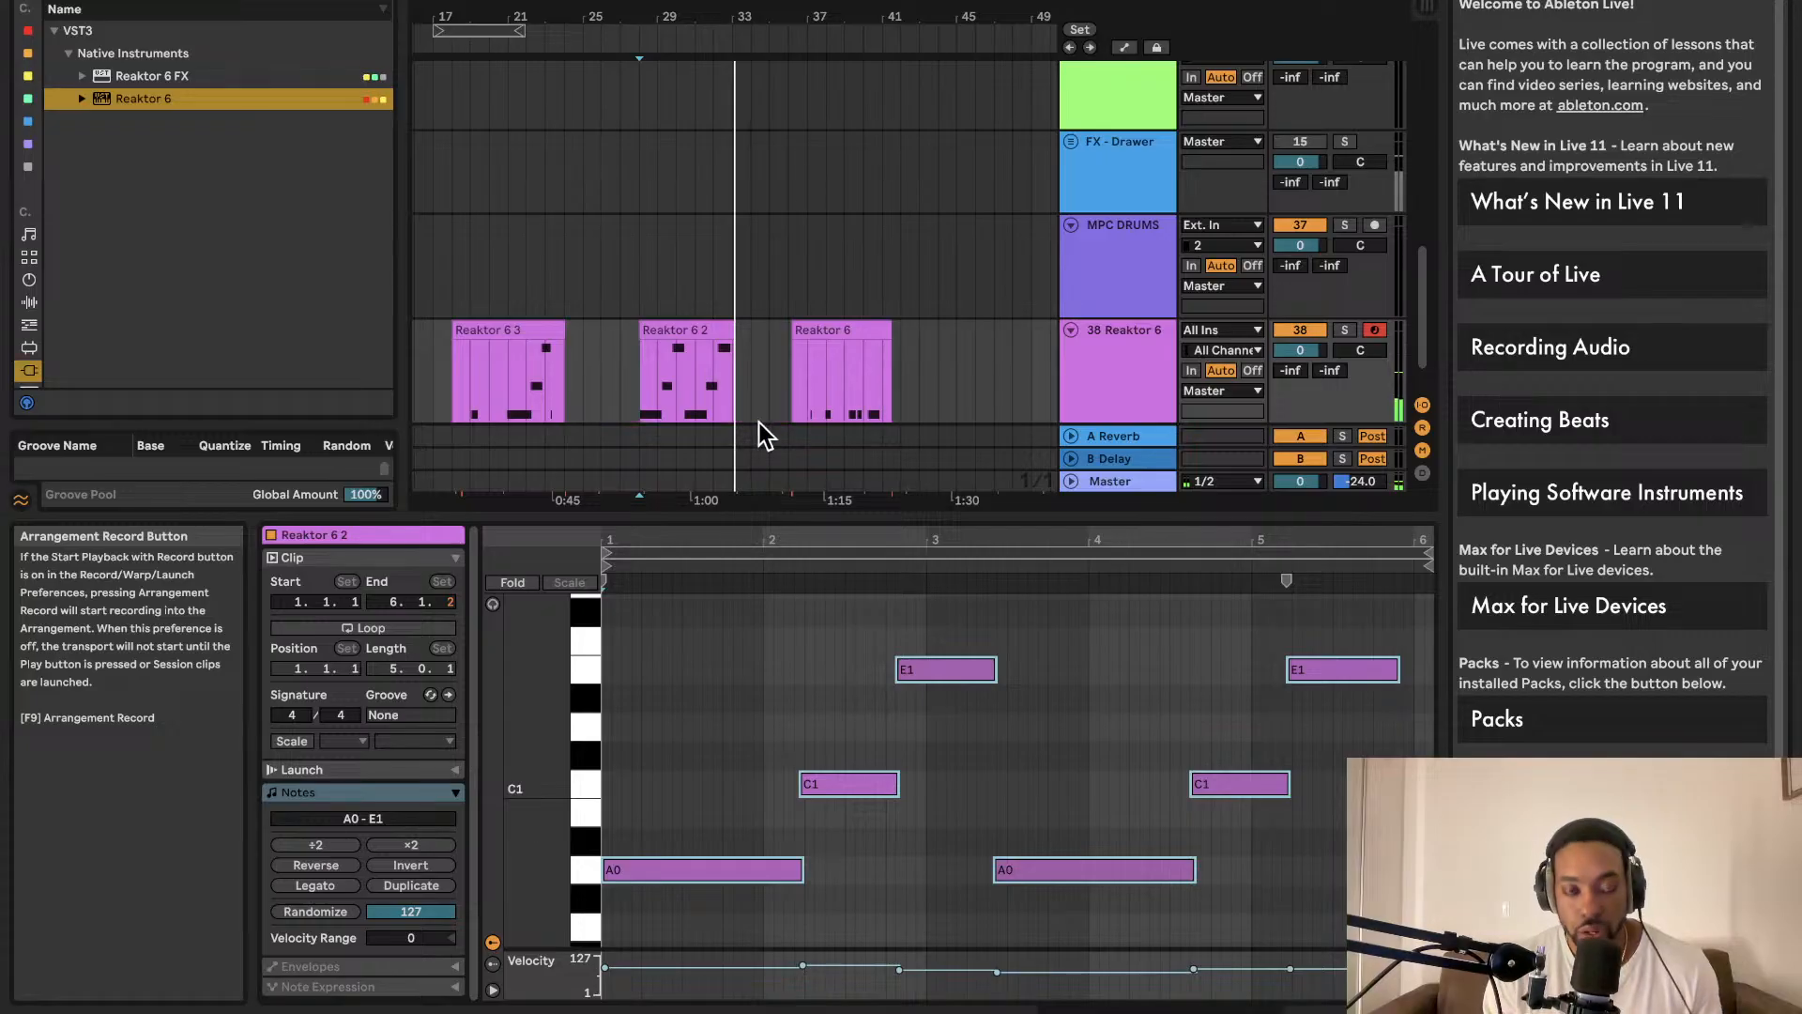
Step: Delete the last Reaktor 6 take, leaving Reaktor 6 3 and Reaktor 6 2
click(854, 333)
key(Delete)
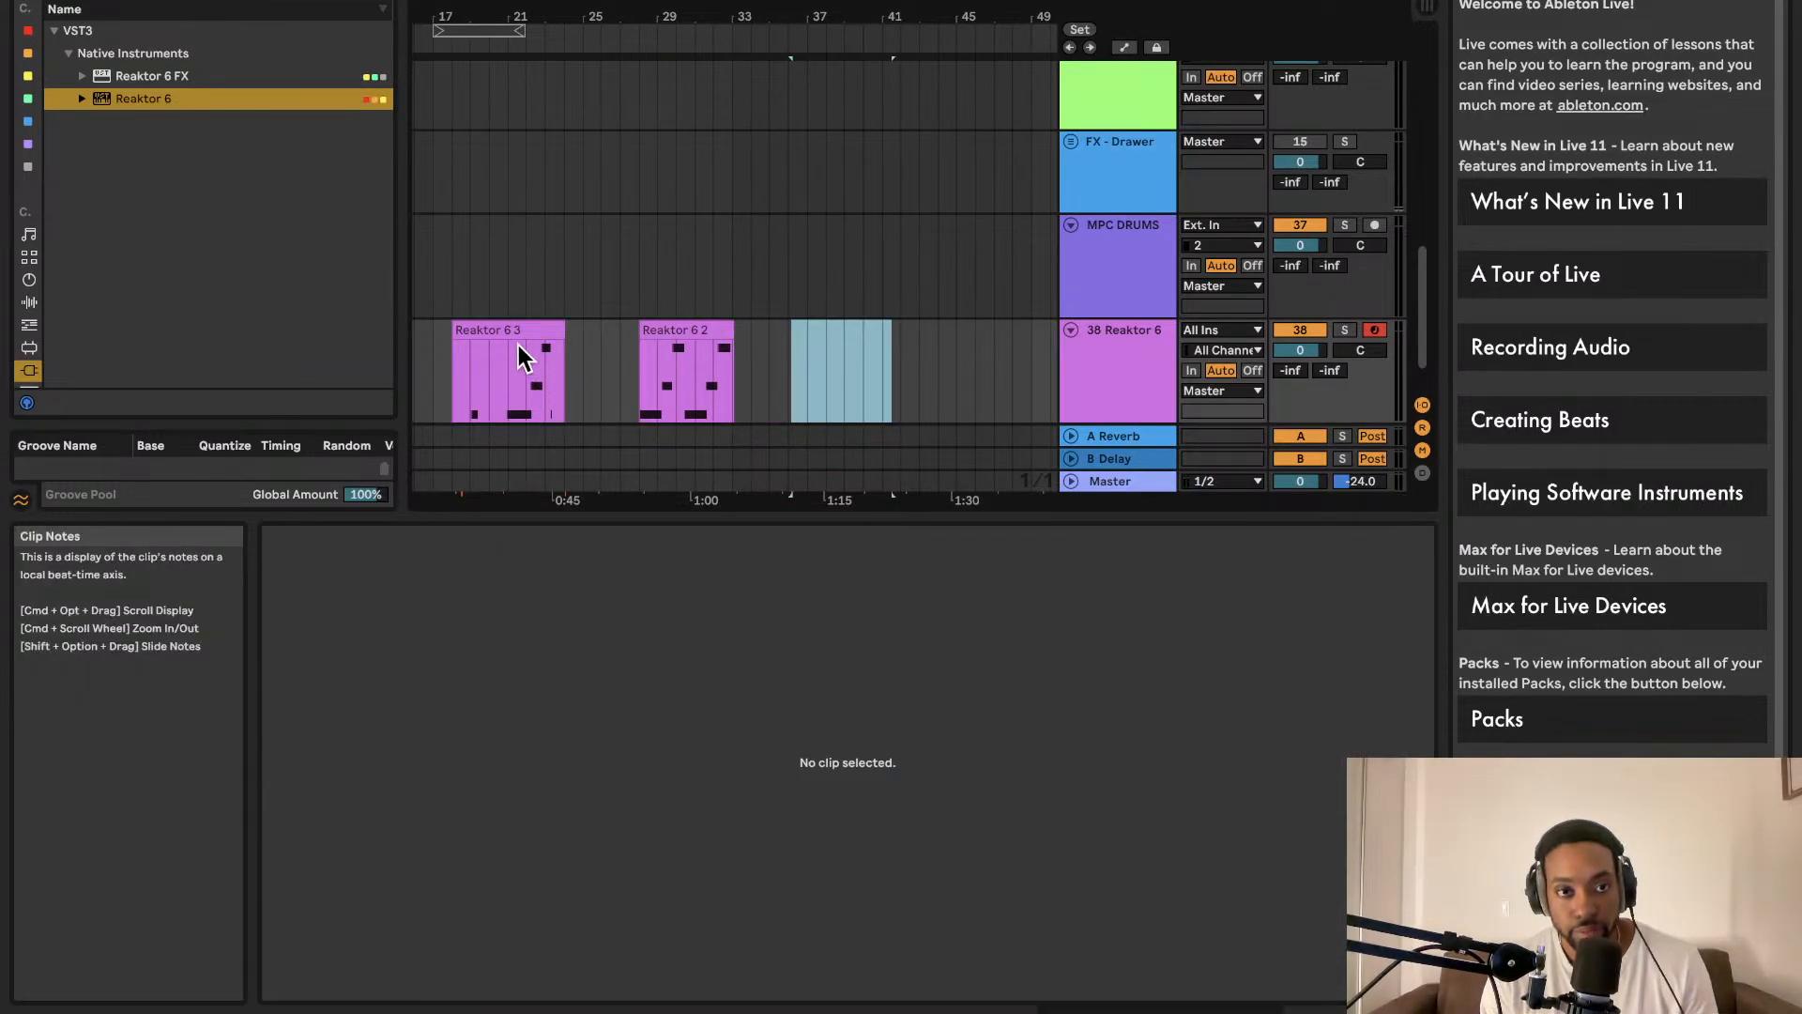
click(522, 324)
Step: Audition the Reaktor 6 2 clip, starting and then stopping playback
click(697, 328)
key(space)
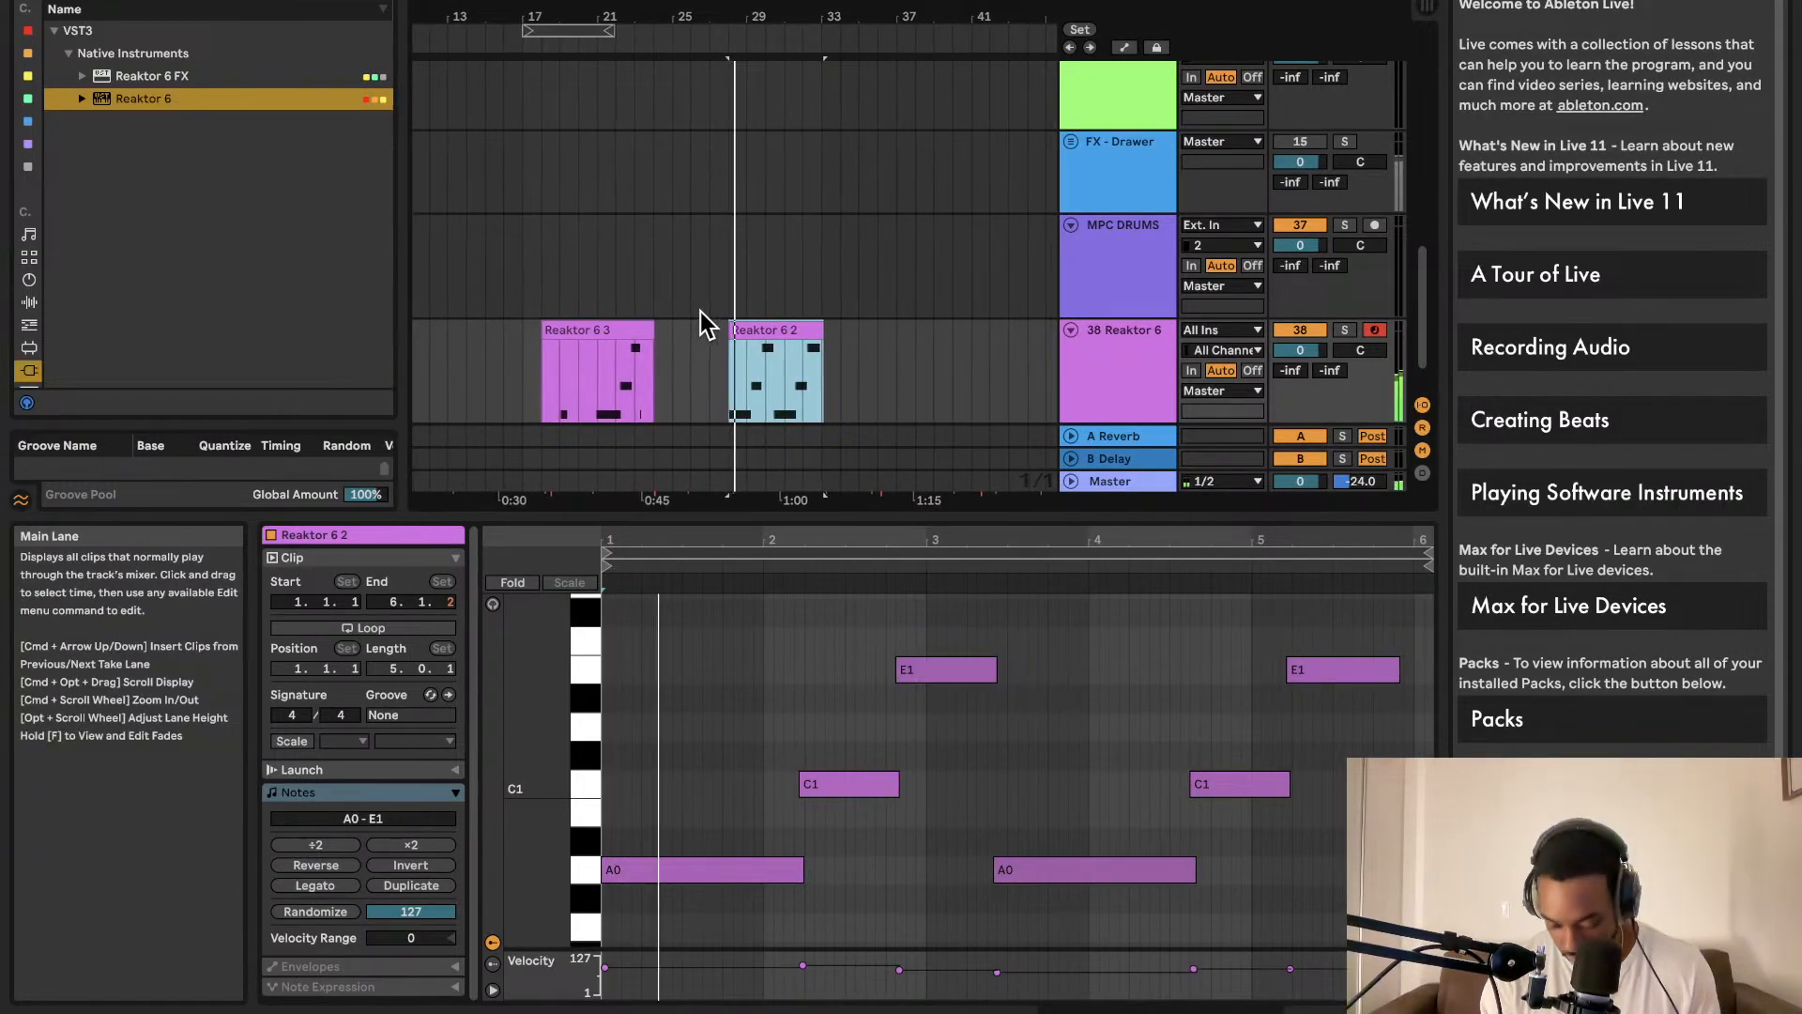
scroll(771, 344, down, 2)
scroll(769, 341, up, 5)
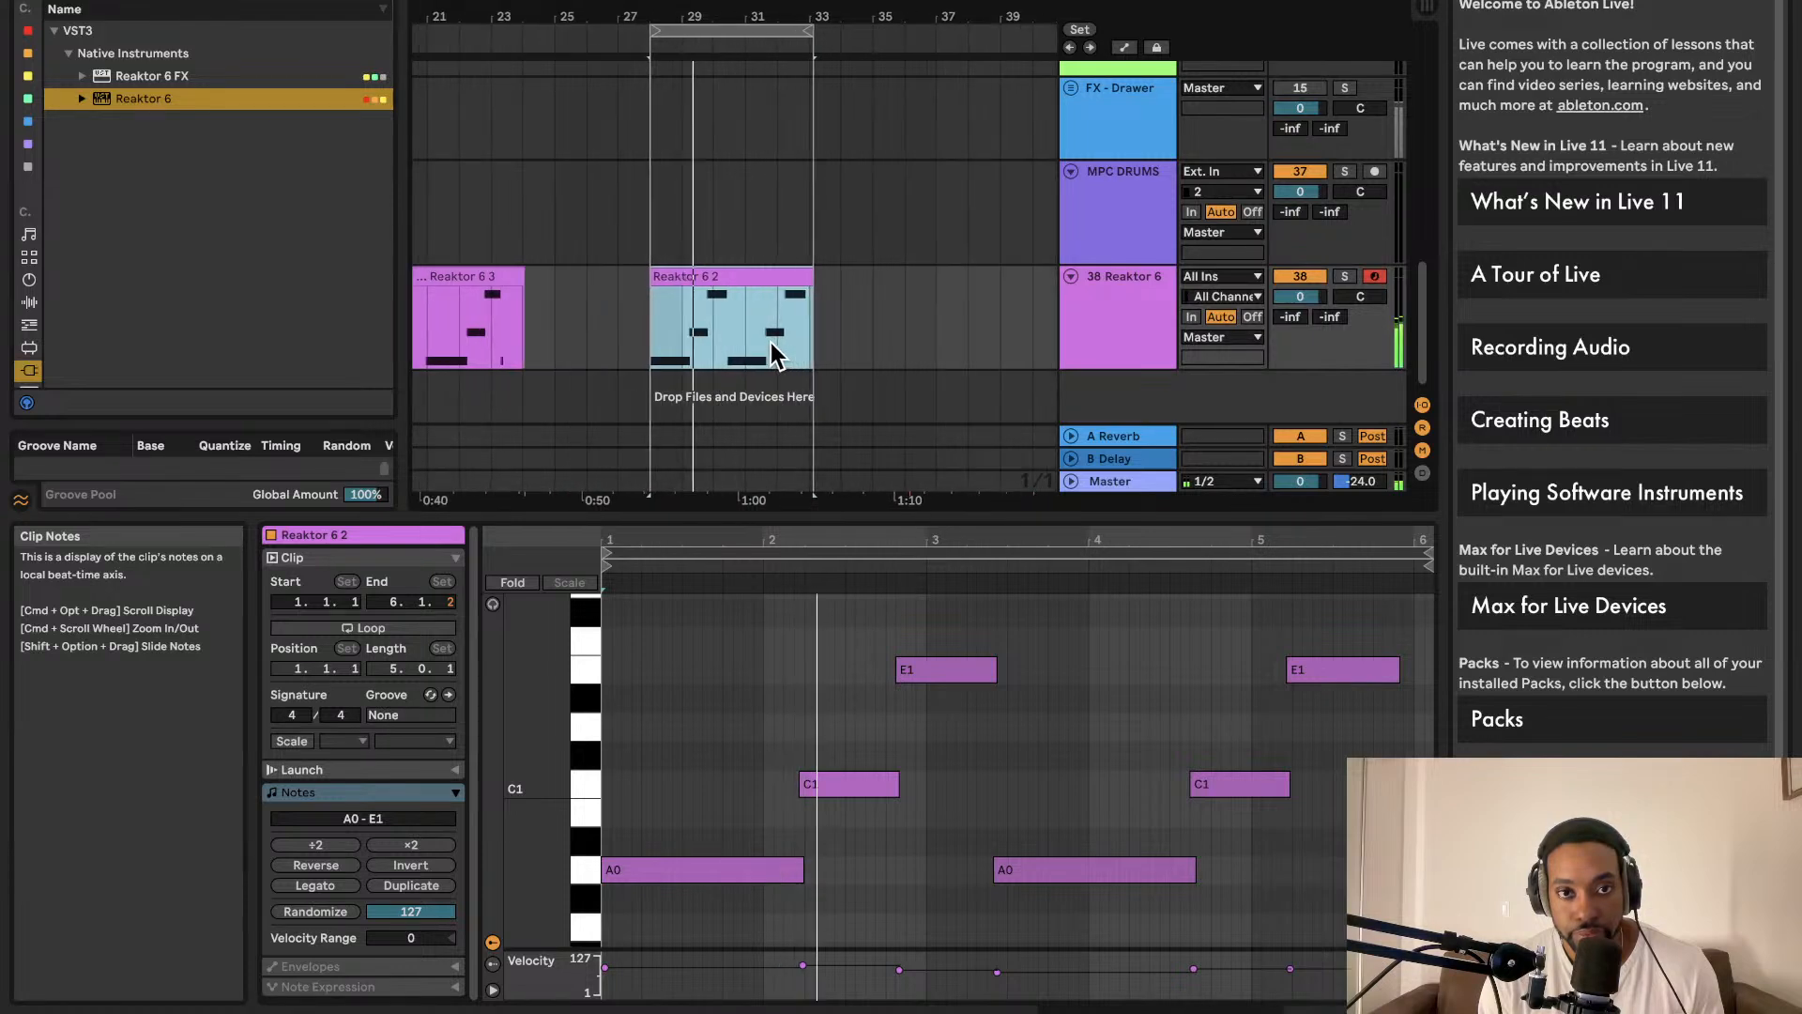
key(space)
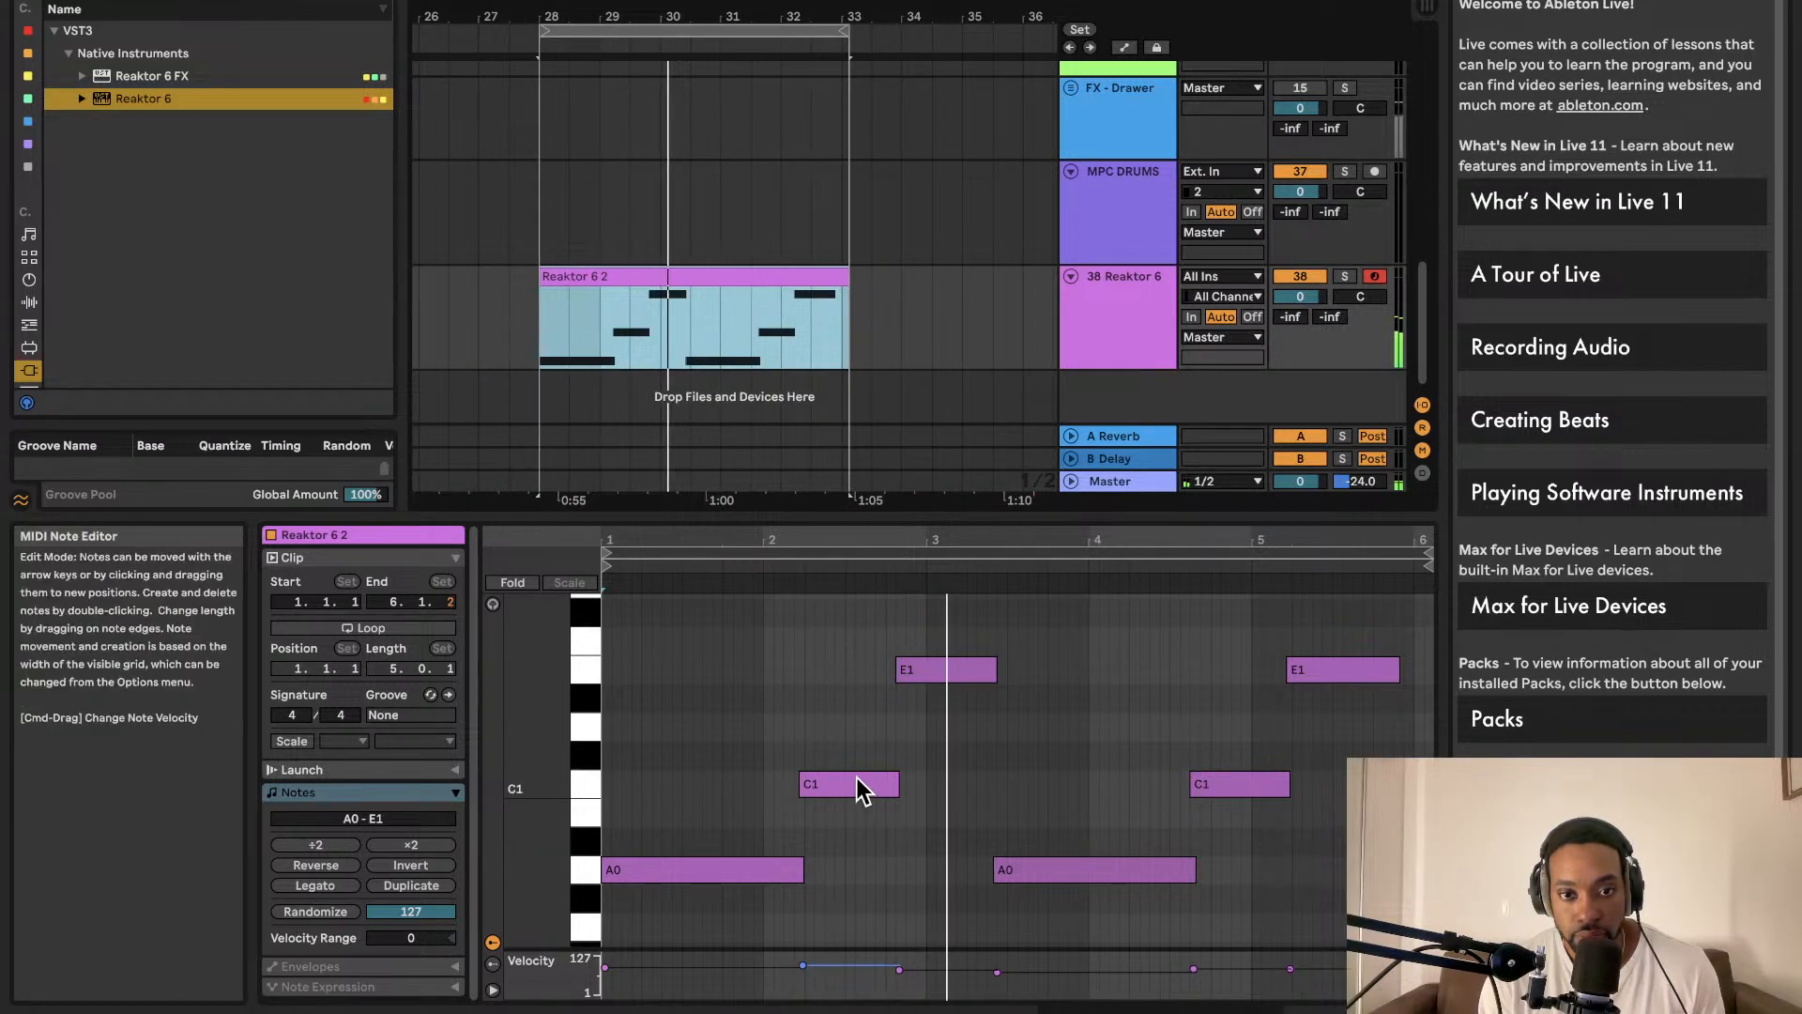
Step: Show the Reaktor 6 track's devices and bring up the Reaktor instrument window
click(844, 716)
click(1104, 335)
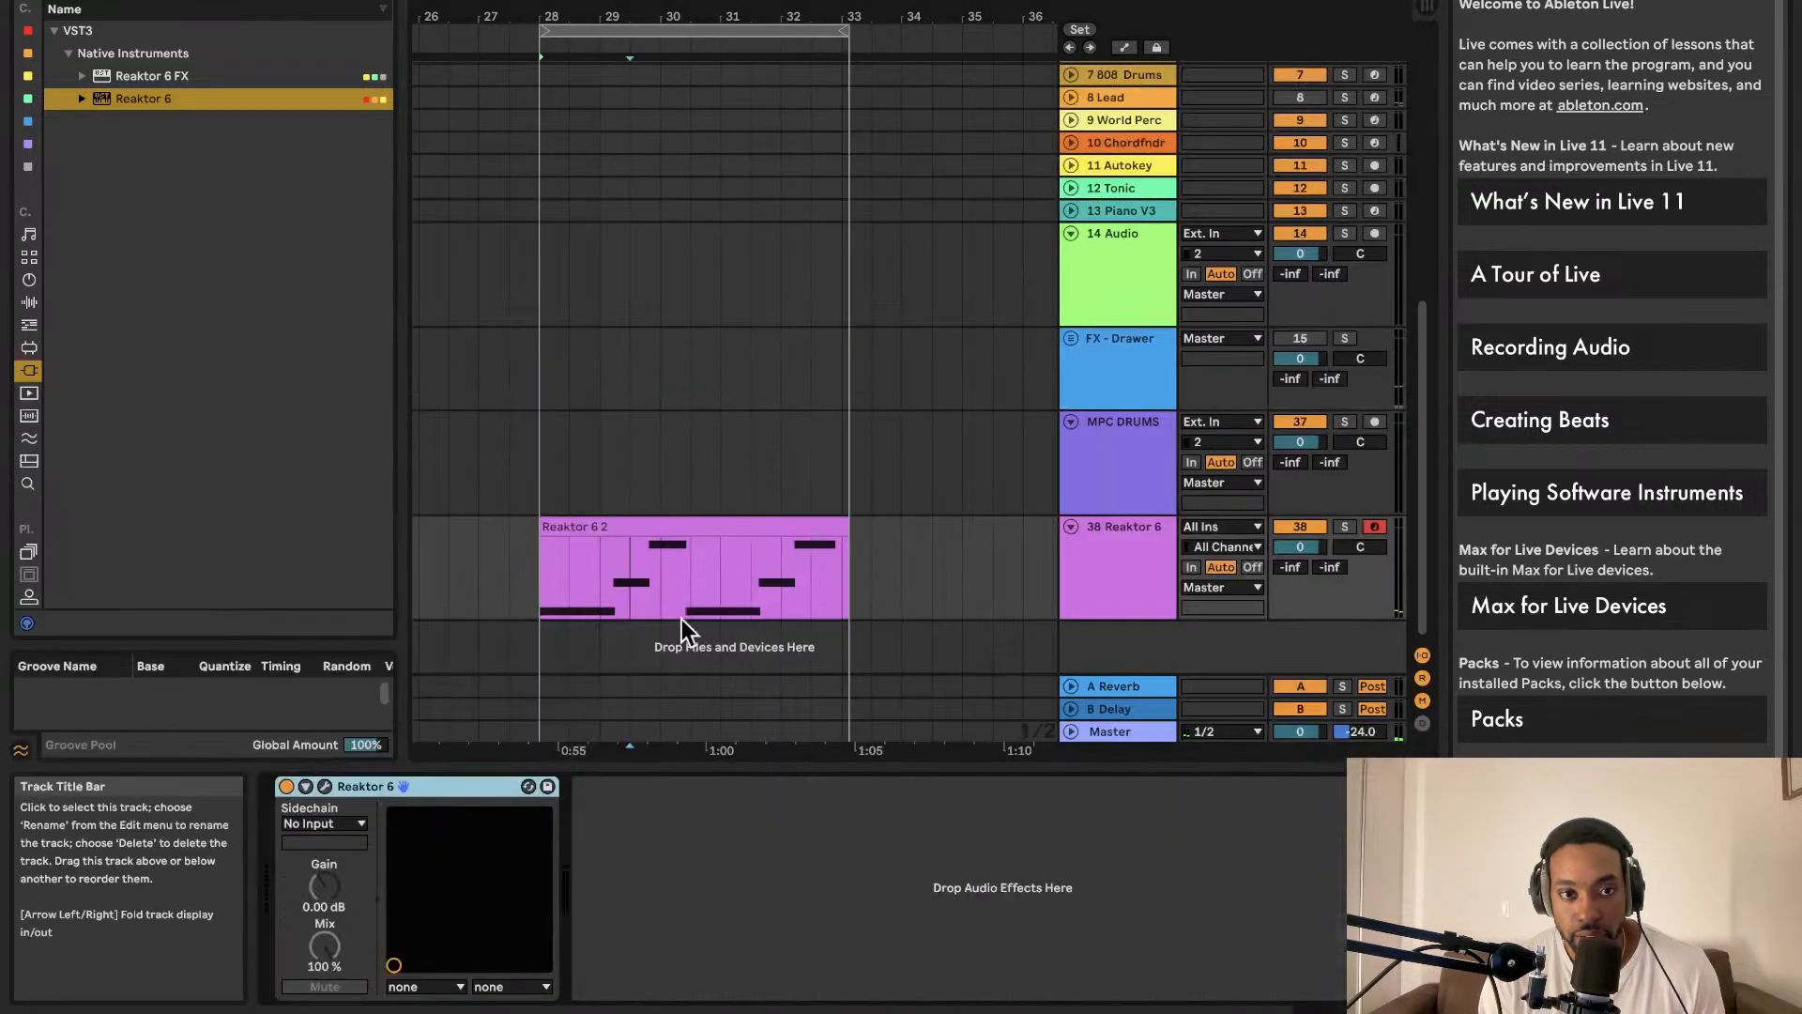
click(334, 785)
Step: Look over the Bento Box patch structure, then close the Reaktor 6 window to return to Live
scroll(727, 557, left, 1)
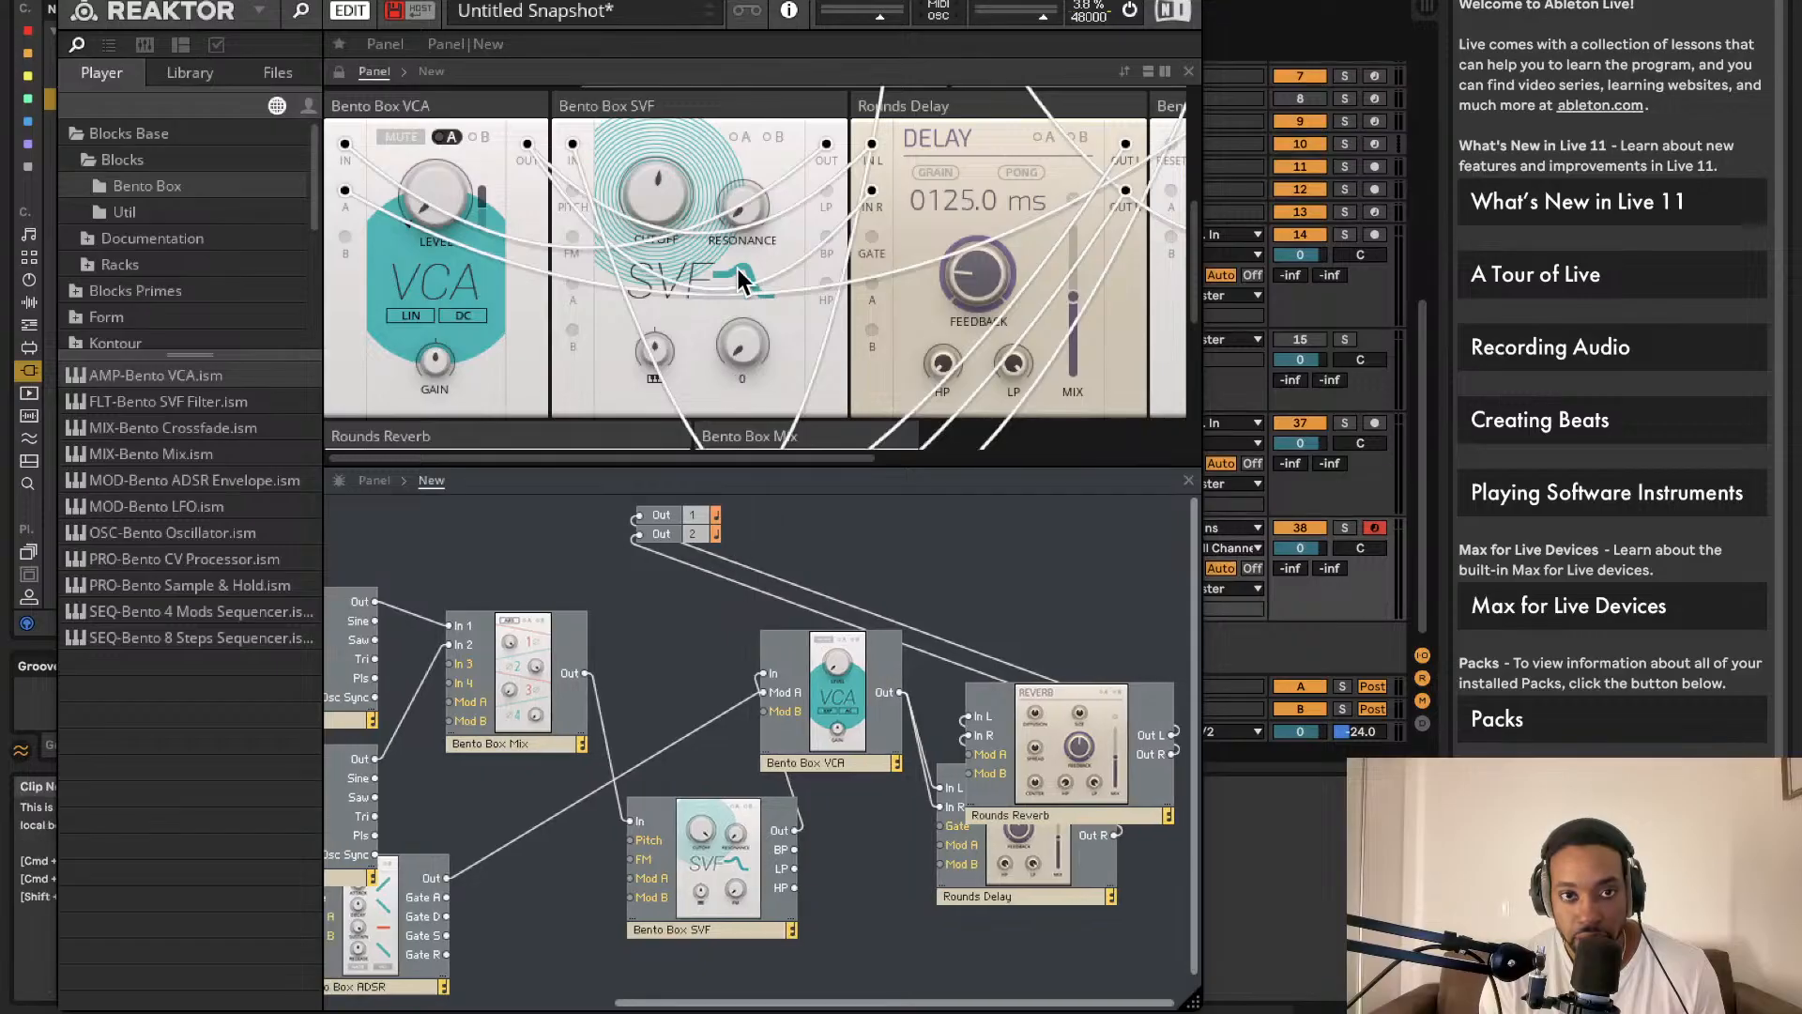
scroll(735, 239, right, 5)
scroll(768, 189, down, 1)
drag(768, 189, 757, 204)
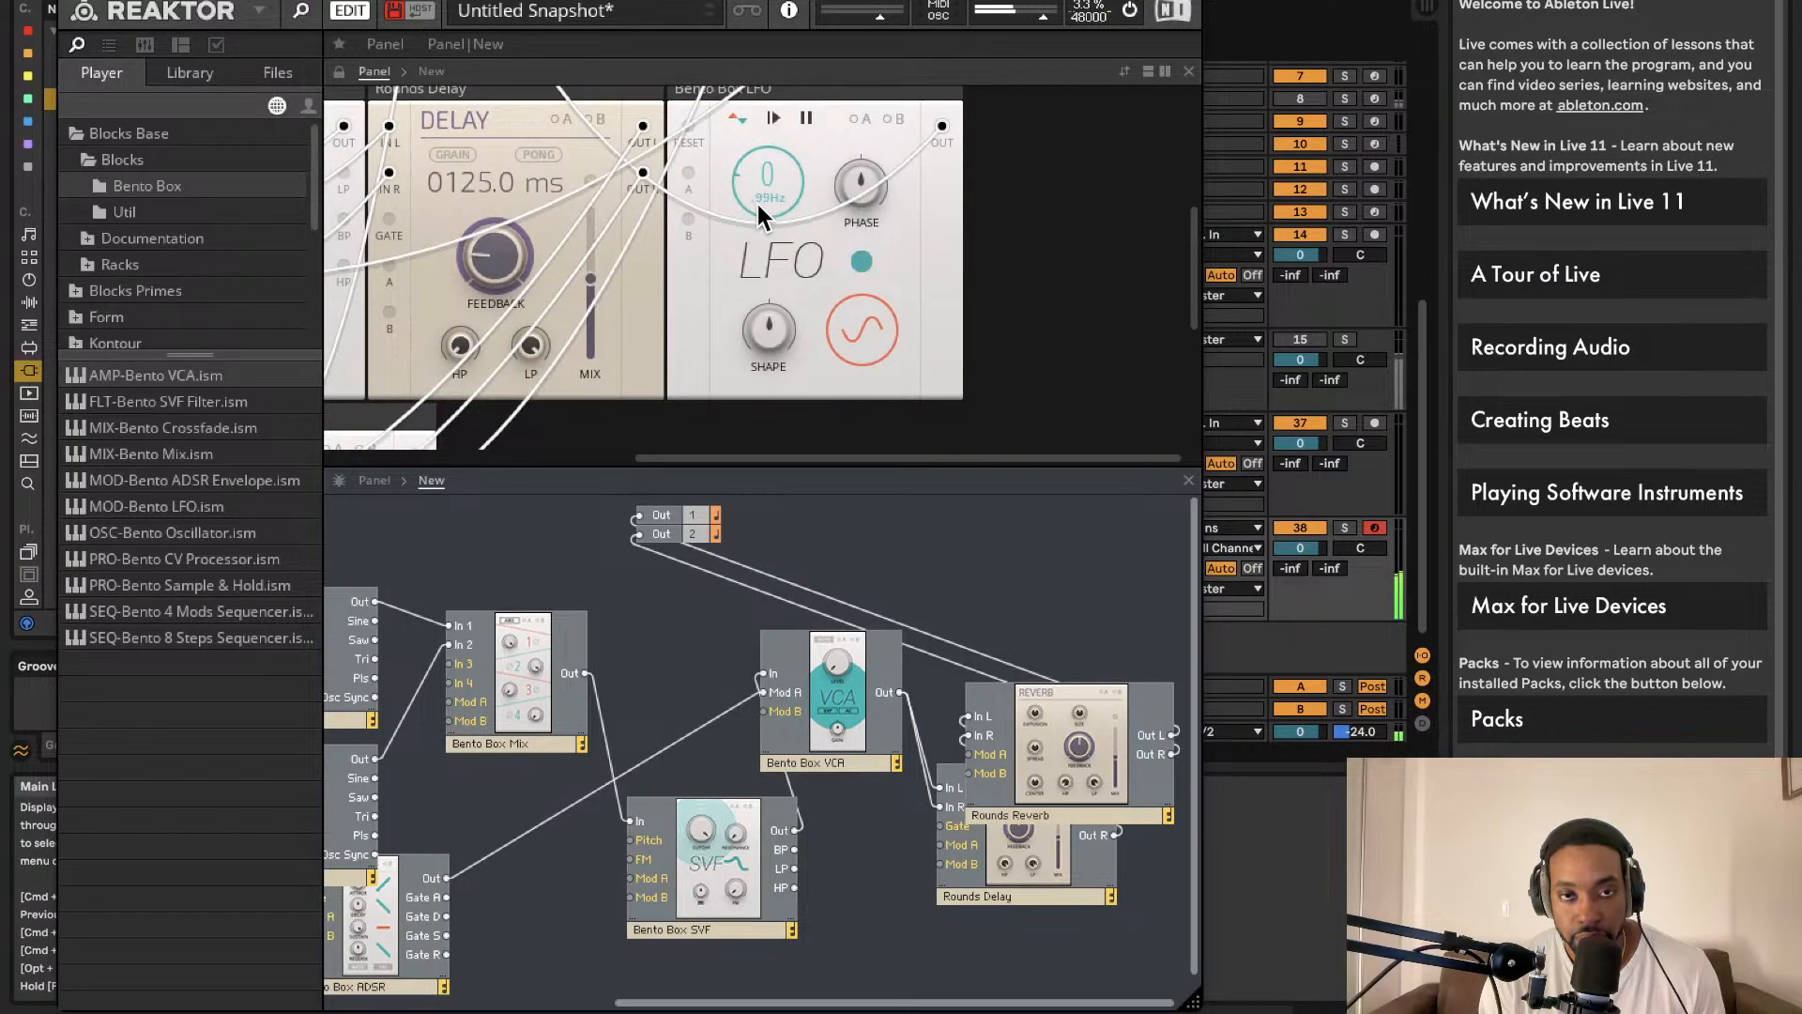
scroll(758, 205, down, 1)
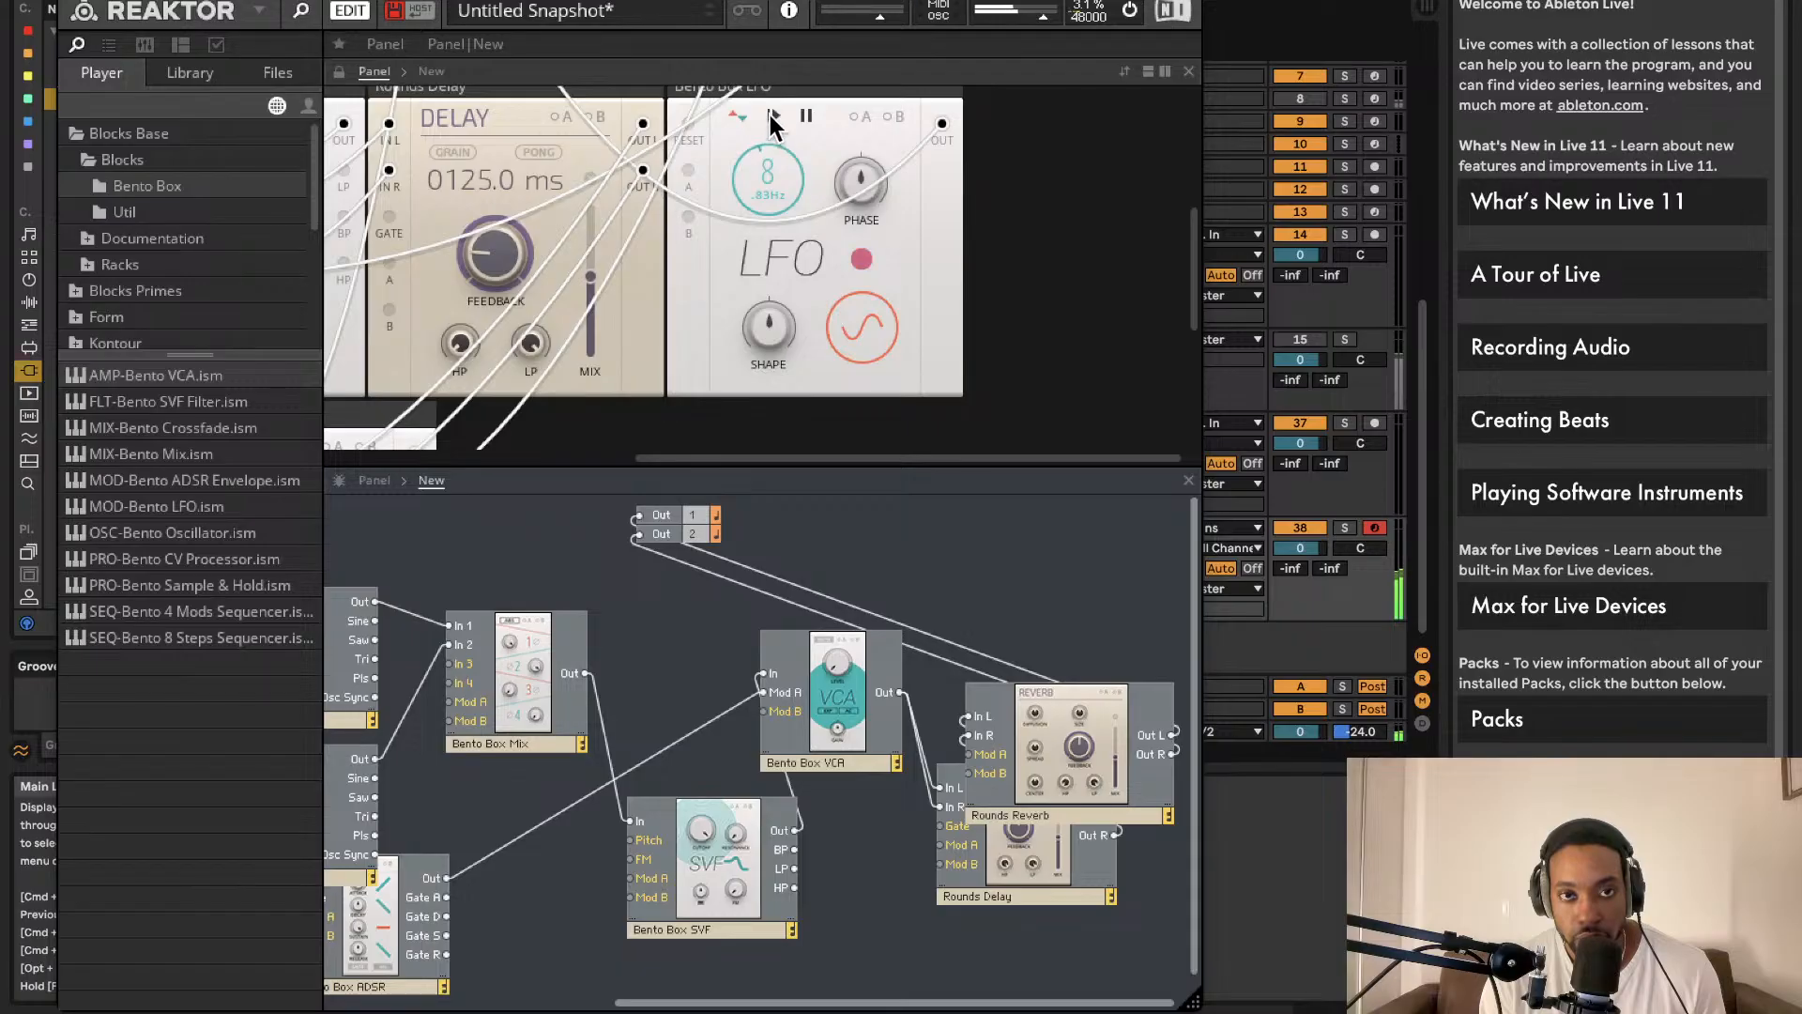
click(68, 2)
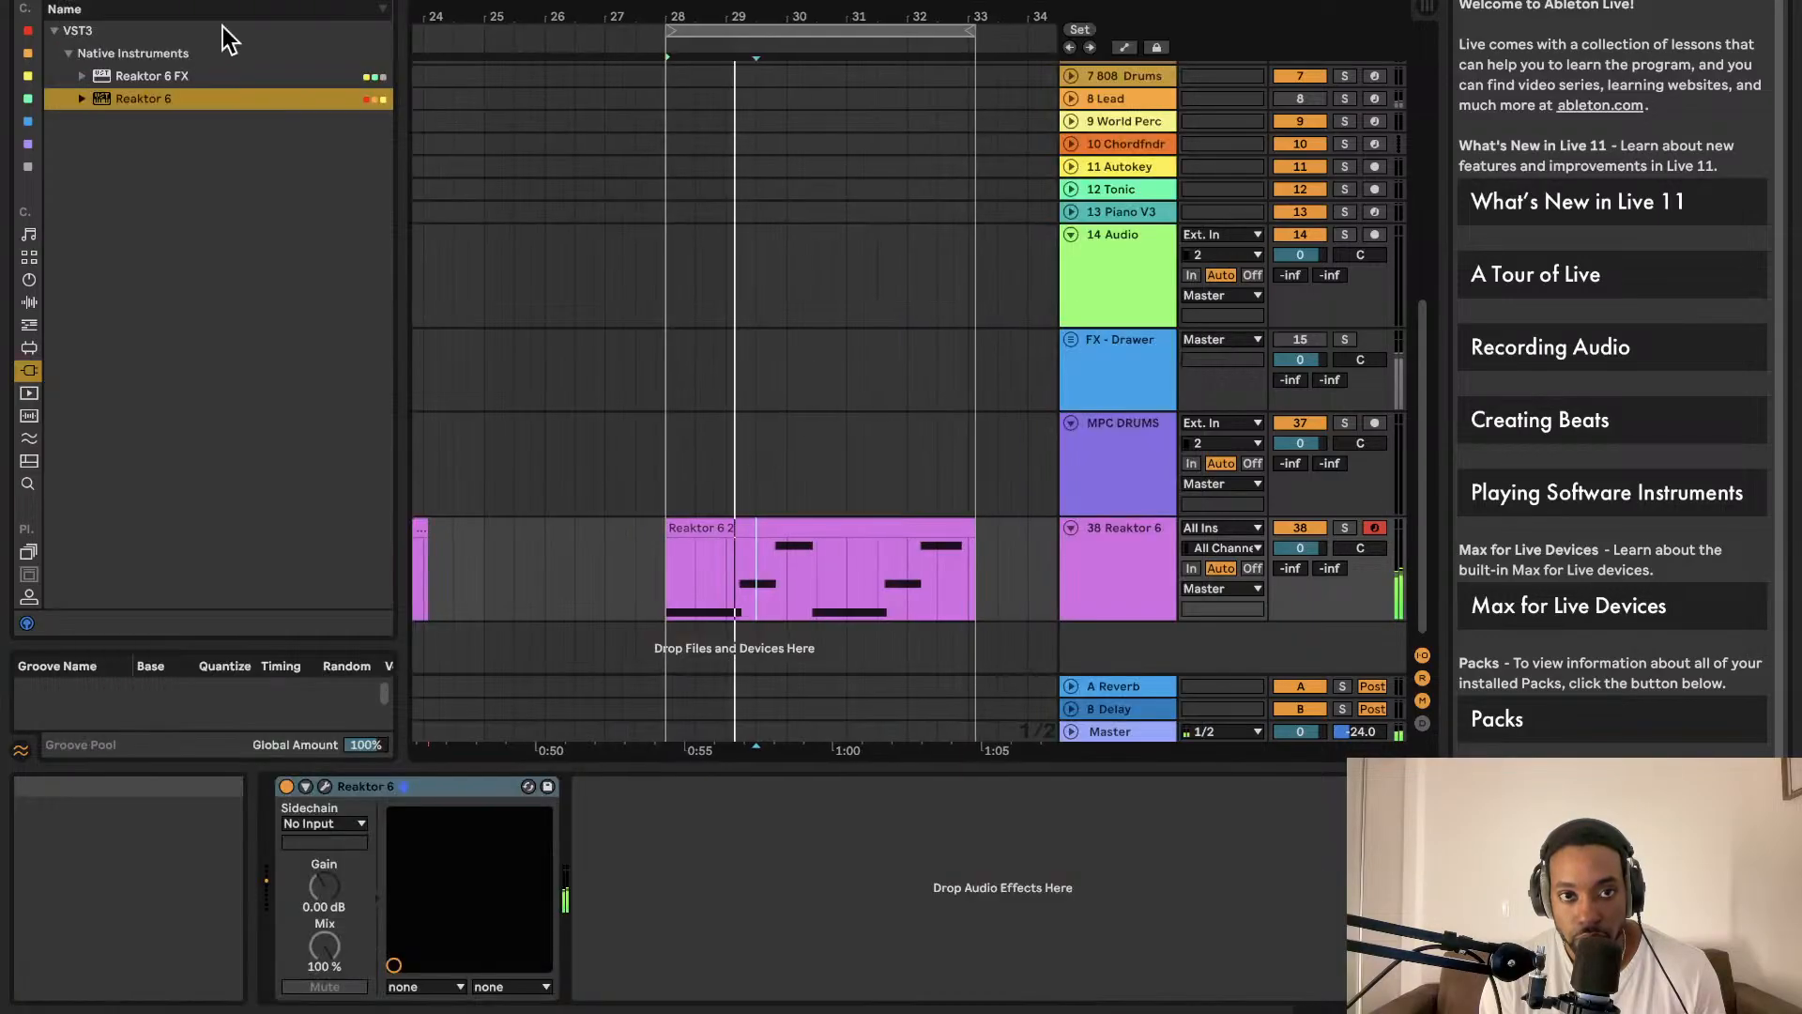
Step: In the Reaktor 6 2 clip, shorten A0 to bar 2, move C1 earlier, and nudge and shorten E1
click(784, 528)
double_click(784, 528)
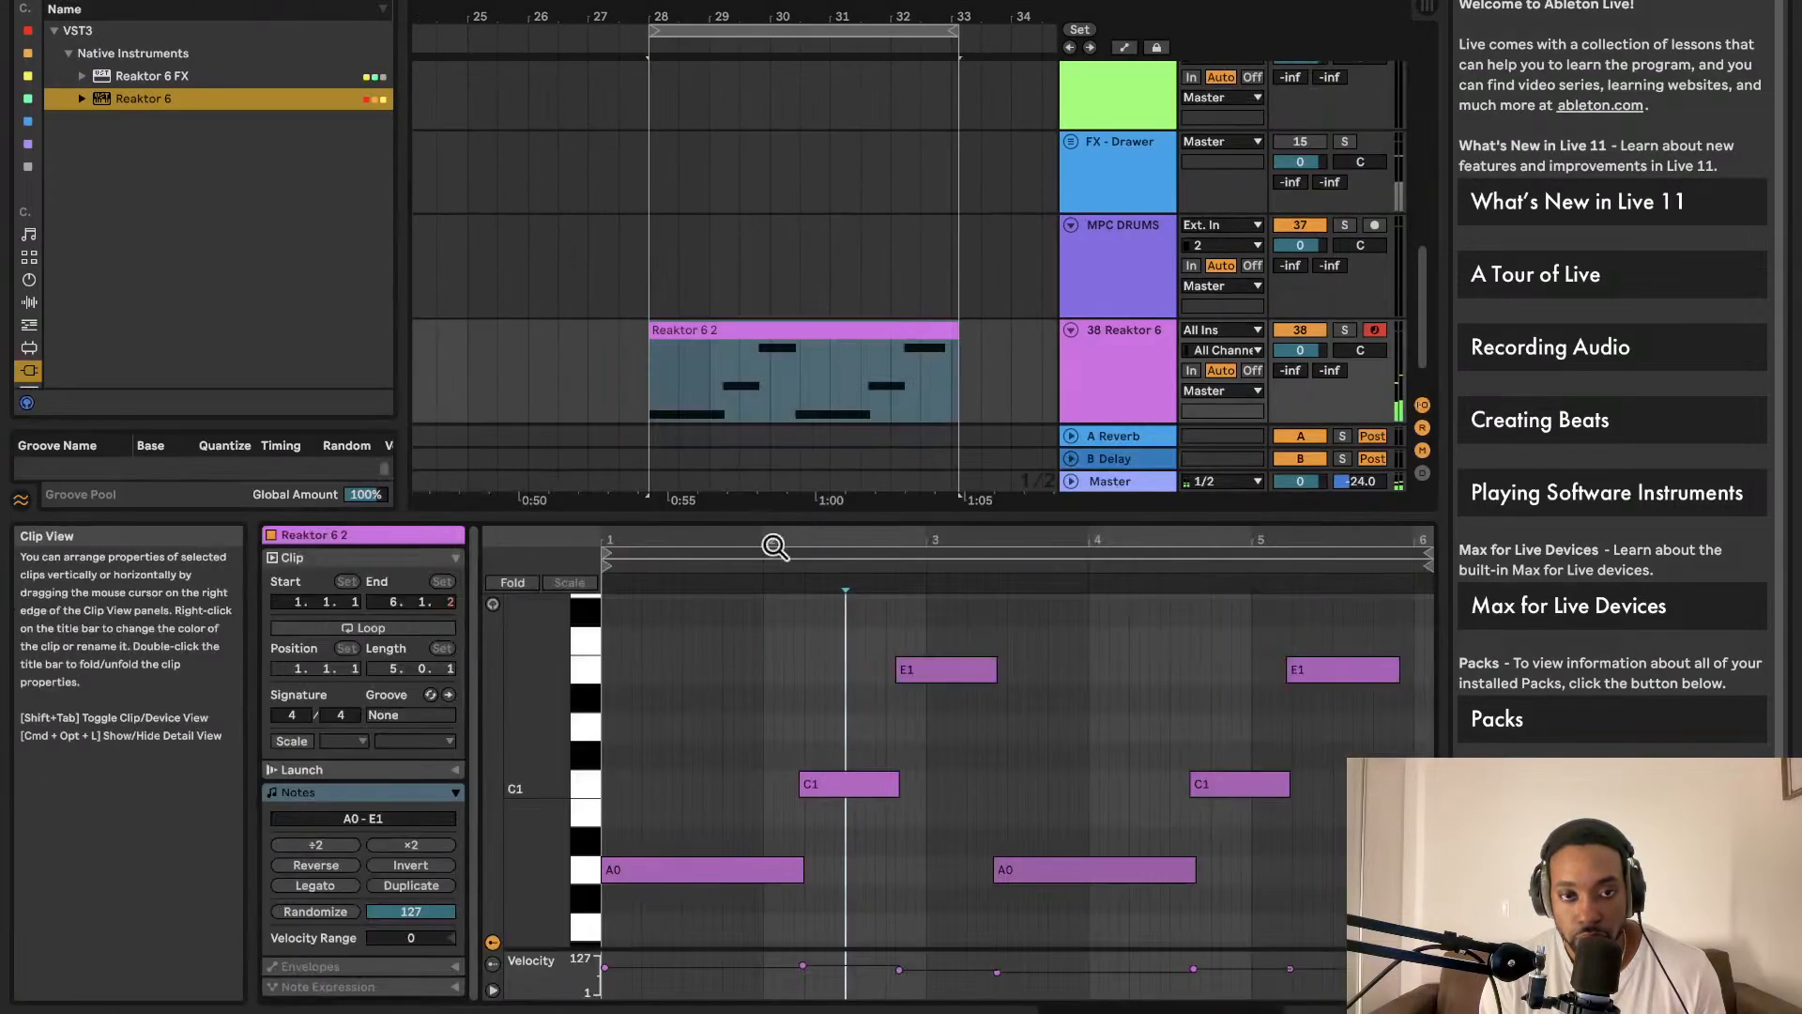
click(796, 868)
drag(797, 868, 763, 868)
key(space)
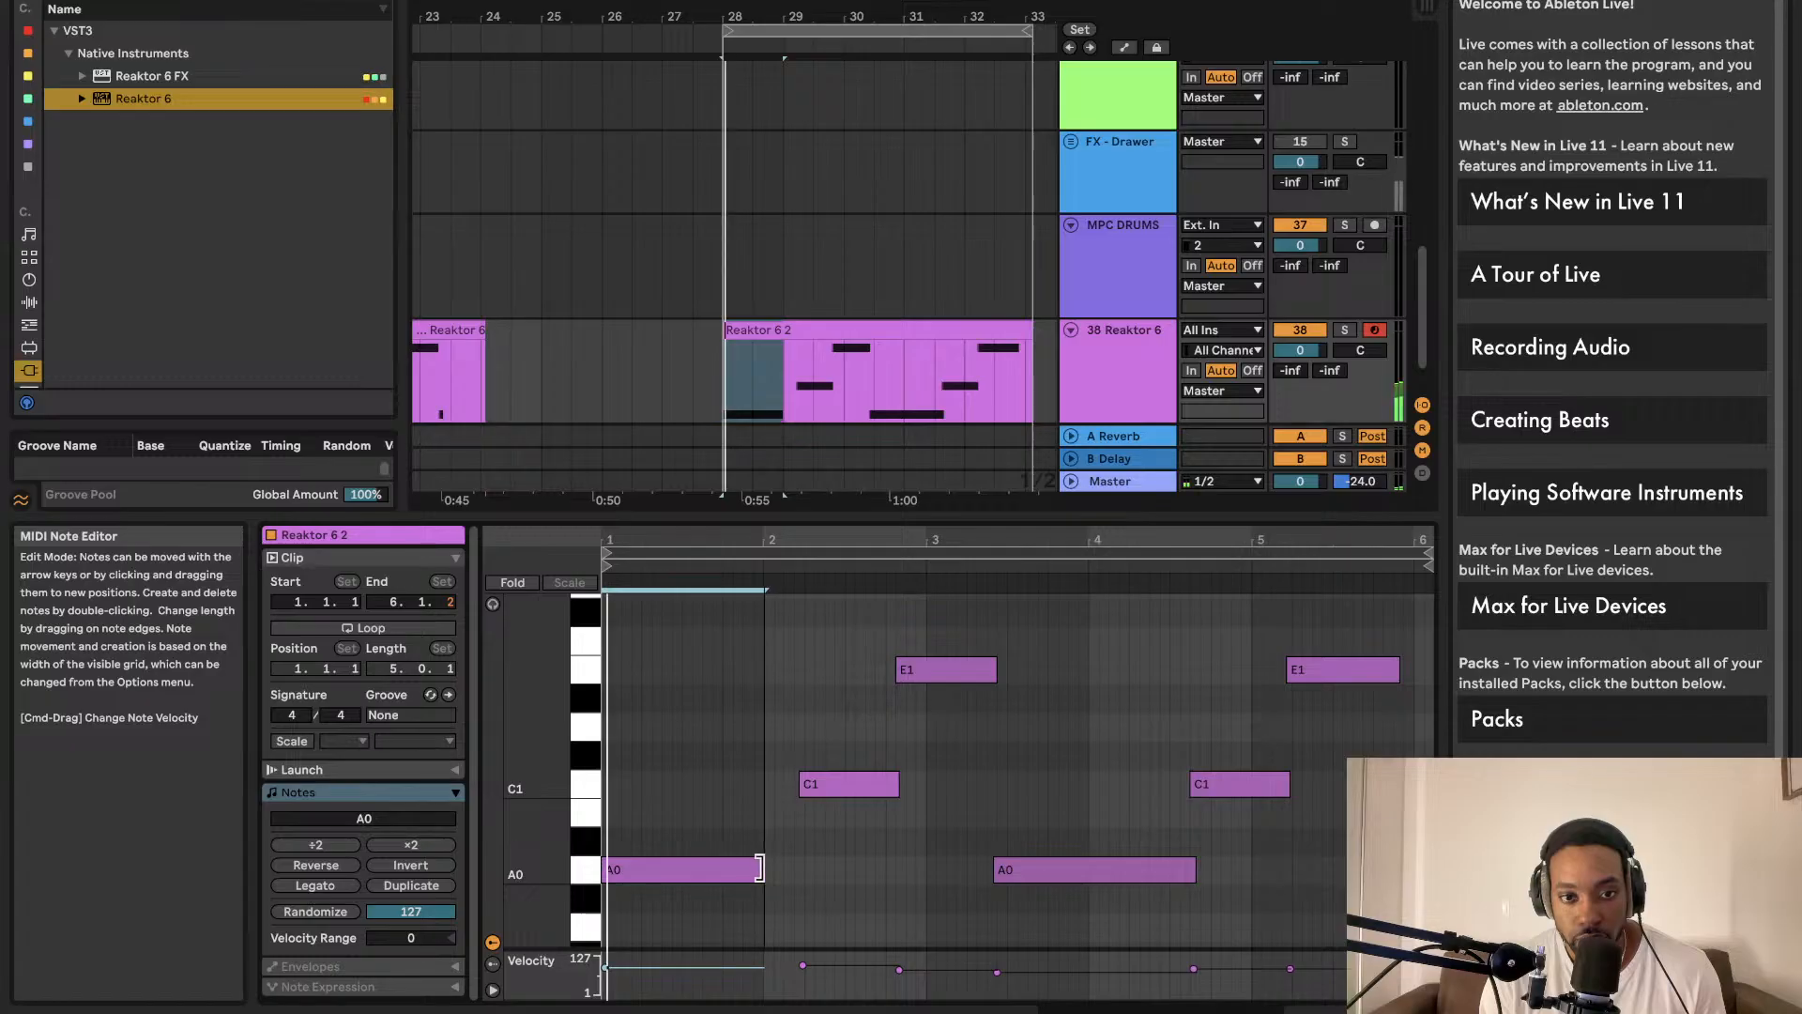
click(844, 784)
drag(841, 785, 810, 785)
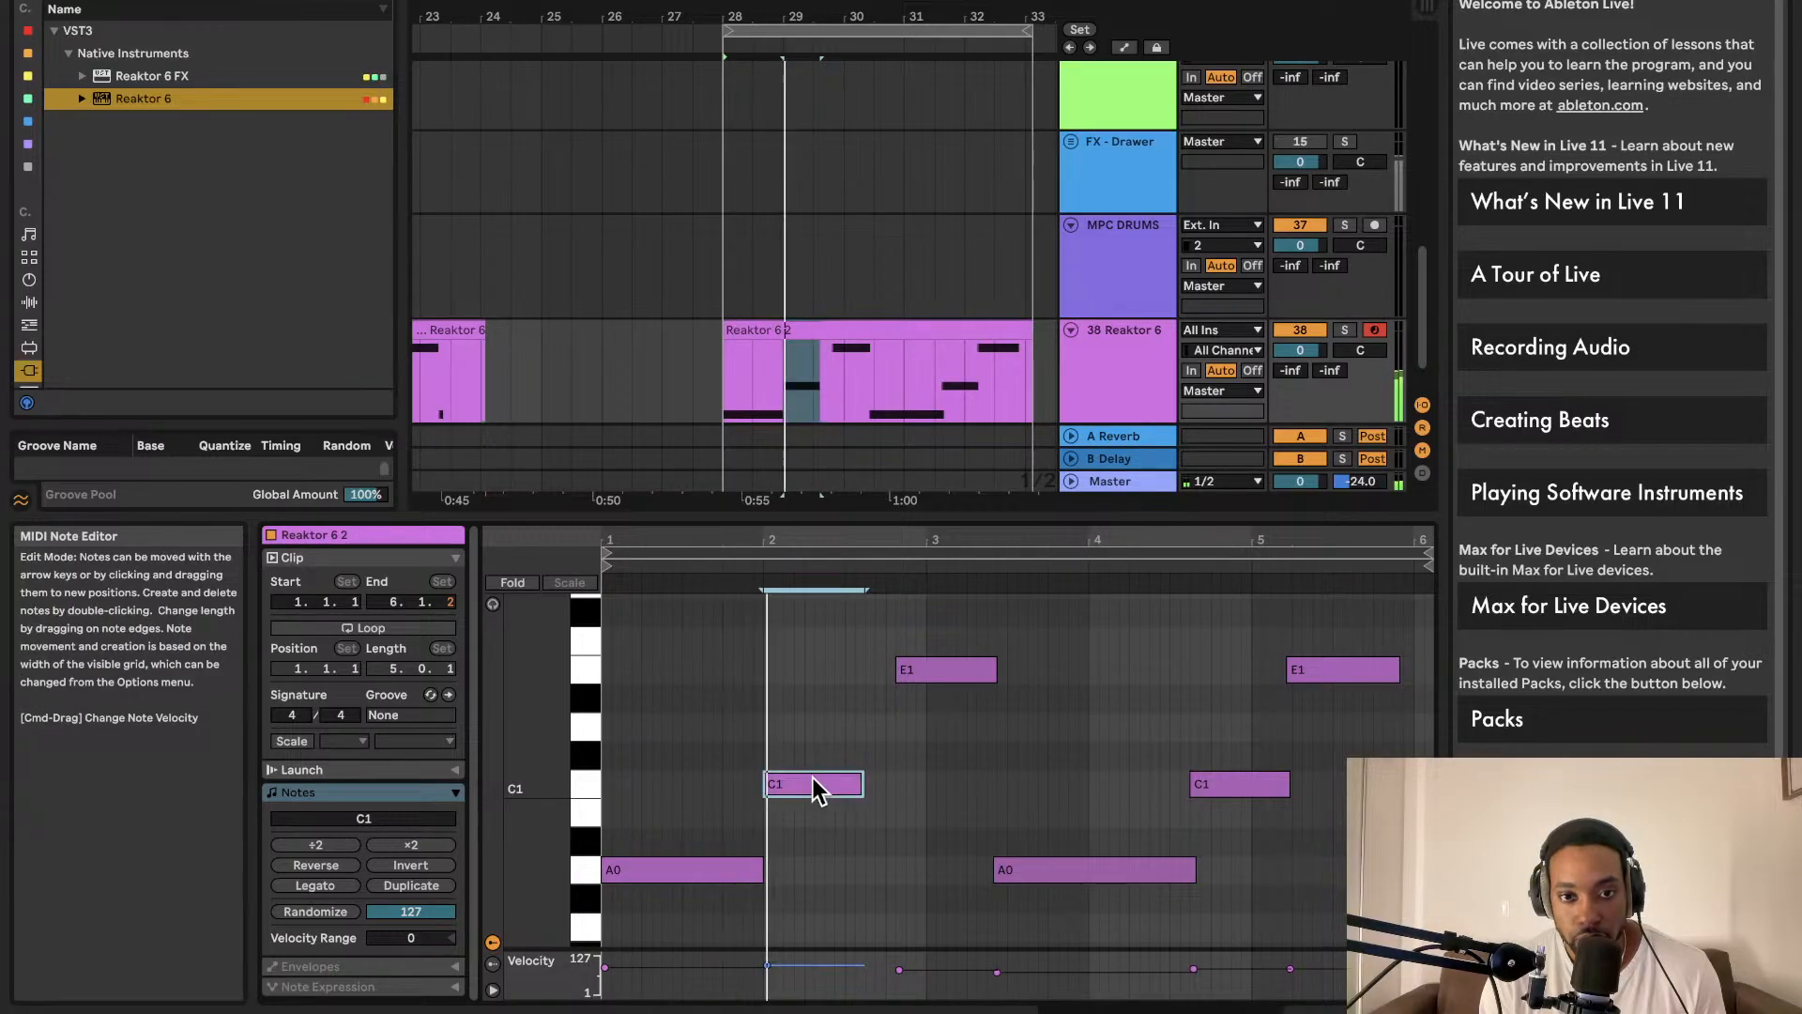
drag(966, 672, 893, 667)
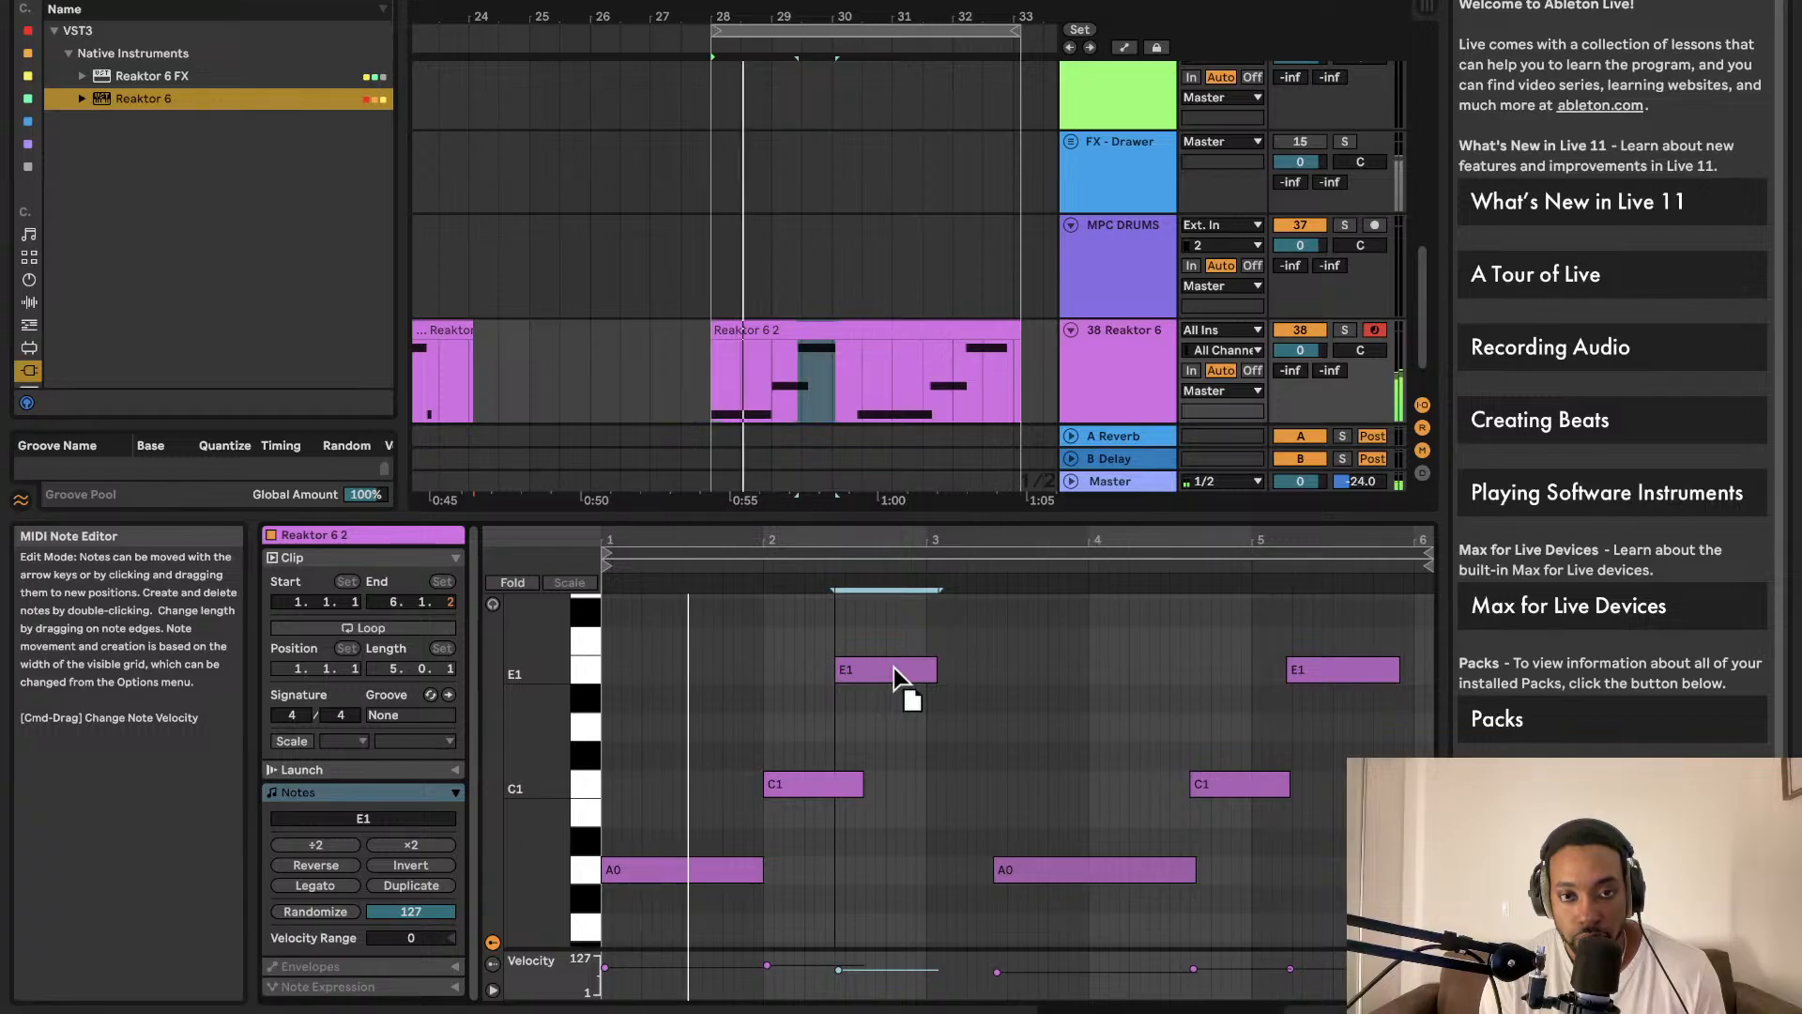
drag(894, 667, 903, 667)
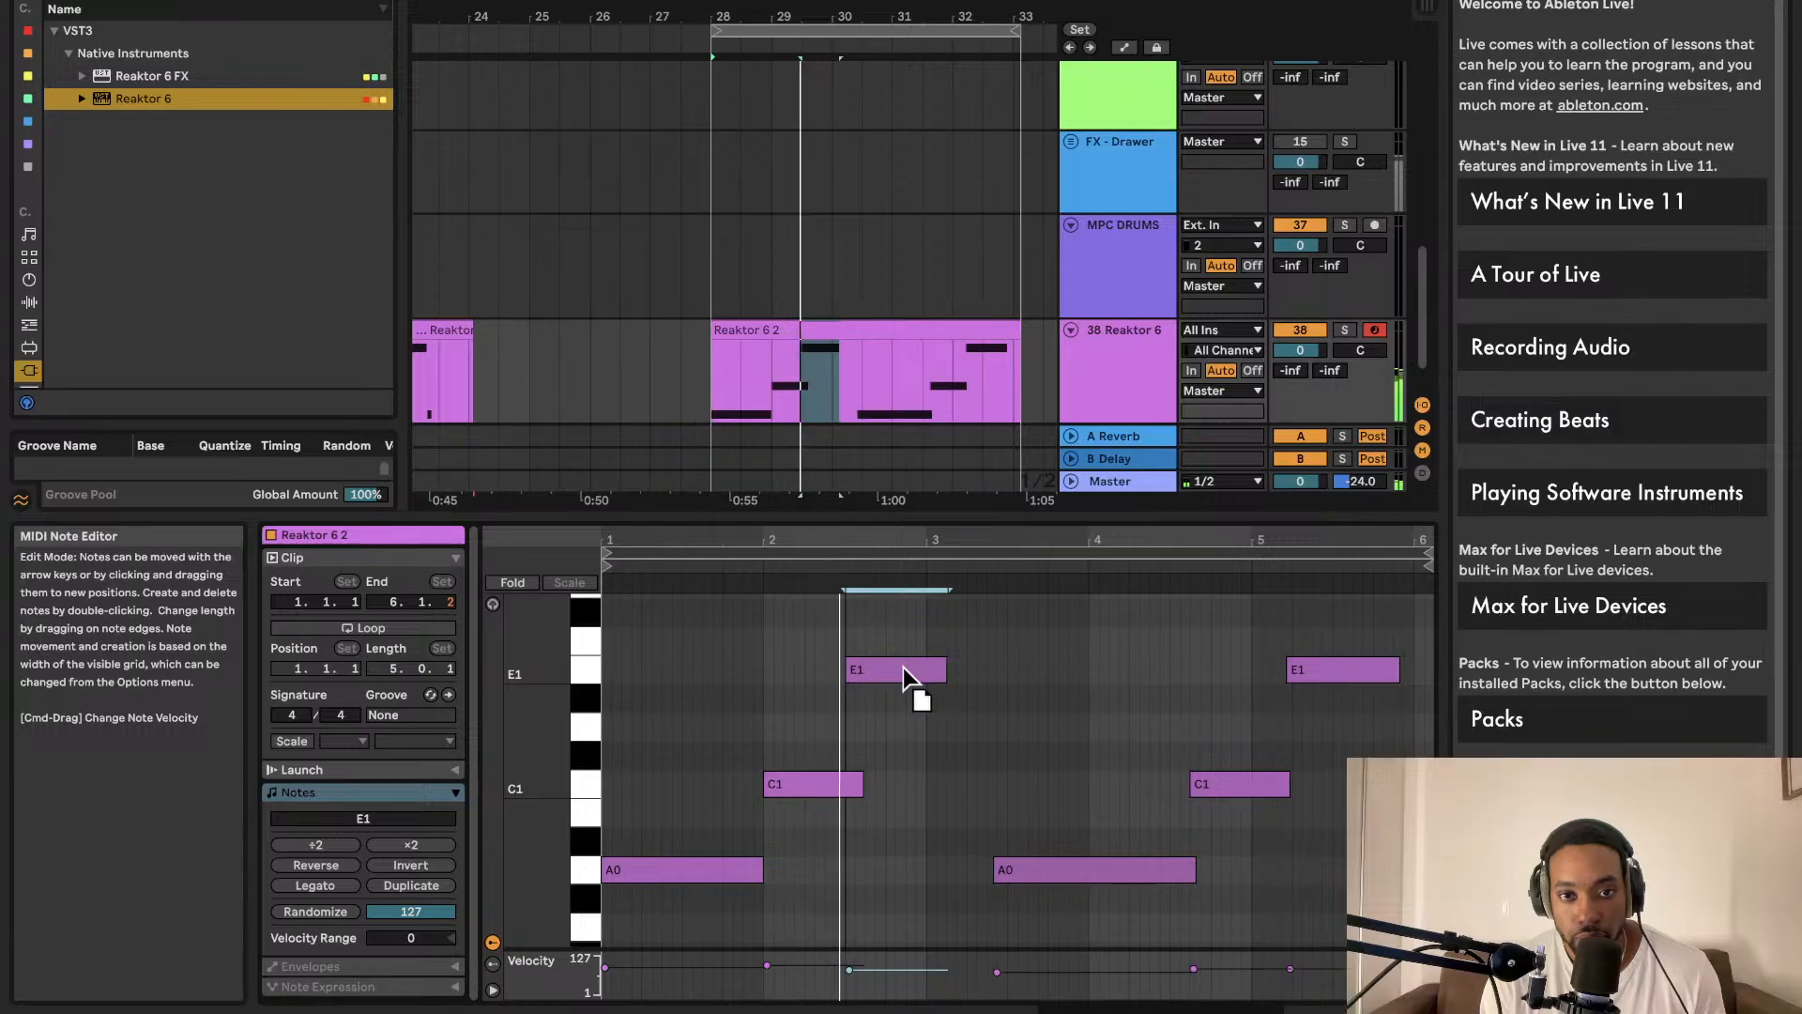
drag(945, 669, 928, 670)
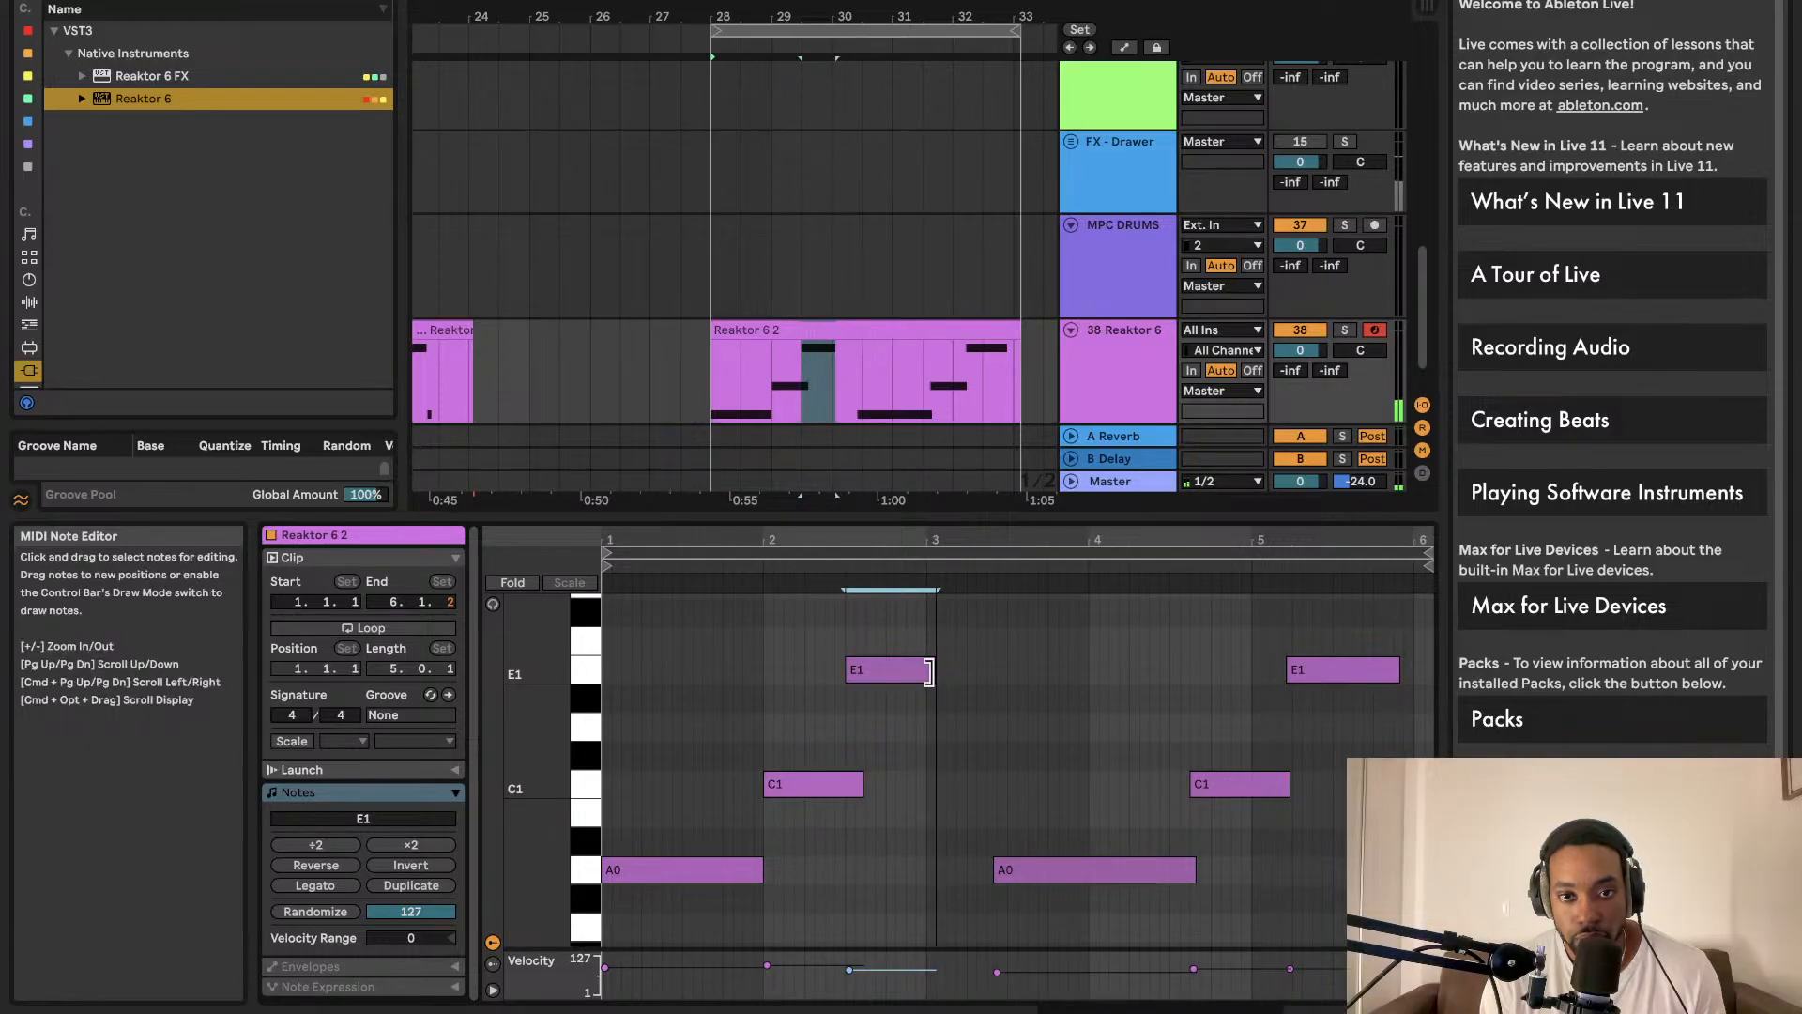
Step: Delete the later notes, duplicate the A0–C1–E1 phrase after itself, and trim the clip to bar 32
drag(915, 903, 638, 633)
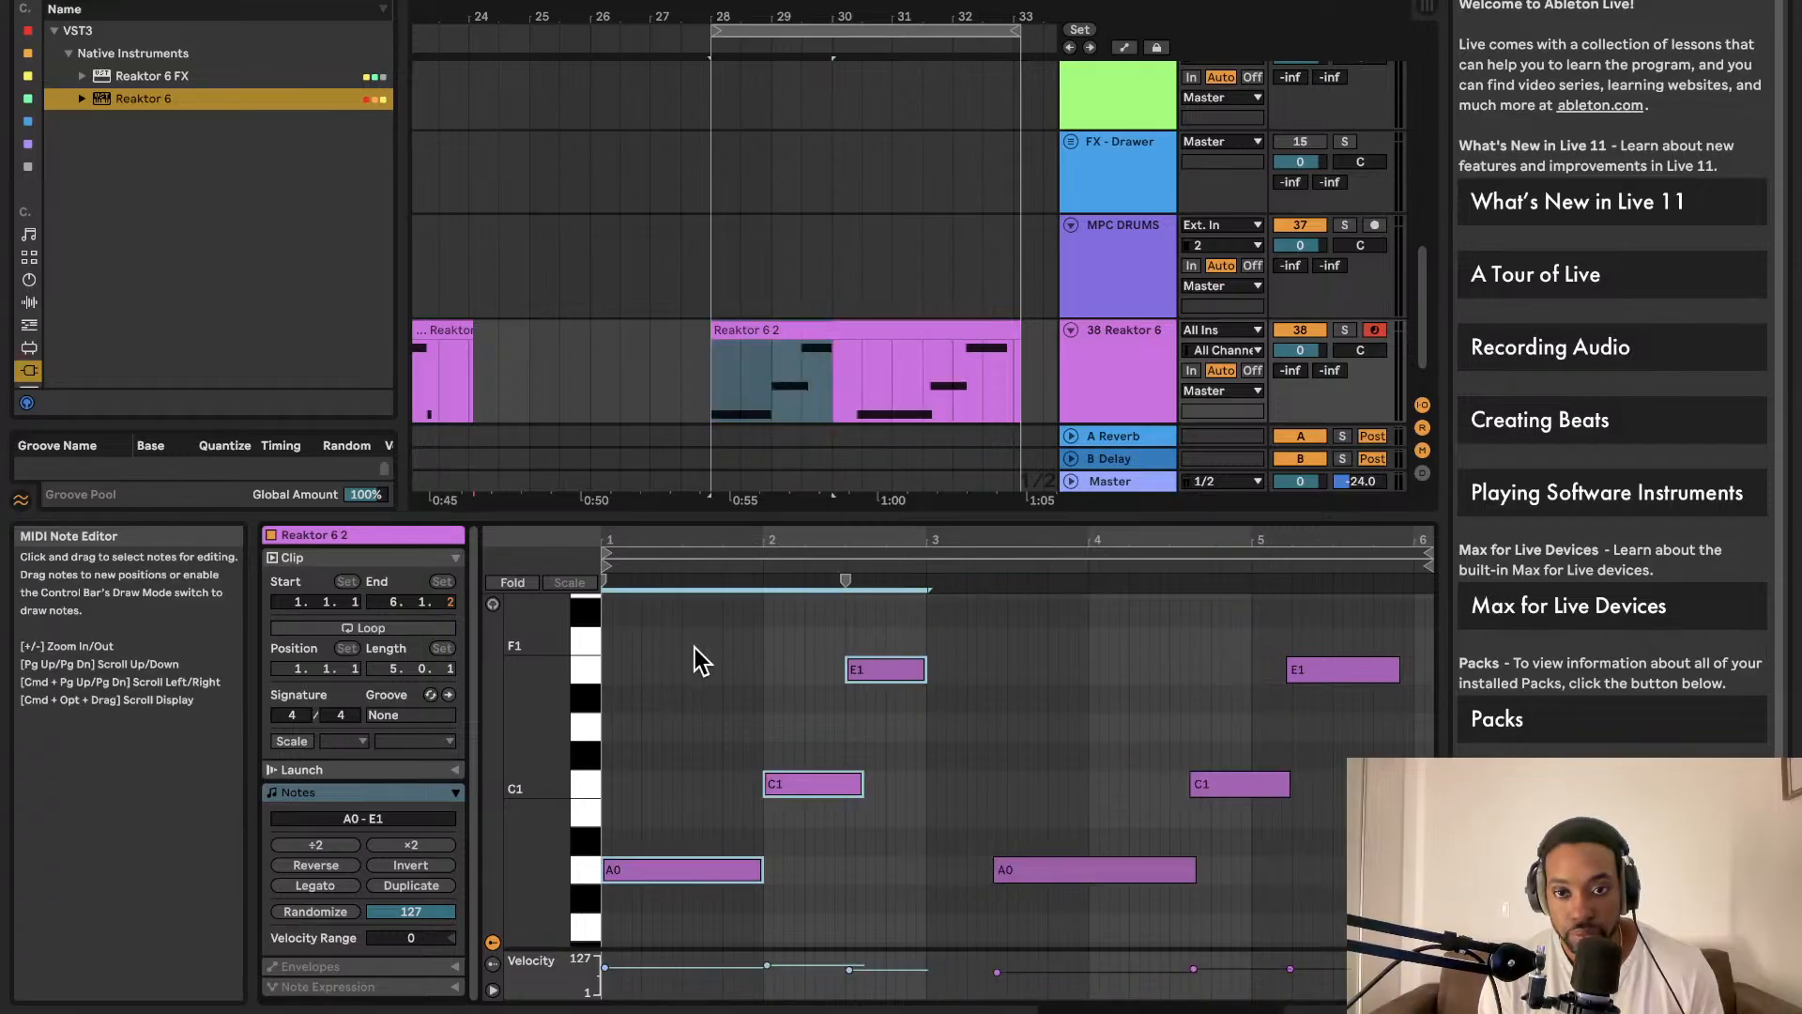
drag(1207, 903, 1426, 629)
drag(1310, 923, 1077, 635)
key(Delete)
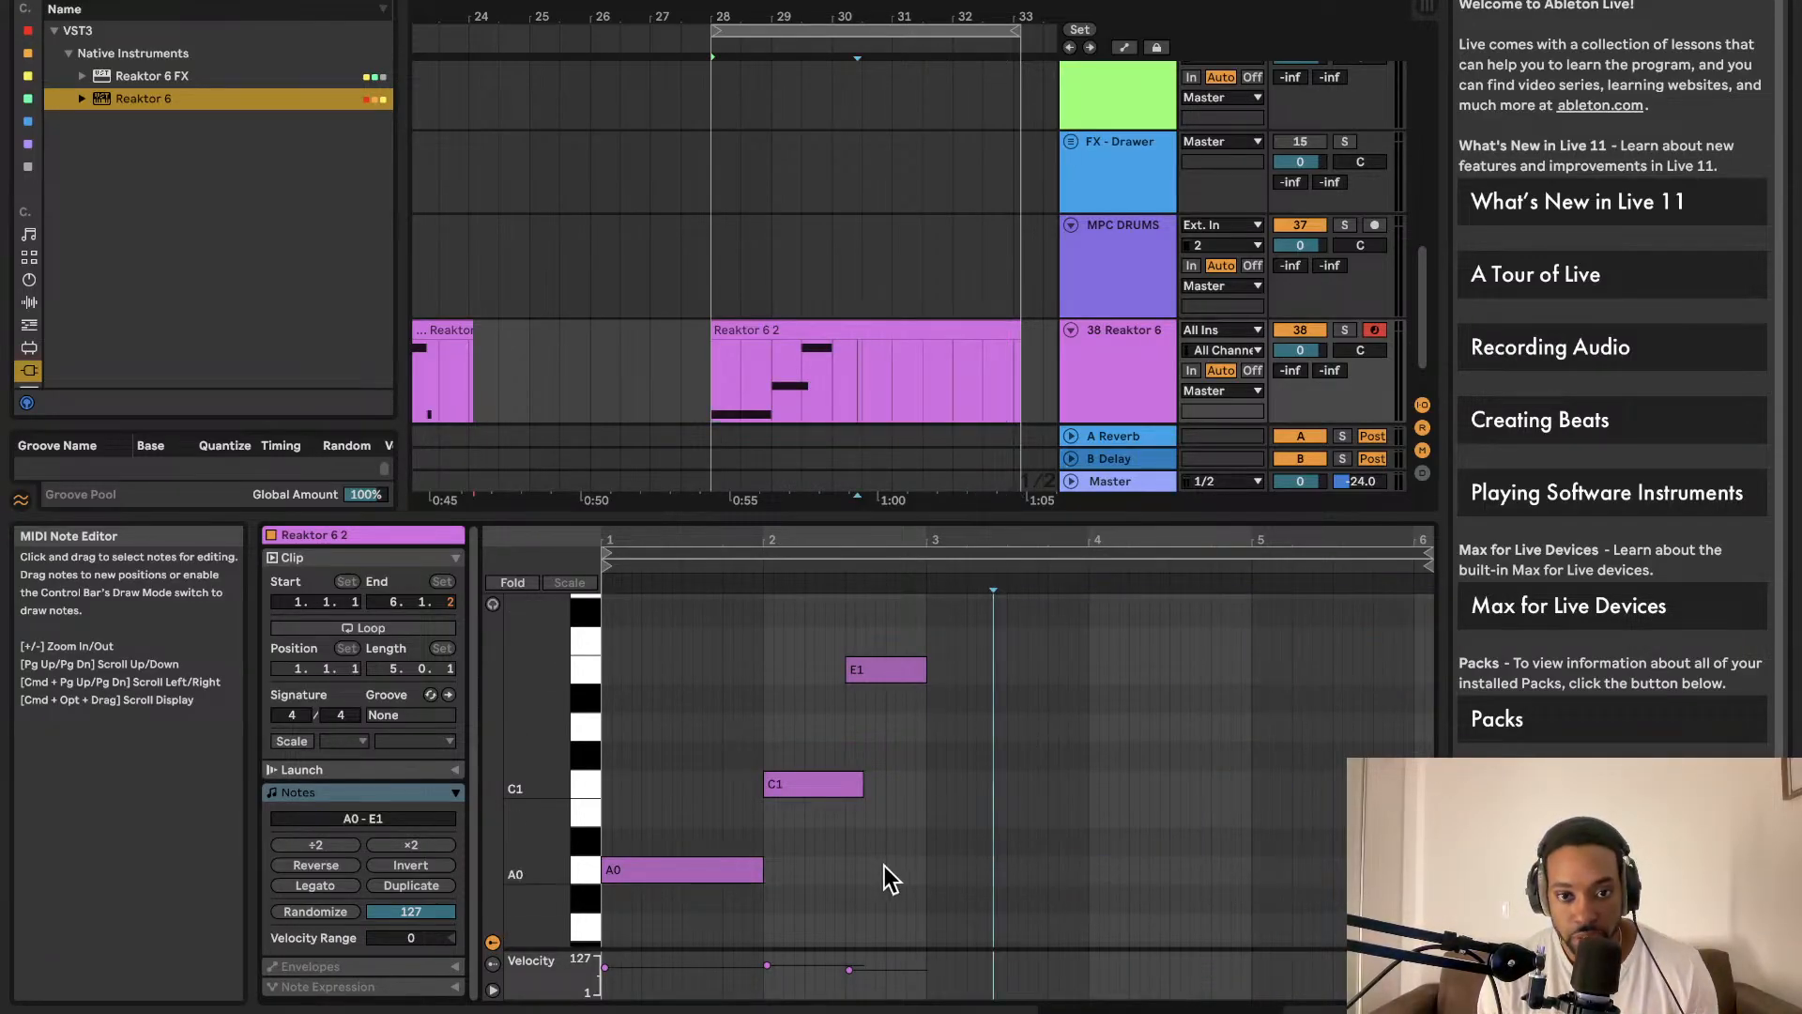
drag(919, 871, 727, 650)
key(super+d)
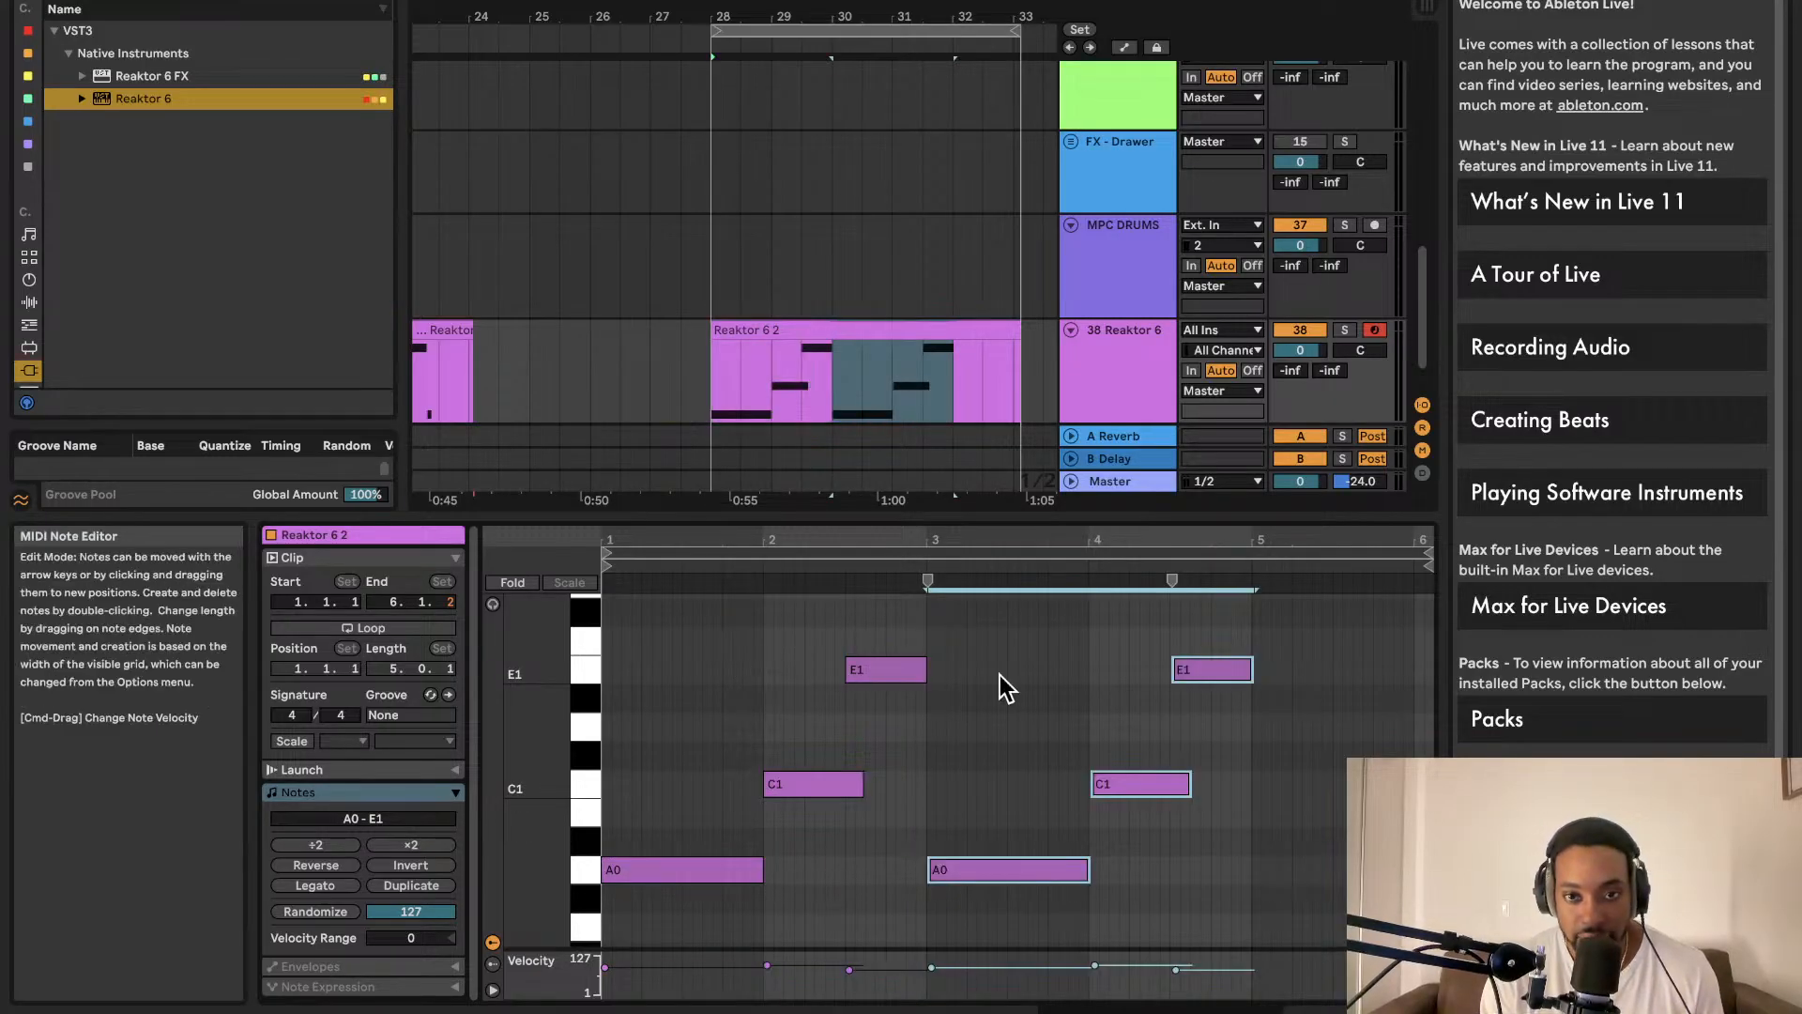
drag(1021, 336, 948, 338)
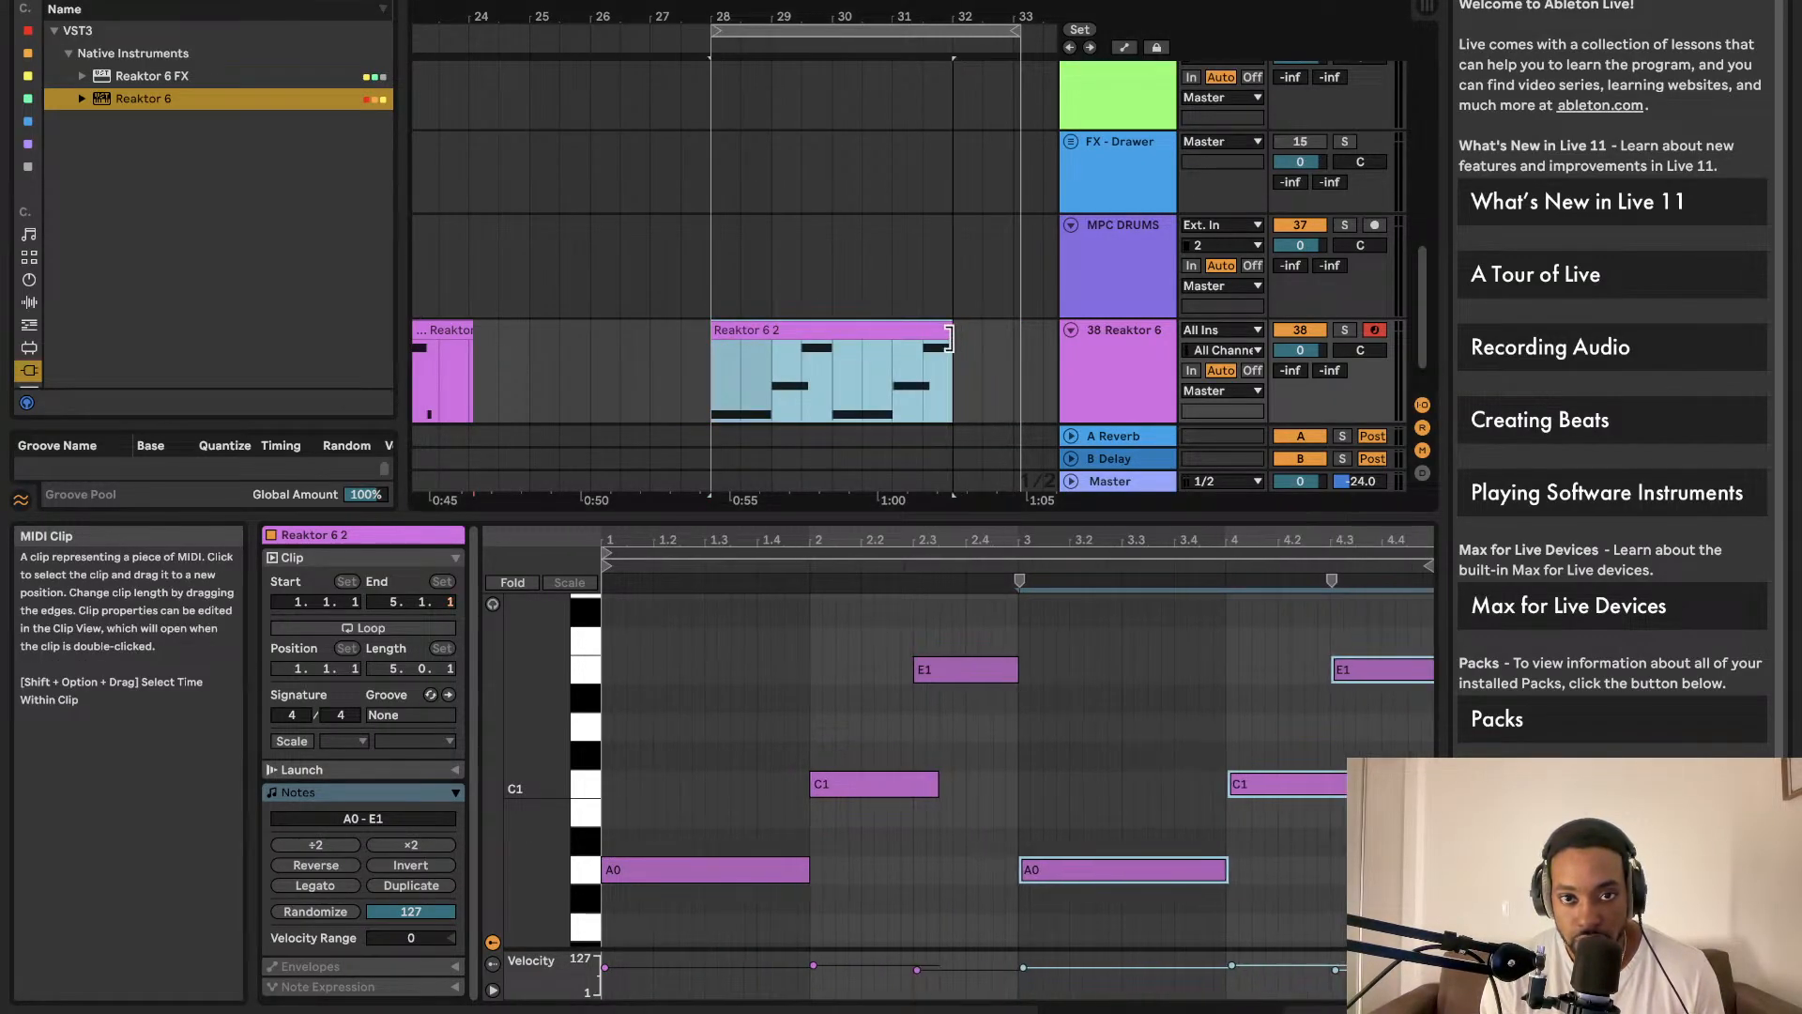
Step: Fit the loop brace to the Reaktor 6 2 clip, bars 28–32, and play the loop
click(870, 334)
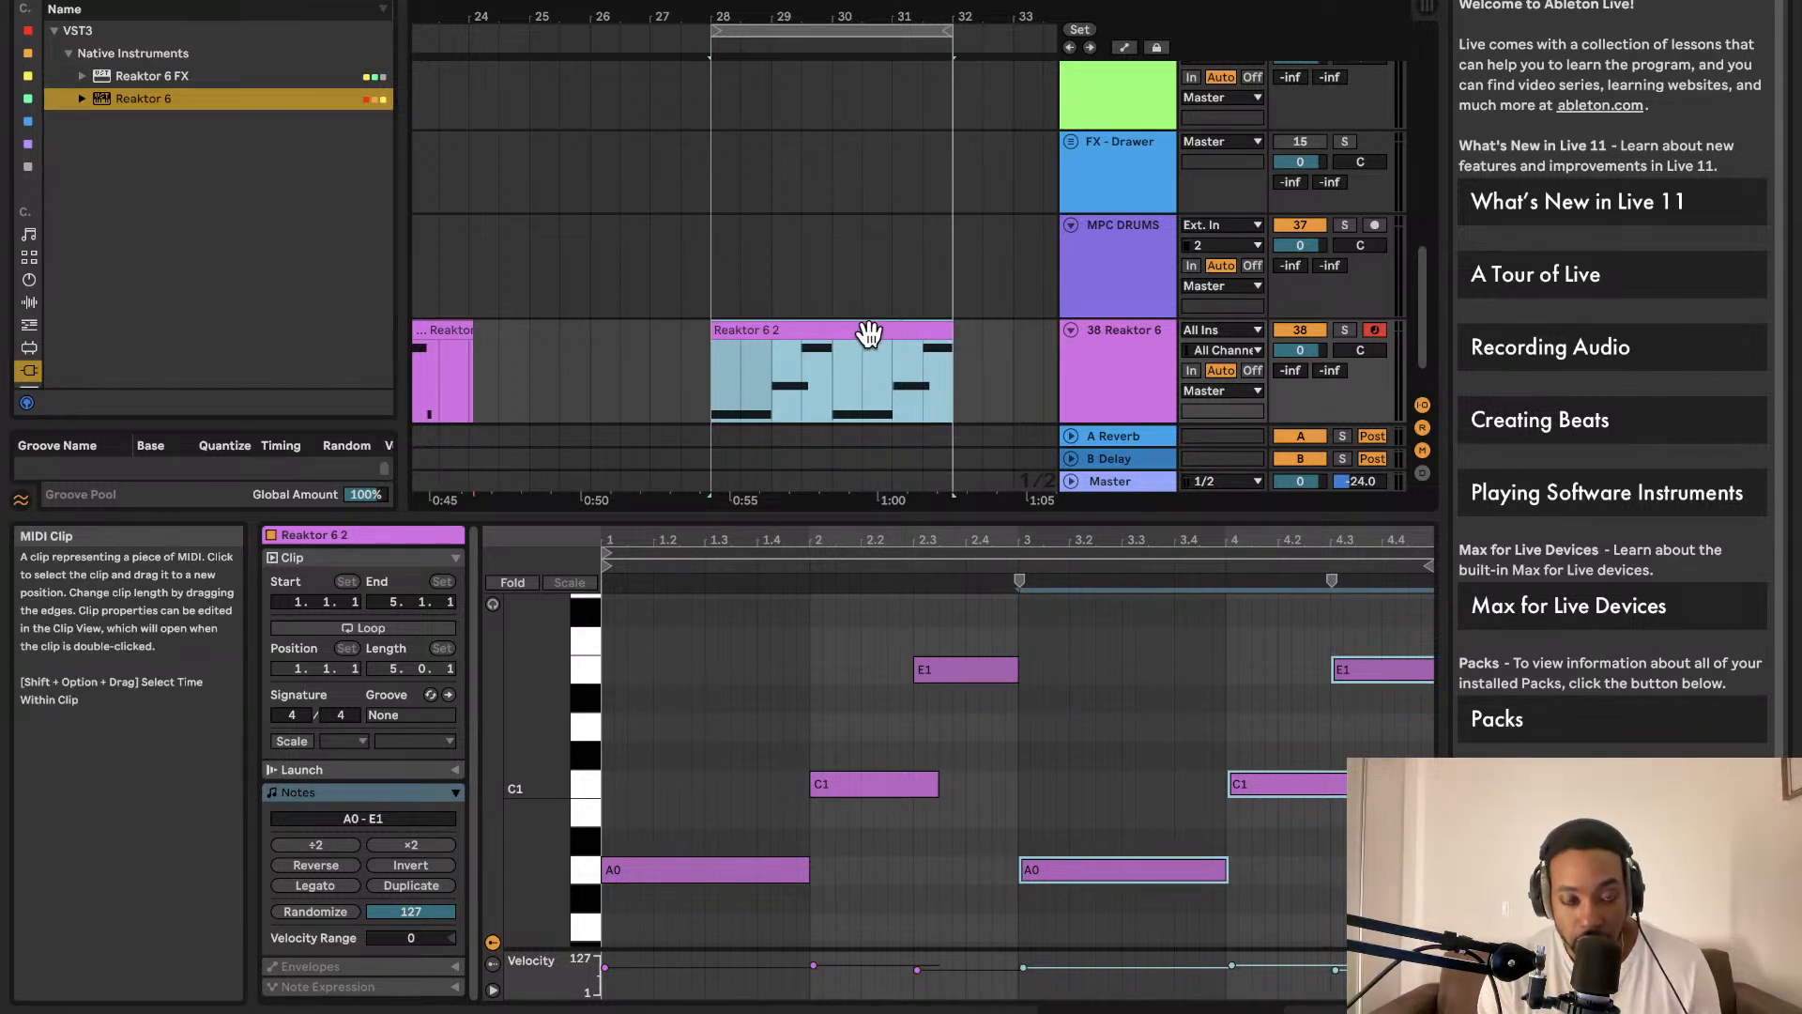
scroll(876, 331, left, 1)
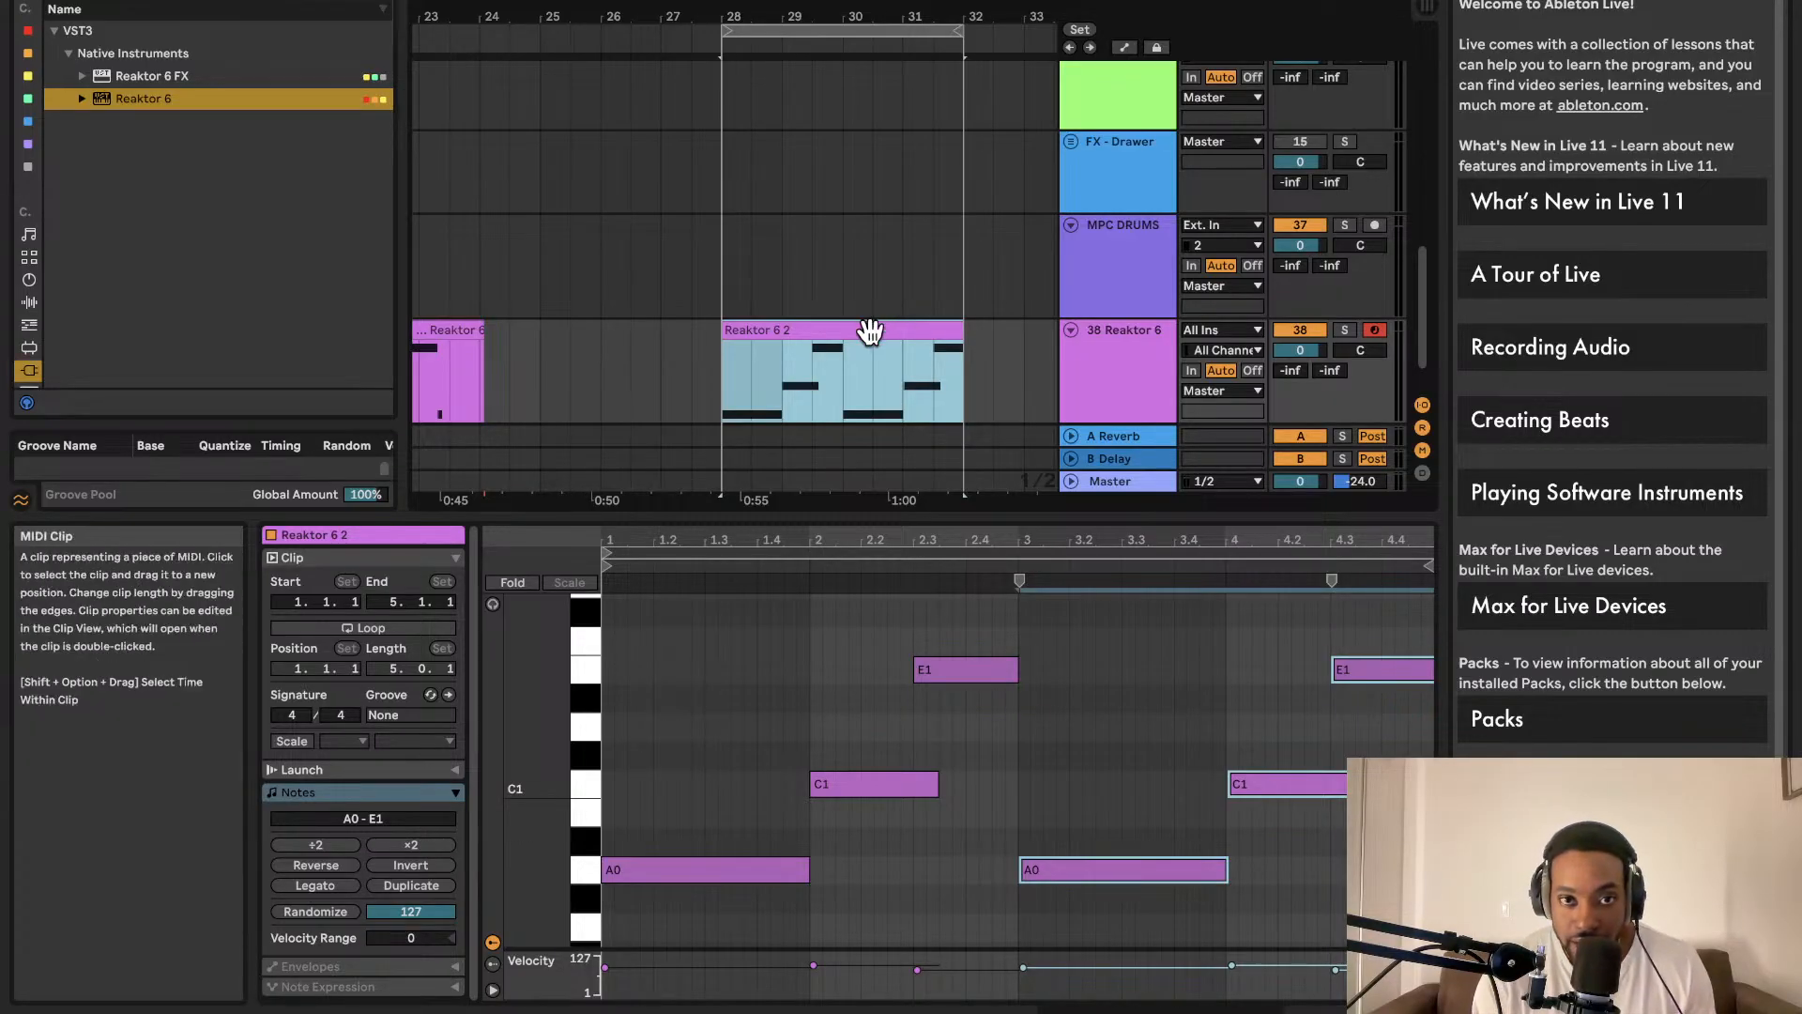
key(space)
scroll(874, 330, left, 1)
key(space)
key(space)
scroll(875, 332, right, 1)
scroll(877, 333, up, 1)
scroll(875, 299, up, 3)
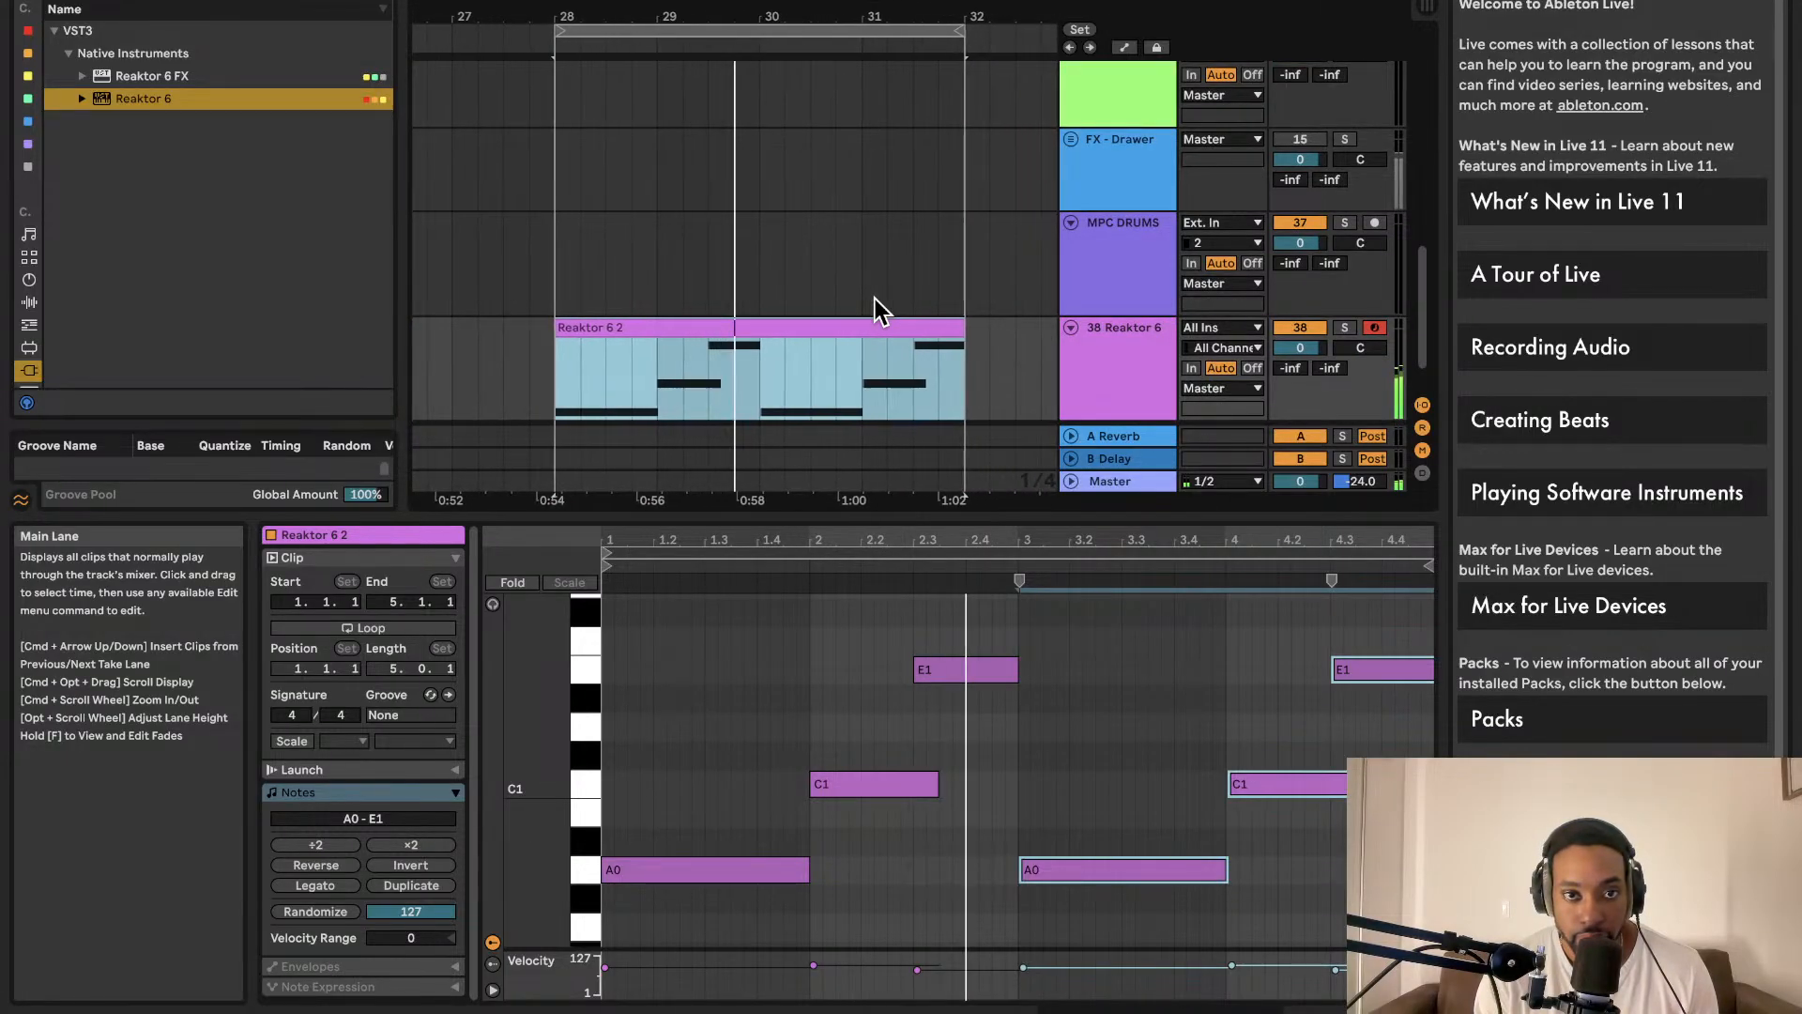
scroll(864, 301, down, 2)
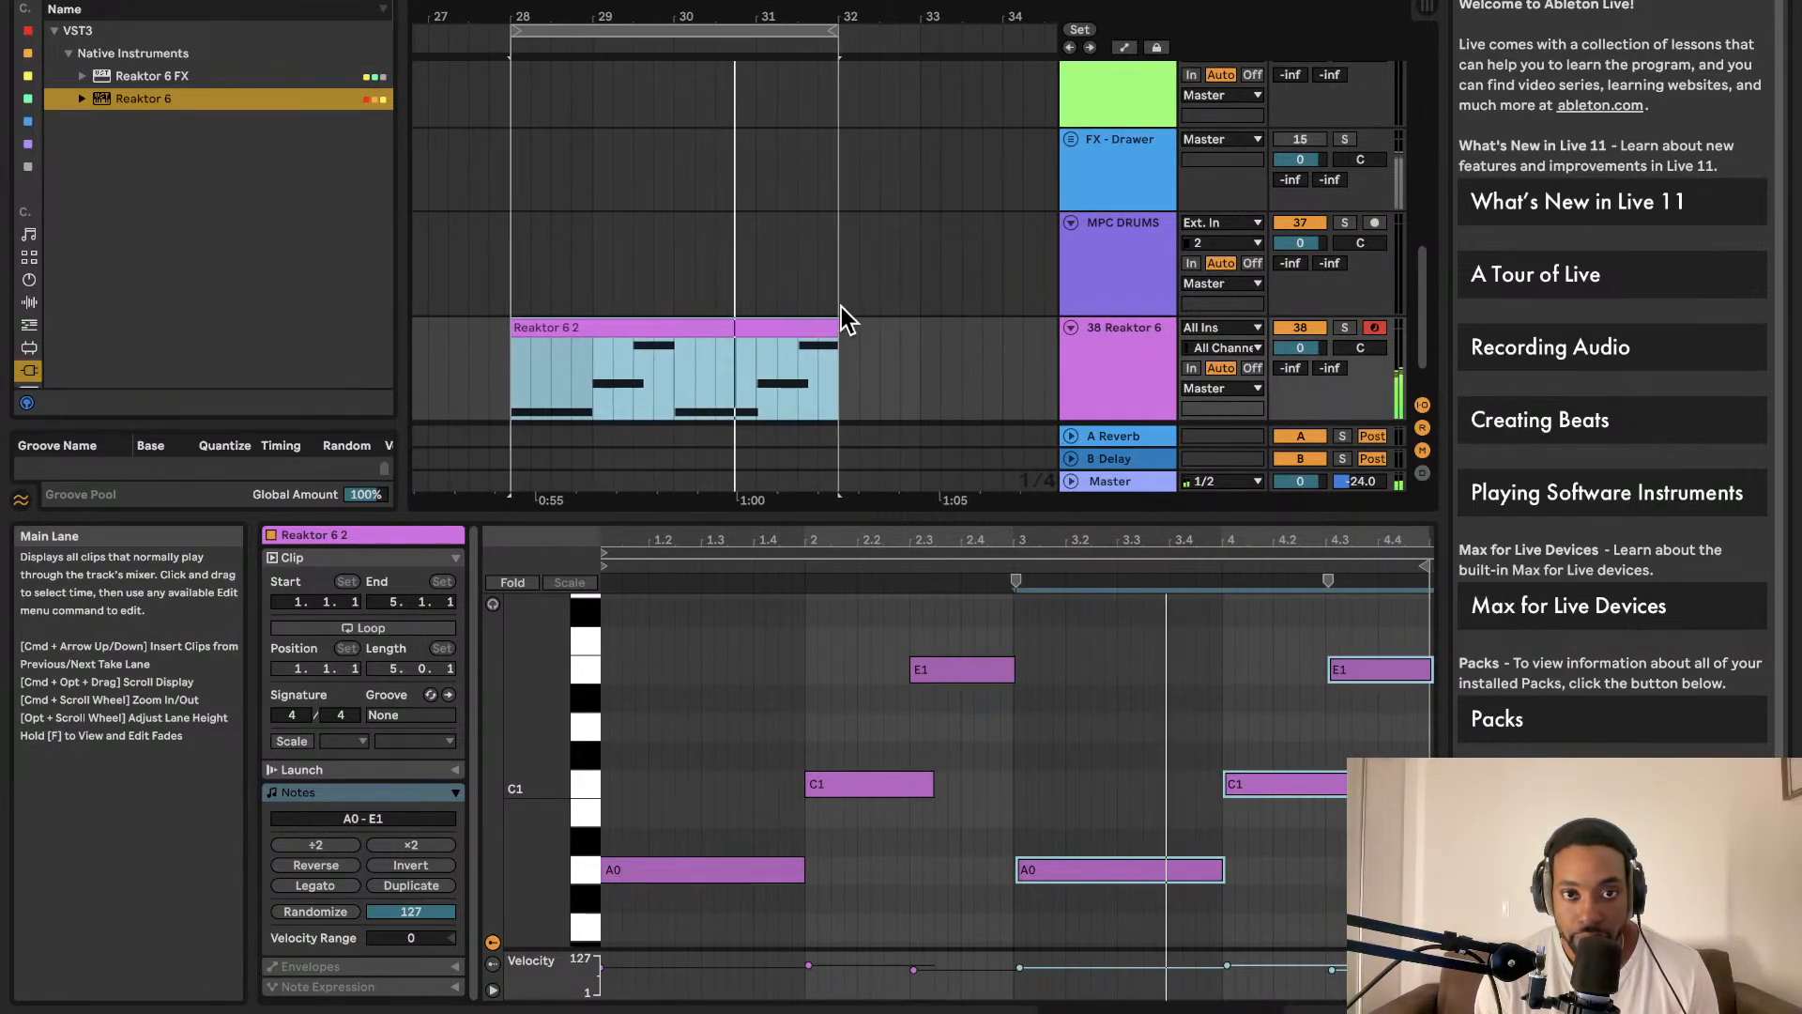
scroll(831, 302, up, 2)
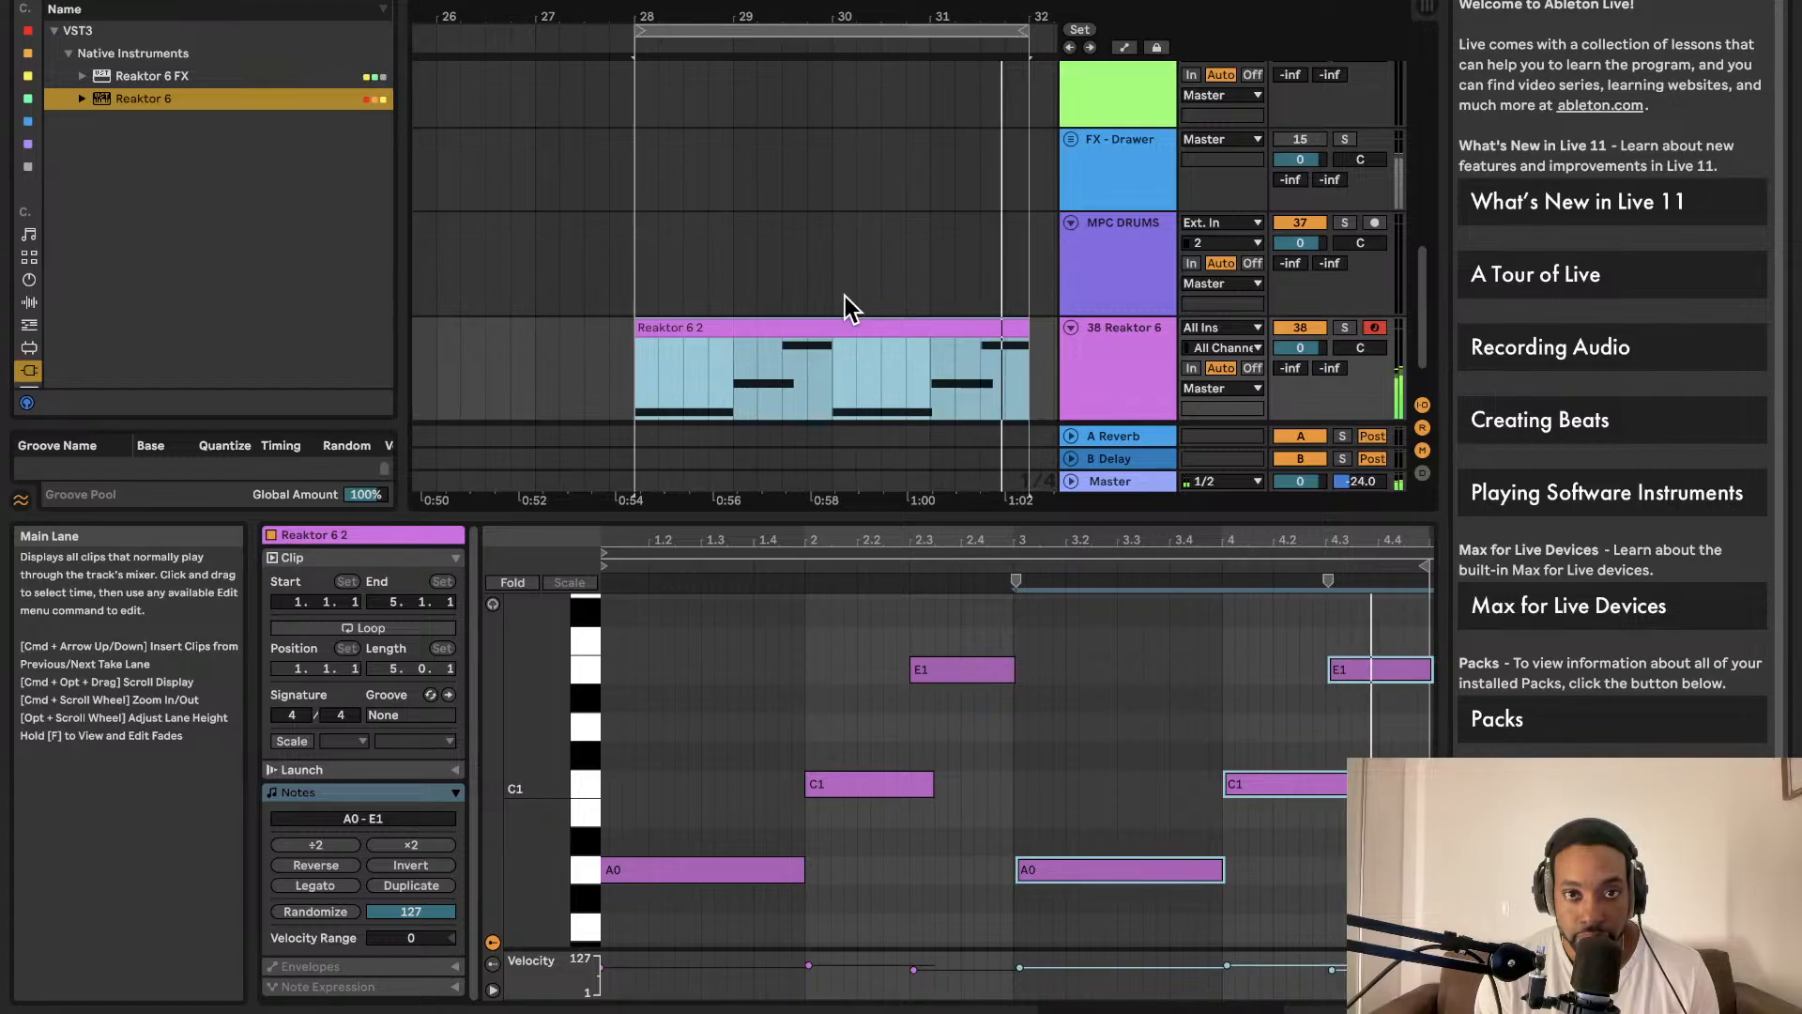
Step: Delete the Reaktor 6 3 clip and clear the arrangement's time selection
click(29, 303)
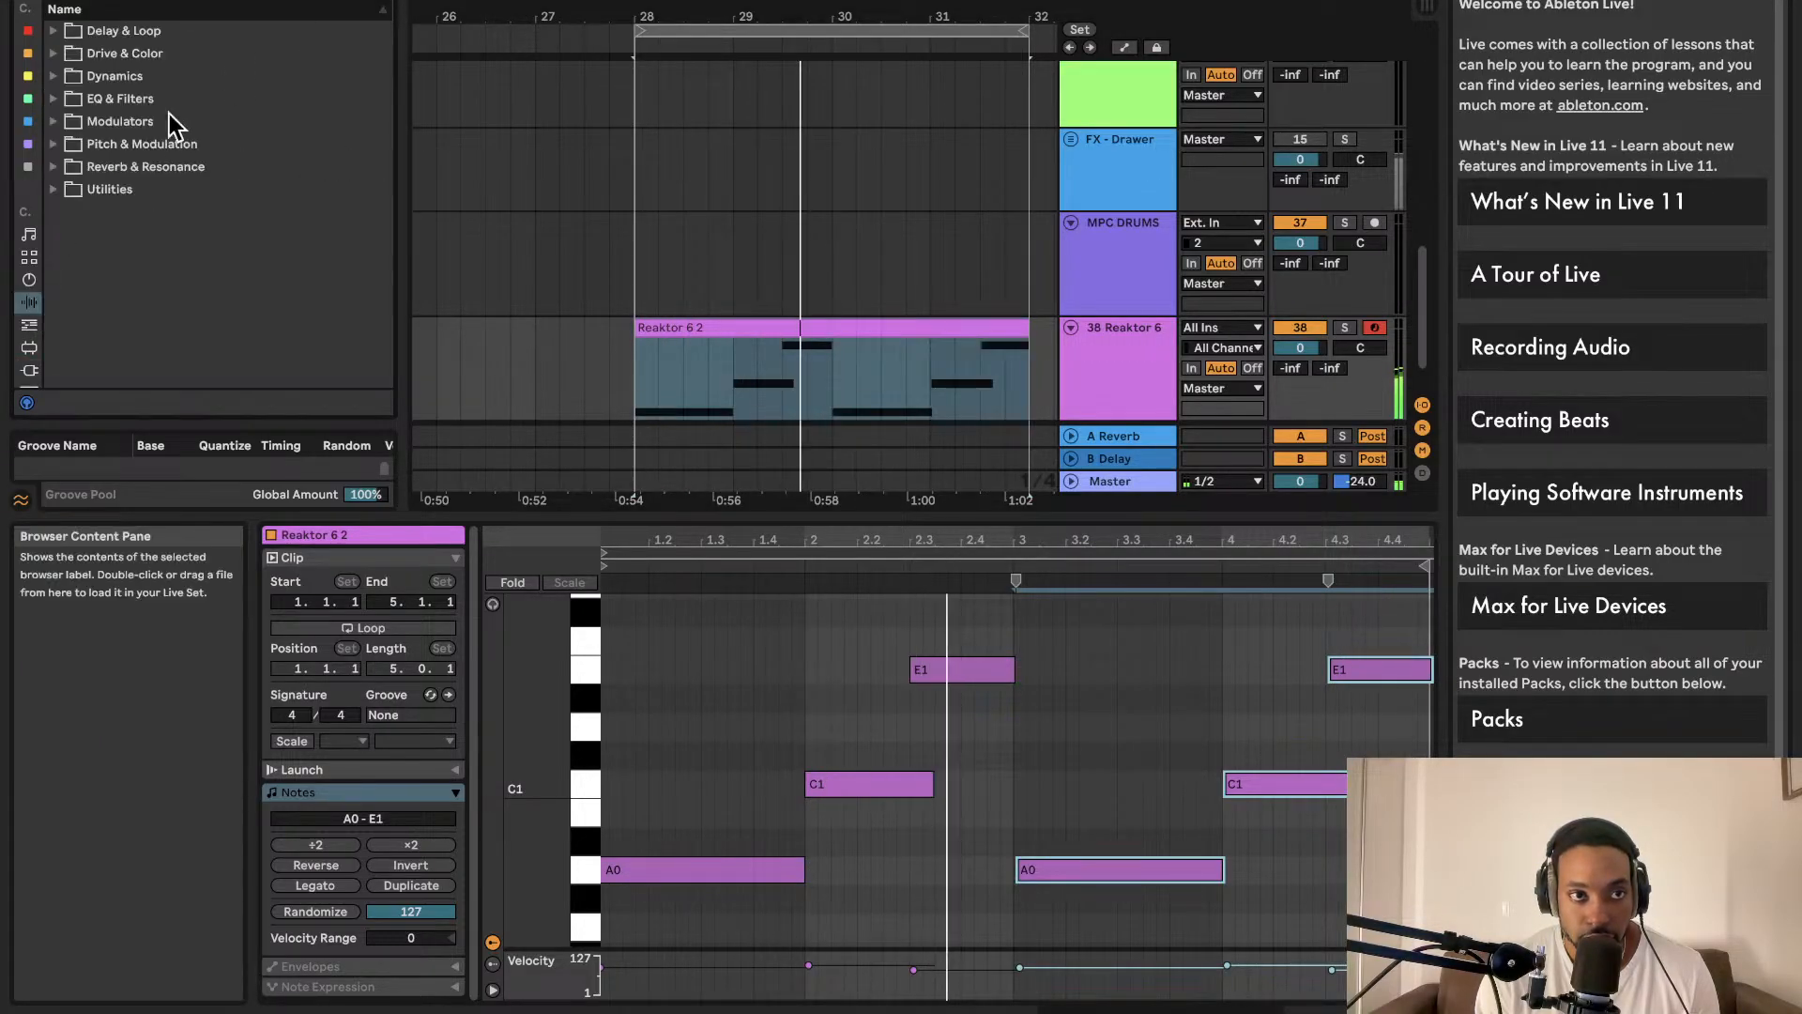
scroll(604, 215, left, 5)
scroll(601, 215, down, 3)
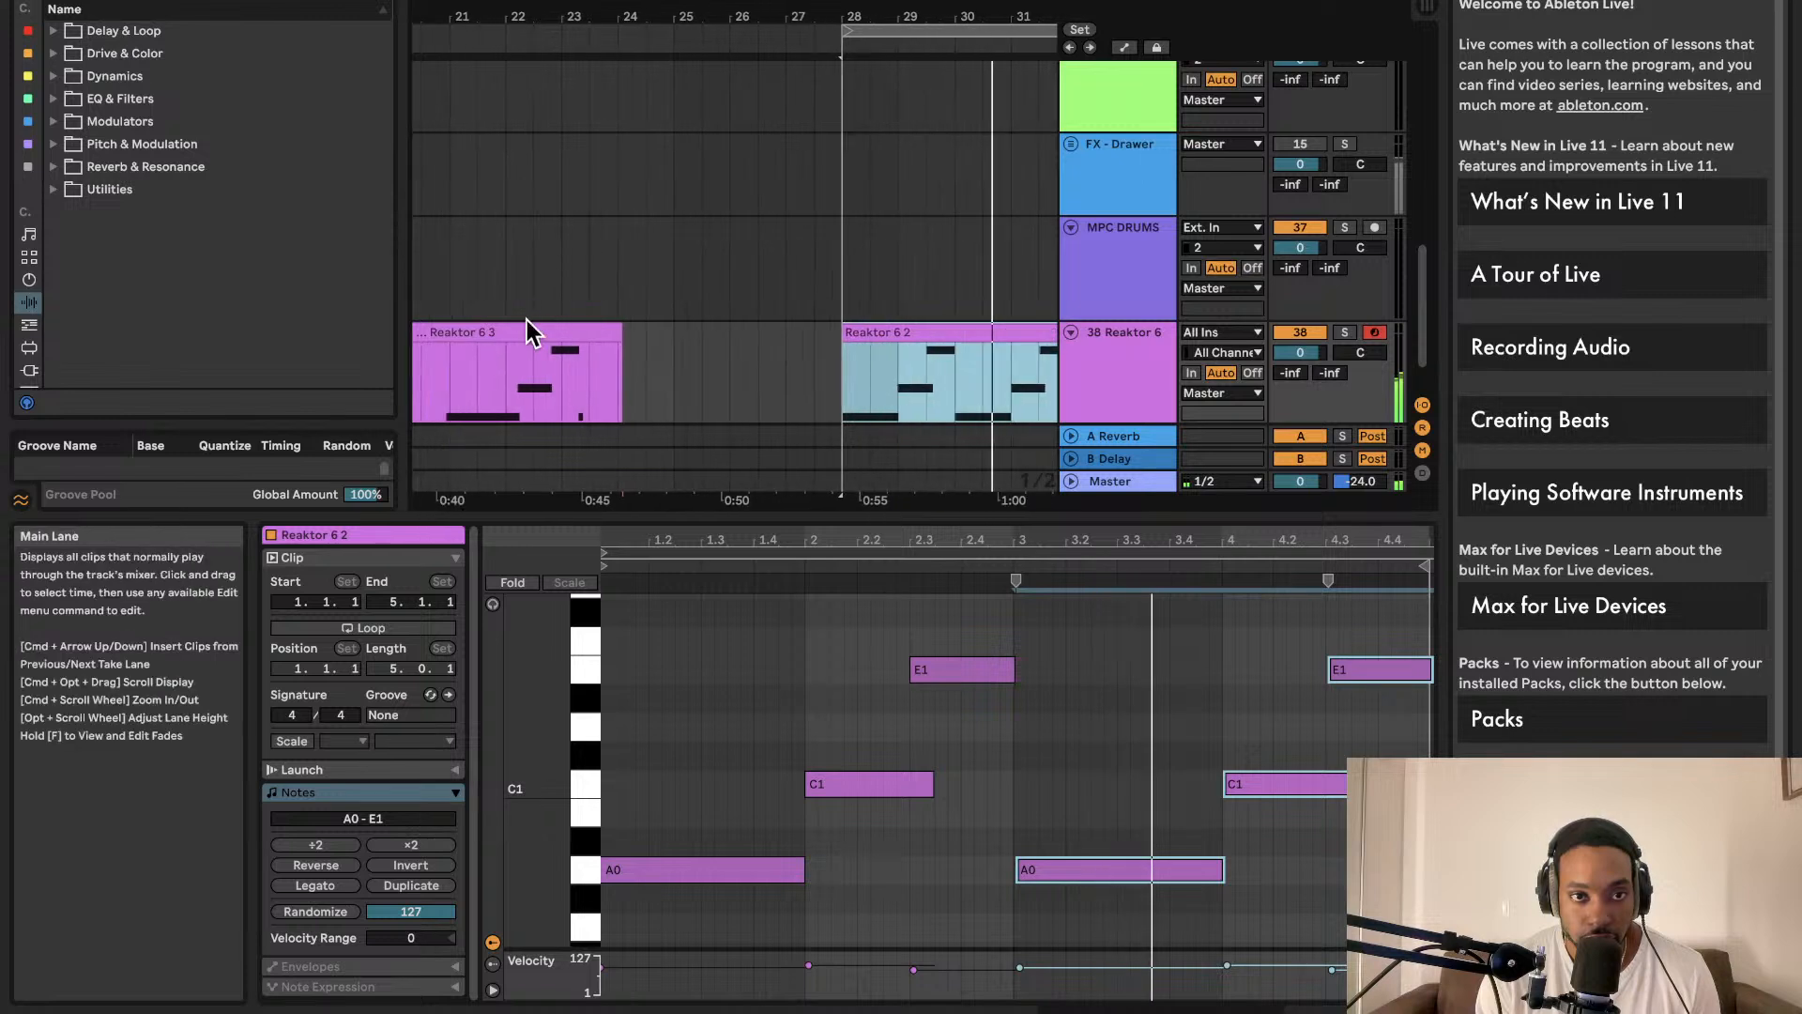
click(520, 329)
key(Delete)
scroll(512, 334, left, 3)
scroll(504, 336, left, 1)
click(627, 330)
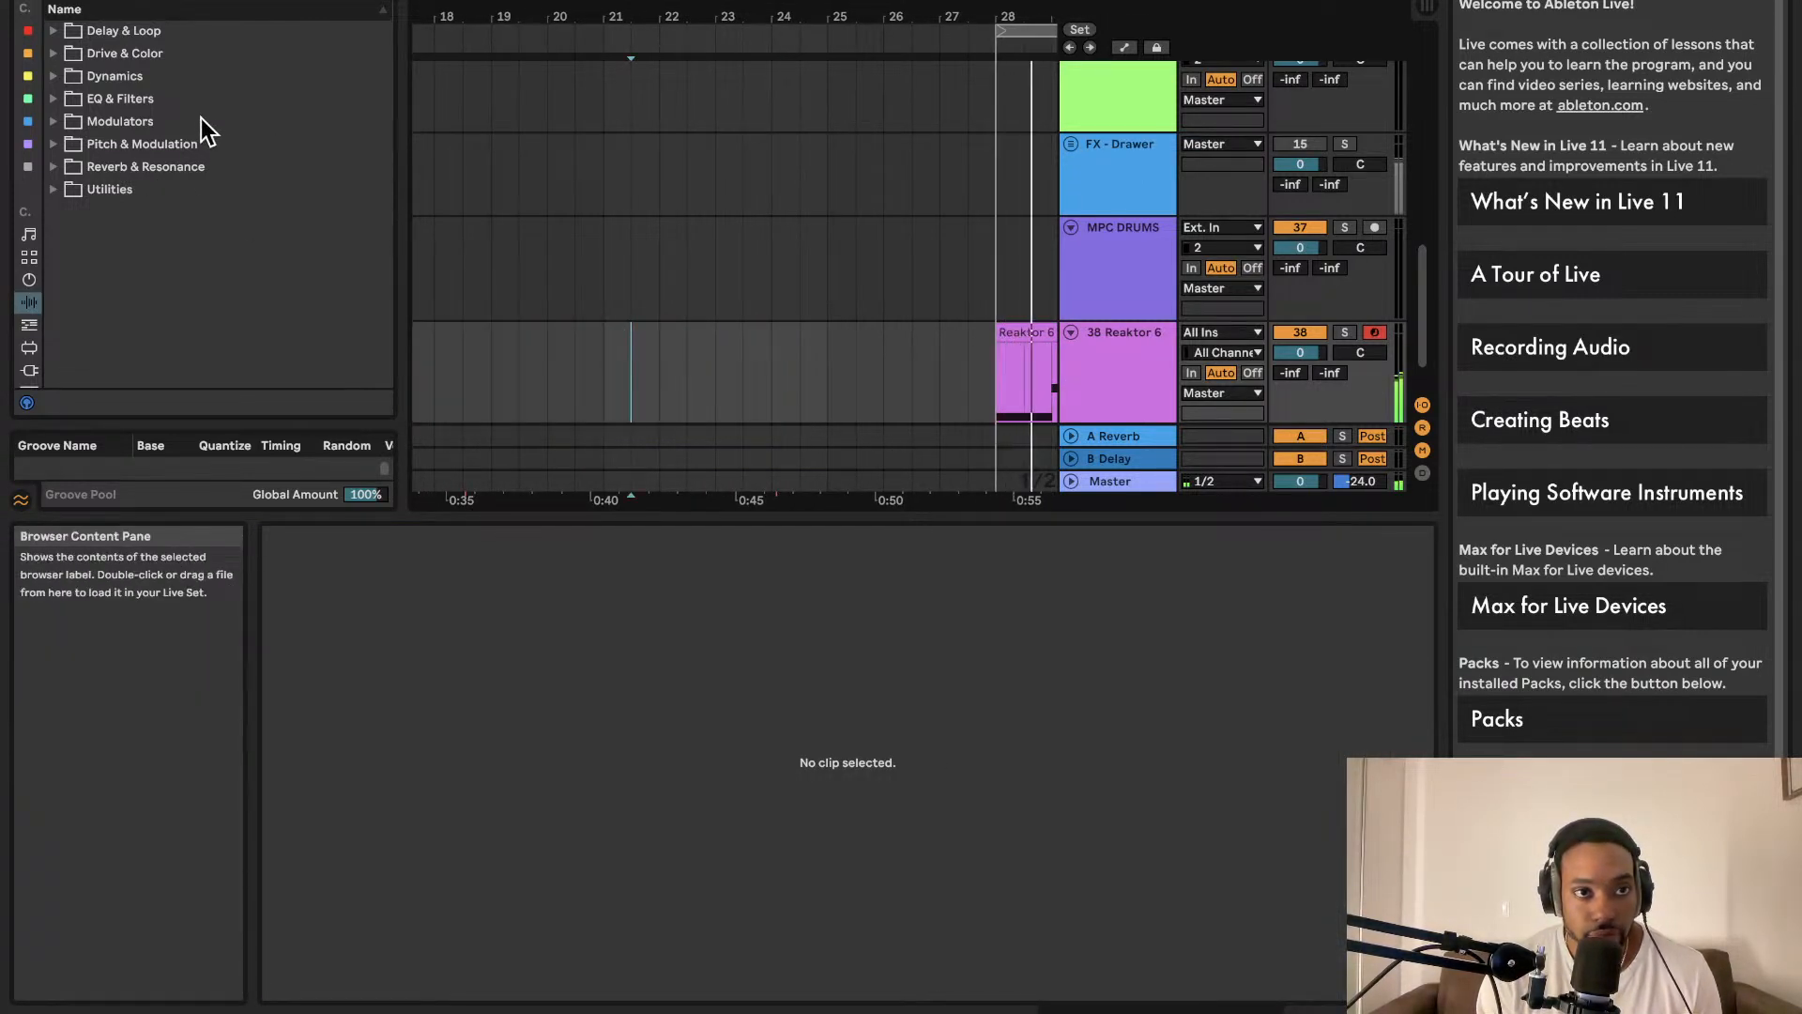
Step: Show the installed Packs and start adding a folder from the LaCie drive
click(28, 54)
scroll(37, 319, down, 4)
click(30, 221)
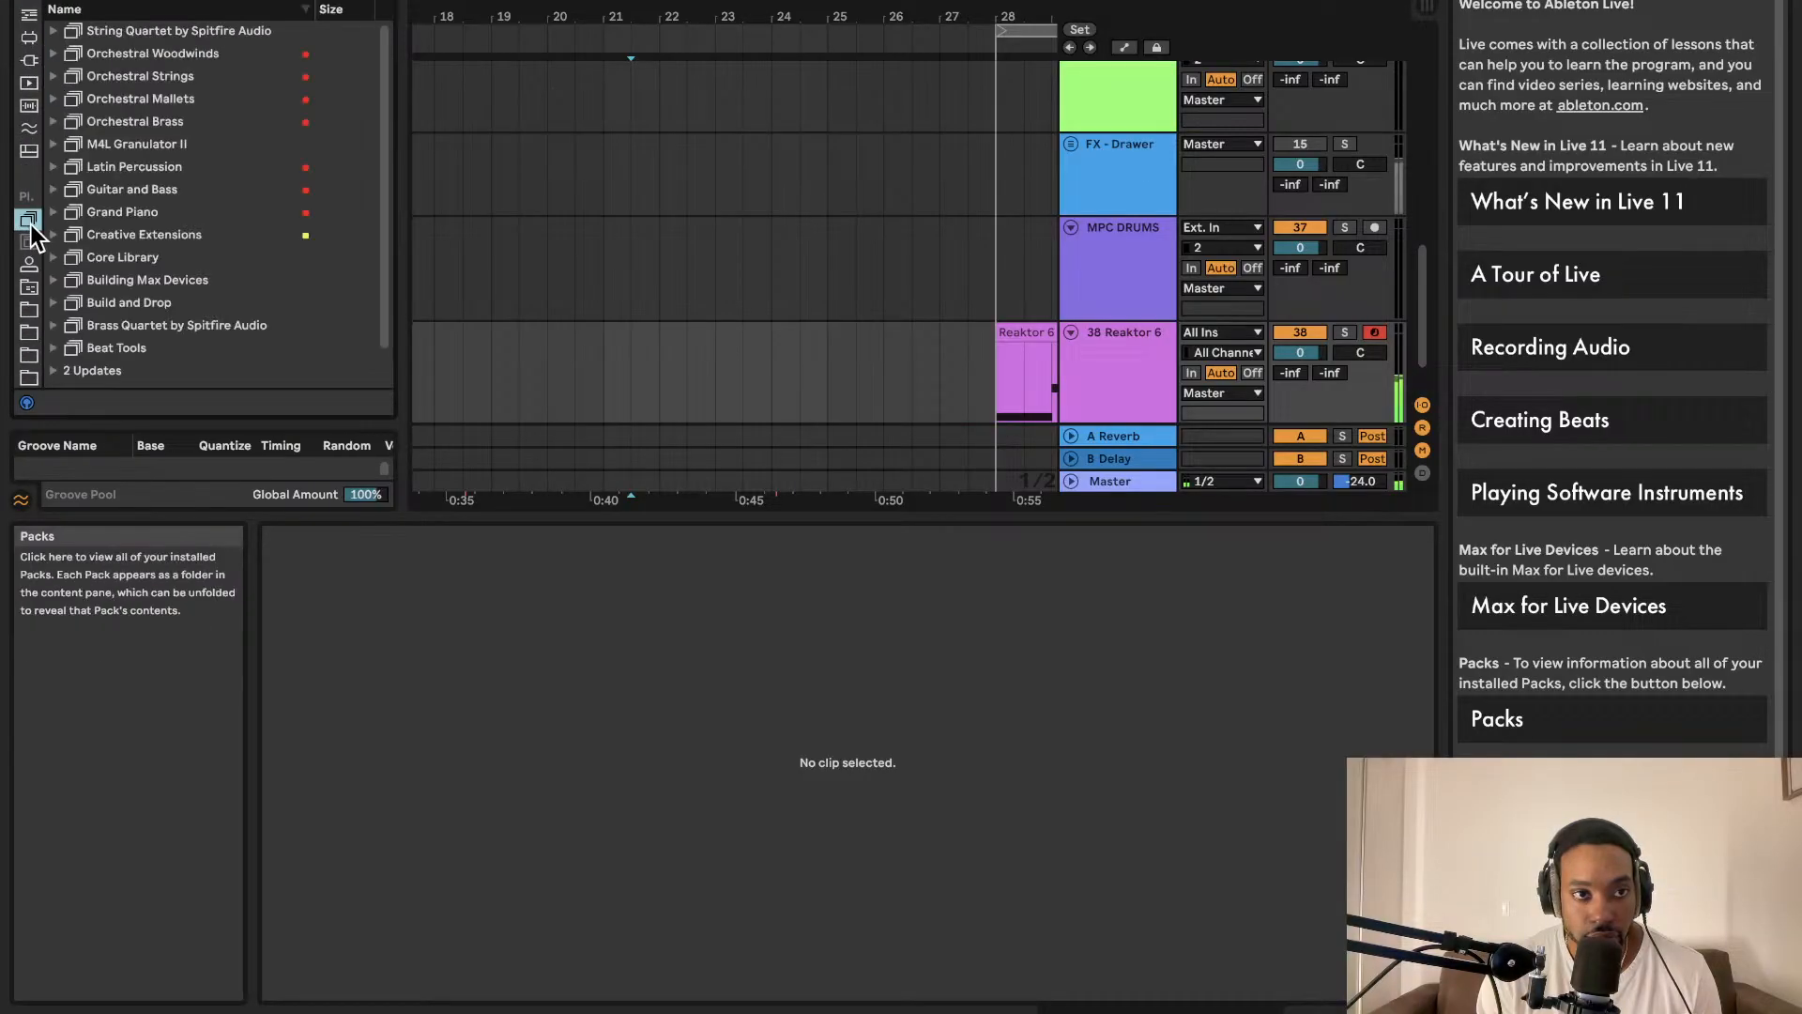
scroll(36, 319, down, 3)
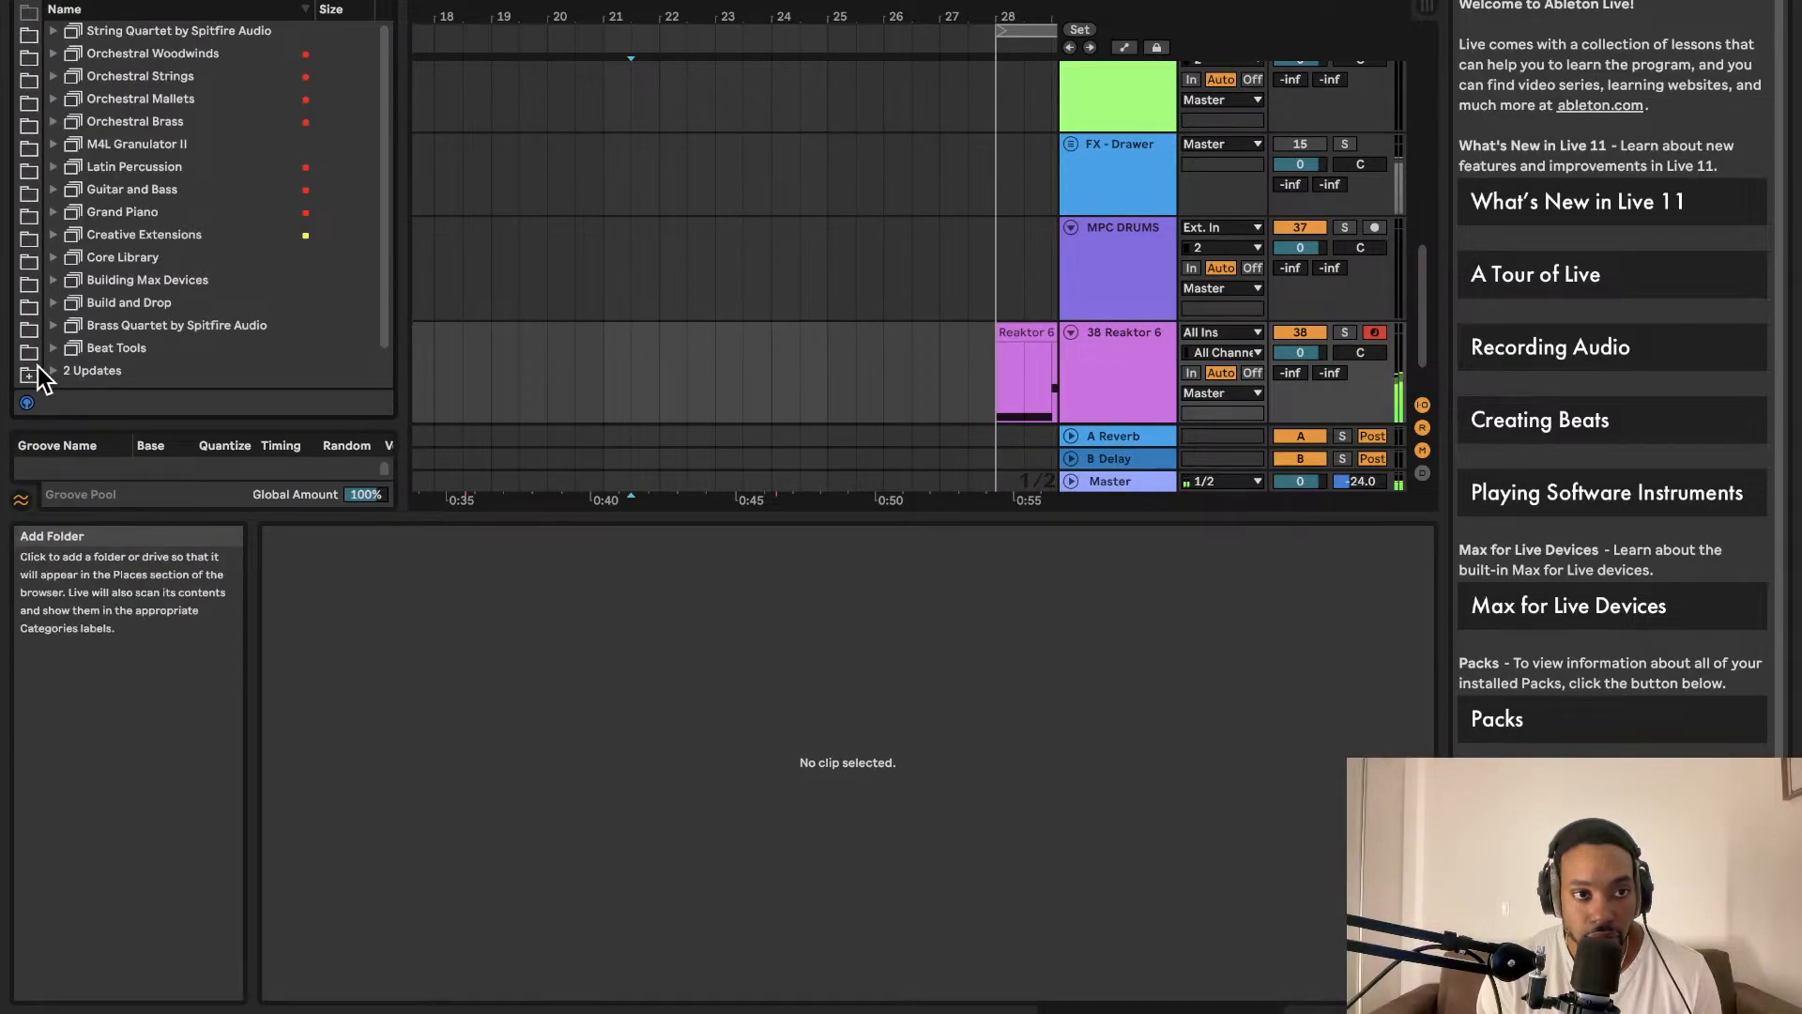
click(34, 377)
scroll(82, 437, down, 6)
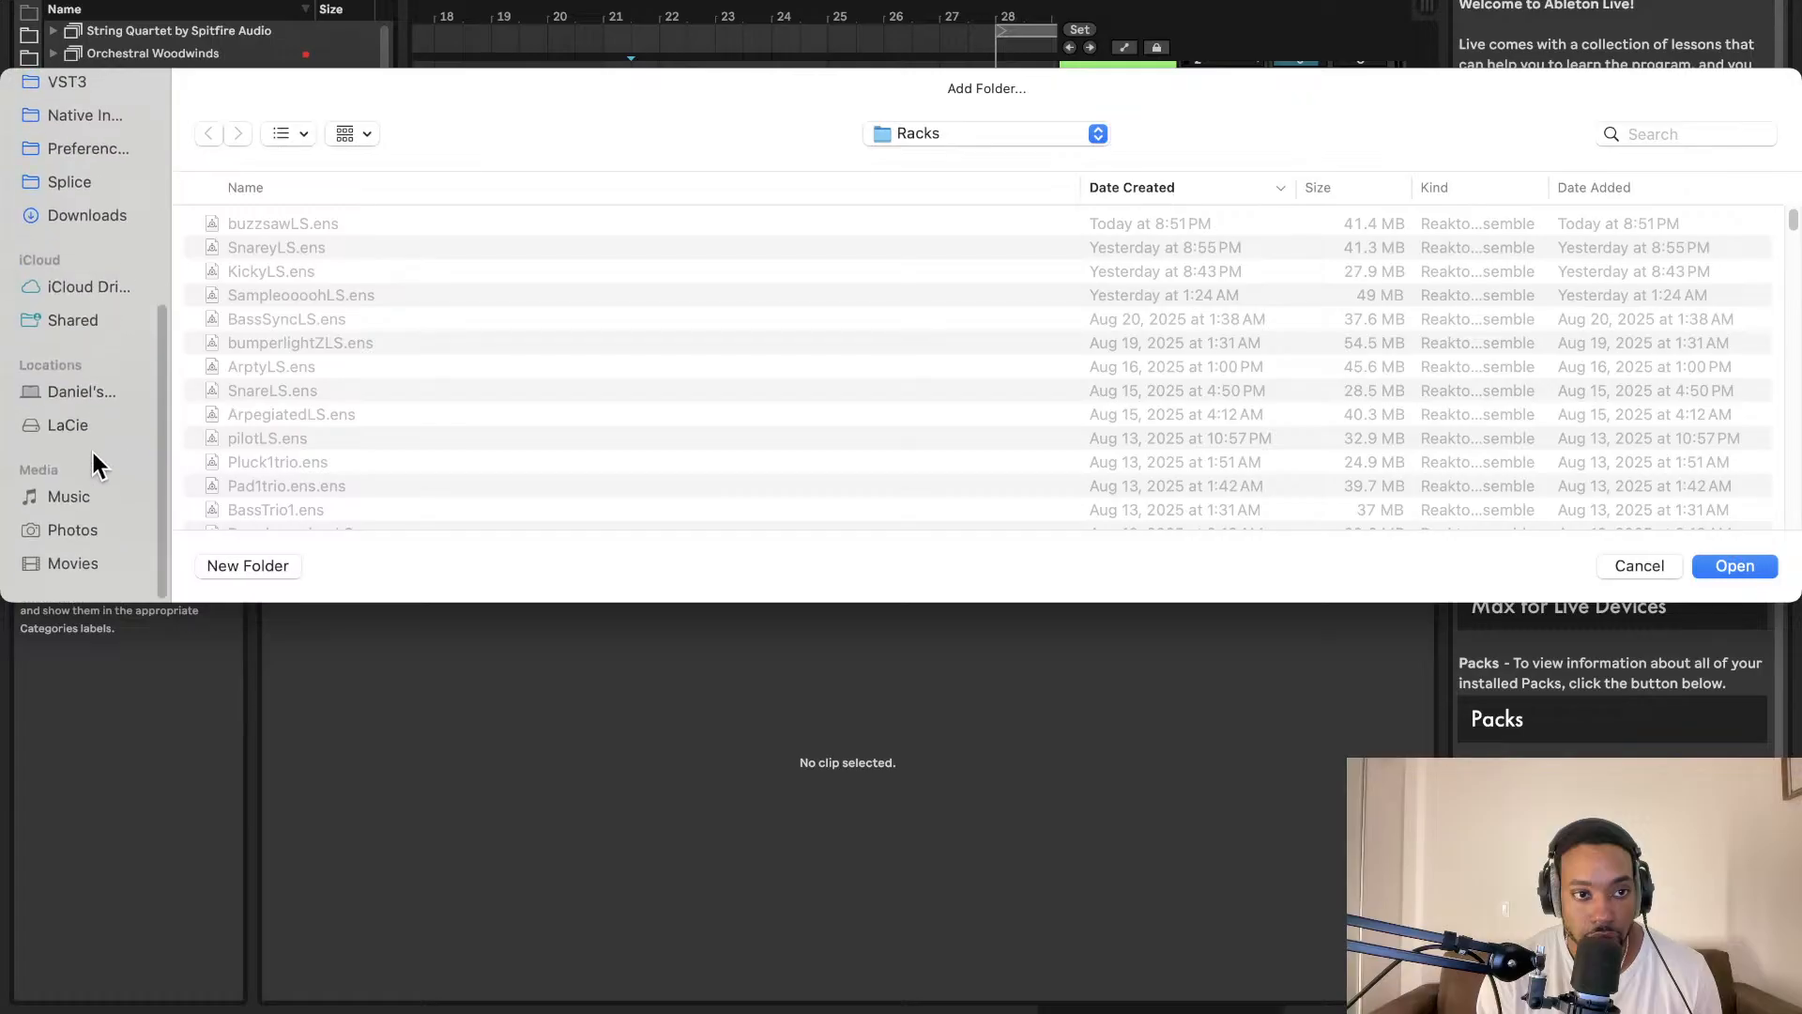
click(78, 437)
scroll(339, 398, down, 5)
scroll(340, 398, up, 1)
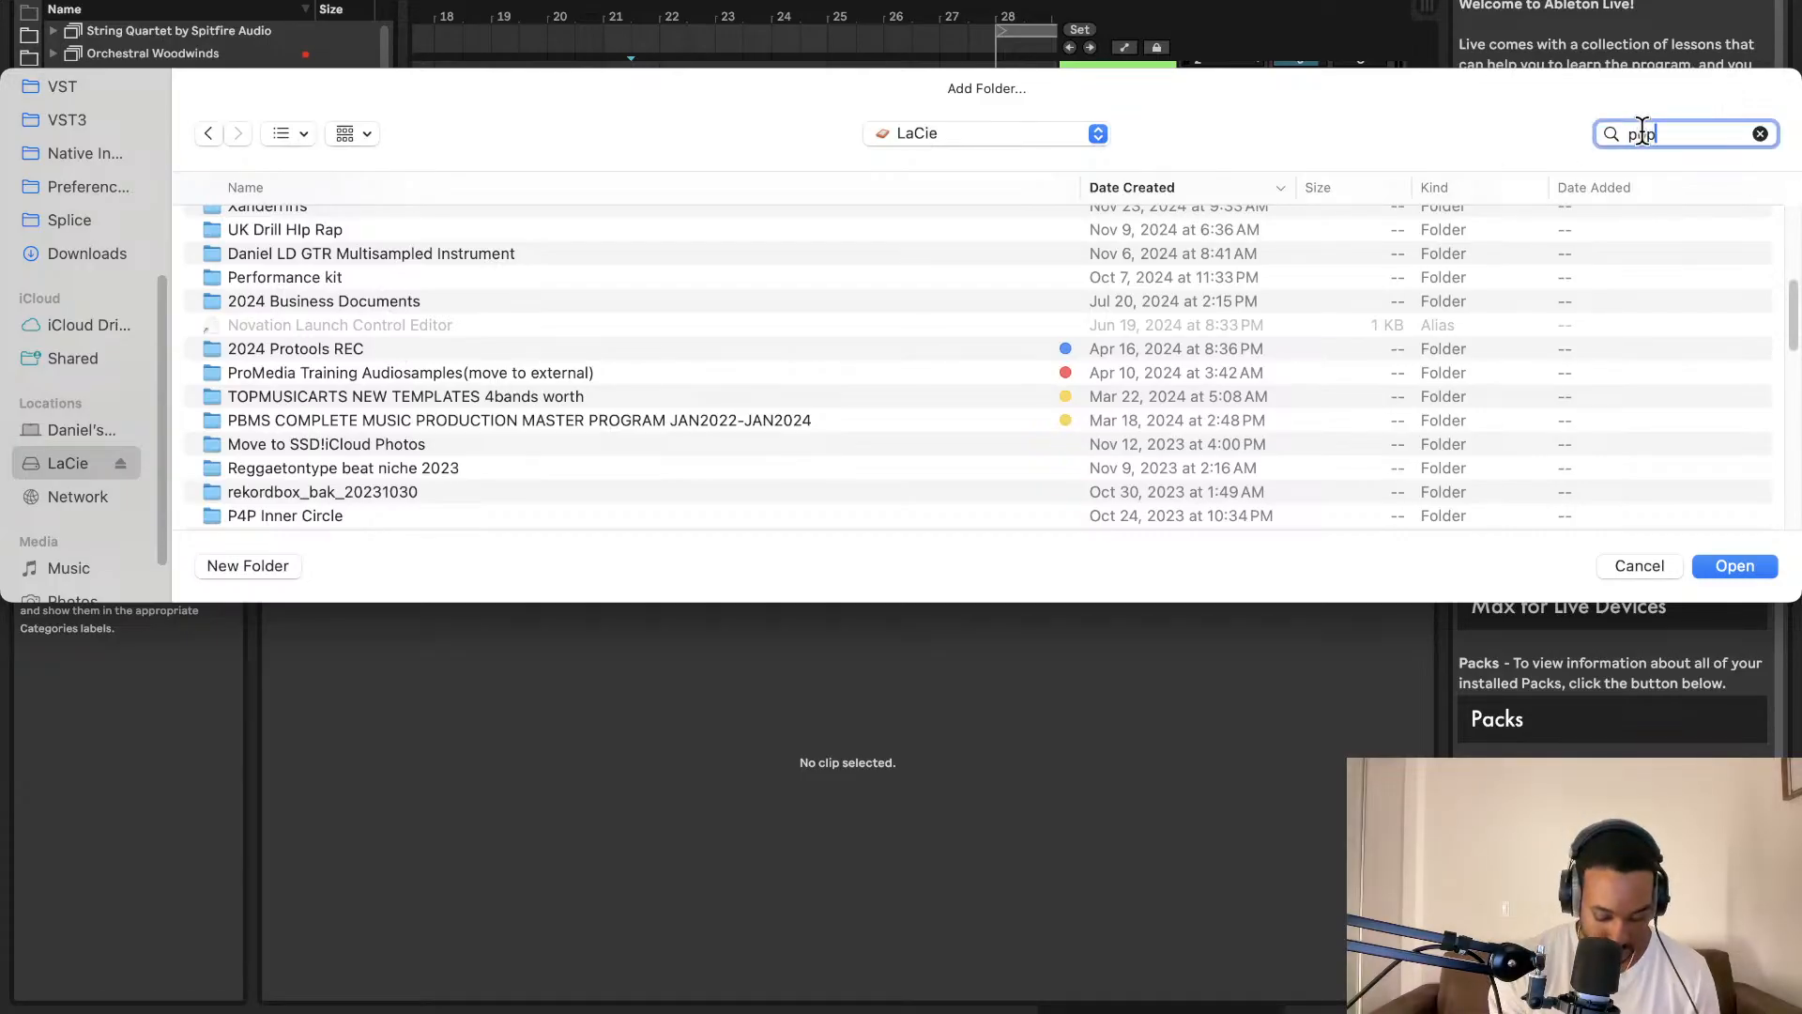
Step: Run a file search limited to the LaCie drive in the Add Folder dialog
key(Return)
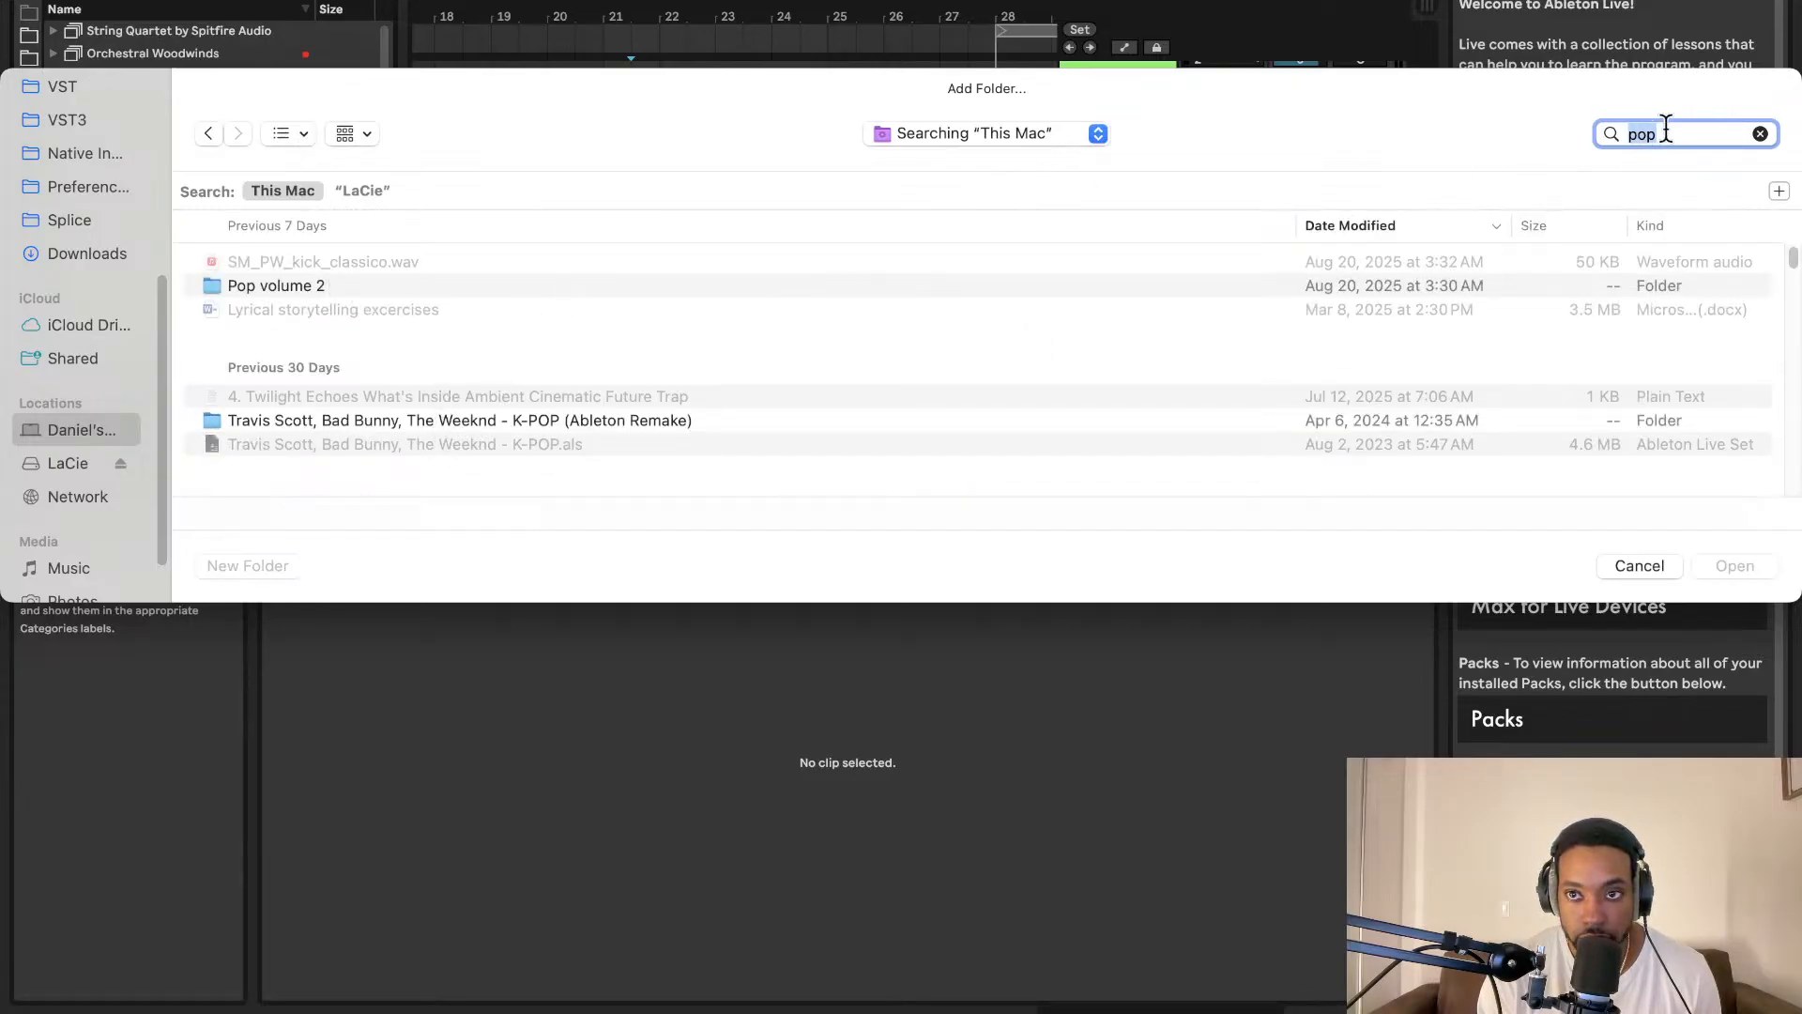
text(k)
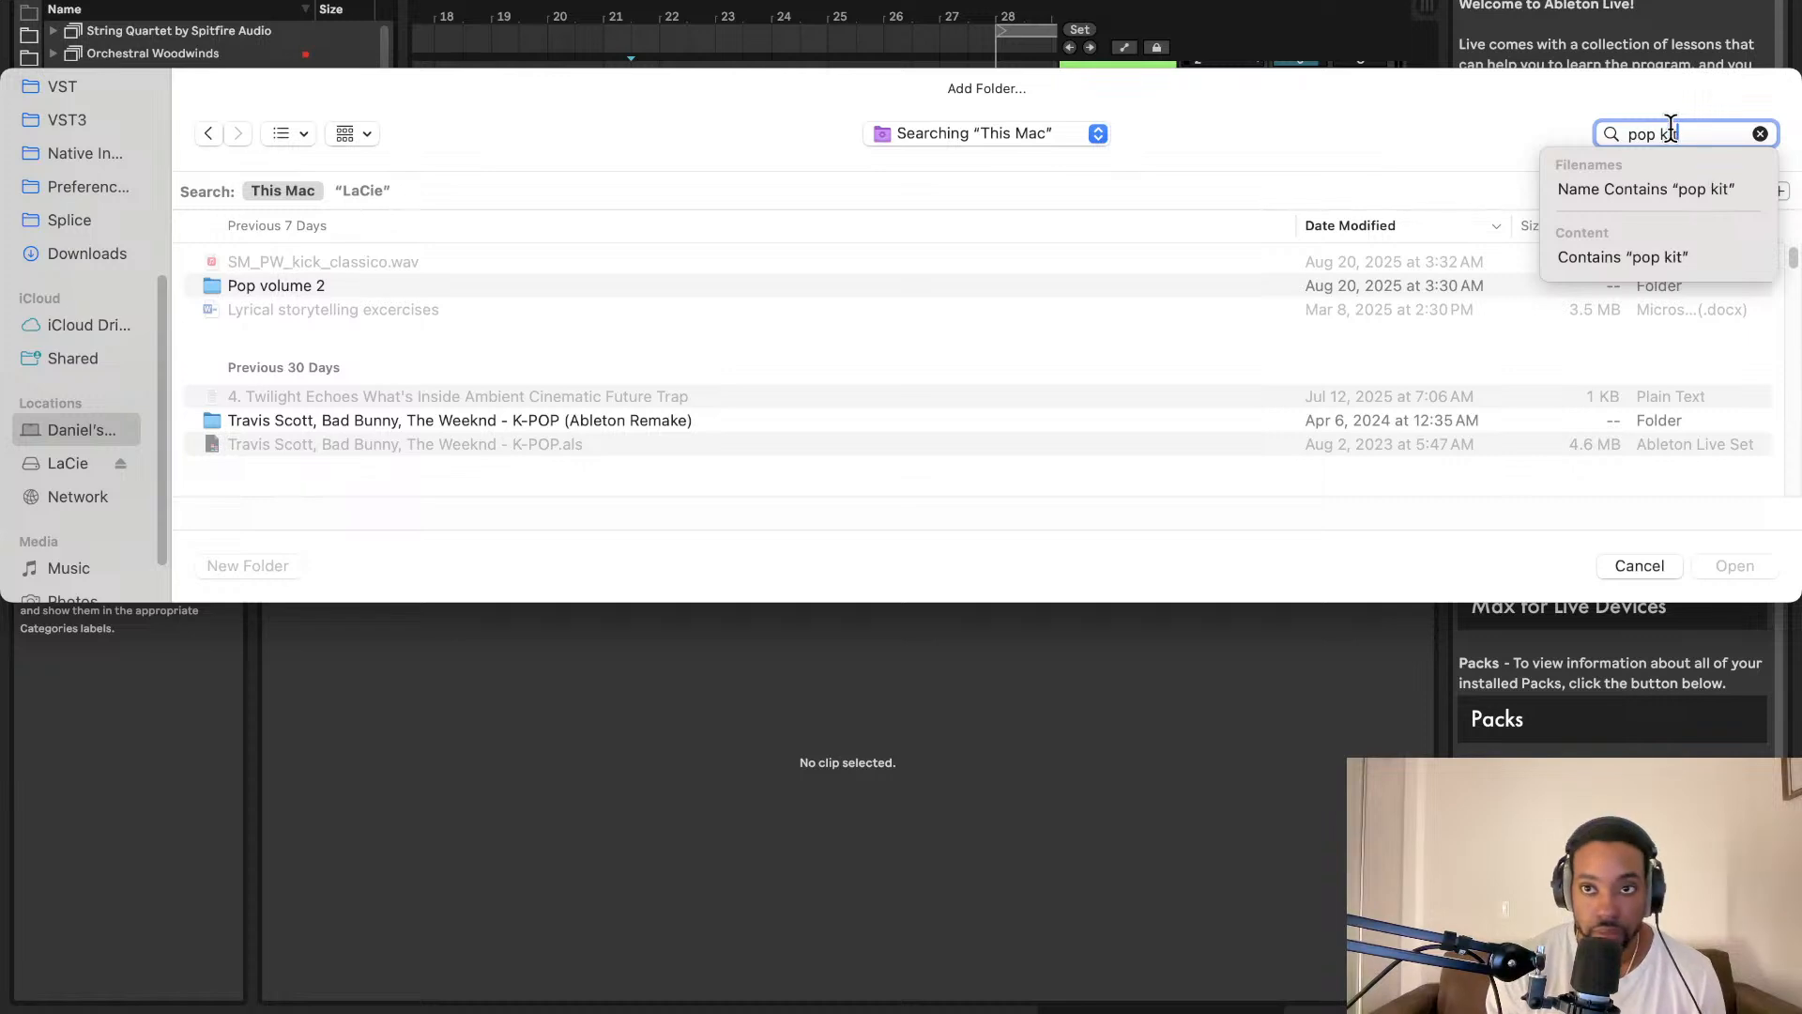
text(it)
key(Return)
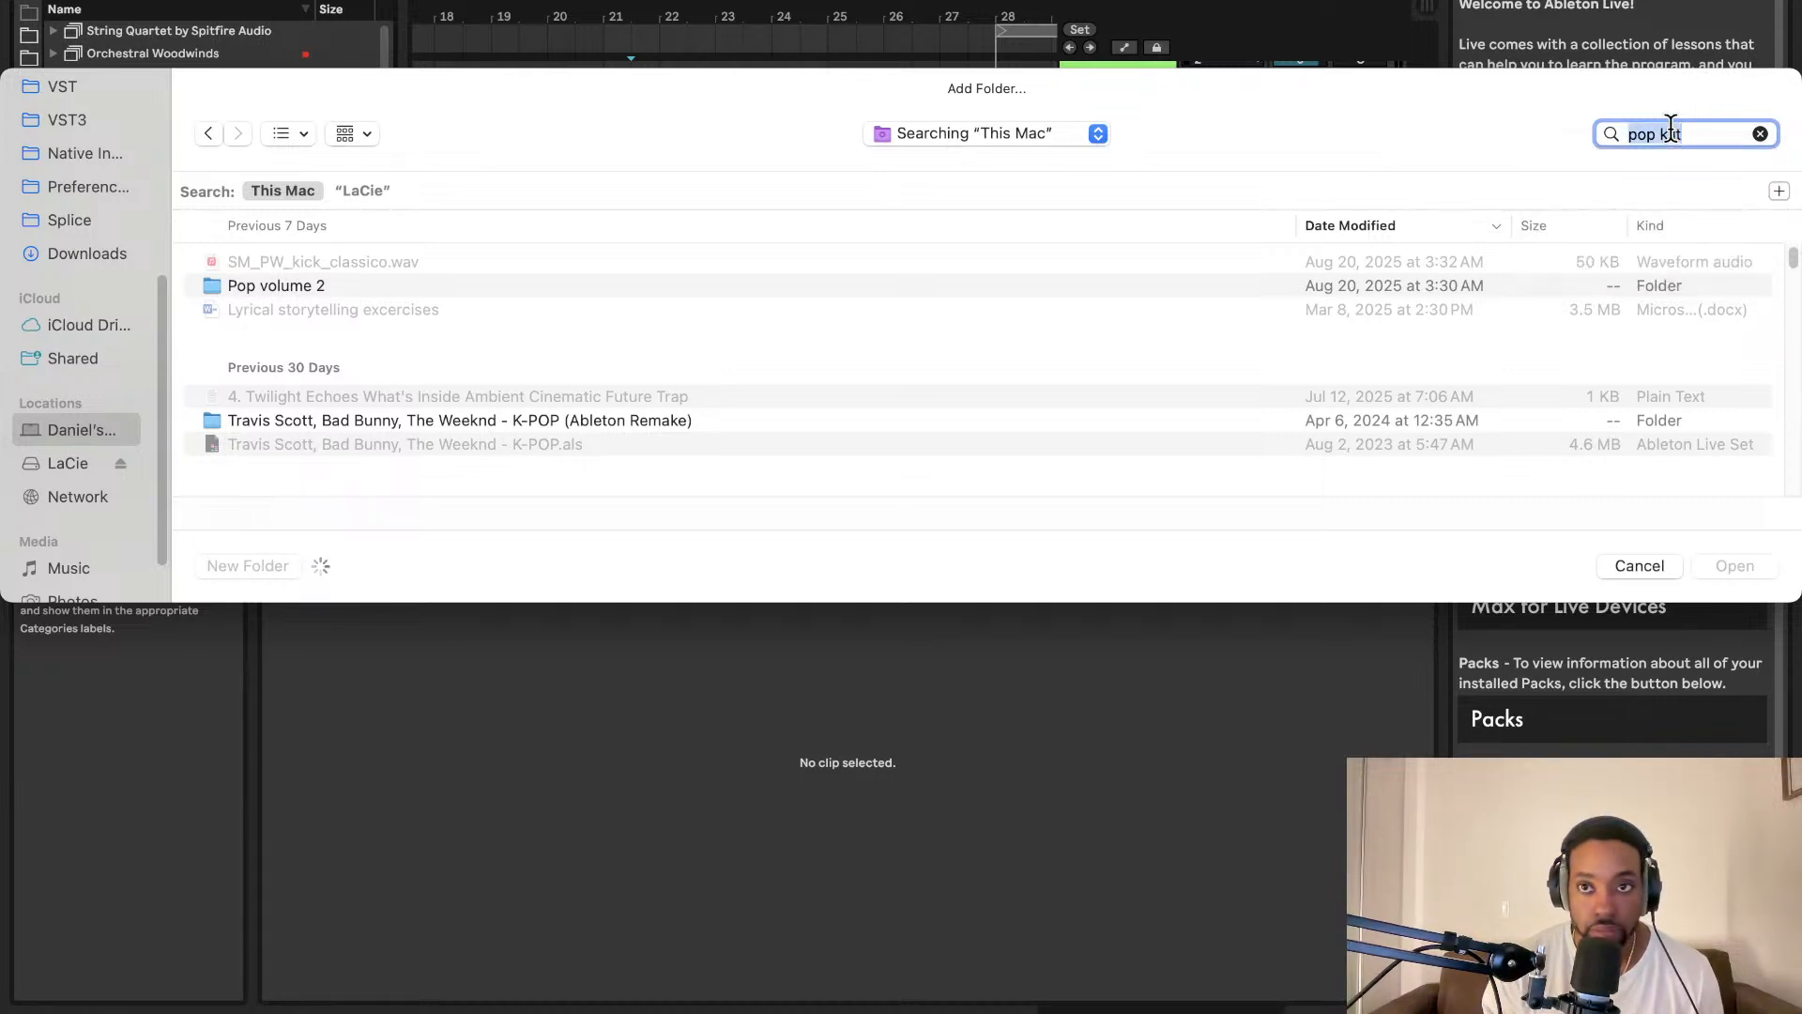
click(360, 195)
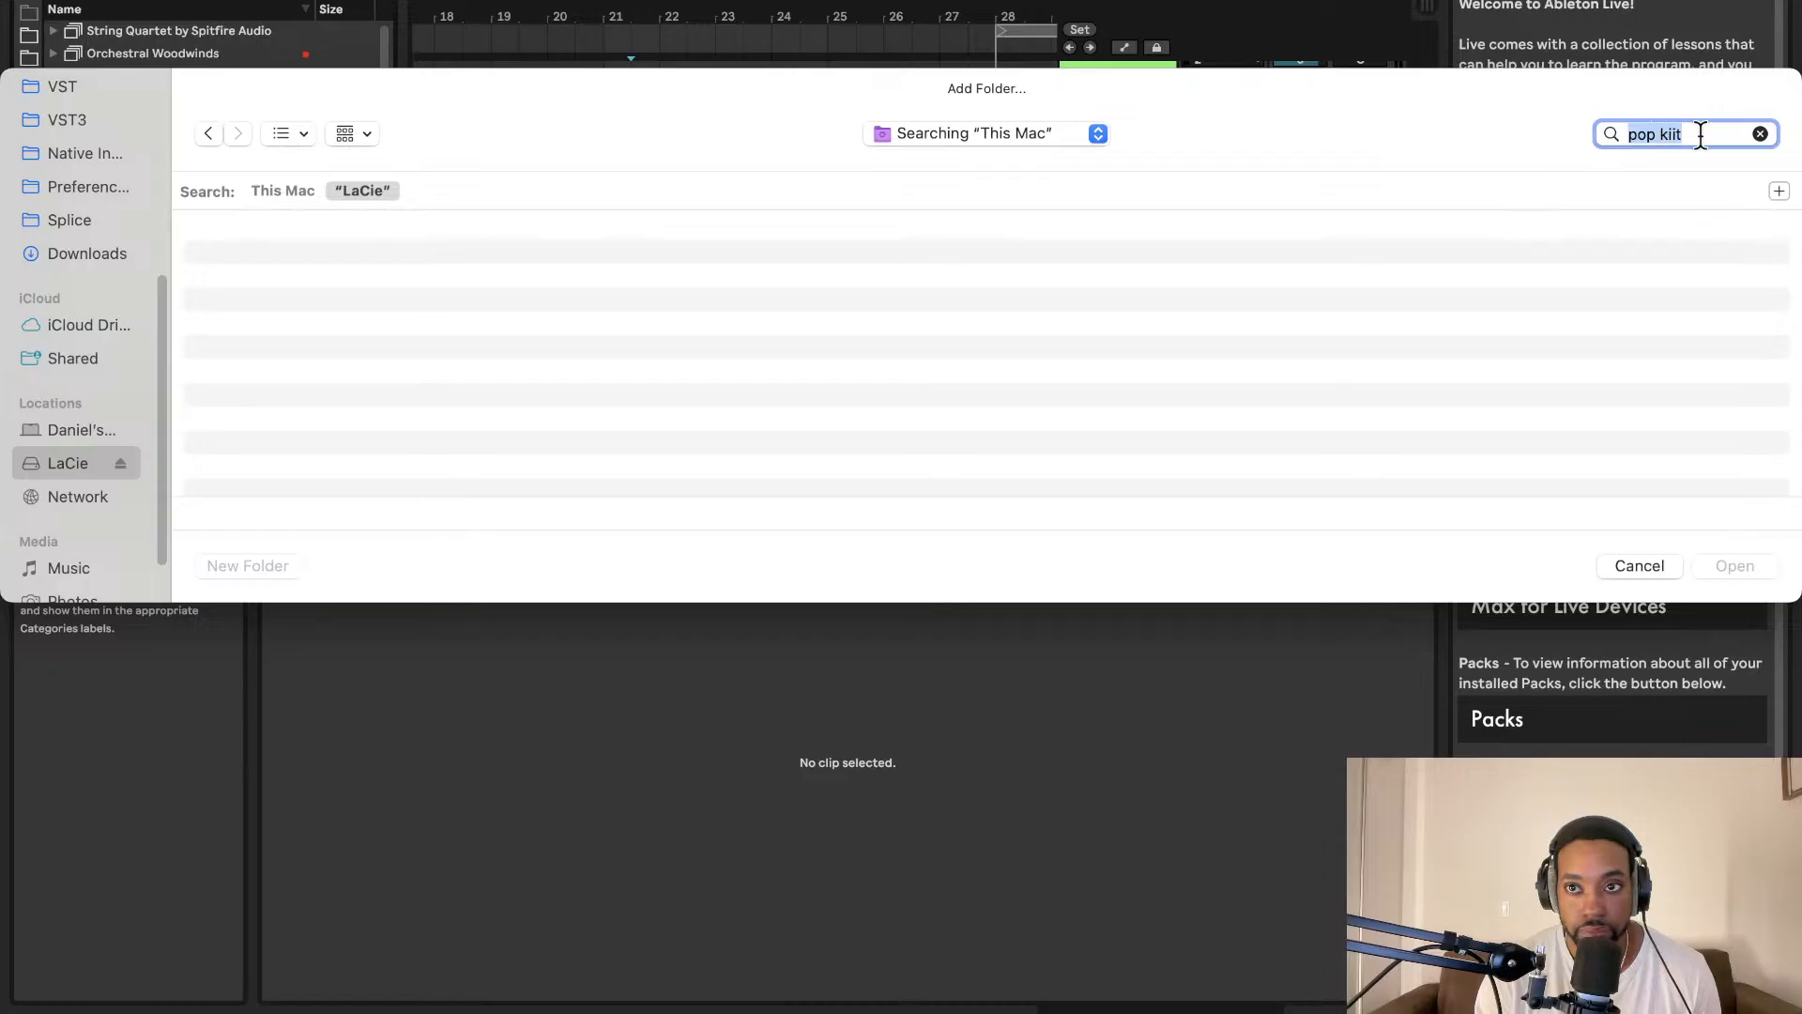
key(BackSpace)
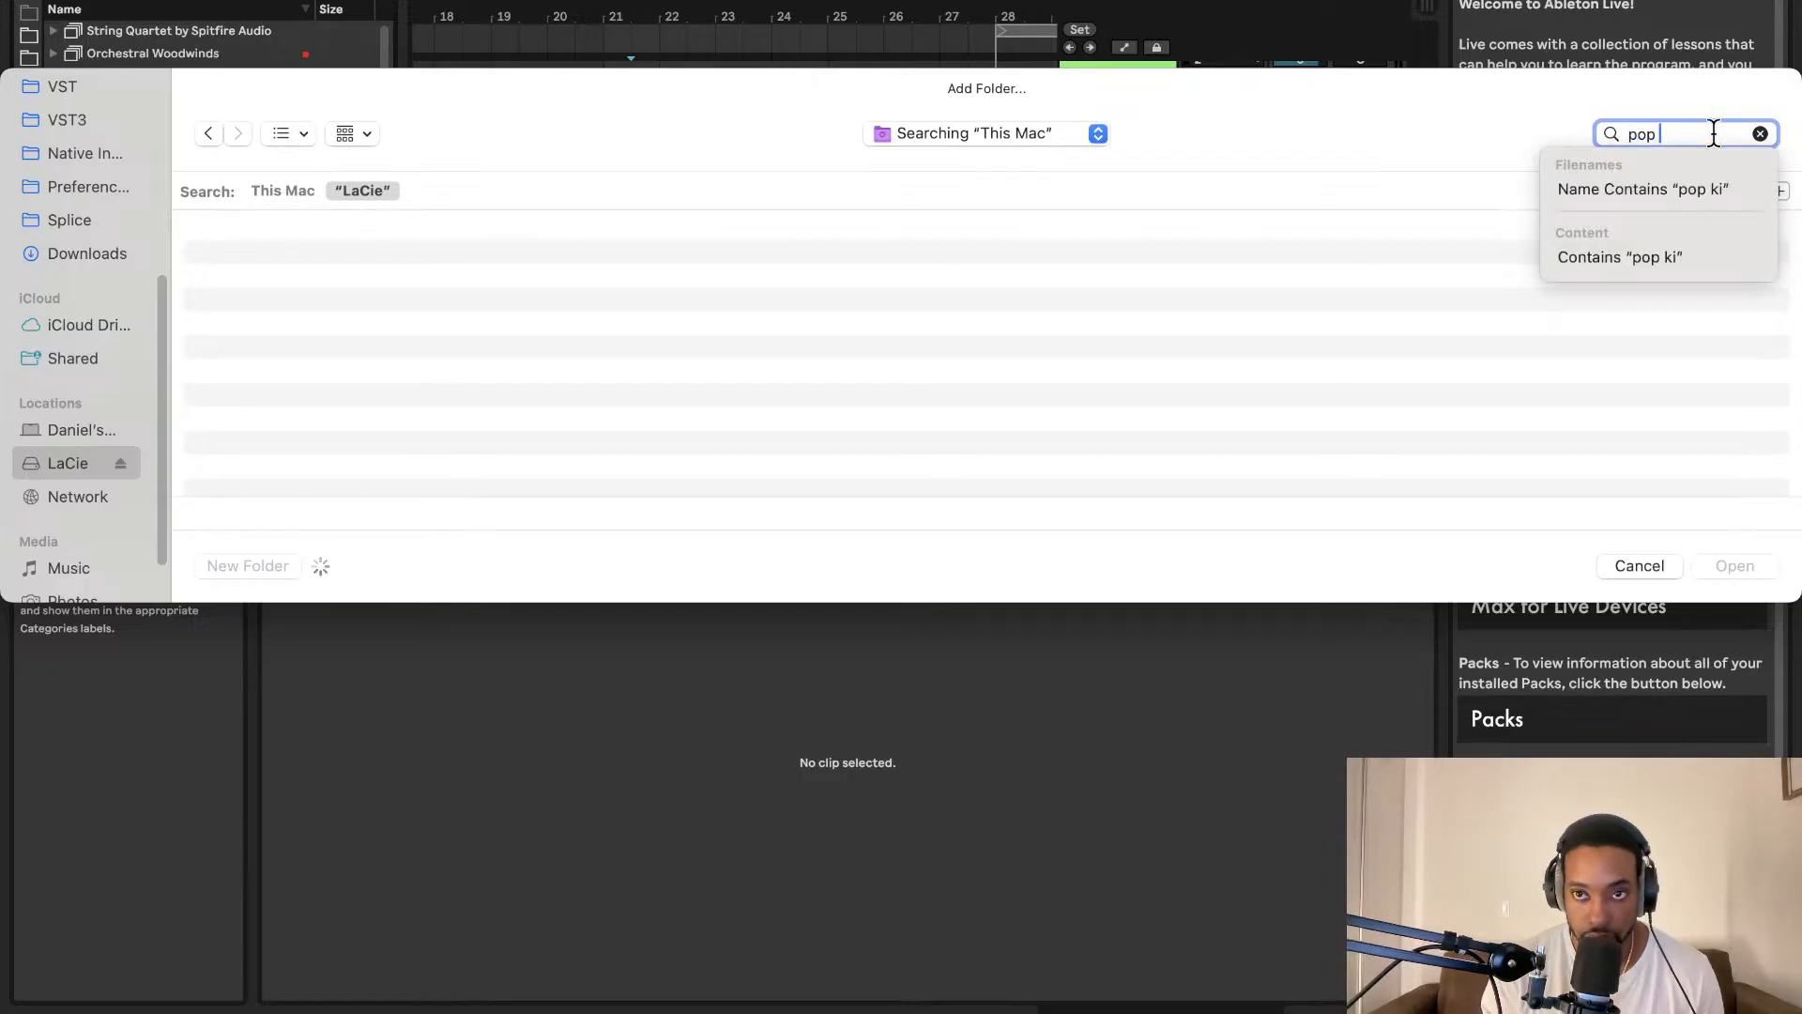
key(Return)
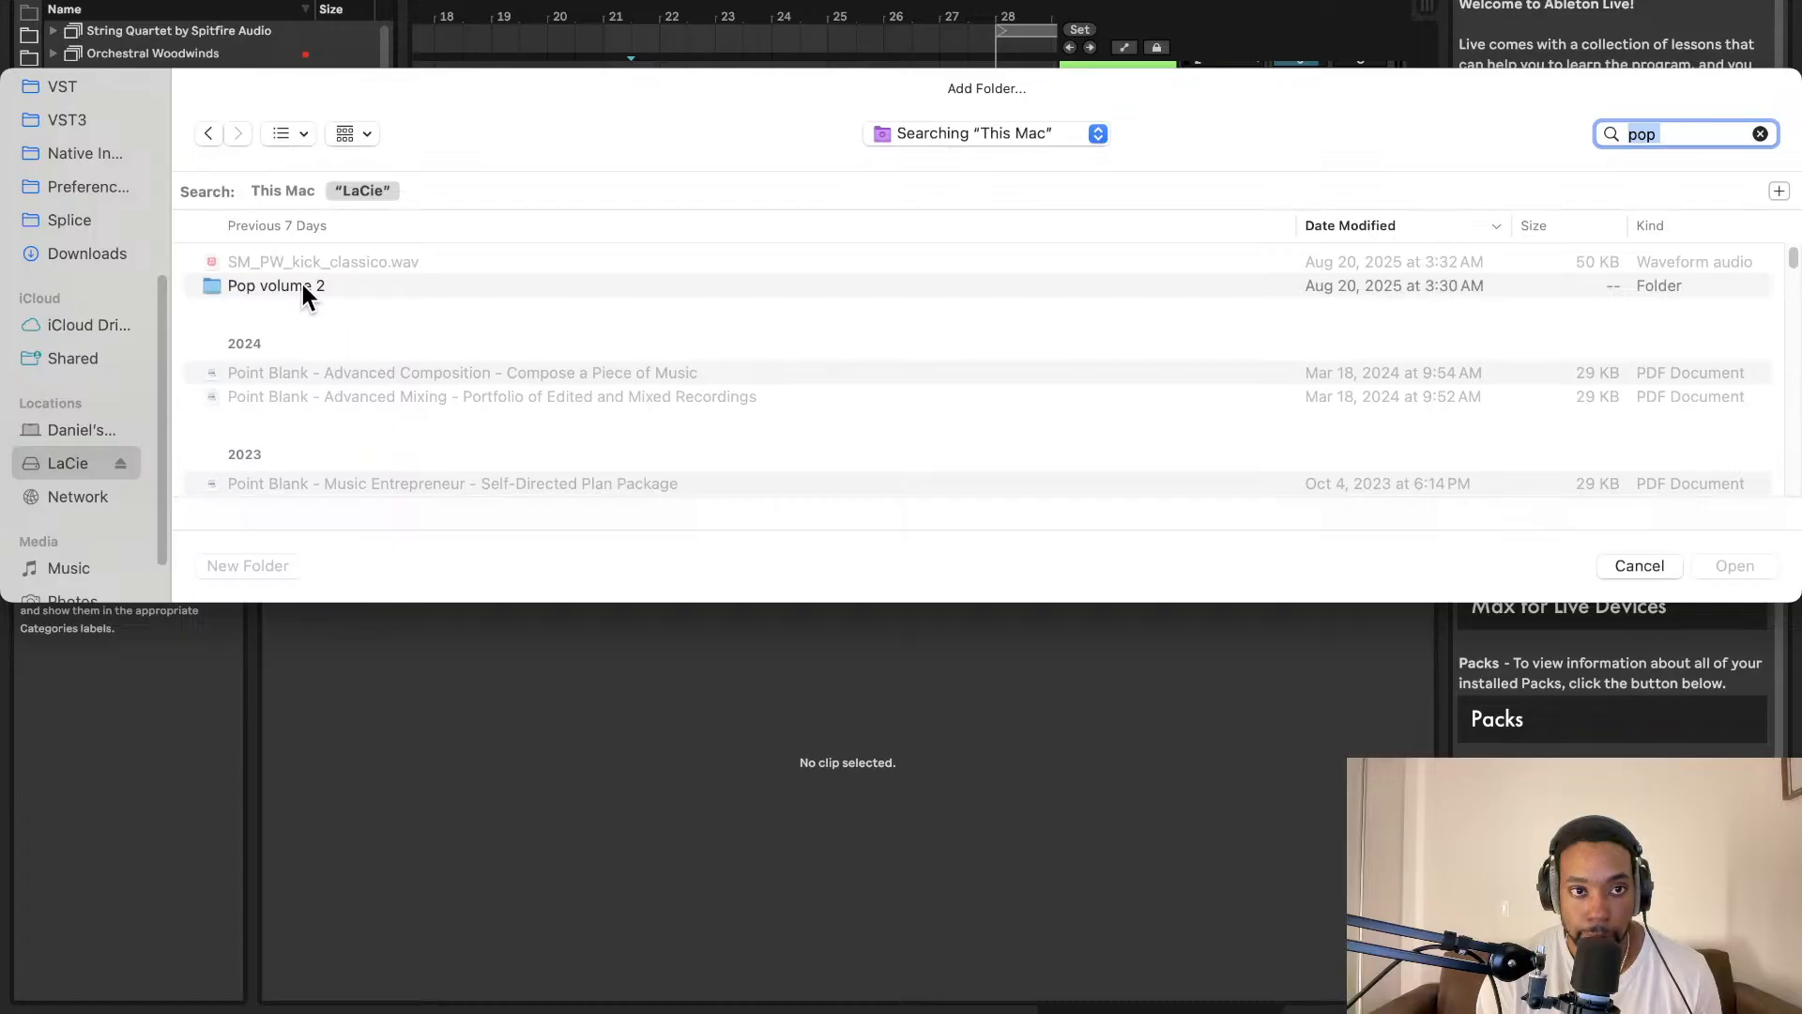
Step: Open Pop volume 2 › Drum Loop and add that folder to the browser
double_click(302, 286)
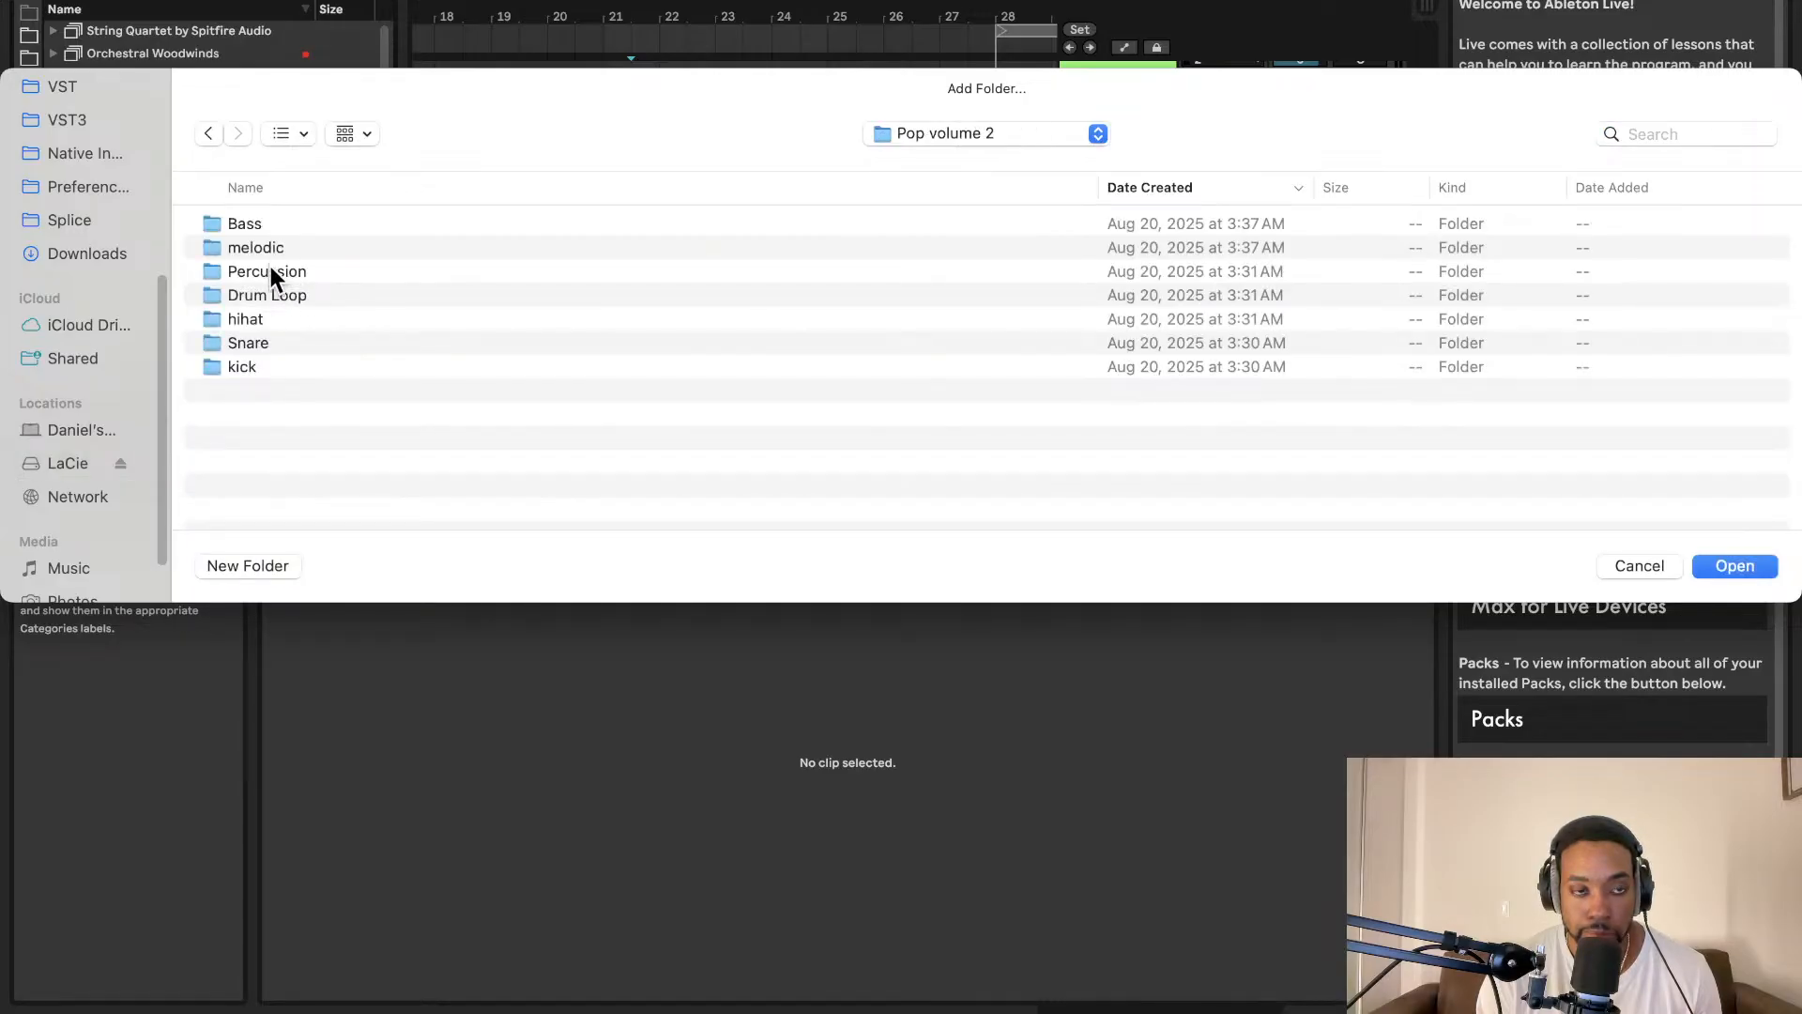
double_click(272, 297)
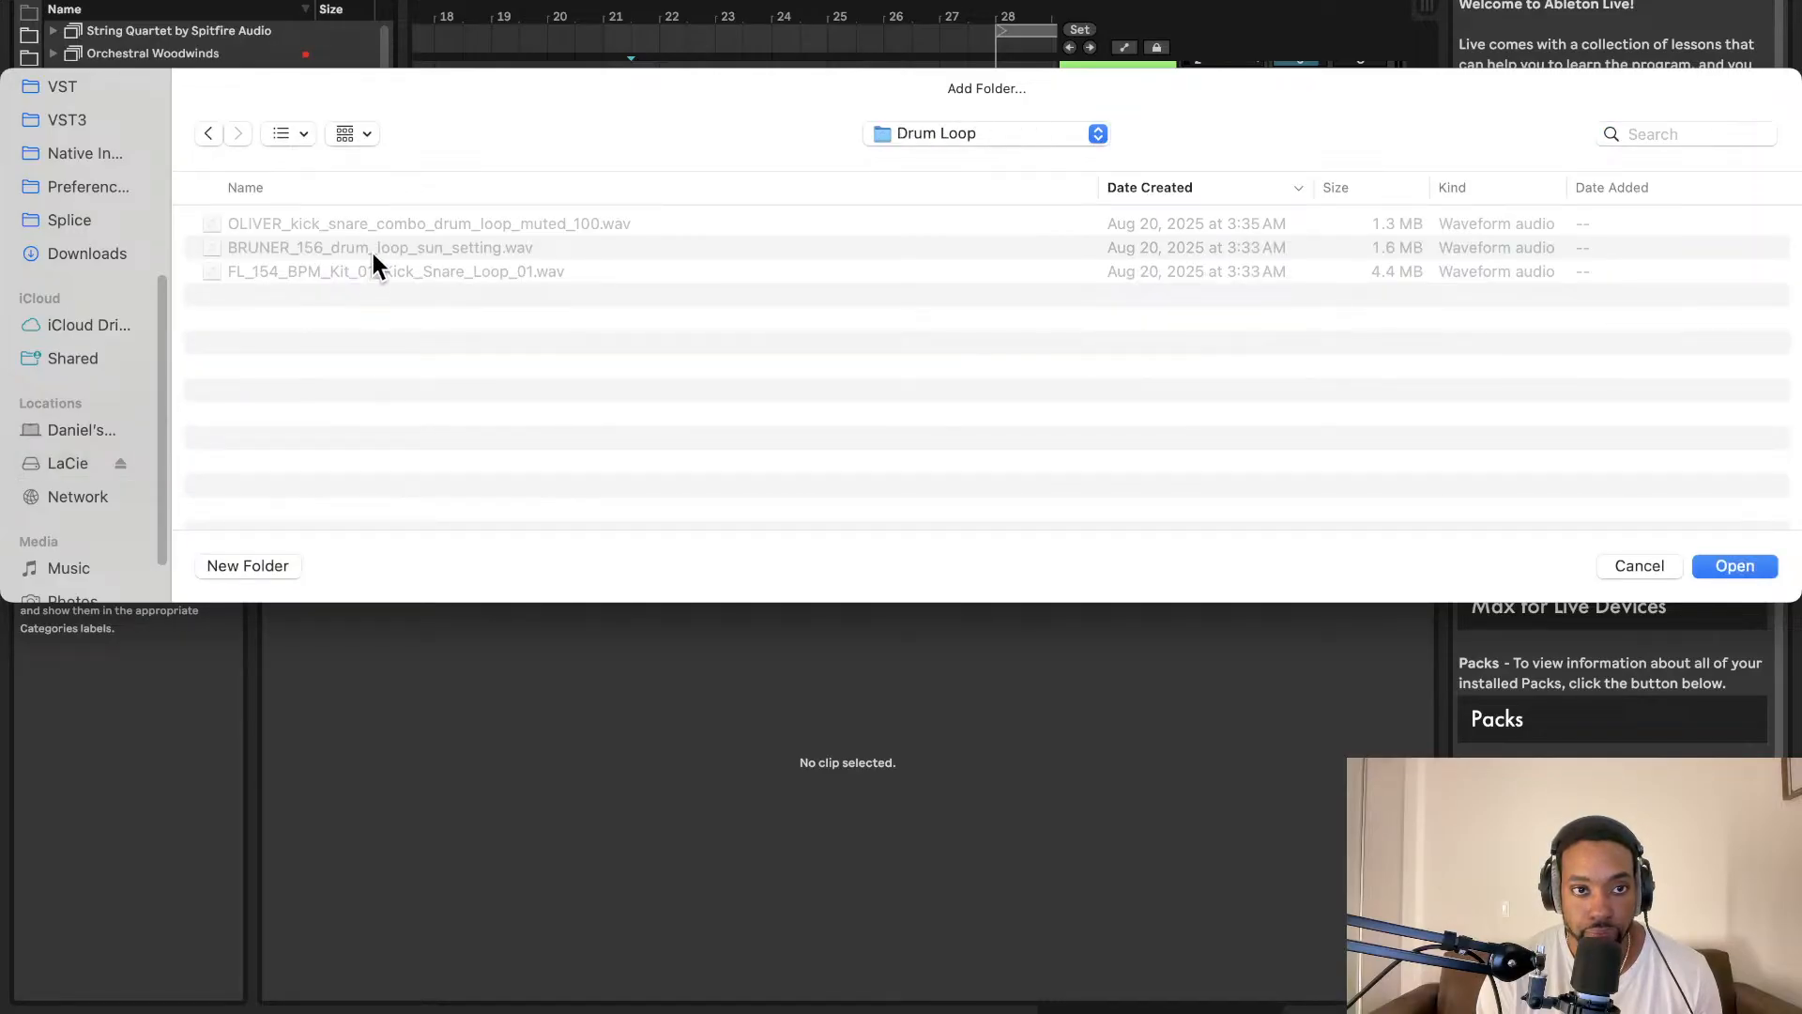
click(380, 246)
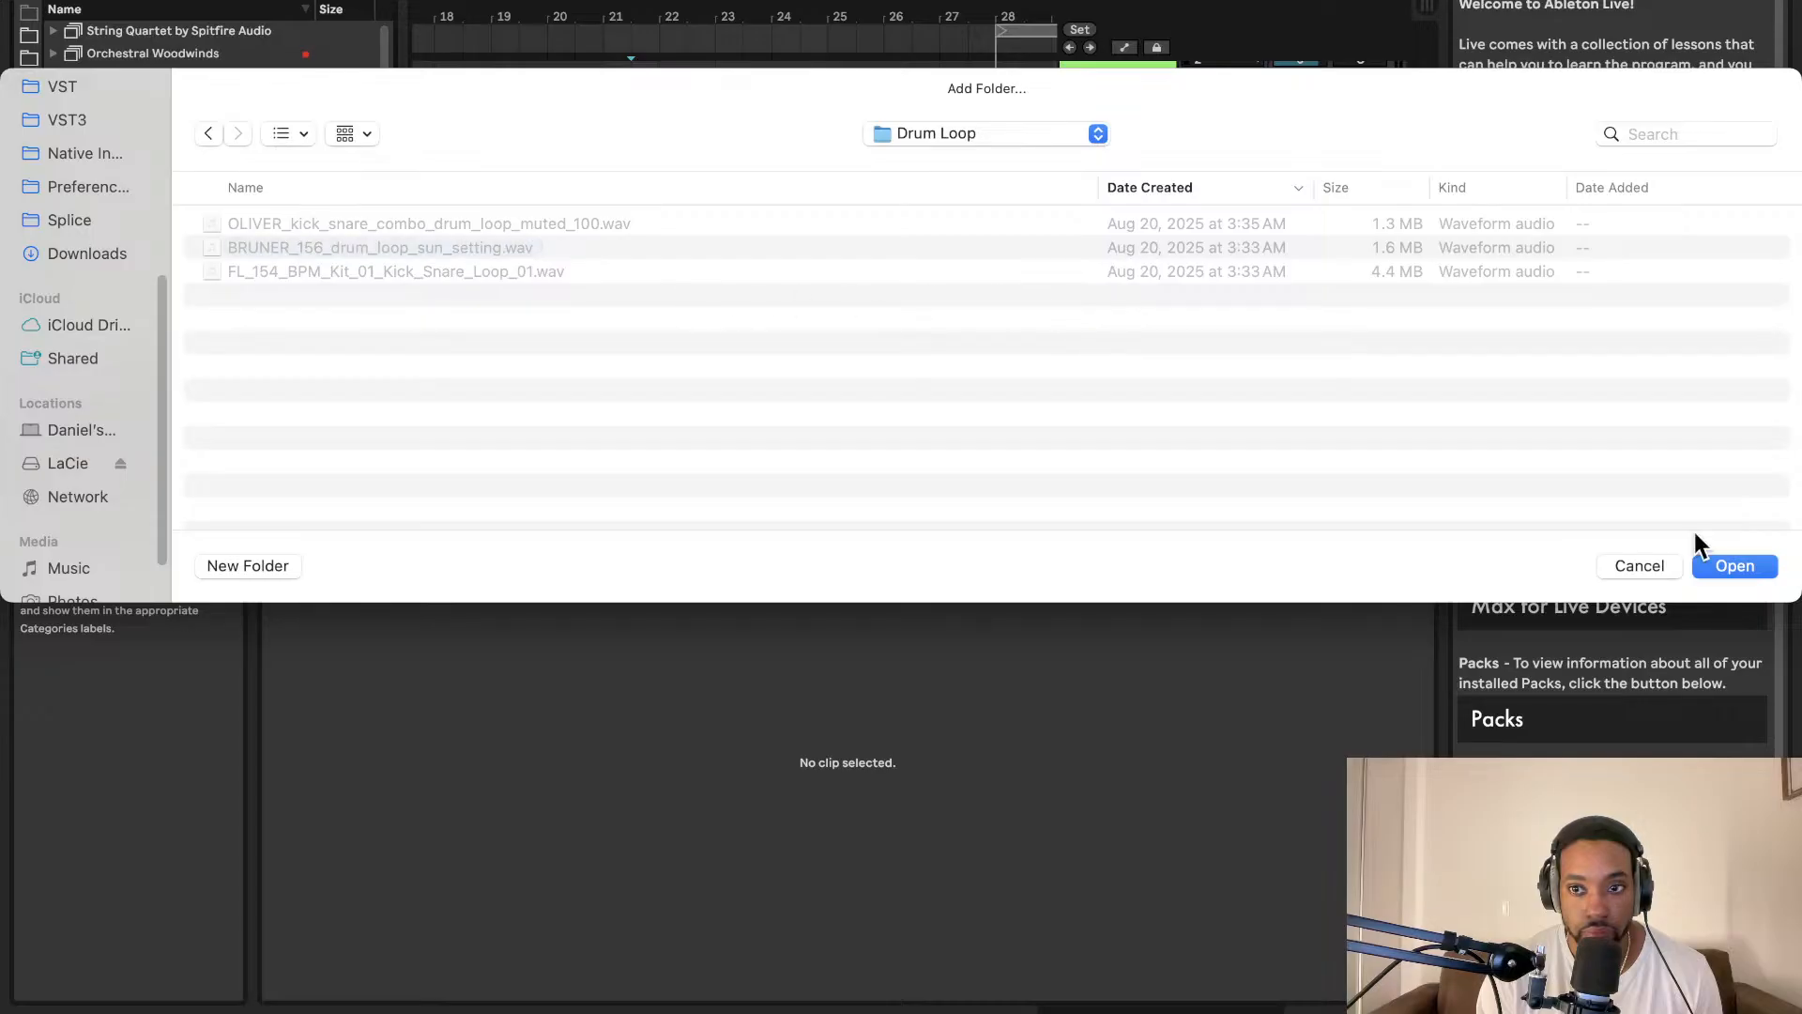
click(1728, 573)
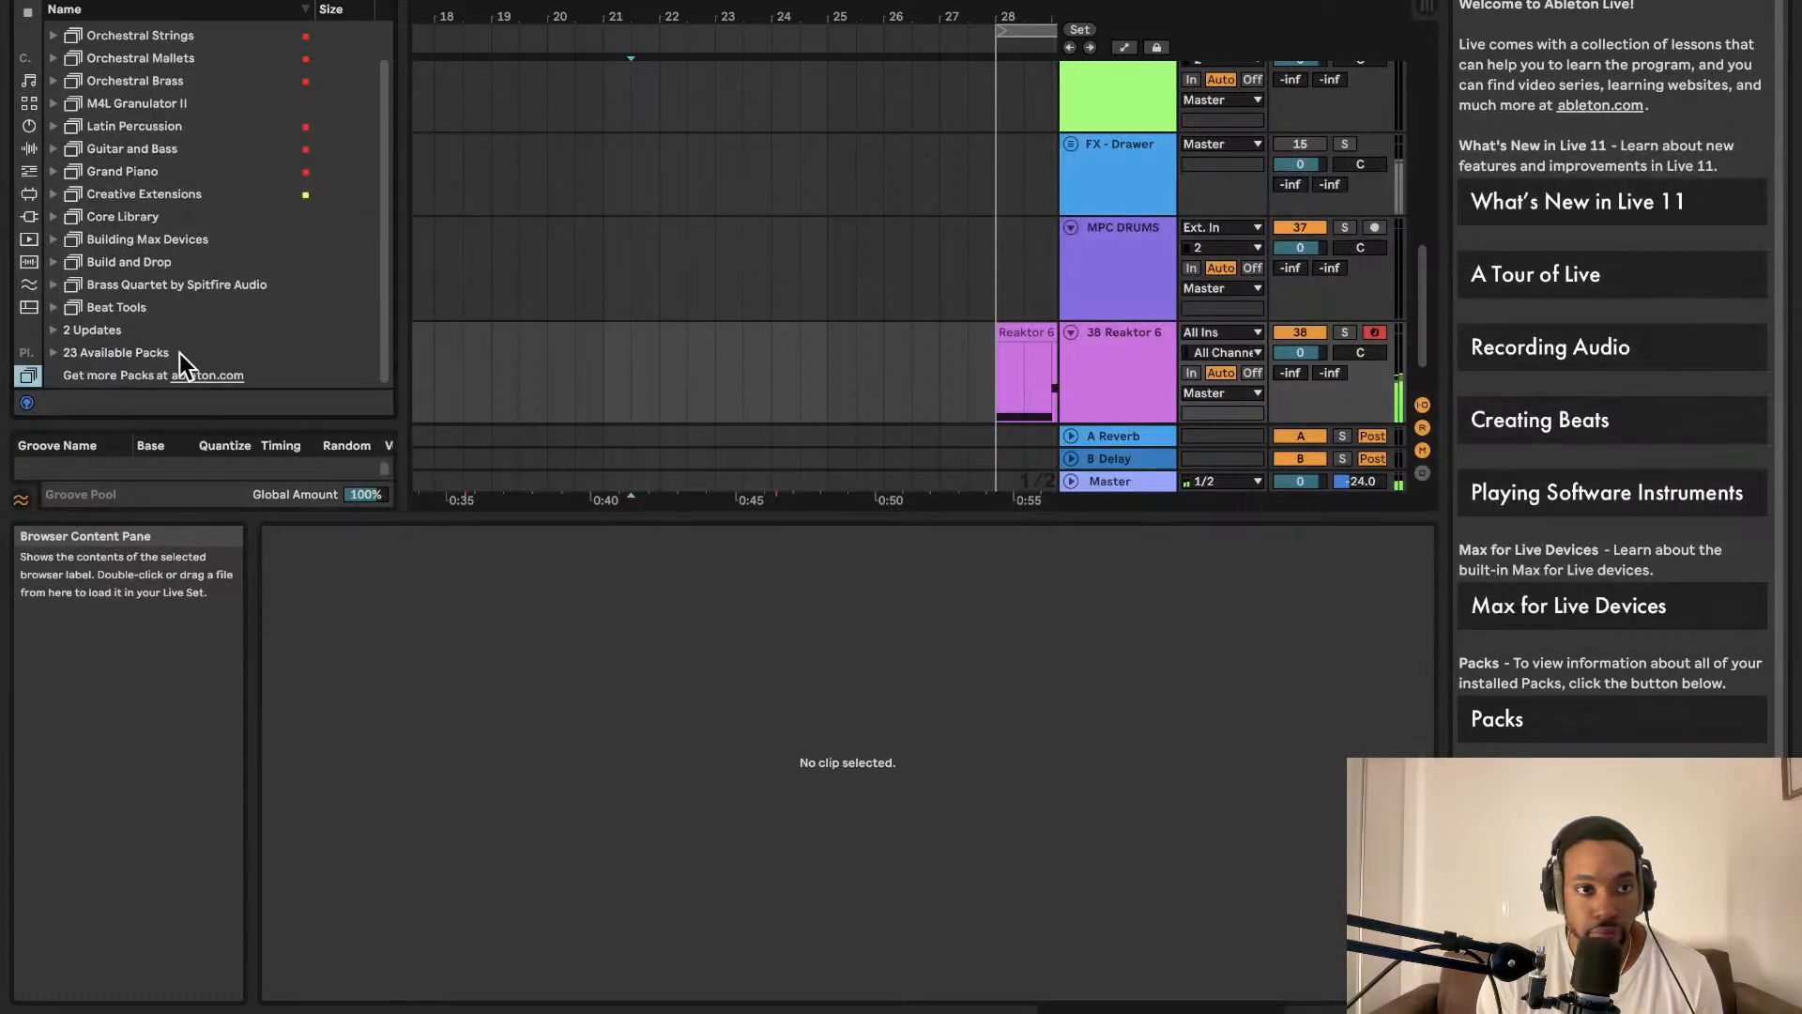
Step: Browse the installed Packs list and the built-in Utilities audio effects
click(118, 312)
click(105, 326)
click(124, 311)
scroll(139, 346, up, 1)
scroll(139, 340, down, 1)
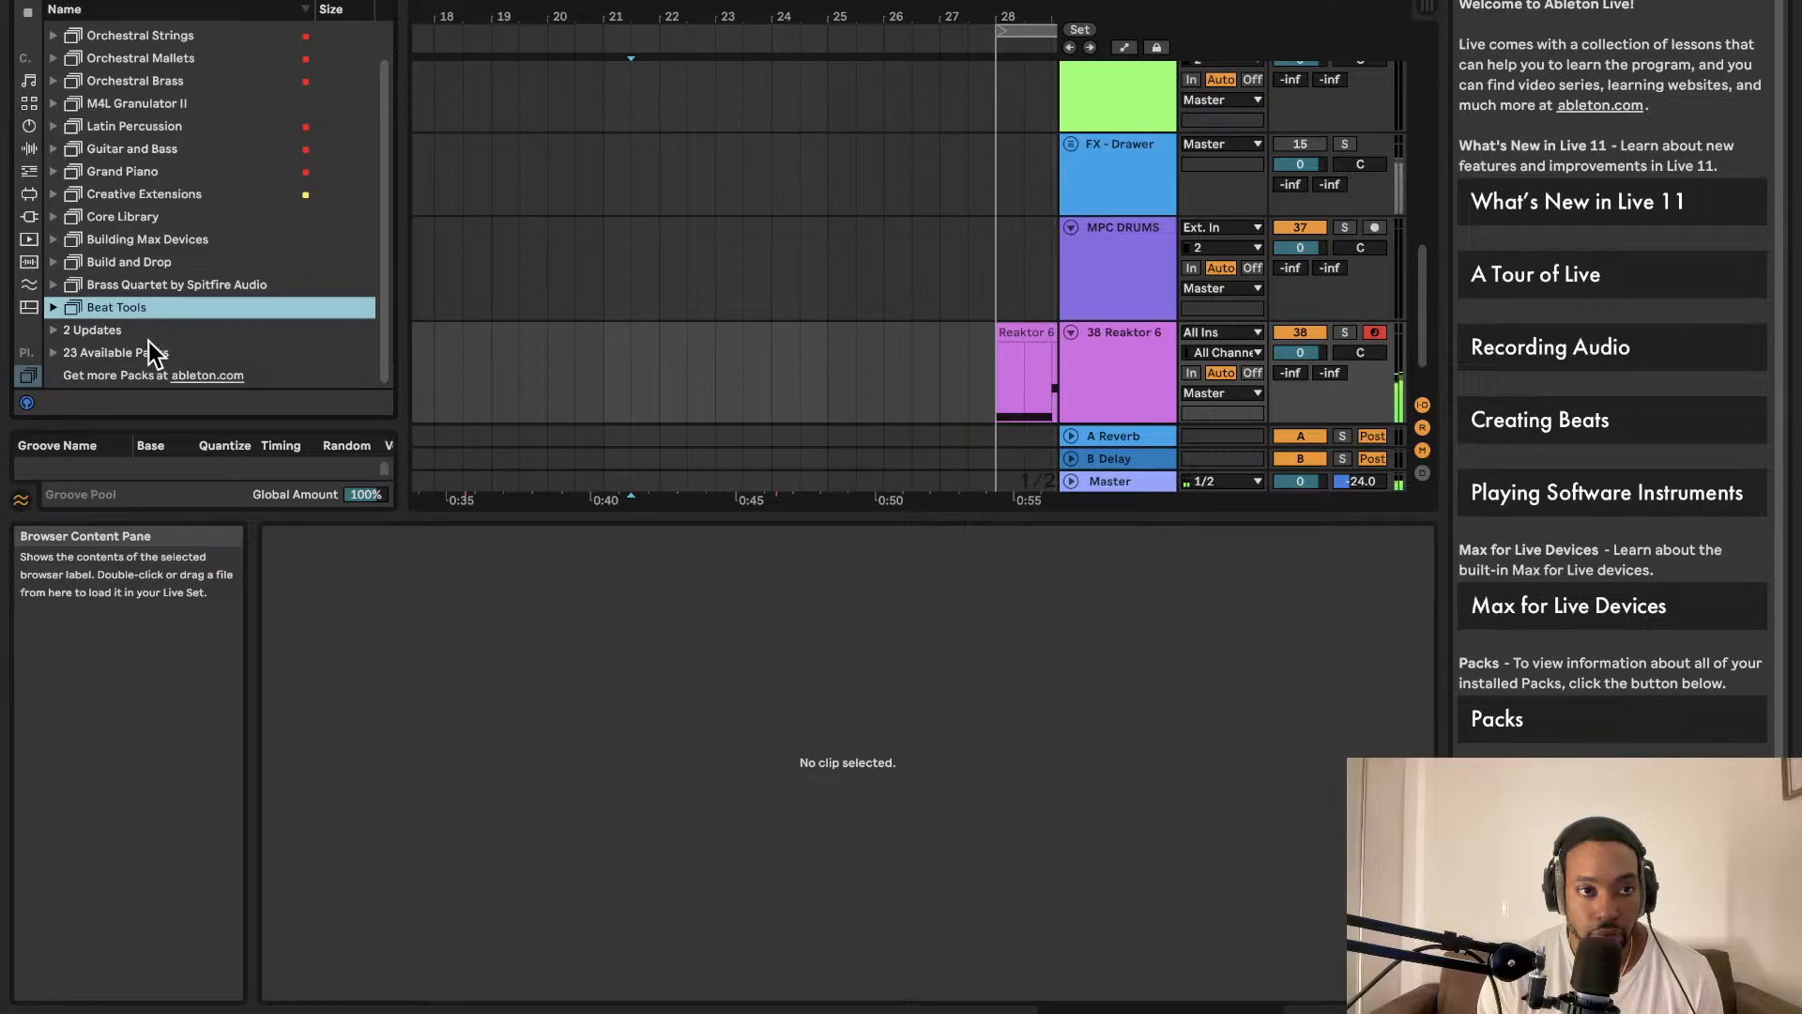
scroll(149, 350, up, 2)
click(29, 148)
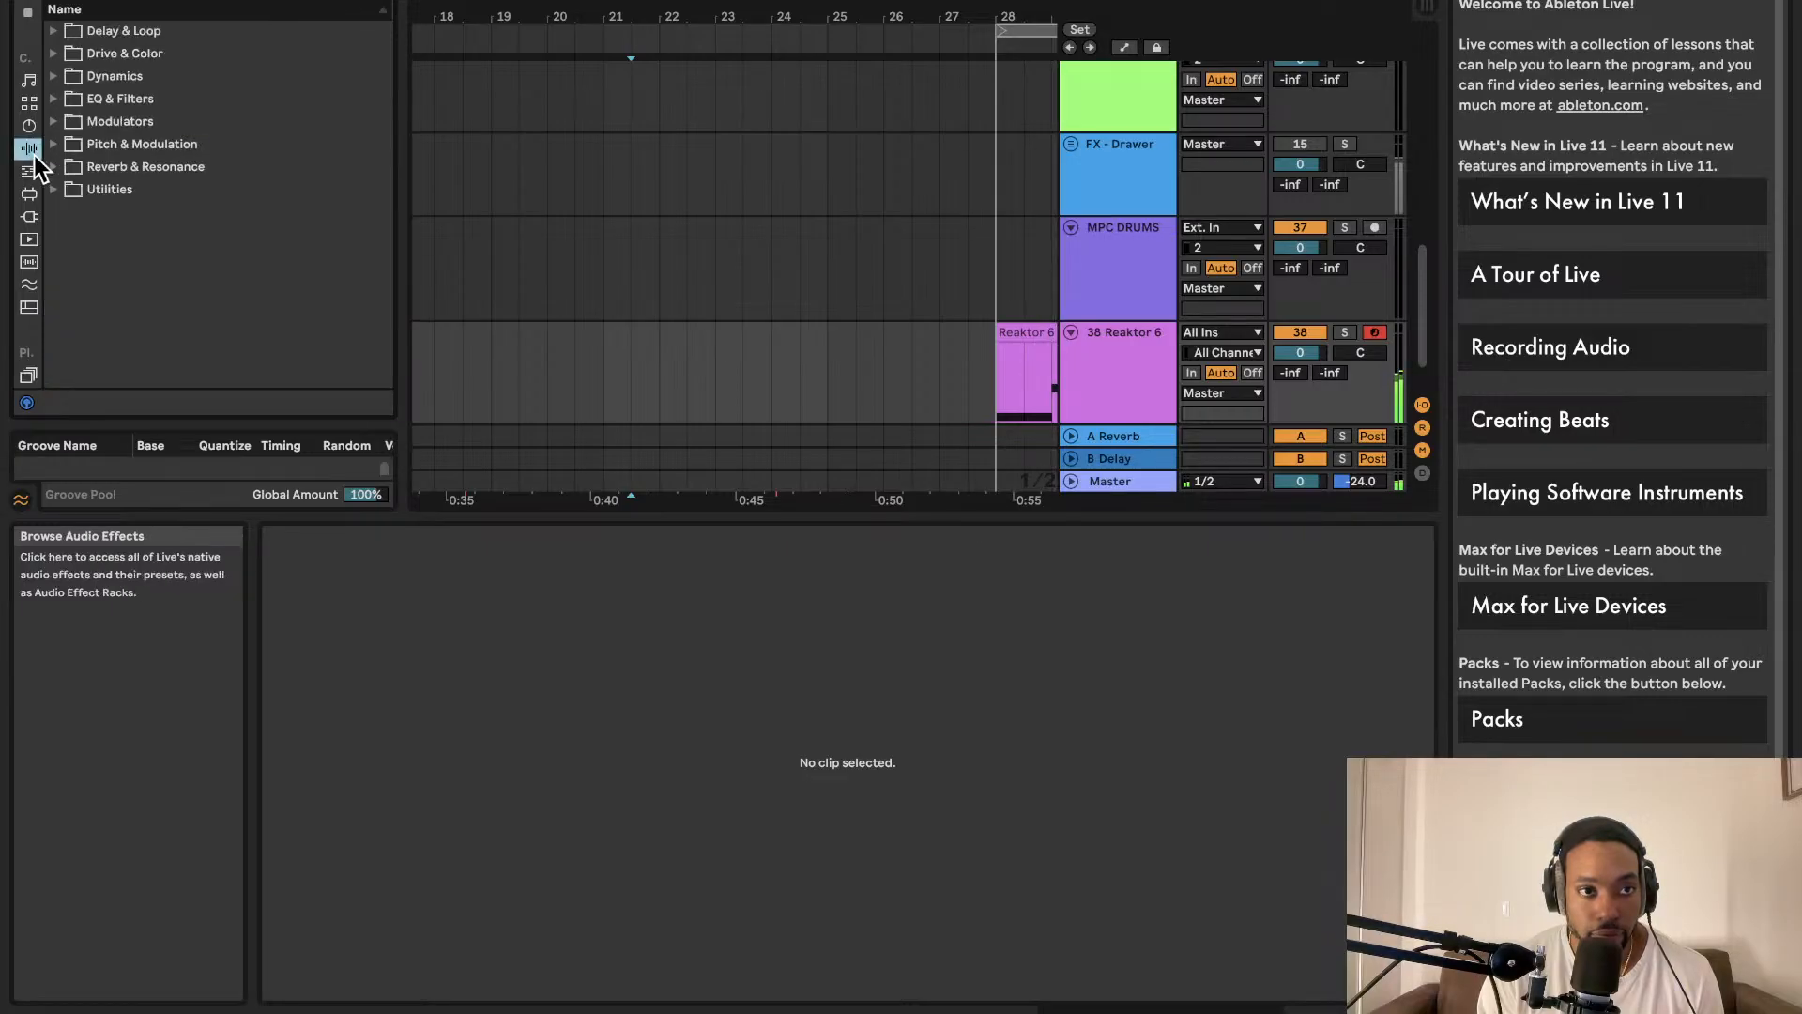
click(55, 189)
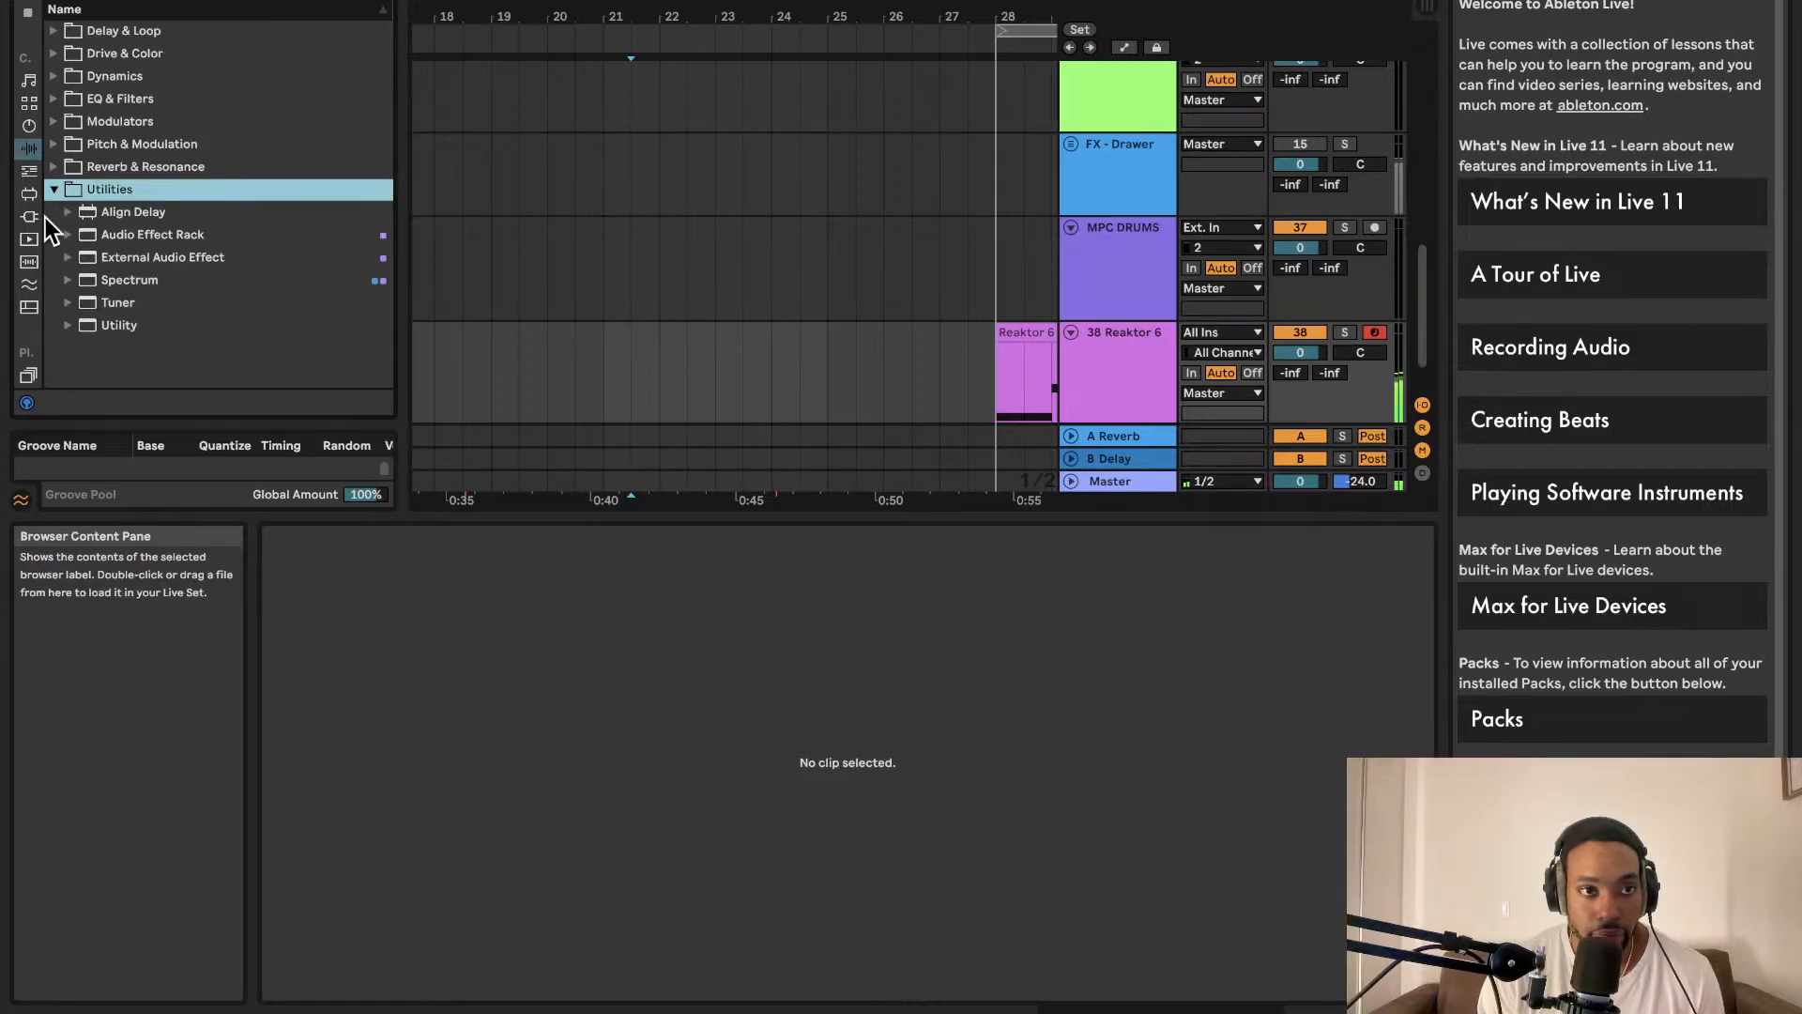
scroll(37, 286, down, 5)
Step: Stop playback and drop OLIVER_kick_snare_combo_drum_loop_muted_100.wav from the Drum Loop folder onto track 38
click(31, 351)
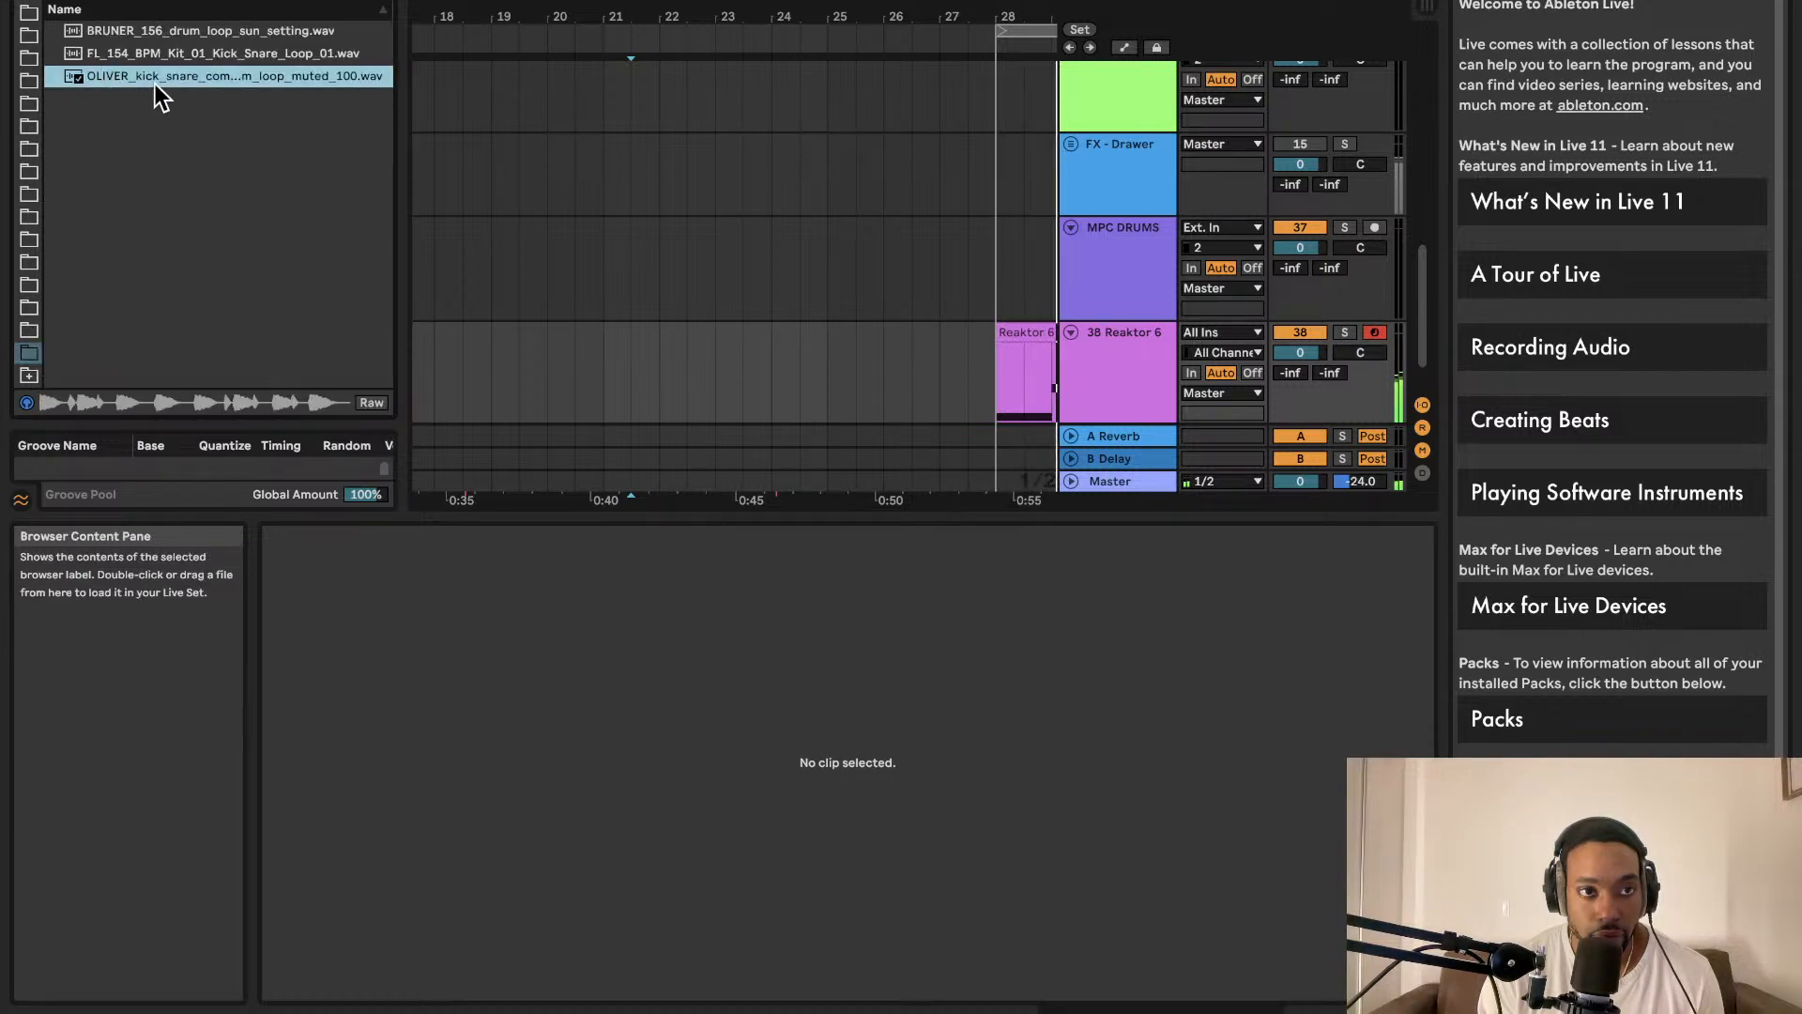
key(space)
drag(156, 79, 804, 346)
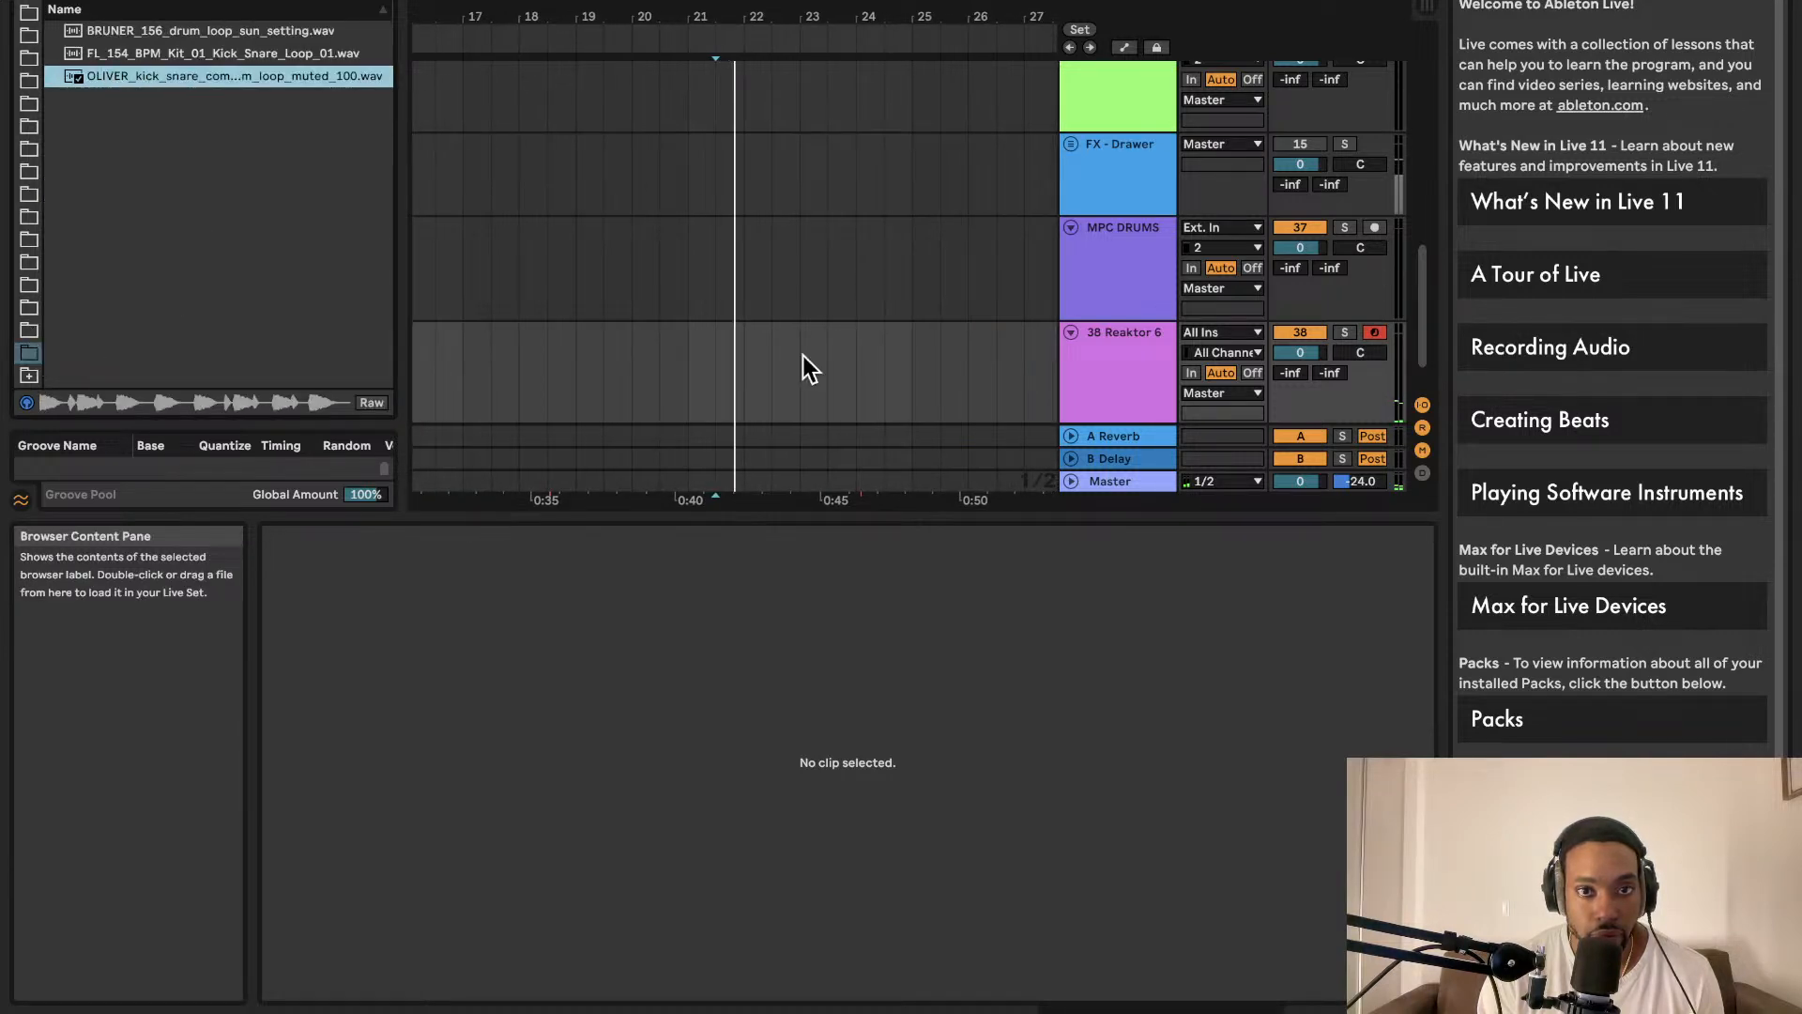
scroll(718, 366, right, 10)
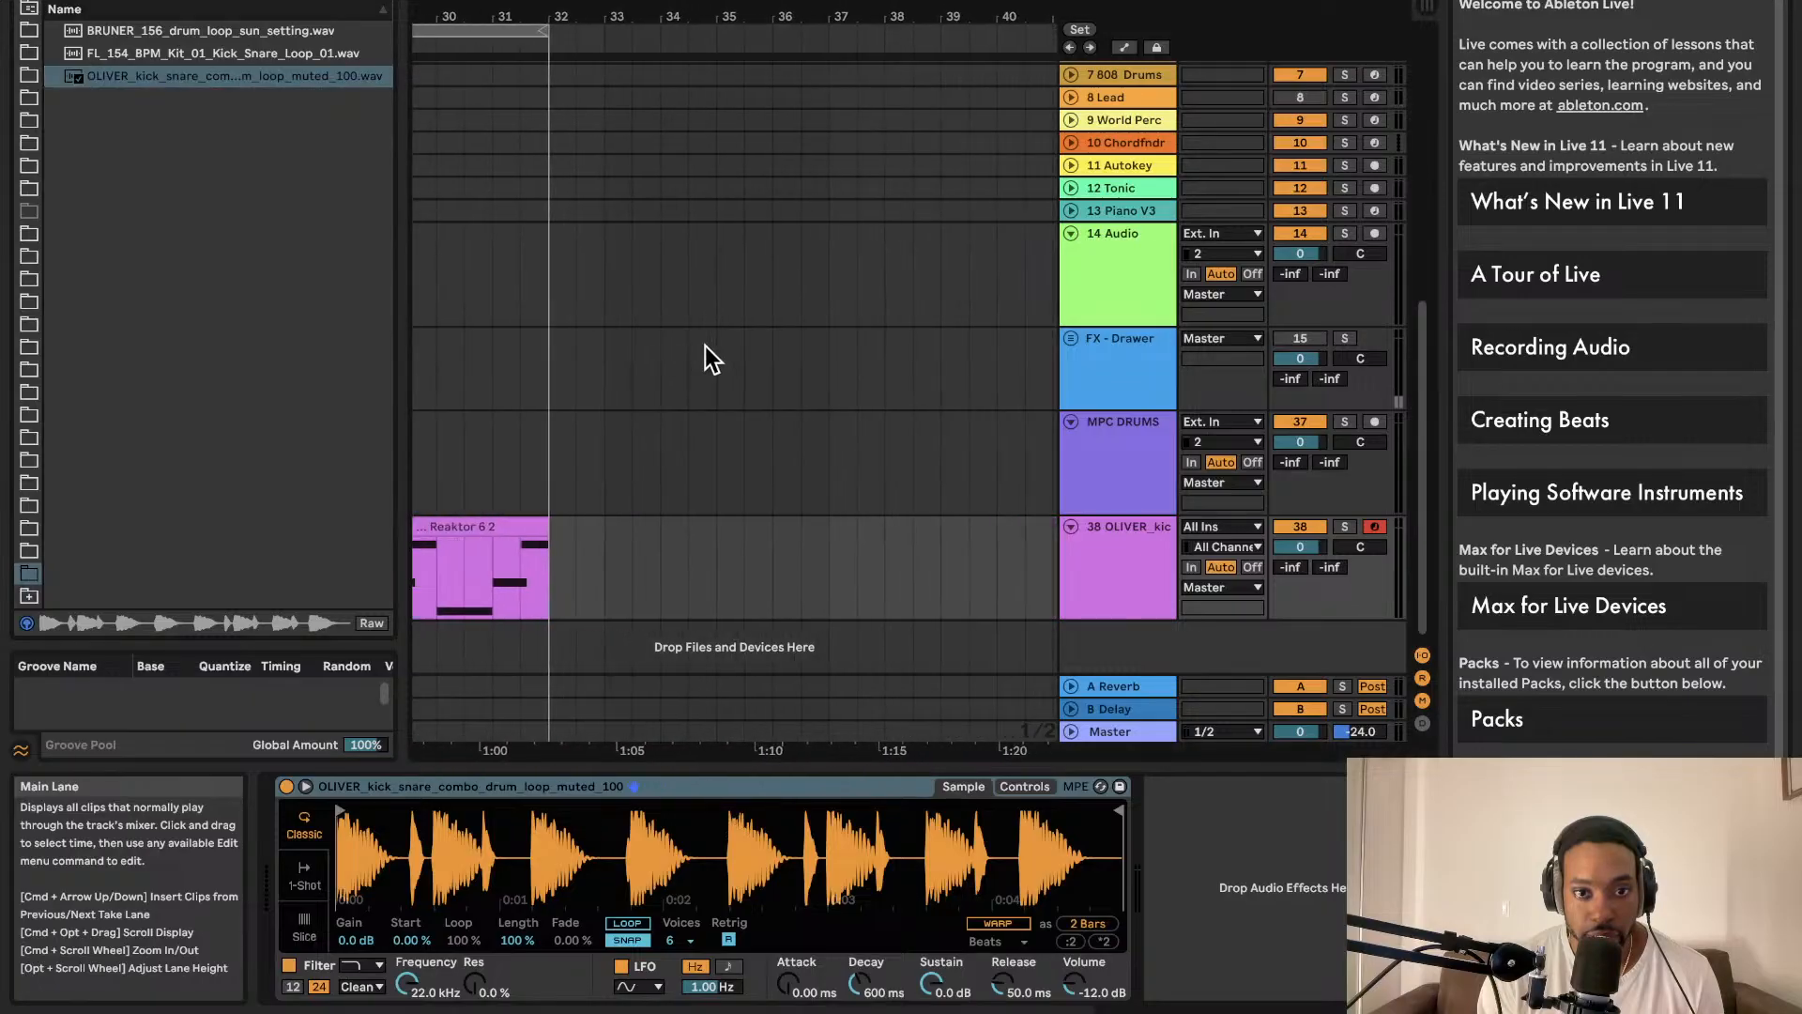
Step: Undo the drum-loop changes so track 38 holds Reaktor 6 again
scroll(706, 345, left, 2)
drag(230, 77, 482, 661)
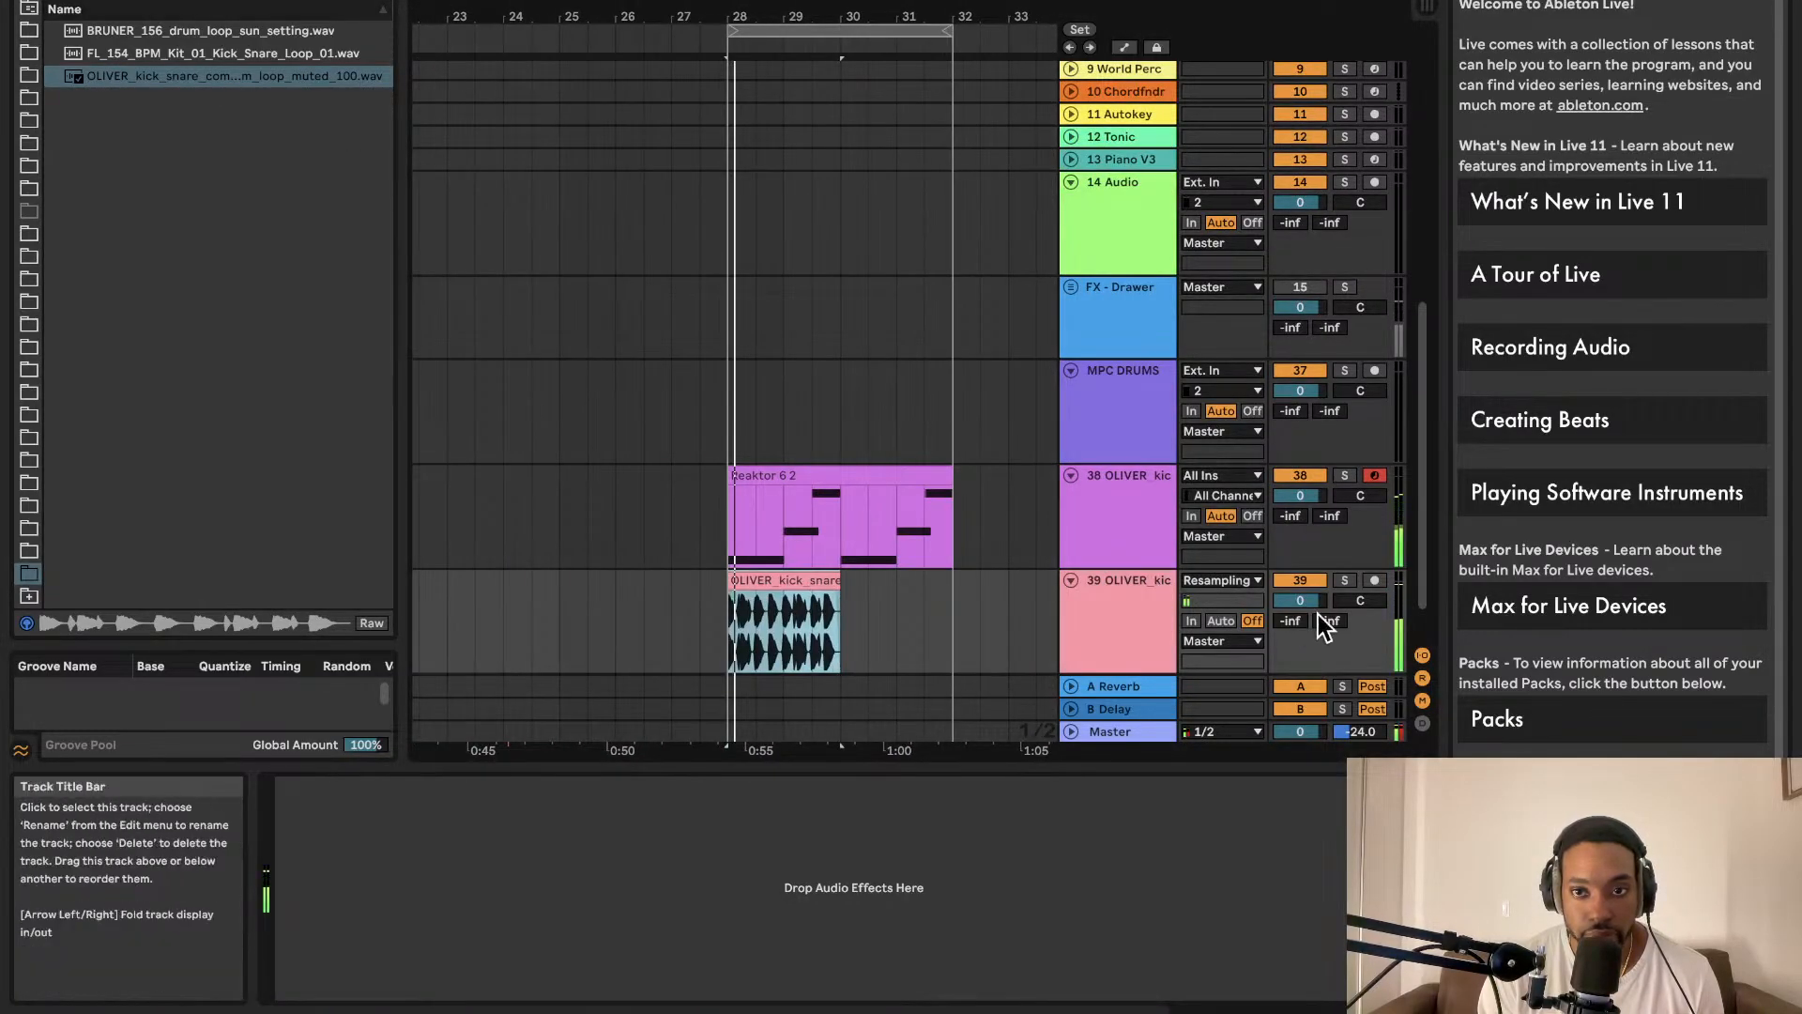
drag(1316, 607, 1316, 648)
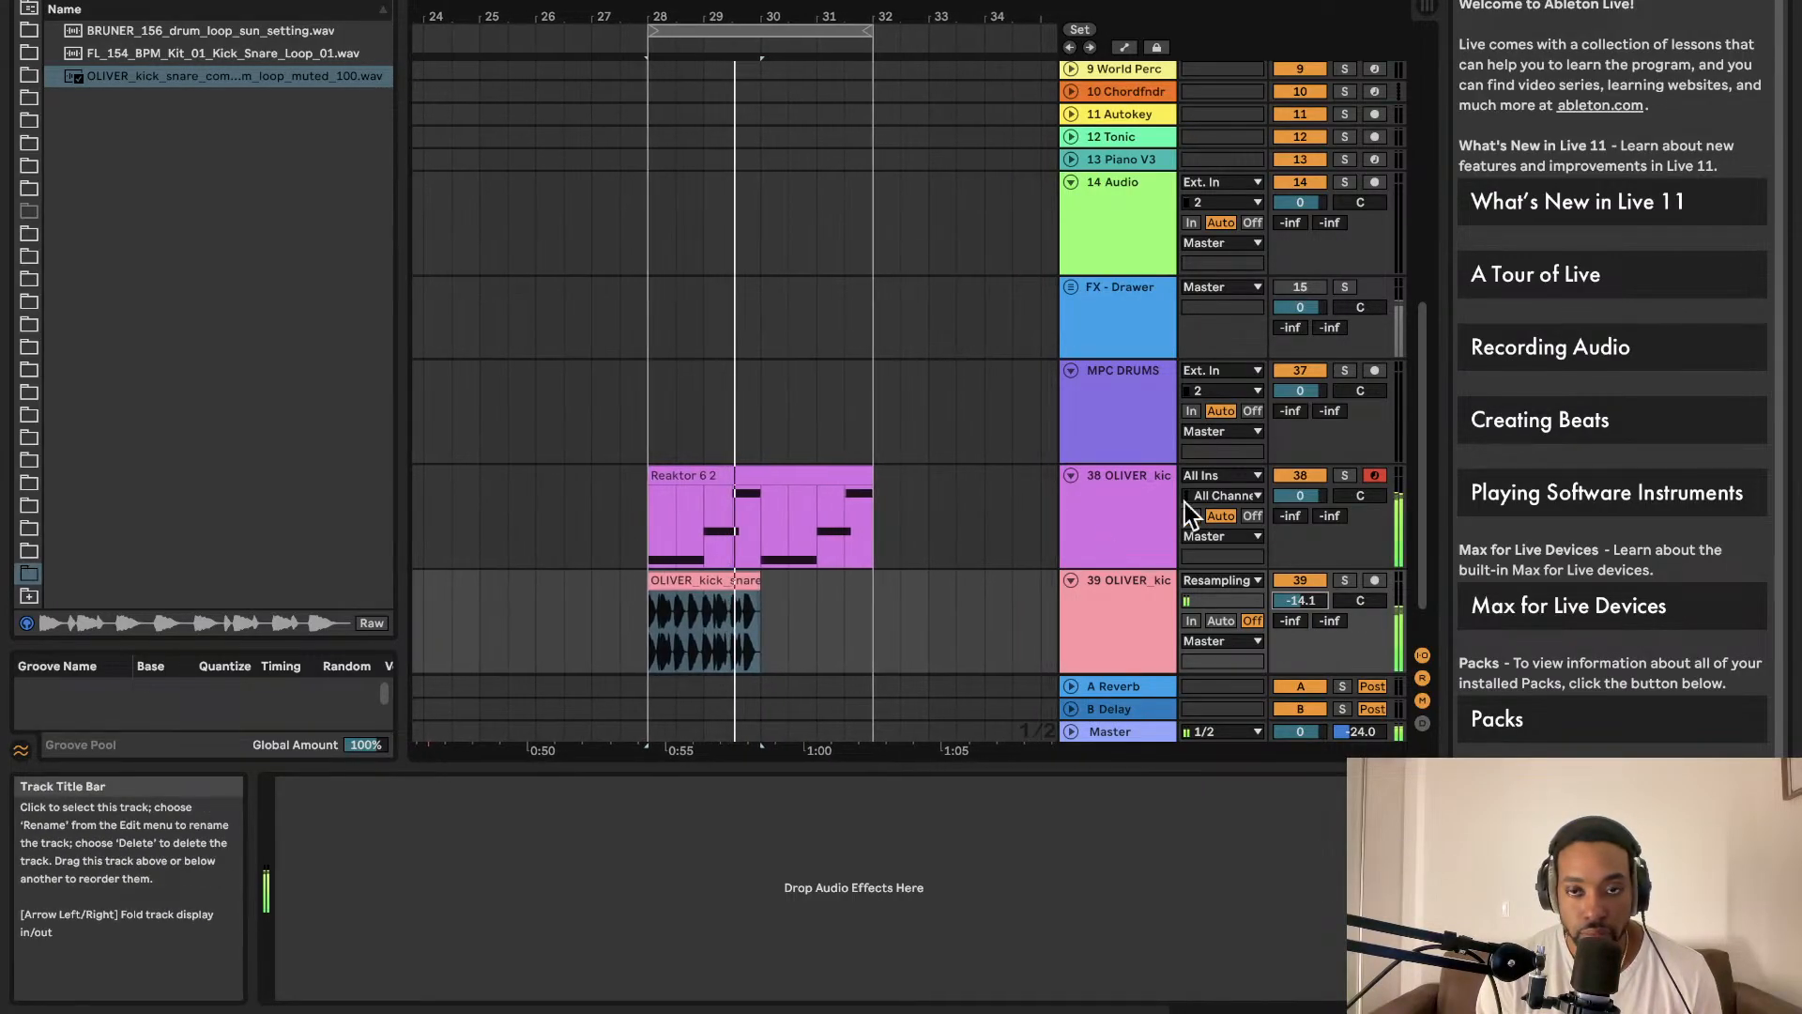
key(Delete)
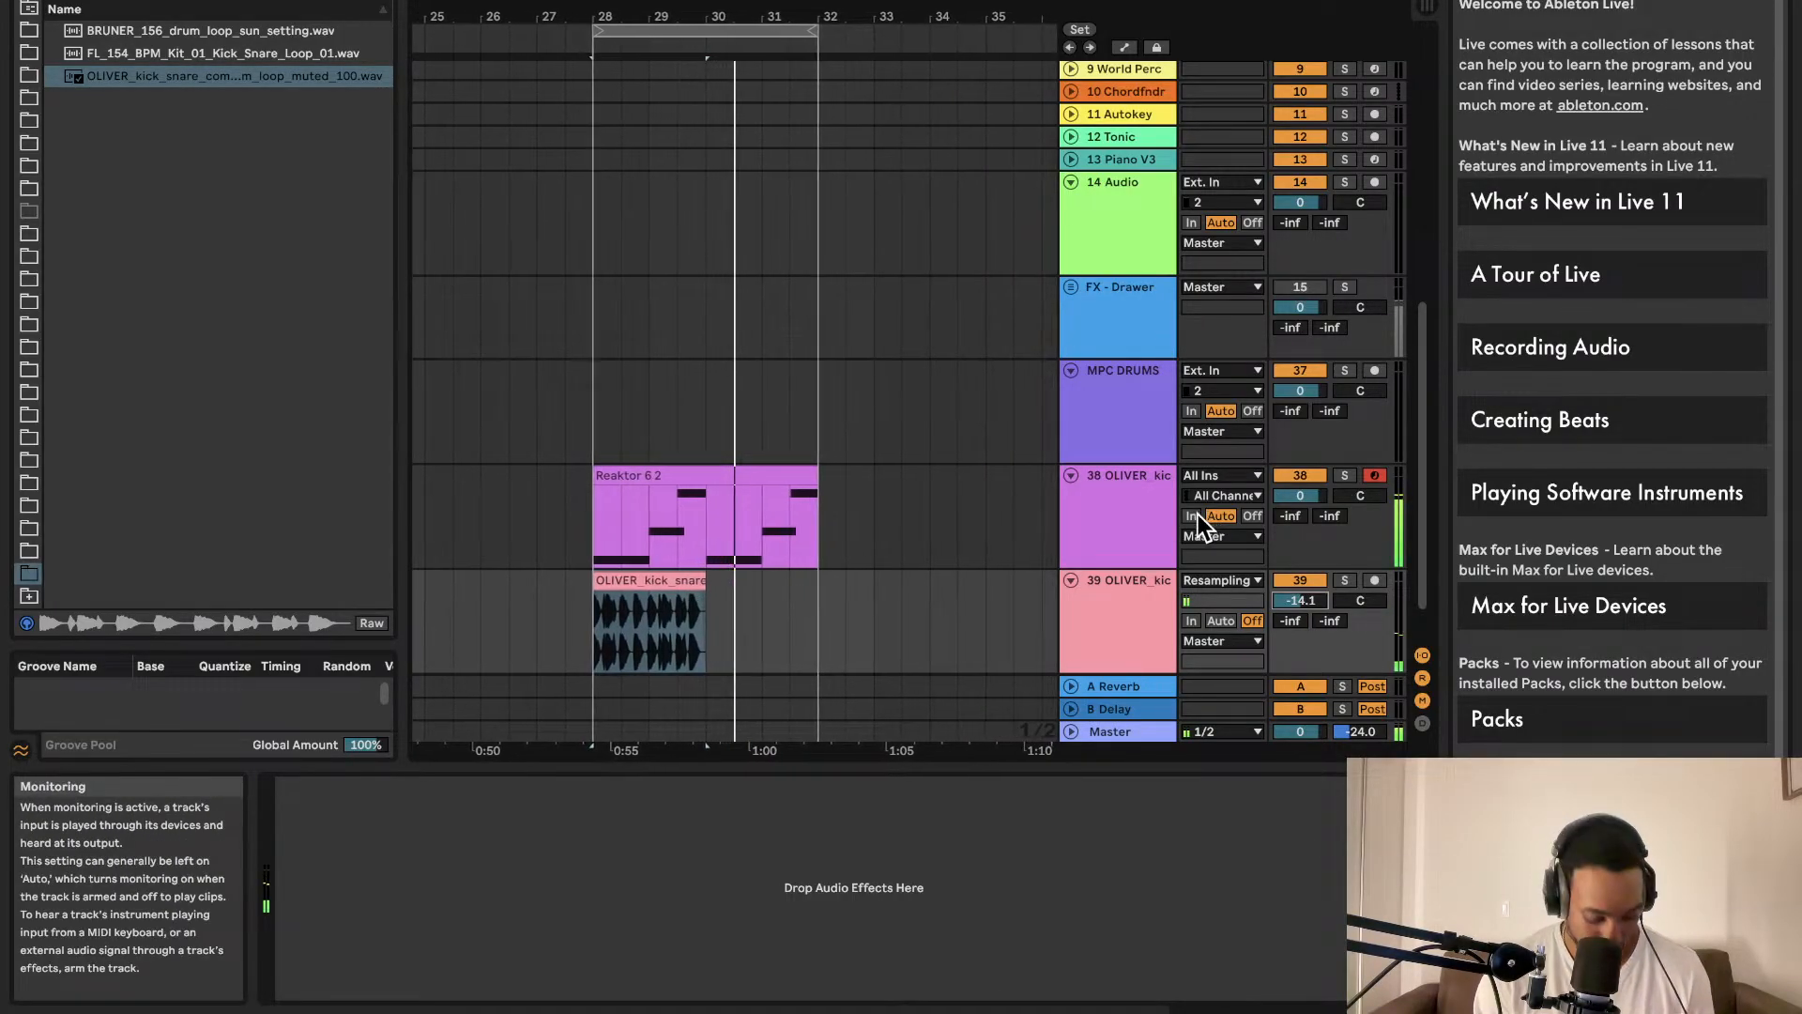
key(super+z)
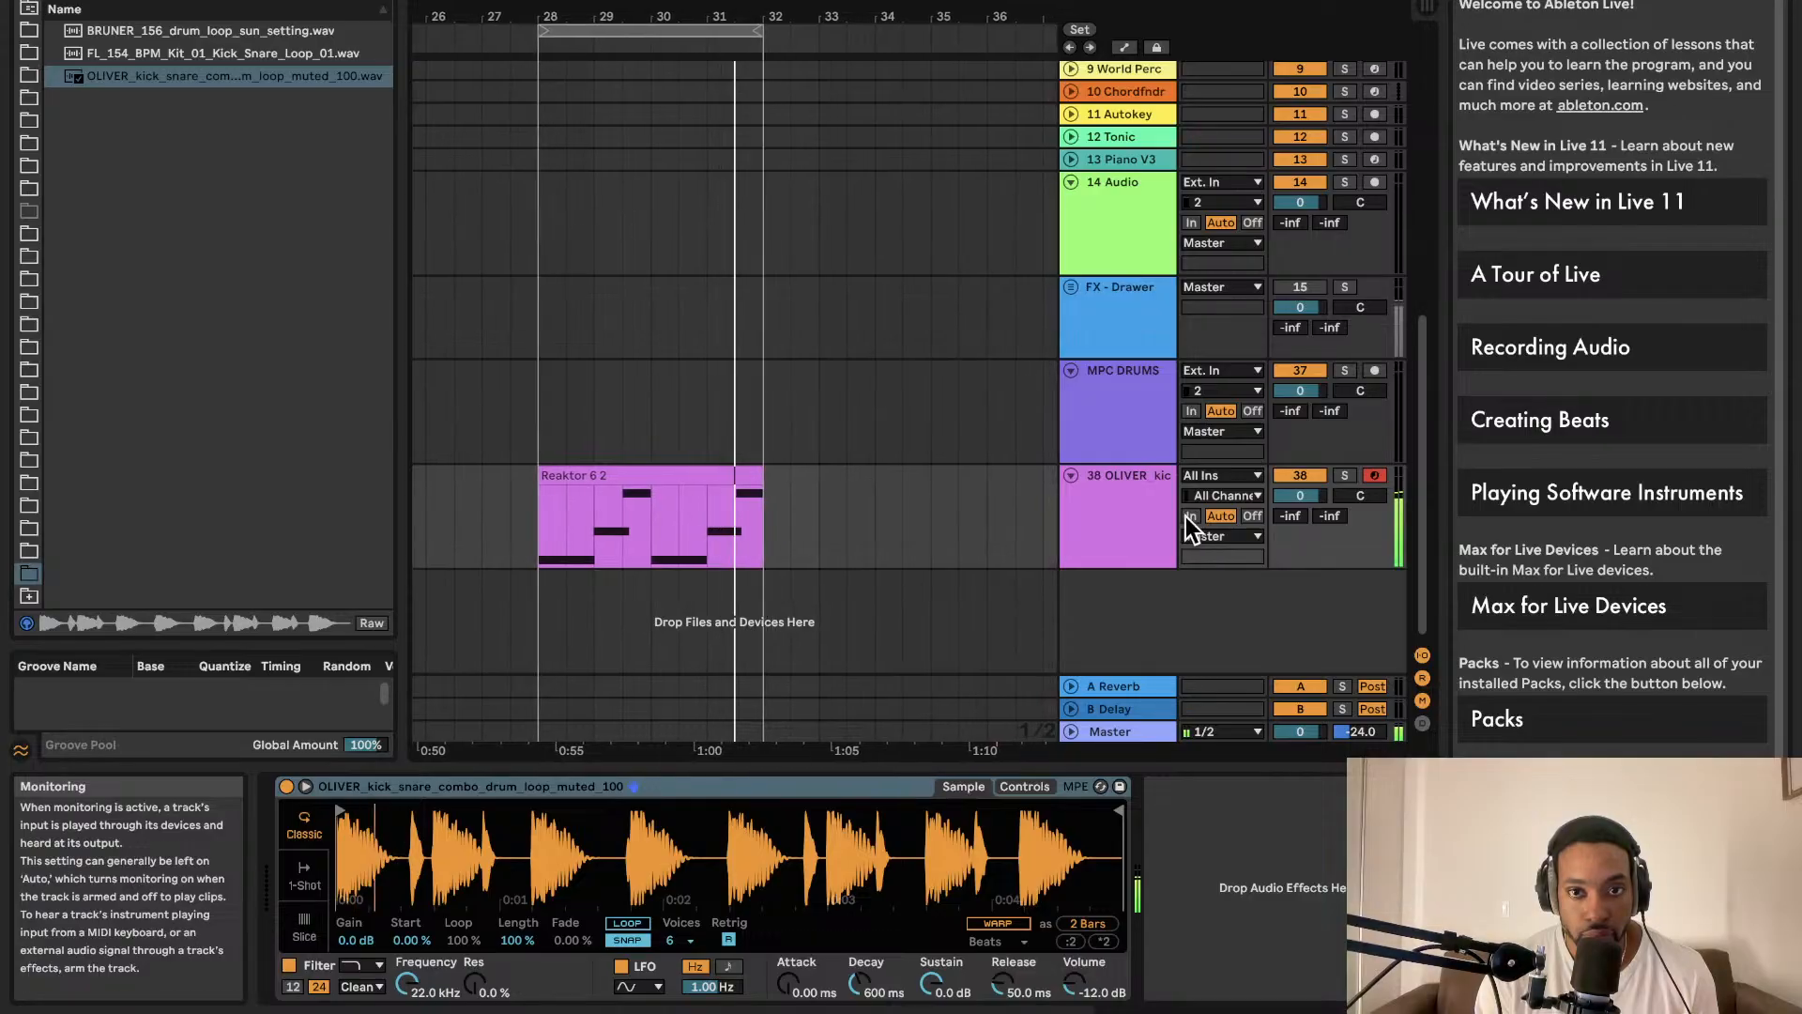
key(super+z)
key(super+z)
key(super+z)
key(super+z)
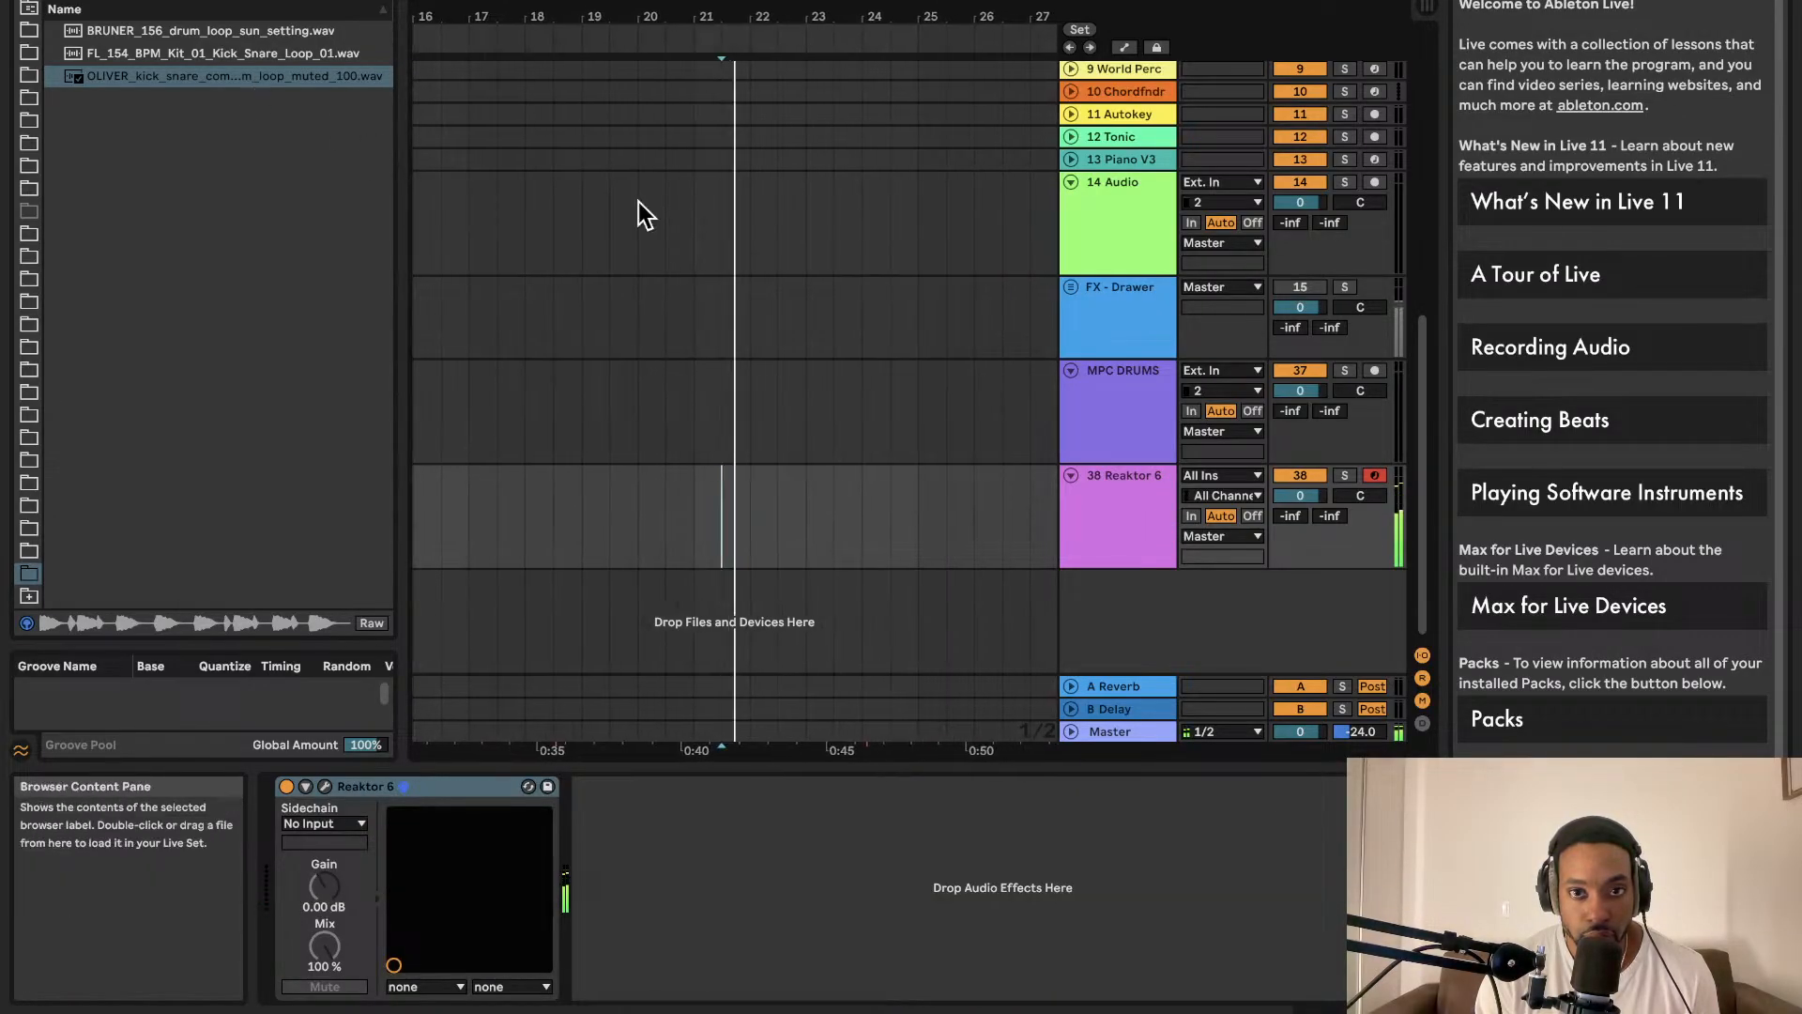
Step: Turn down the Reaktor track and put the OLIVER loop on a new audio track at bar 28
scroll(897, 454, right, 4)
scroll(873, 478, left, 4)
click(871, 480)
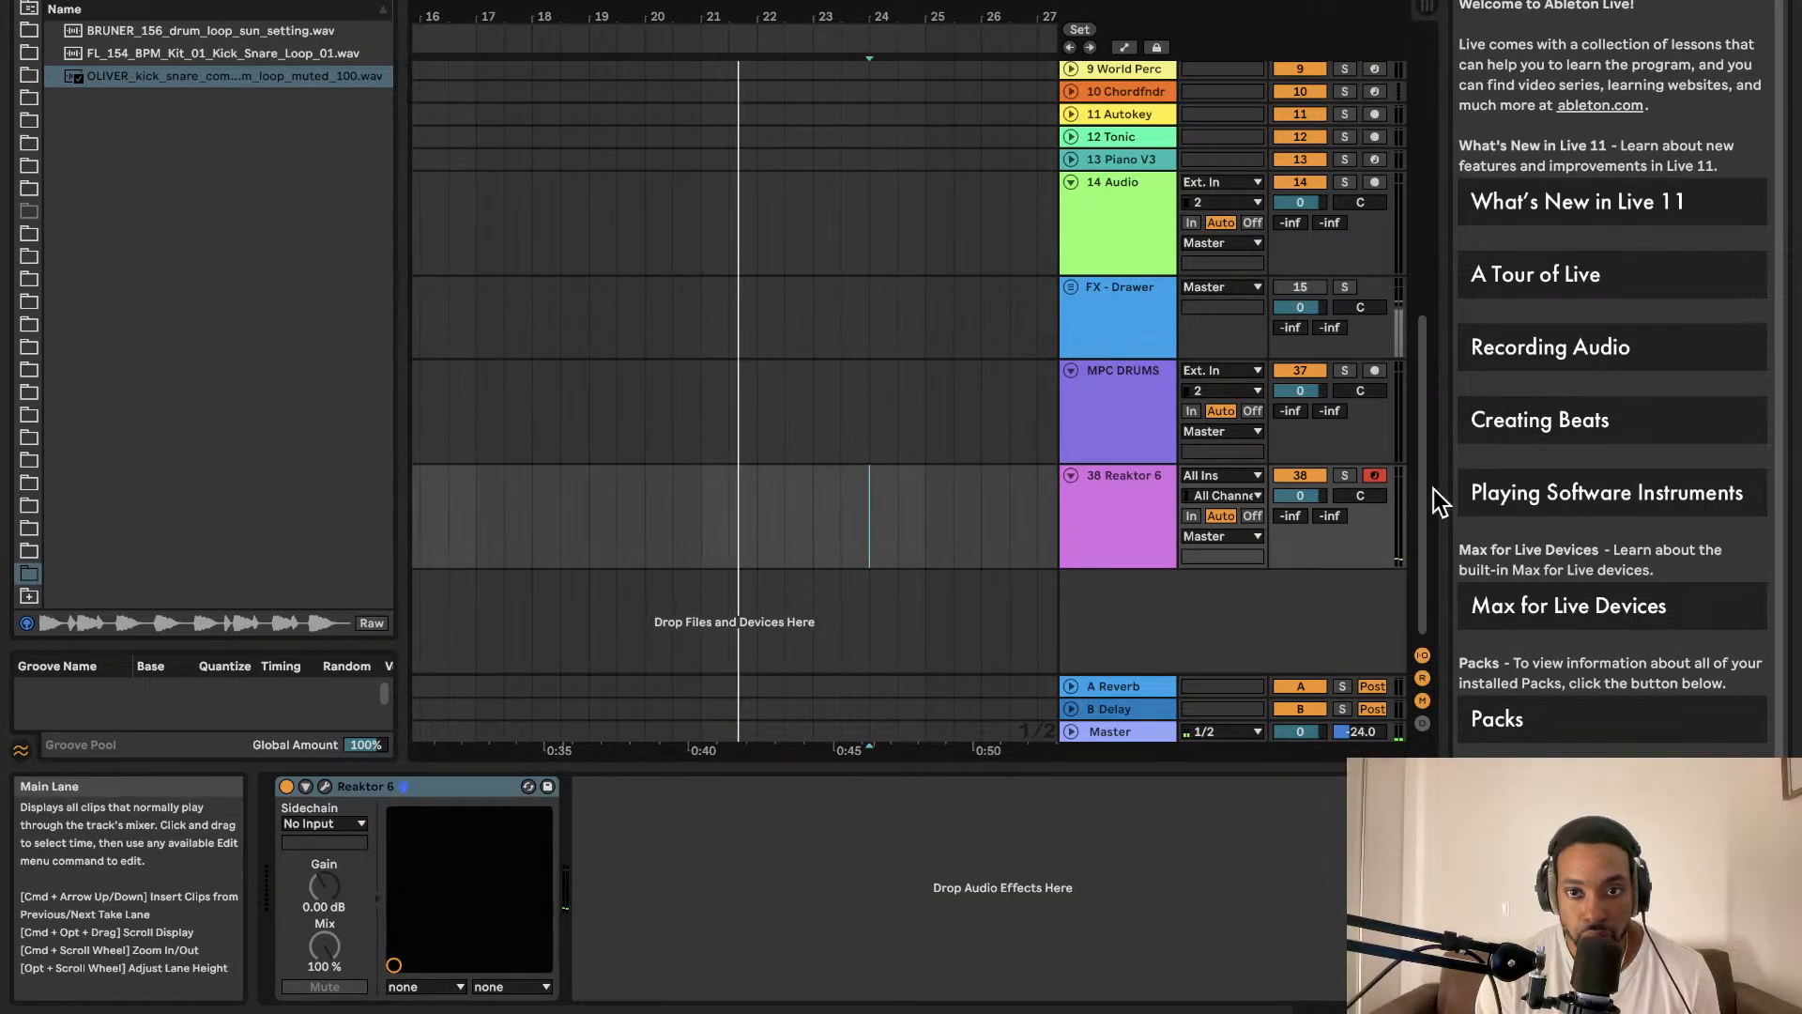
scroll(901, 462, right, 5)
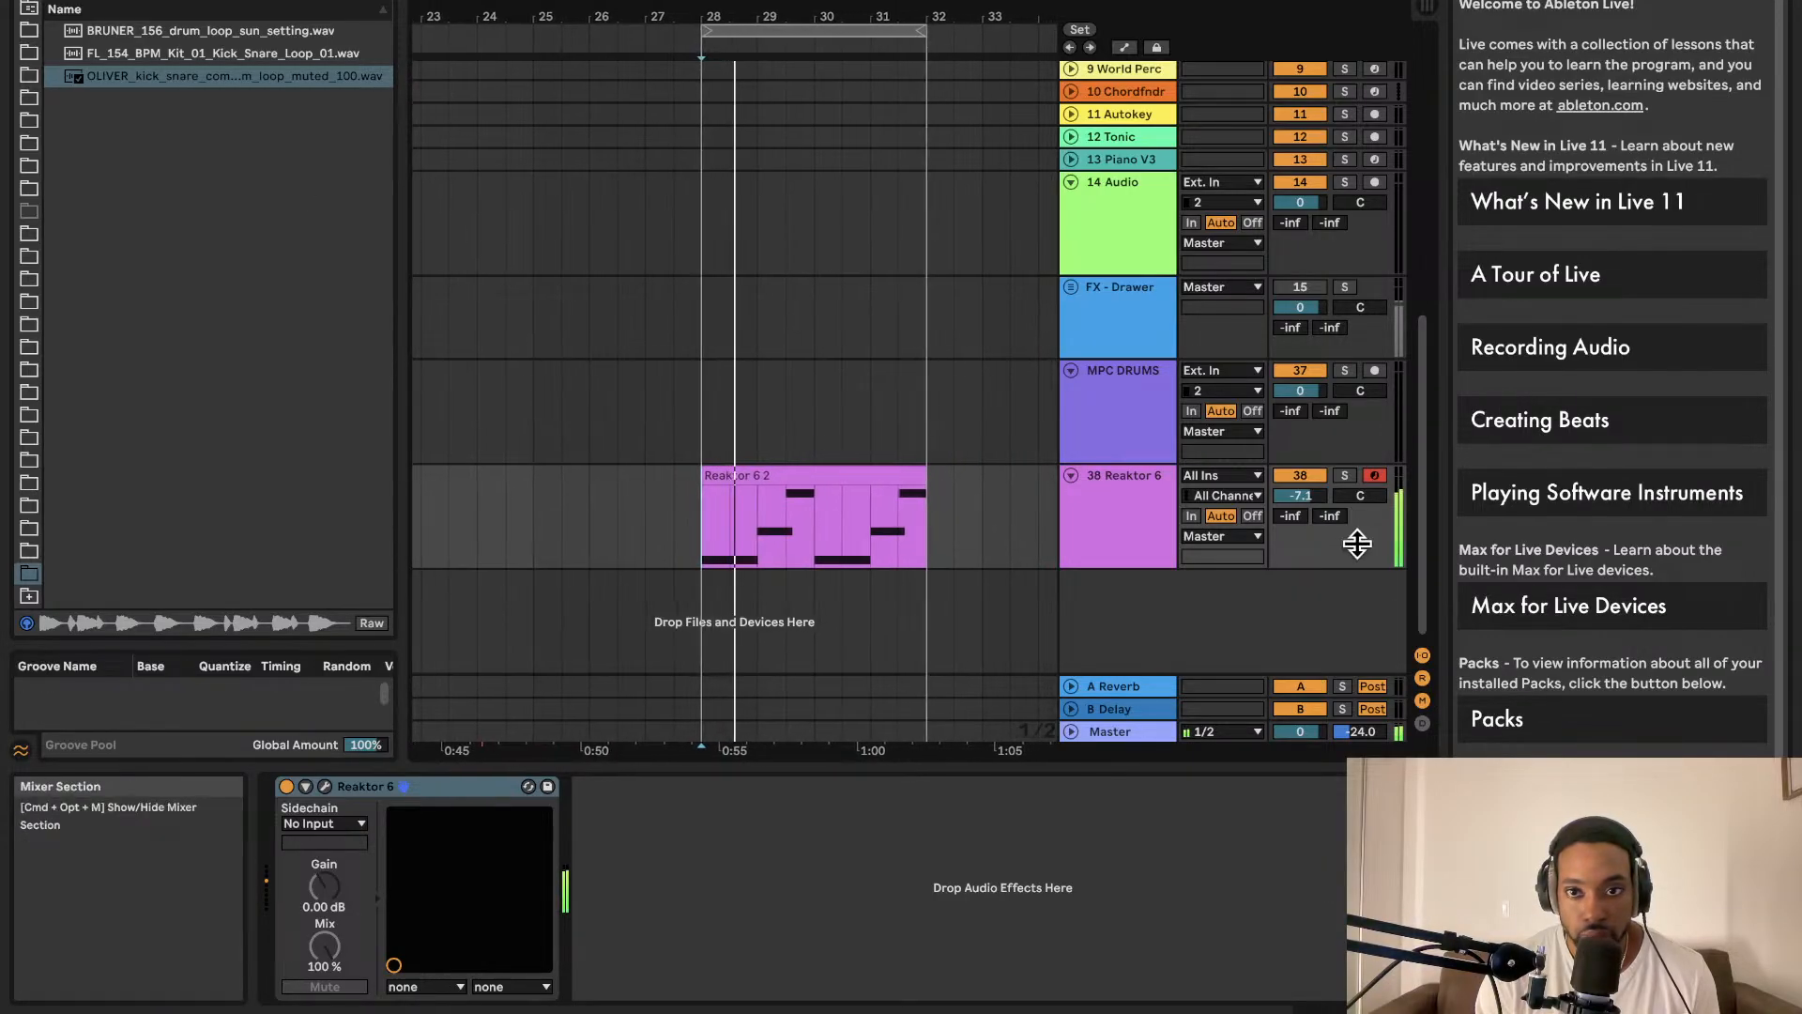
drag(1300, 495, 1300, 523)
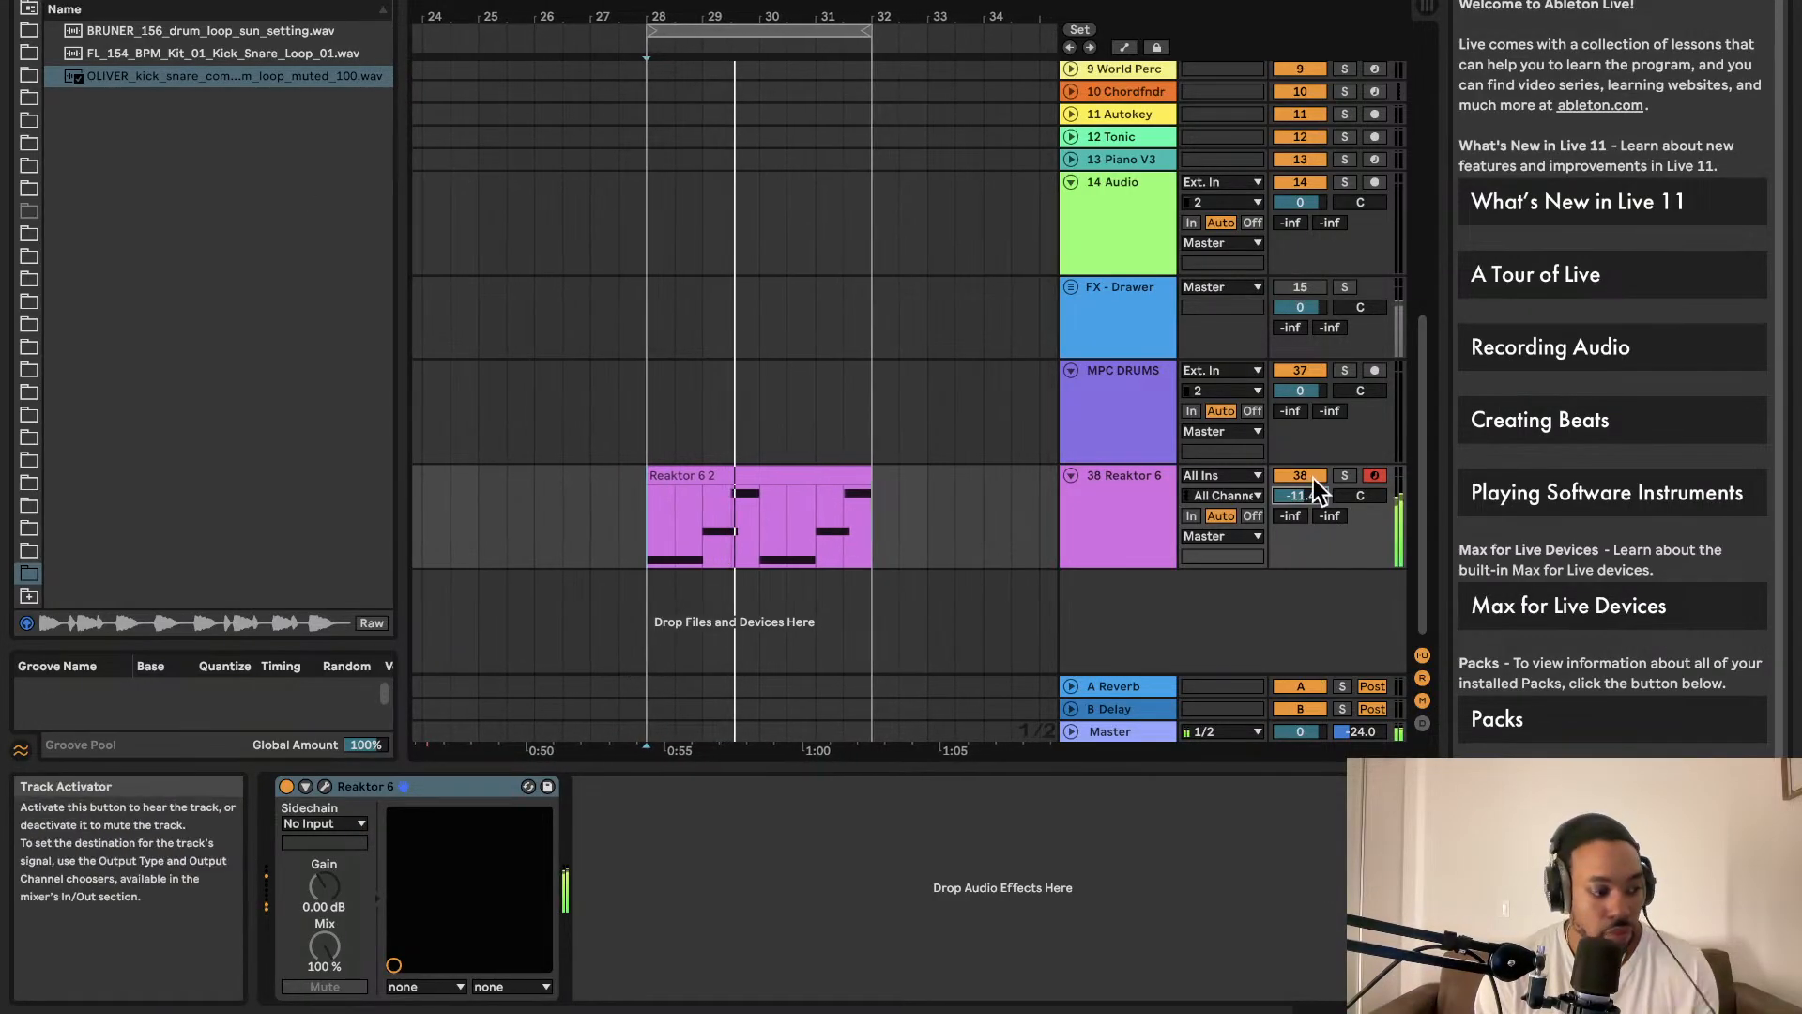
drag(186, 77, 588, 595)
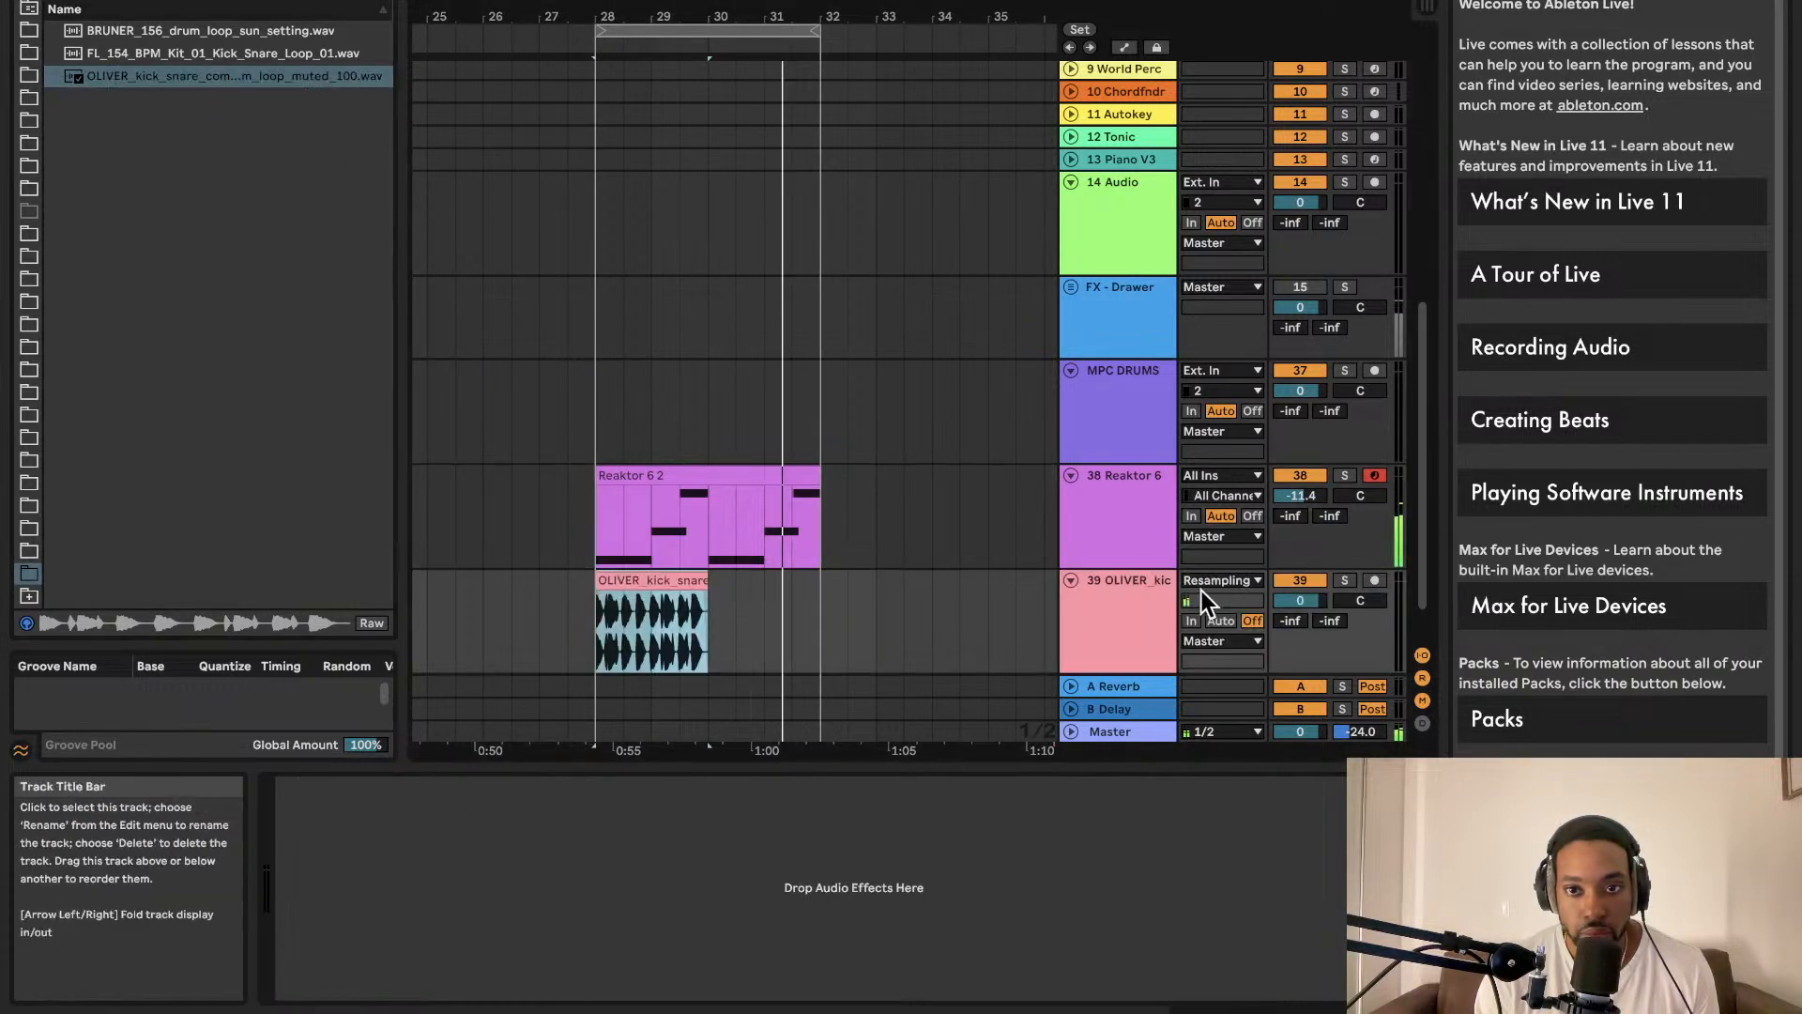
drag(1300, 600, 1300, 630)
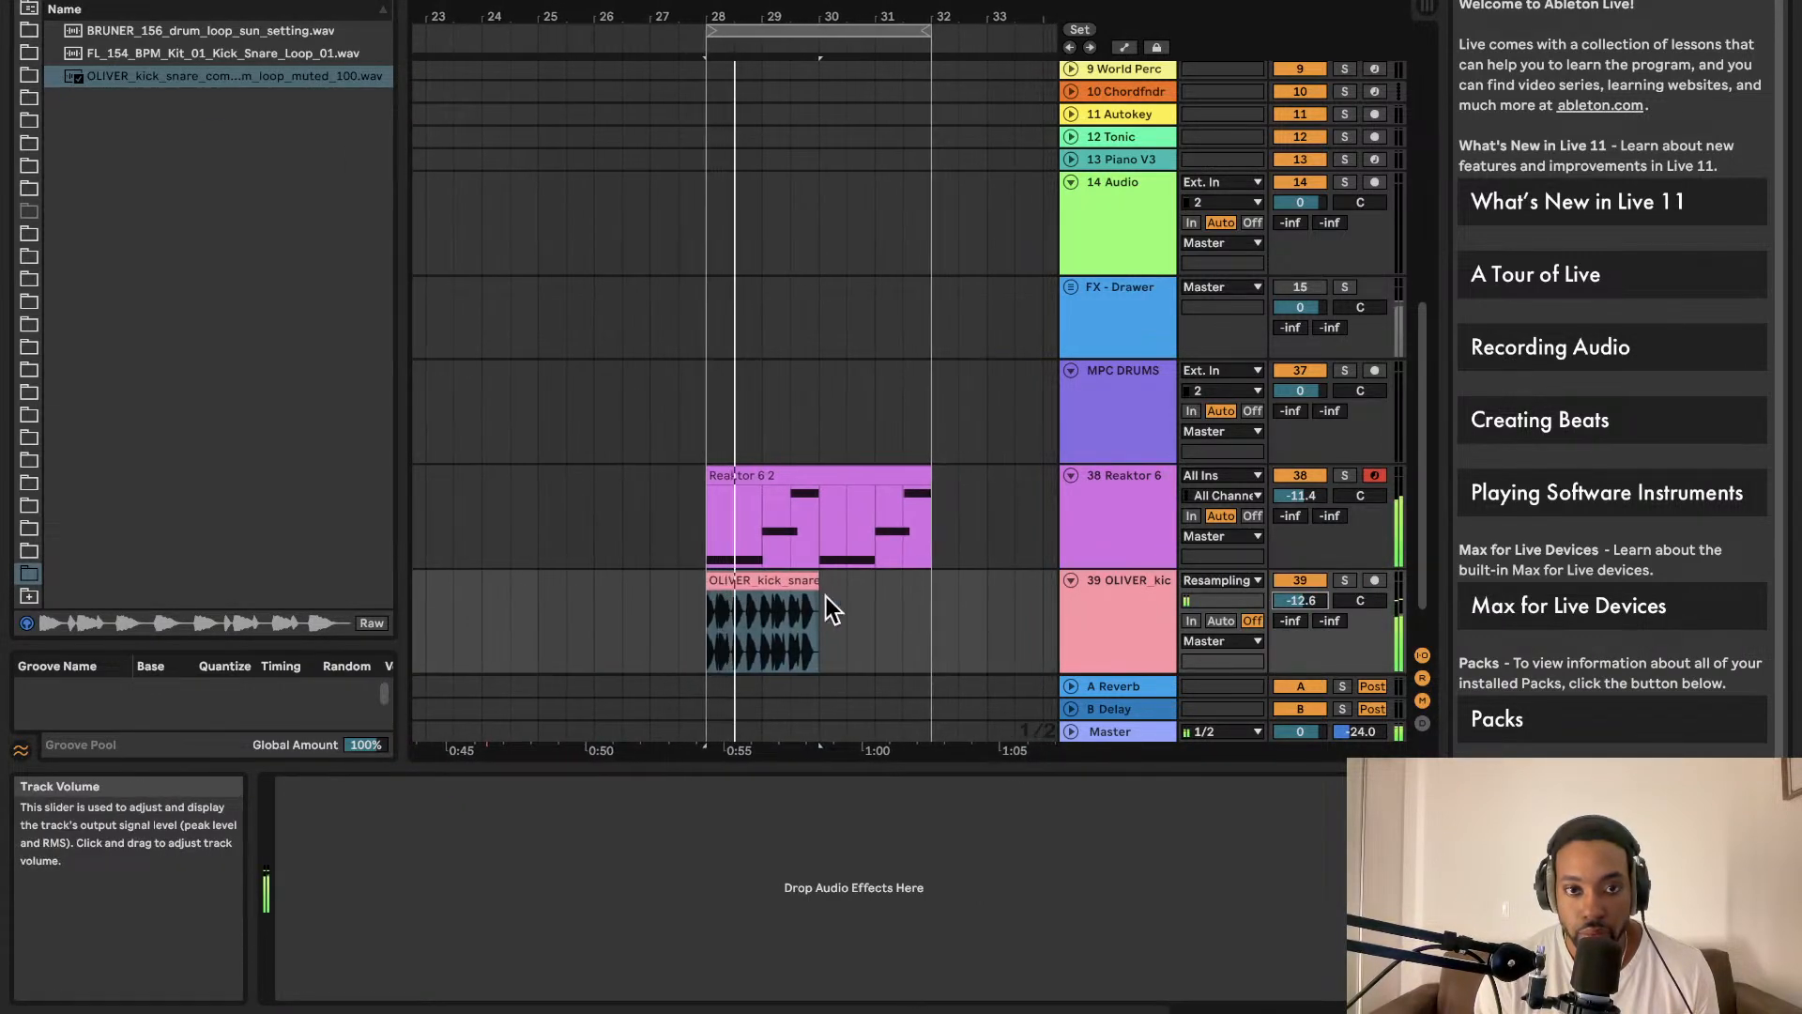
Step: Duplicate bars 28–32 of the Reaktor 6 2 and OLIVER clips so they continue through bar 36
key(super+d)
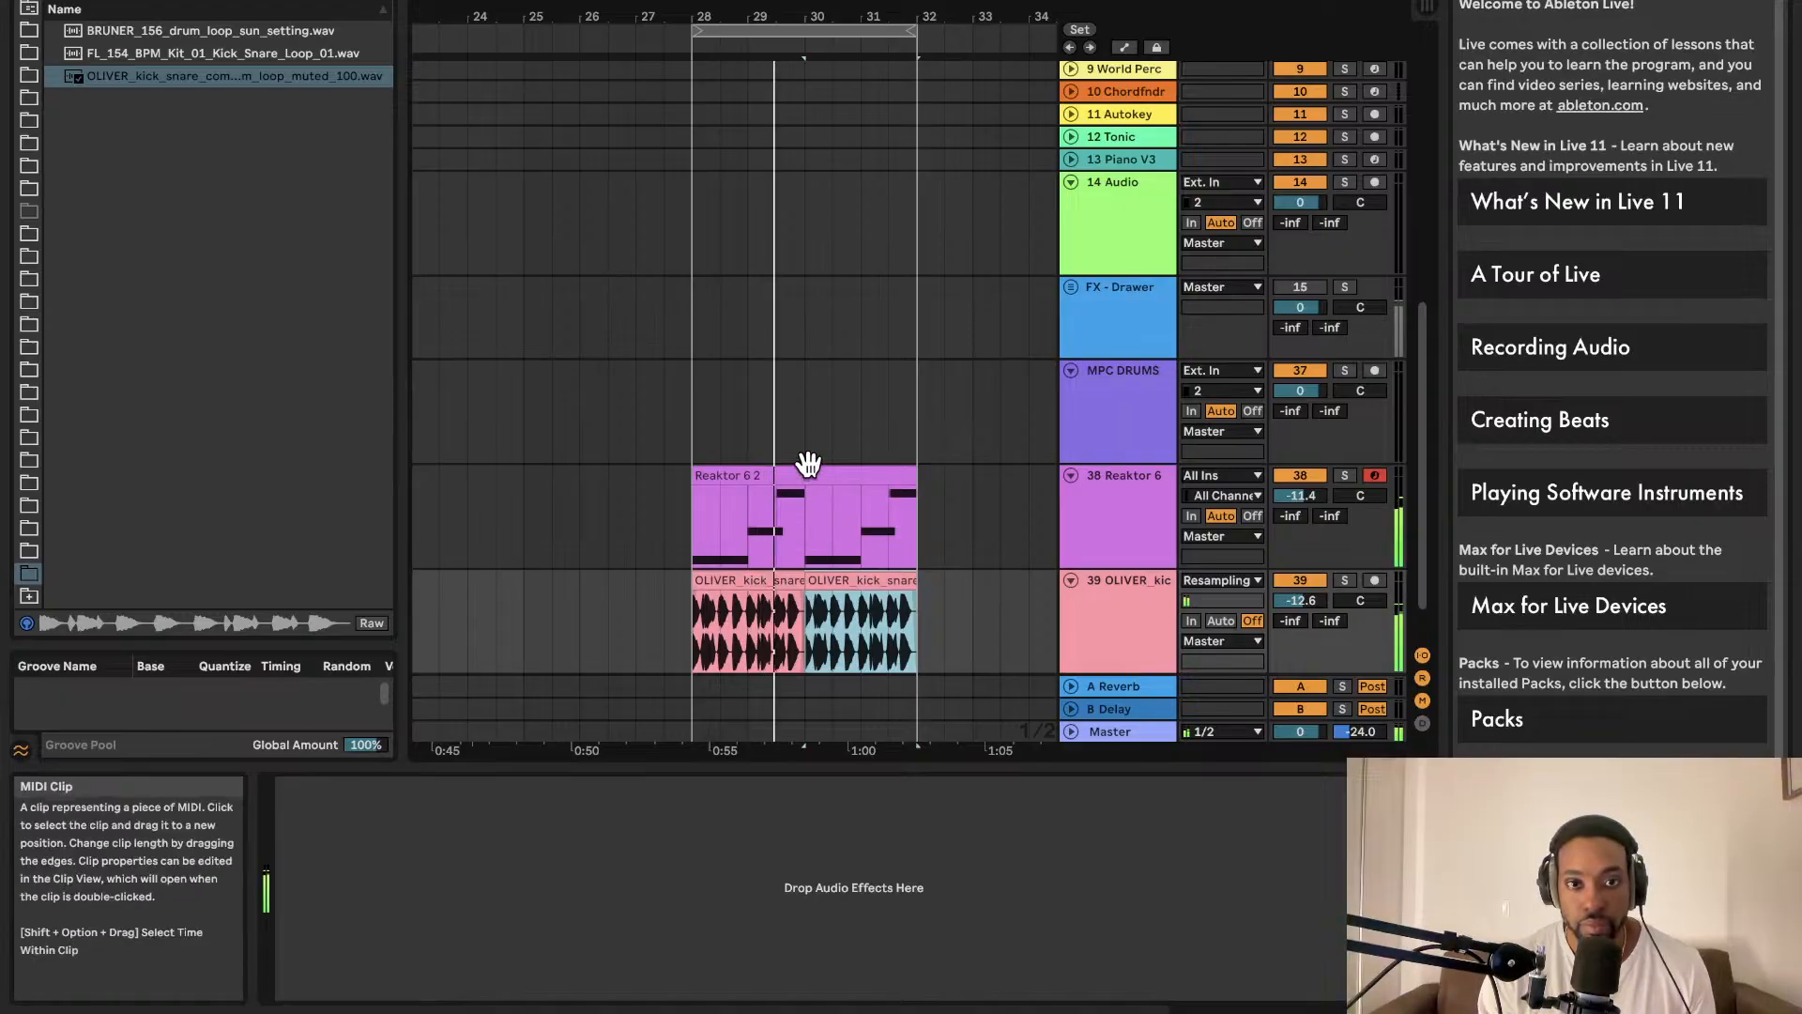
scroll(802, 420, up, 3)
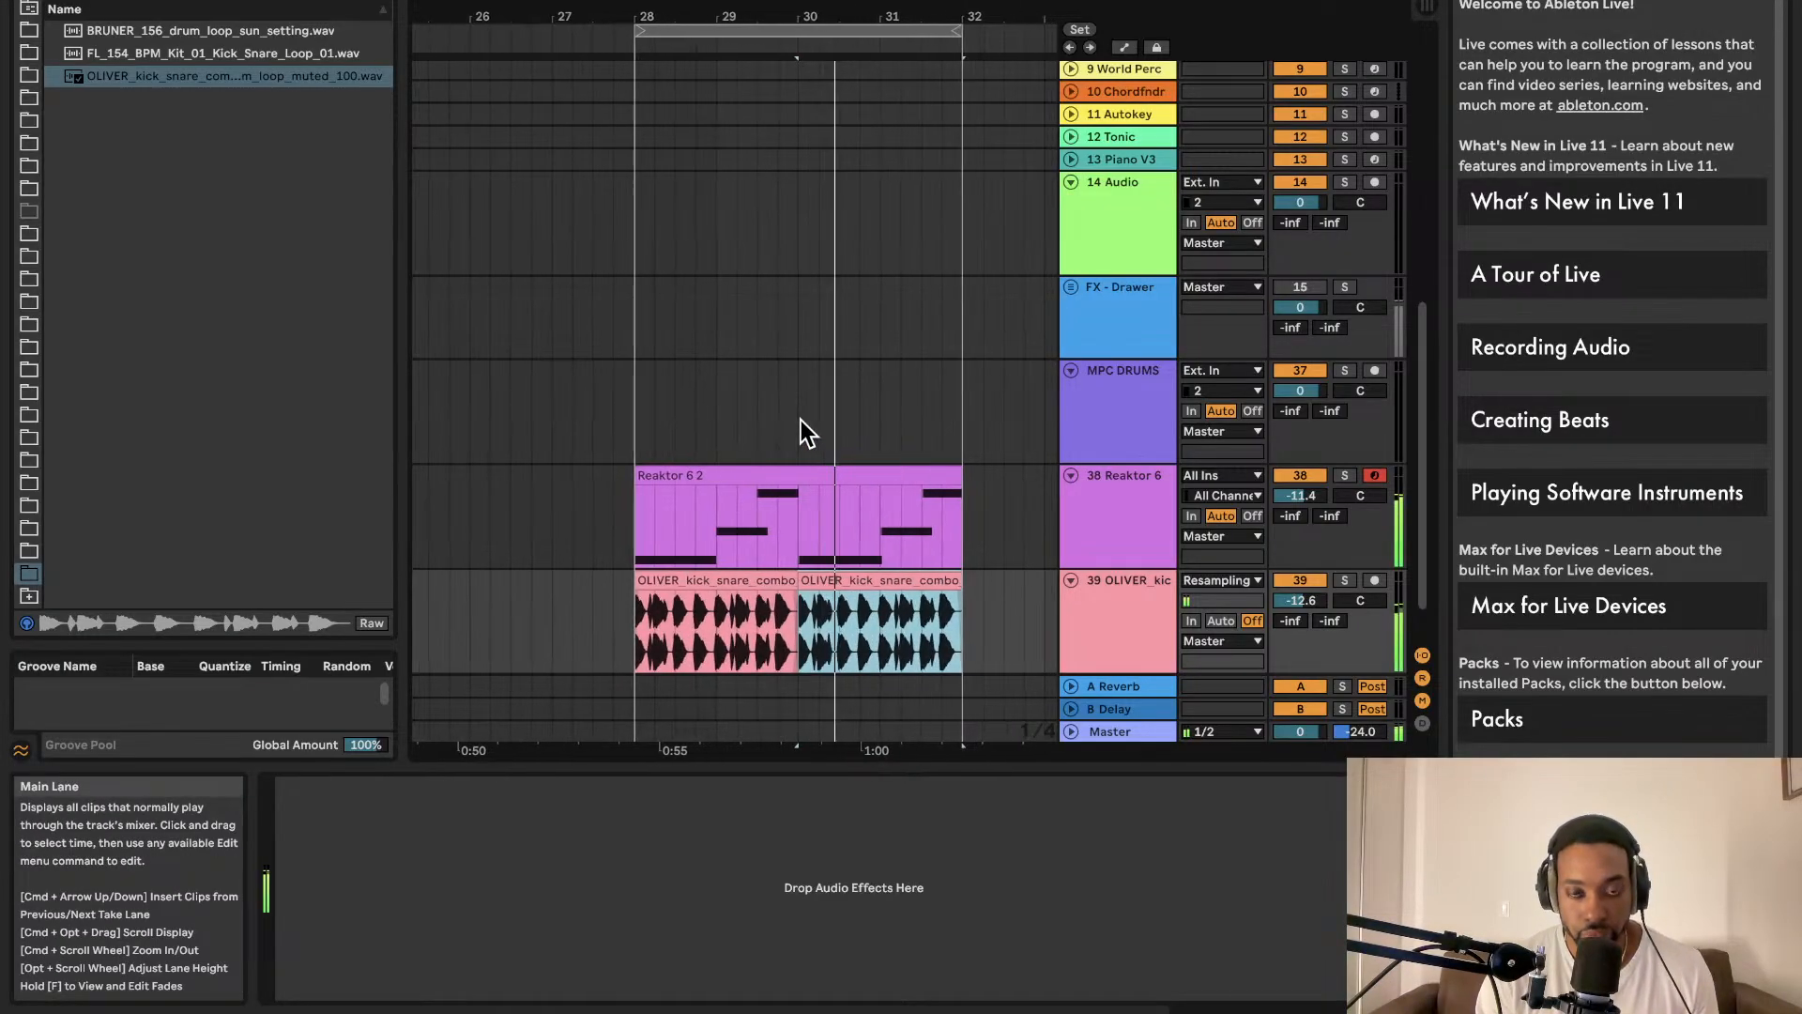
scroll(802, 419, down, 2)
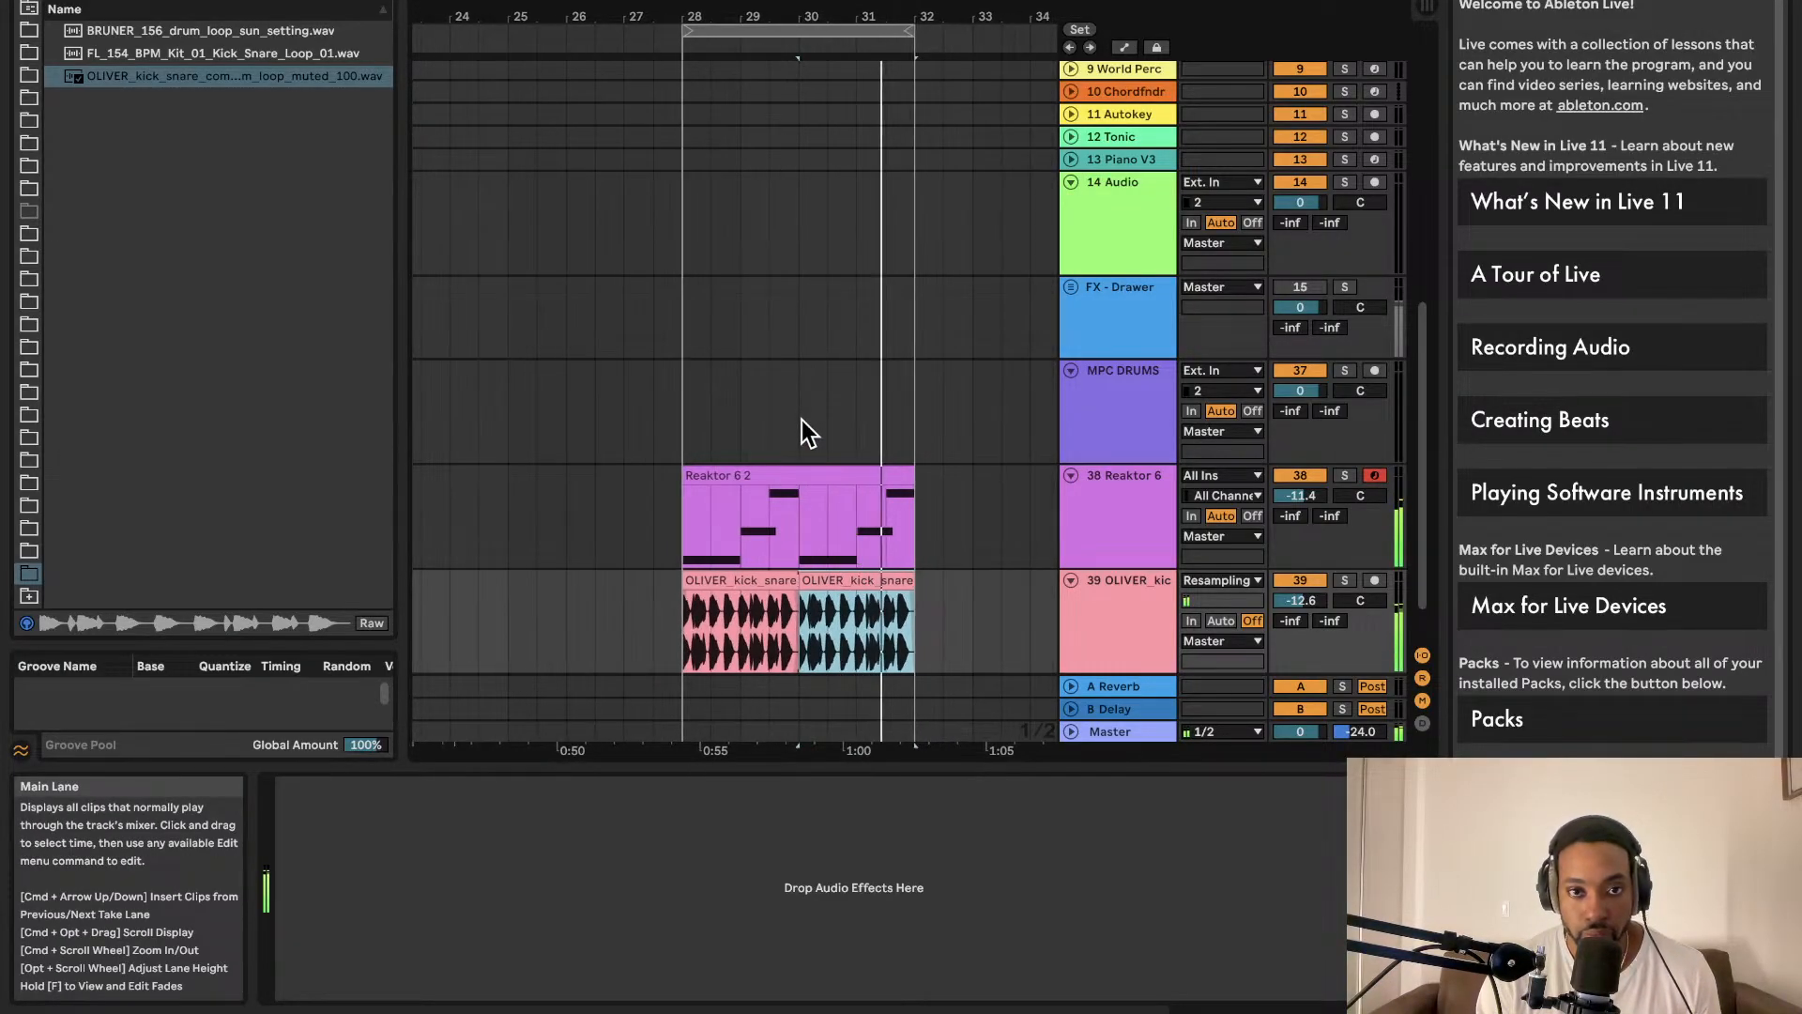
scroll(775, 394, up, 2)
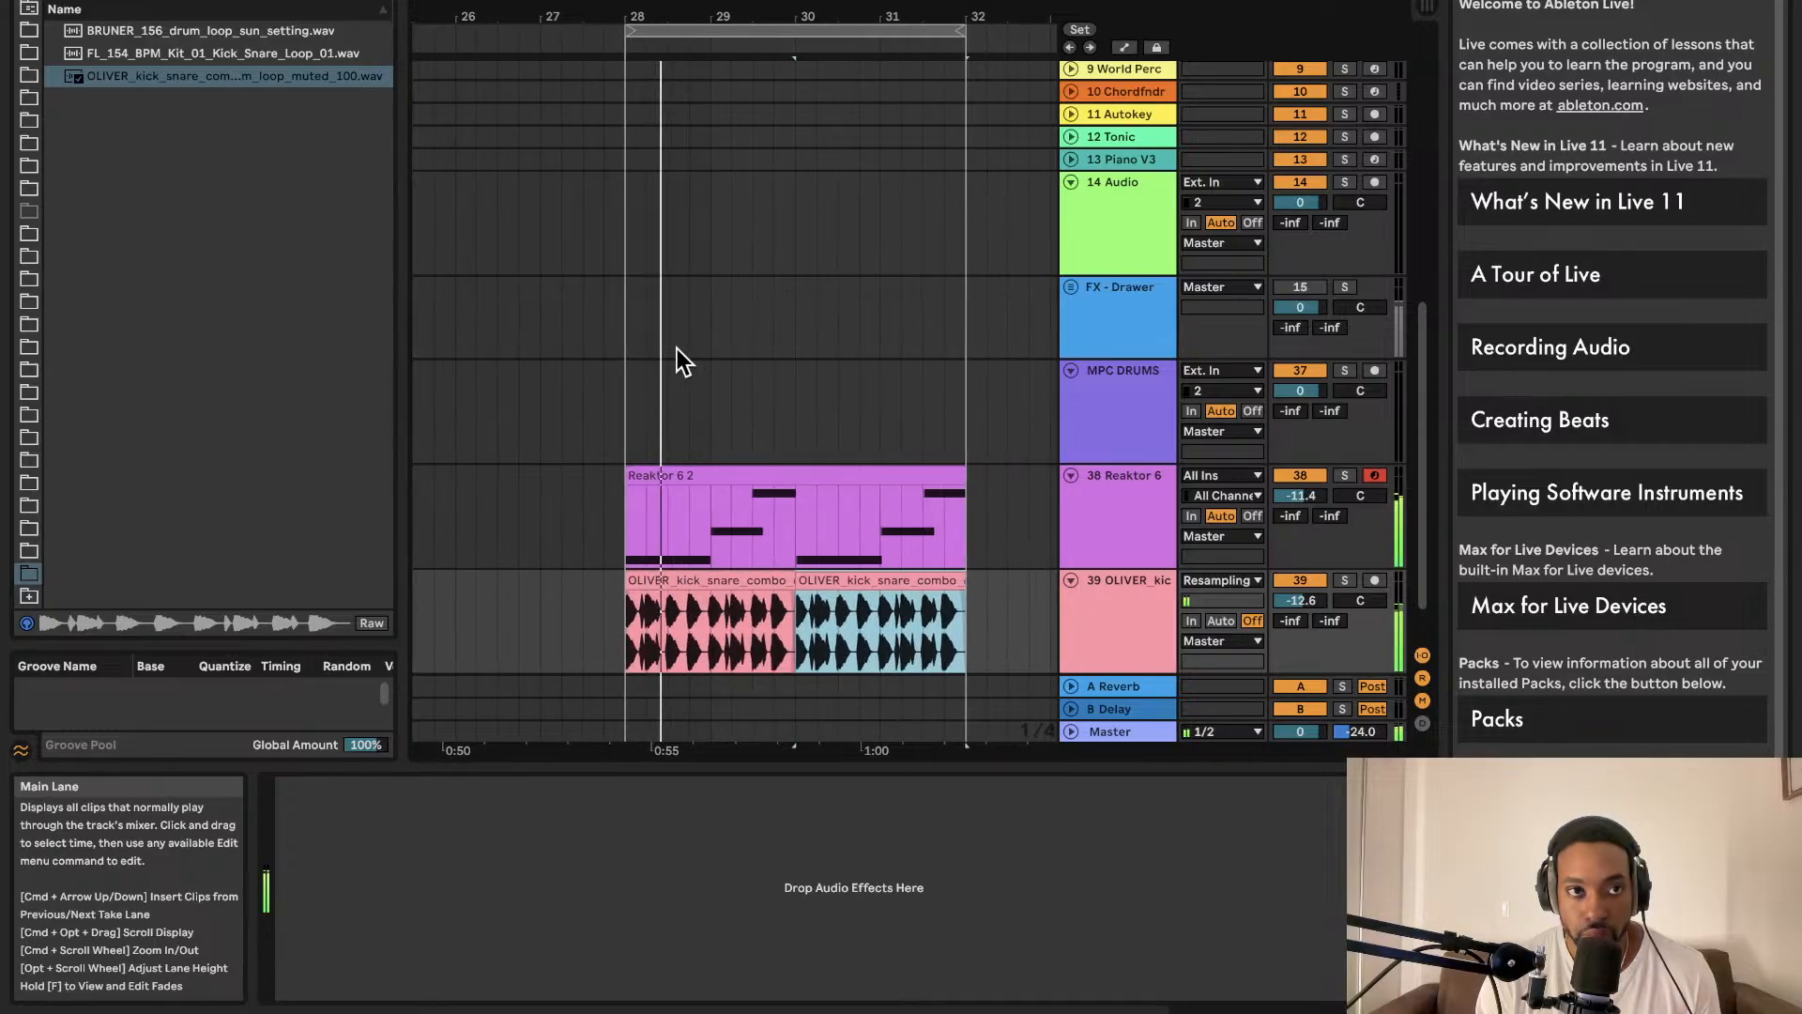
scroll(34, 122, up, 3)
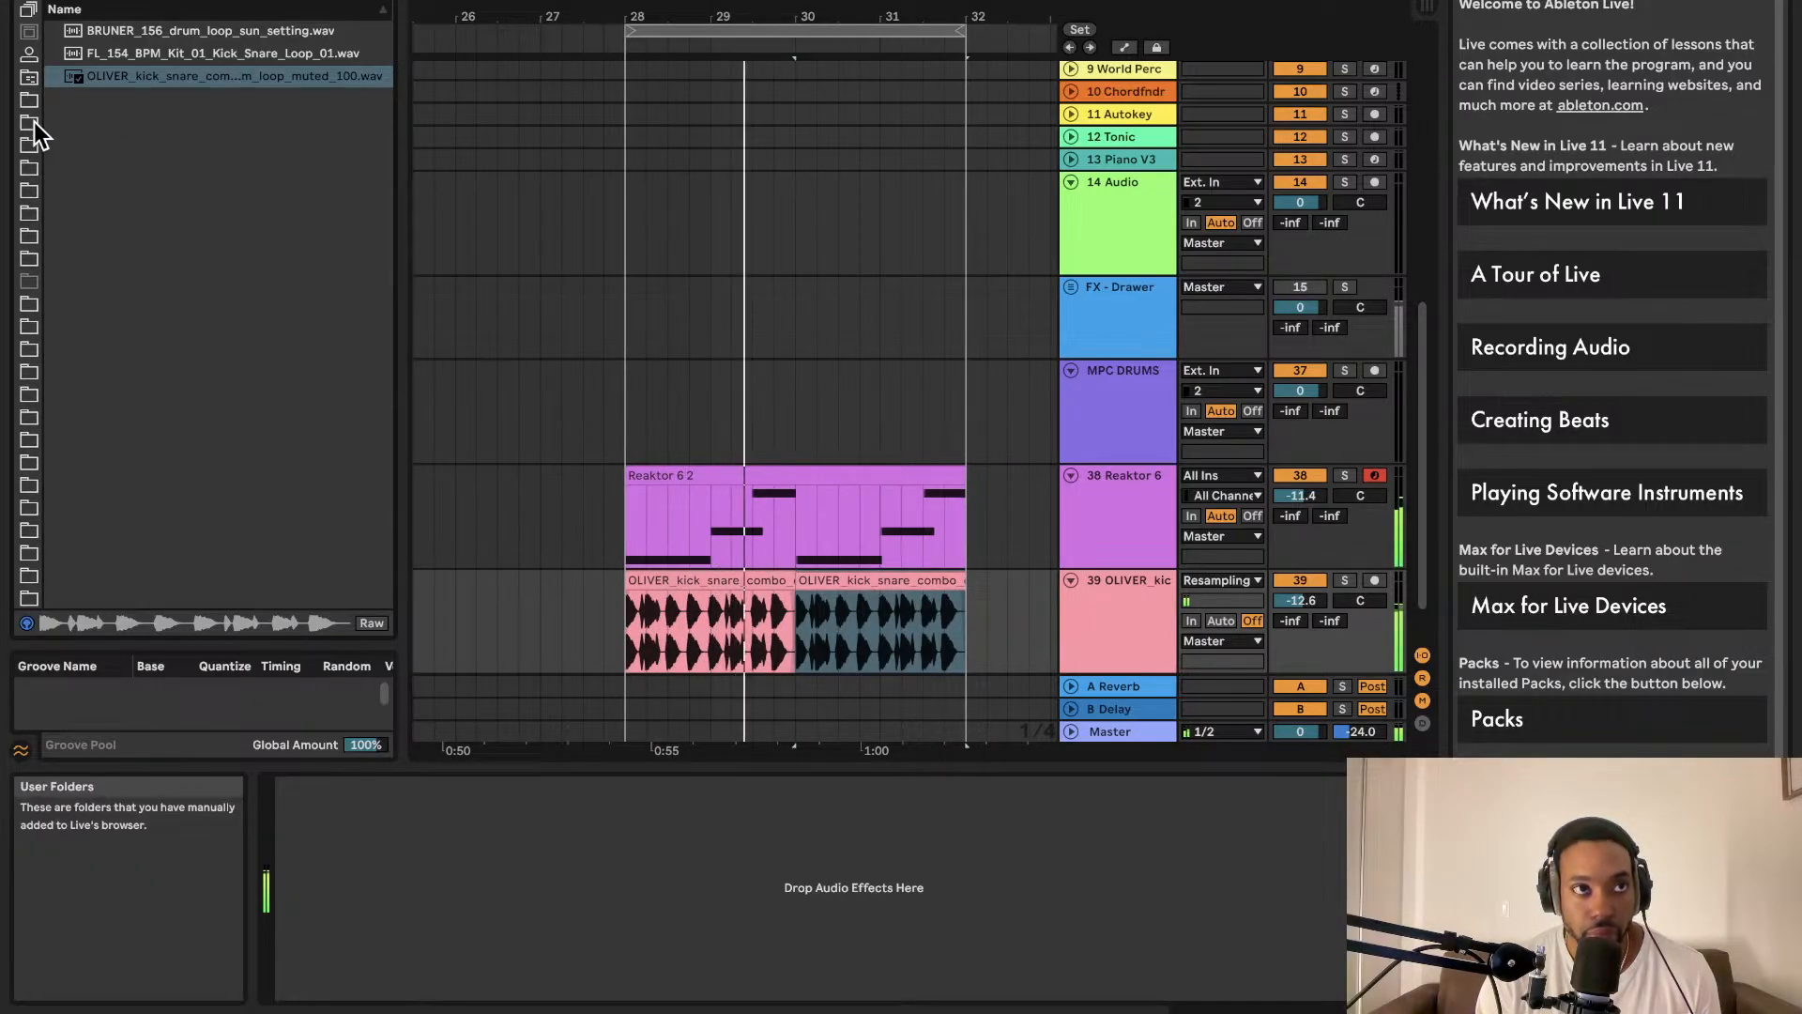
scroll(26, 120, up, 5)
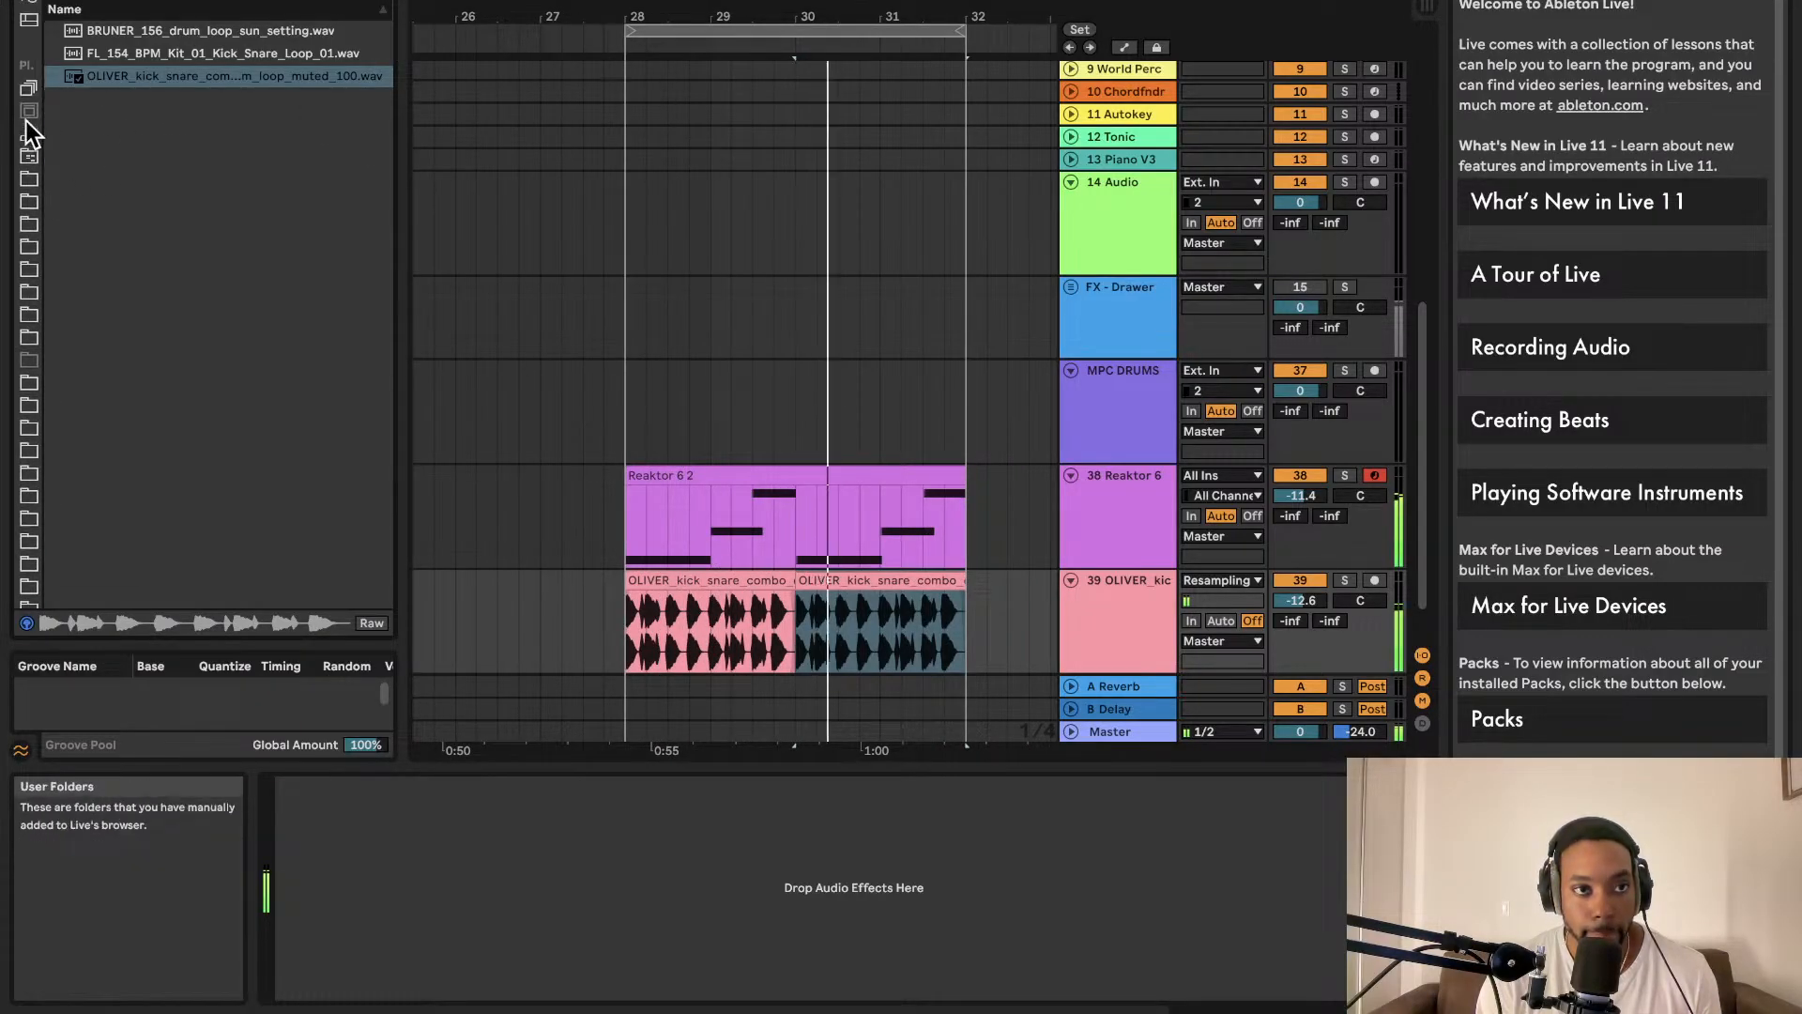
click(28, 199)
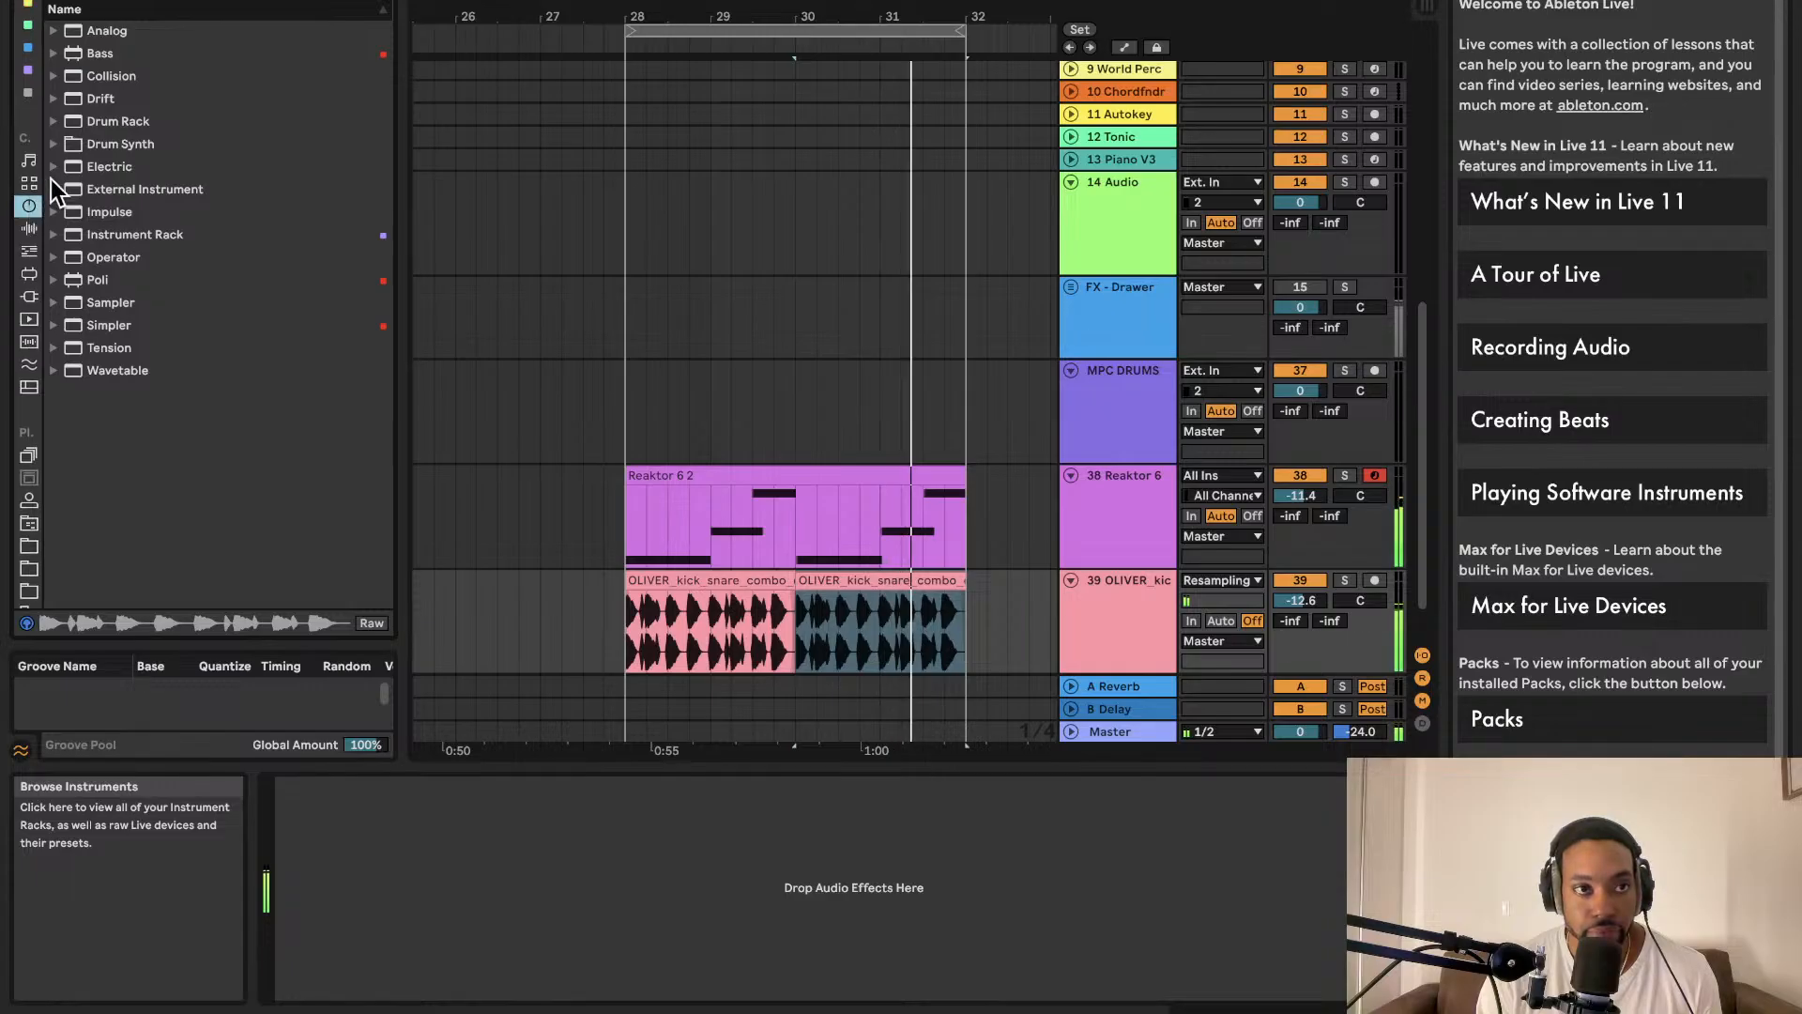
scroll(33, 364, down, 5)
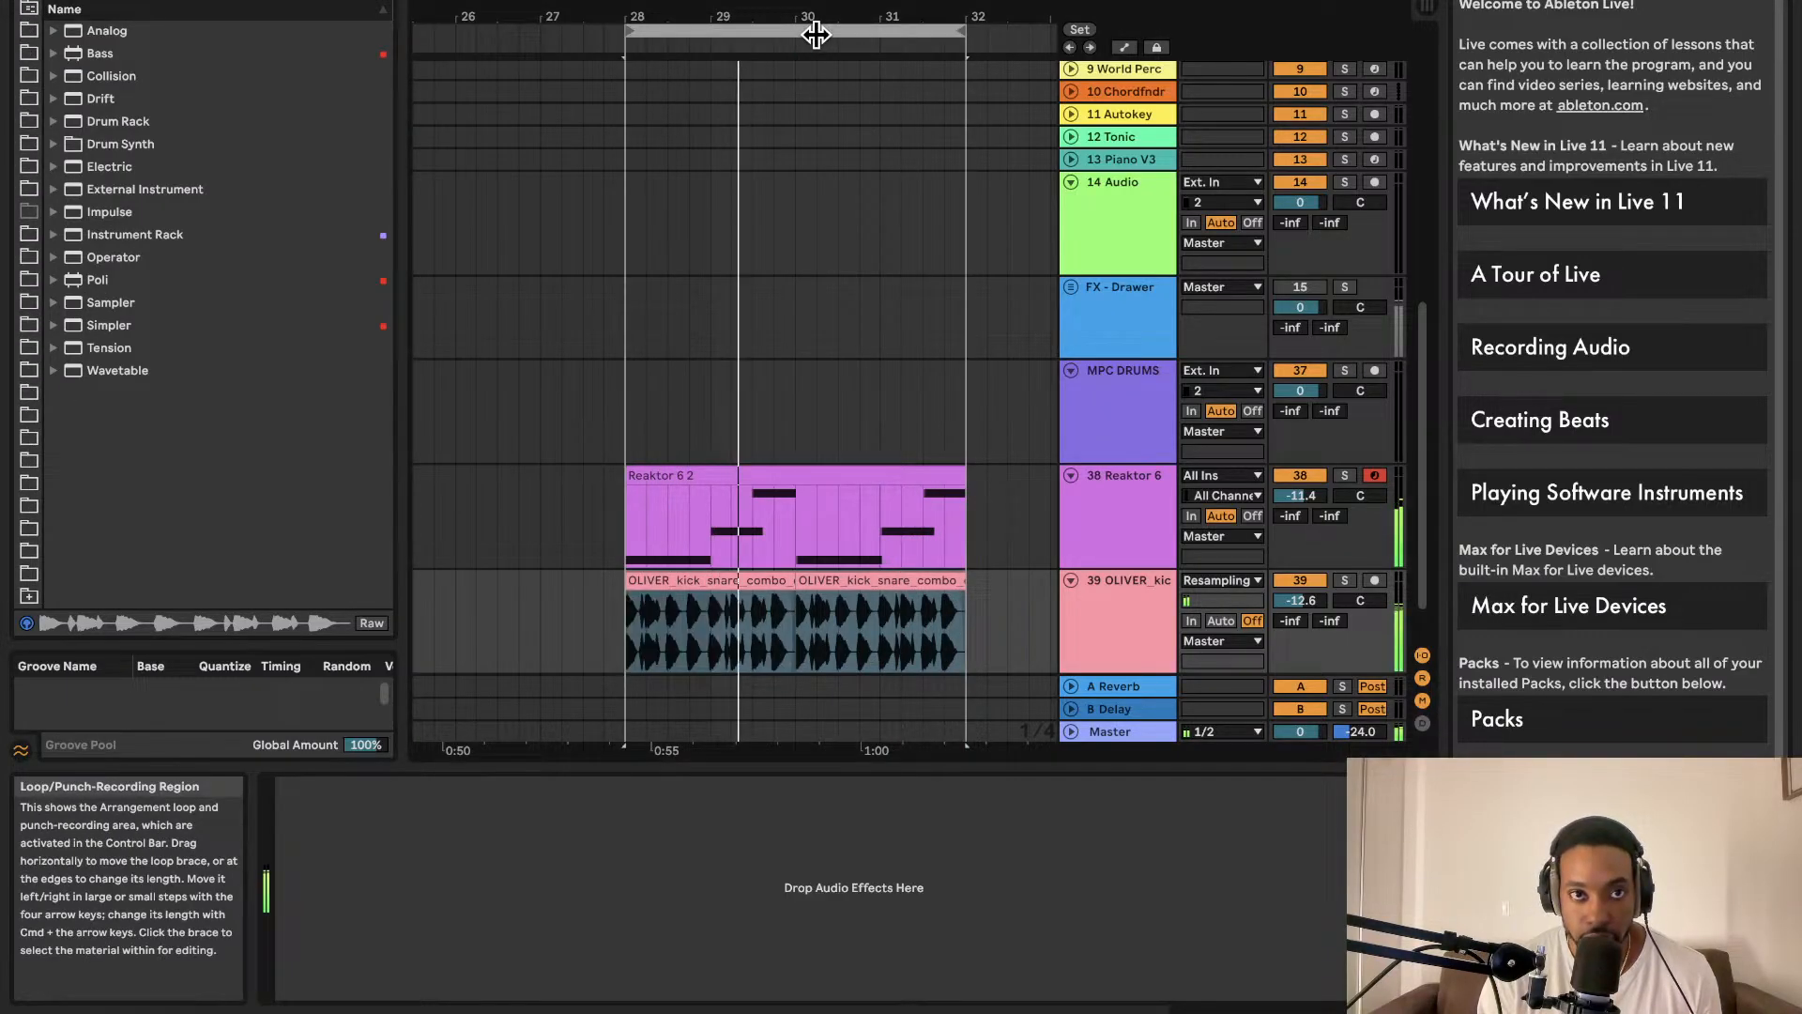
click(816, 34)
key(super+d)
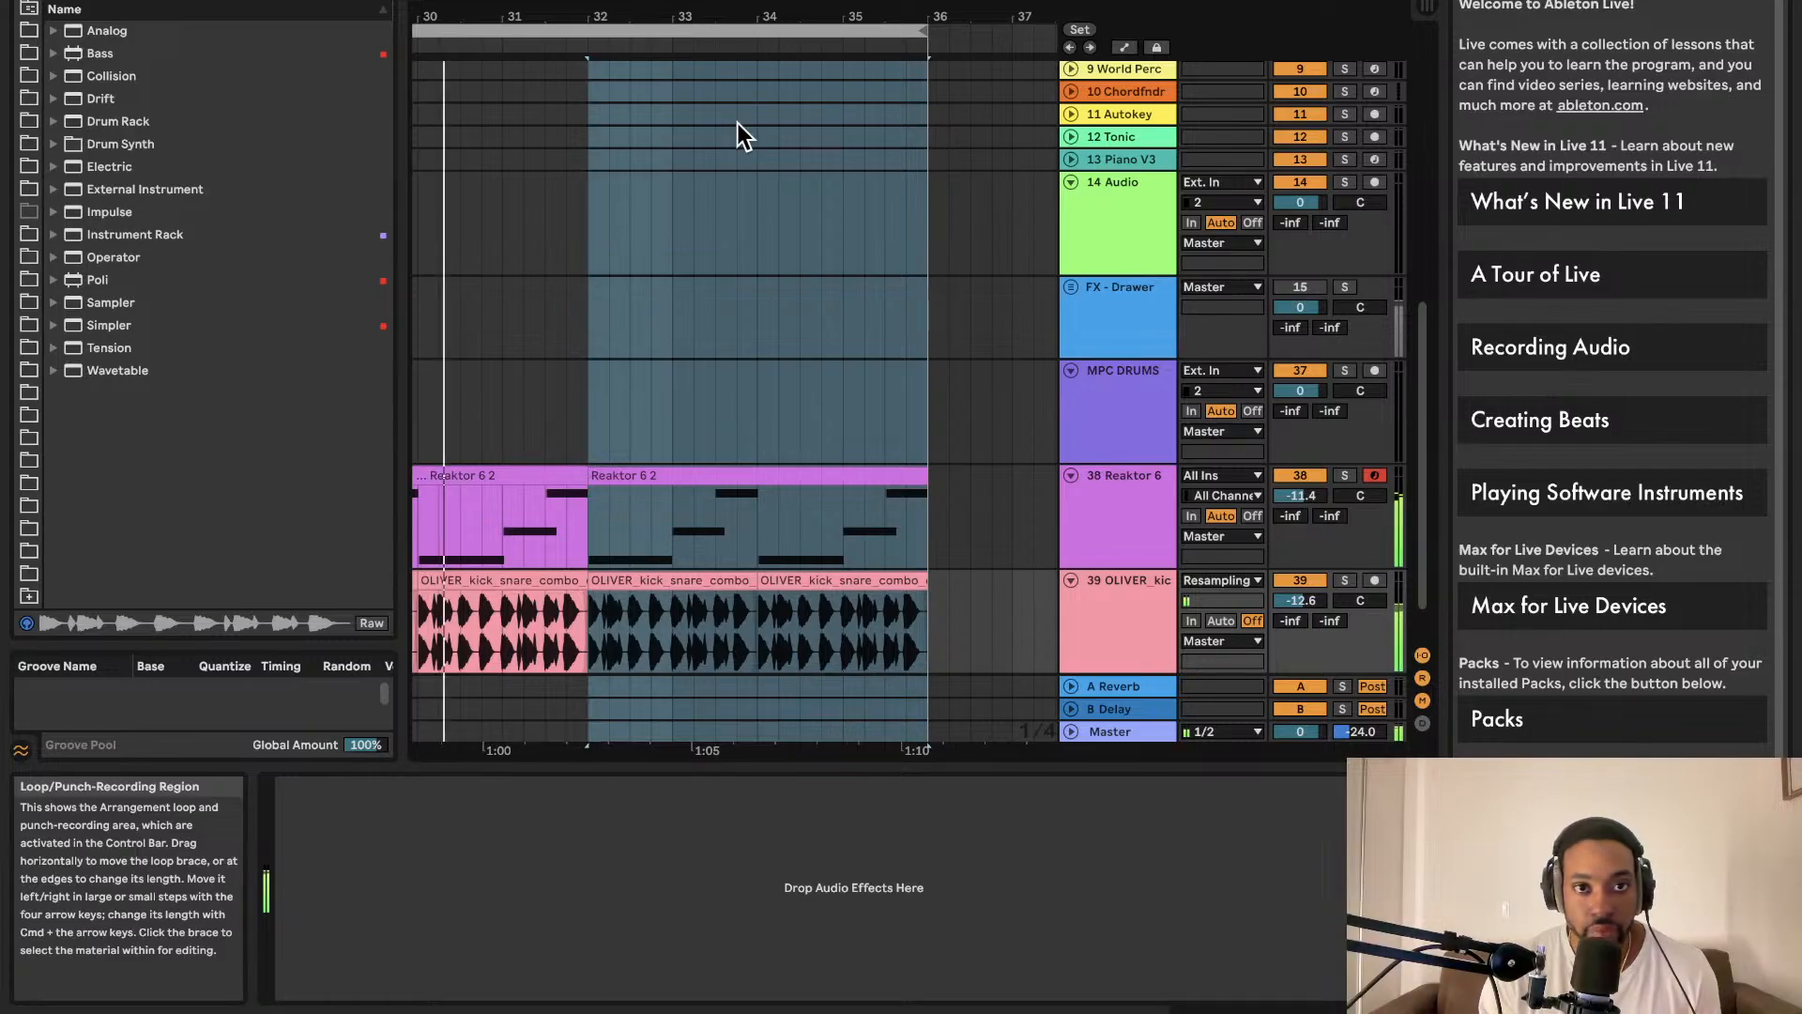
scroll(738, 124, down, 2)
scroll(629, 297, down, 2)
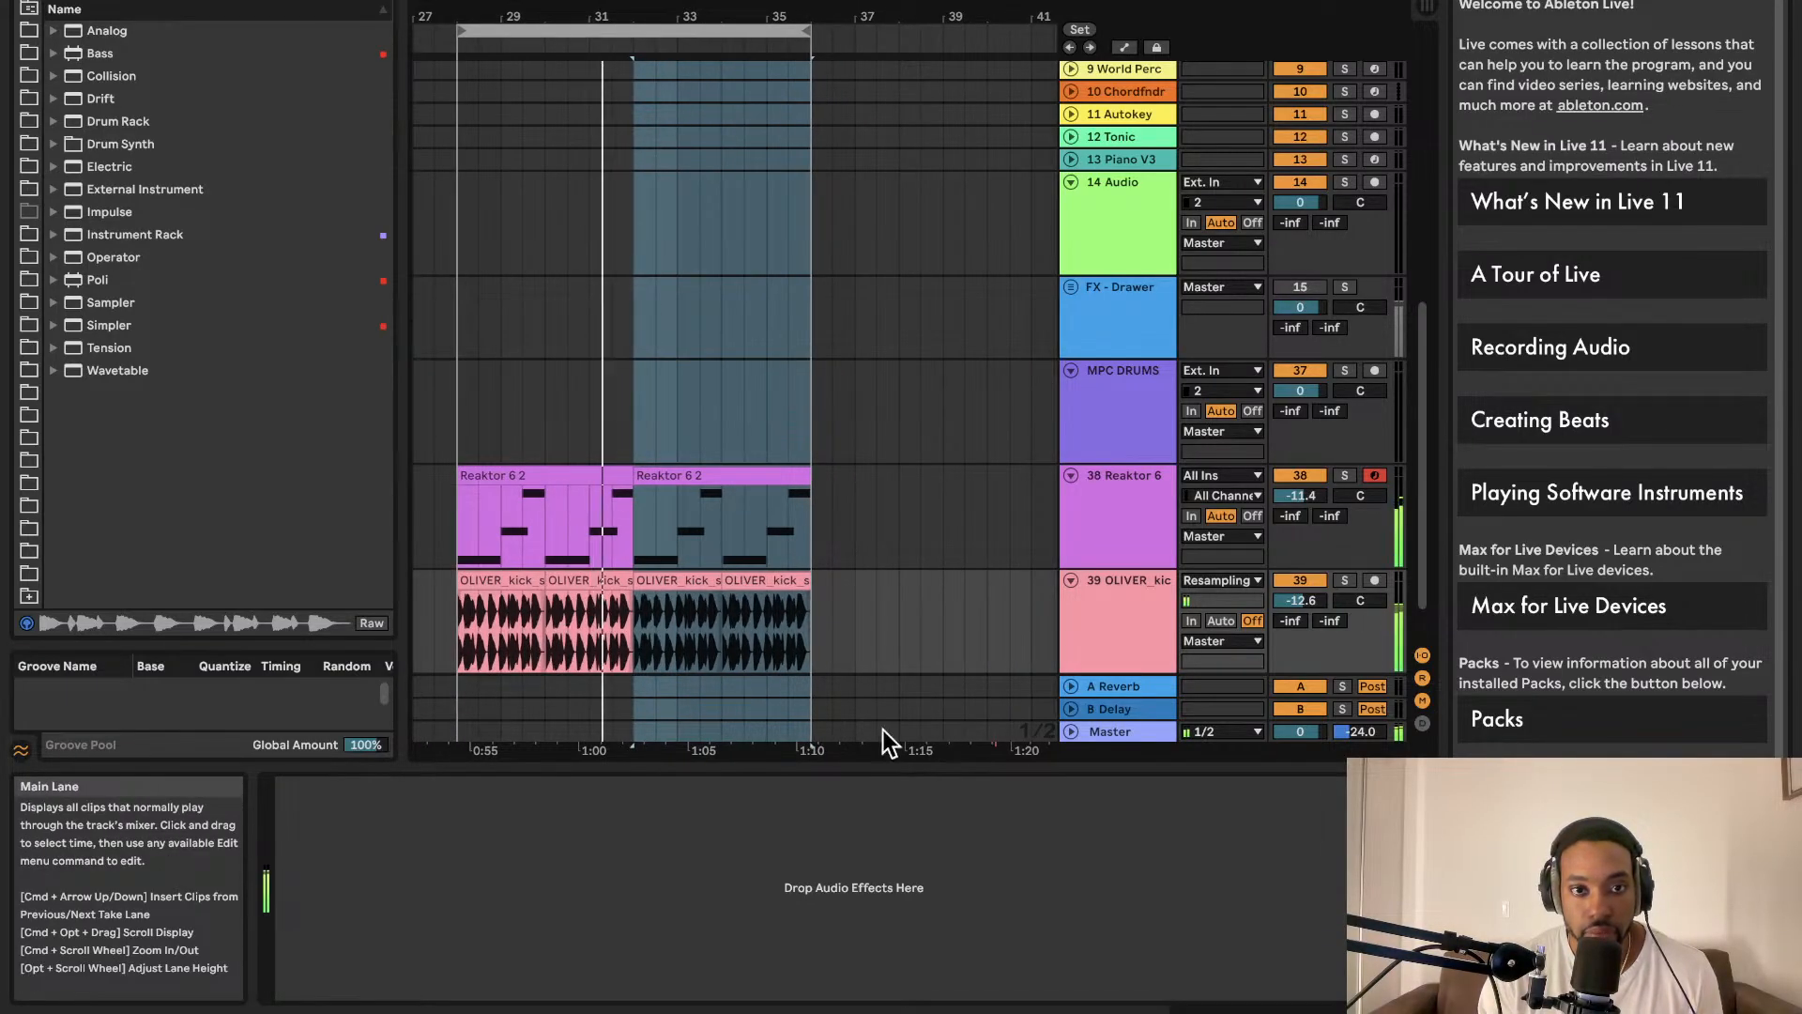
Step: Rename the drum-loop track to 'kick'
right_click(1128, 591)
click(1126, 590)
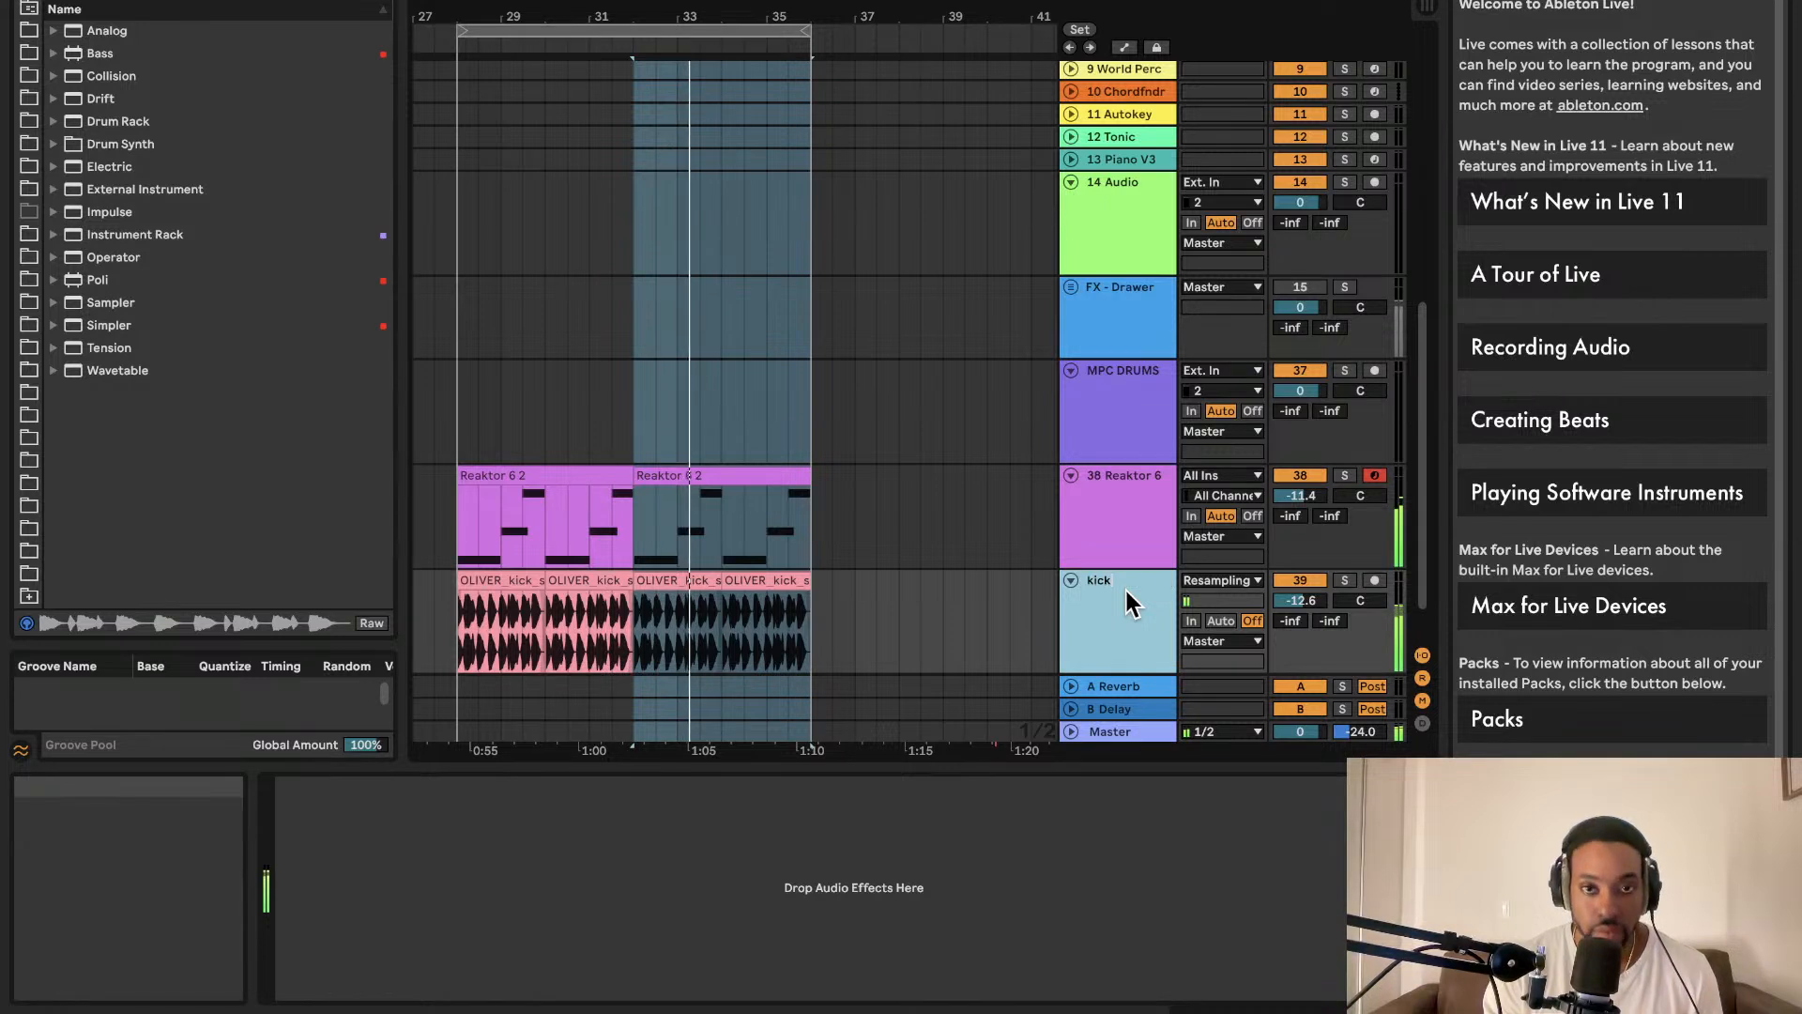
text(kick)
click(997, 628)
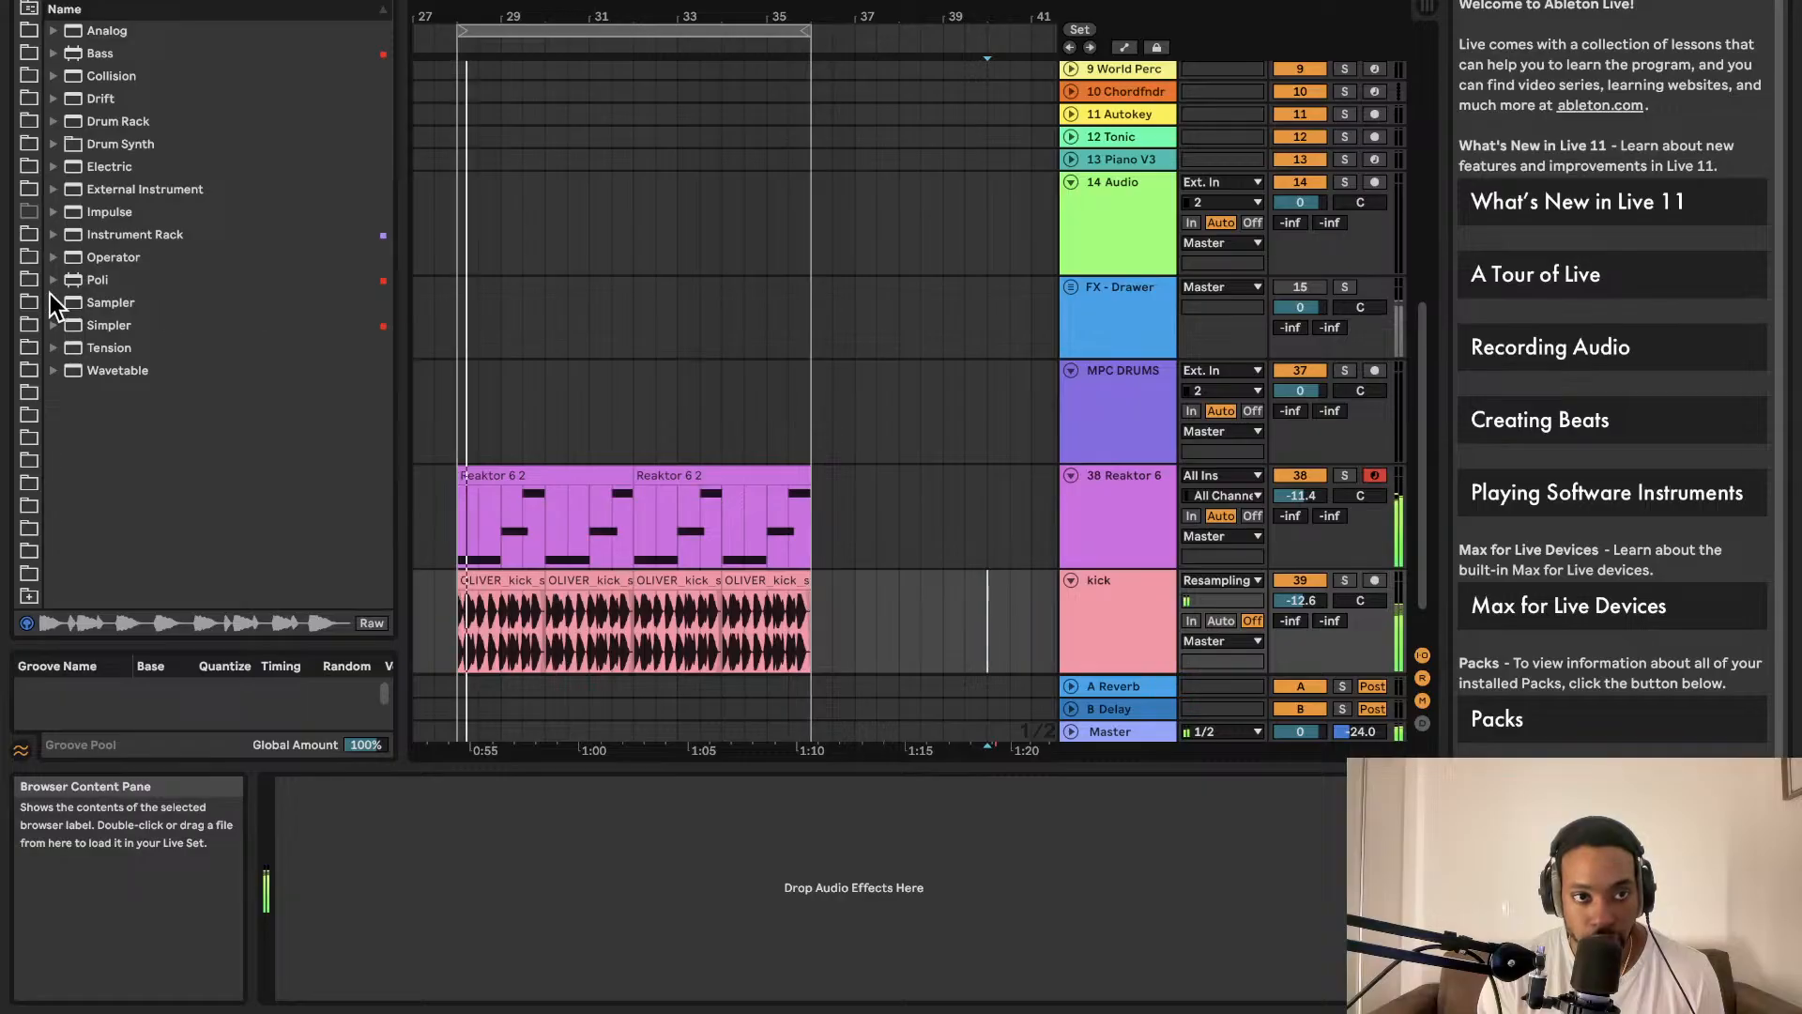
Step: Shift the loop region several bars later and add locator 1 at its start
click(605, 30)
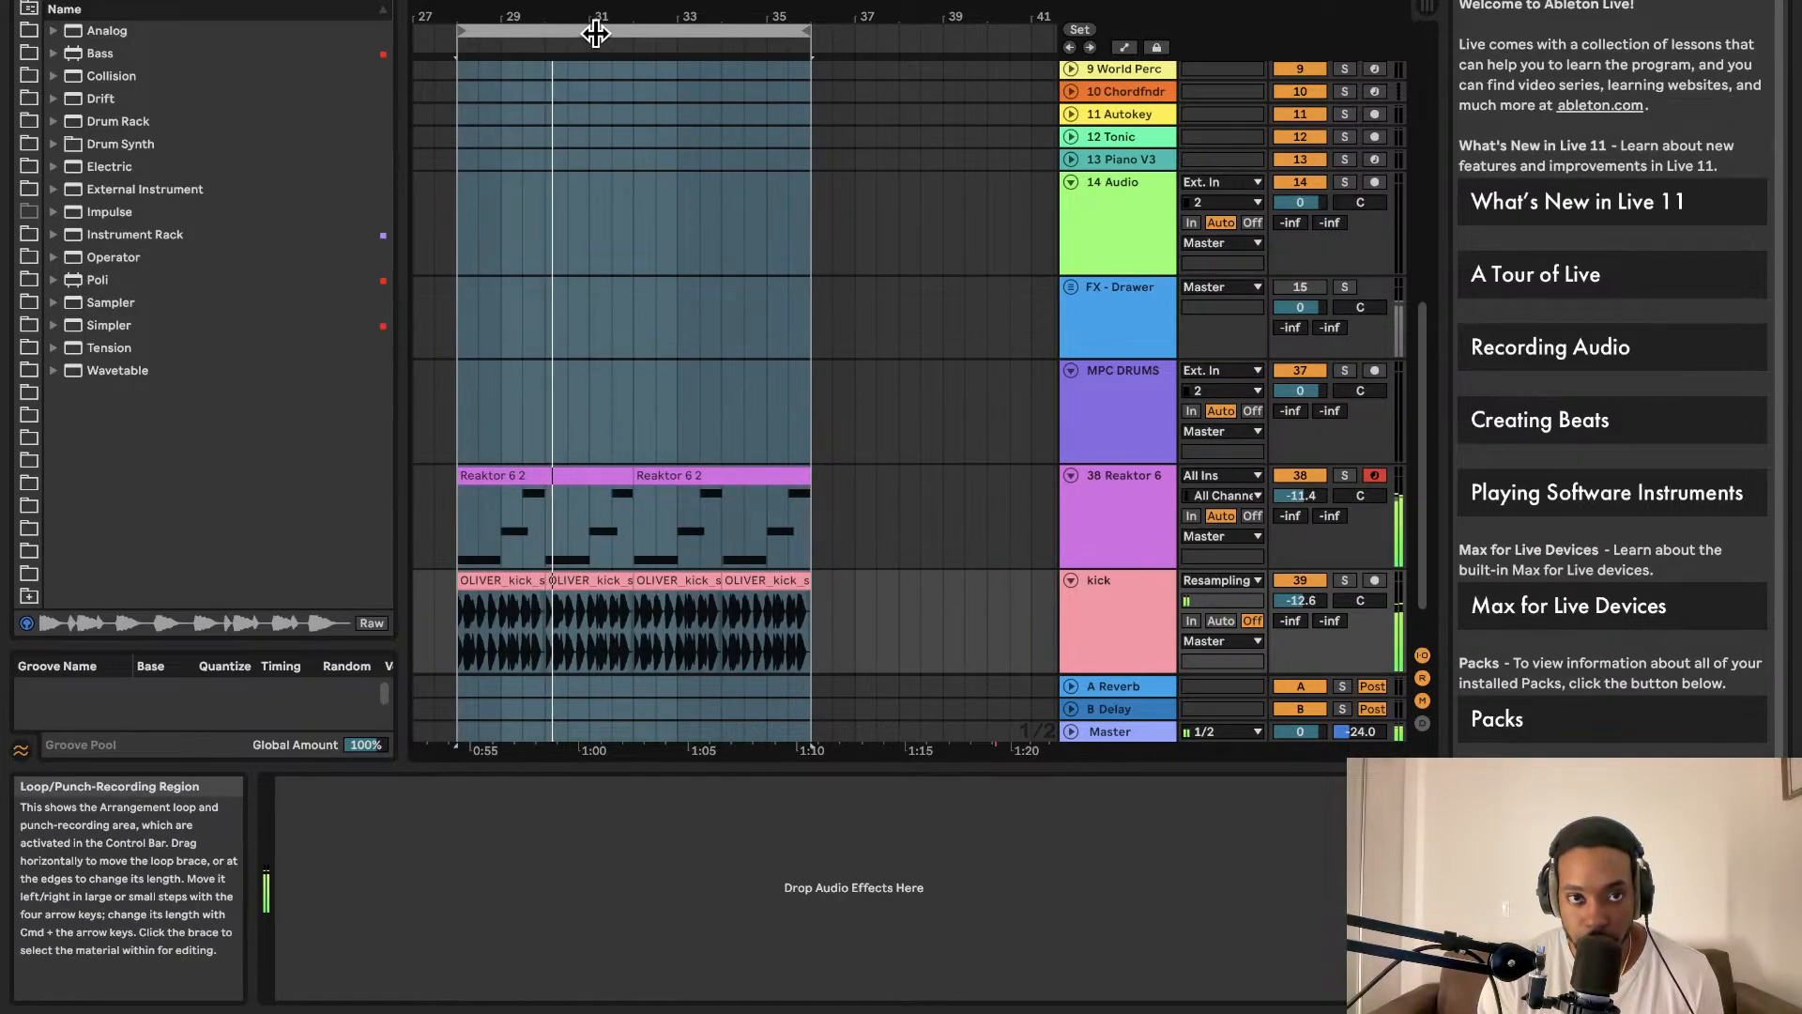
drag(595, 33, 600, 33)
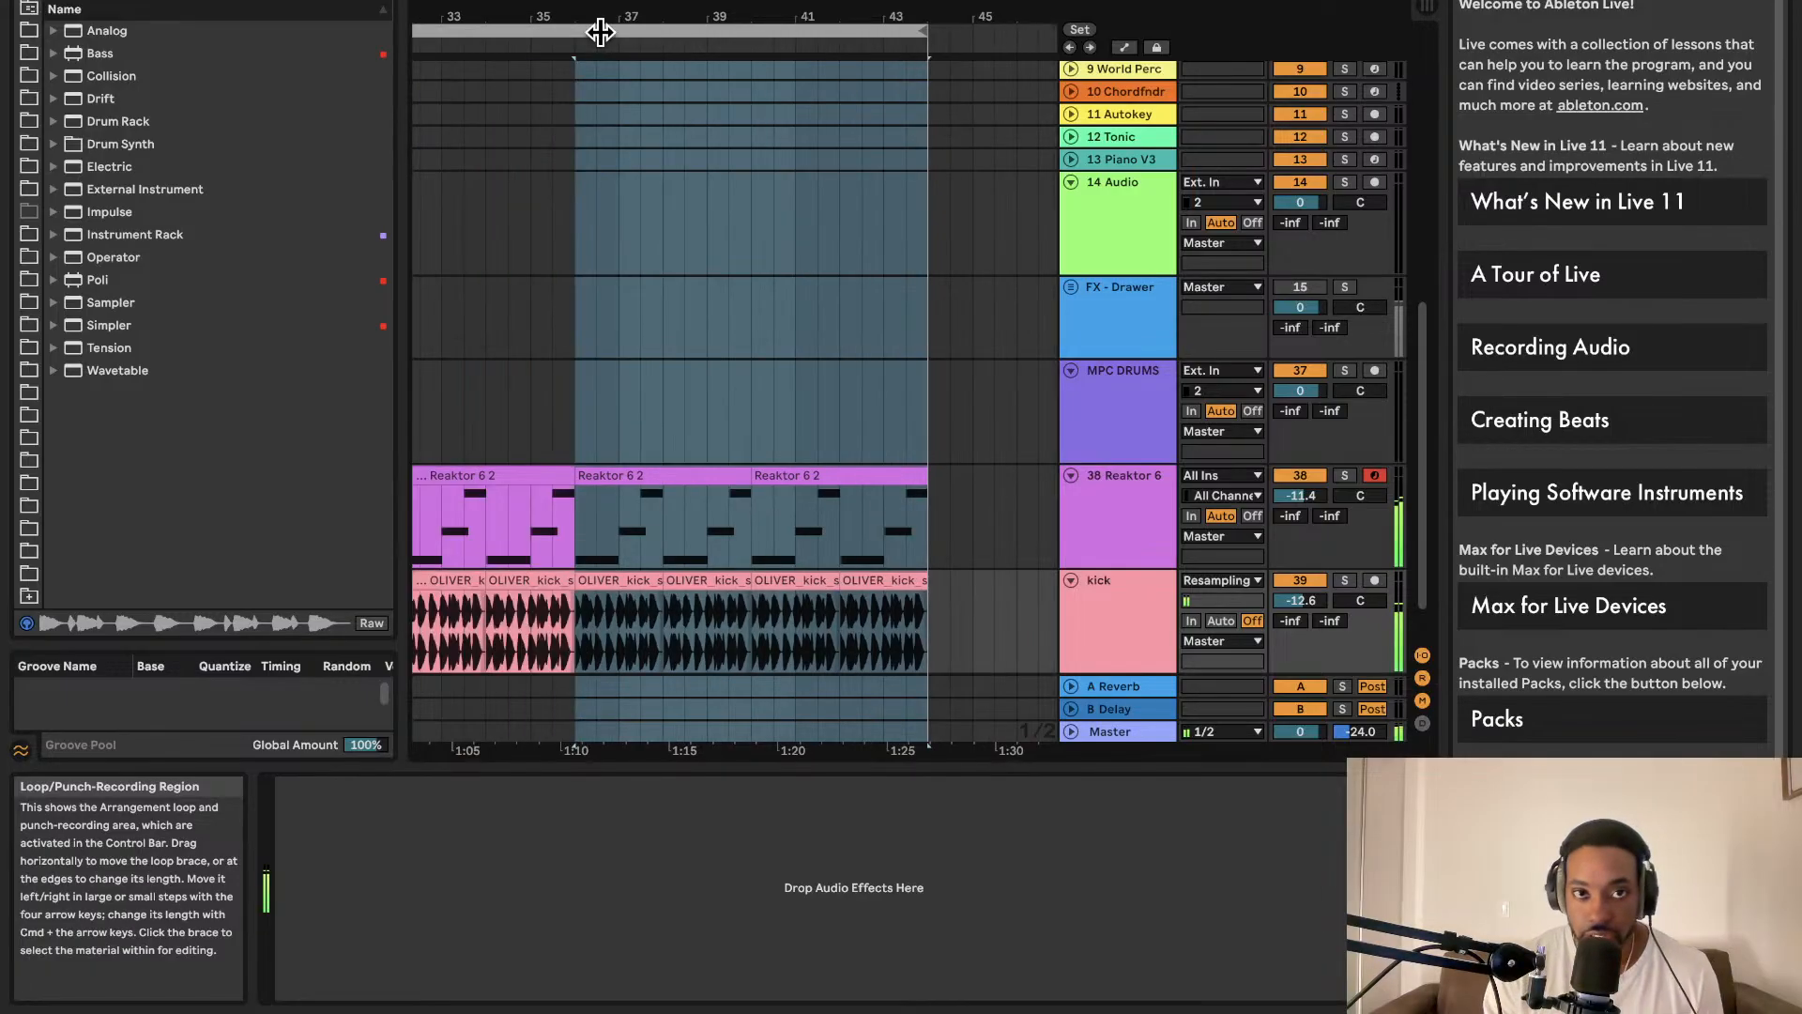
right_click(578, 43)
click(608, 100)
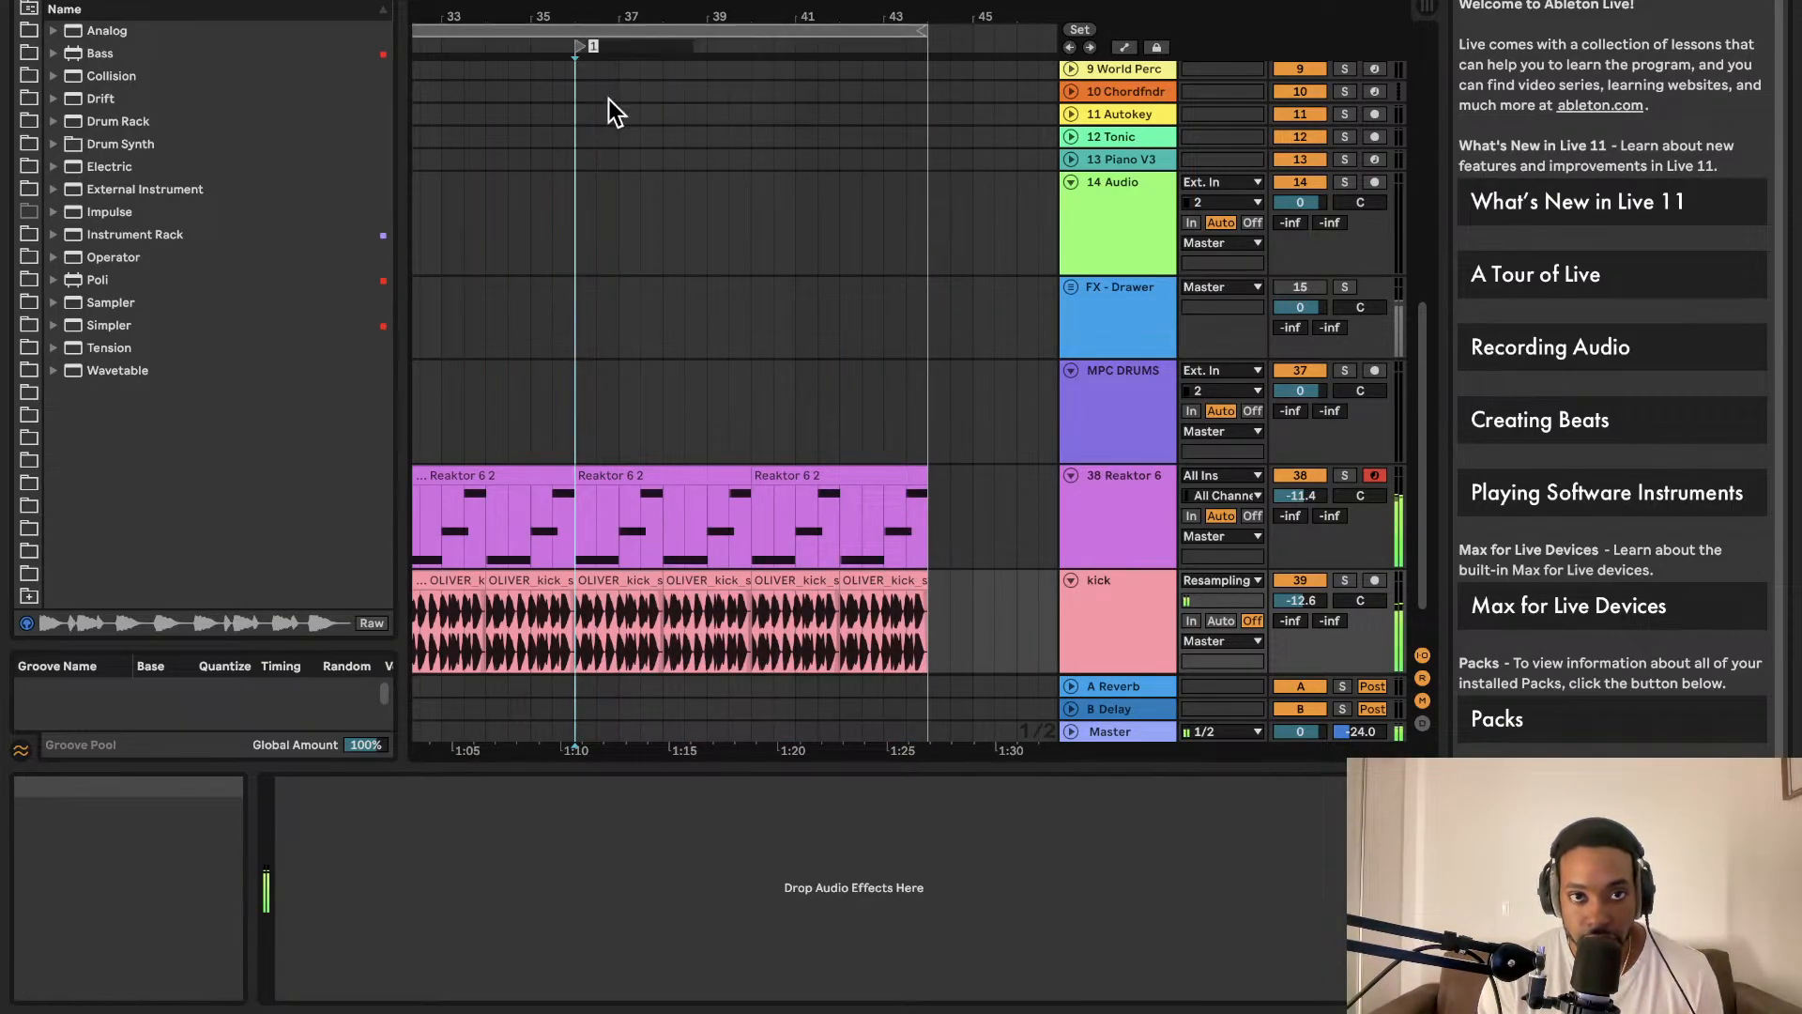
scroll(630, 97, down, 5)
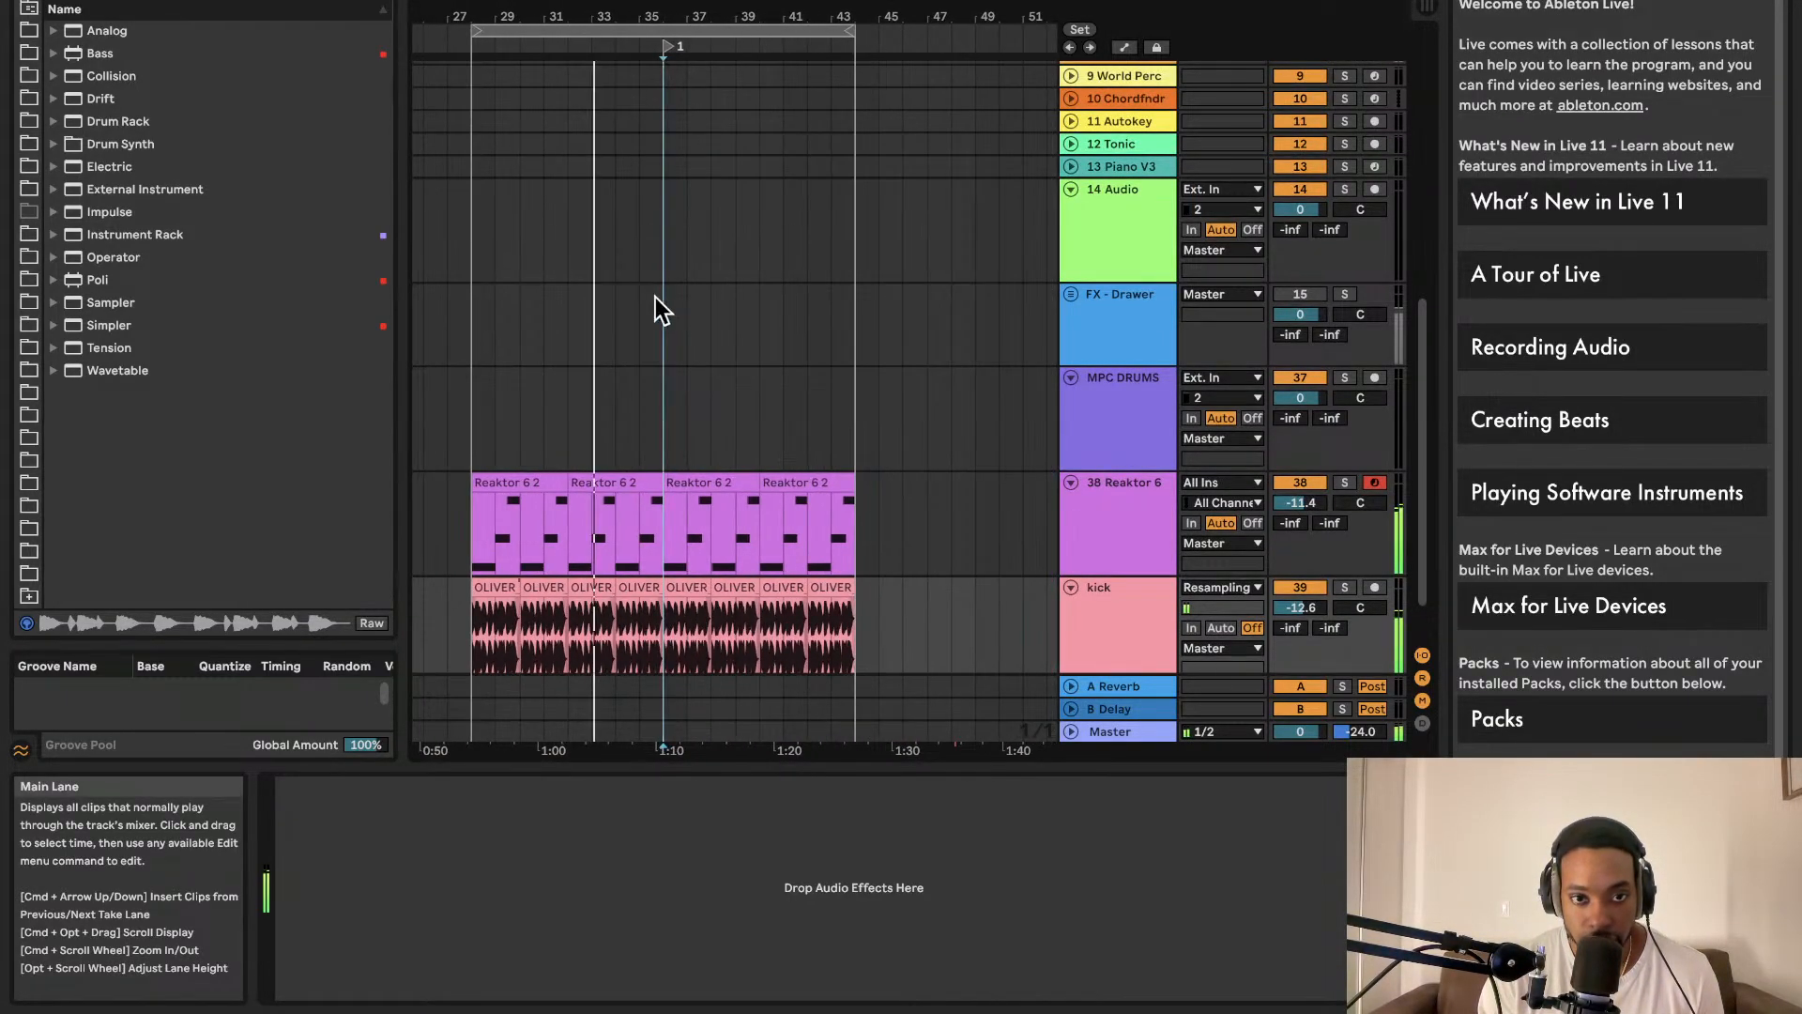
Step: List the user drum-loop folder's WAV files and pick BRUNER_156_drum_loop_sun_setting.wav
scroll(591, 295, right, 2)
scroll(590, 295, down, 1)
scroll(497, 314, left, 5)
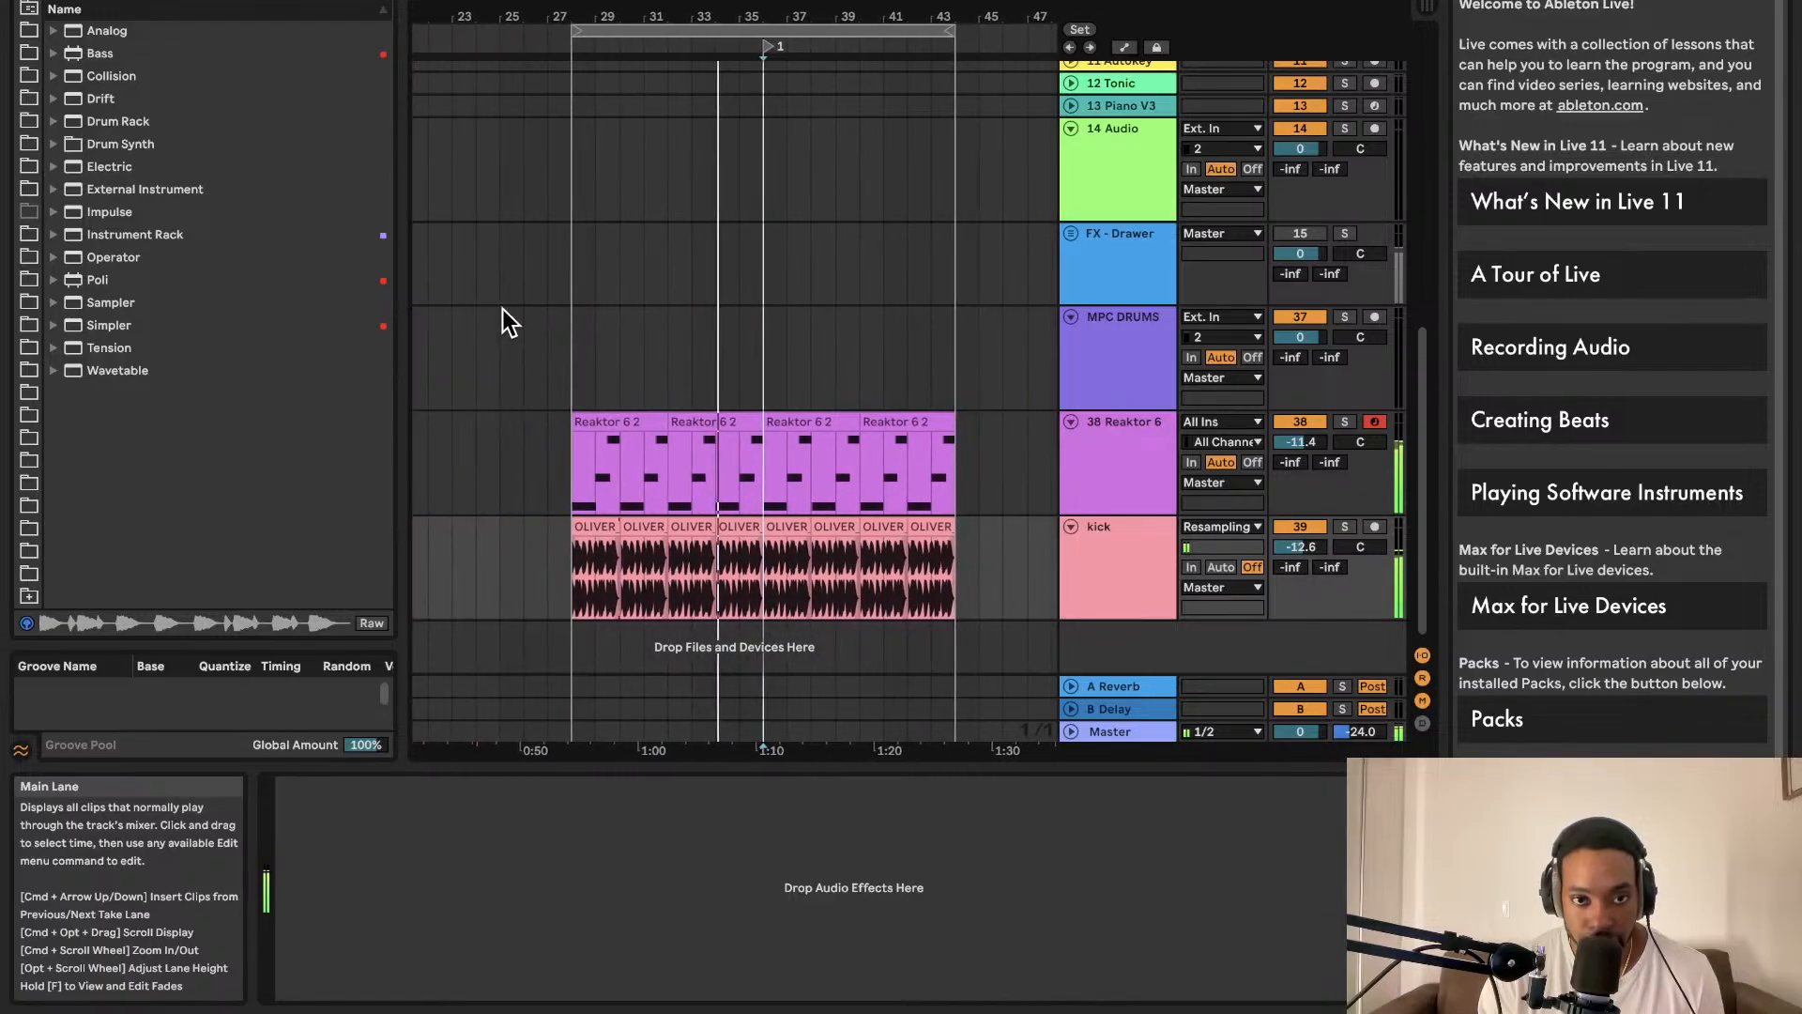
scroll(37, 261, up, 3)
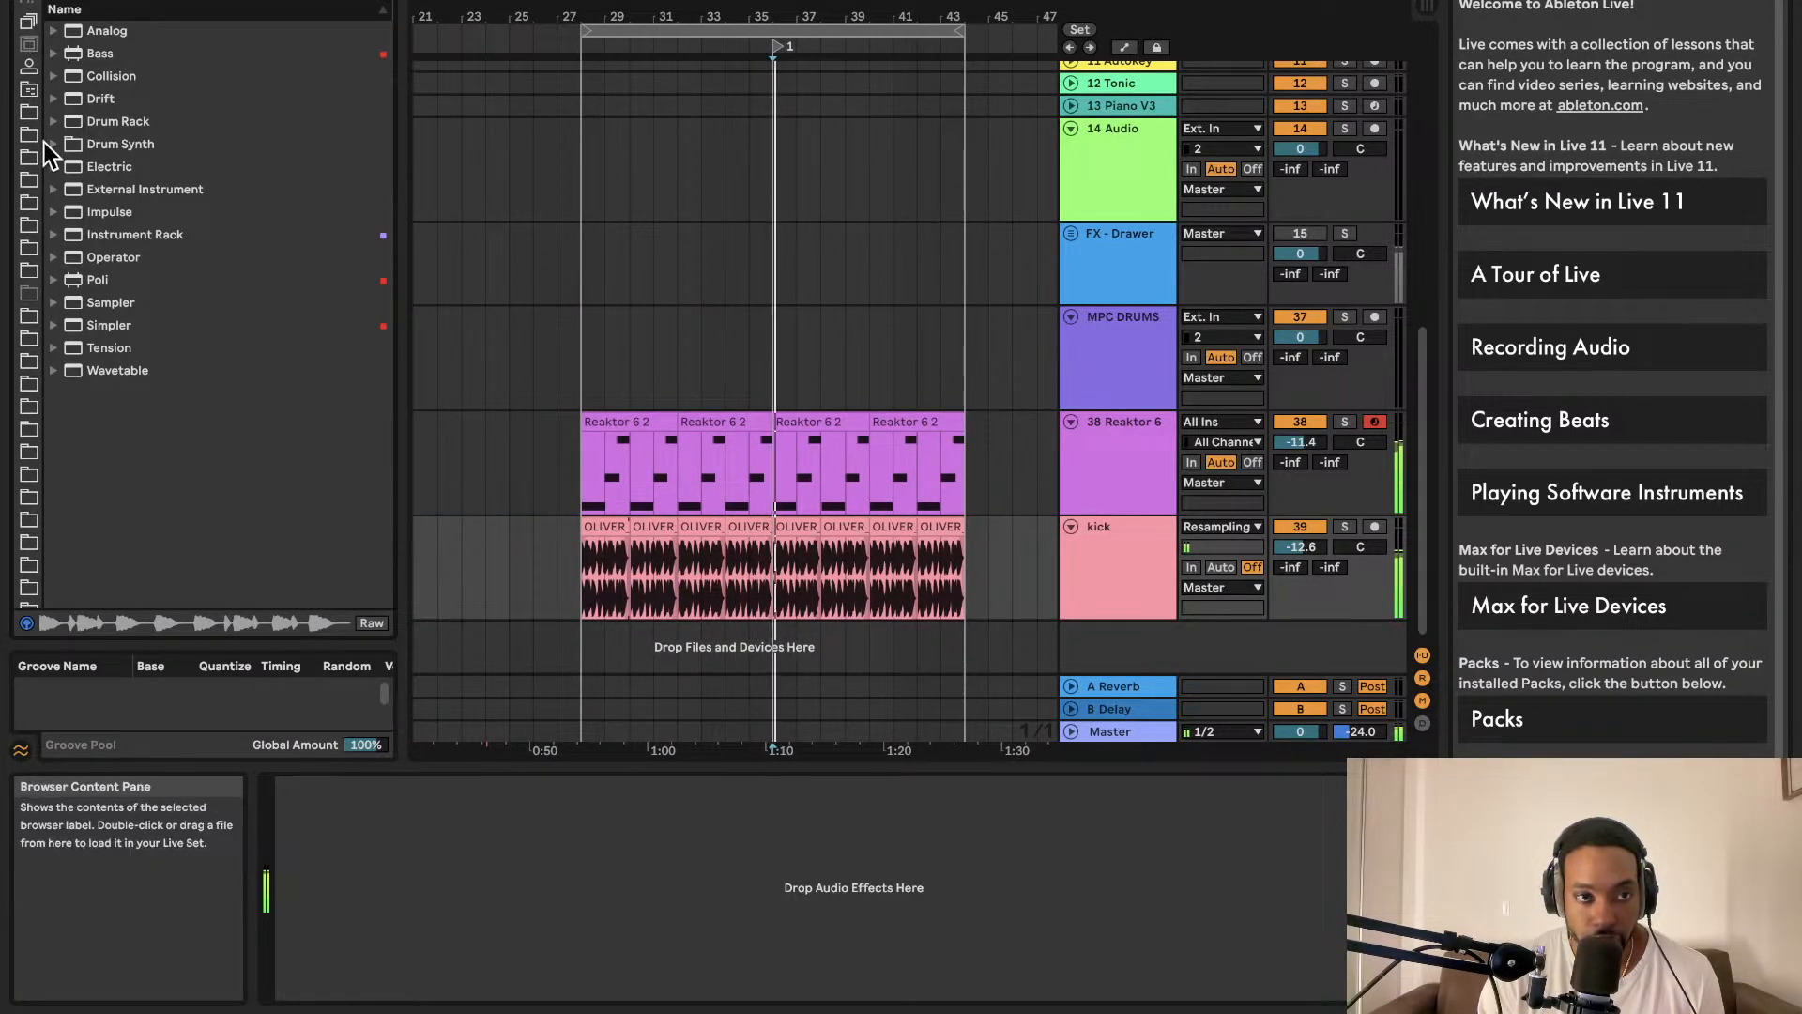
scroll(35, 188, down, 3)
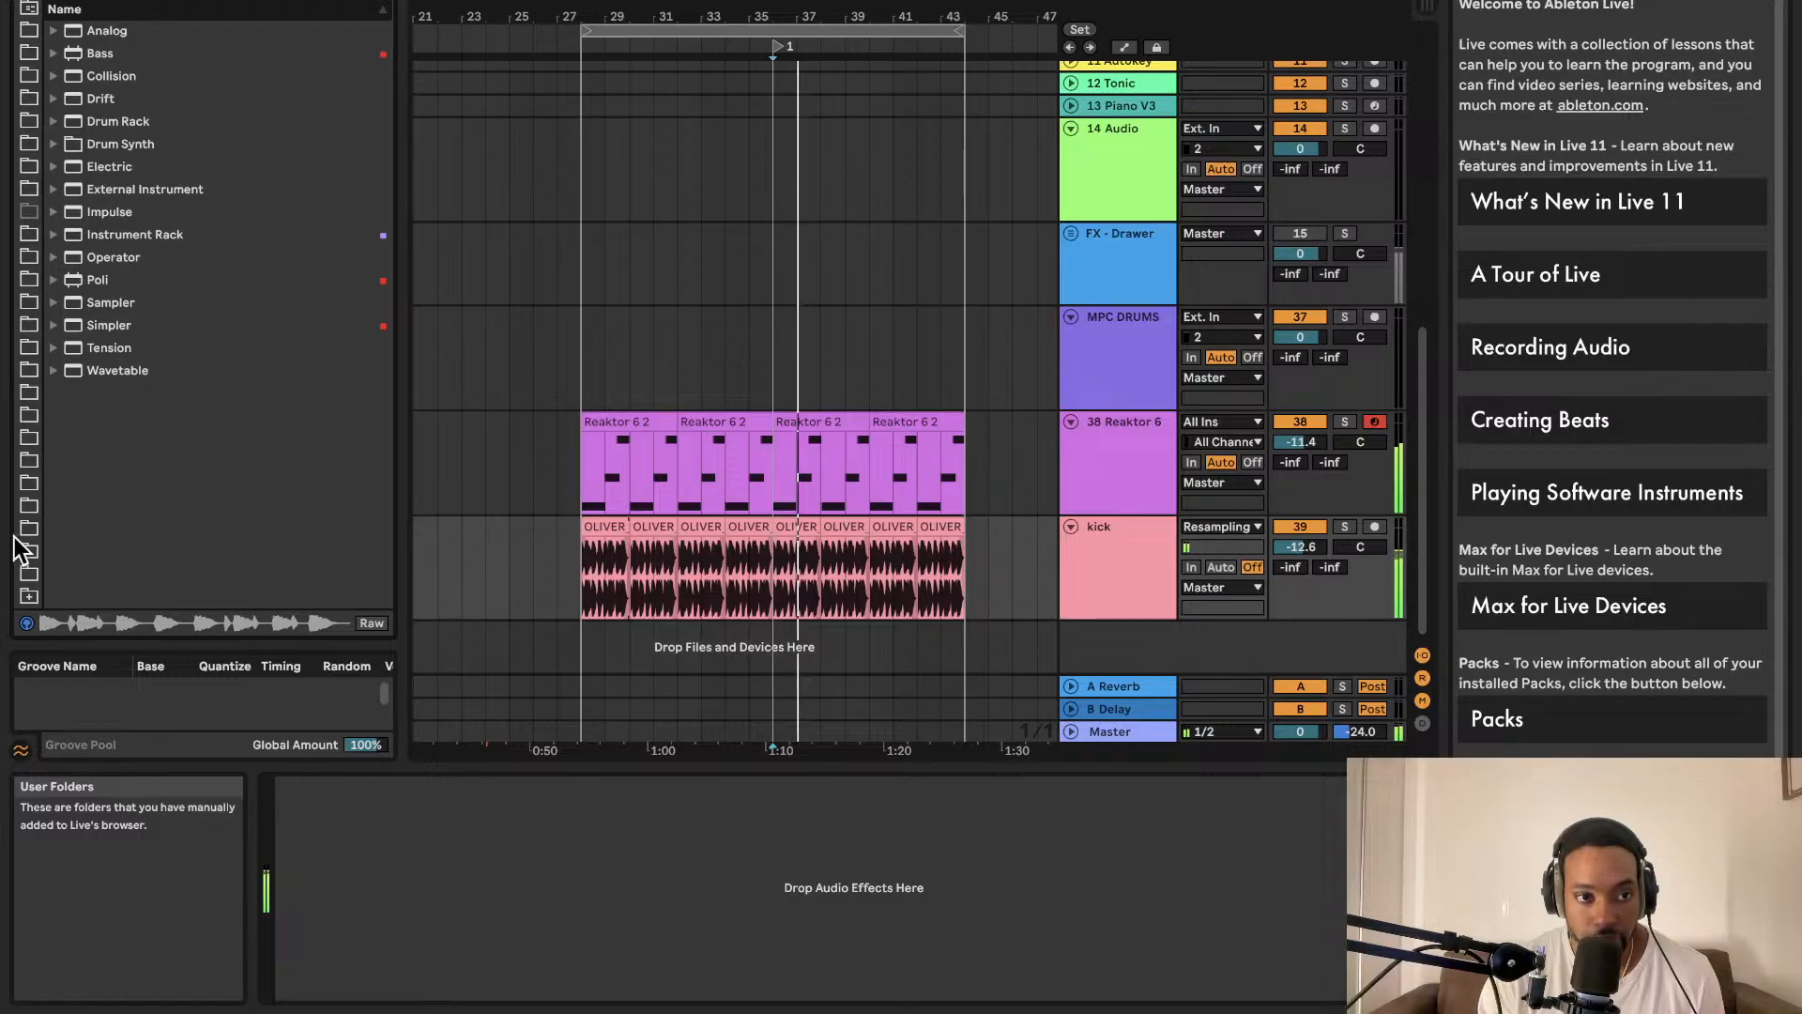
click(28, 573)
click(108, 35)
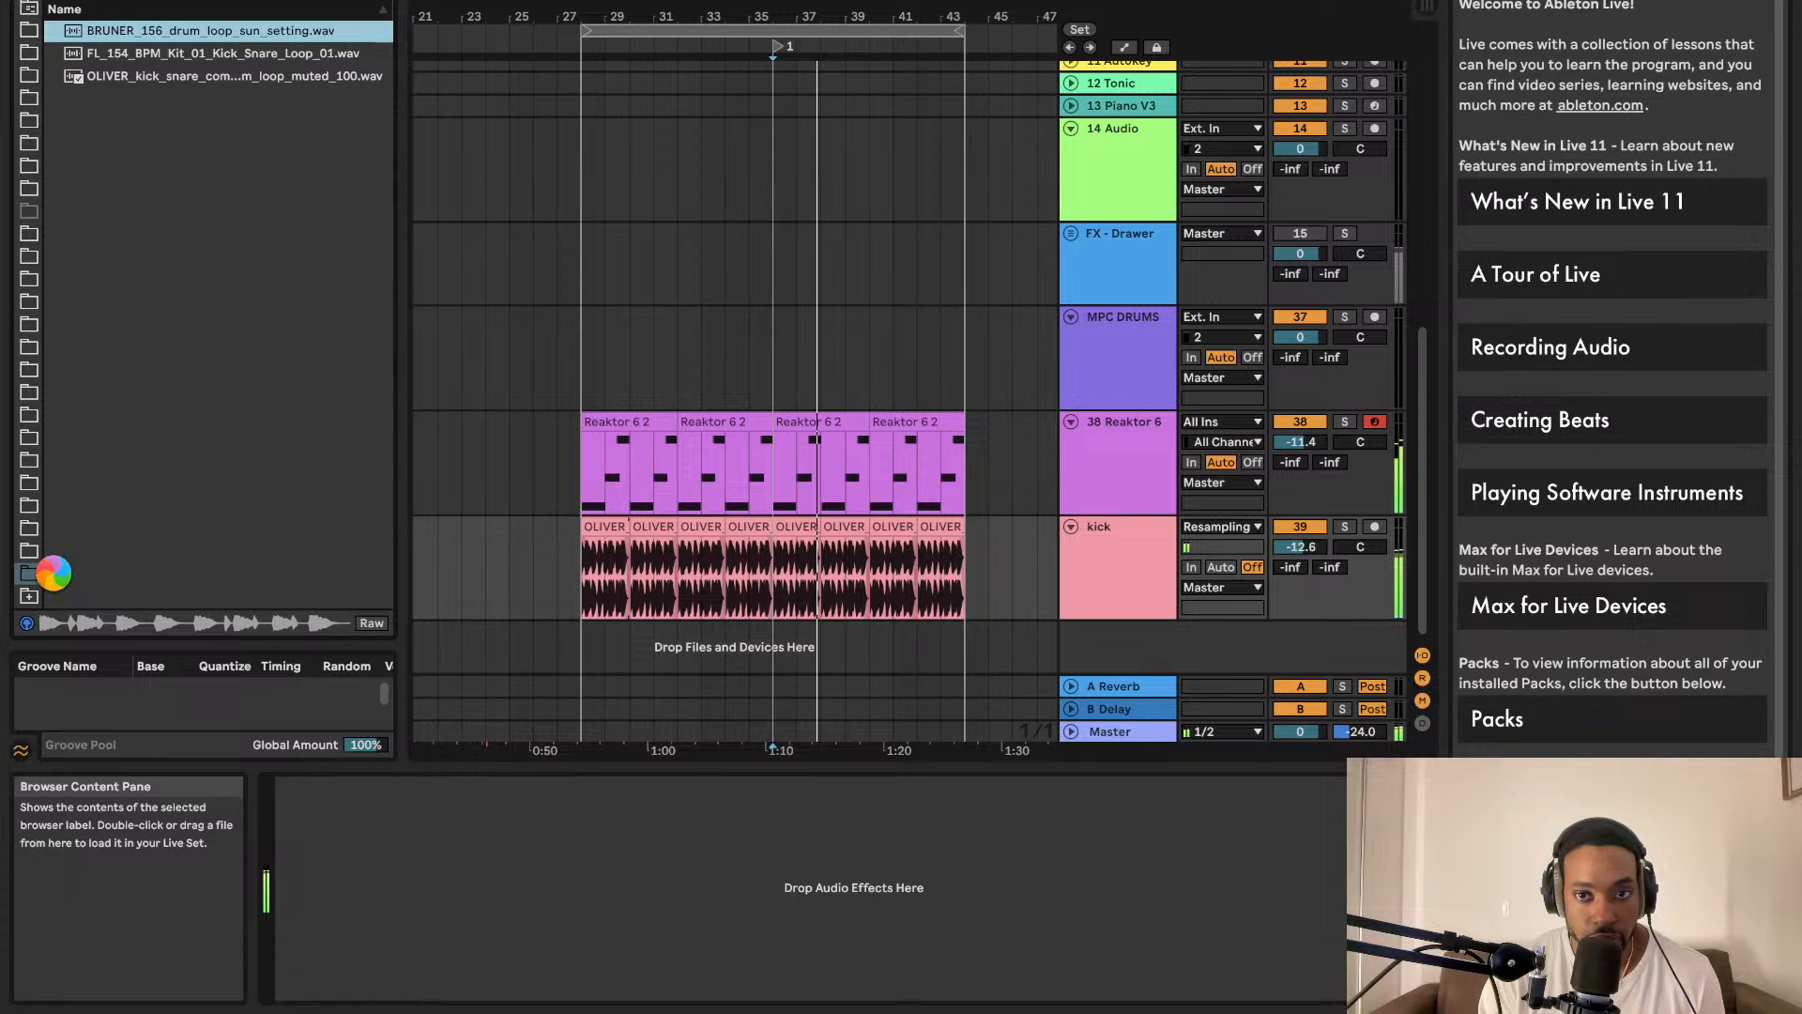
Step: Open and dismiss the Add Folder dialog three times without adding anything
click(29, 595)
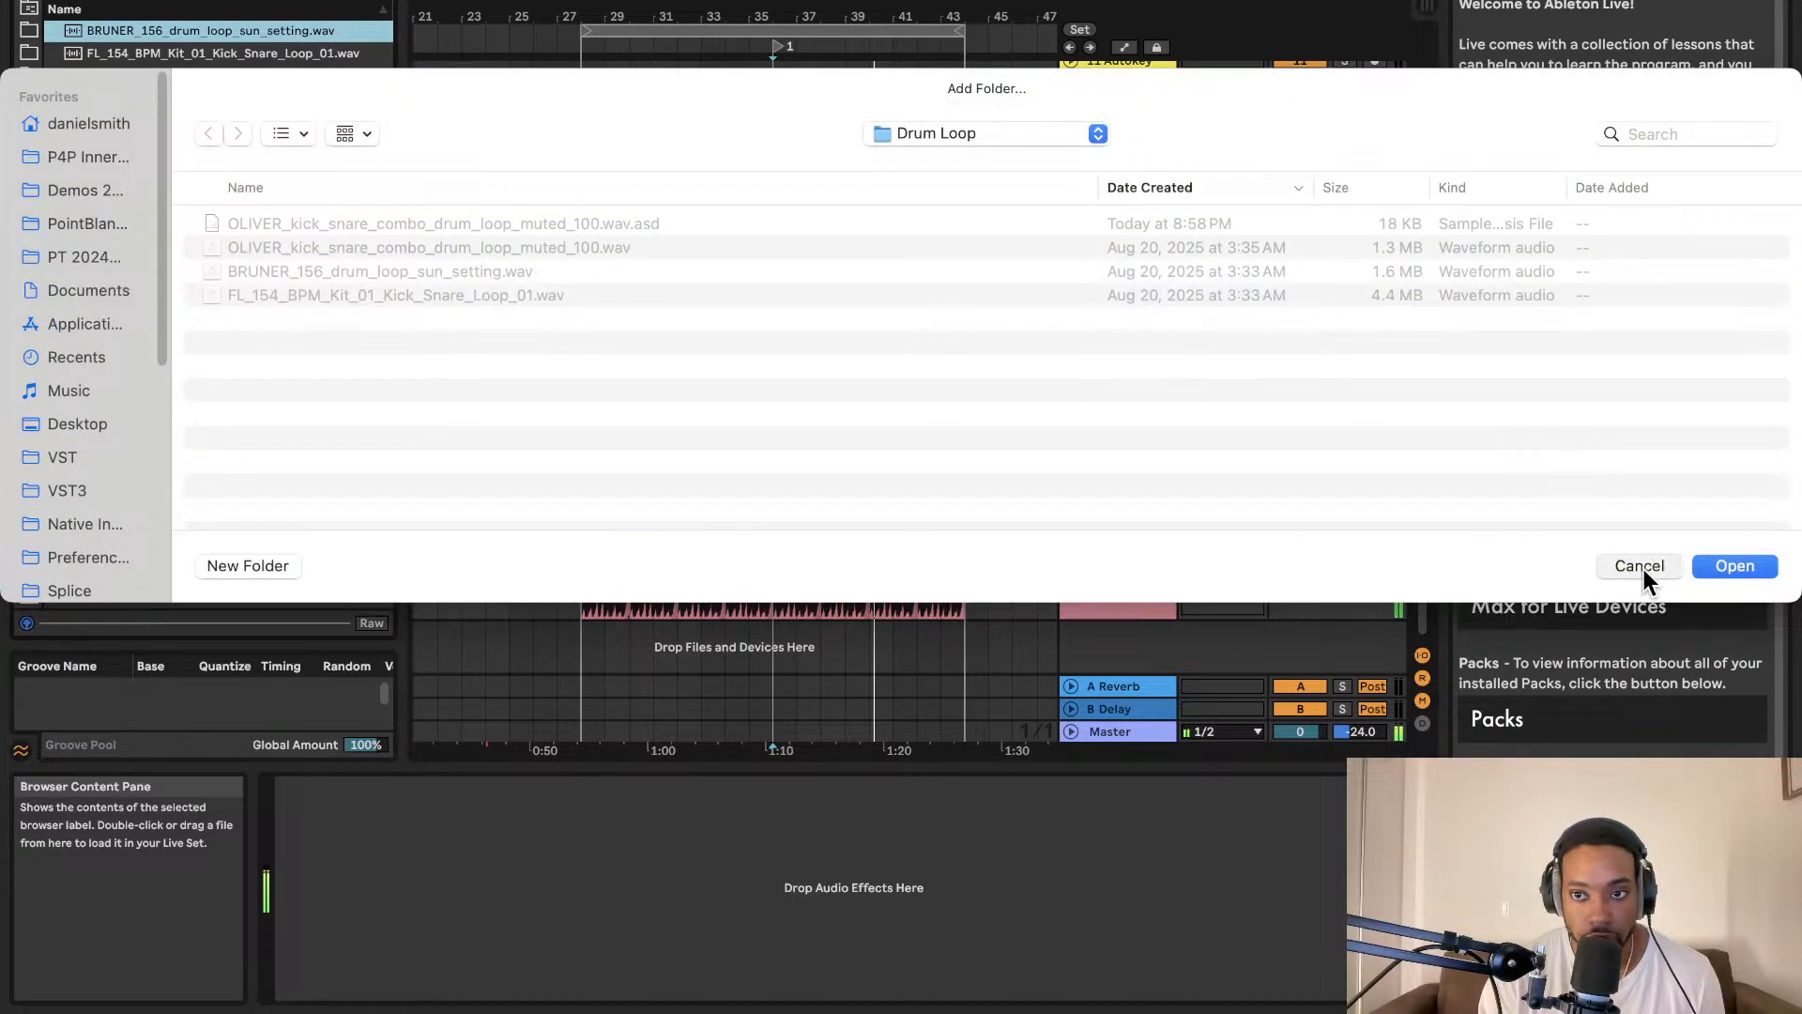
click(1639, 566)
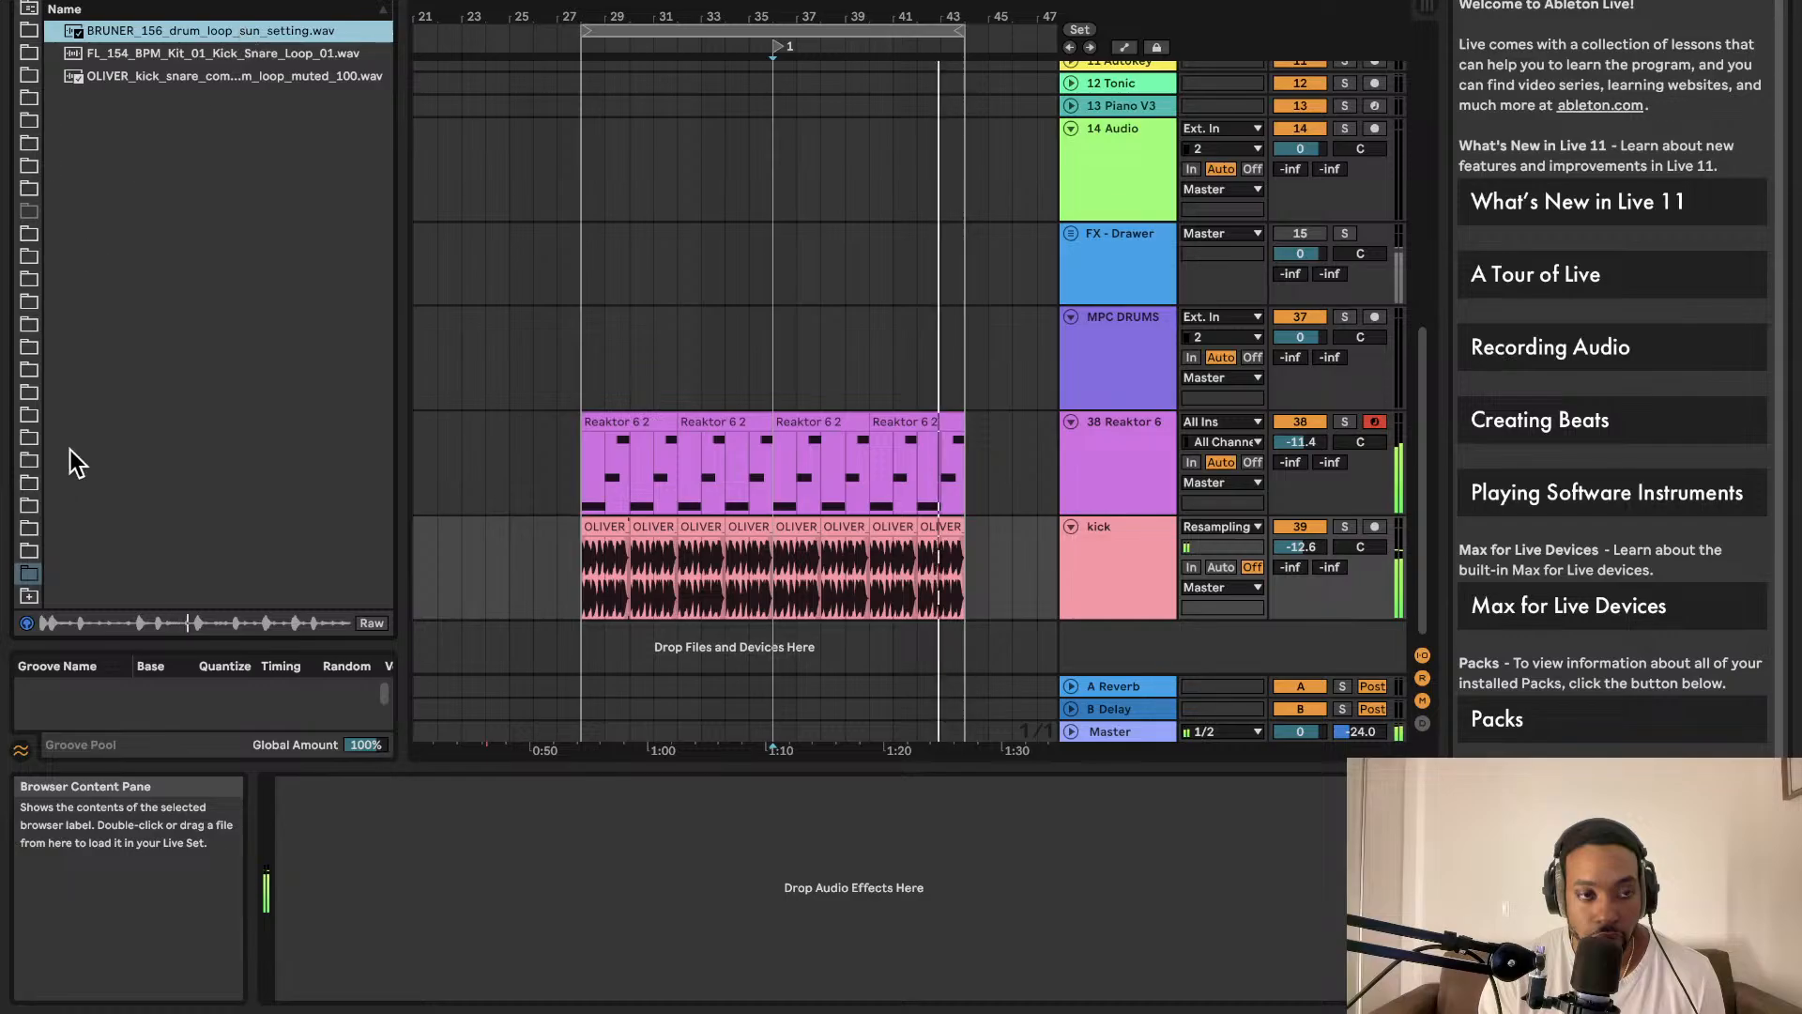
click(29, 596)
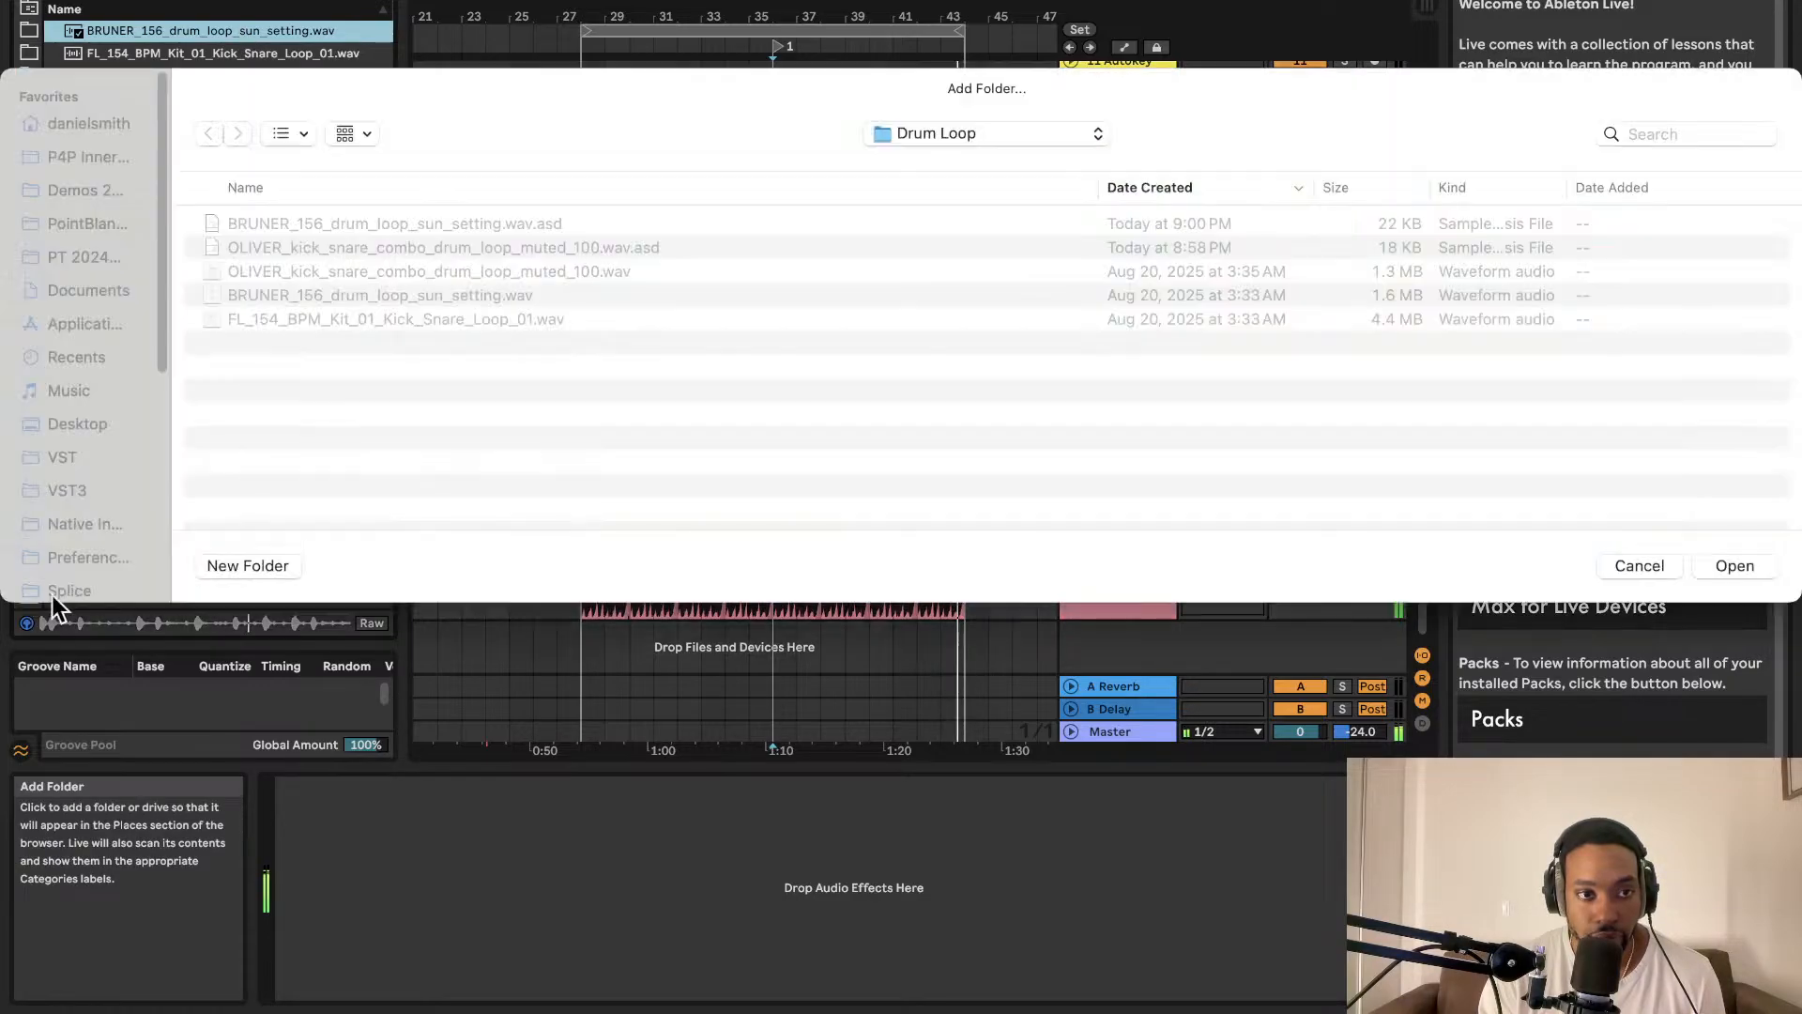
click(1639, 567)
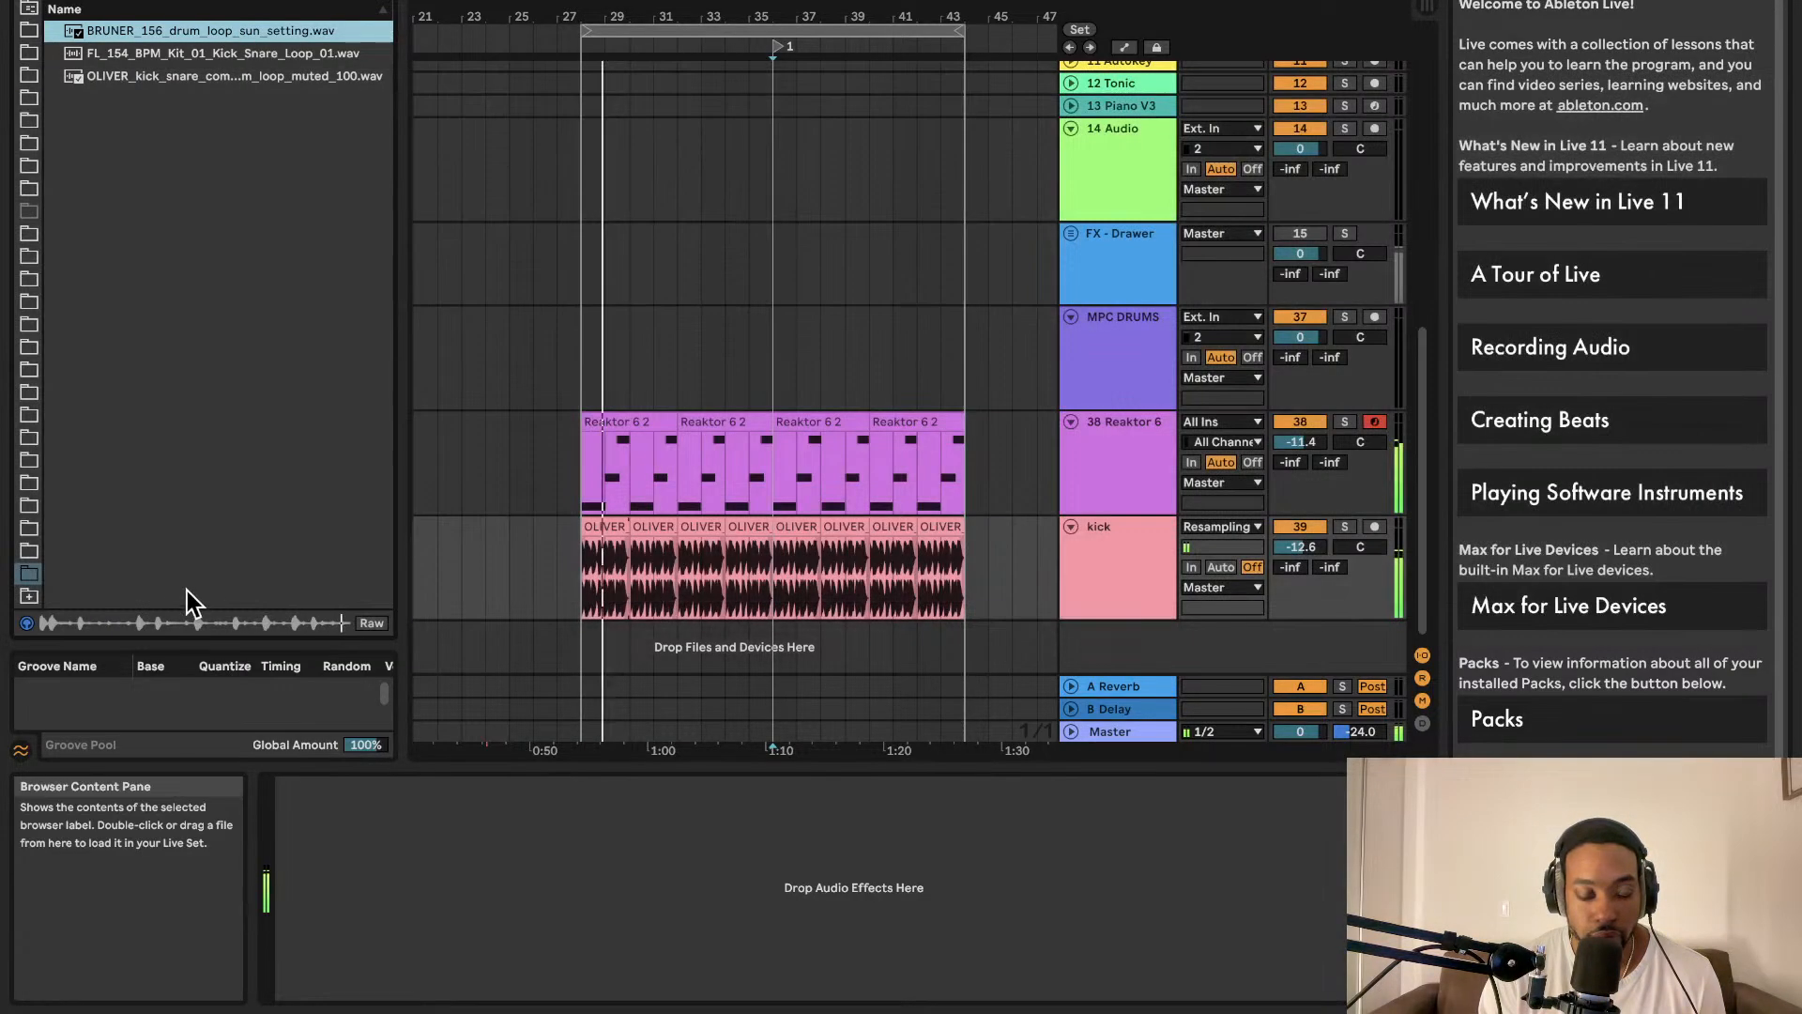
click(29, 597)
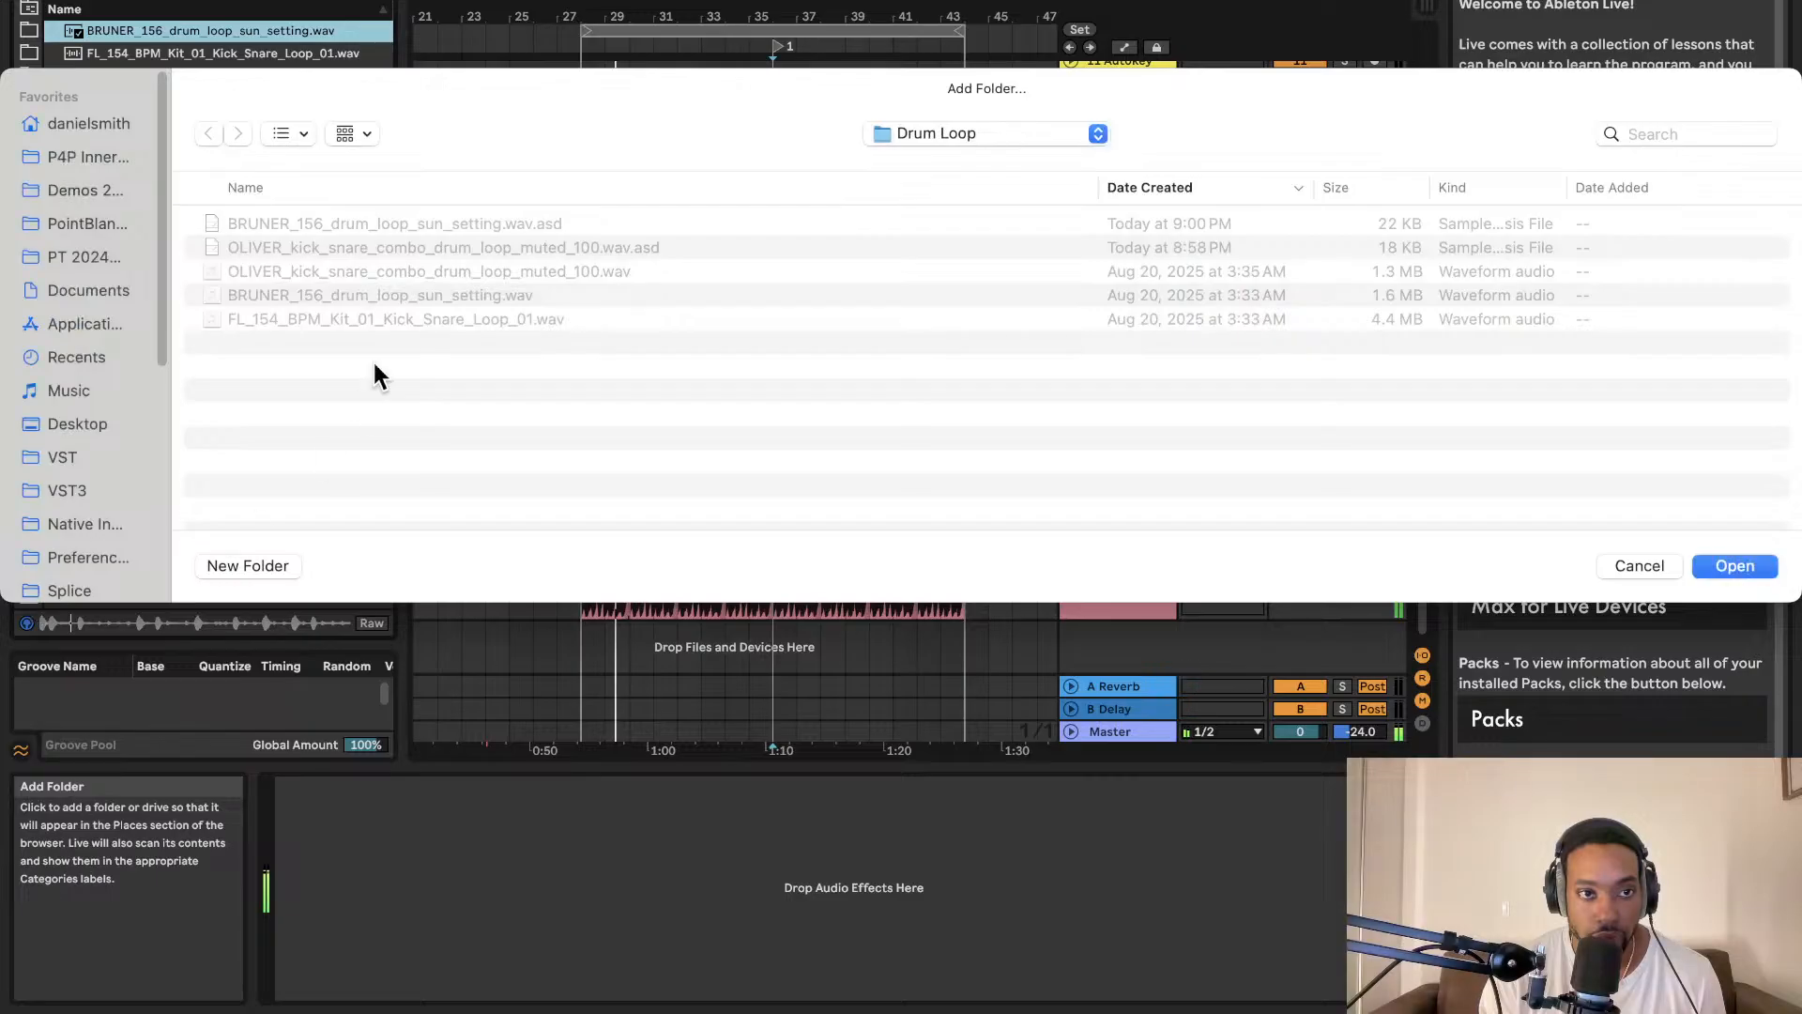
click(1633, 564)
Step: Add BRUNER_156_drum_loop_sun_setting.wav on a new track and move the clip a few bars later
drag(193, 41, 579, 650)
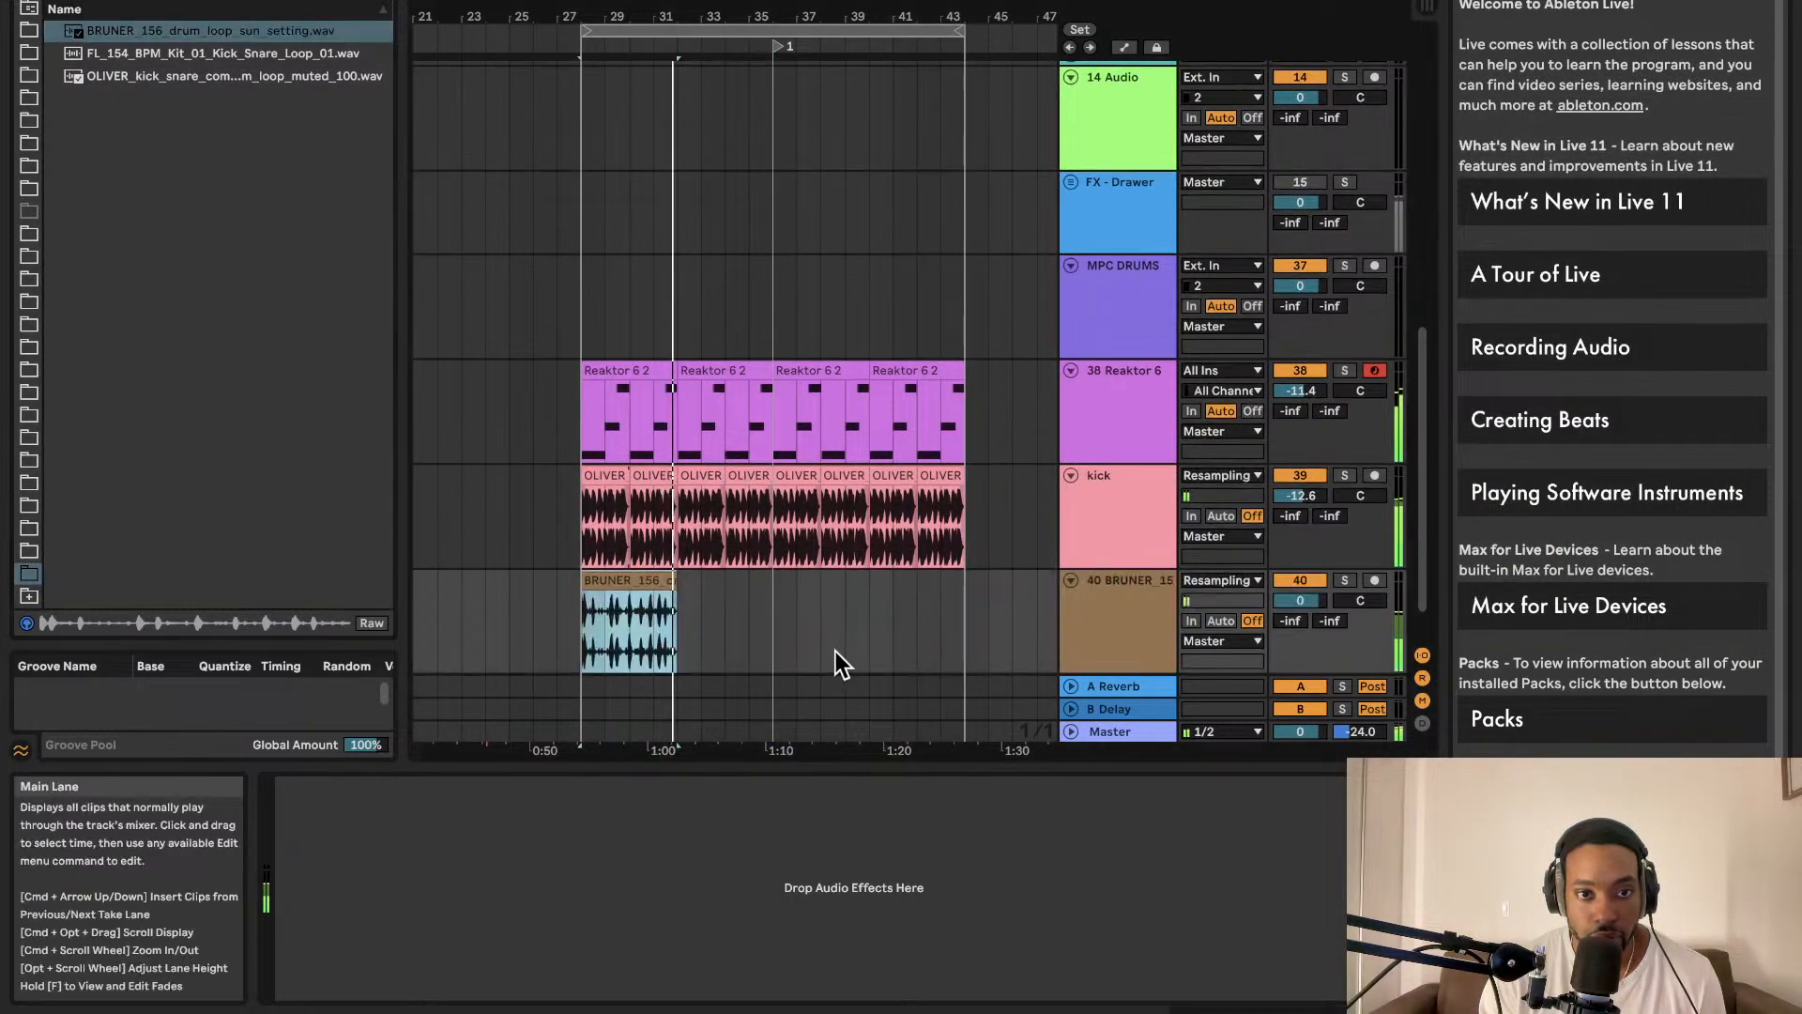
drag(1300, 601, 1300, 638)
drag(773, 584, 871, 594)
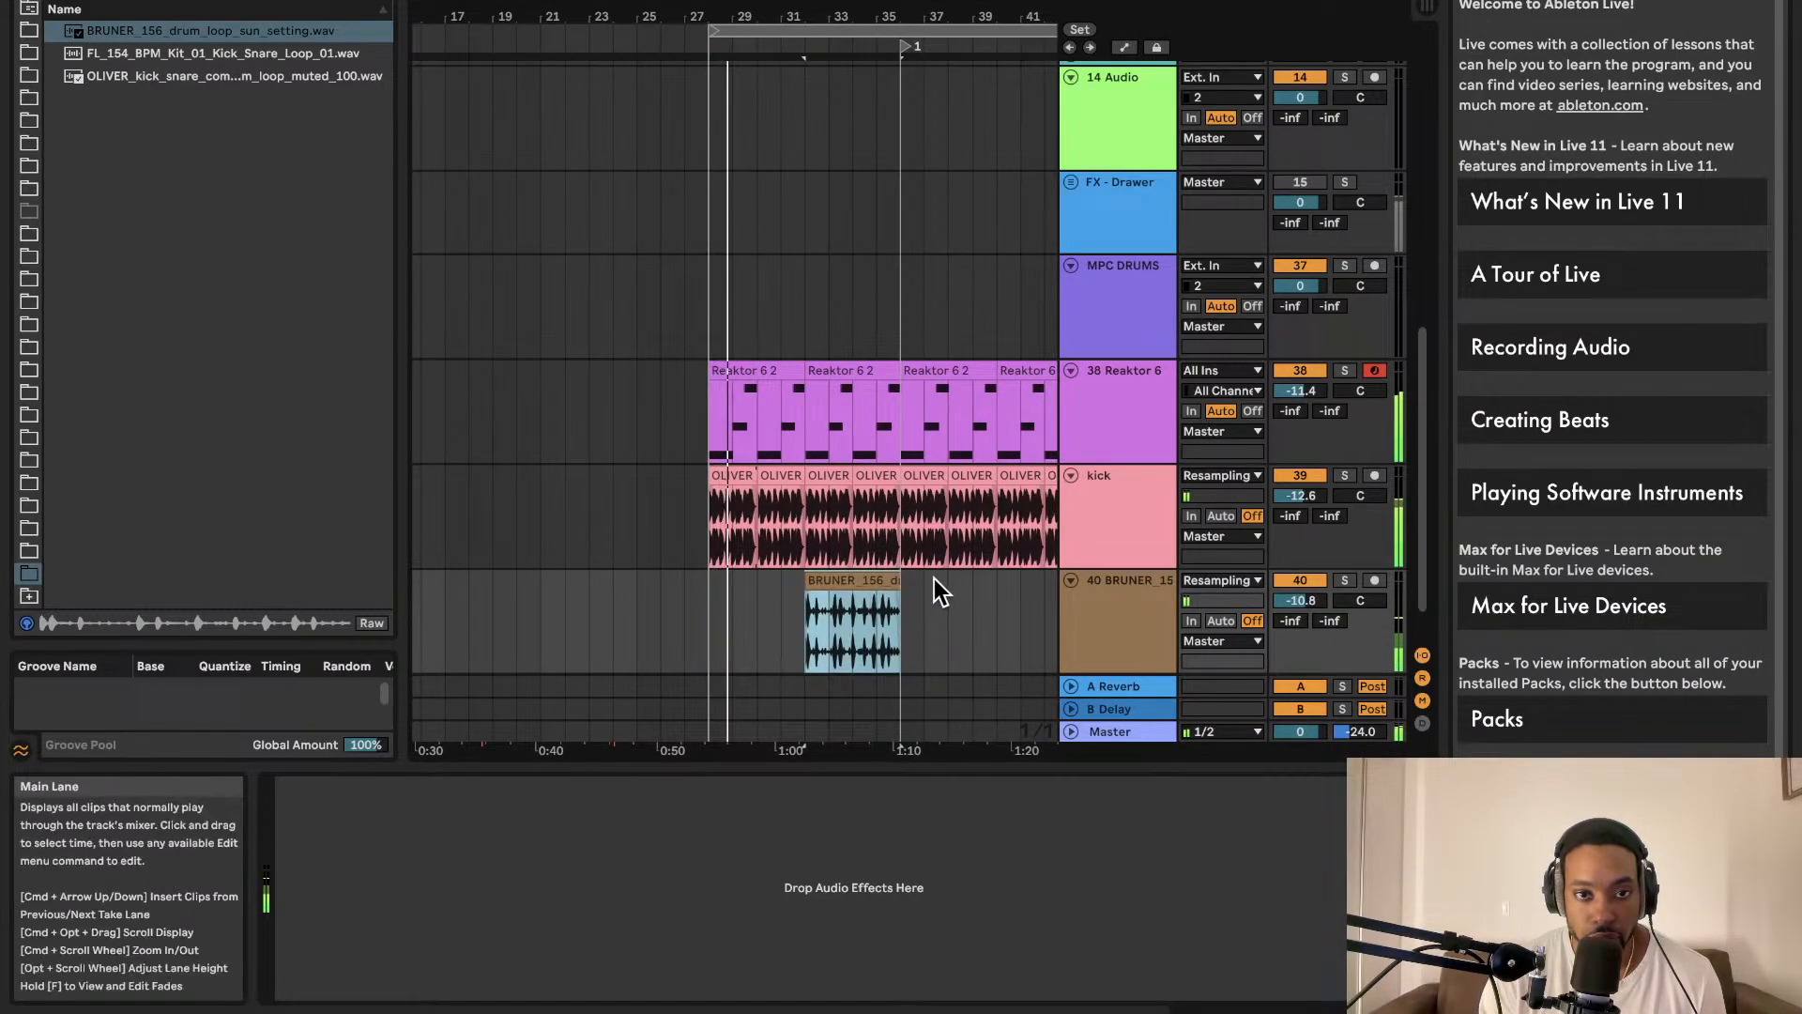
Step: Shorten the drum-loop clip's loop length to 0.0.2 so it repeats a tiny slice
double_click(866, 582)
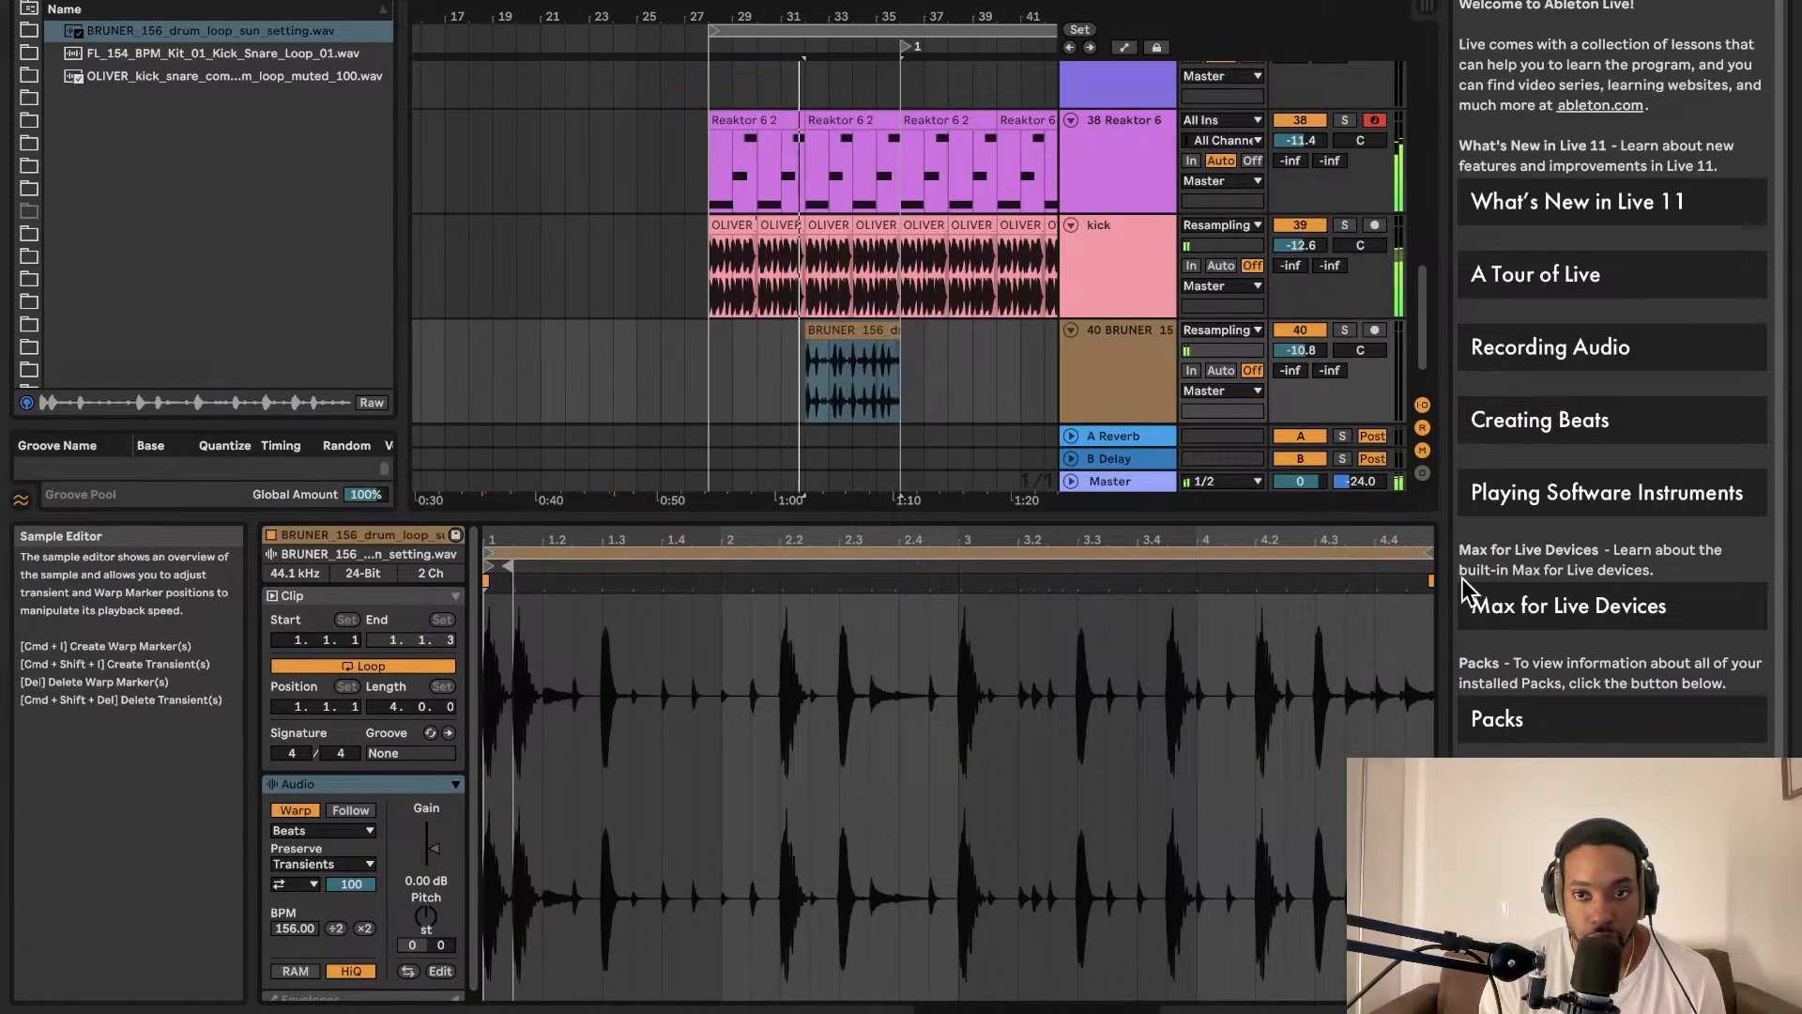
drag(1428, 554, 512, 617)
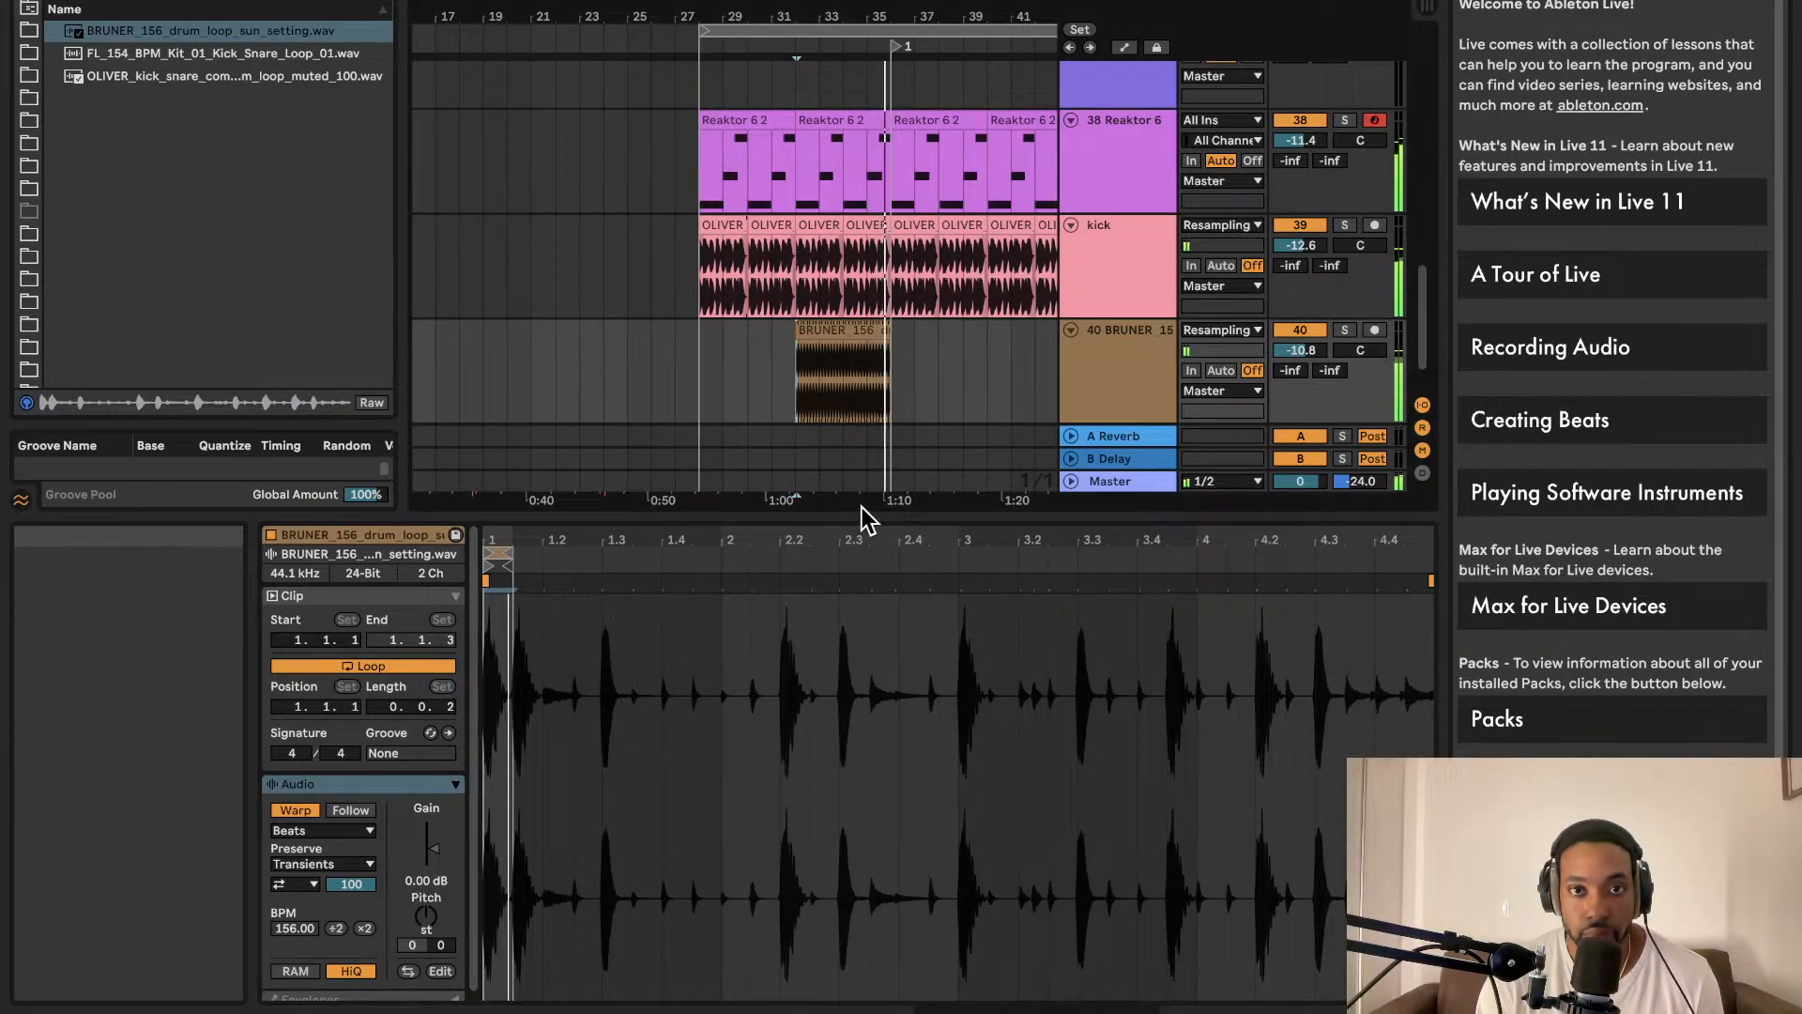
scroll(864, 366, up, 1)
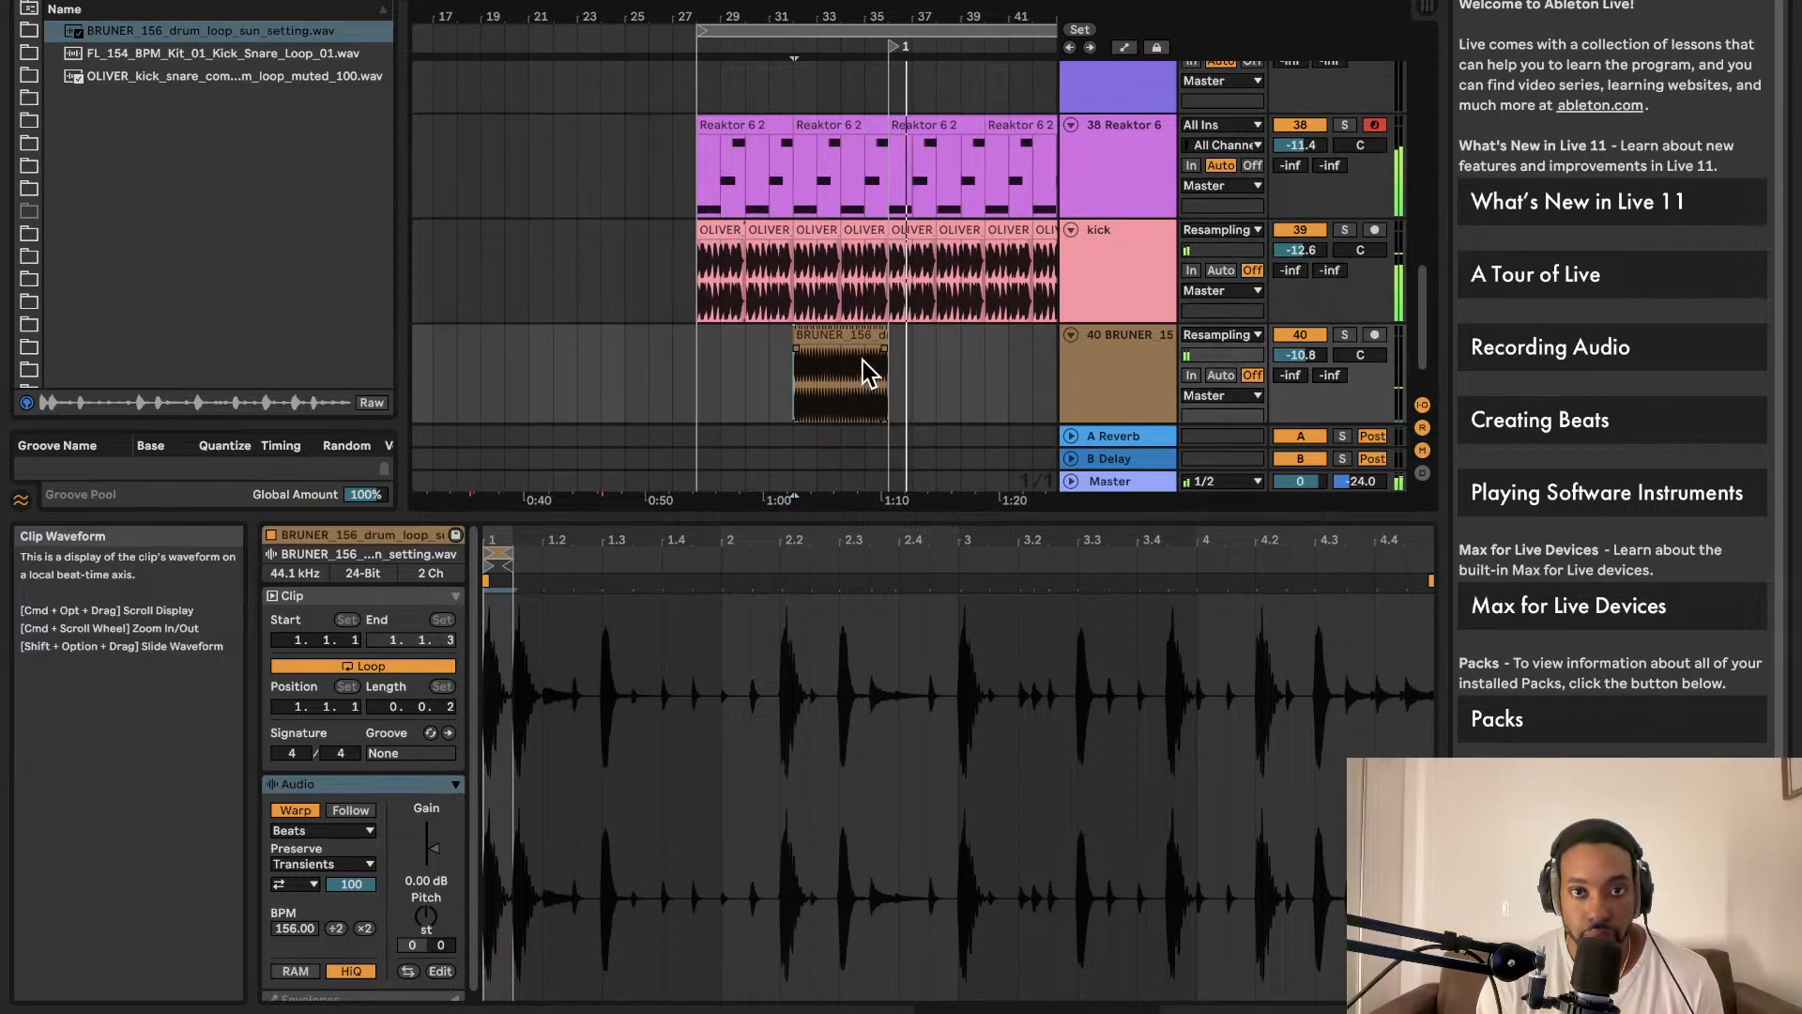
click(694, 383)
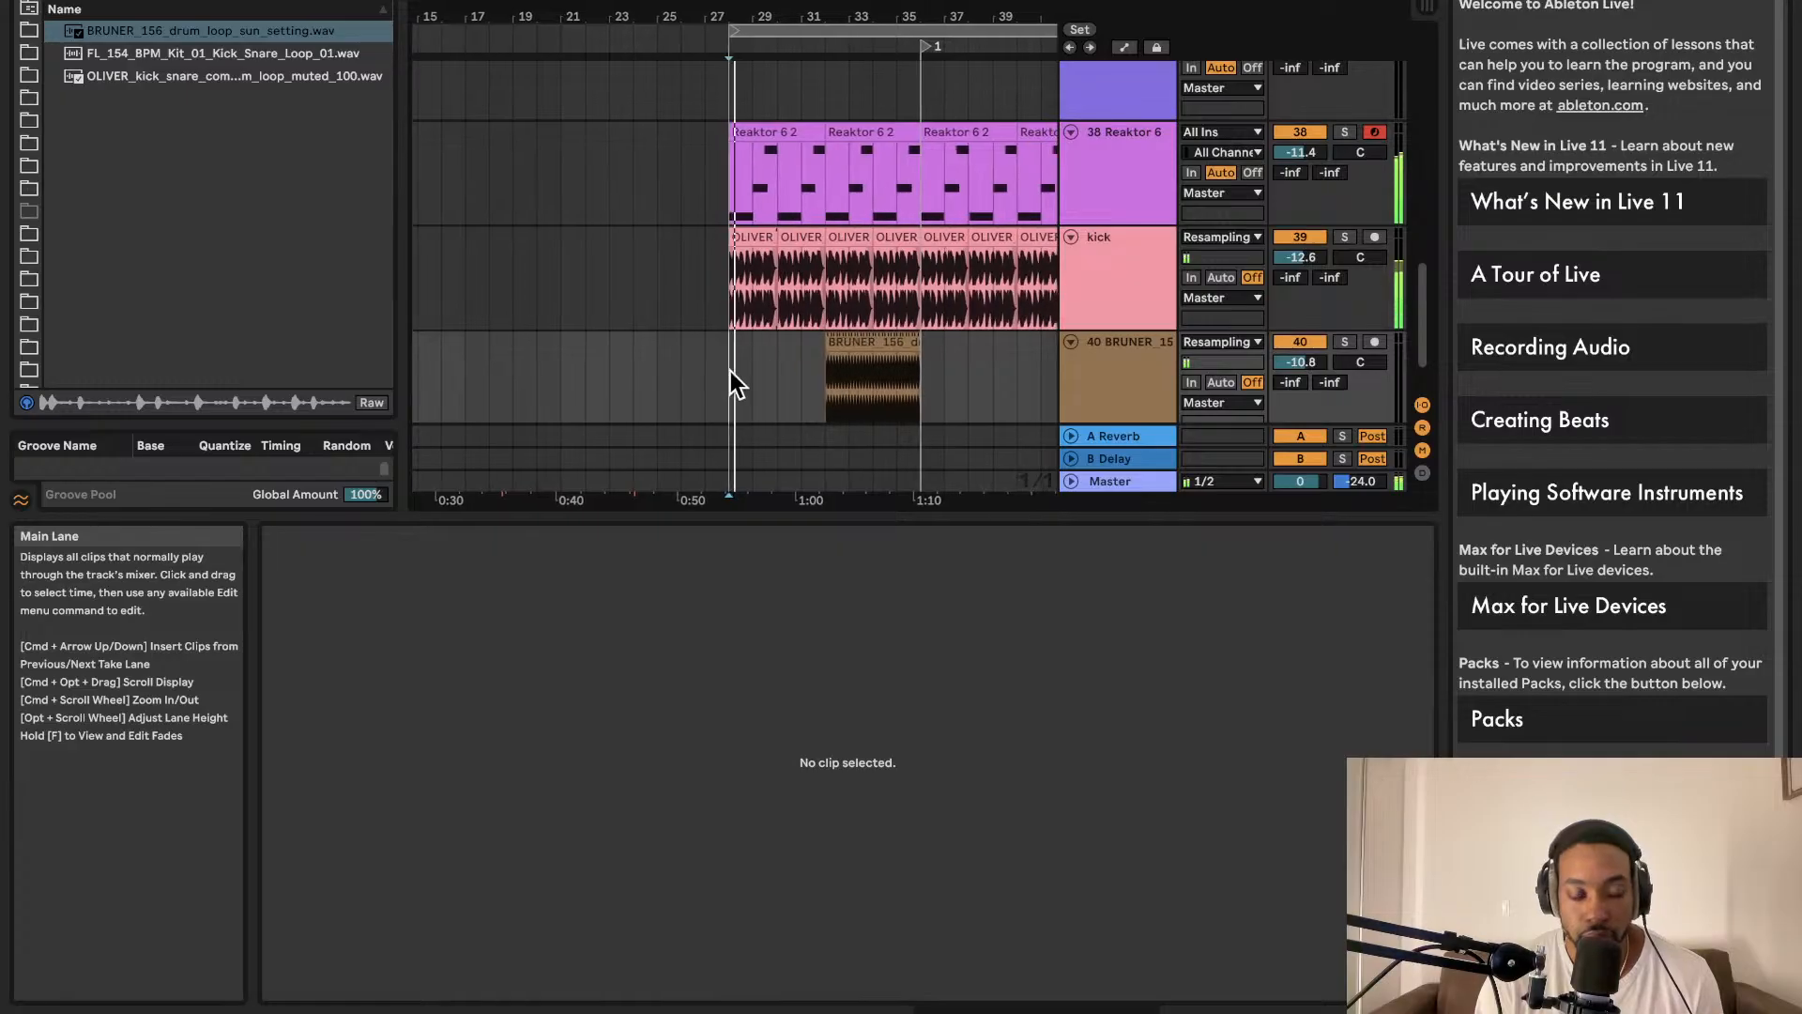
scroll(886, 398, left, 1)
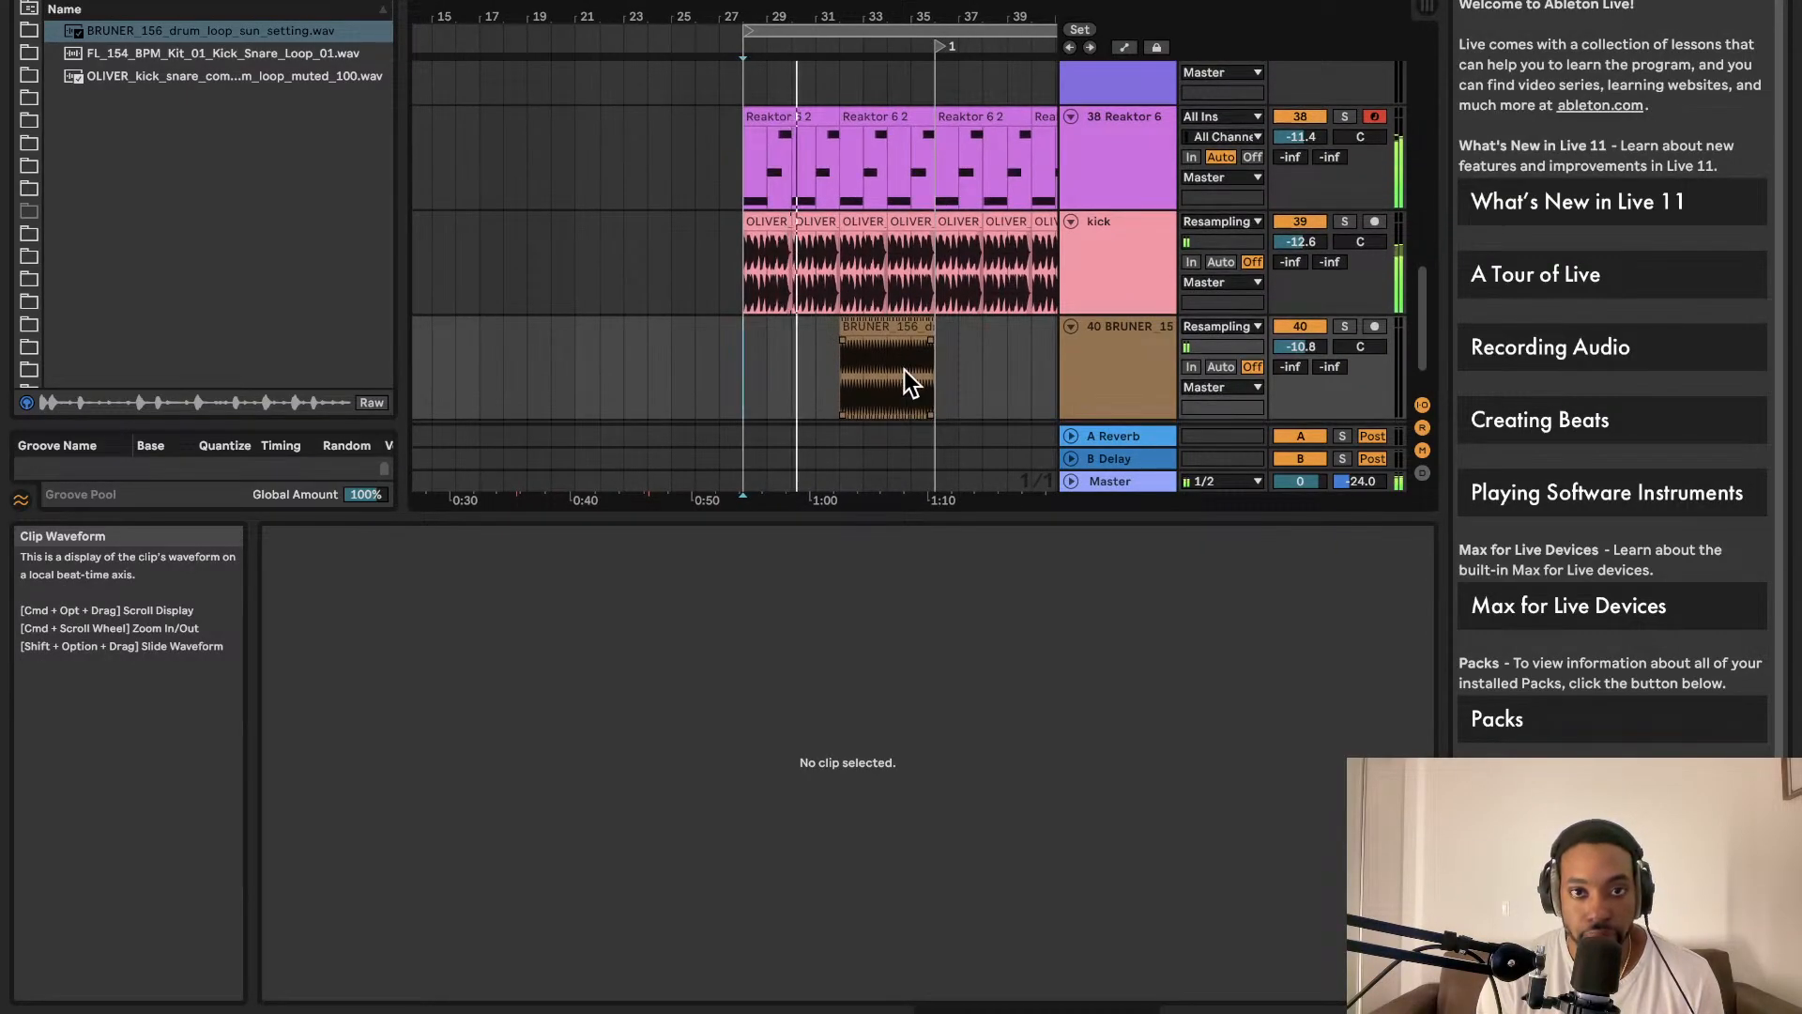
scroll(903, 369, down, 2)
scroll(903, 370, right, 2)
scroll(873, 327, right, 3)
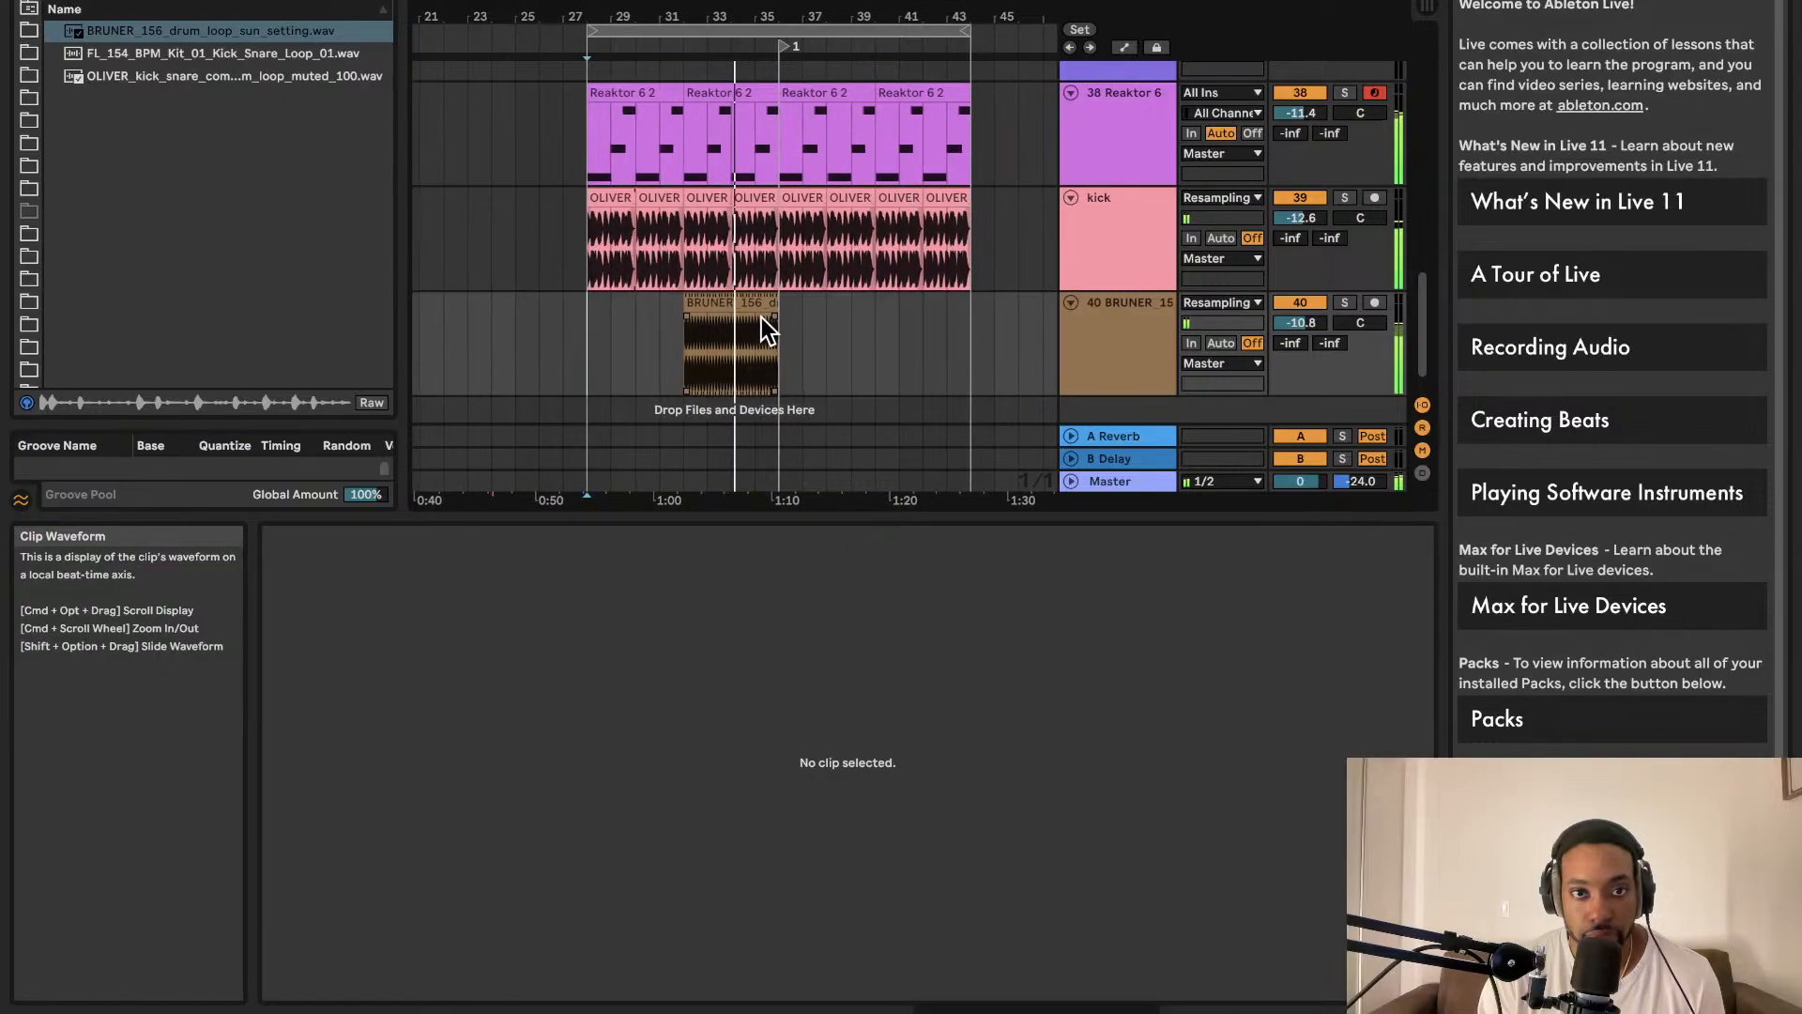
scroll(753, 327, up, 5)
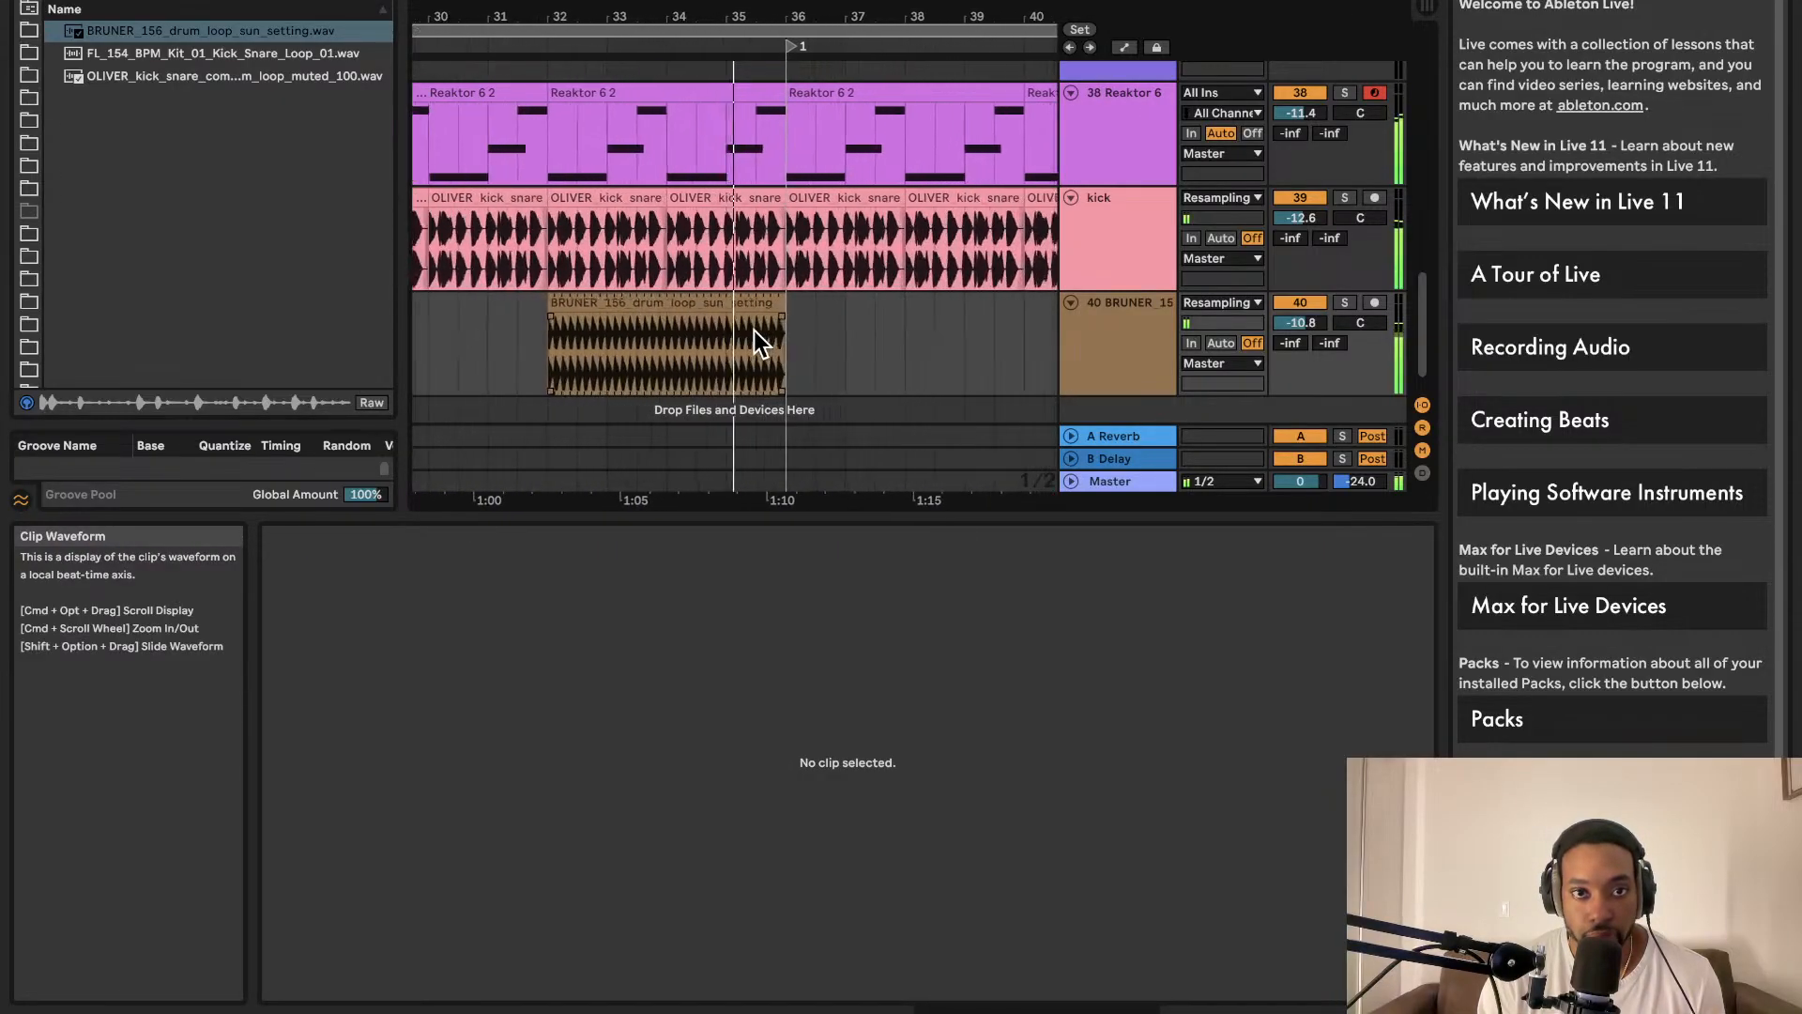
click(722, 295)
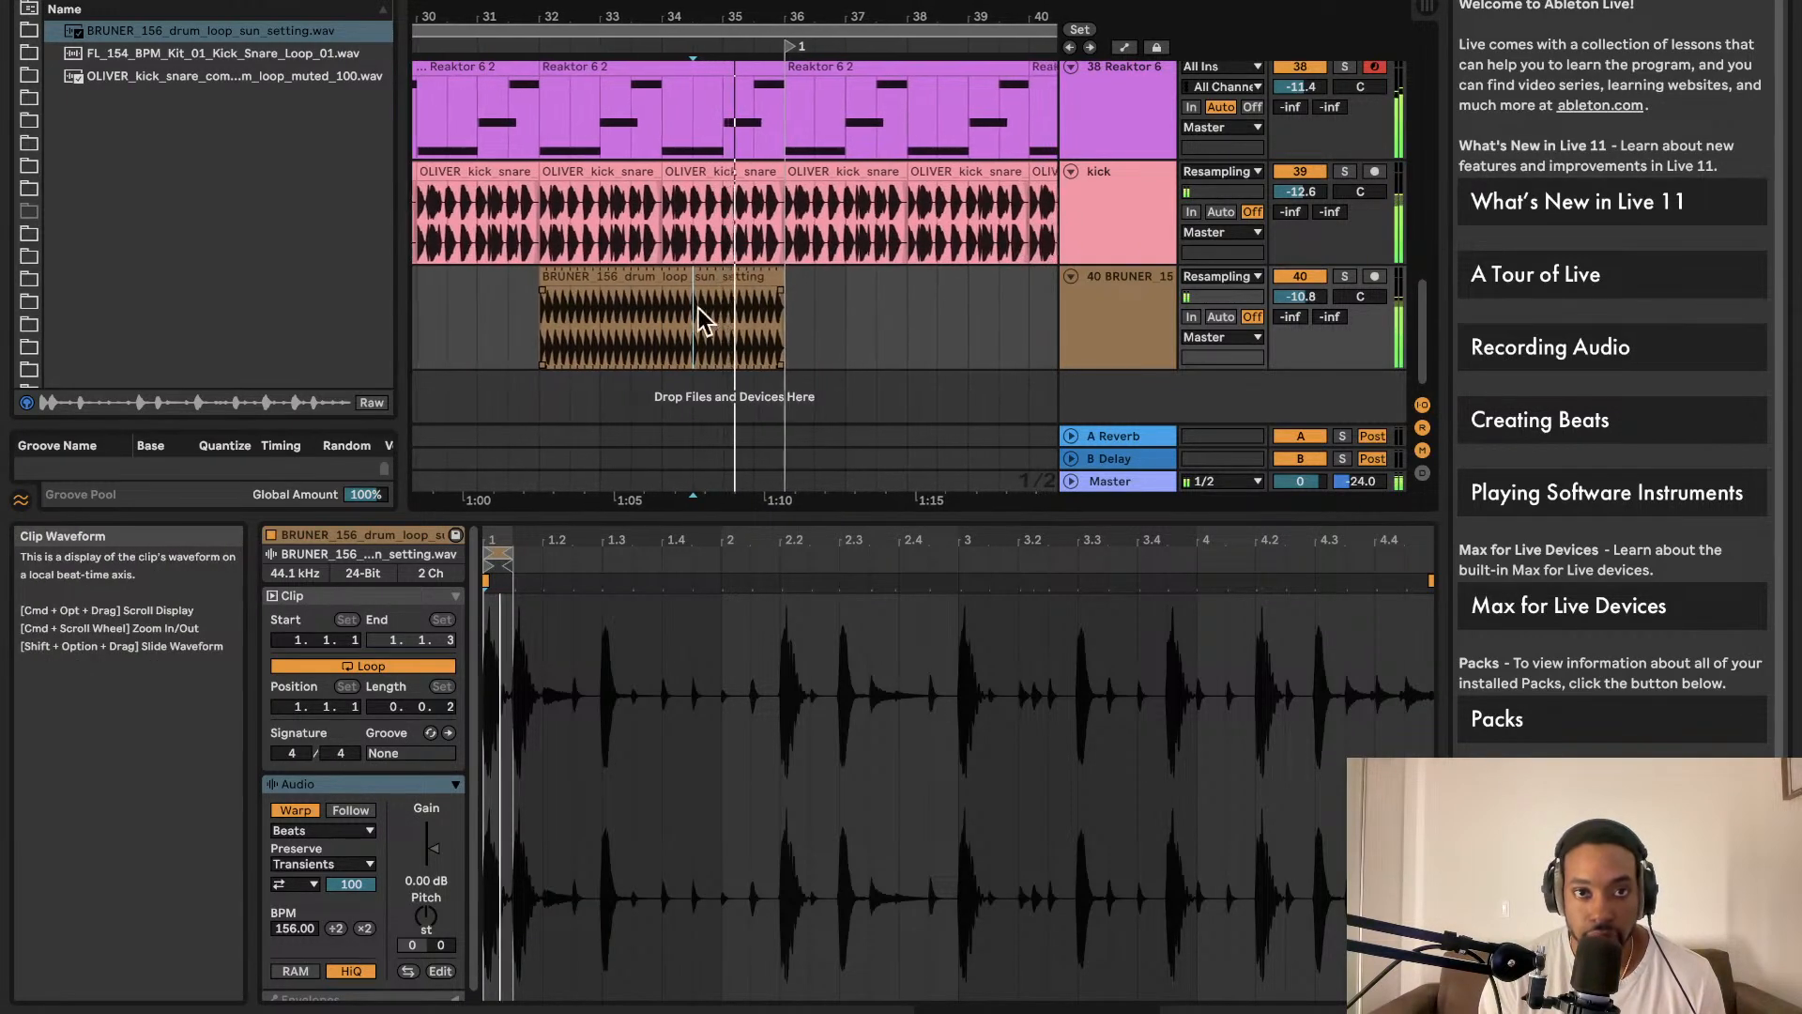
click(584, 318)
key(space)
key(space)
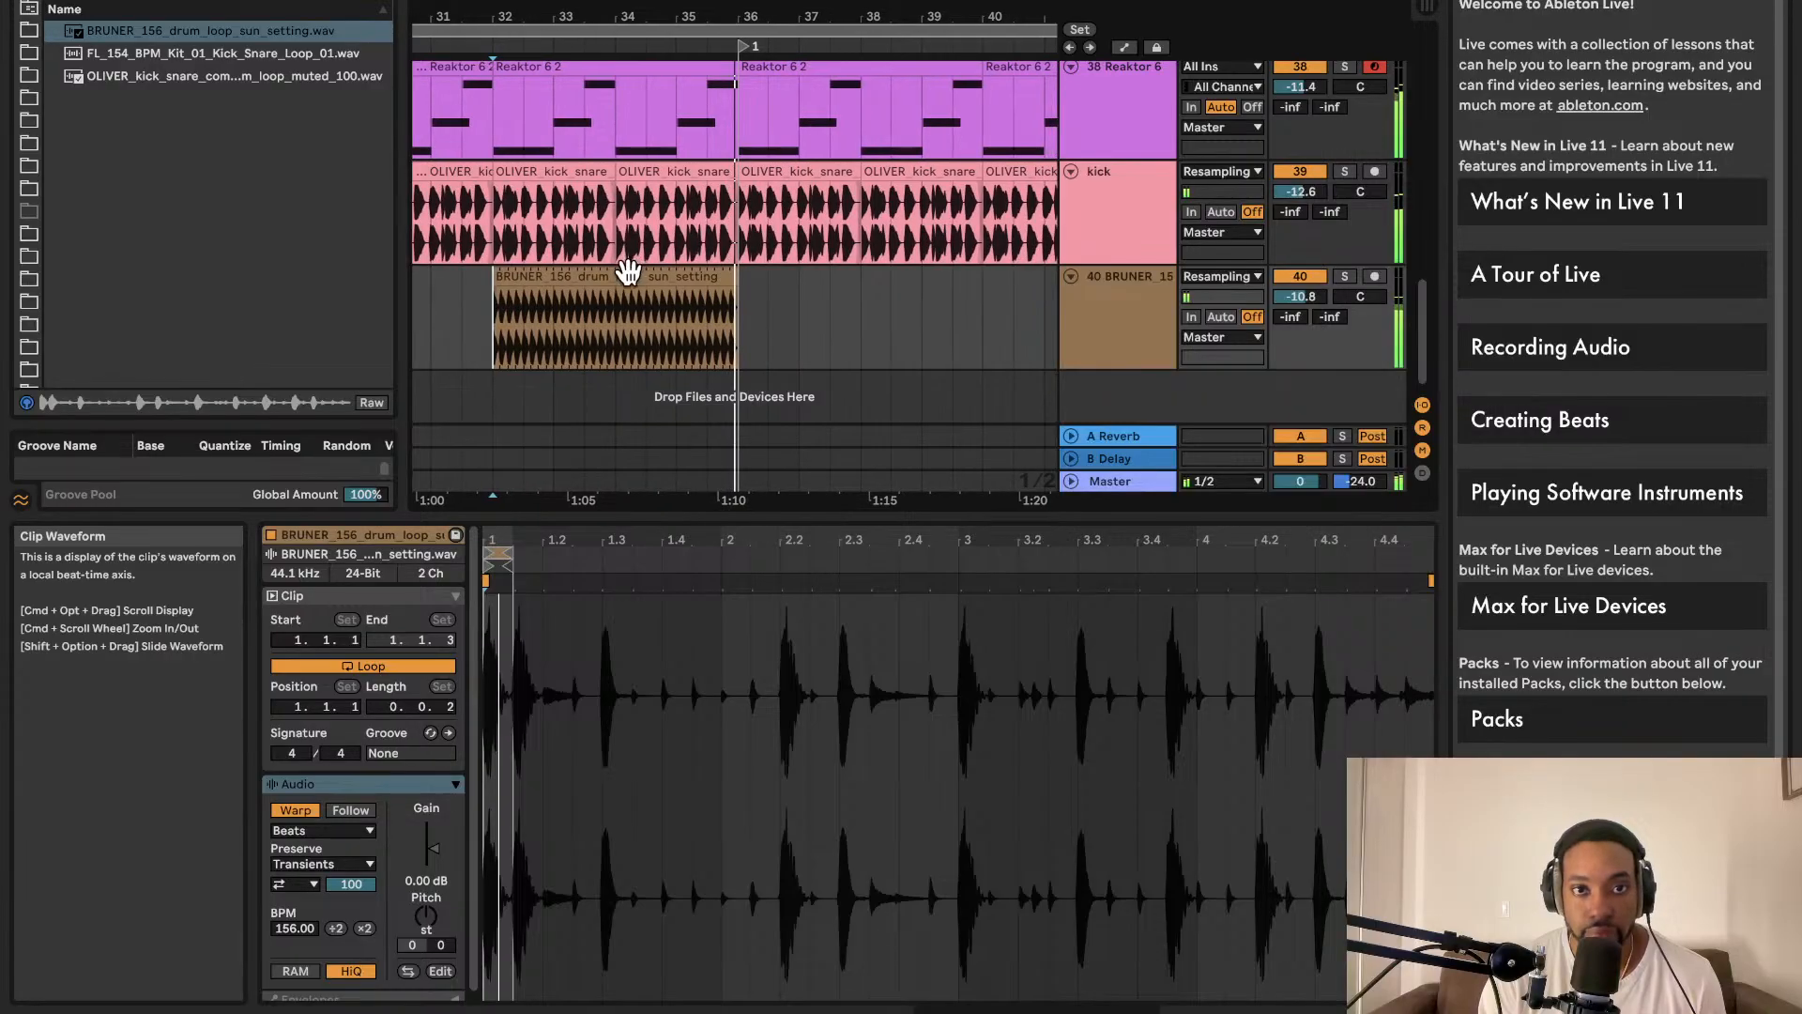
click(652, 291)
Step: Duplicate the stutter clip and shorten the copy to a brief slice
key(ctrl+d)
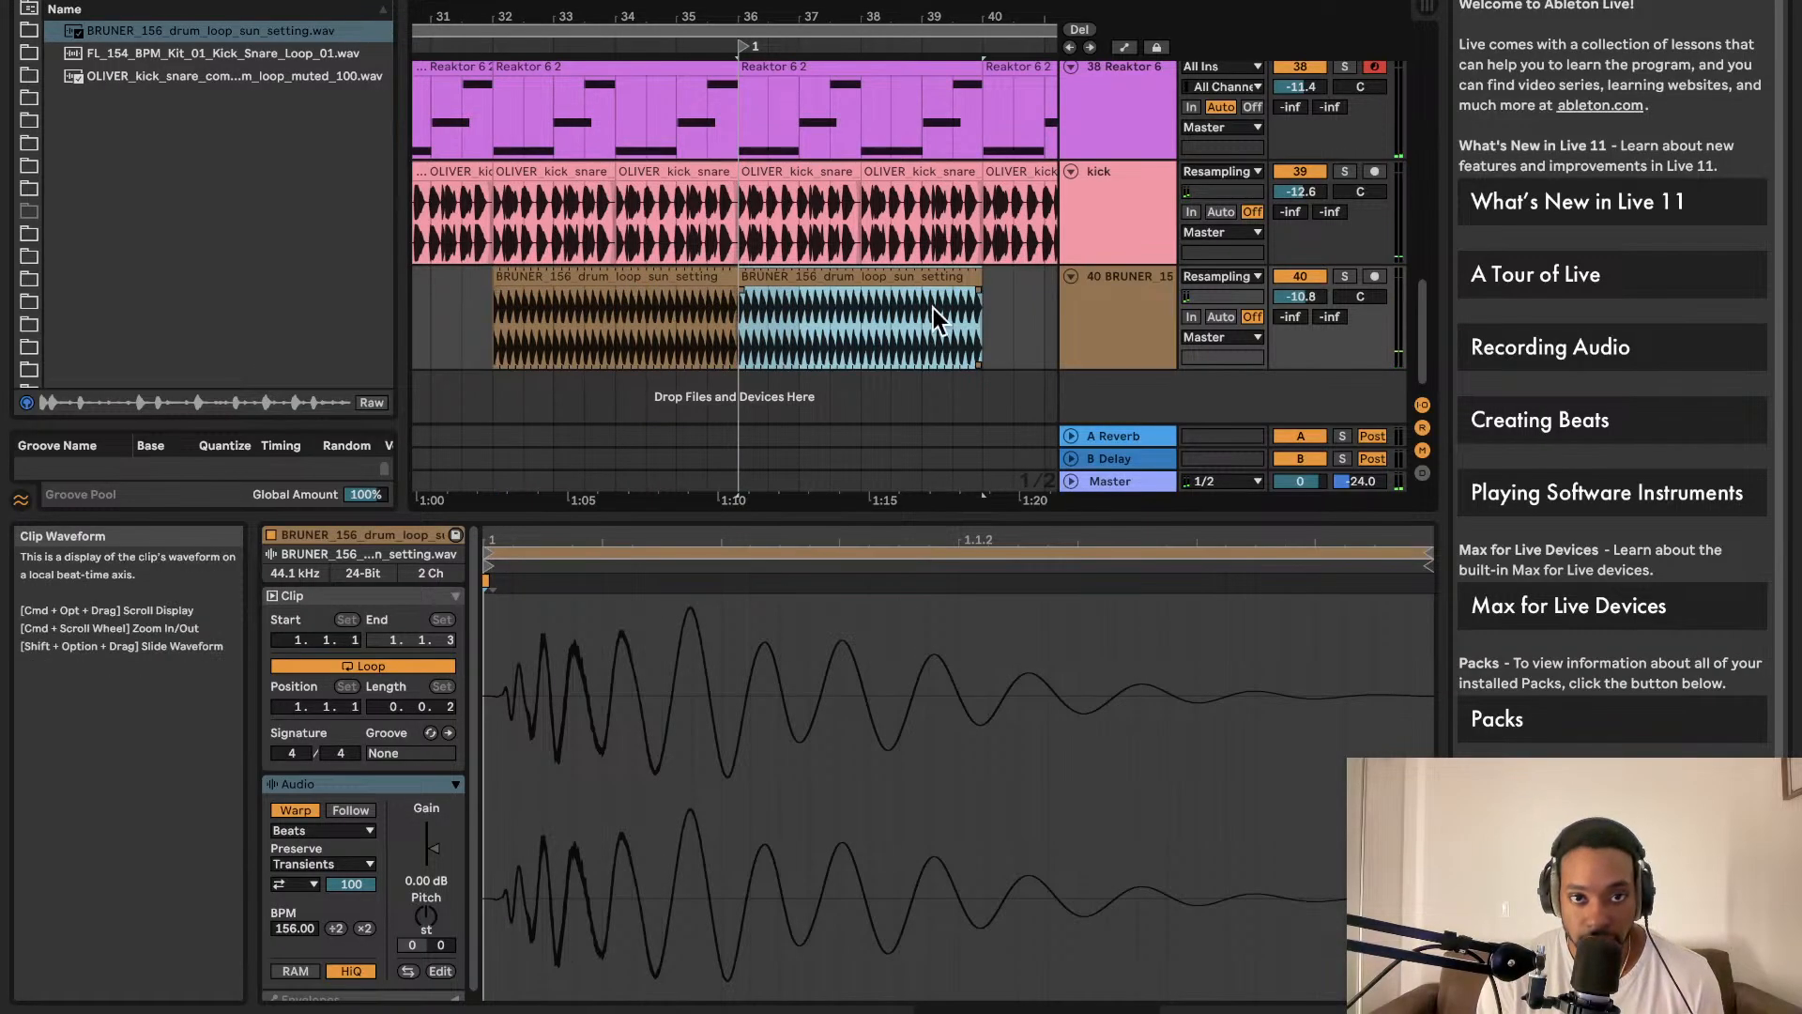
drag(981, 291, 709, 280)
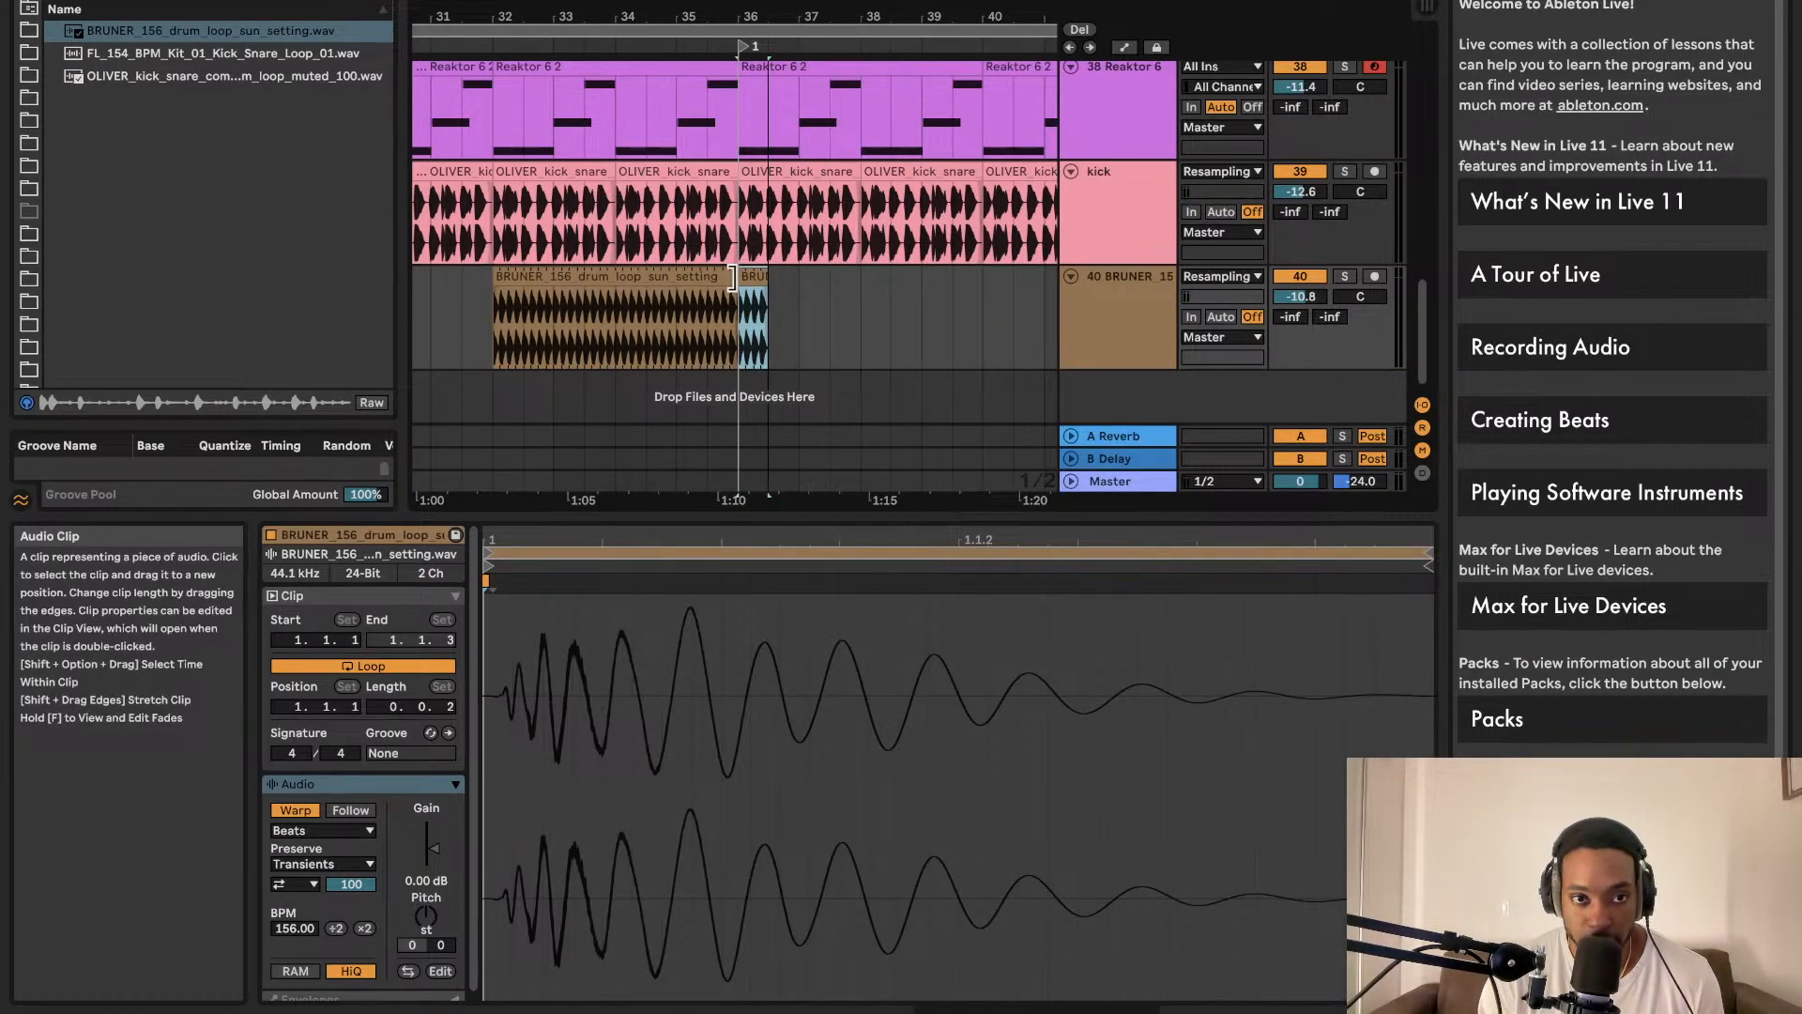
scroll(784, 301, up, 6)
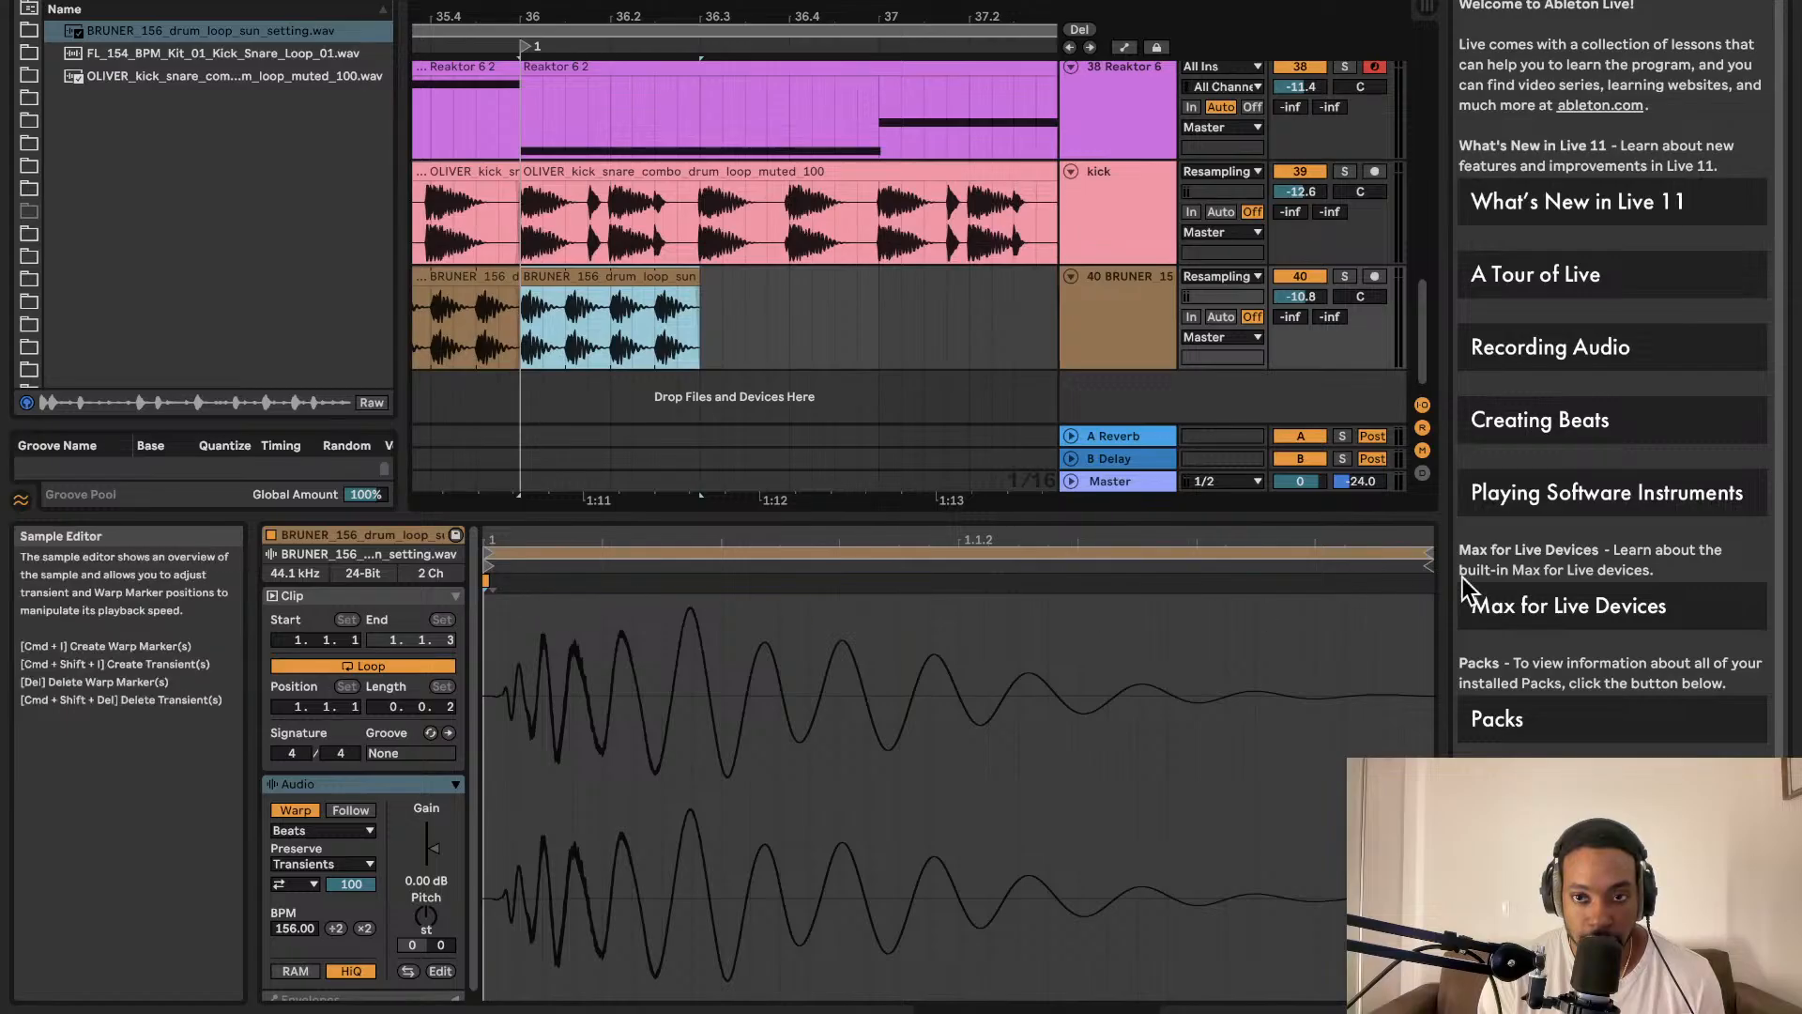
scroll(593, 352, up, 2)
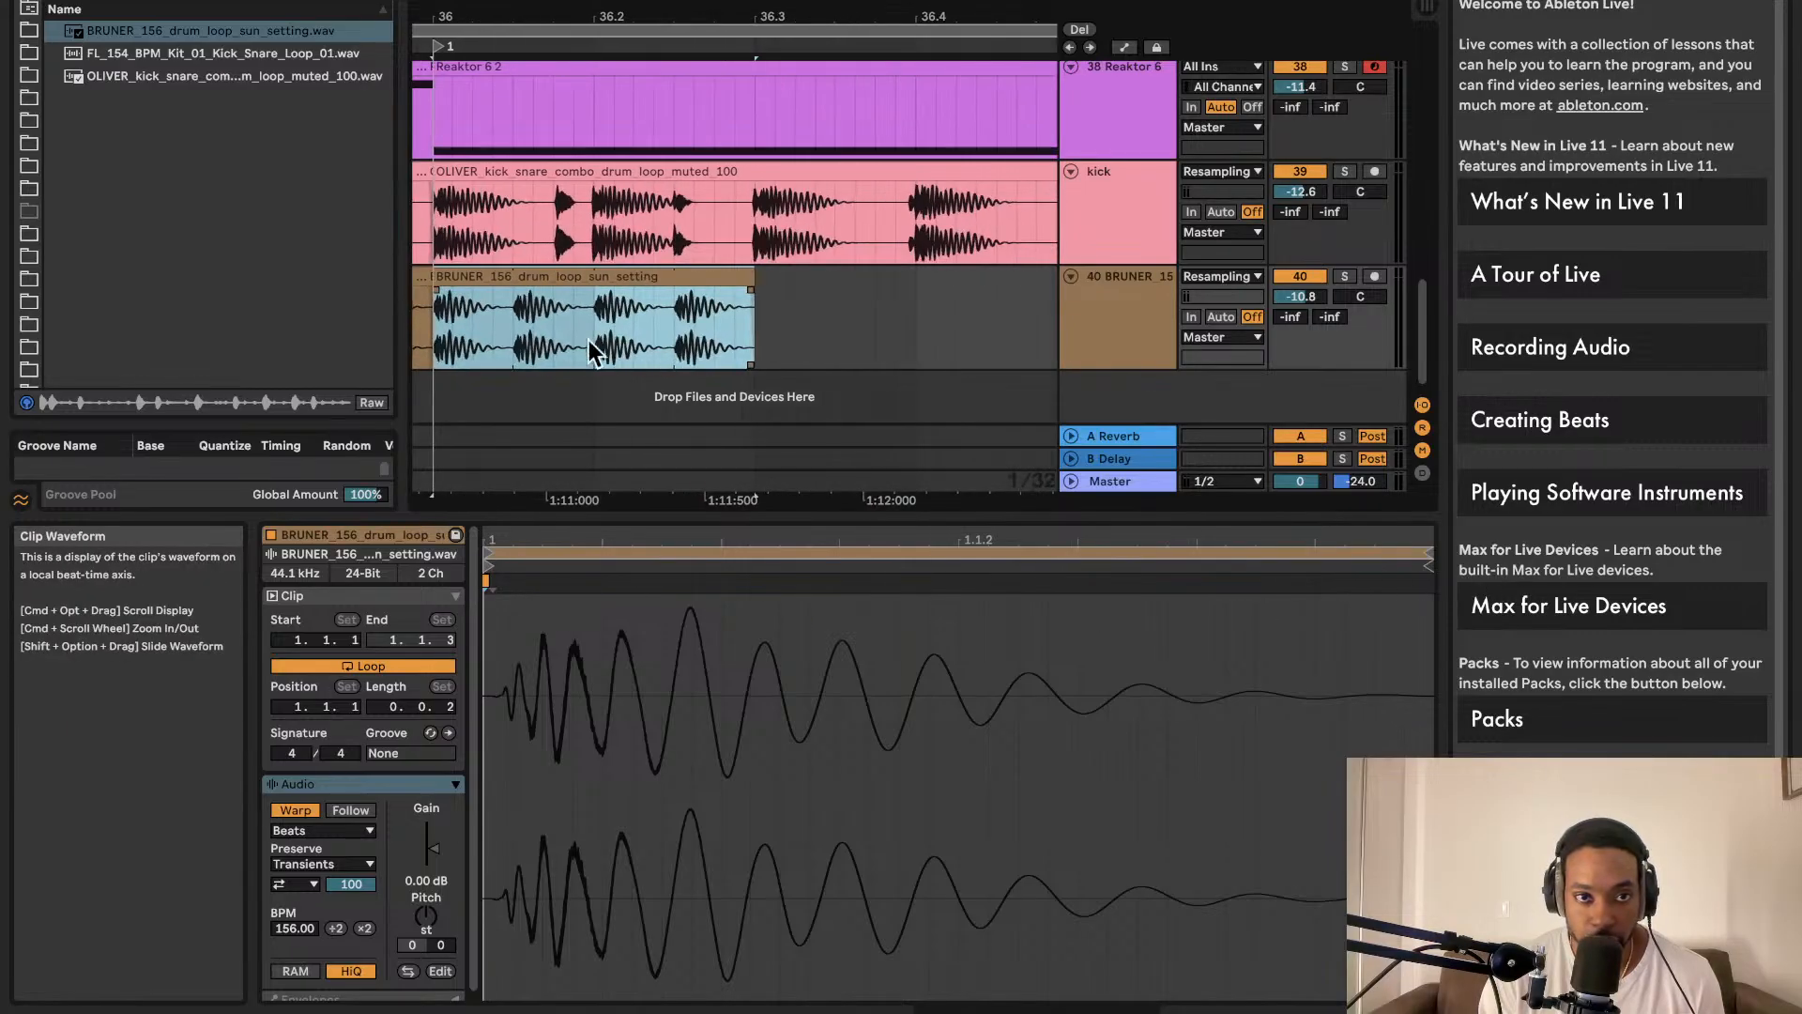
Step: Delete the unwanted right part of the drum loop and duplicate it up to bar 40
click(507, 329)
scroll(507, 328, left, 2)
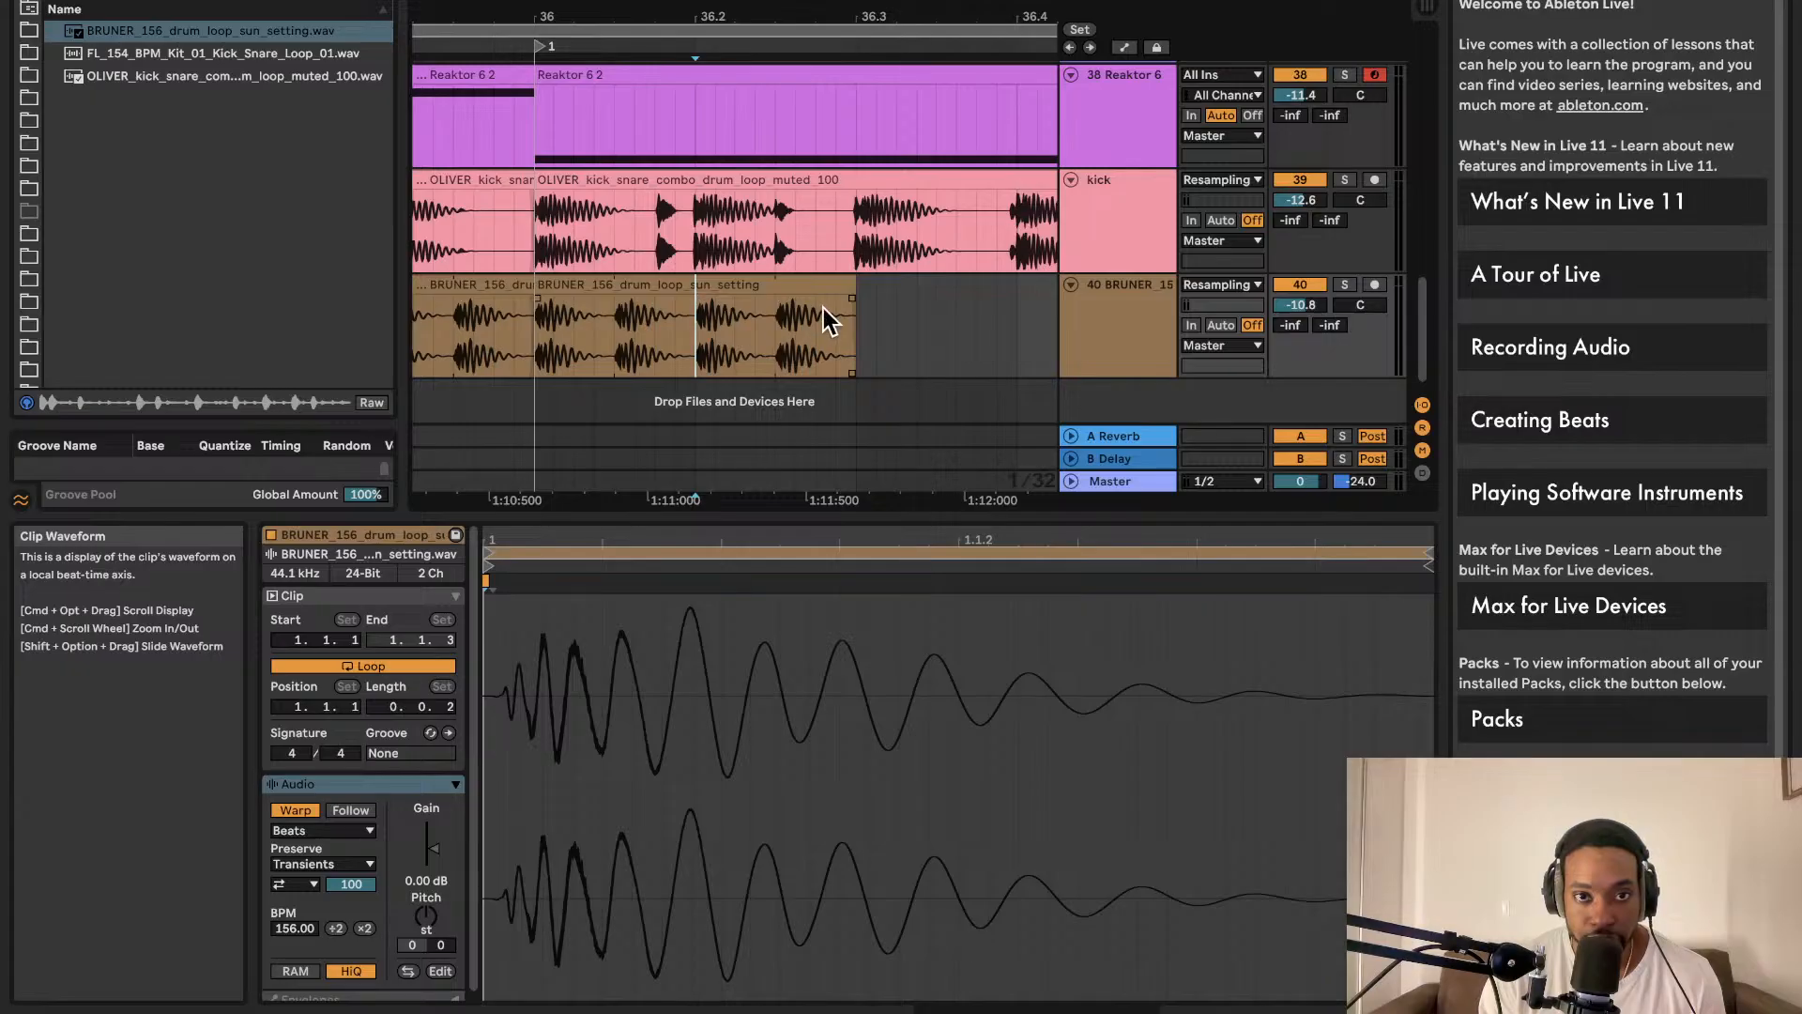
click(608, 284)
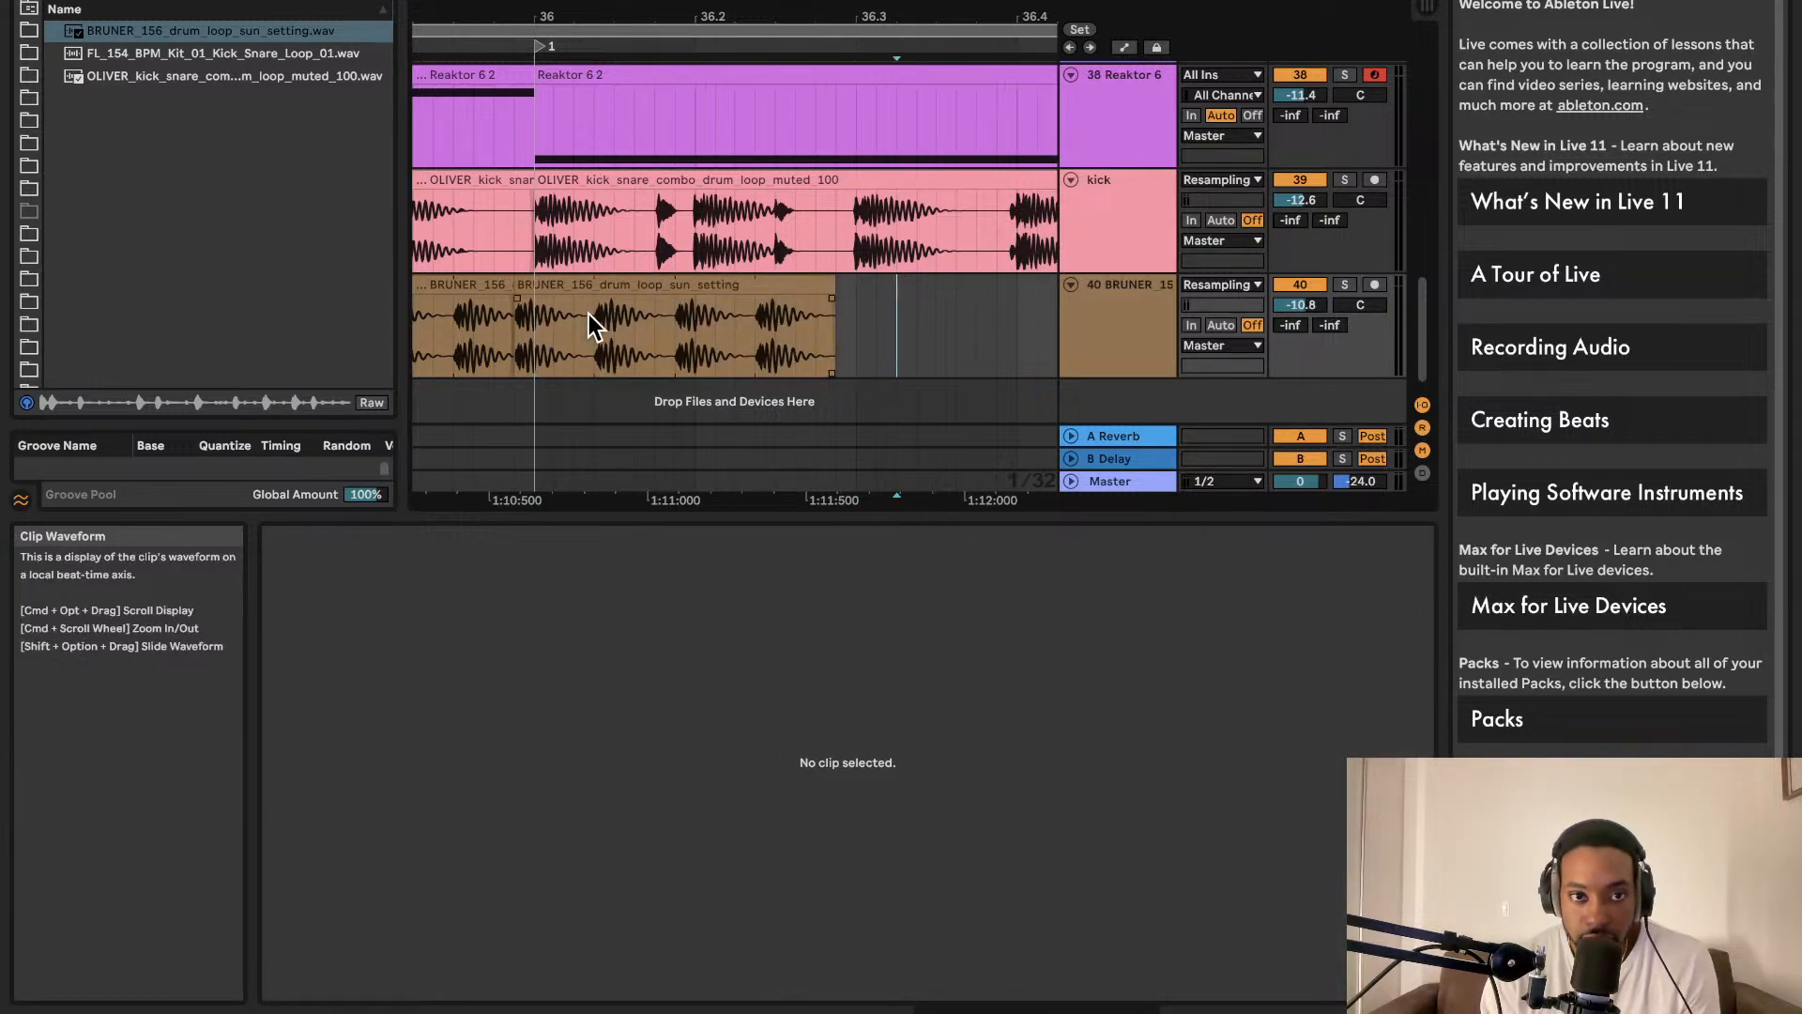
click(596, 319)
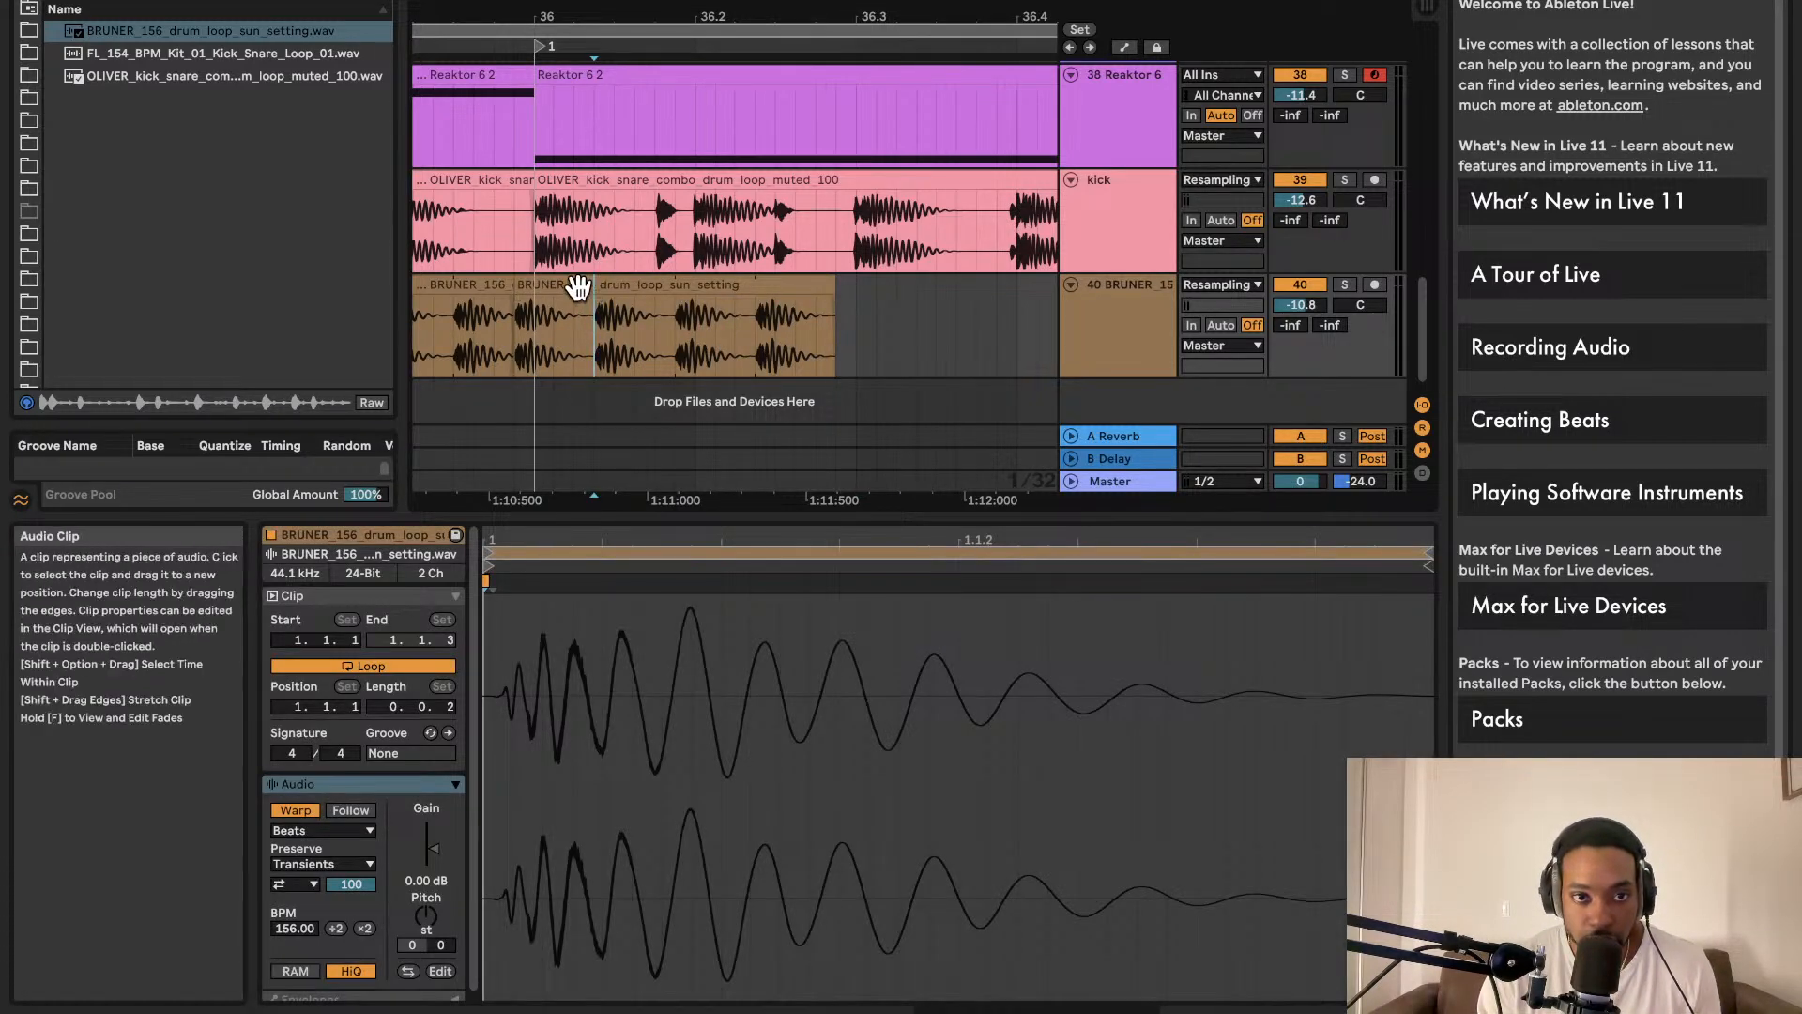
click(587, 288)
scroll(594, 314, up, 4)
click(597, 355)
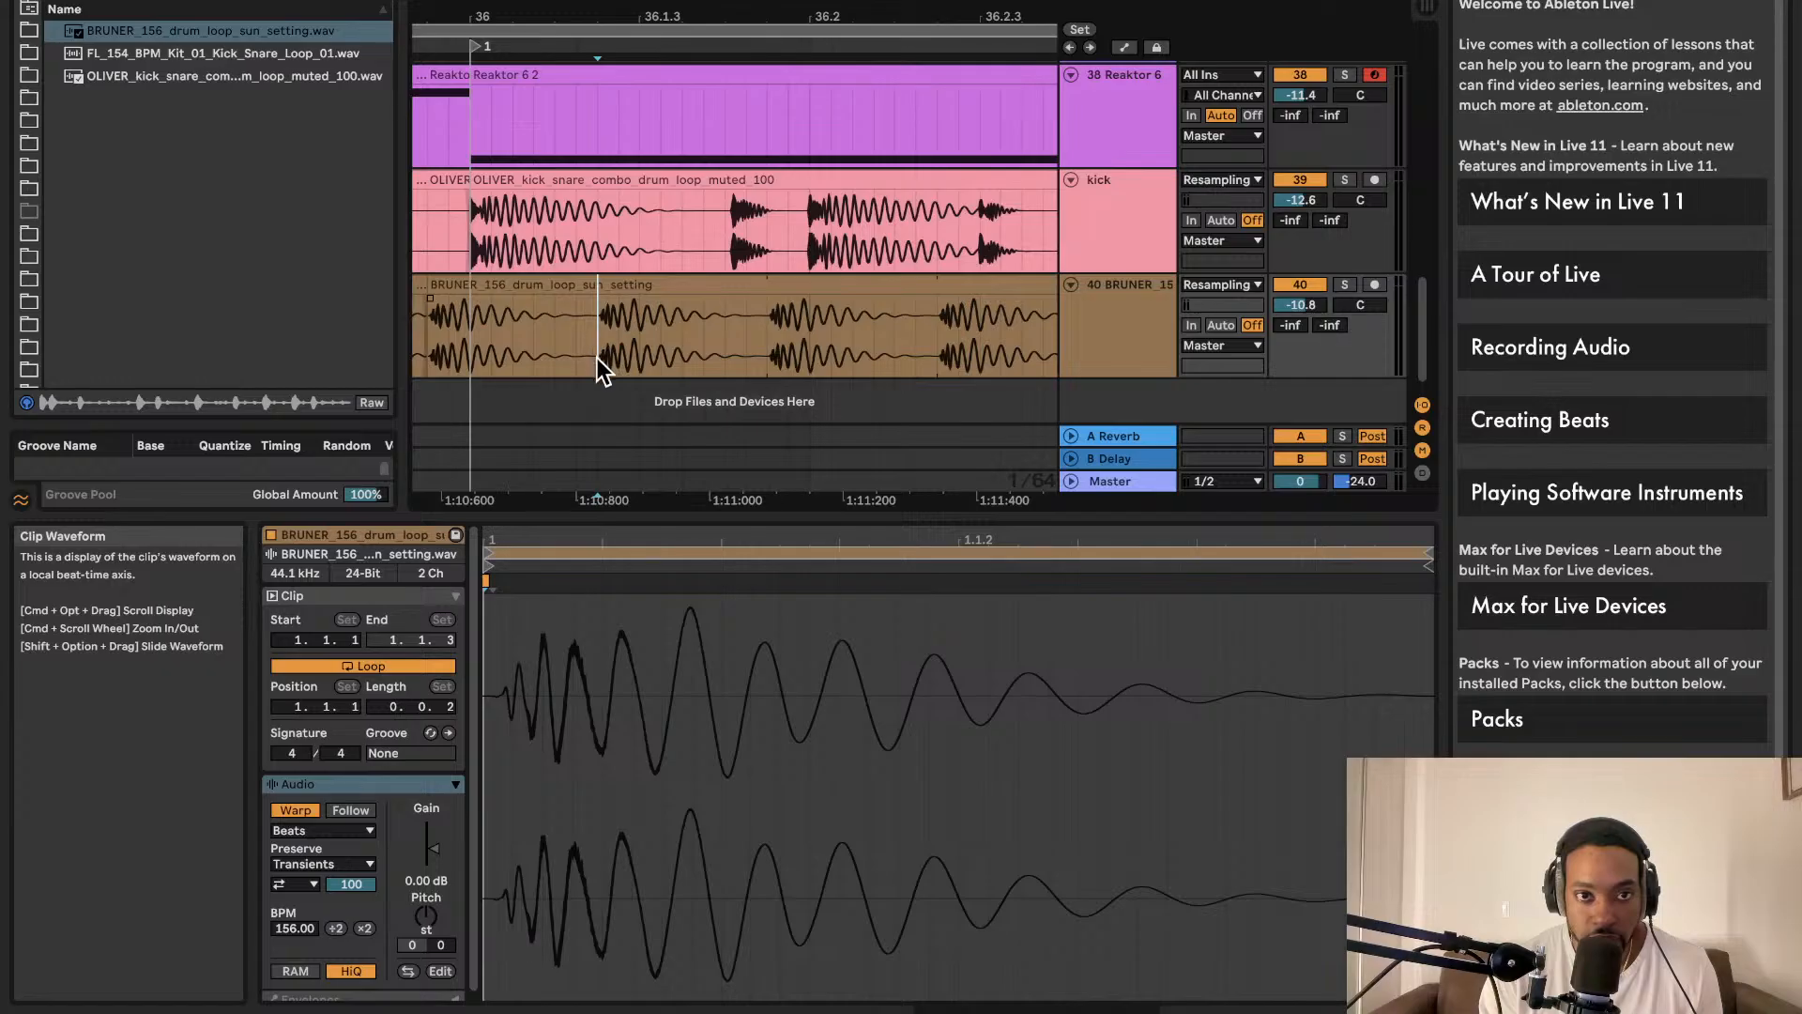
click(593, 284)
scroll(598, 291, left, 5)
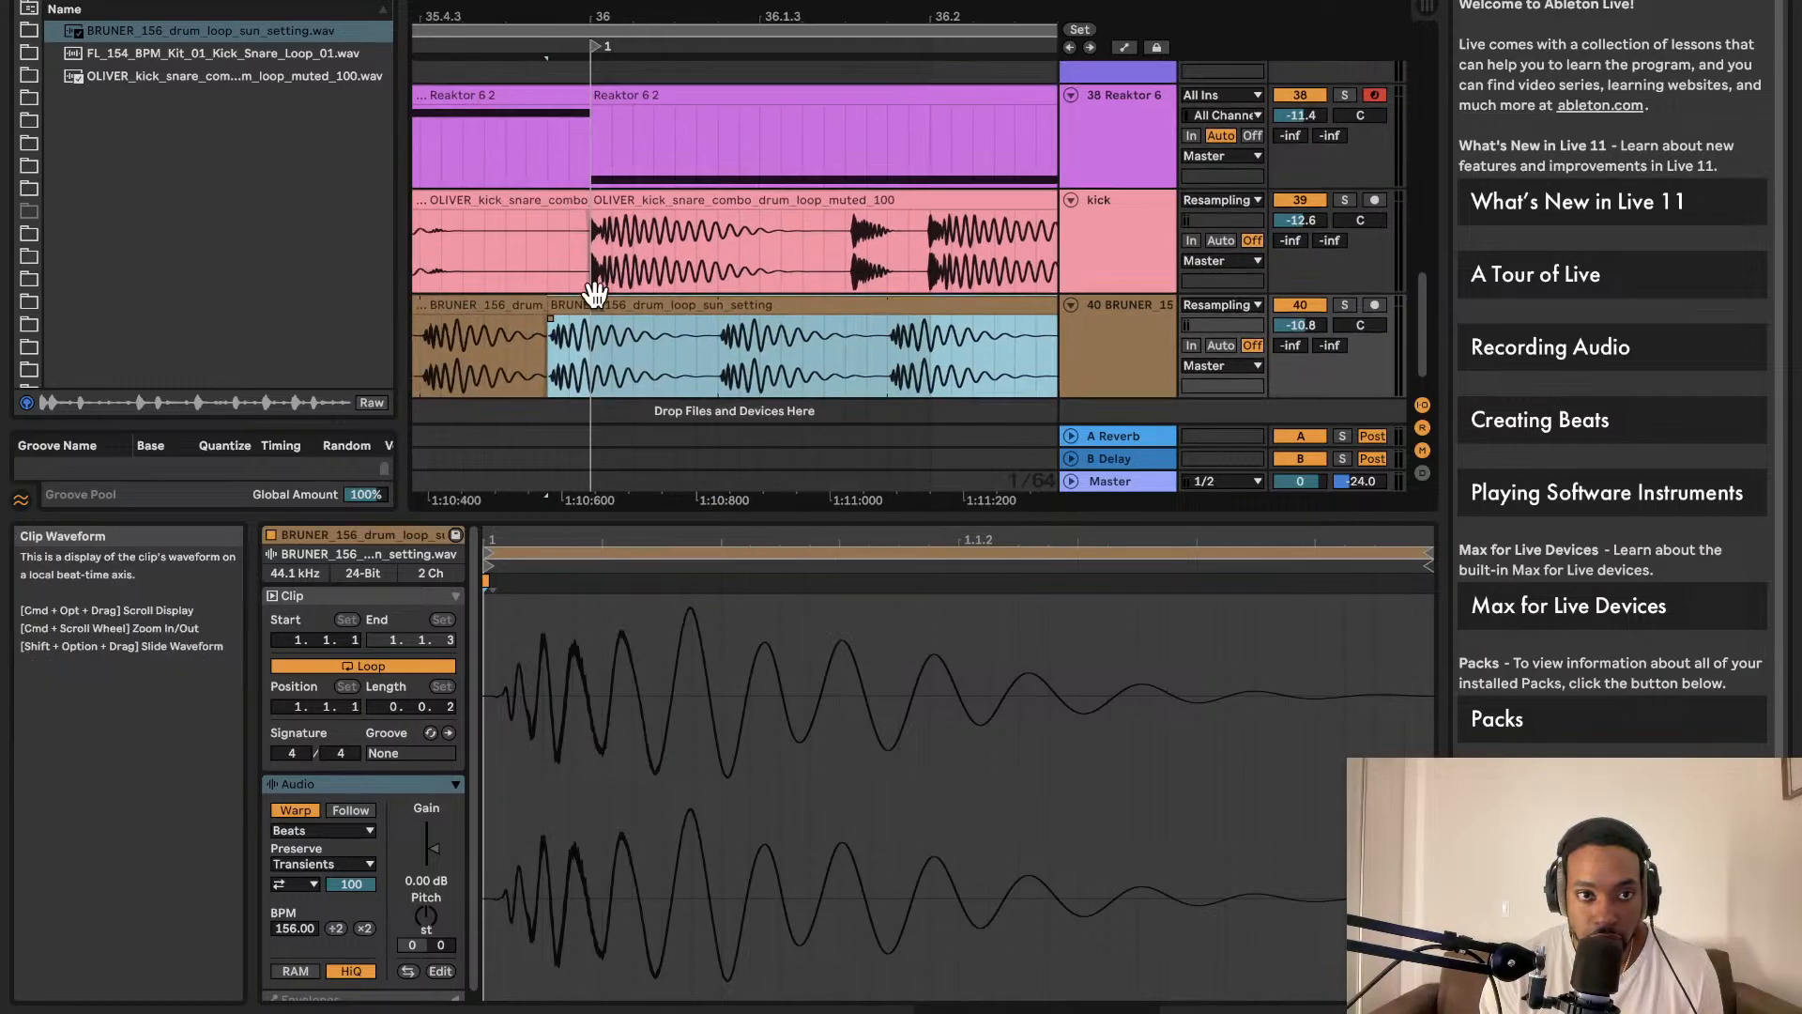
scroll(605, 289, down, 5)
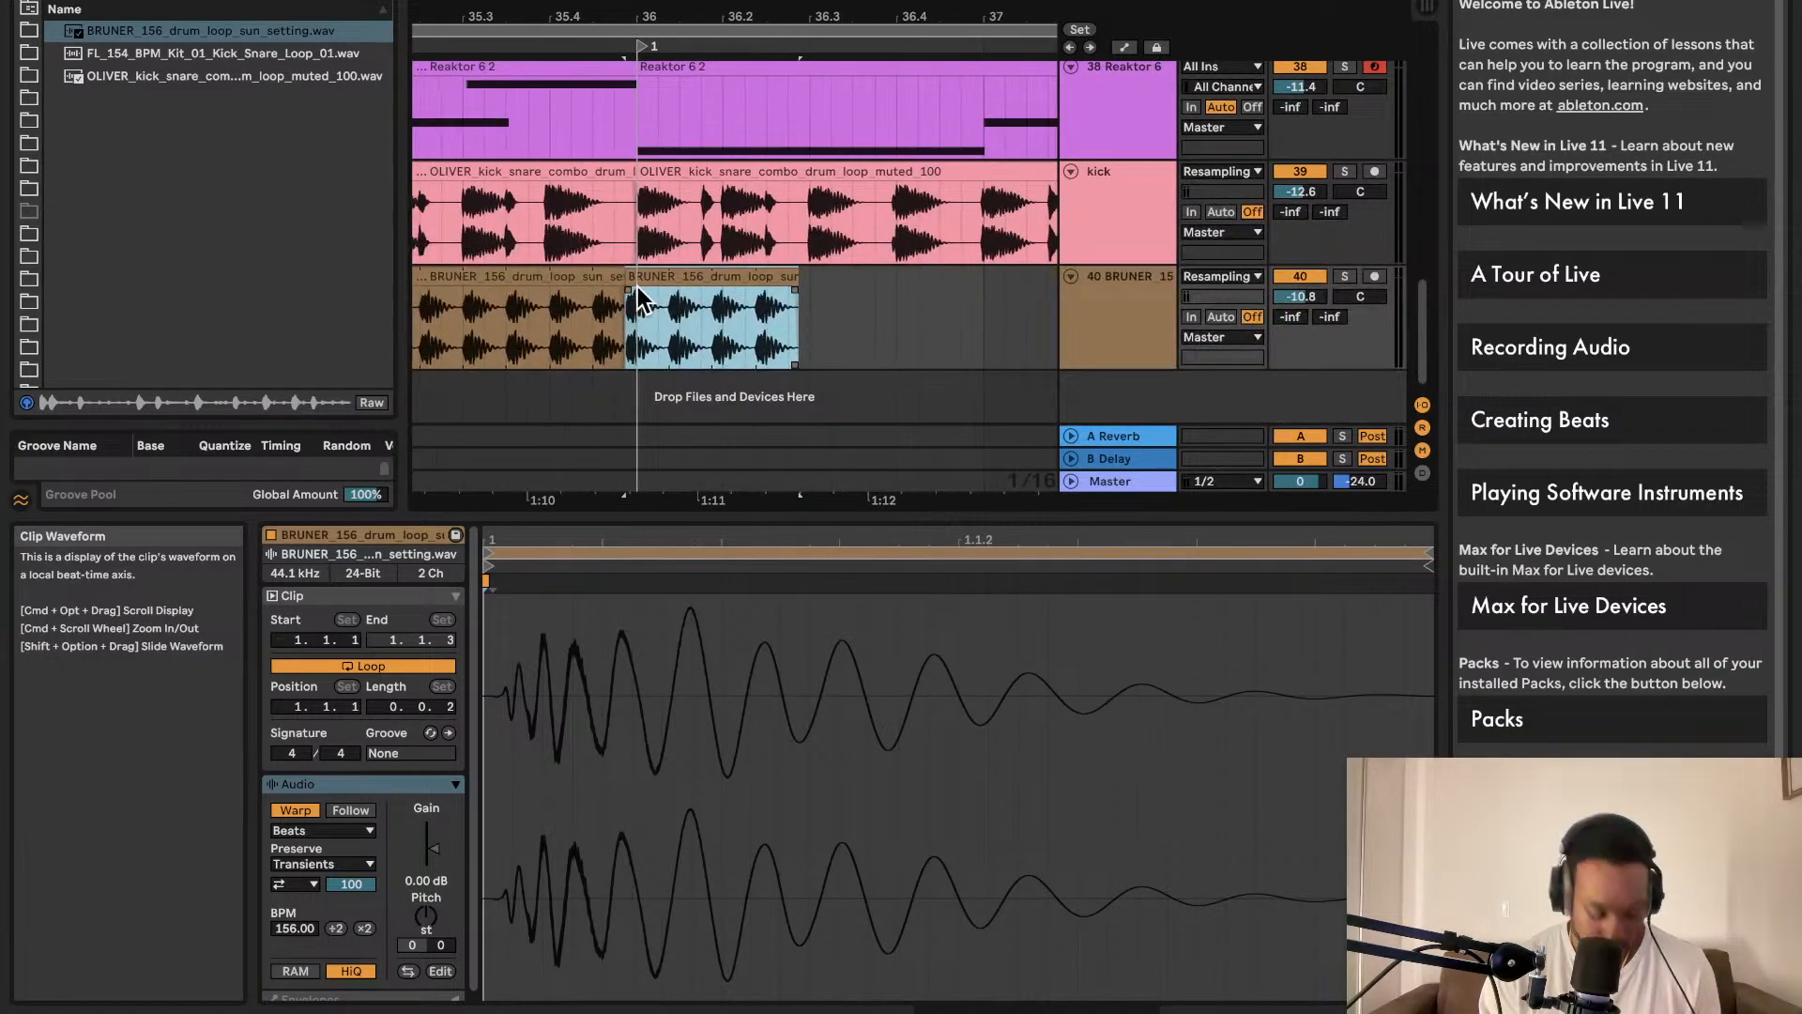
key(Delete)
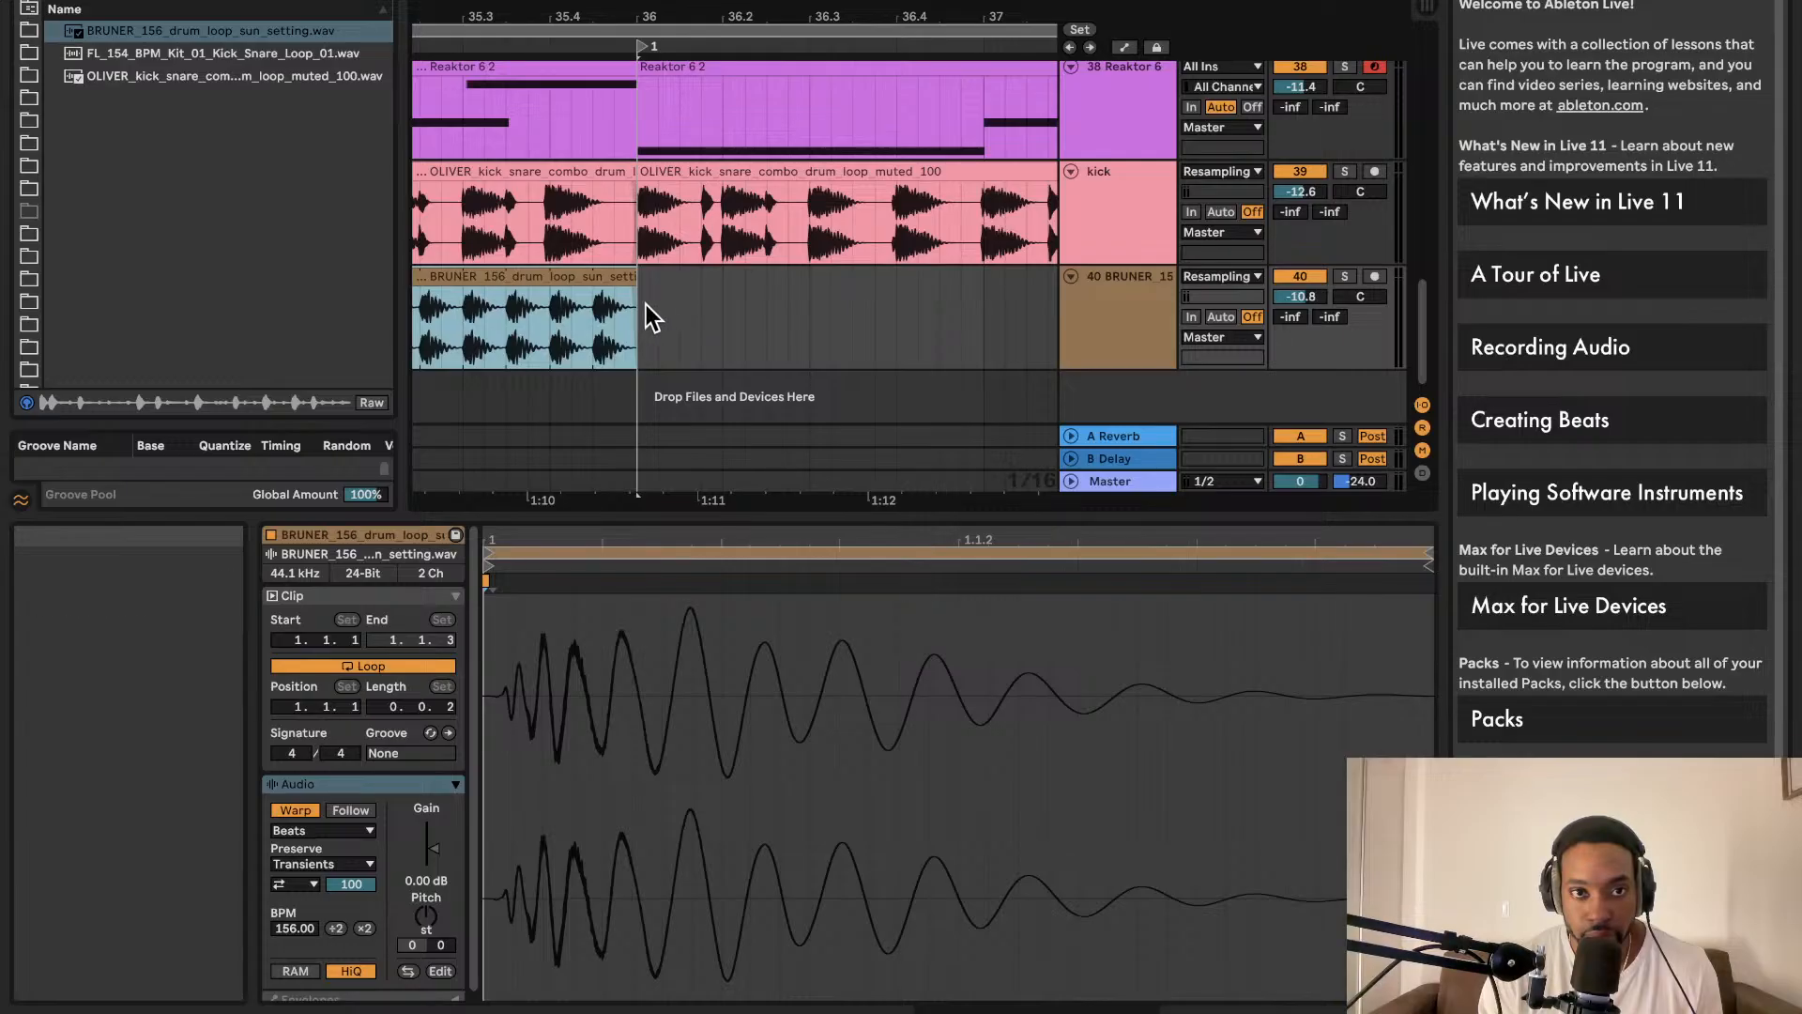
key(super+d)
Step: Split the end of the drum loop into short slices, with cuts through 39.4 and 39.4.3
click(624, 307)
scroll(627, 319, up, 3)
key(super+e)
click(725, 321)
key(super+e)
click(830, 321)
key(super+e)
scroll(908, 321, right, 2)
click(865, 319)
key(super+e)
click(967, 324)
key(super+e)
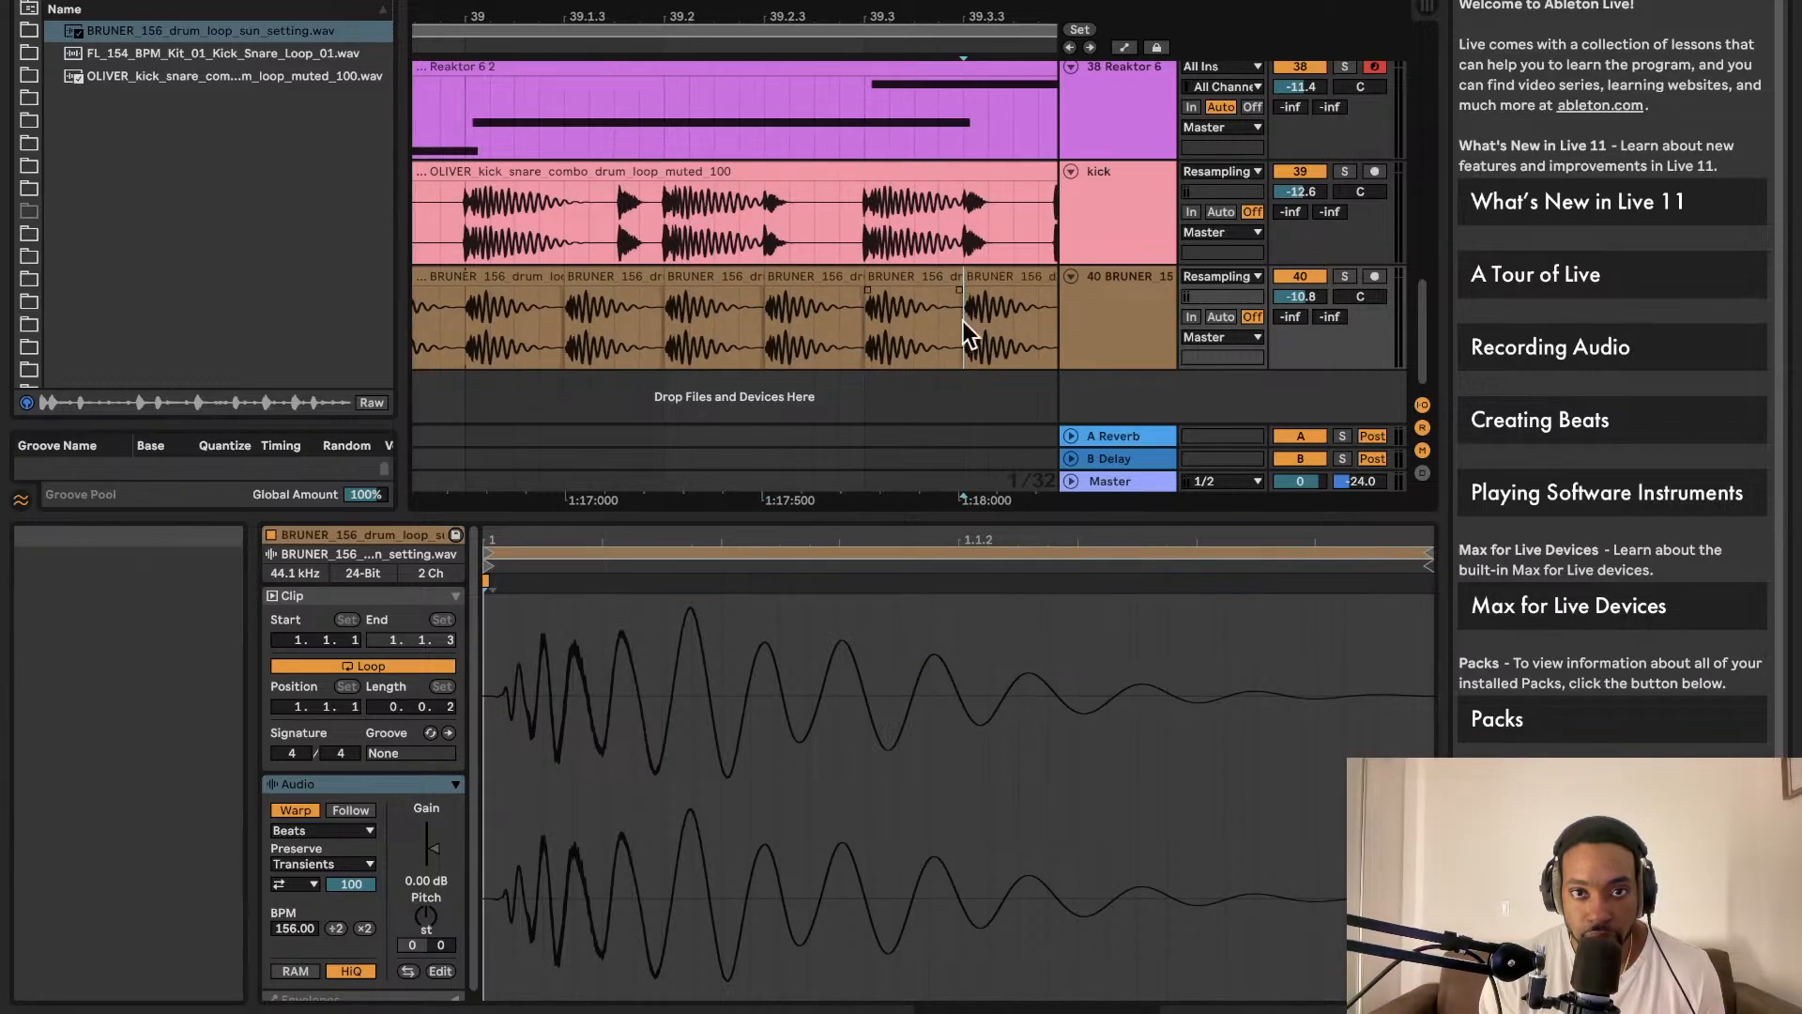
scroll(966, 324, right, 2)
click(1011, 325)
key(super+e)
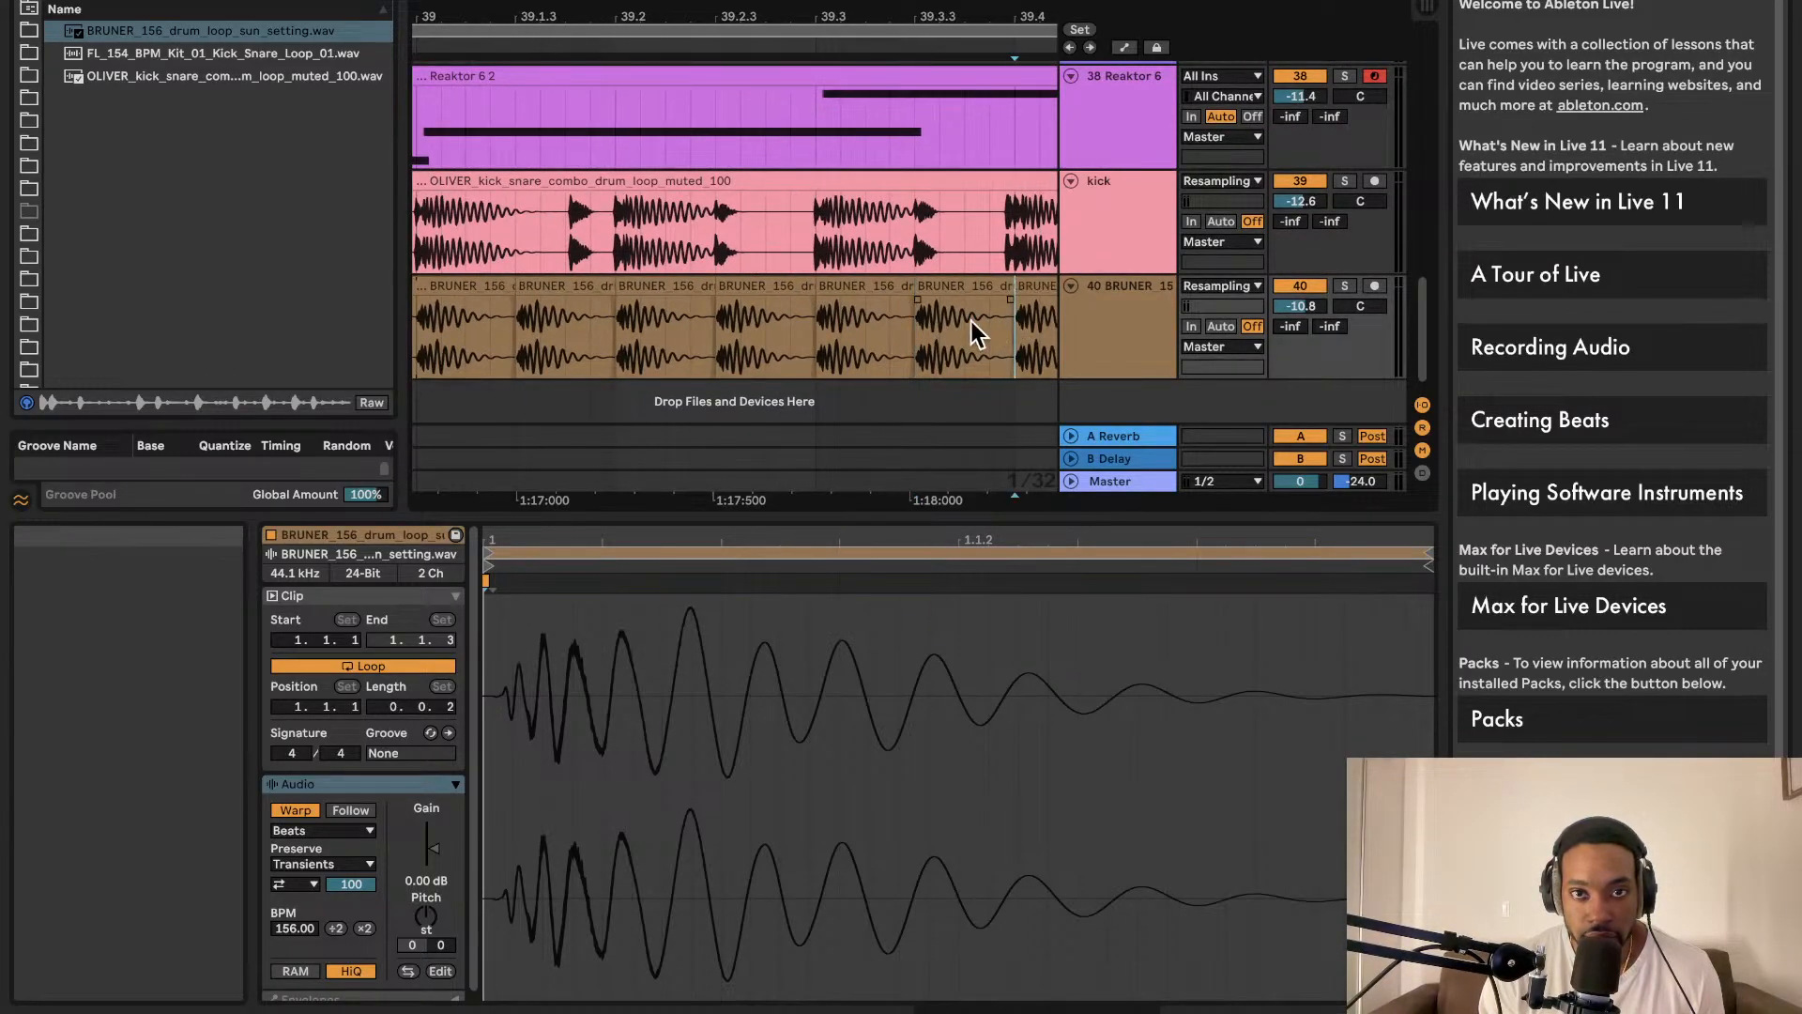
scroll(972, 324, right, 6)
scroll(959, 324, down, 2)
click(819, 334)
key(super+e)
Step: Select all seven short drum-loop slices
scroll(871, 347, up, 4)
scroll(869, 343, down, 4)
scroll(870, 345, down, 4)
scroll(826, 343, left, 5)
scroll(785, 327, up, 2)
click(856, 279)
scroll(871, 287, right, 4)
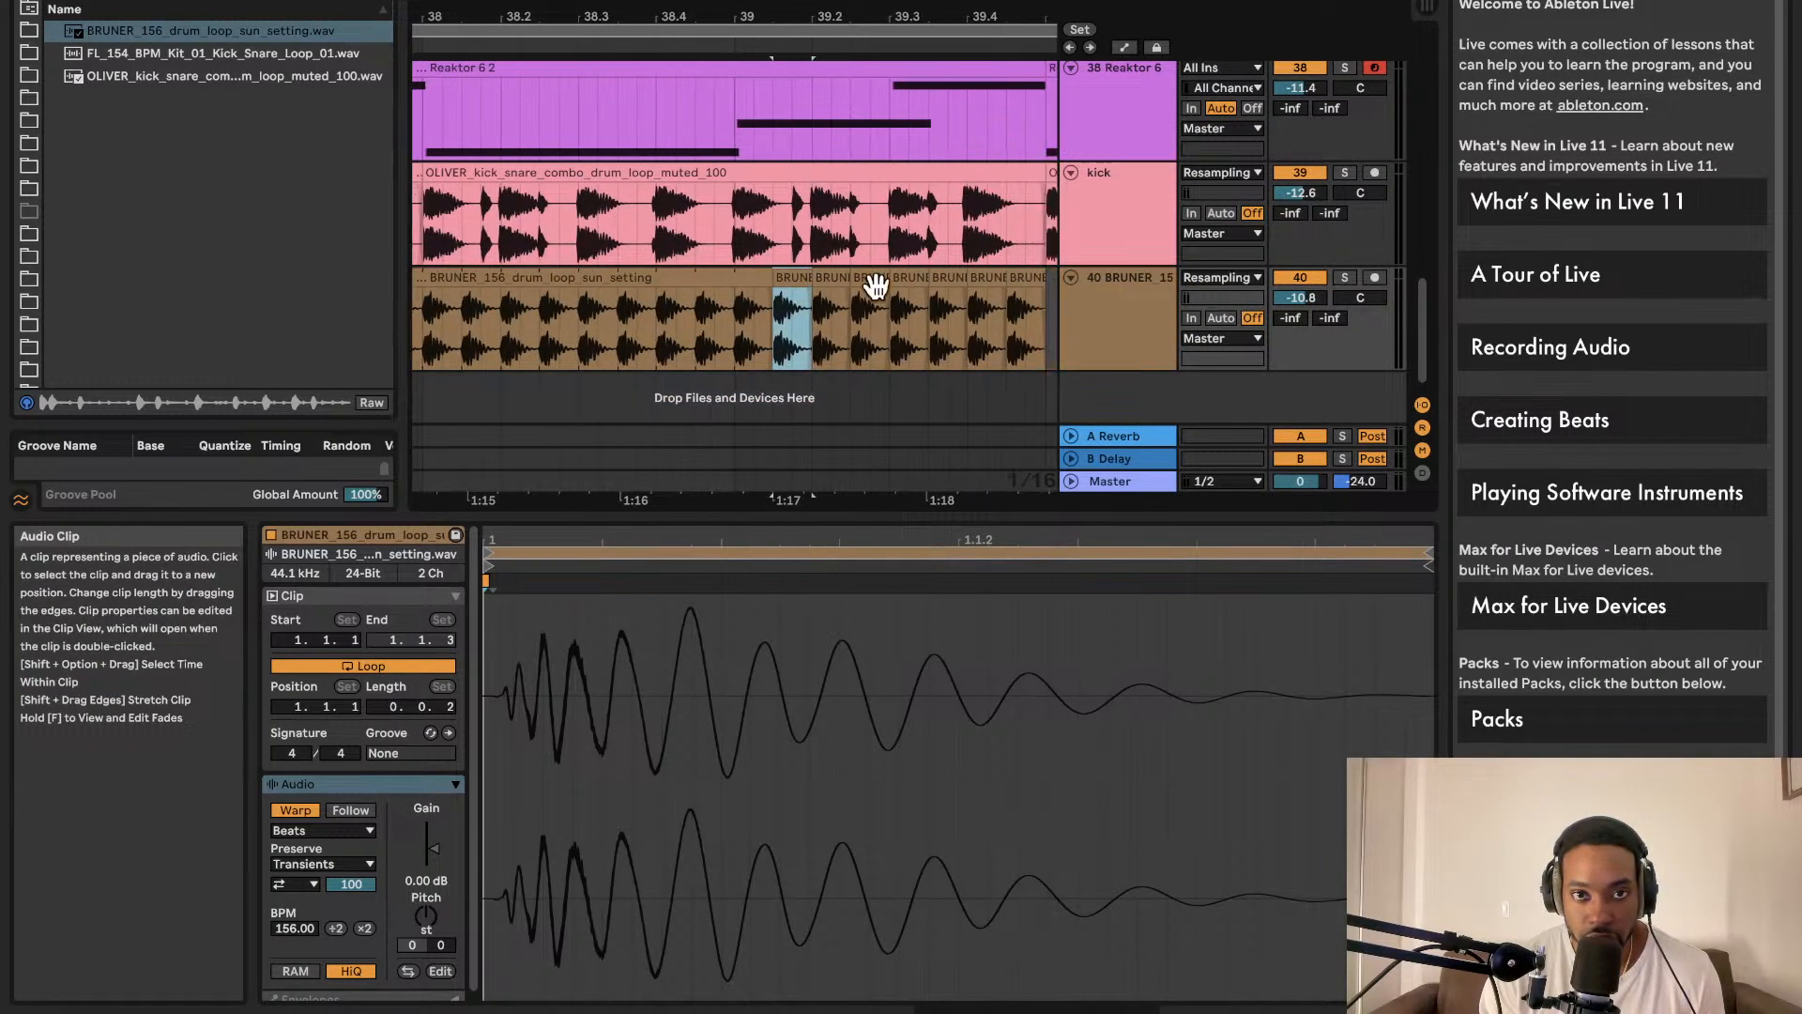
shift+click(967, 305)
Step: Colour the seven selected drum-loop slices green
right_click(857, 300)
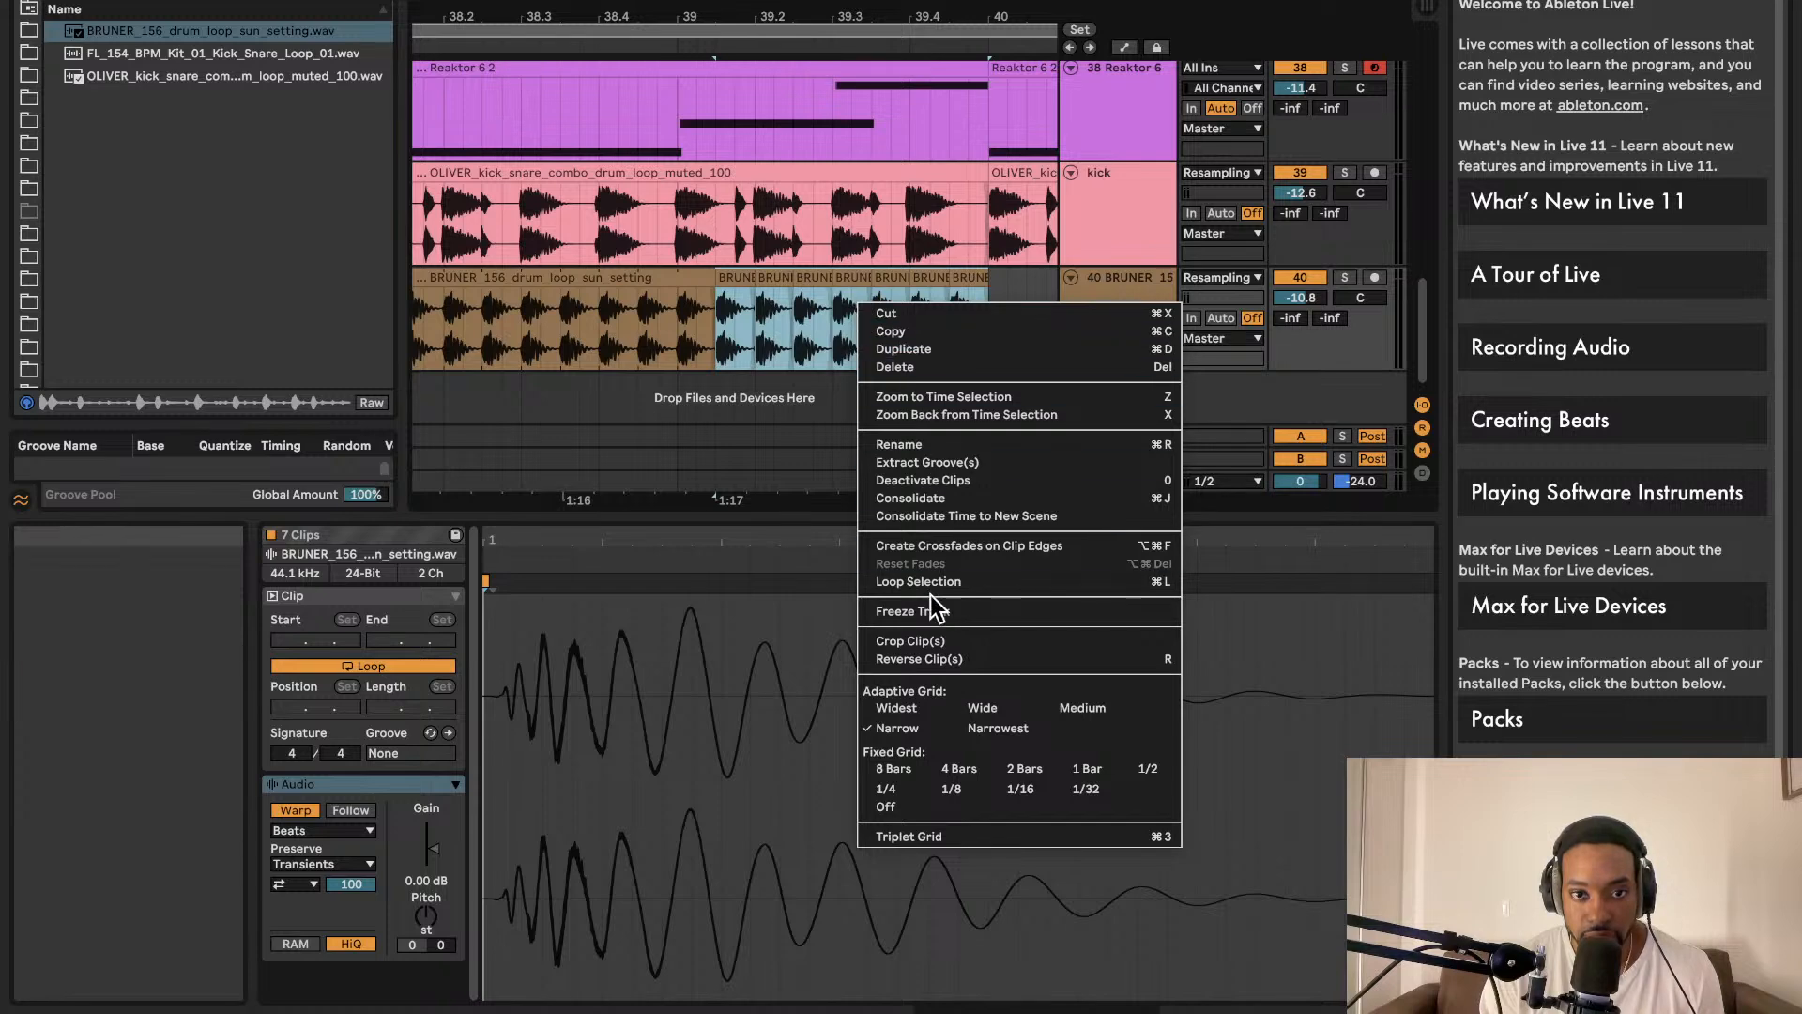
right_click(819, 277)
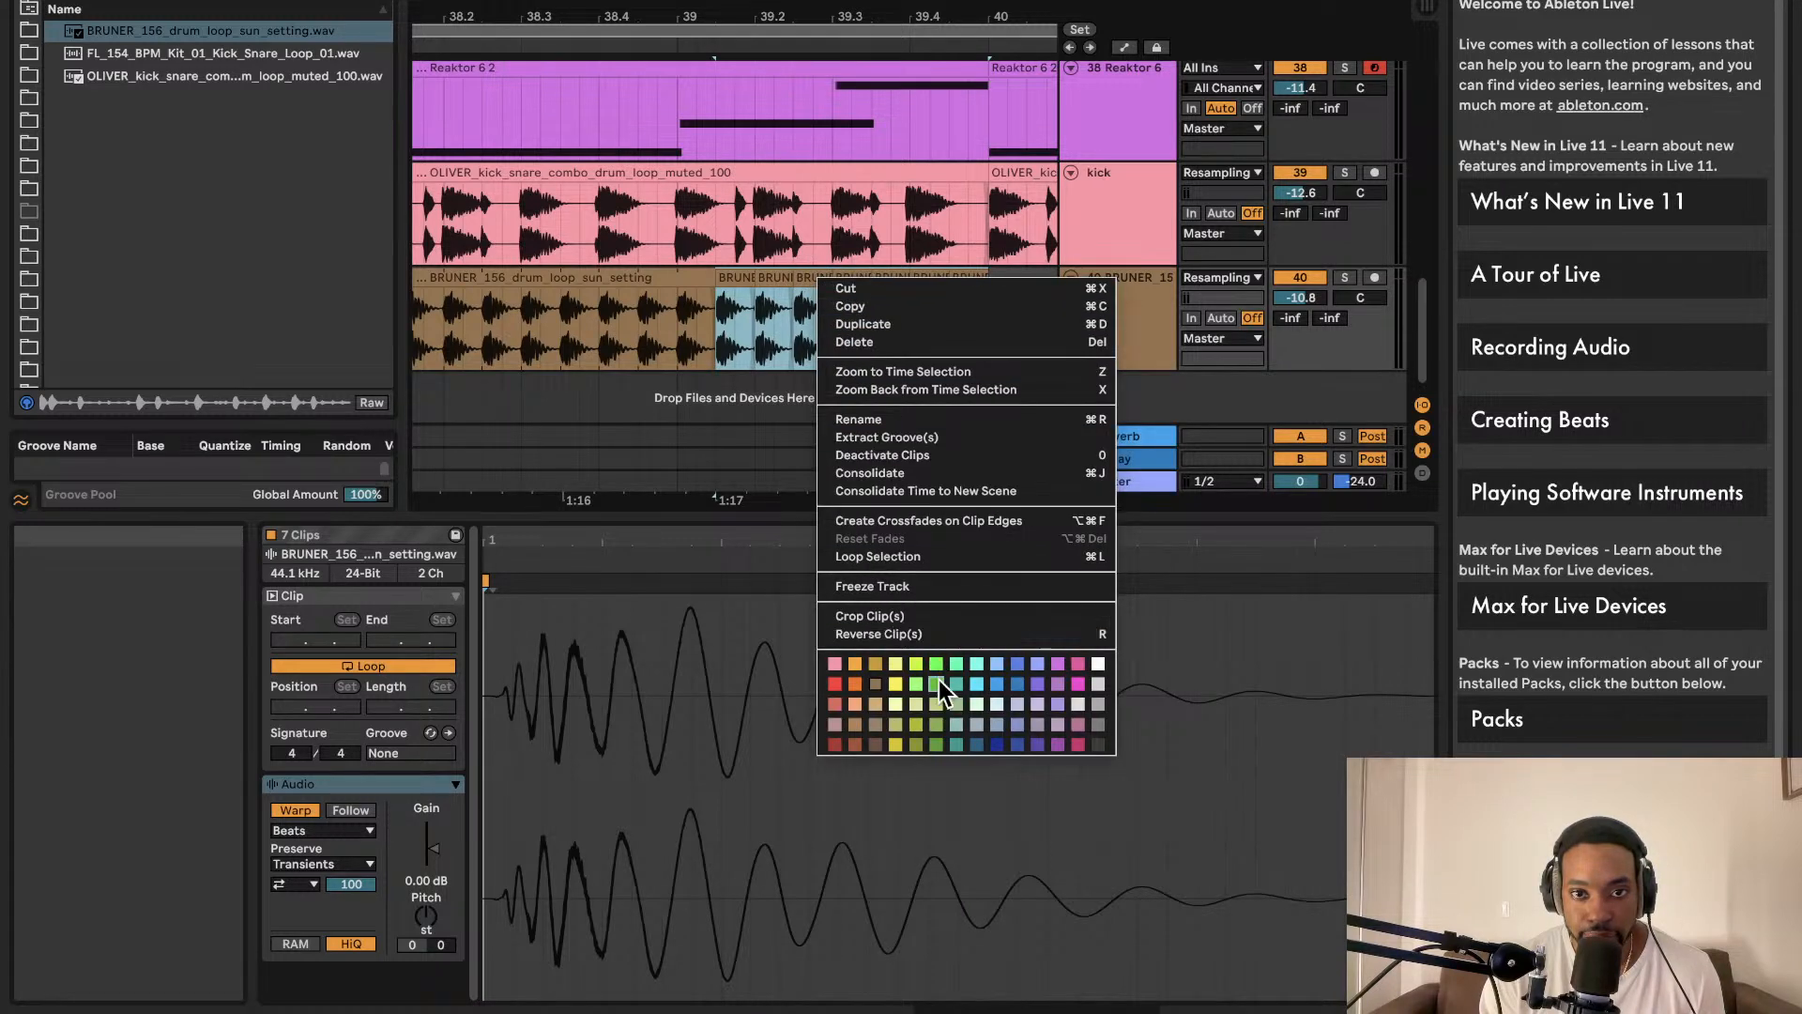
click(938, 681)
Step: Shorten one green slice and shift the slice at 39.2 slightly earlier
click(819, 308)
scroll(755, 298, up, 6)
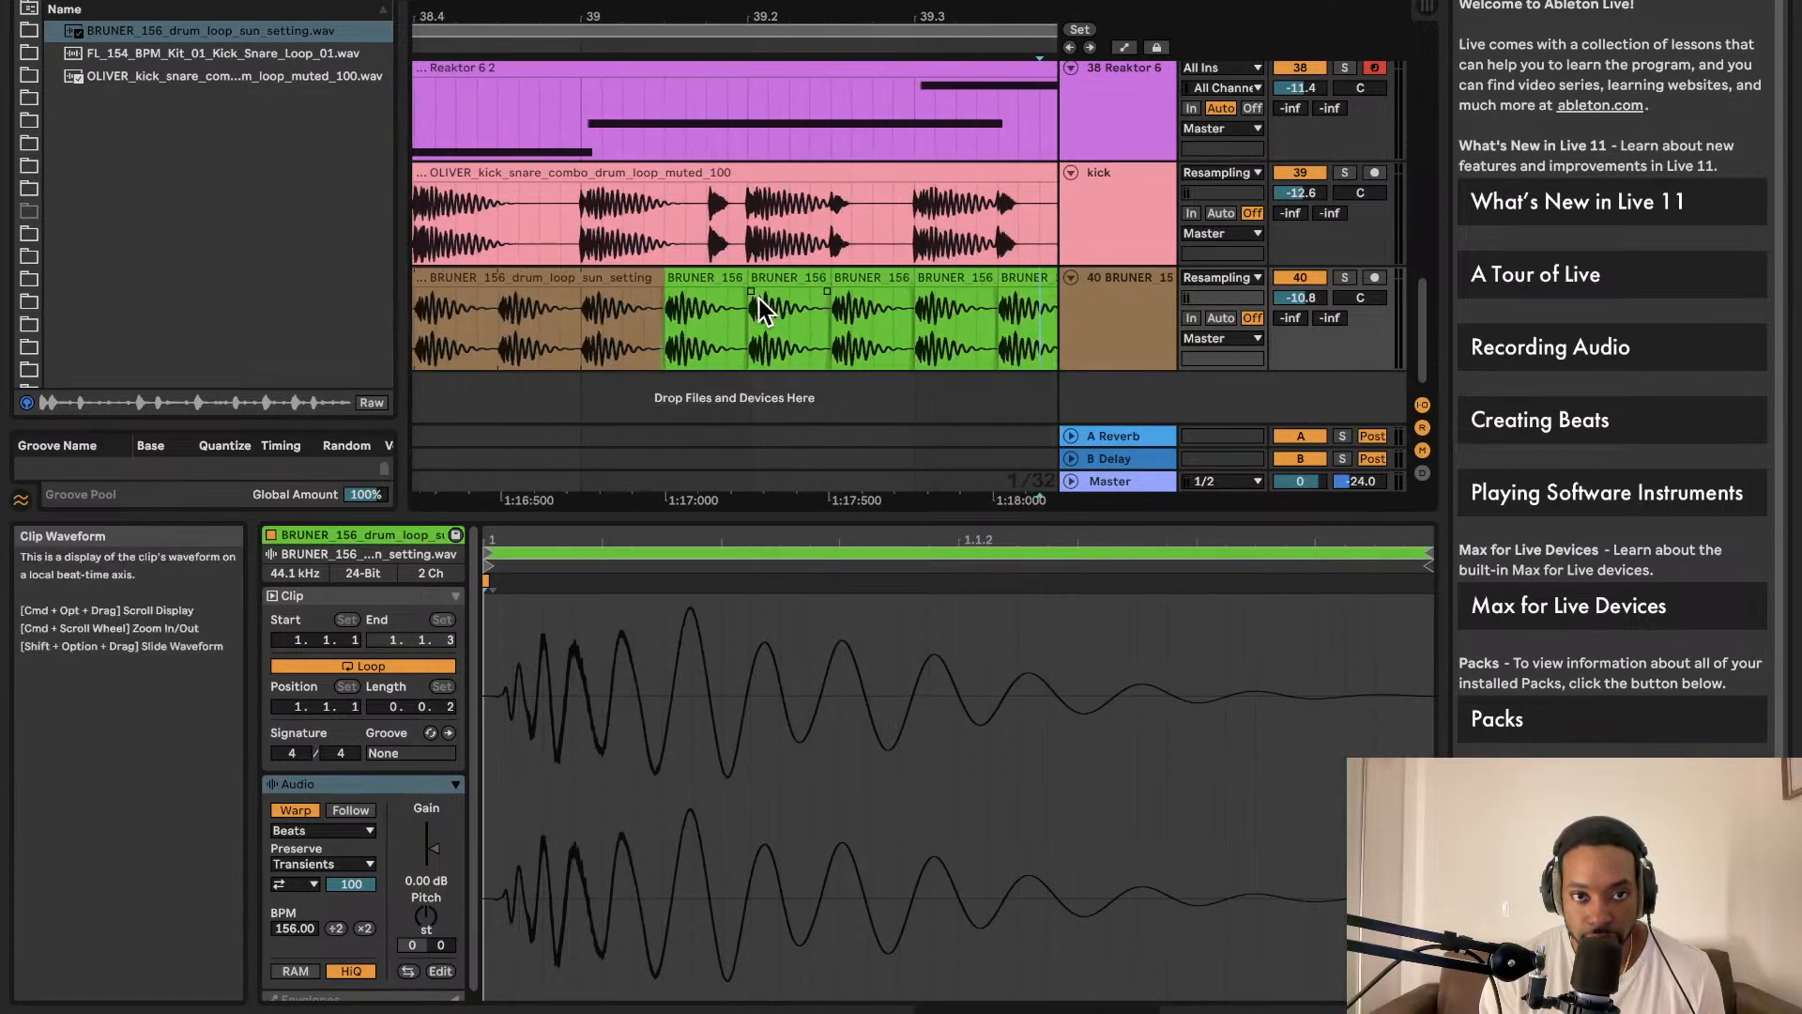
drag(726, 278, 537, 279)
key(space)
key(space)
key(space)
scroll(741, 282, left, 2)
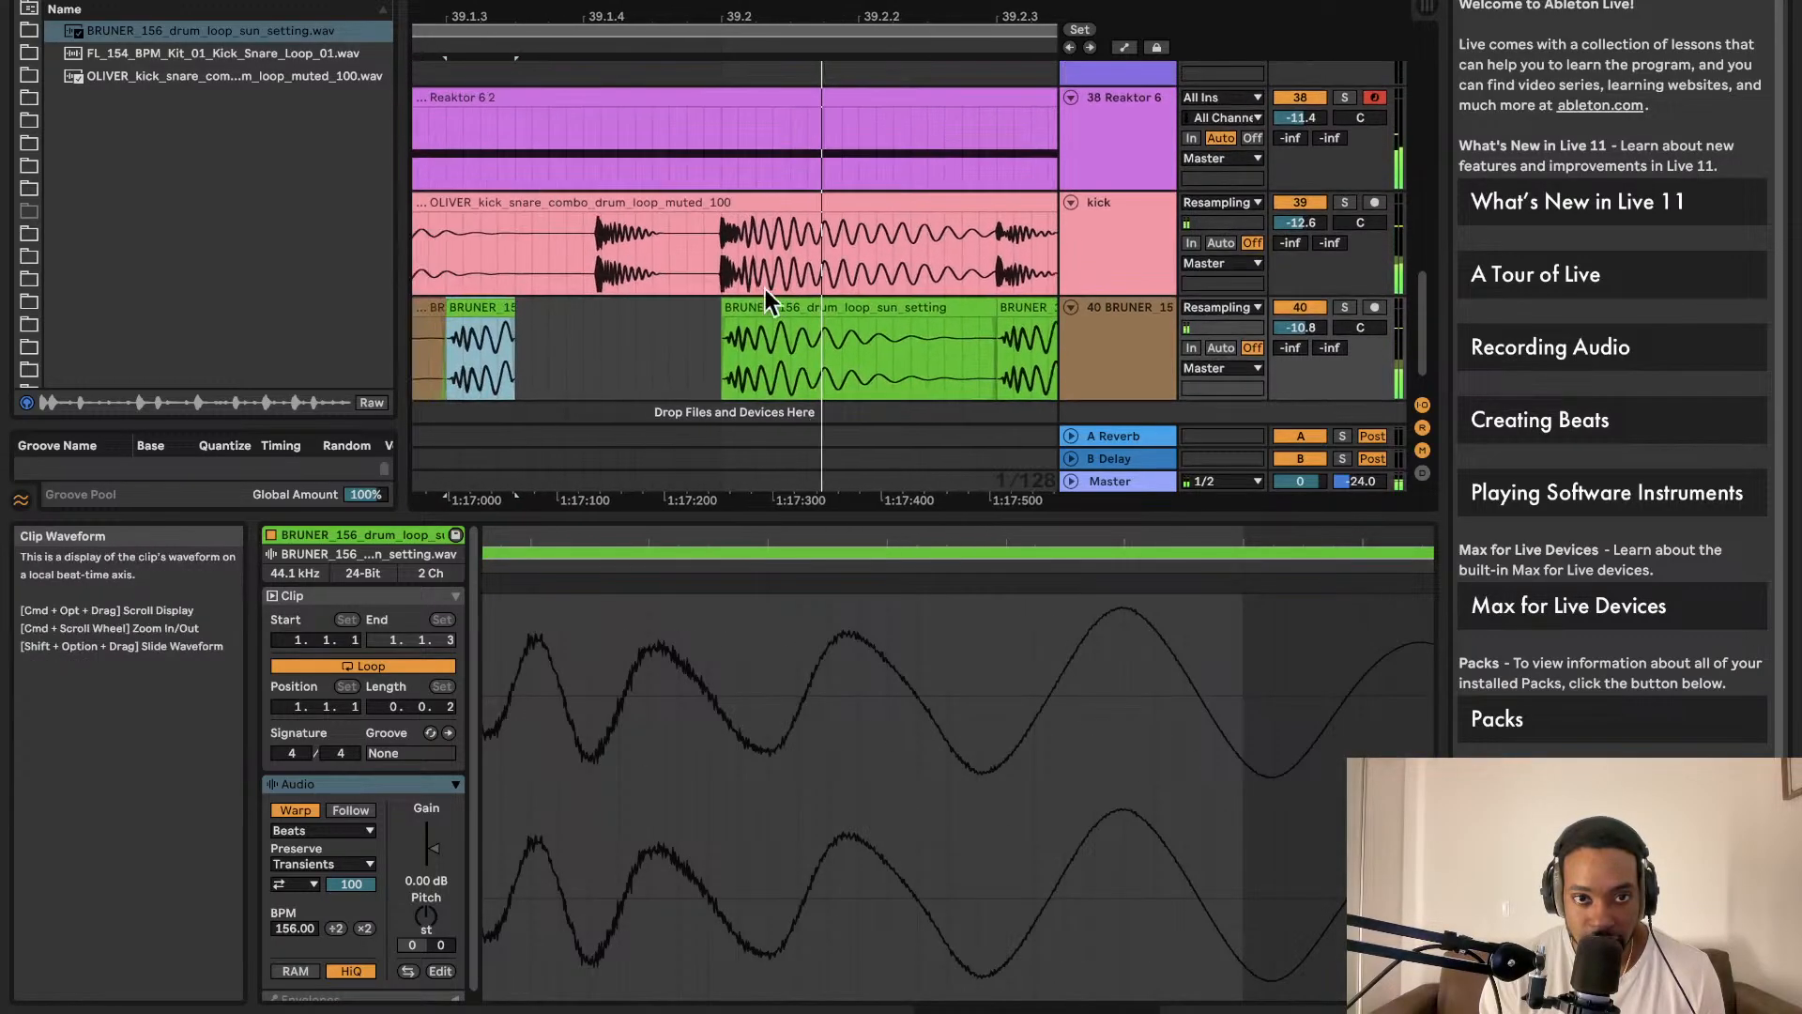
click(747, 308)
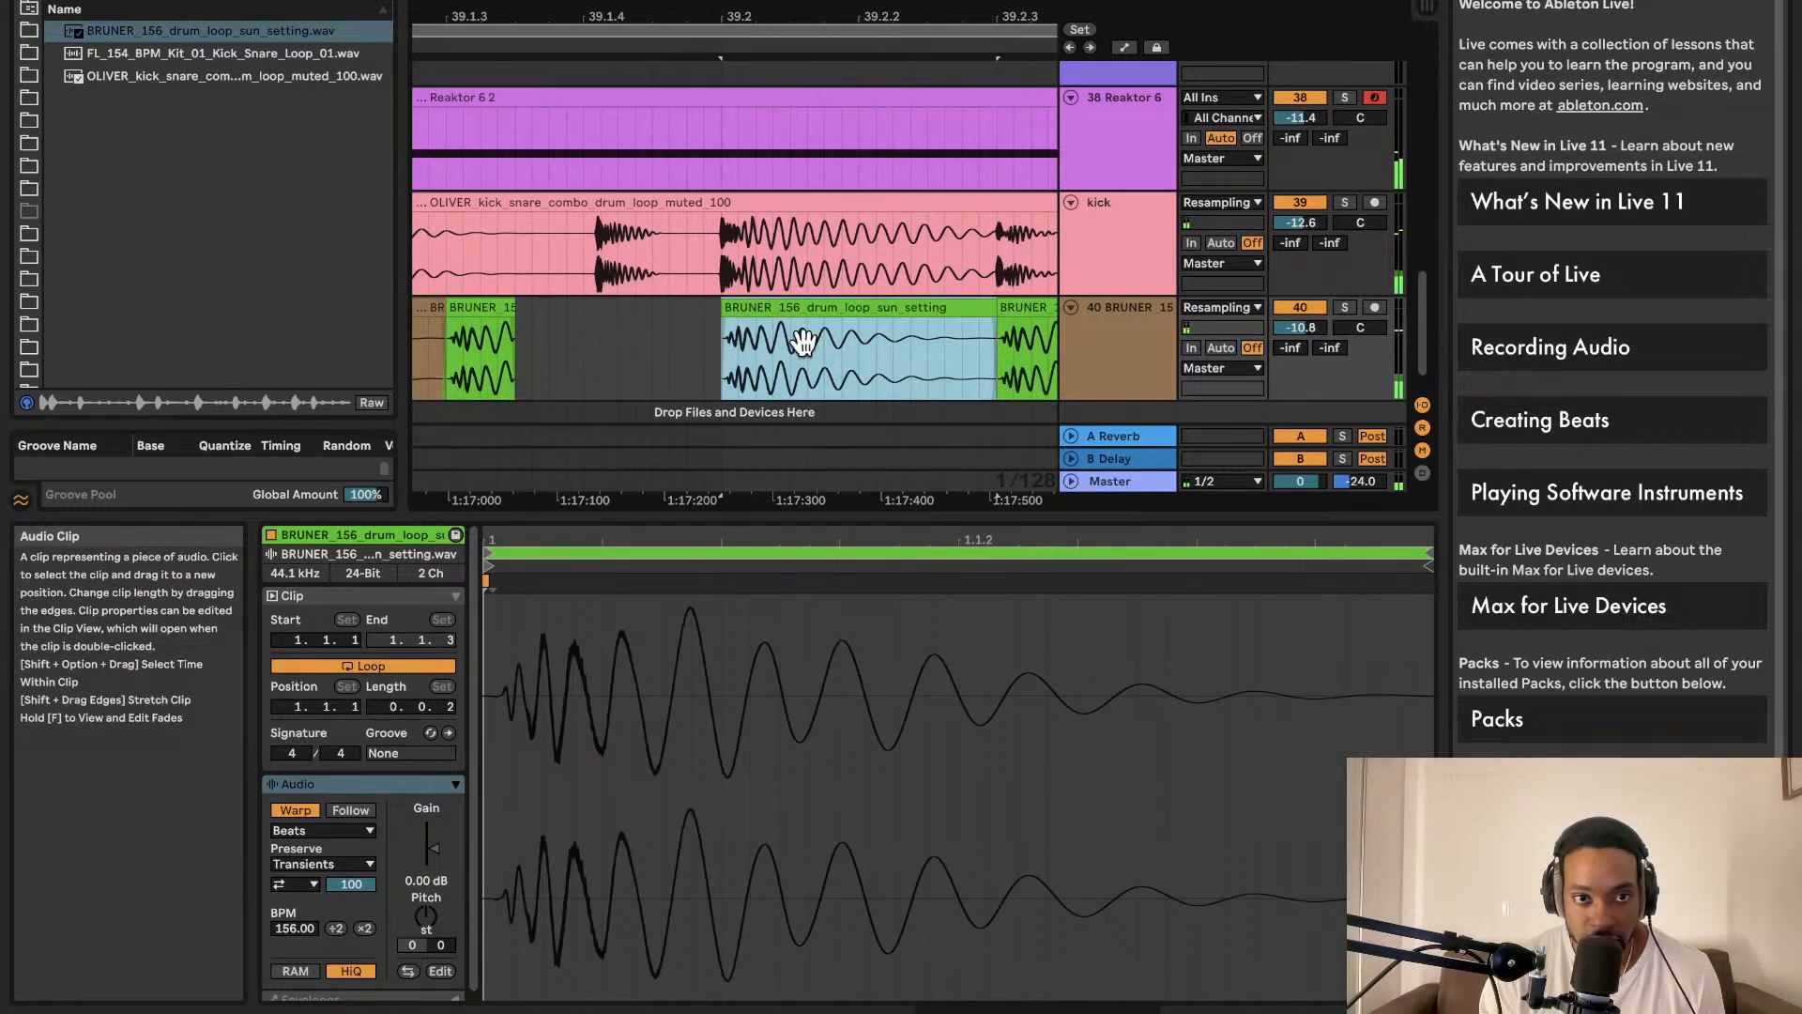
drag(709, 294, 702, 293)
Step: Play the arrangement back from a point inside the drum loop
scroll(702, 294, down, 5)
scroll(702, 295, down, 6)
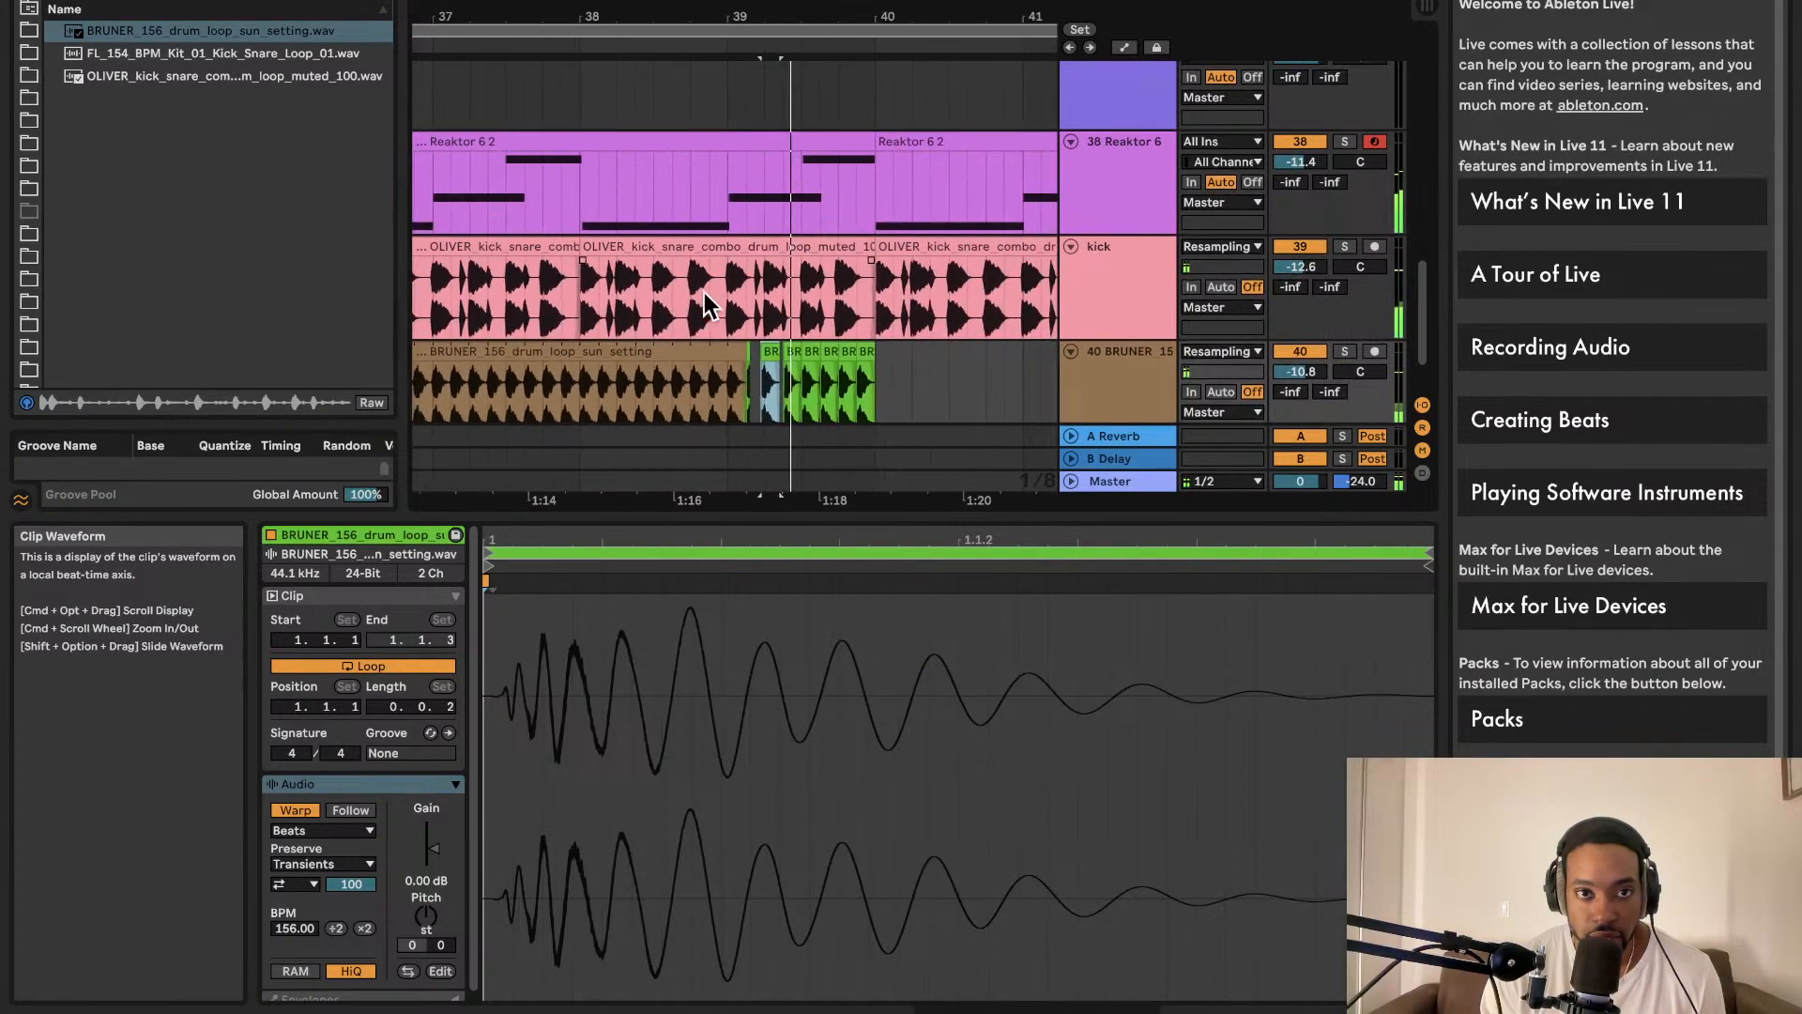
click(596, 409)
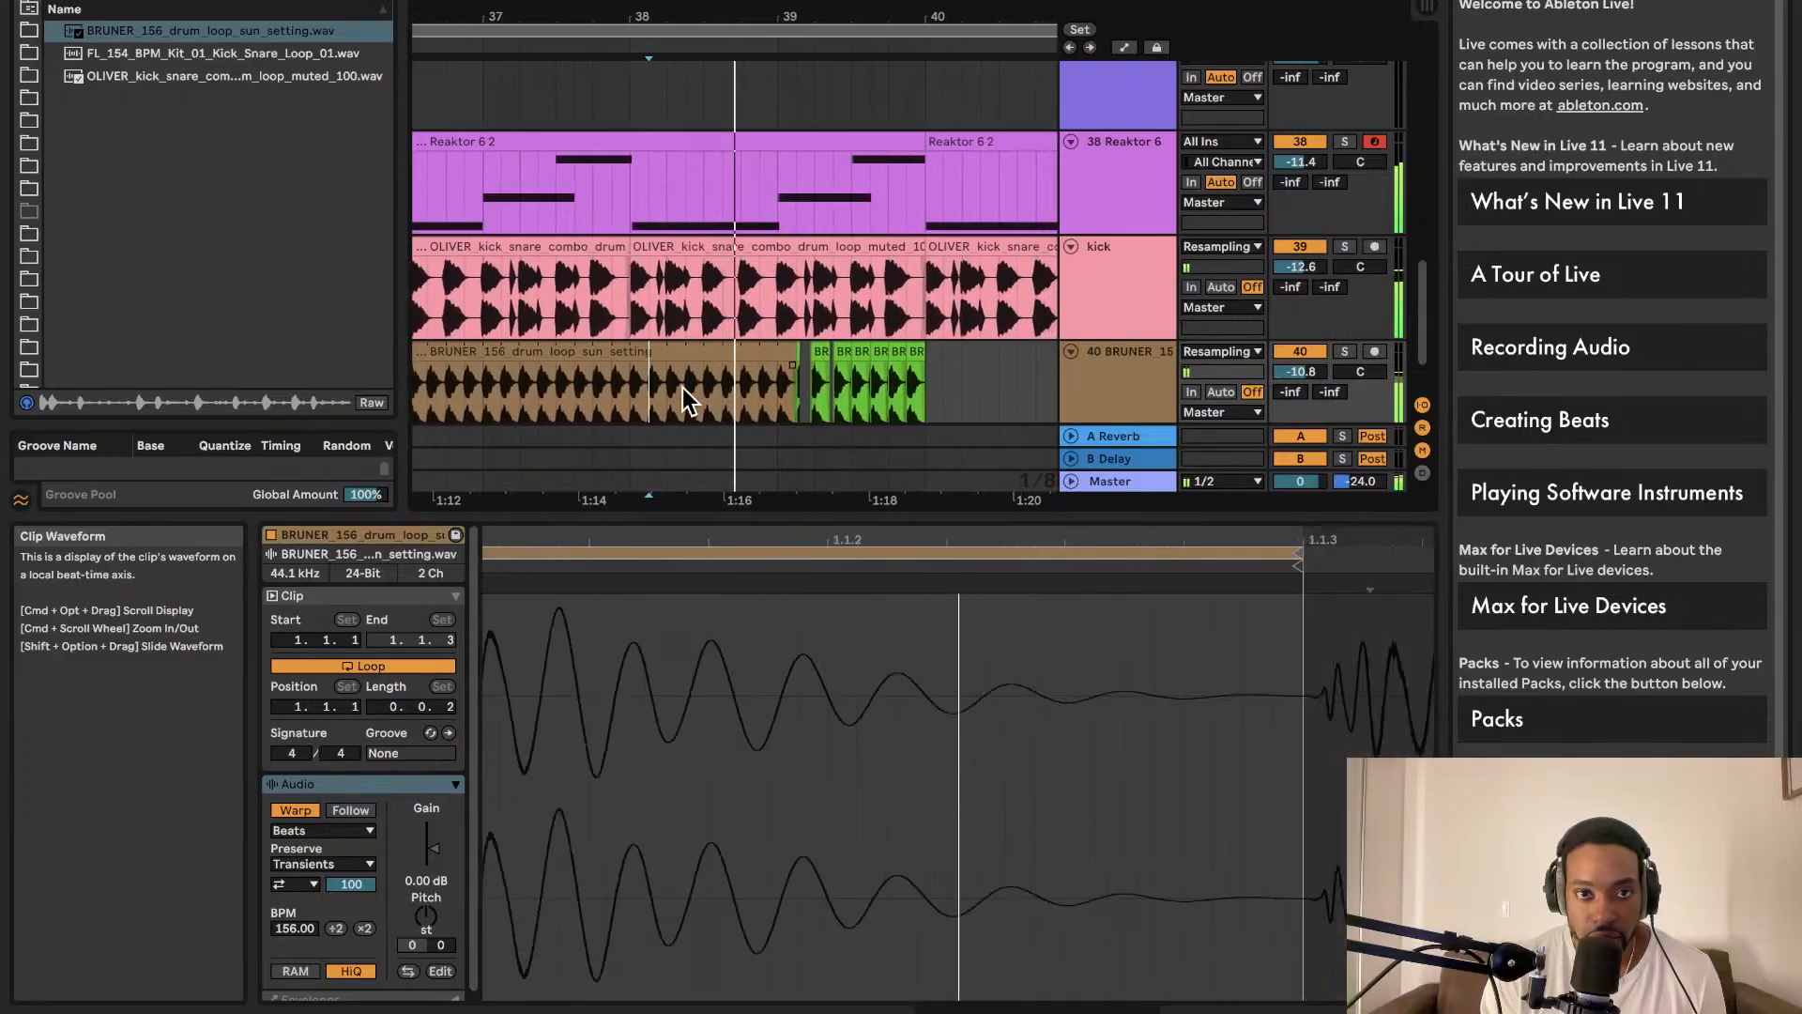
key(space)
key(space)
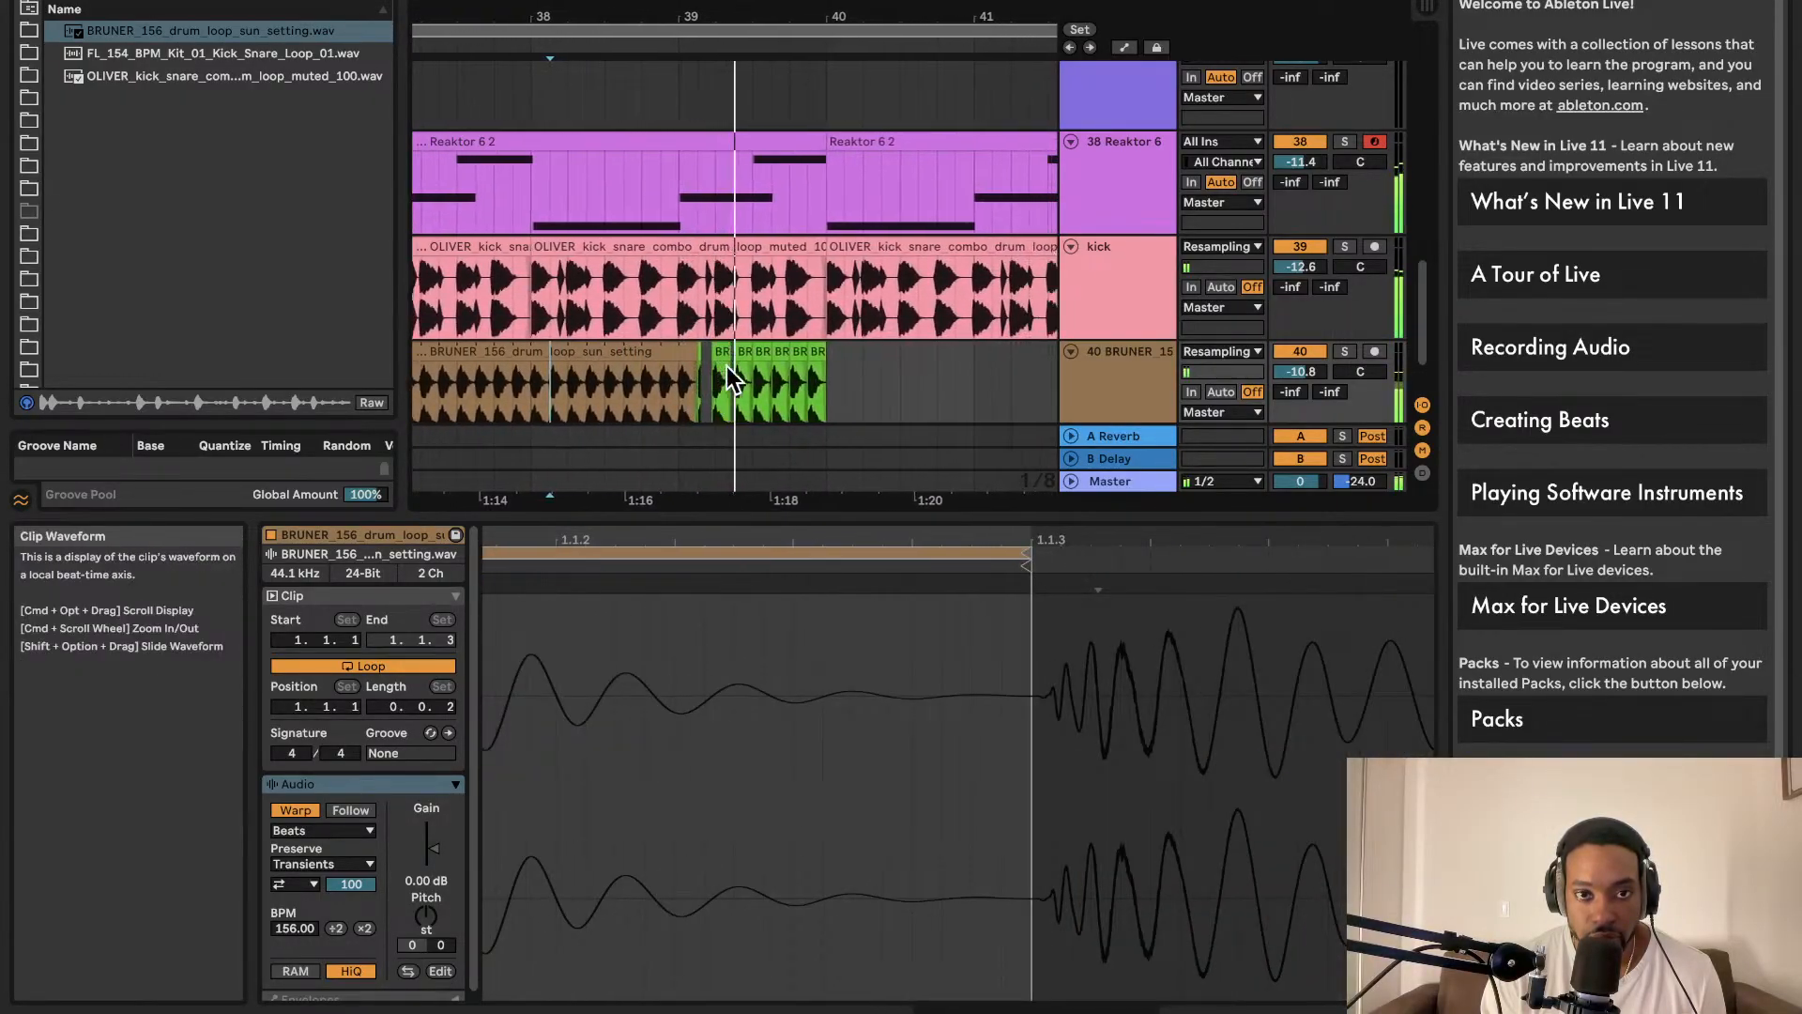
Step: Undo the slice edits and remove the drum-loop copy at bars 36–40
scroll(694, 365, up, 5)
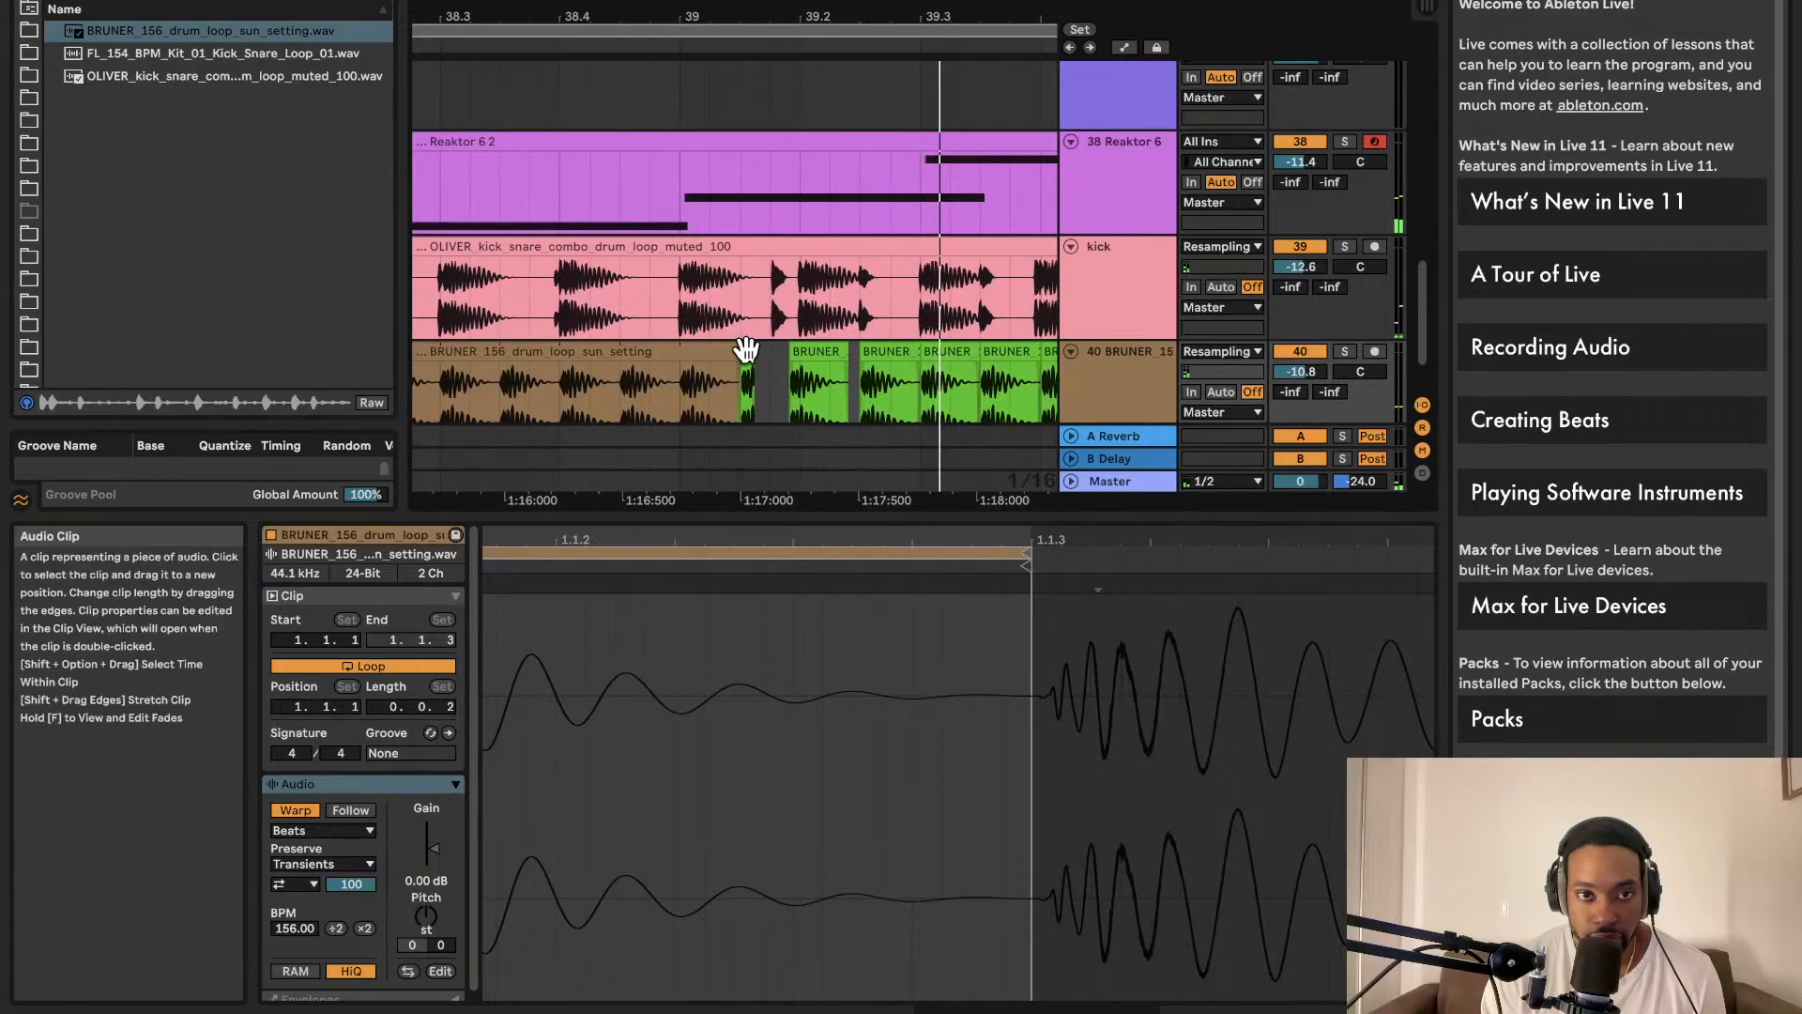
scroll(741, 354, down, 10)
scroll(525, 376, down, 2)
scroll(516, 376, left, 2)
scroll(488, 377, down, 3)
scroll(512, 369, left, 4)
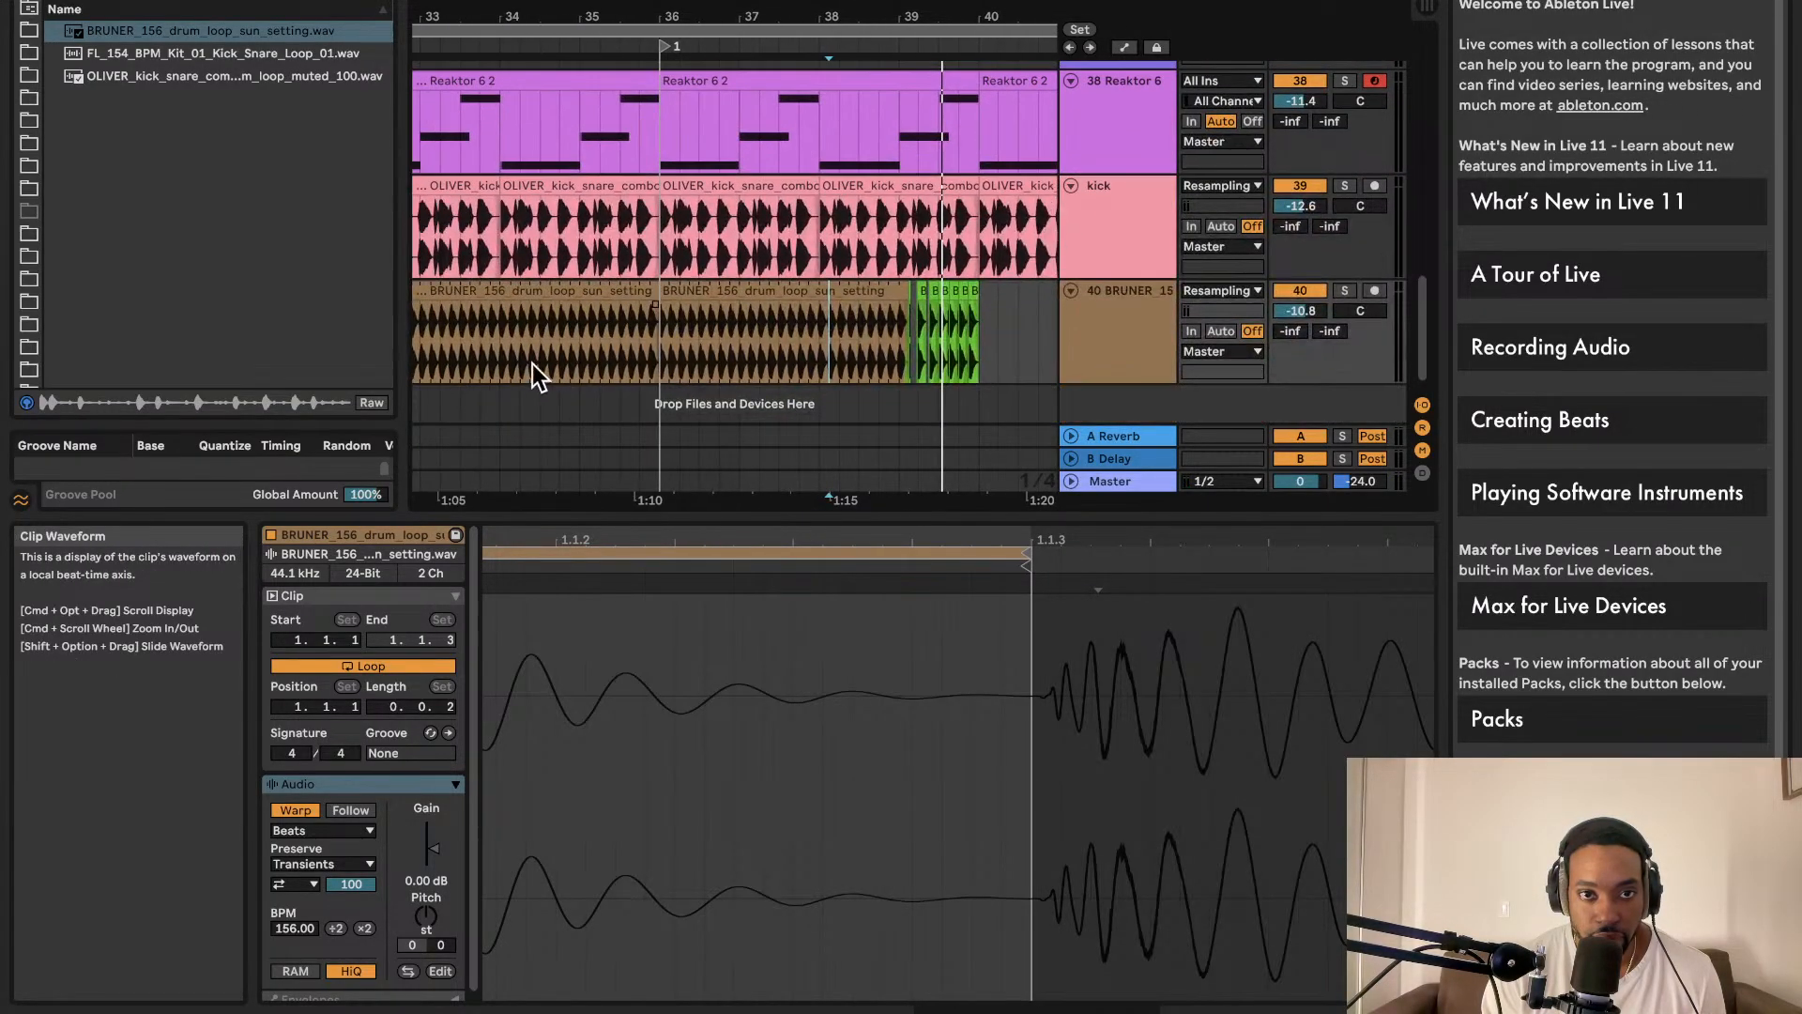
scroll(535, 364, left, 4)
key(super+z)
key(super+z)
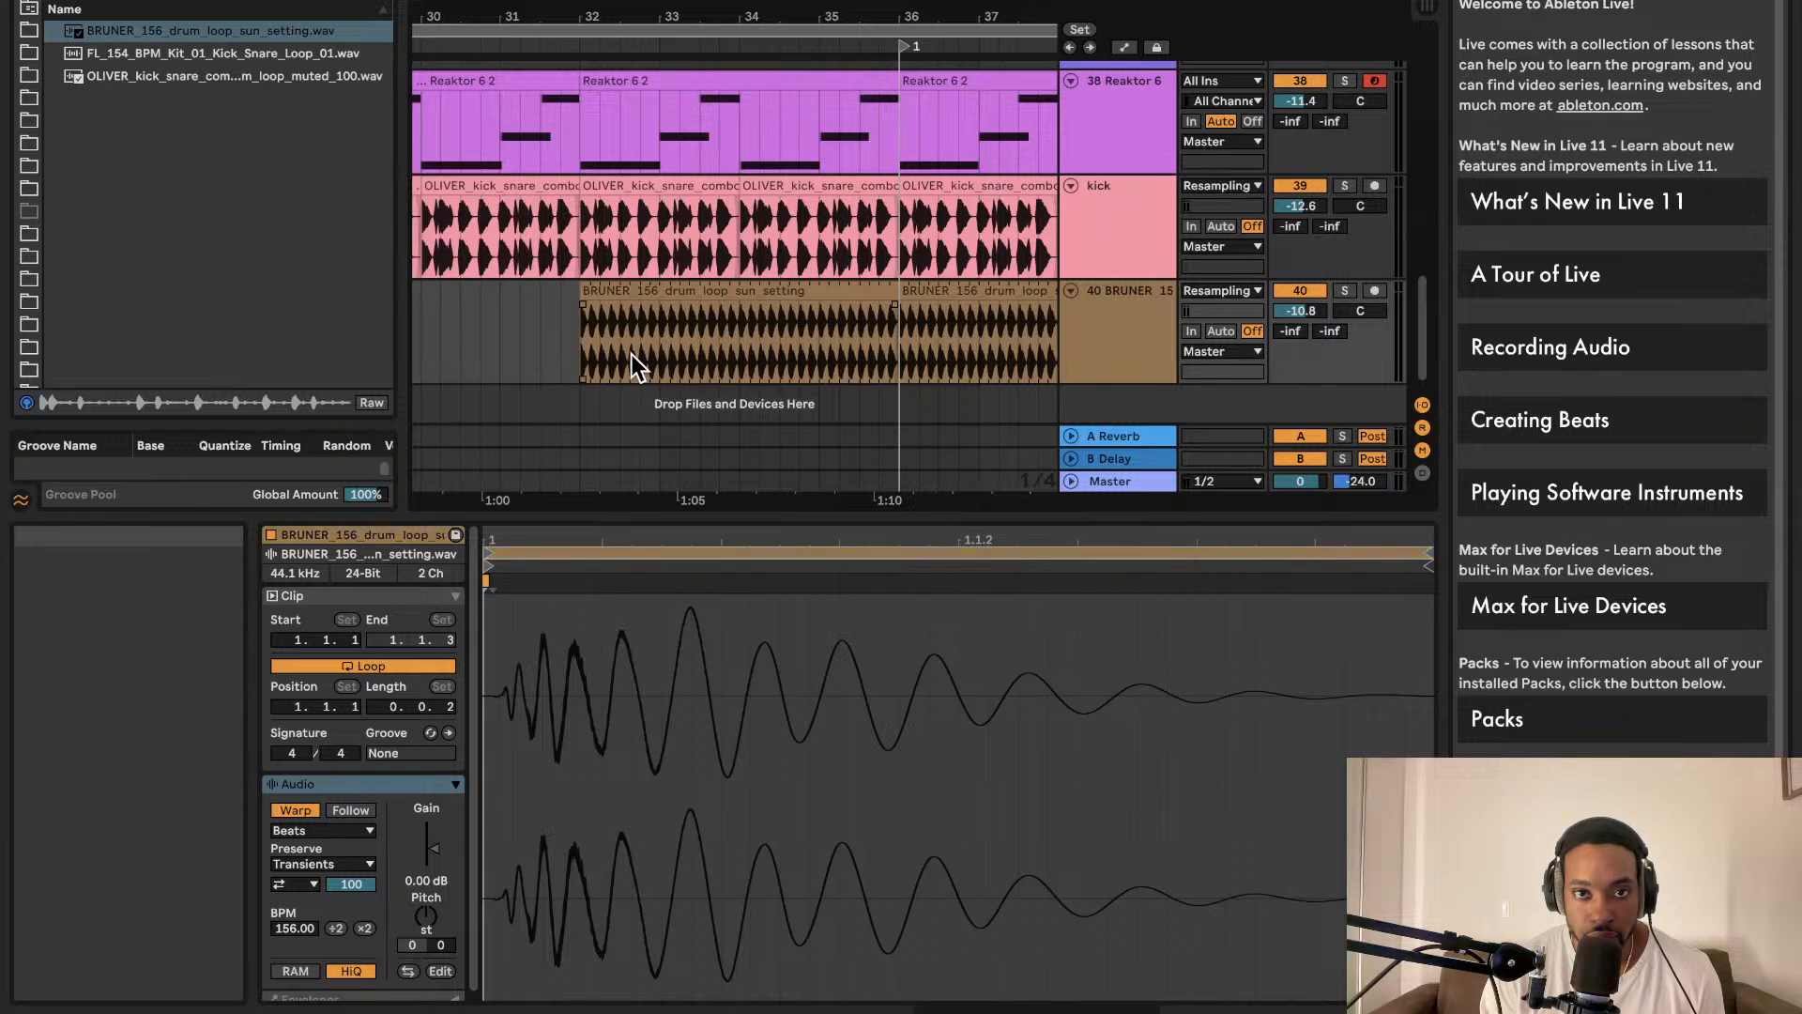
scroll(627, 347, right, 5)
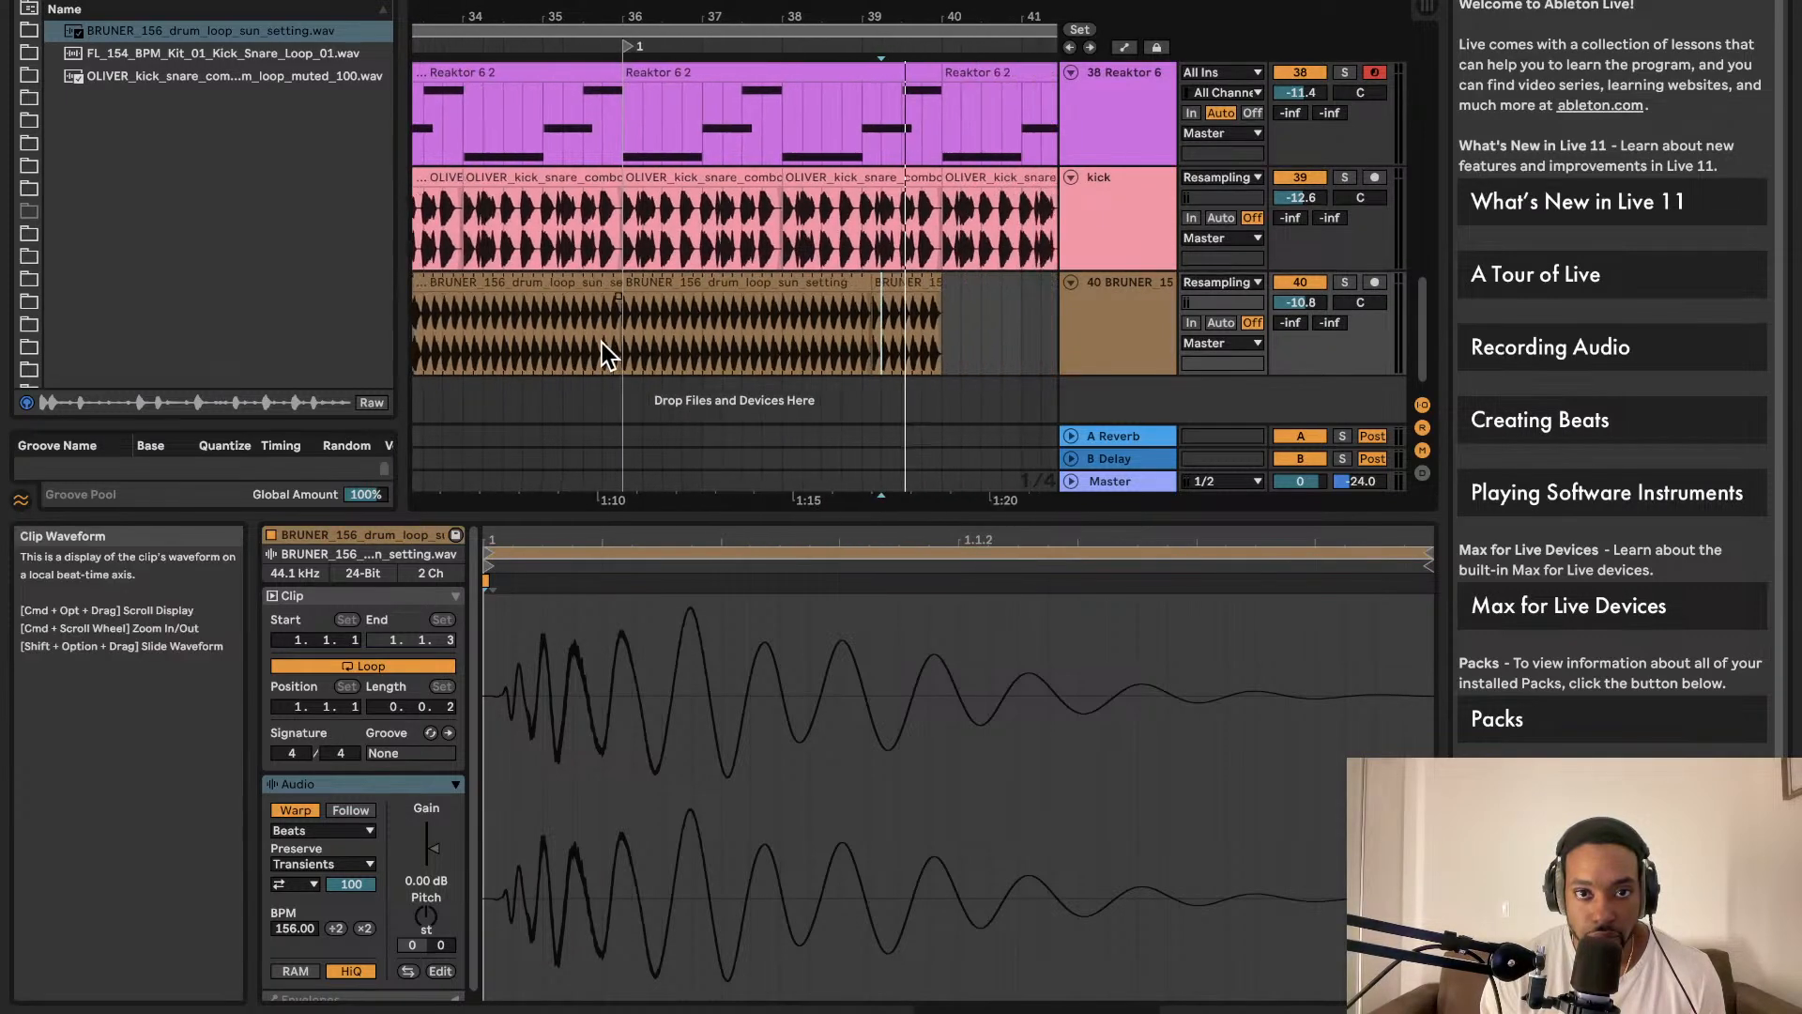
scroll(610, 341, left, 2)
key(super+z)
Step: Duplicate the drum loop into bars 36–40 and audition it from bar 34
scroll(612, 341, left, 4)
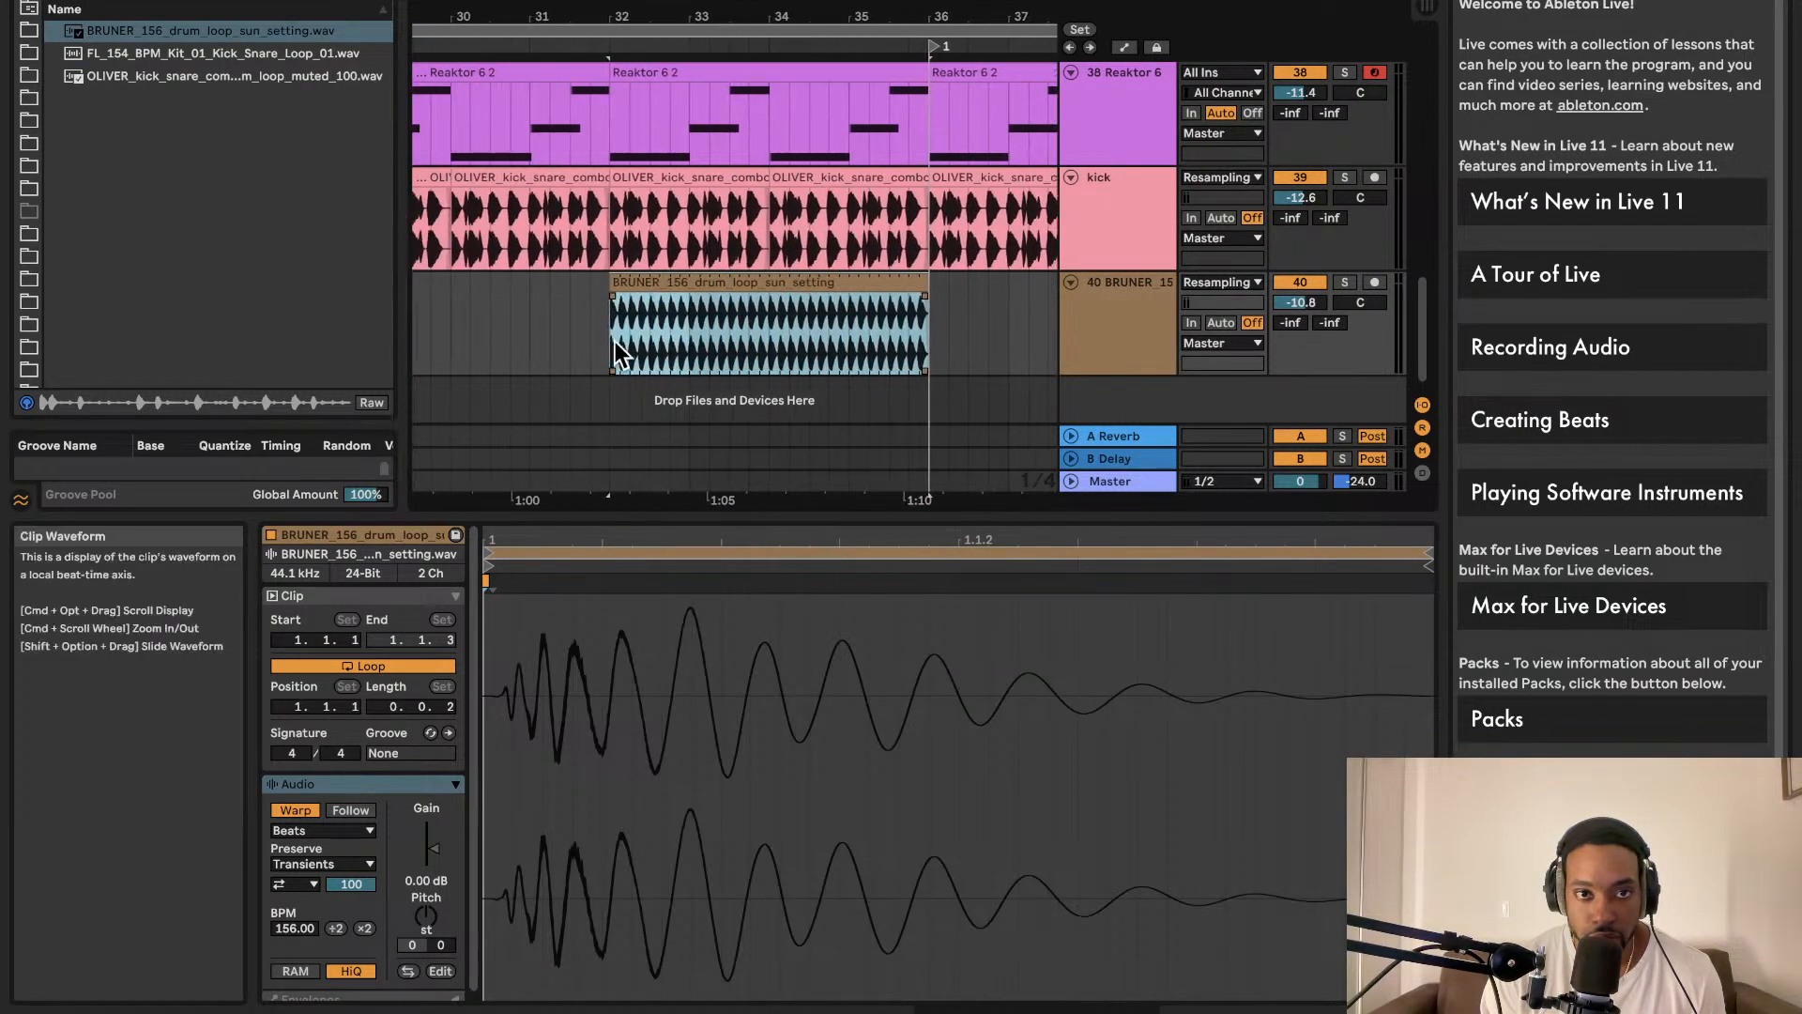
scroll(622, 340, right, 1)
key(super+d)
scroll(661, 342, right, 1)
scroll(657, 340, left, 3)
click(595, 323)
key(space)
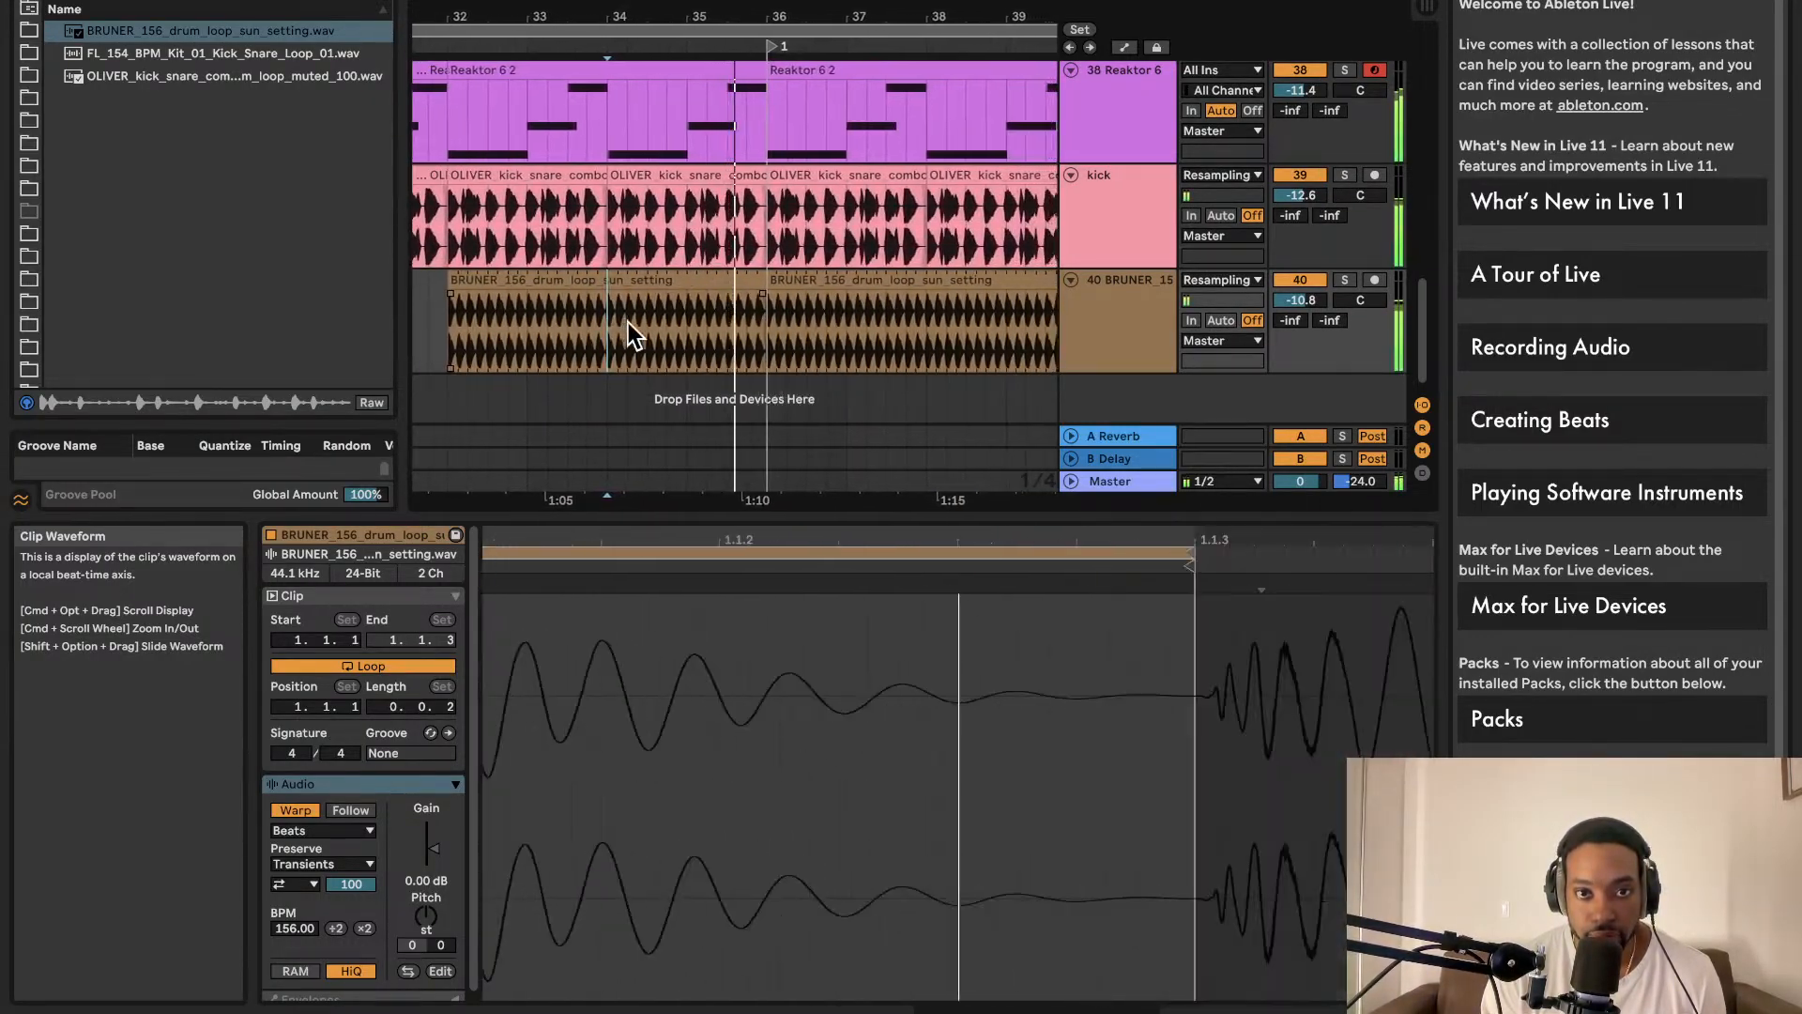
key(space)
scroll(826, 311, up, 3)
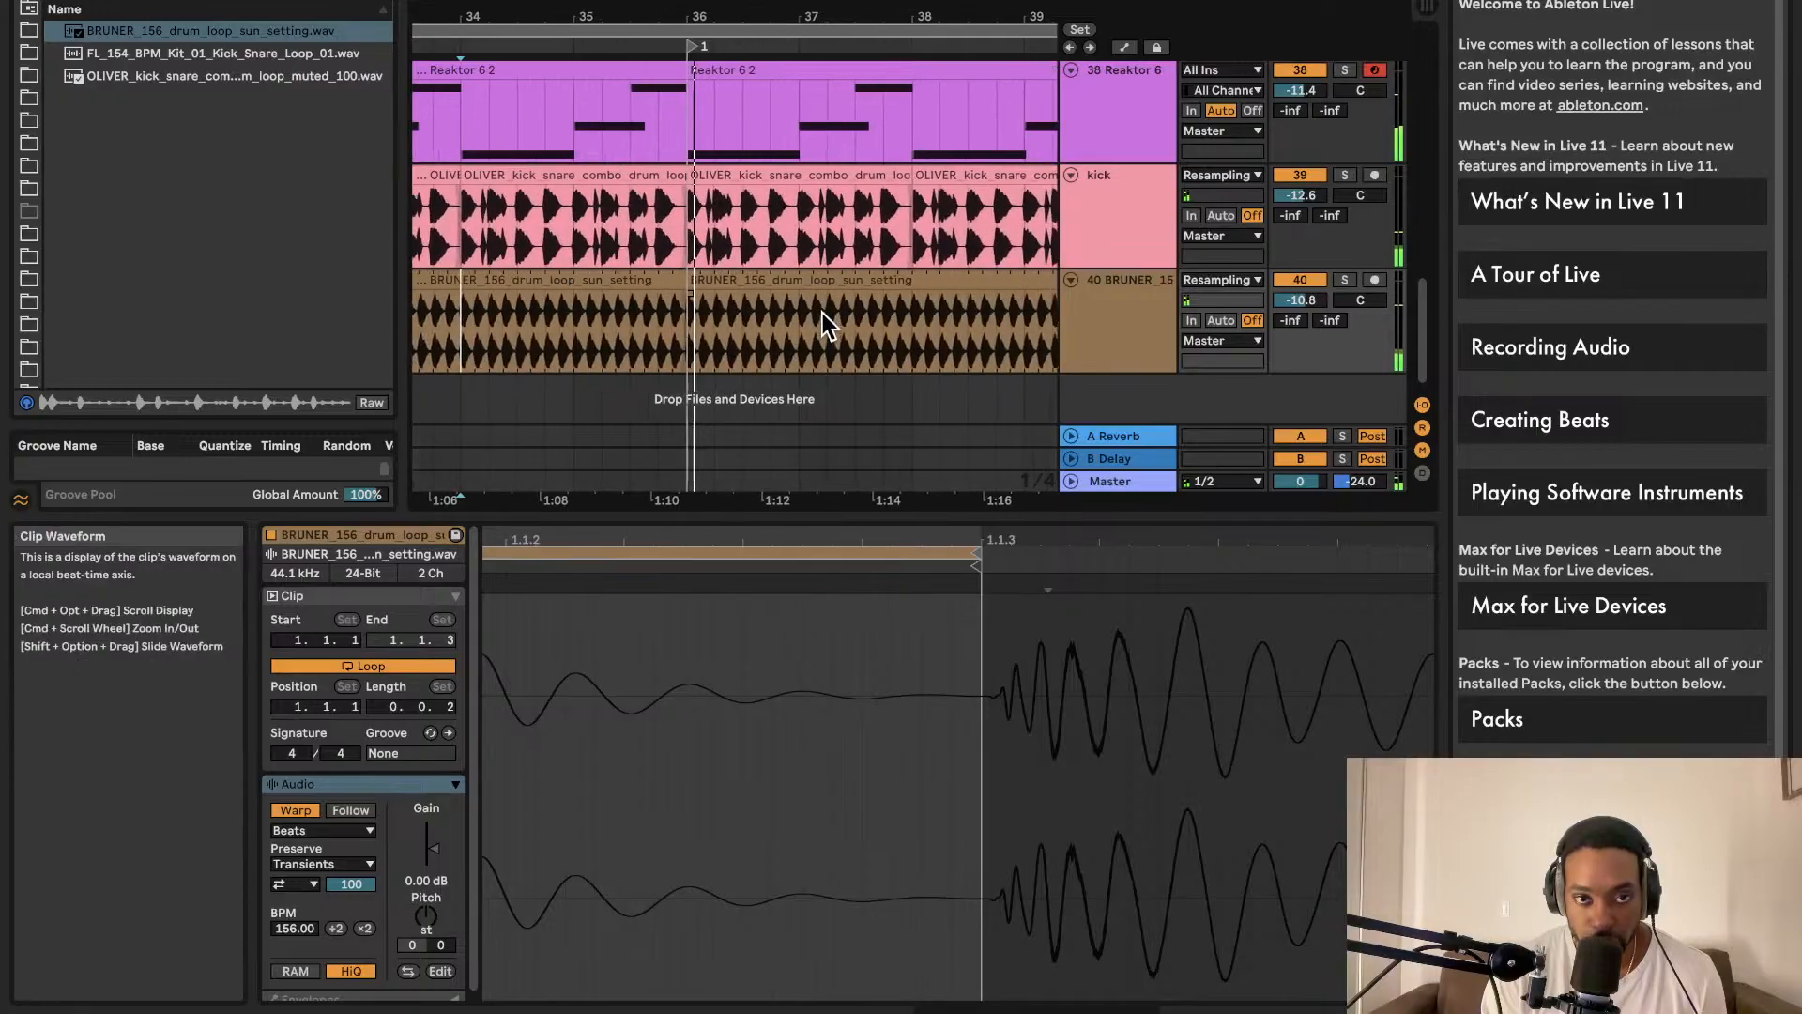
scroll(1051, 295, right, 2)
Step: Zoom in and audition the end of the drum loop, setting playback to start at bar 35
drag(1029, 279, 600, 278)
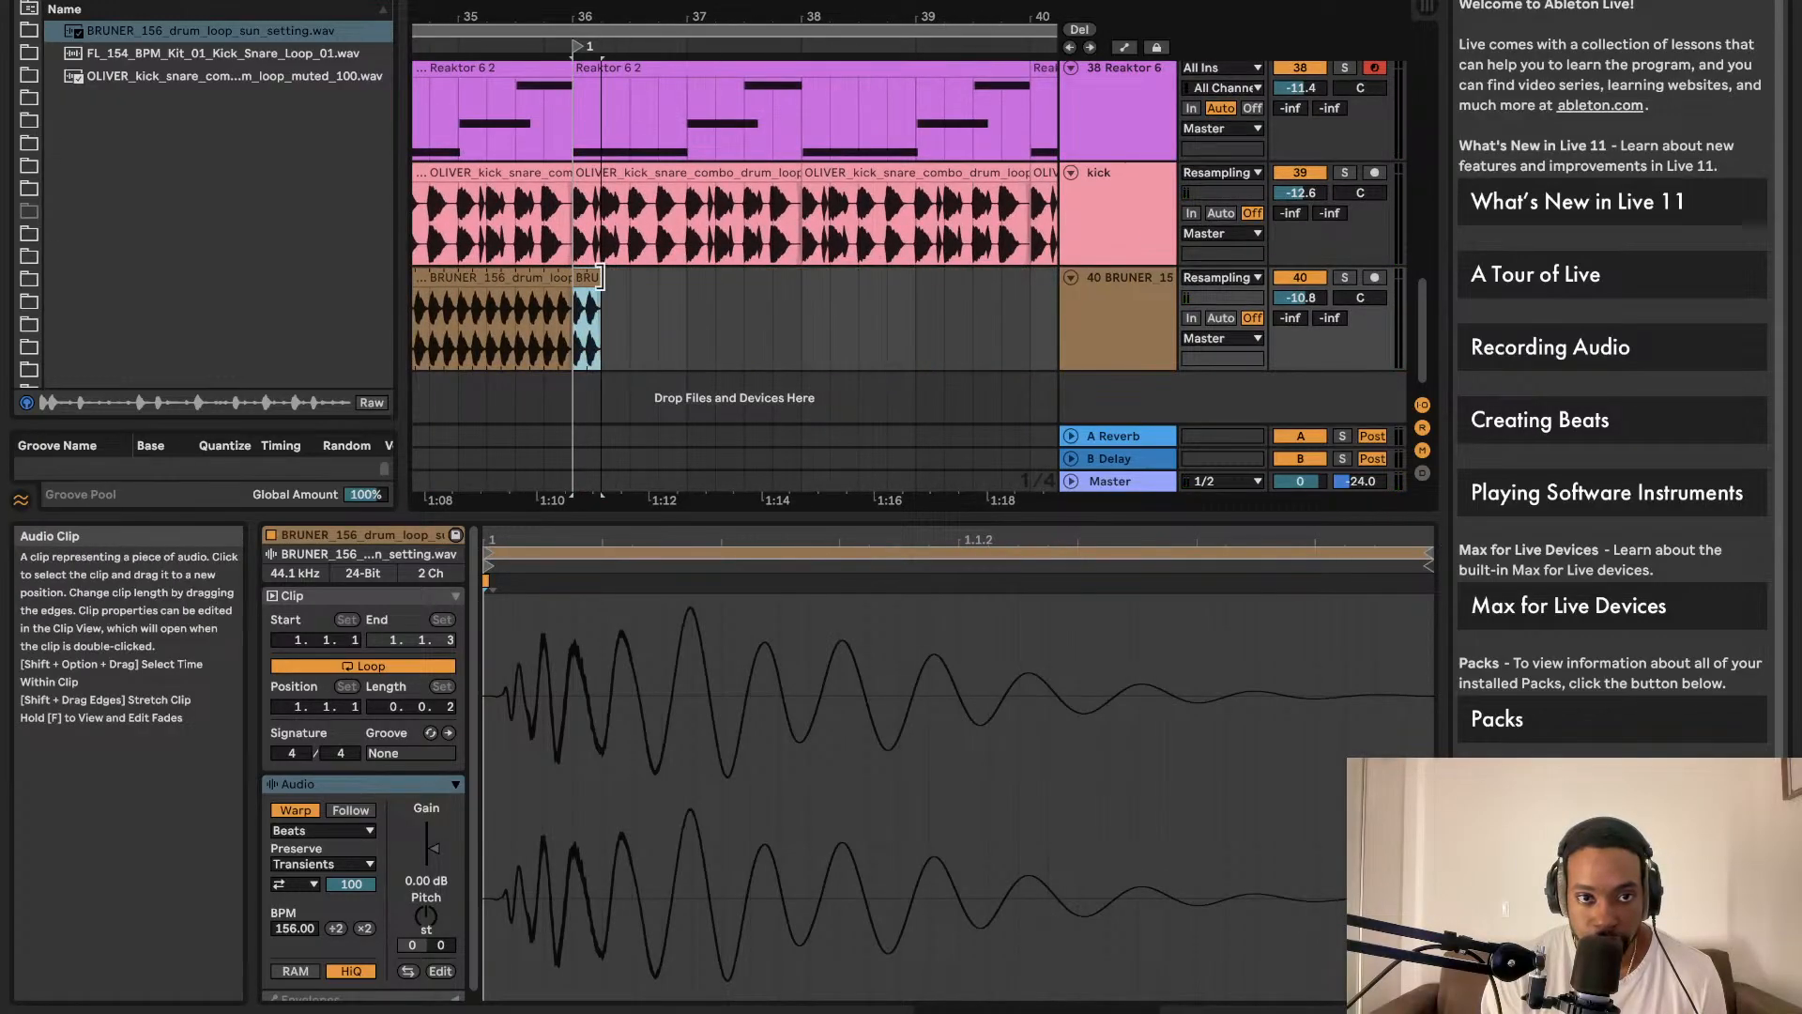
scroll(601, 291, up, 10)
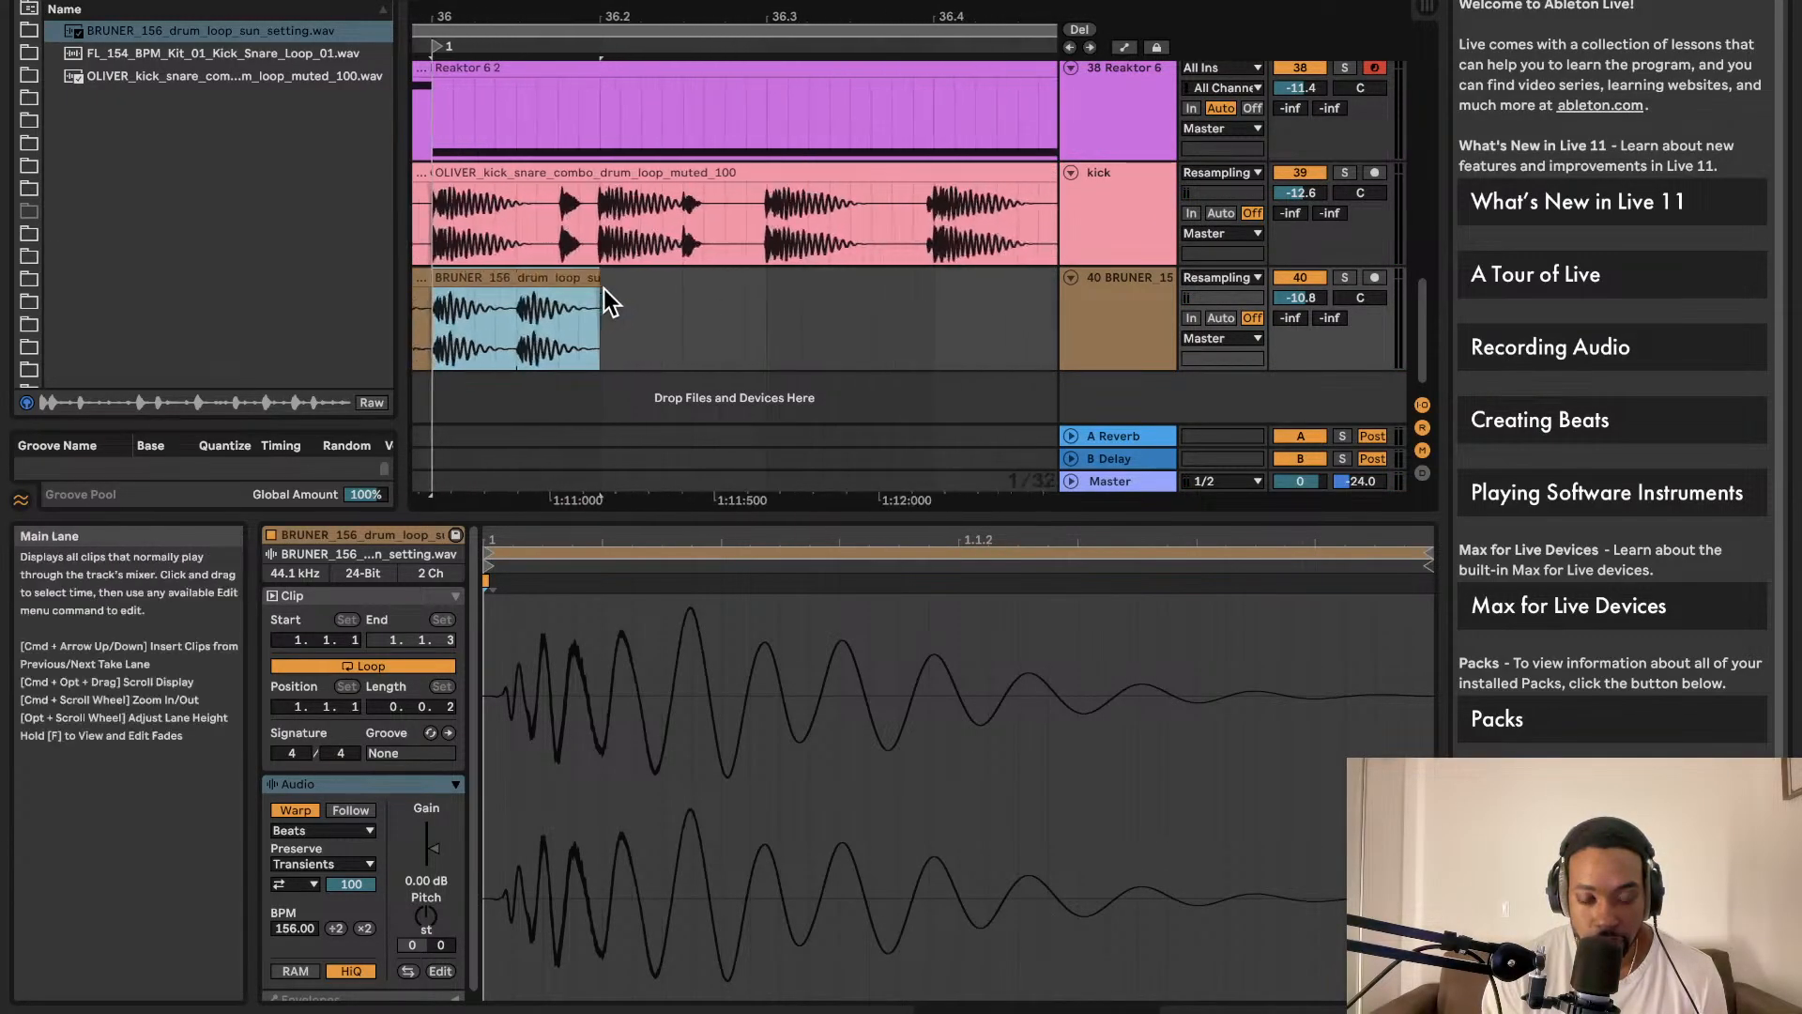
scroll(617, 293, up, 4)
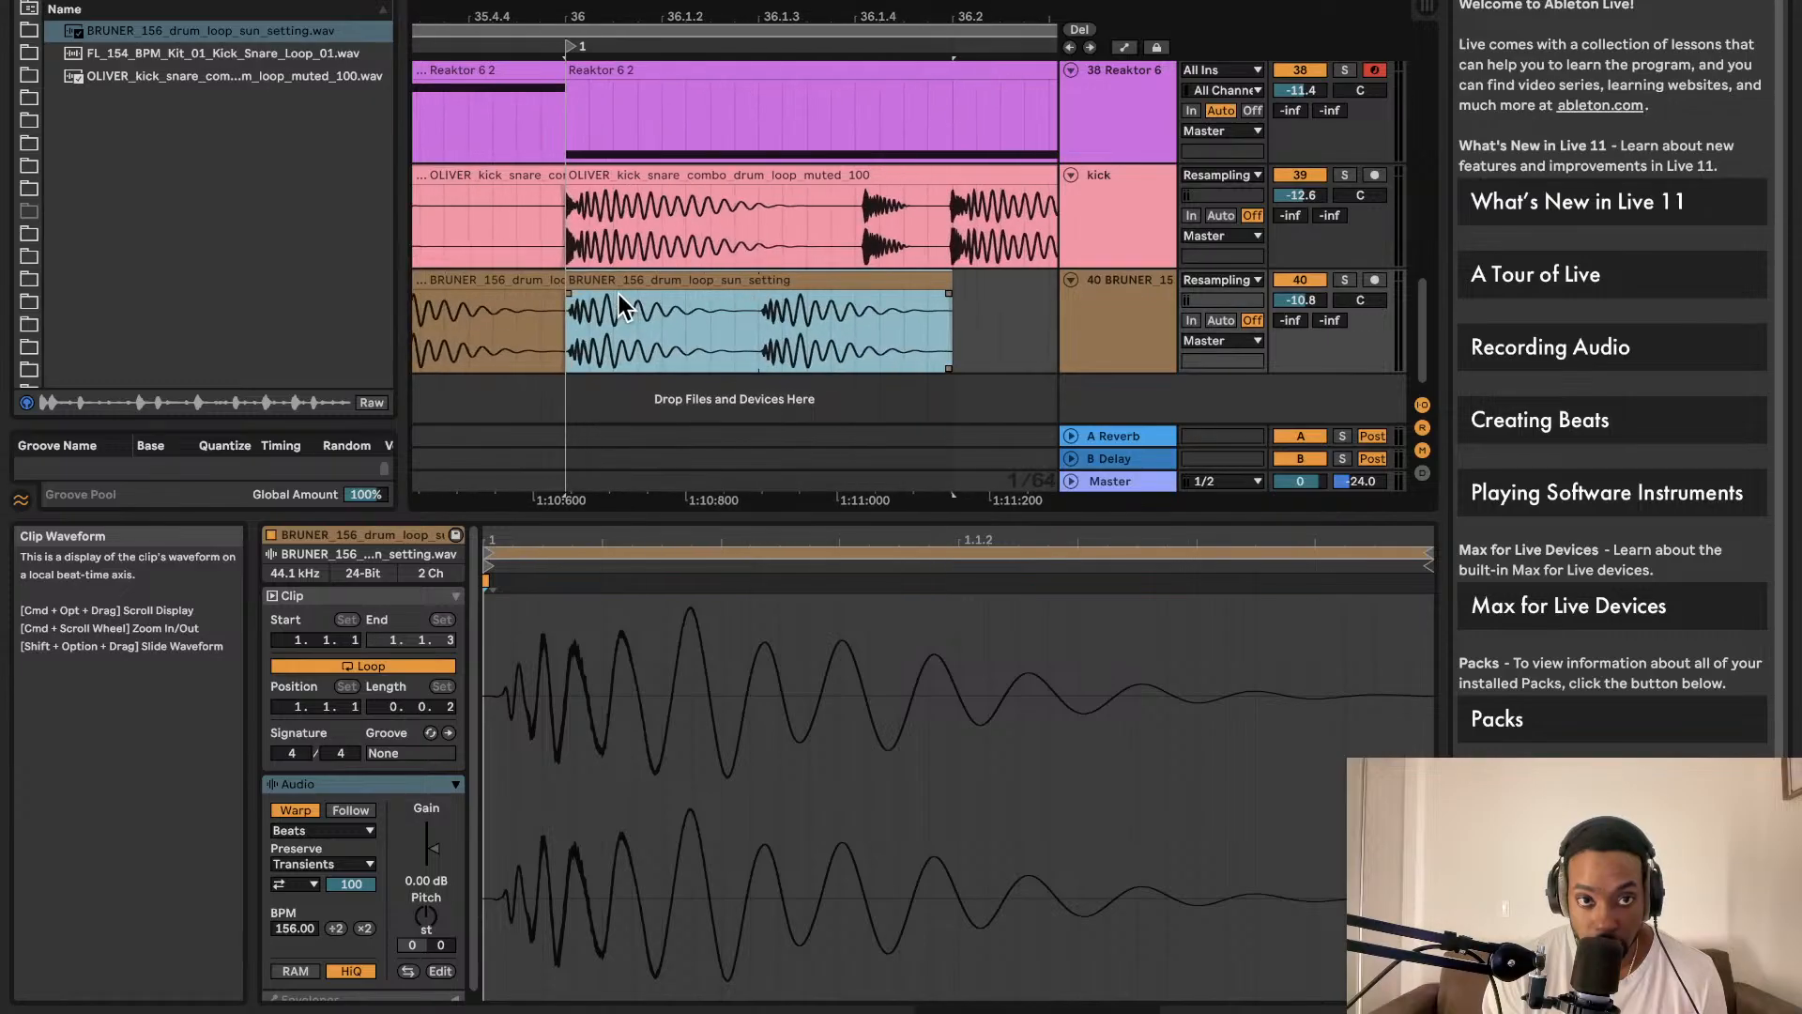
key(space)
key(space)
scroll(721, 293, left, 10)
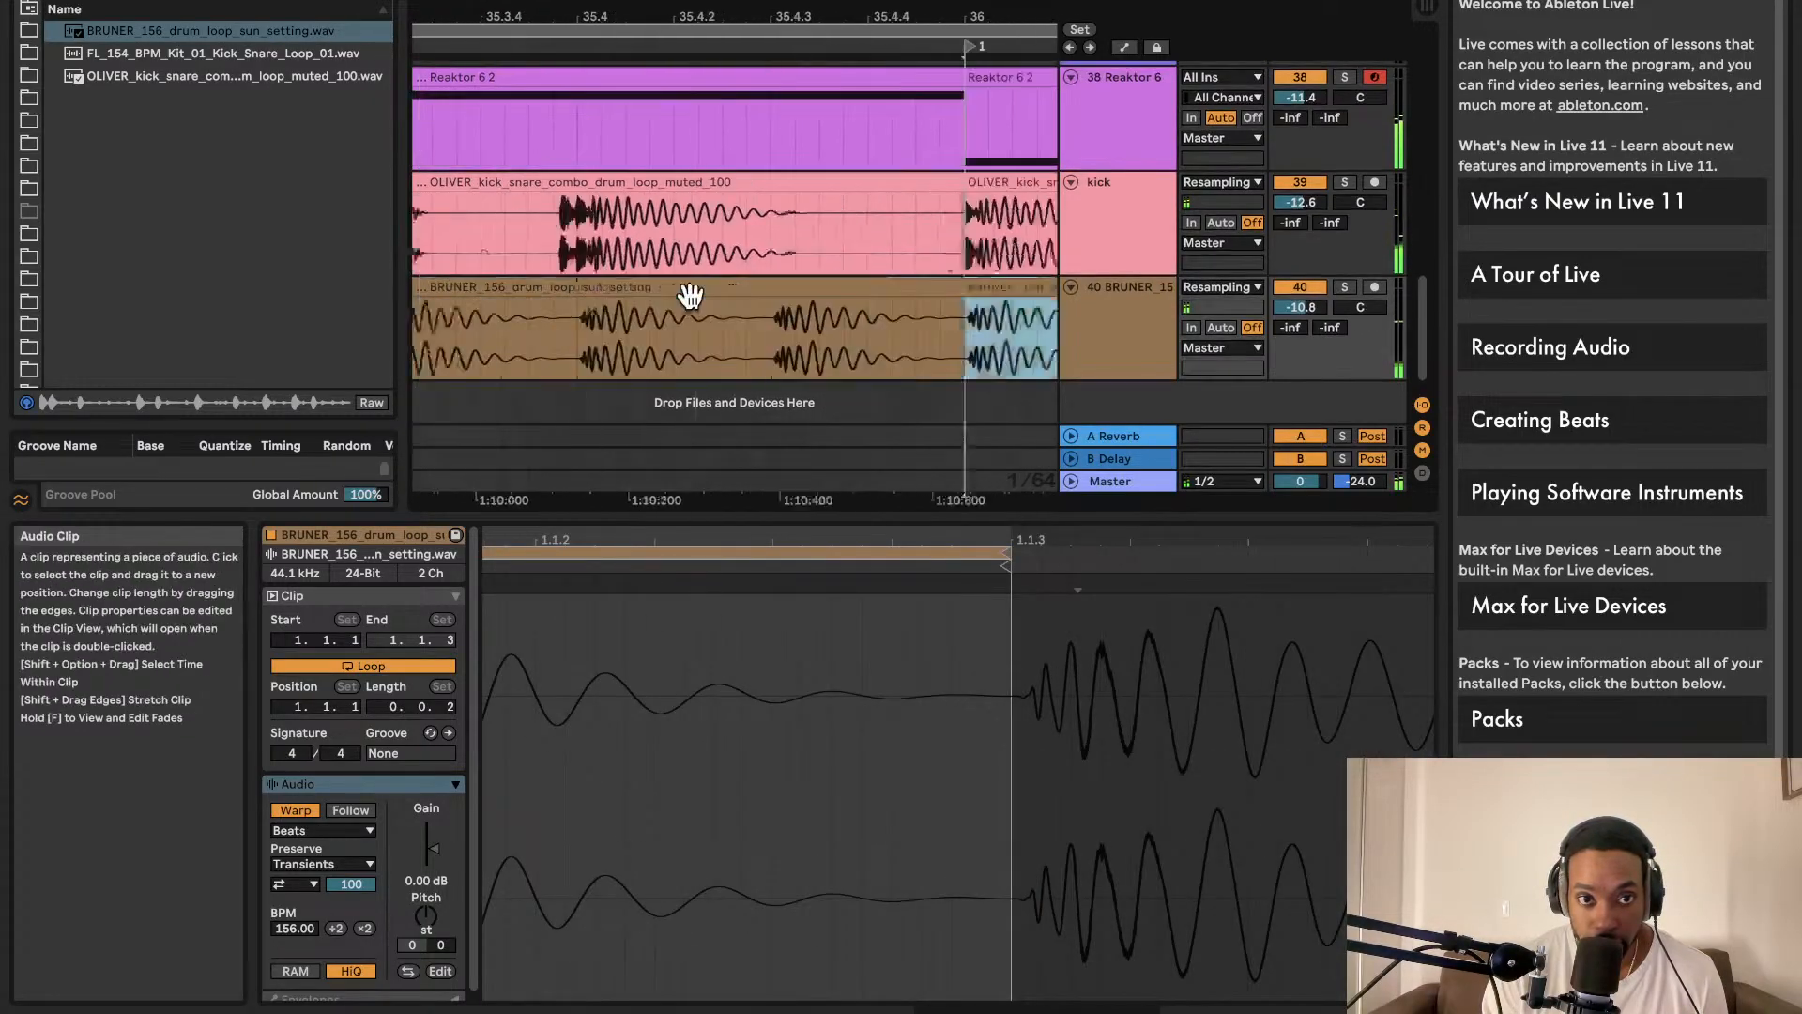
click(665, 312)
key(space)
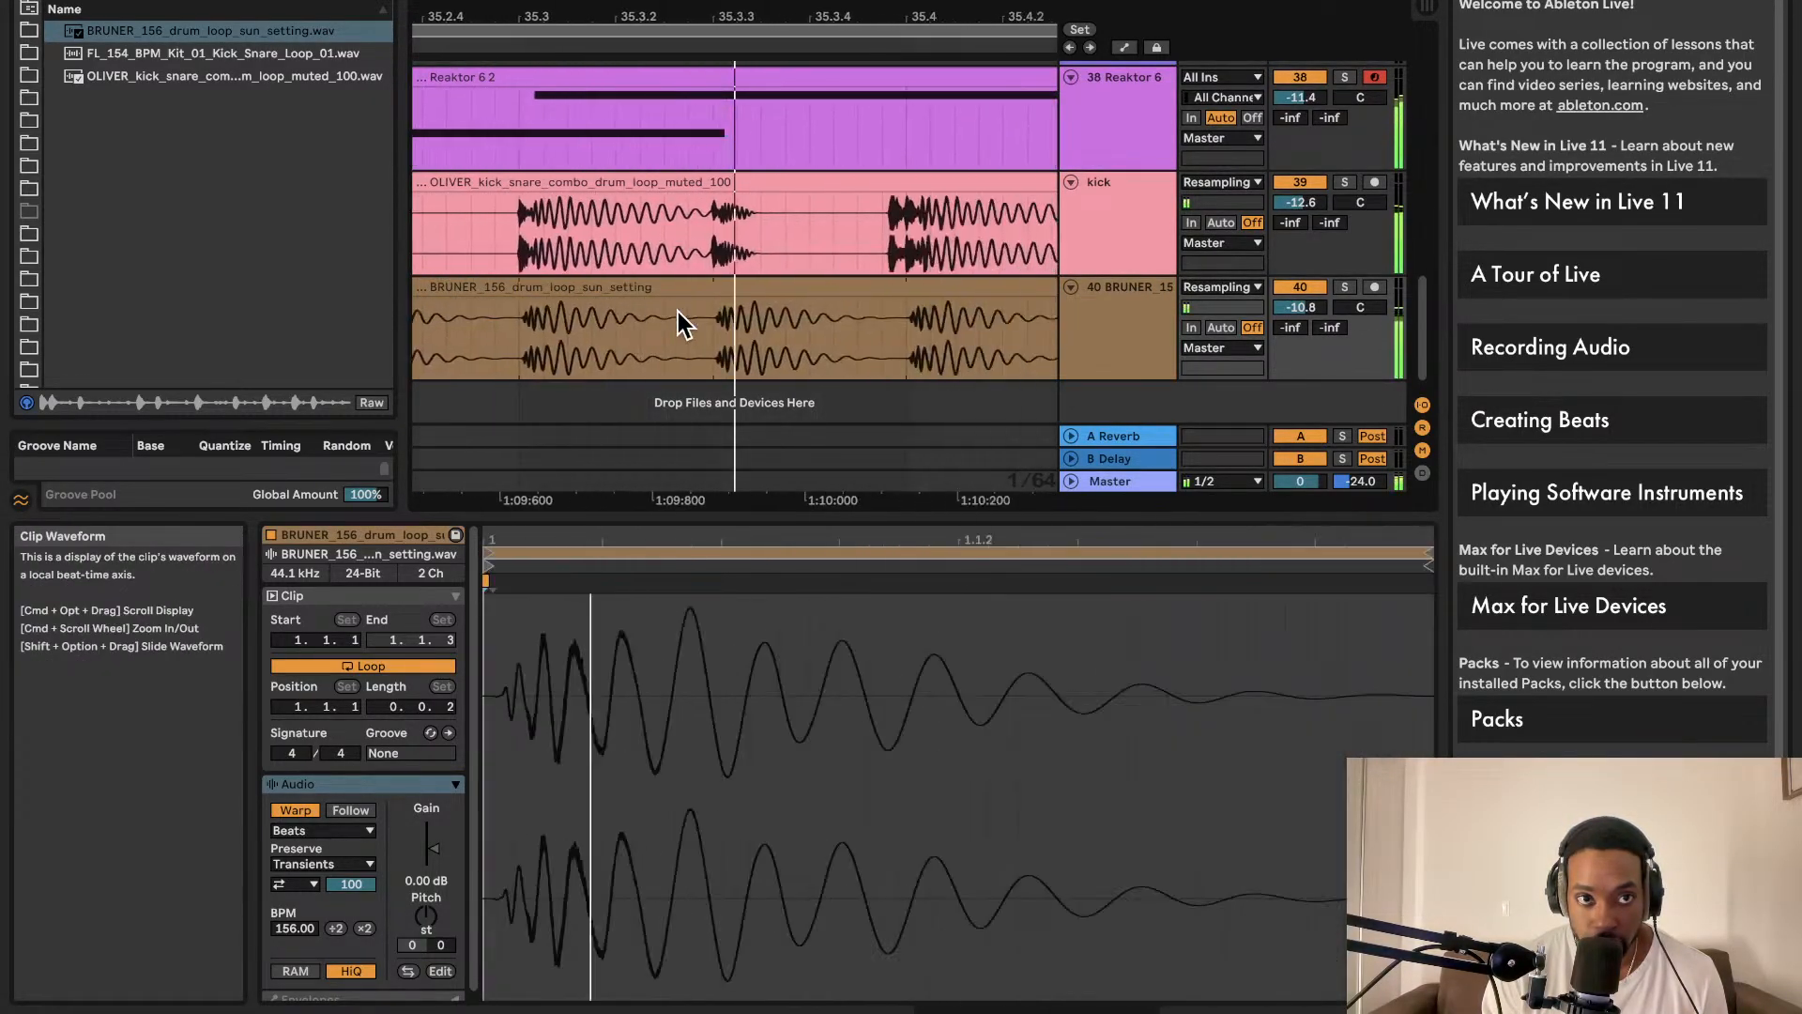
scroll(678, 311, down, 2)
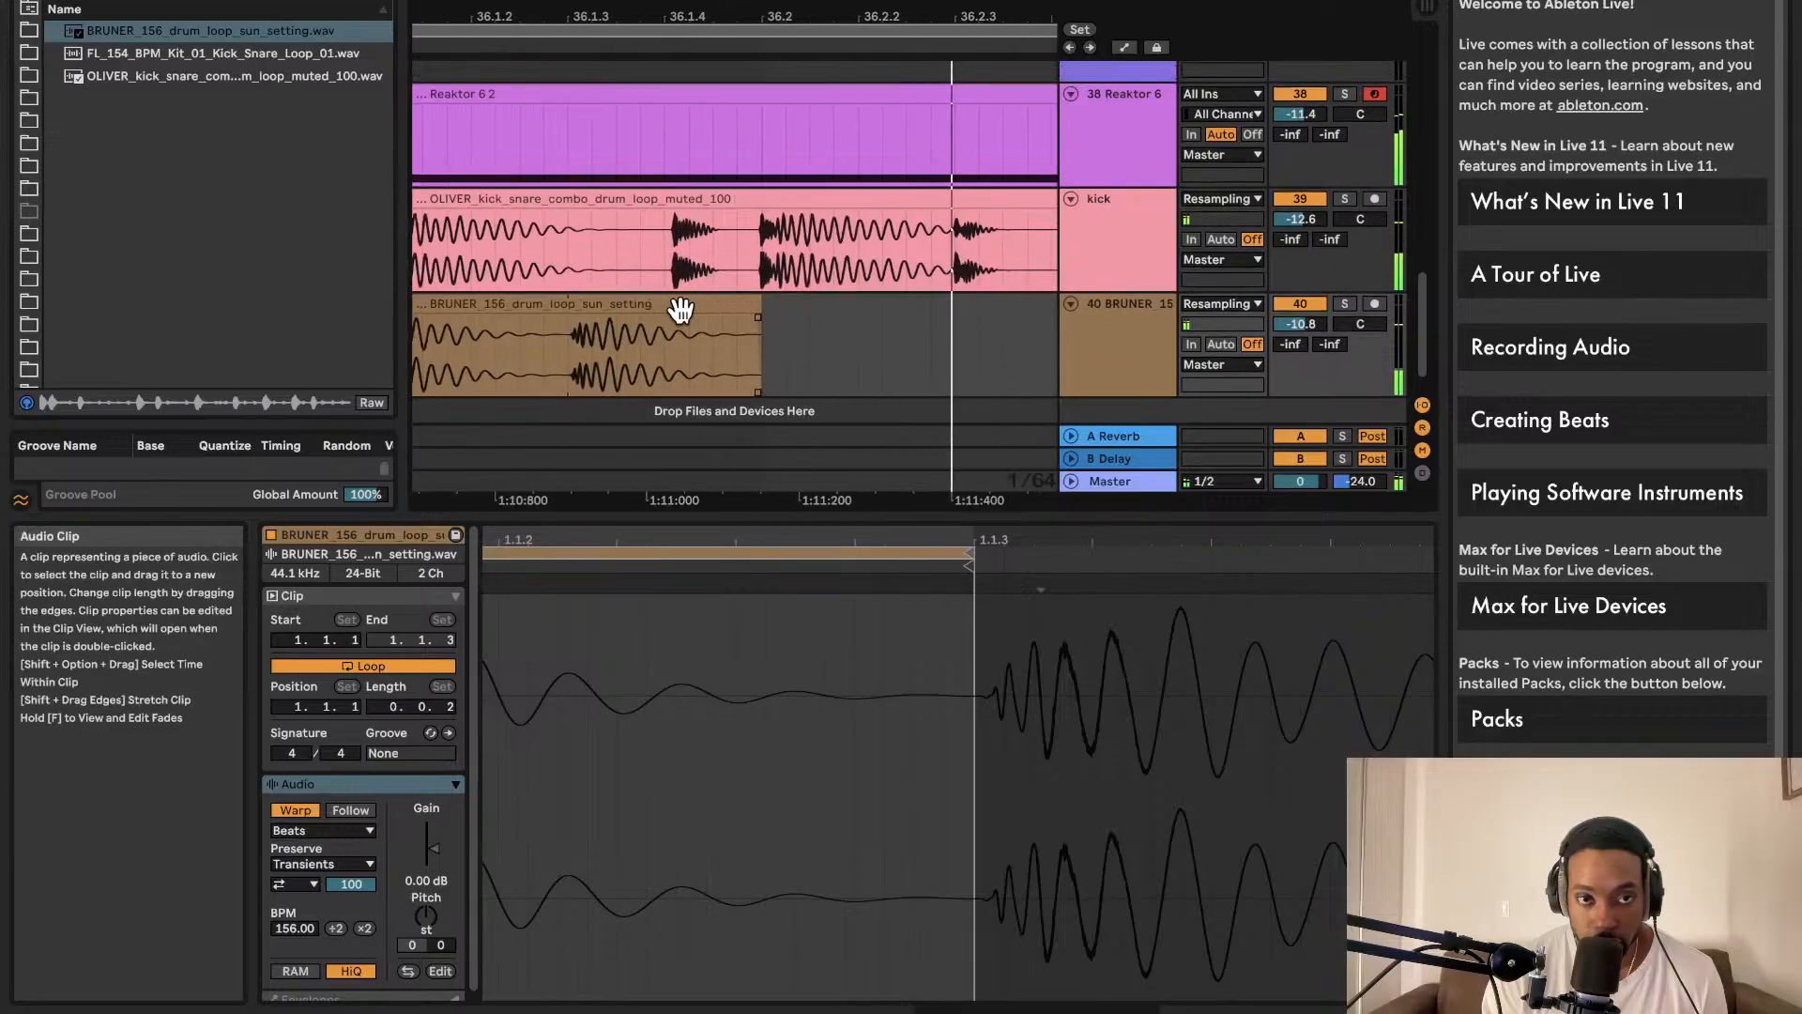
scroll(688, 319, down, 1)
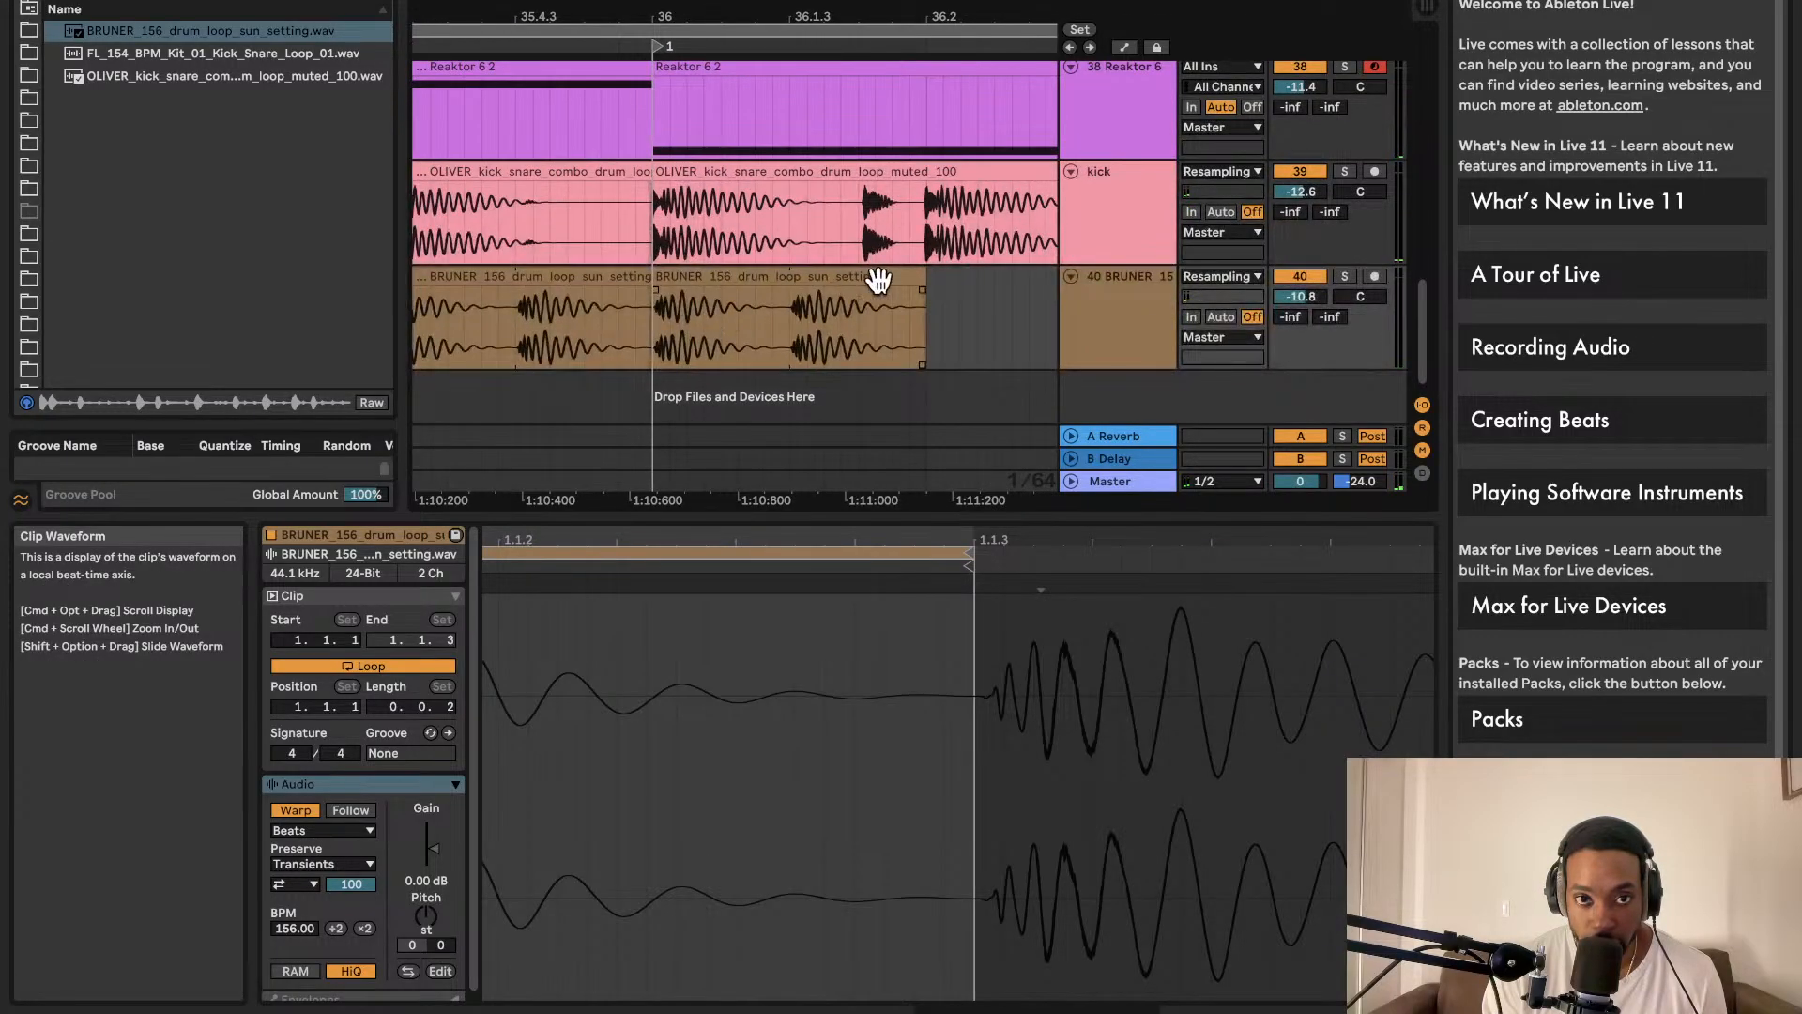
Step: Split the BRUNER clip and shorten the middle slice to a brief hit, leaving a gap
click(784, 304)
key(super+e)
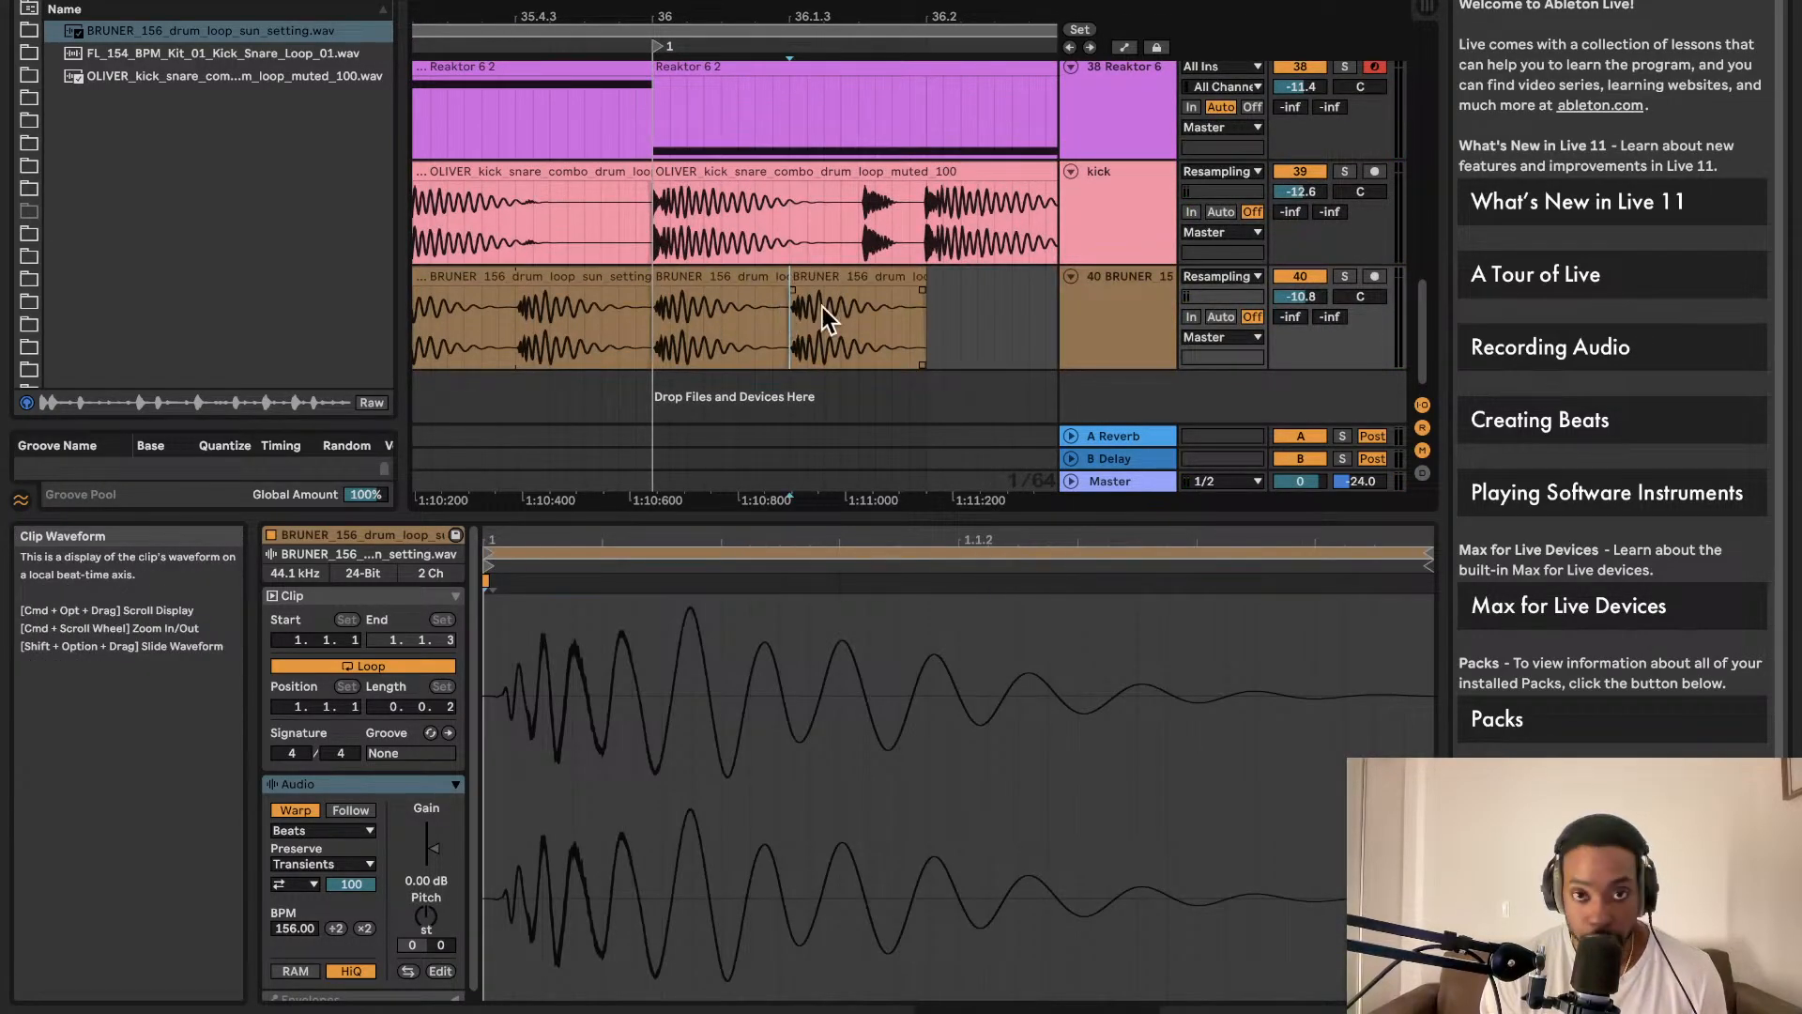
drag(776, 276, 687, 278)
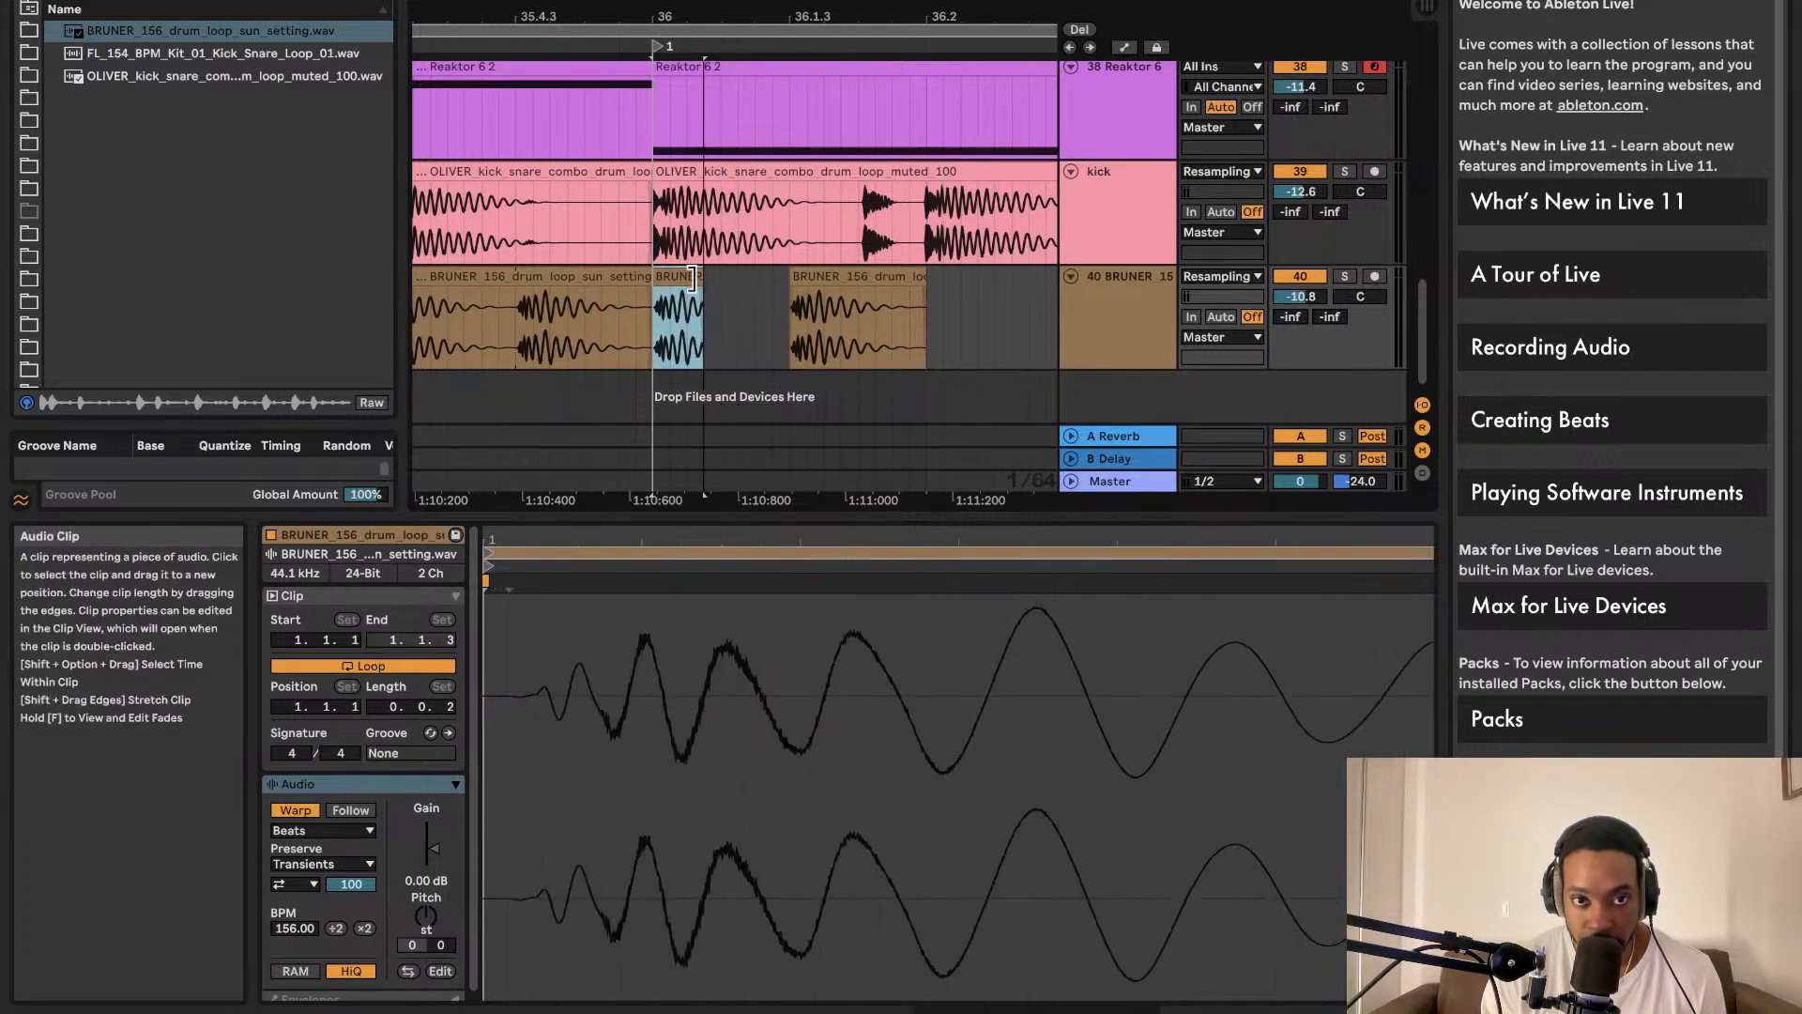
click(829, 282)
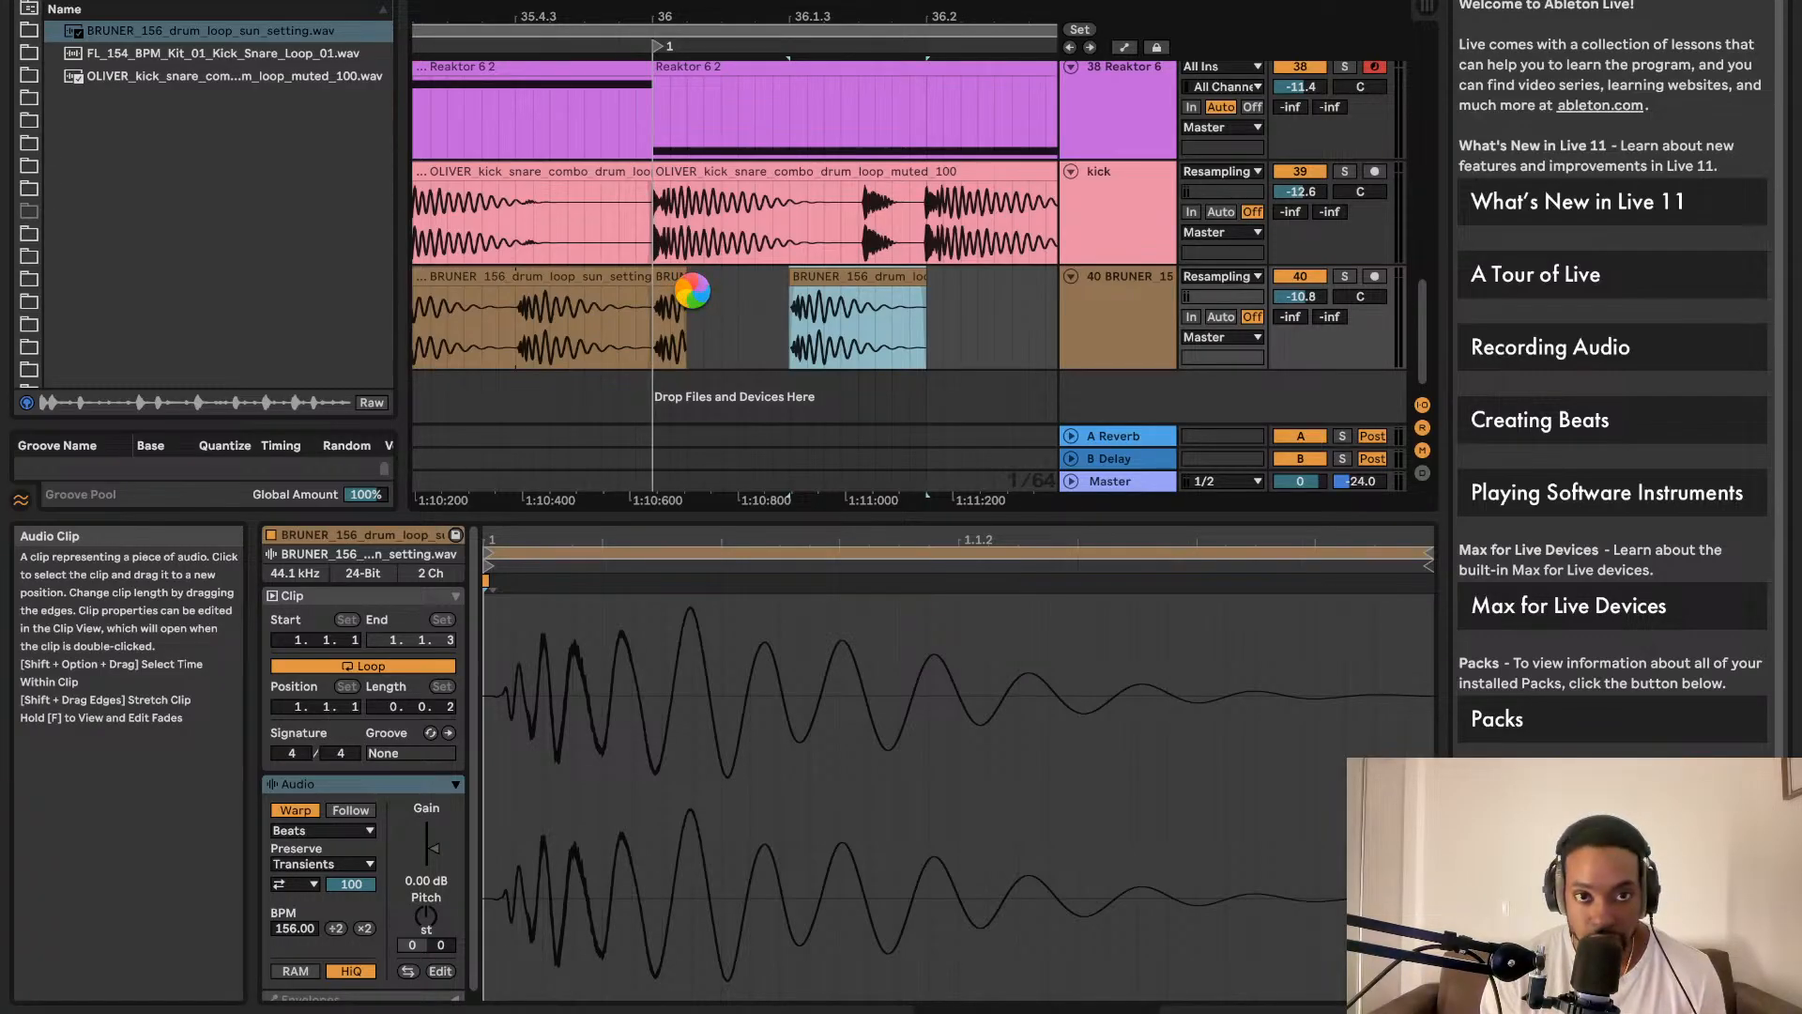
Step: Move the last slice against the short hit, trim it, and repeat it three times
drag(830, 282, 693, 289)
key(super+d)
key(super+d)
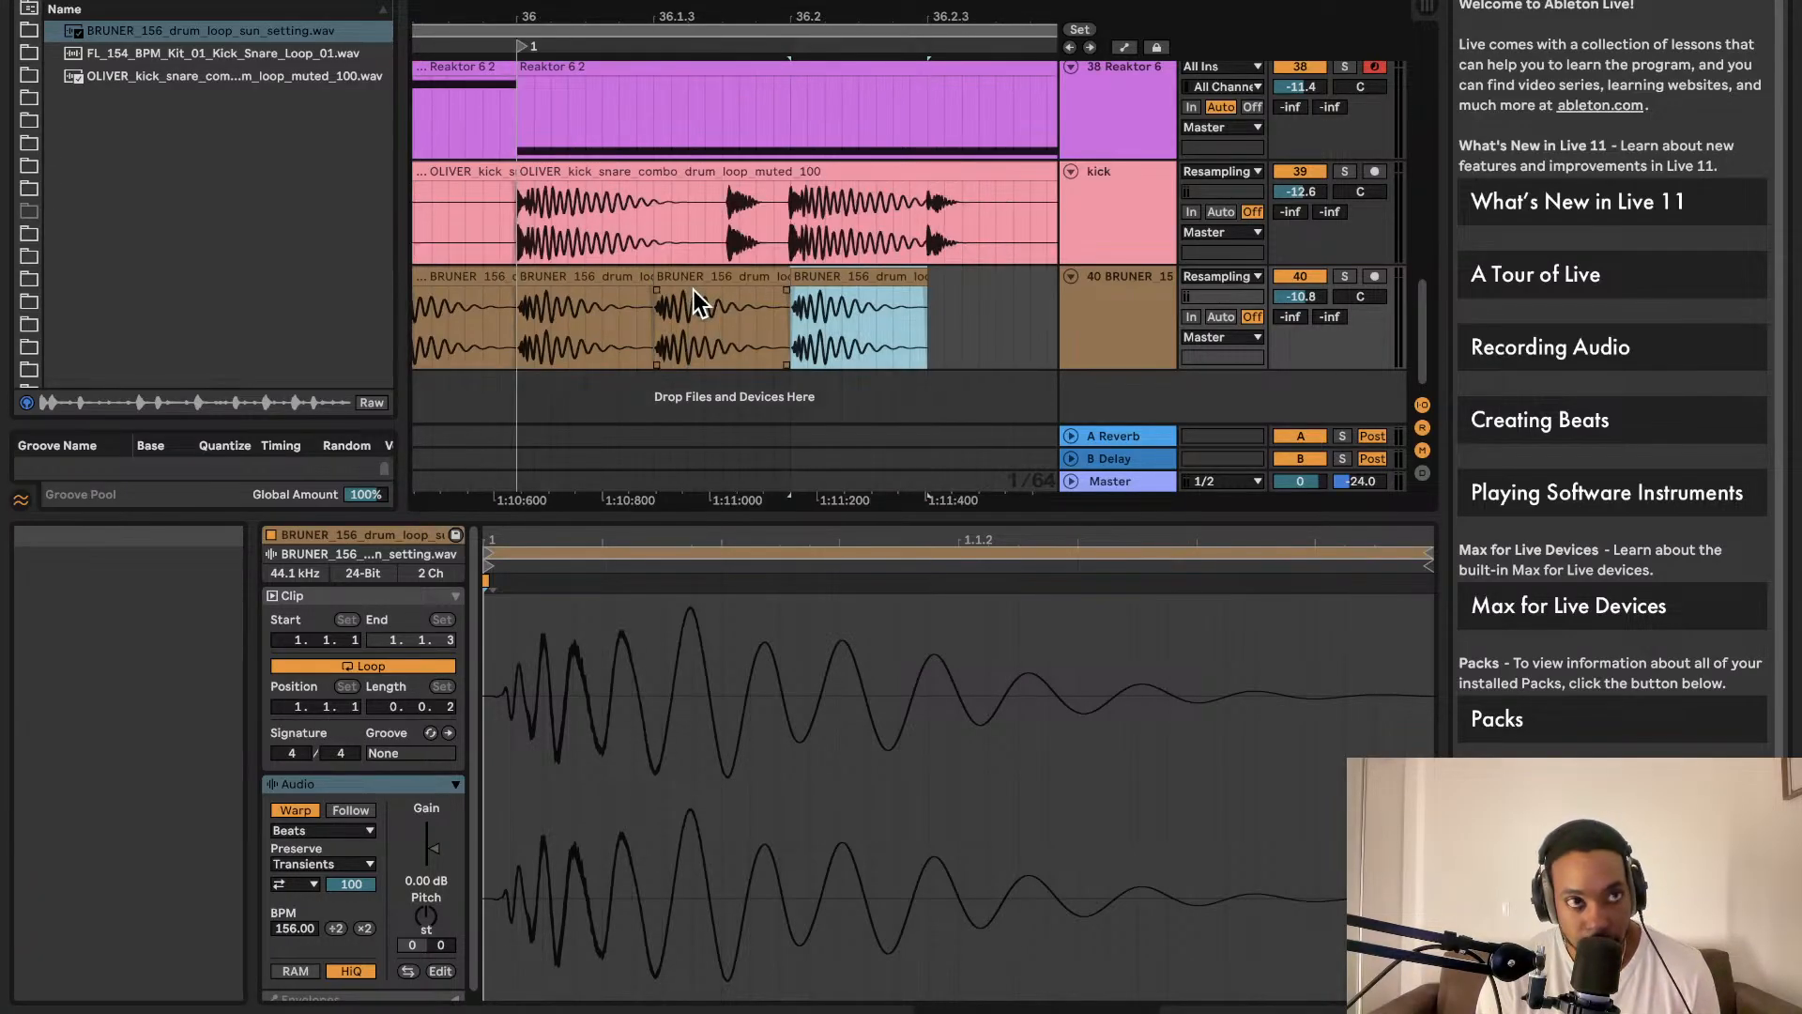
key(super+z)
key(super+z)
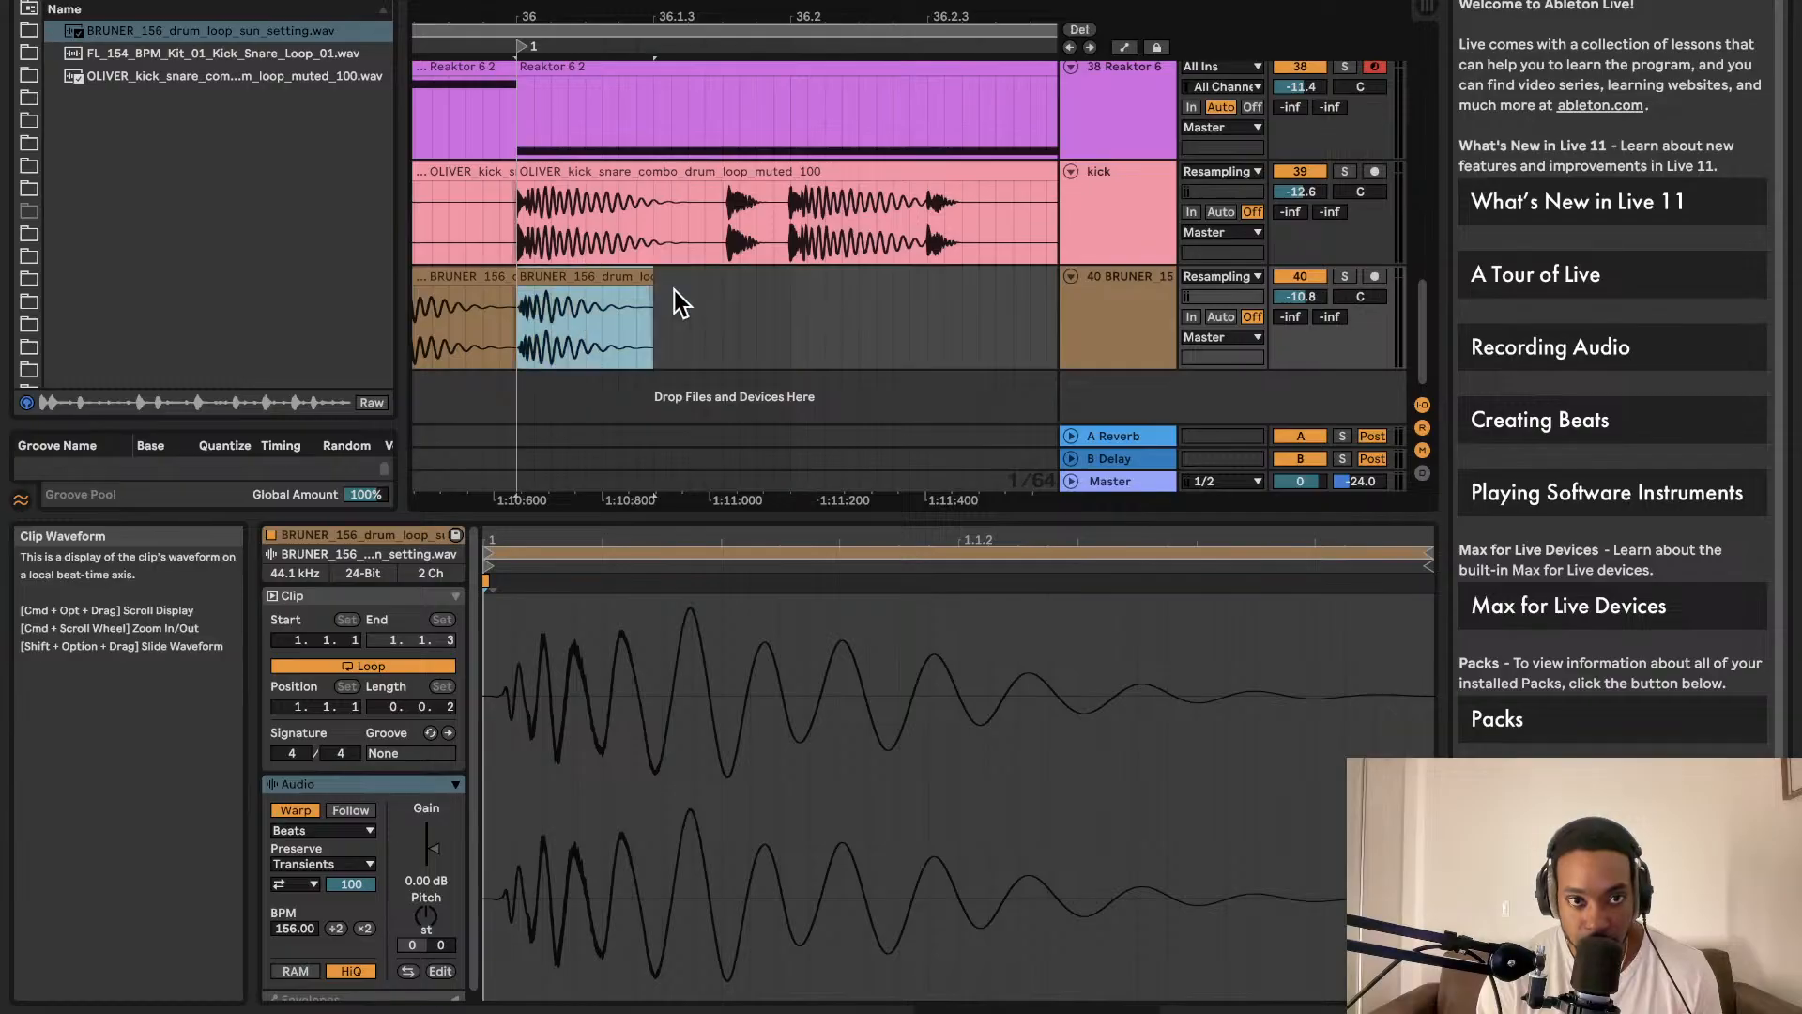
drag(652, 278, 570, 280)
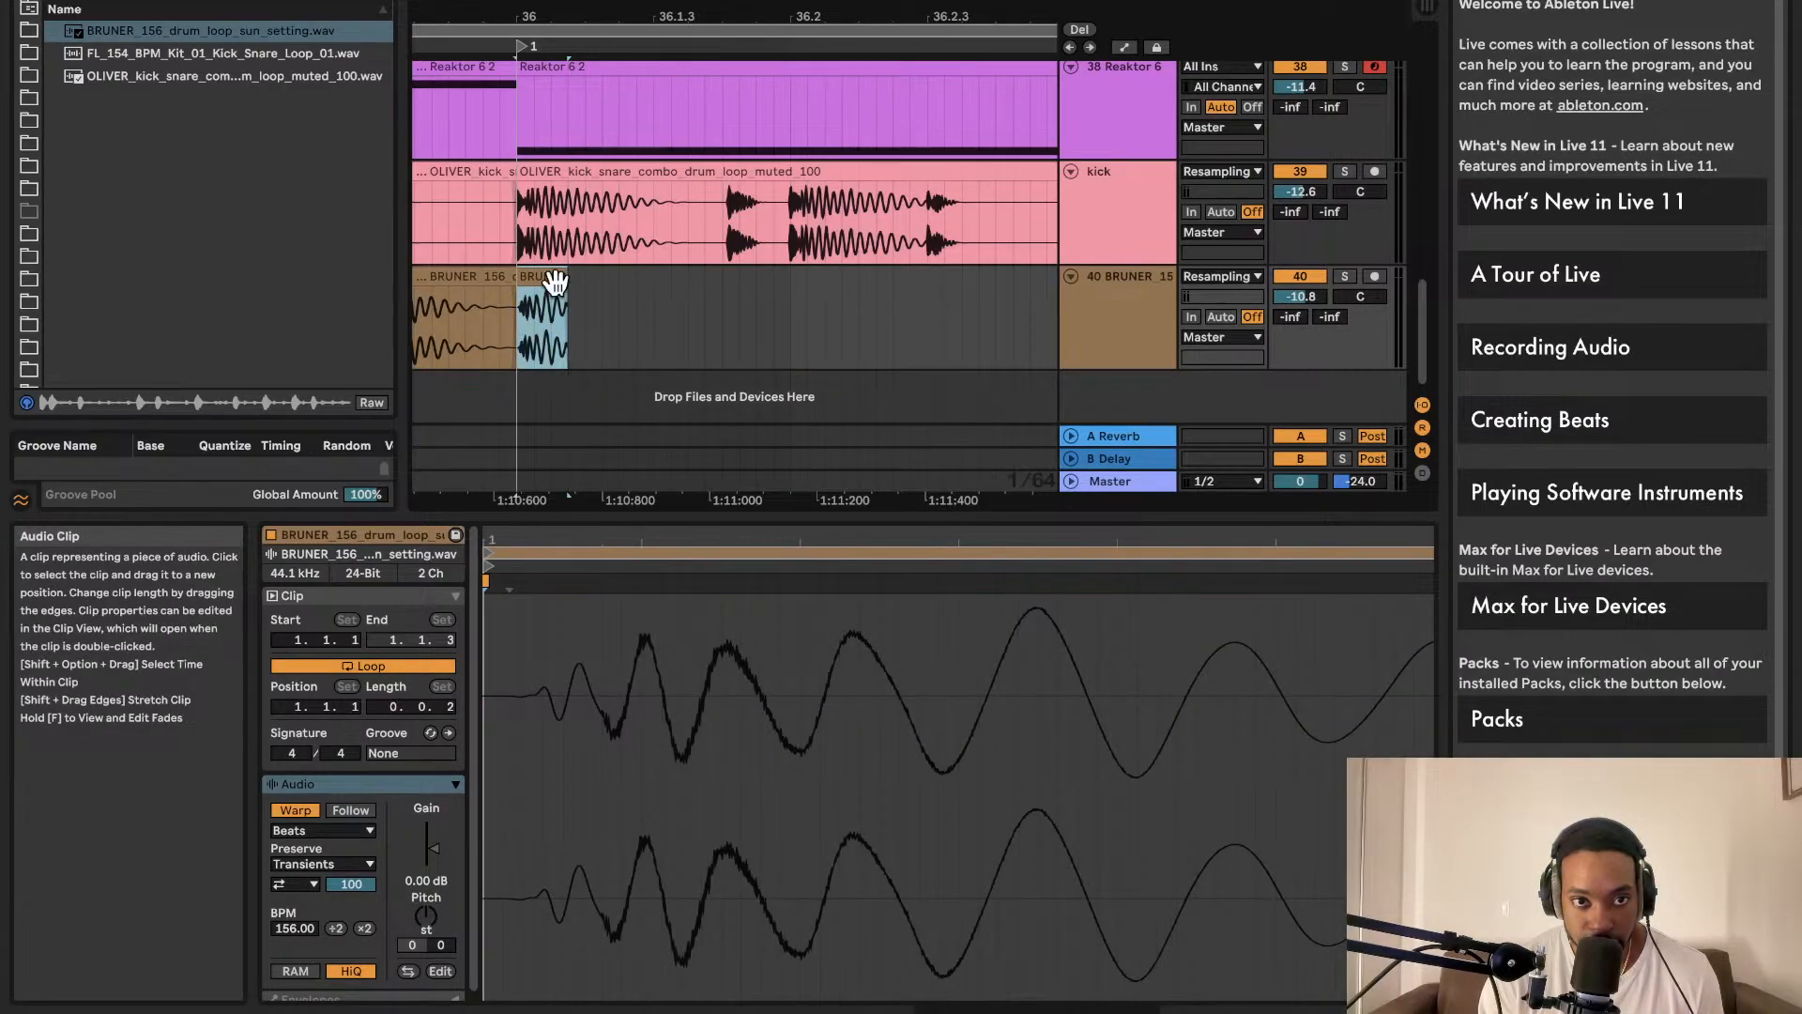
key(super+d)
key(super+d)
key(super+d)
key(super+d)
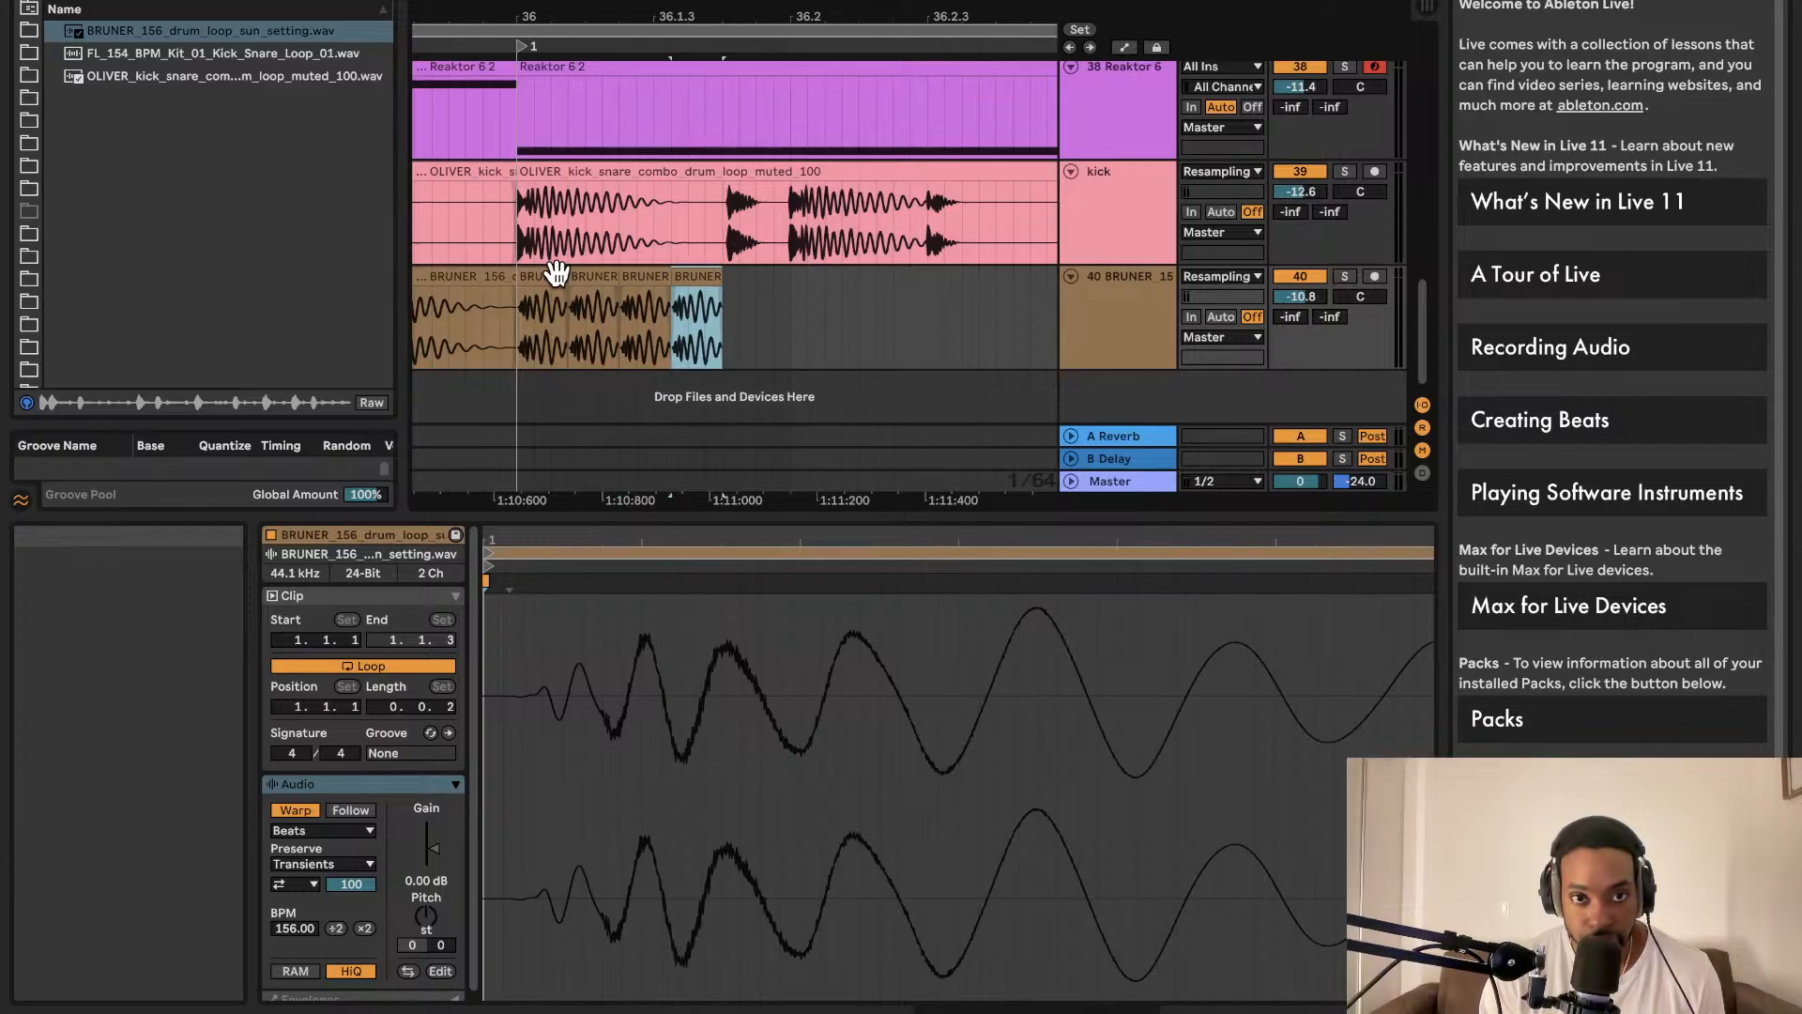
key(super+z)
key(super+z)
key(super+z)
key(super+z)
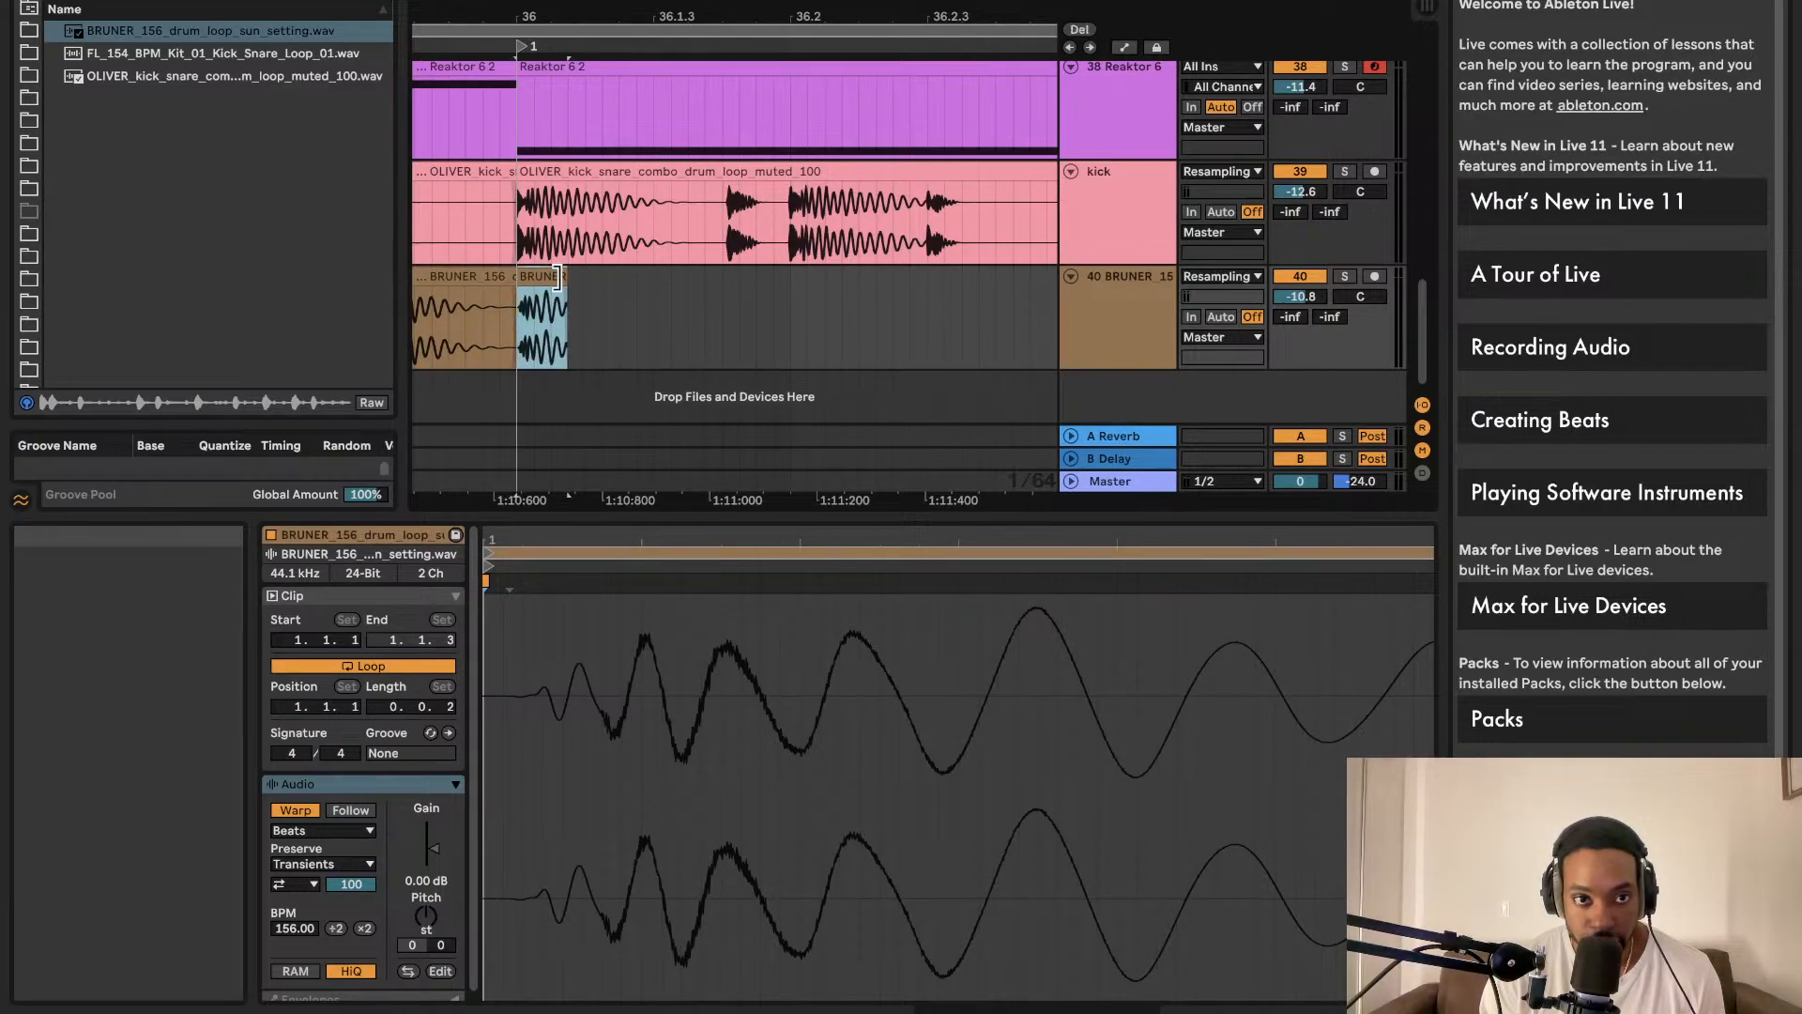
drag(568, 278, 578, 279)
key(super+d)
key(super+d)
key(super+d)
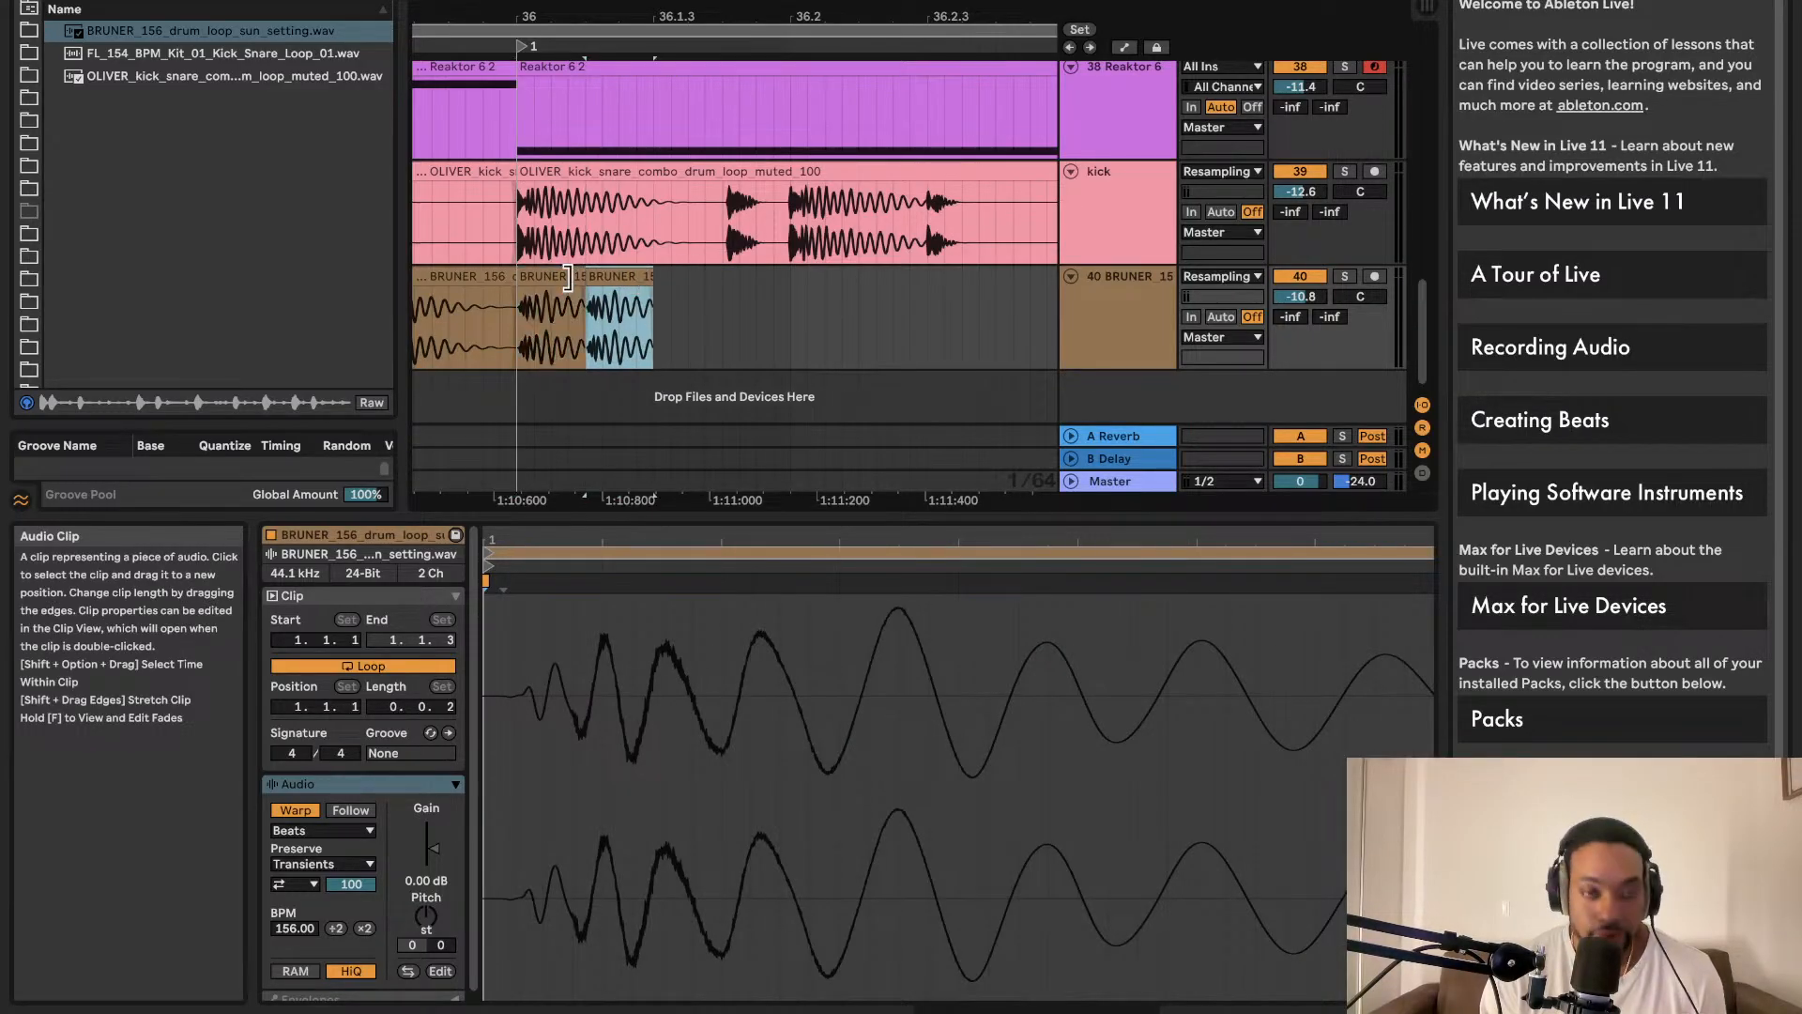
Step: Play back the new stutter ending from bar 36
click(522, 292)
key(space)
scroll(562, 298, right, 3)
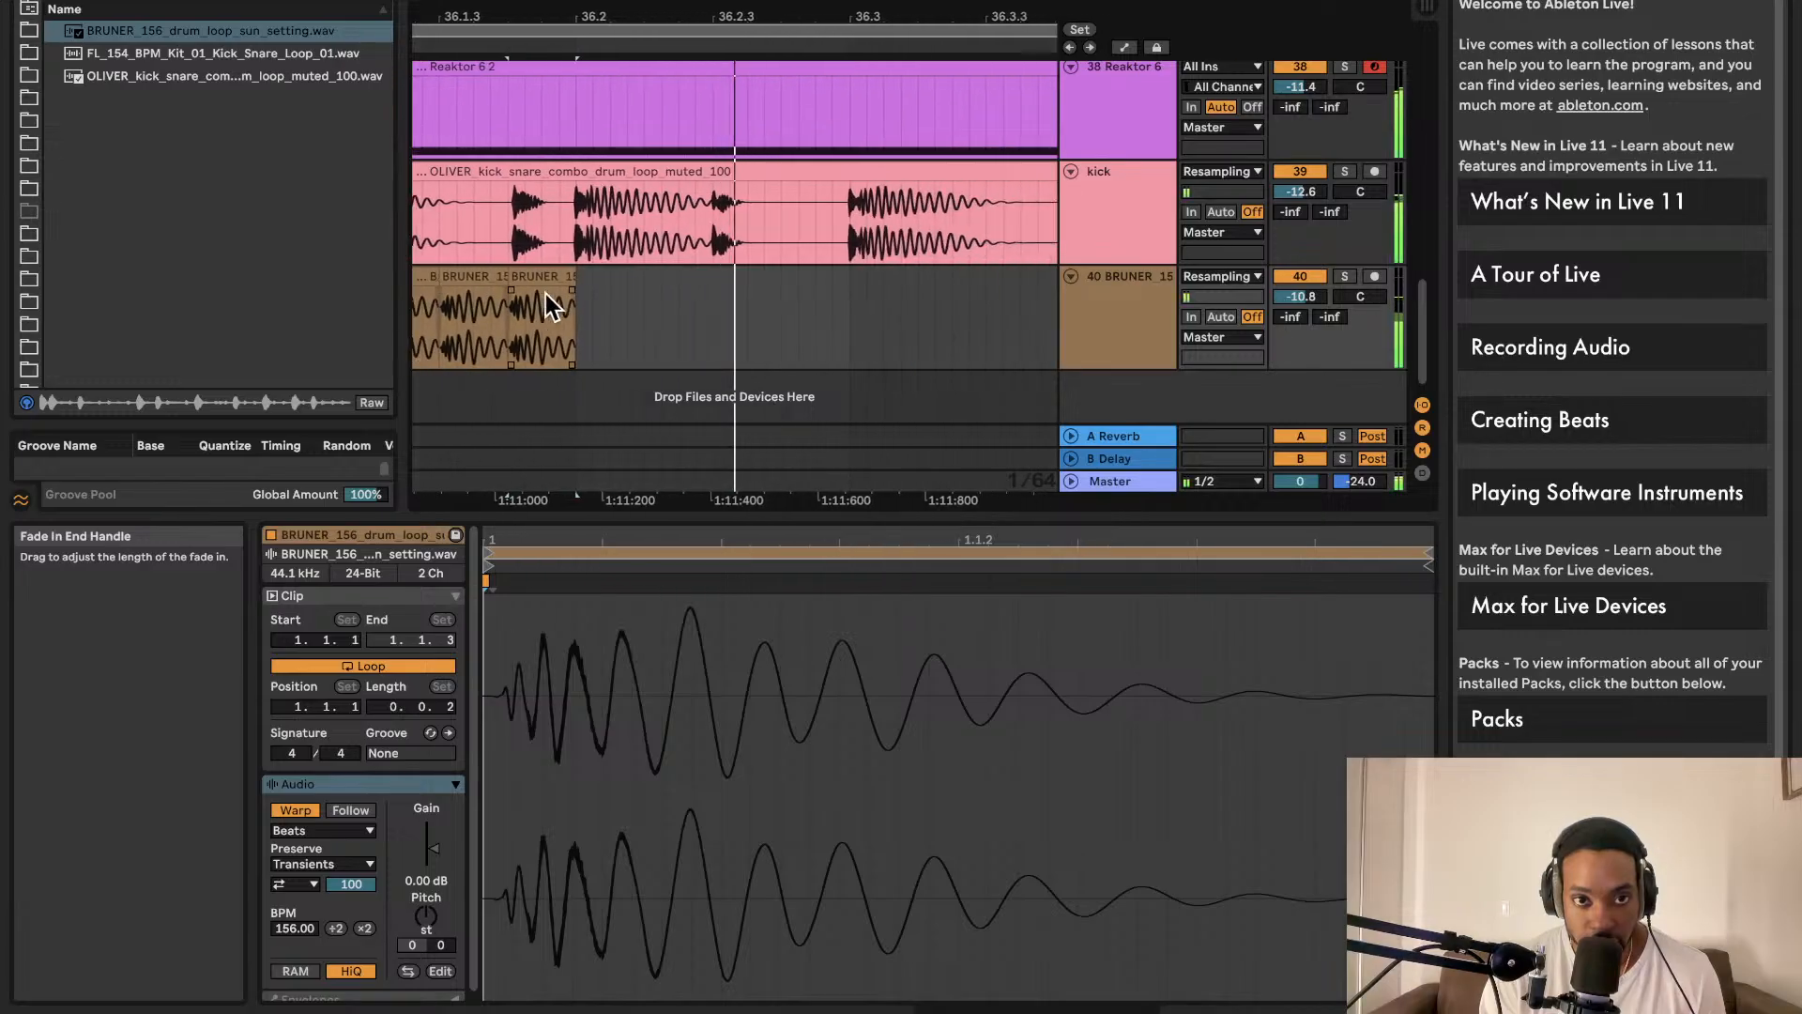
scroll(573, 296, left, 2)
scroll(575, 295, up, 2)
scroll(569, 307, down, 2)
scroll(572, 347, down, 3)
scroll(572, 348, right, 2)
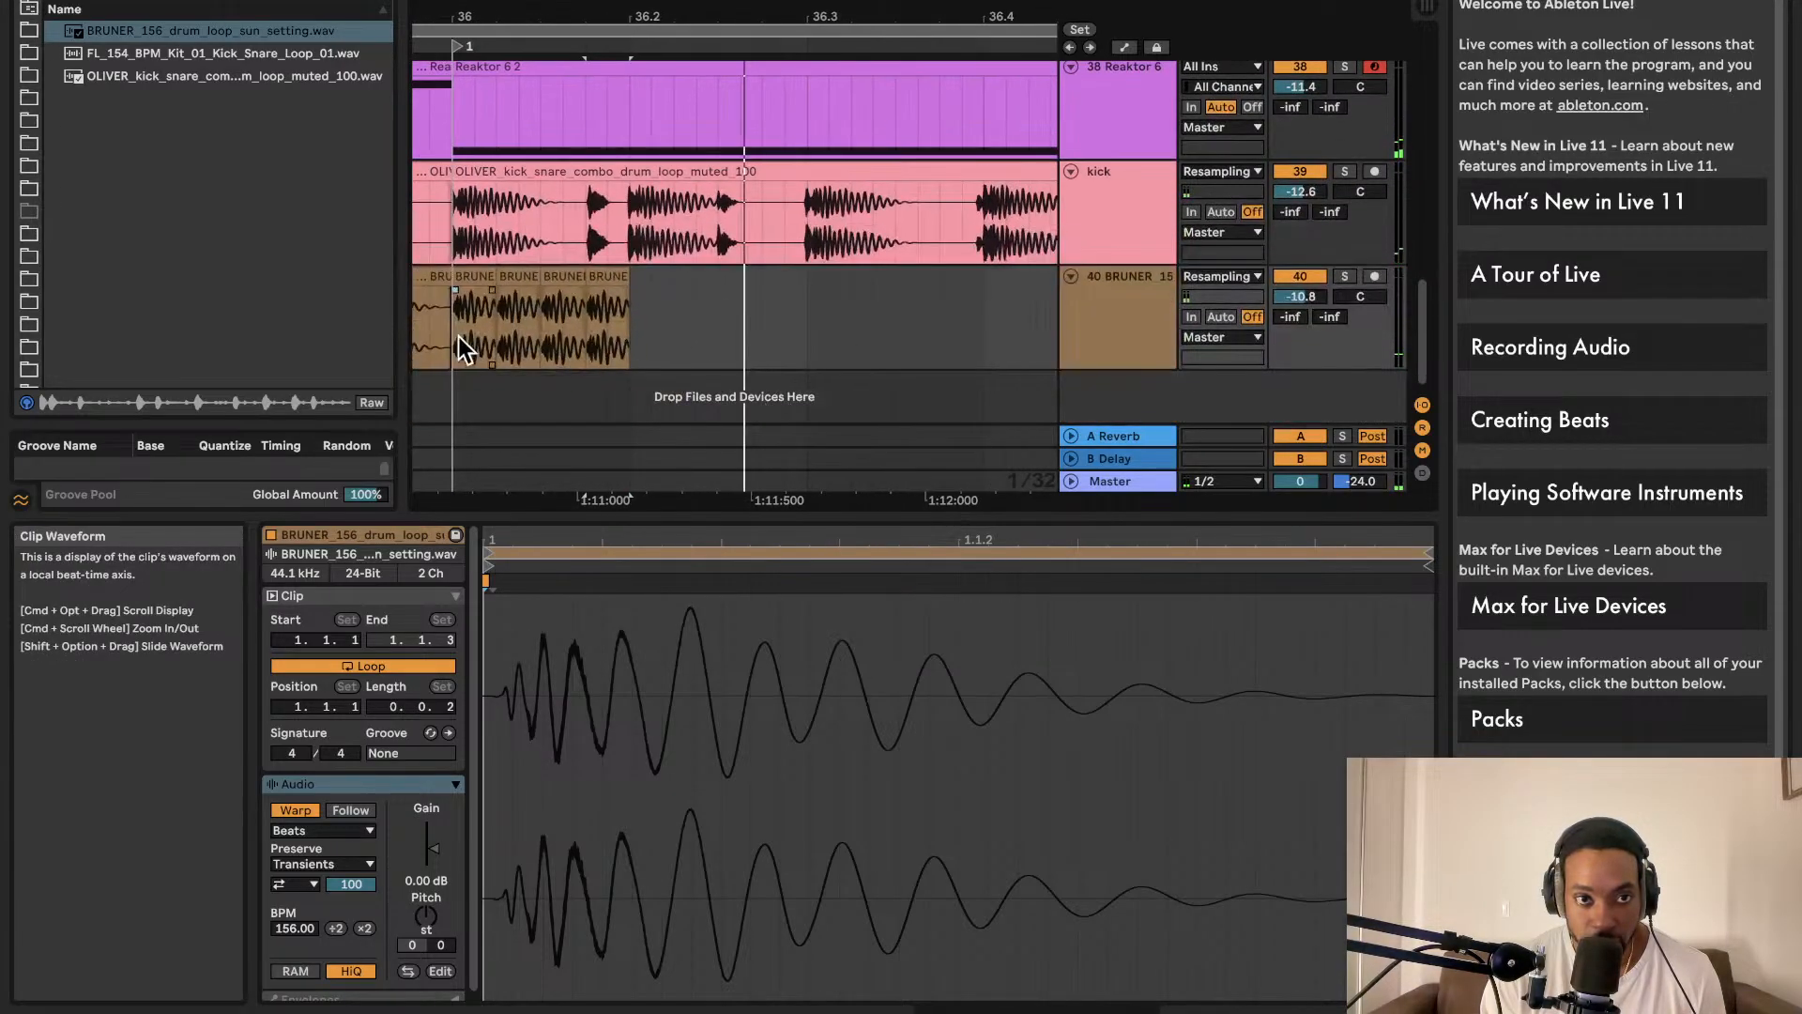
click(453, 338)
key(space)
key(space)
Step: Duplicate the group of four BRUNER stutter slices once more right after itself
scroll(535, 317, up, 3)
scroll(544, 316, left, 2)
scroll(560, 308, down, 3)
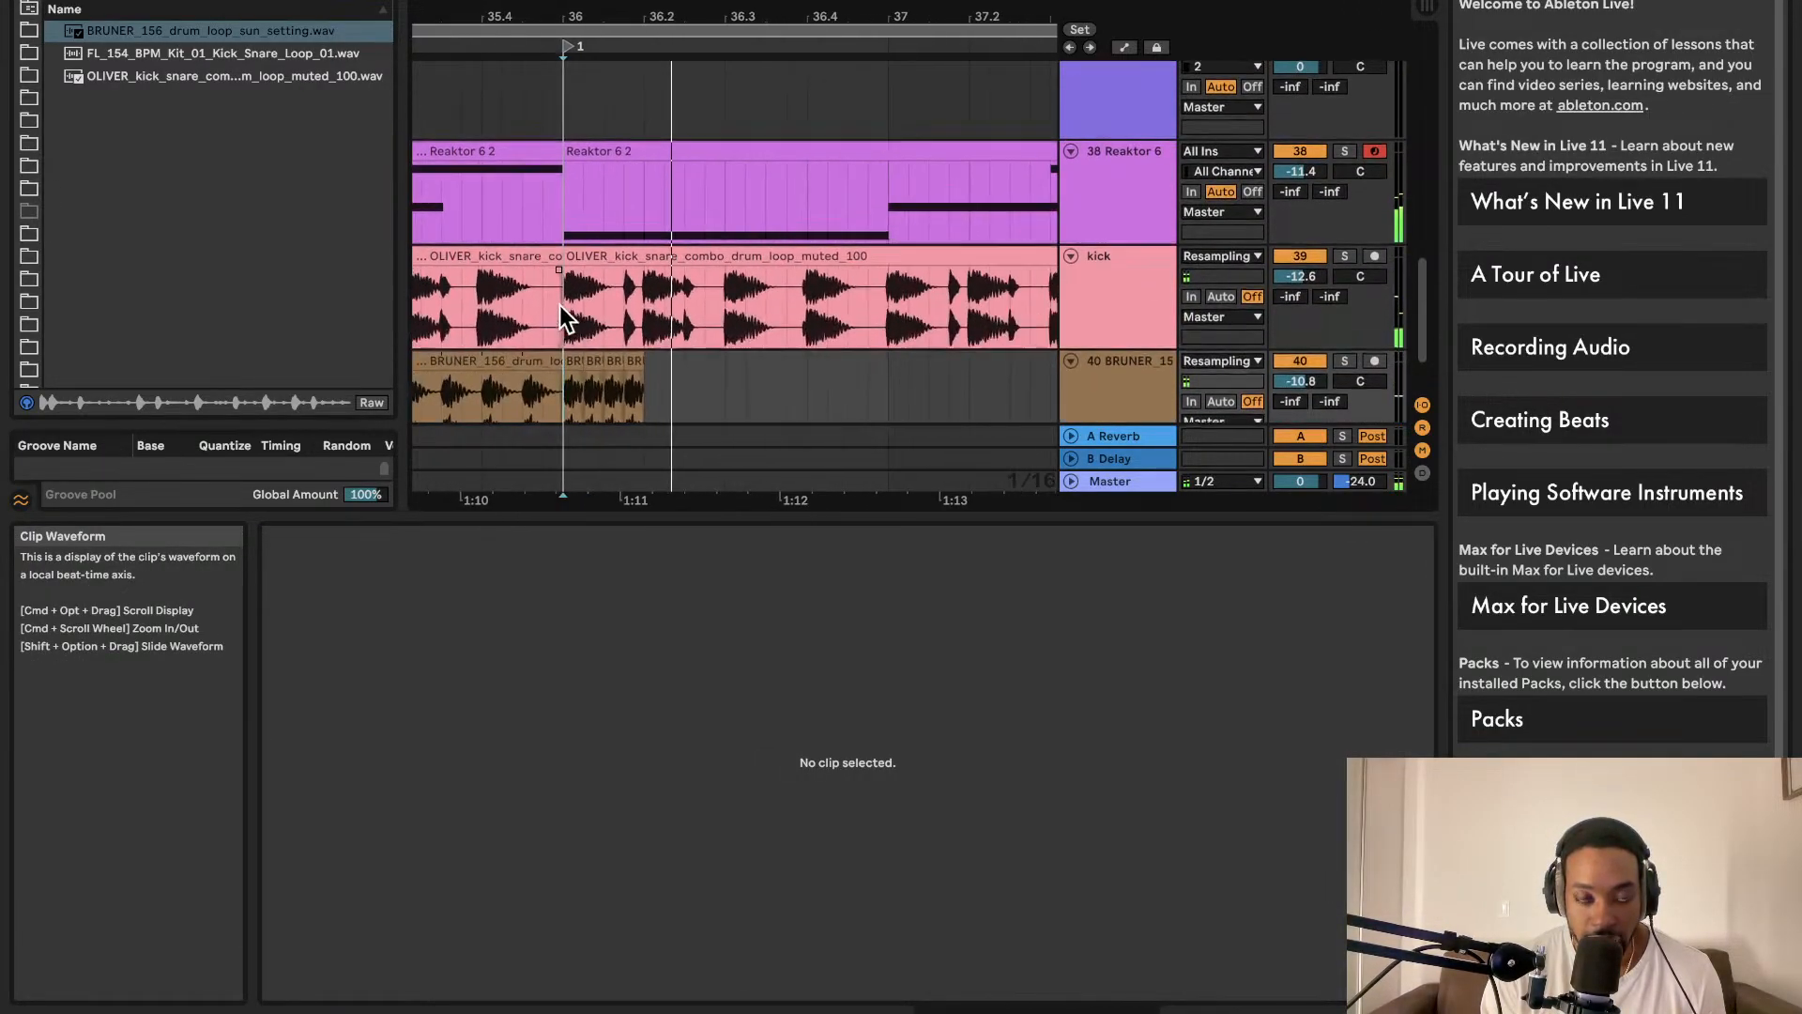
scroll(559, 305, down, 3)
scroll(559, 303, up, 2)
scroll(559, 302, left, 2)
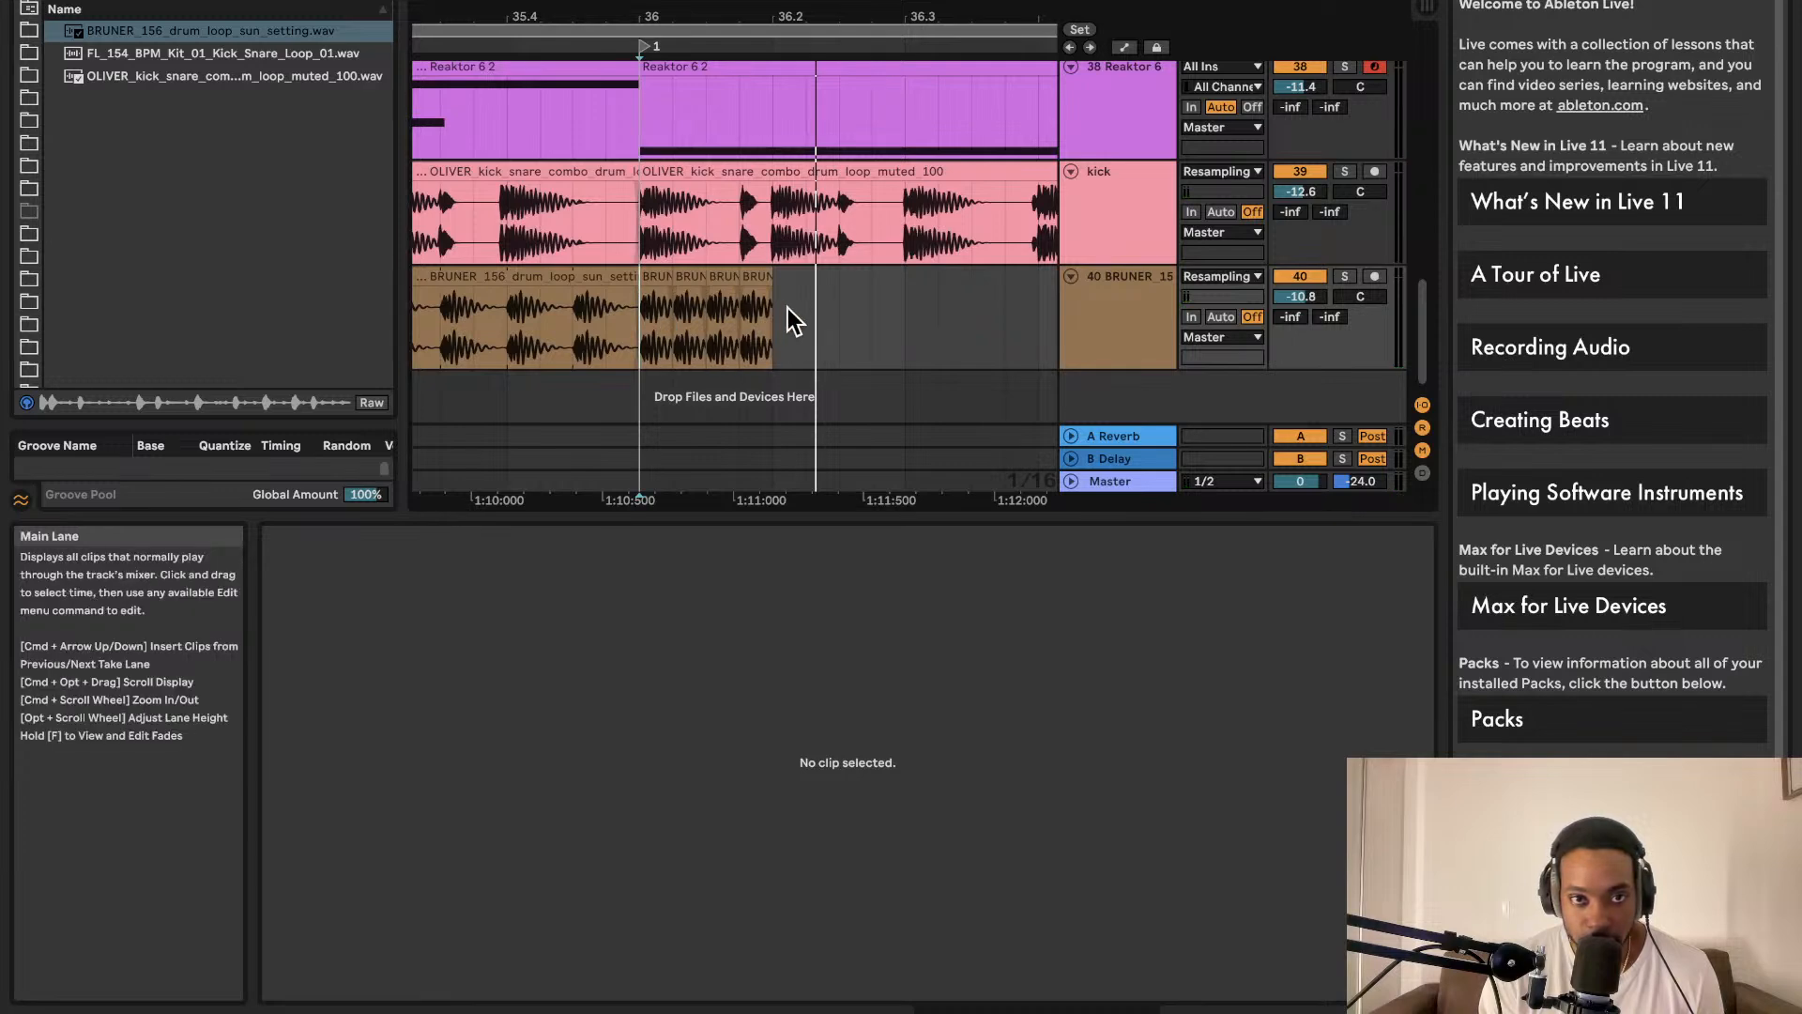
click(635, 310)
key(super+d)
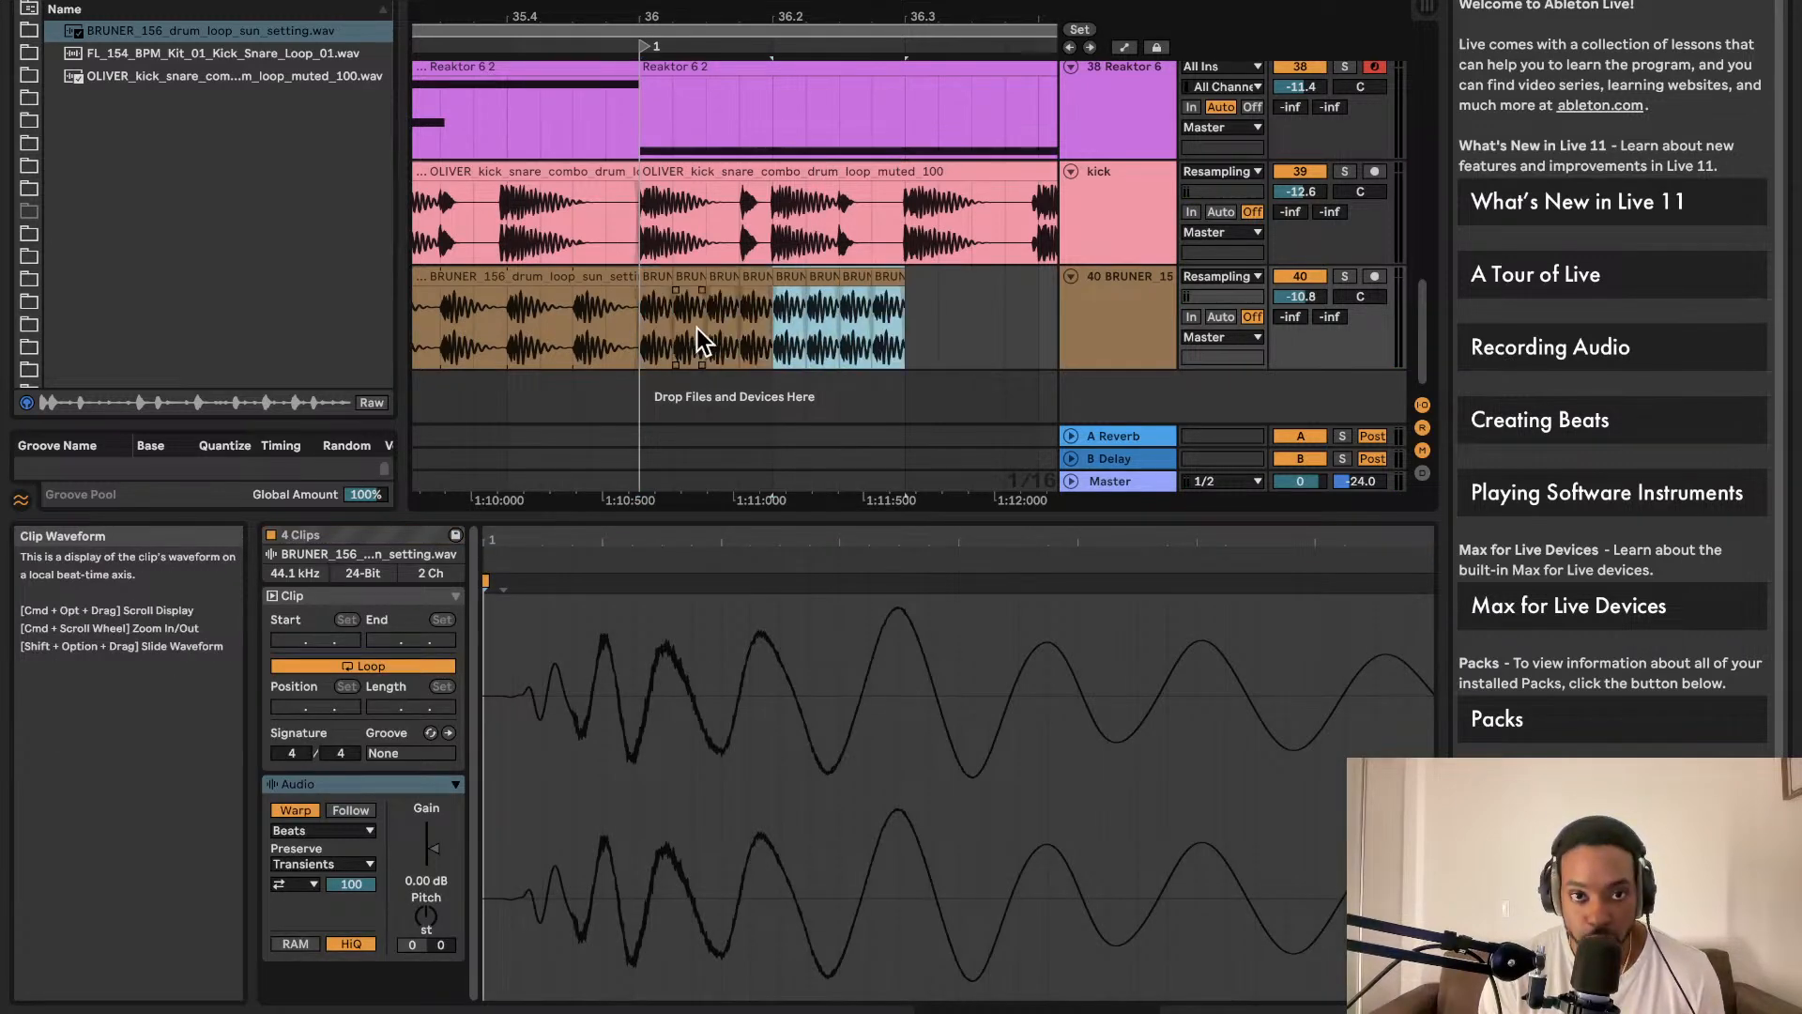
scroll(844, 296, left, 2)
scroll(845, 295, up, 1)
drag(734, 289, 758, 299)
drag(479, 311, 555, 329)
scroll(556, 329, down, 3)
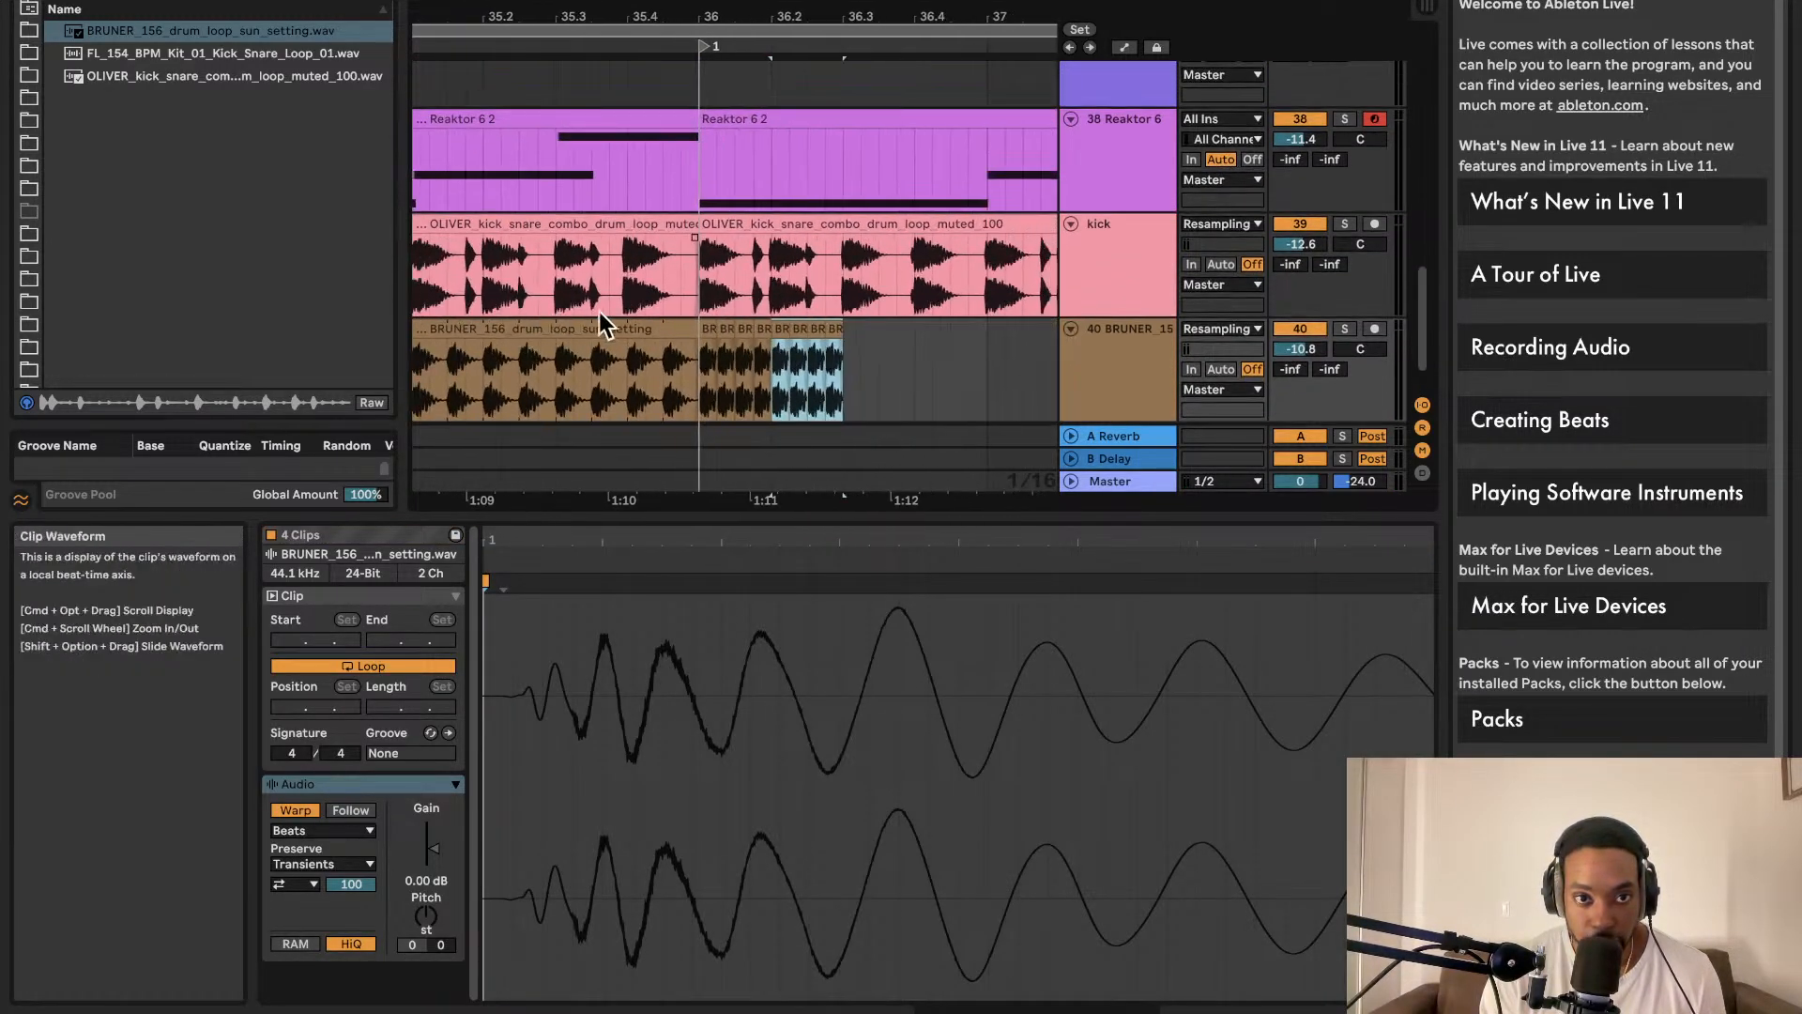
click(123, 0)
key(BackSpace)
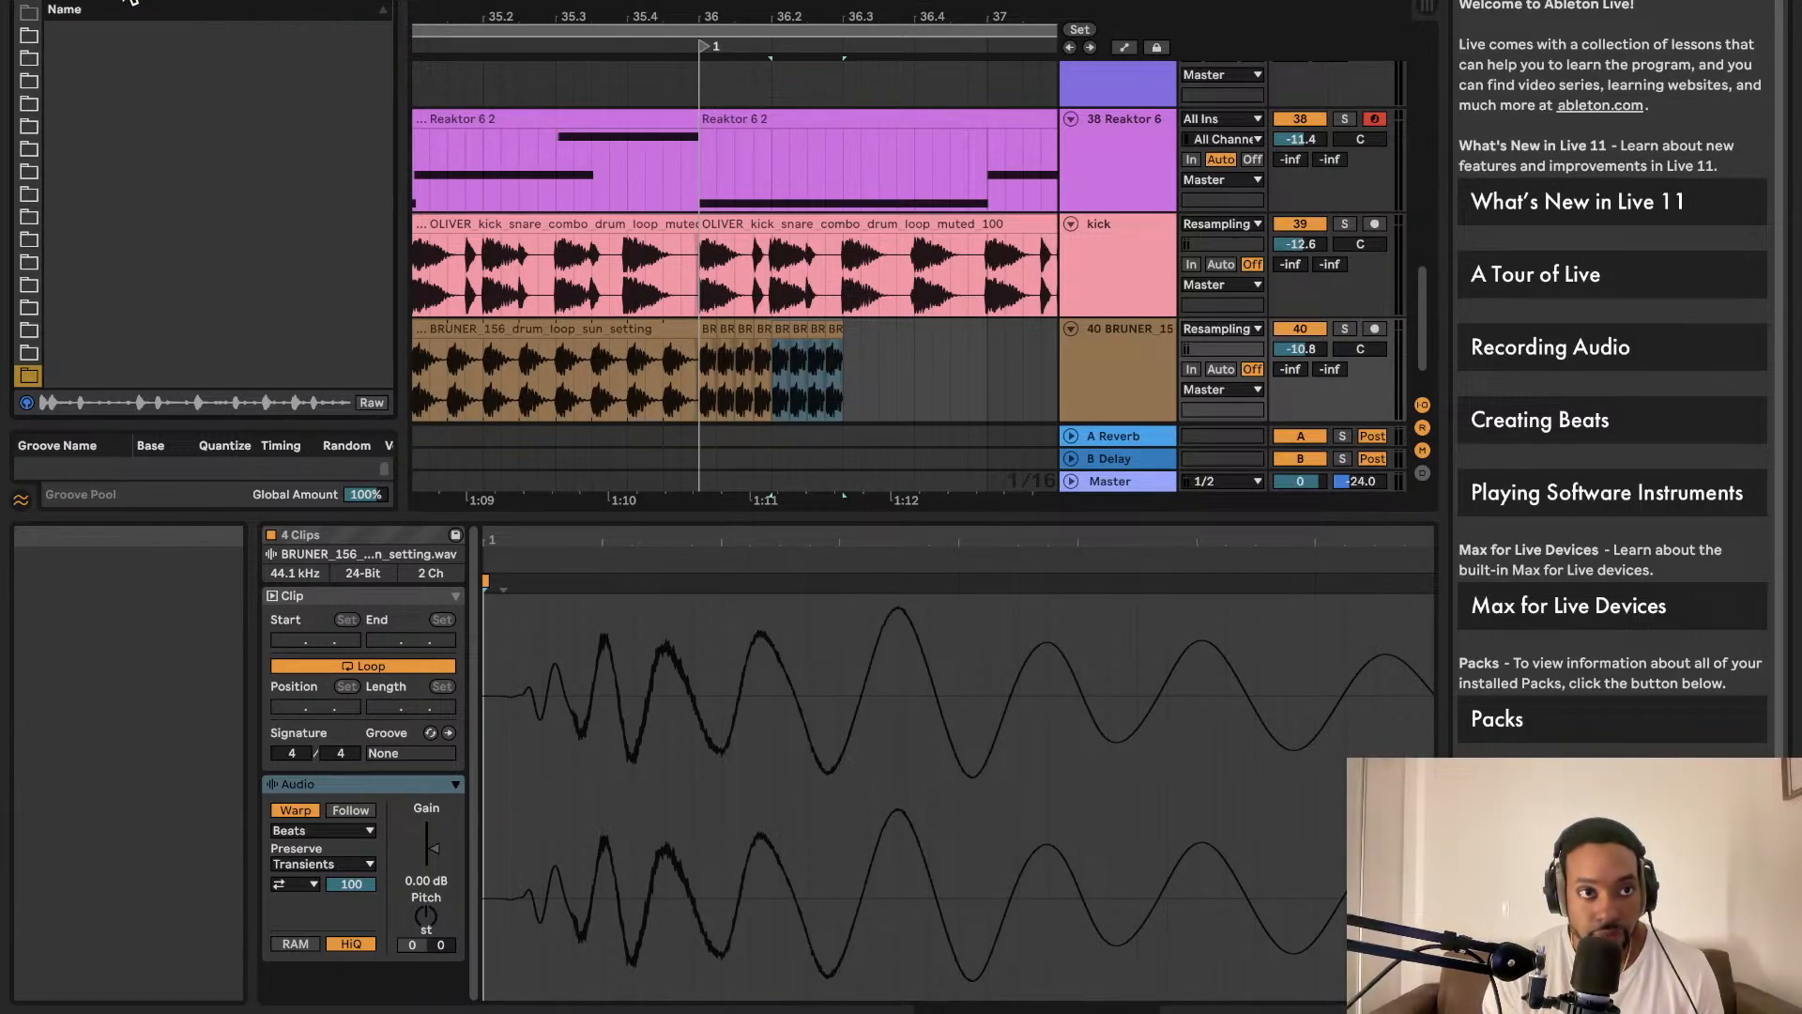
key(XF86AudioRaiseVolume)
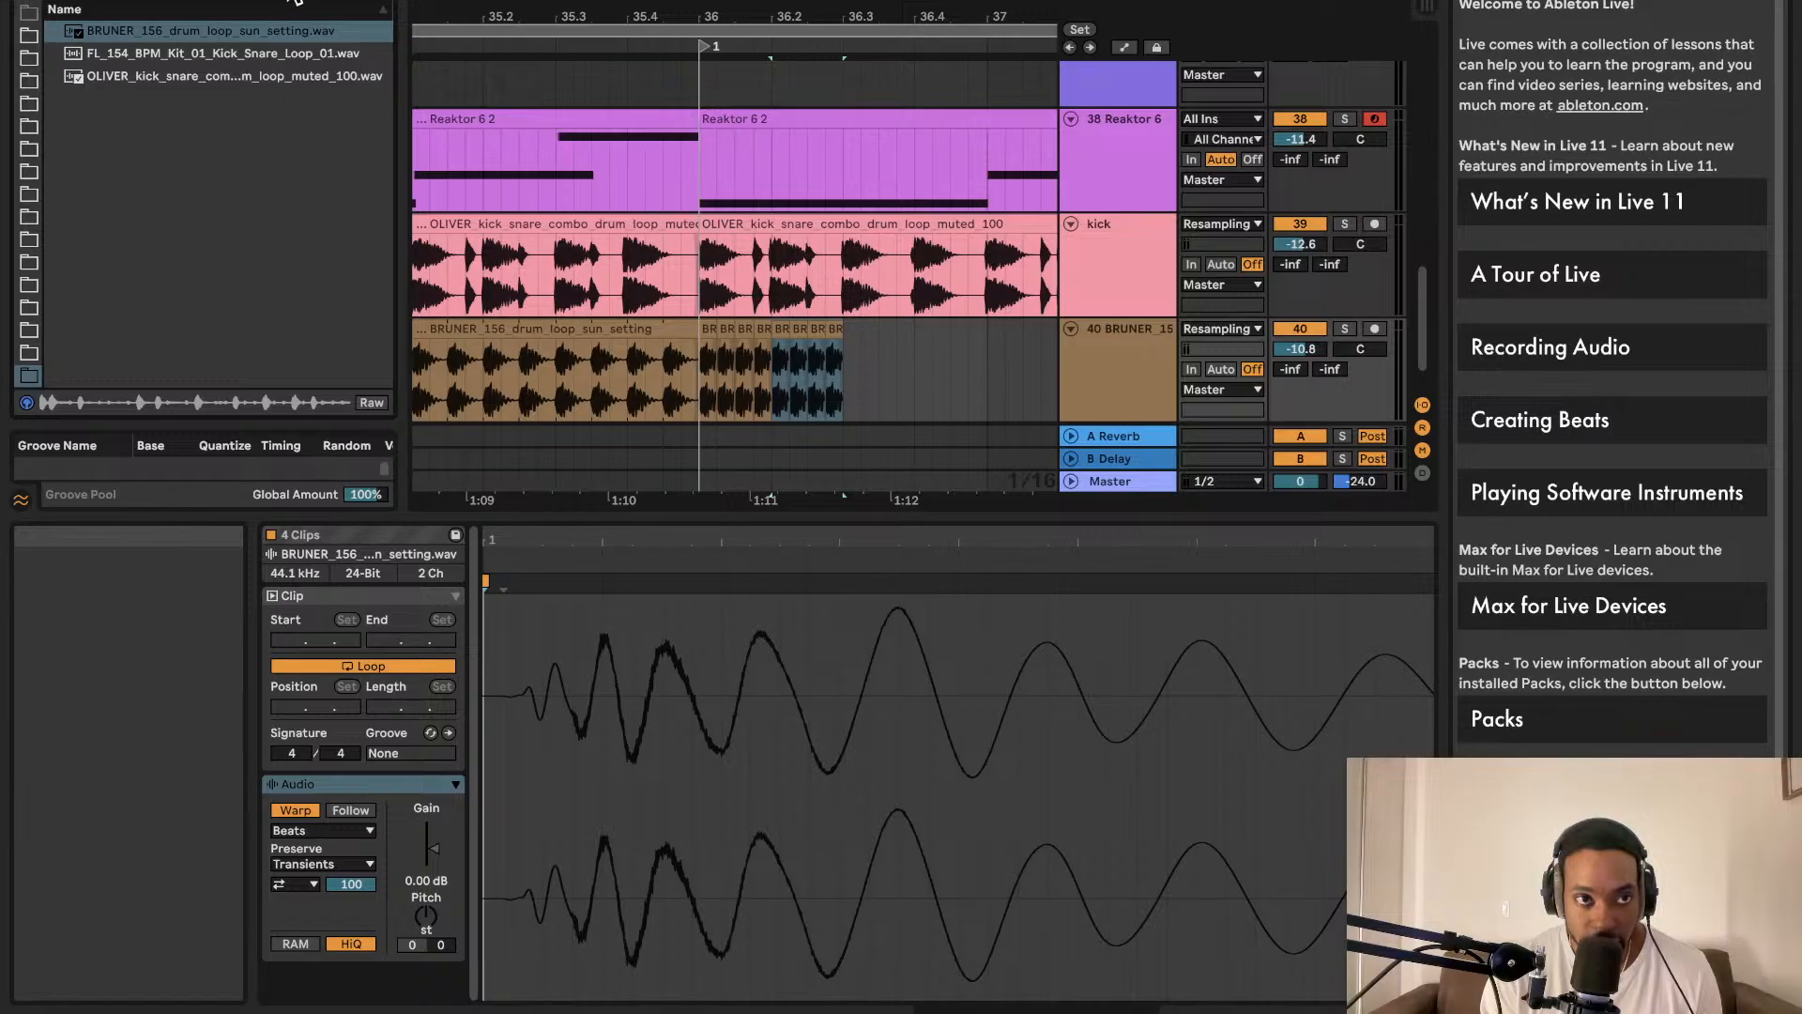
text(s)
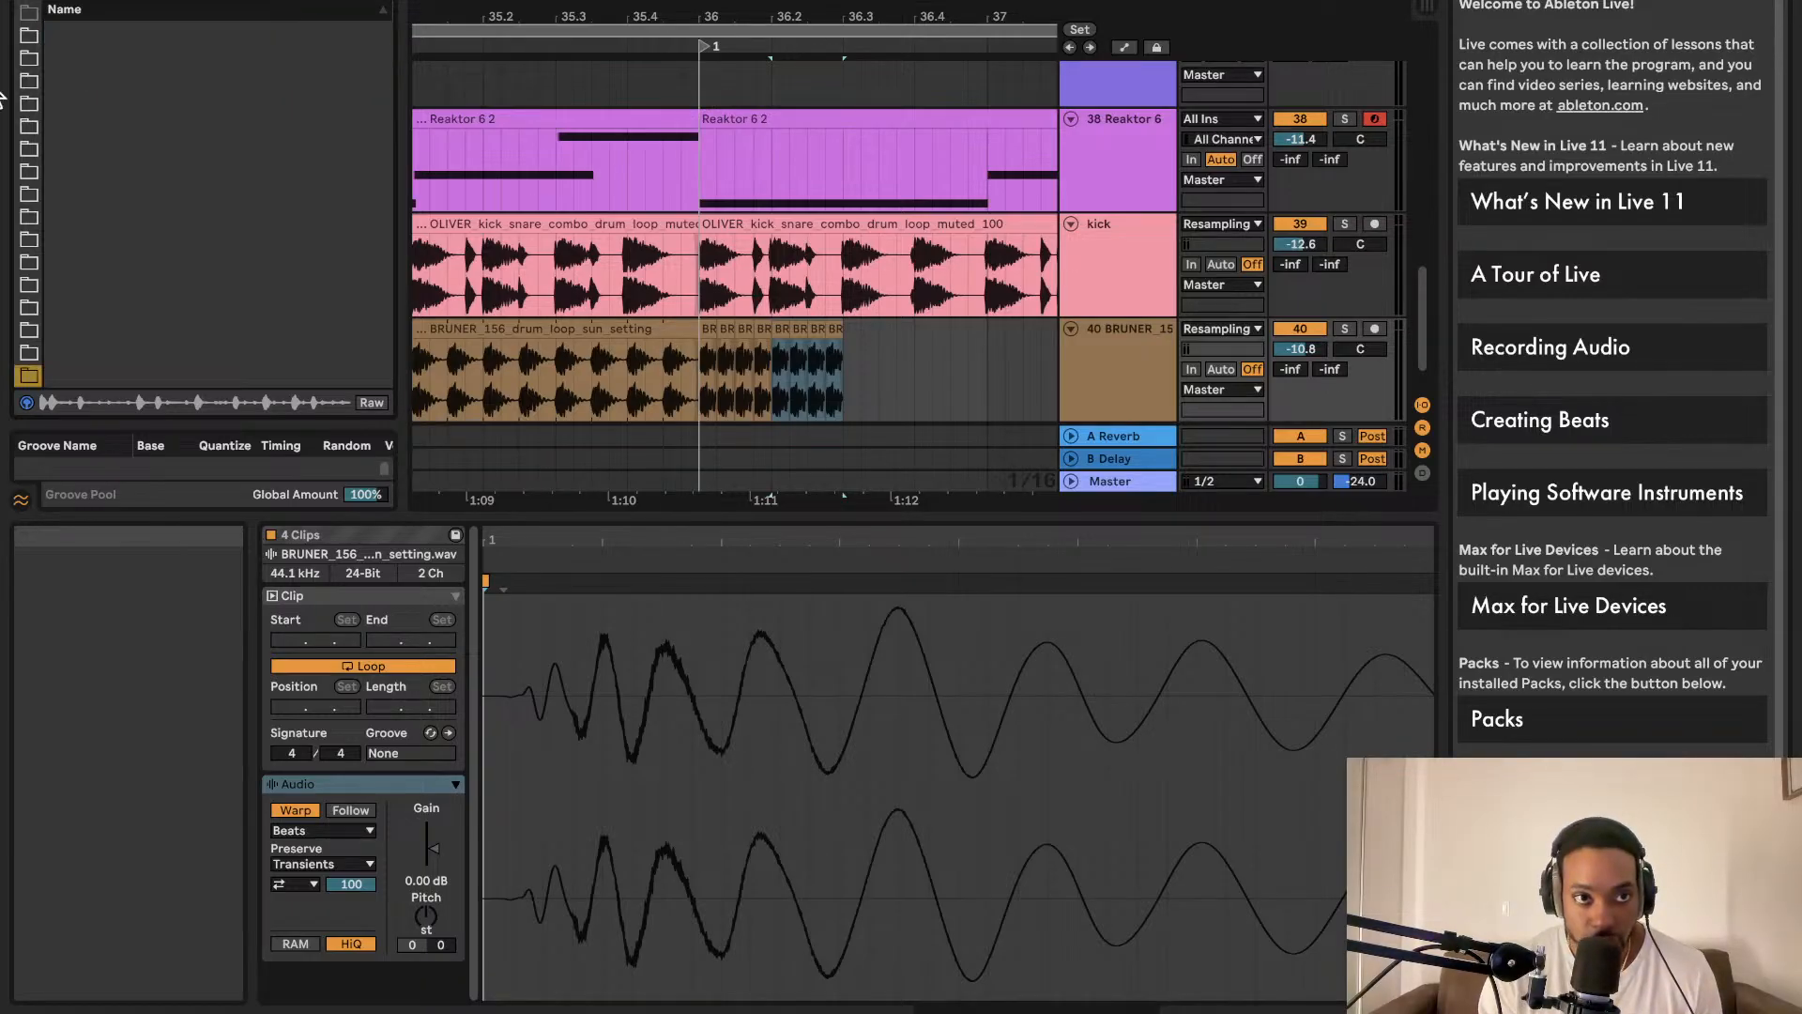
scroll(36, 328, down, 1)
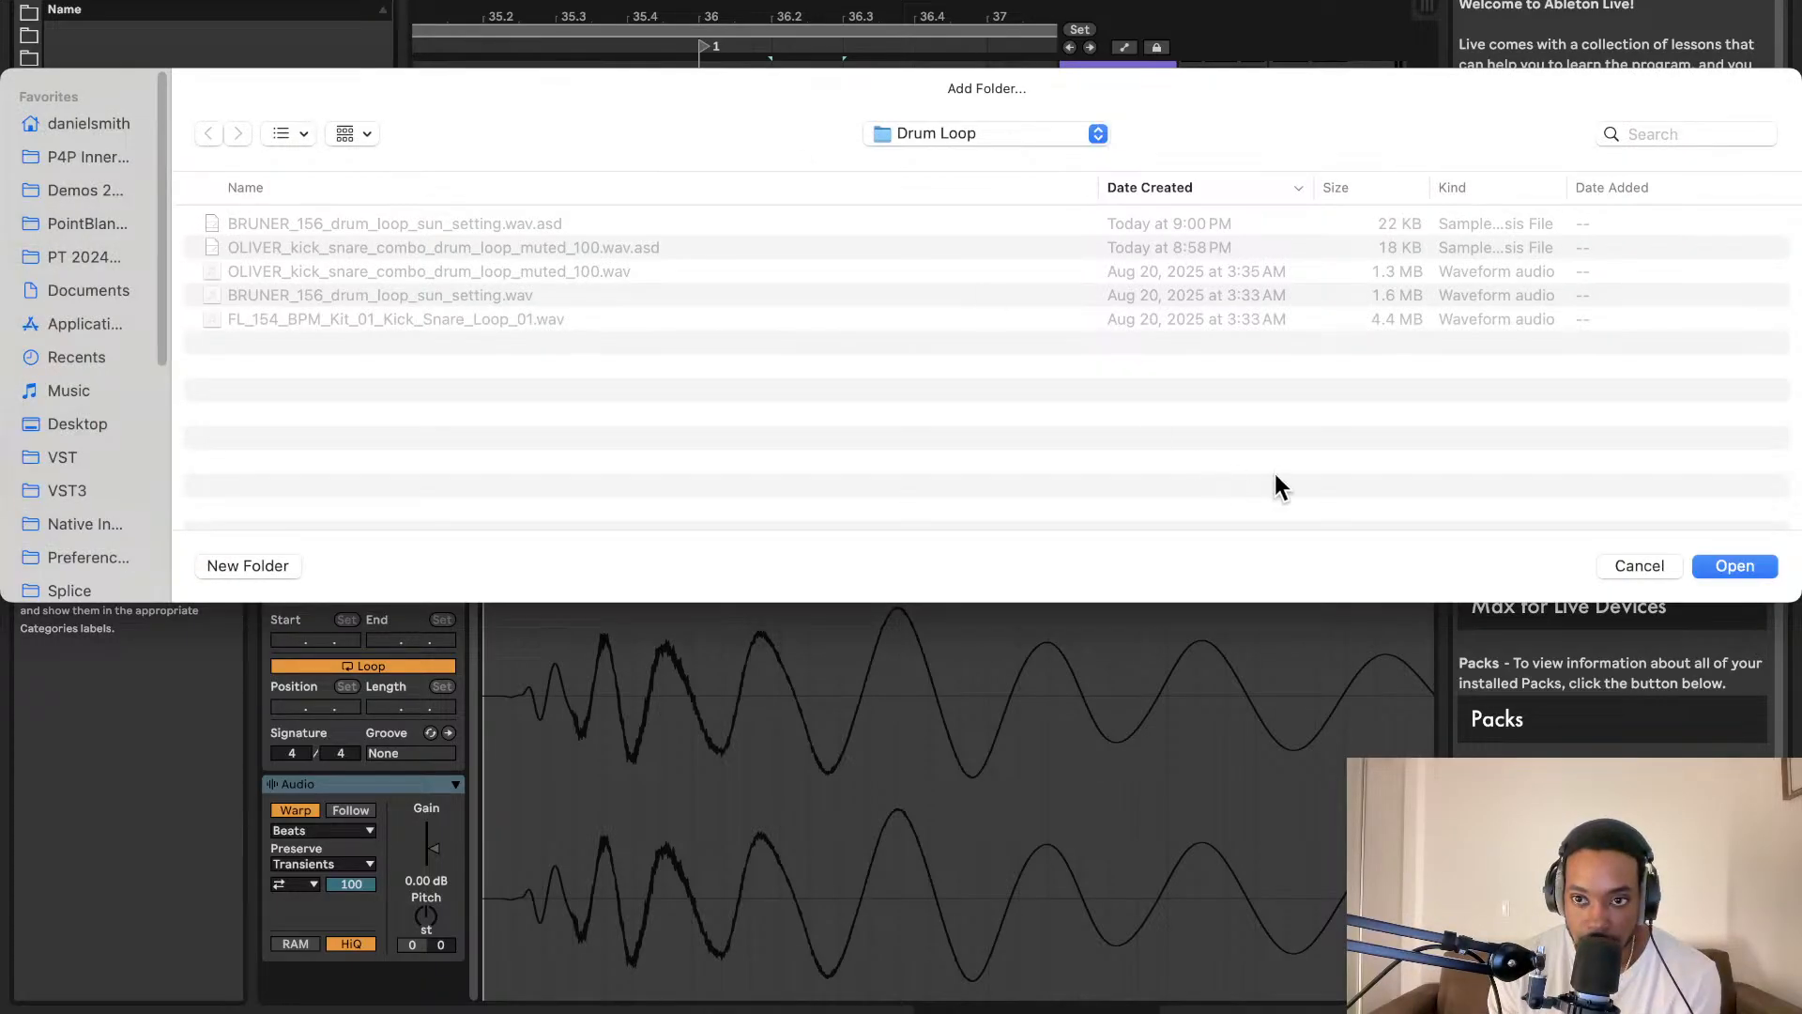
click(1612, 564)
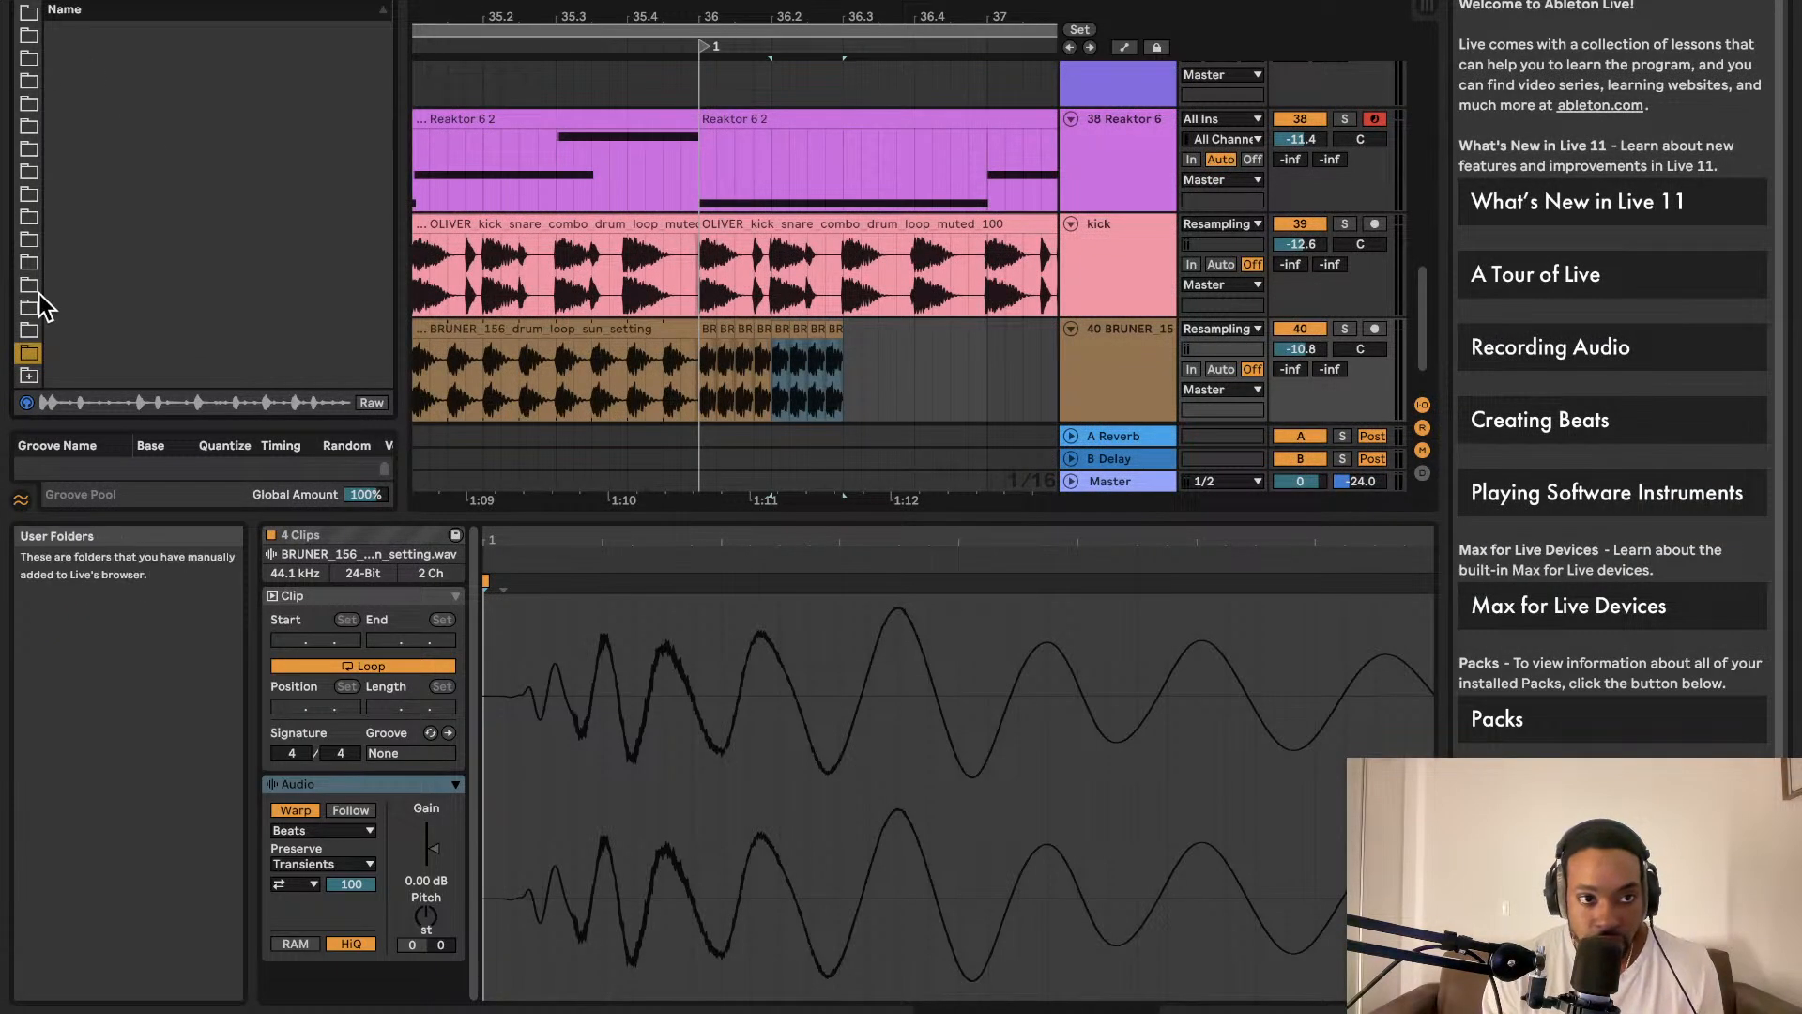
click(28, 375)
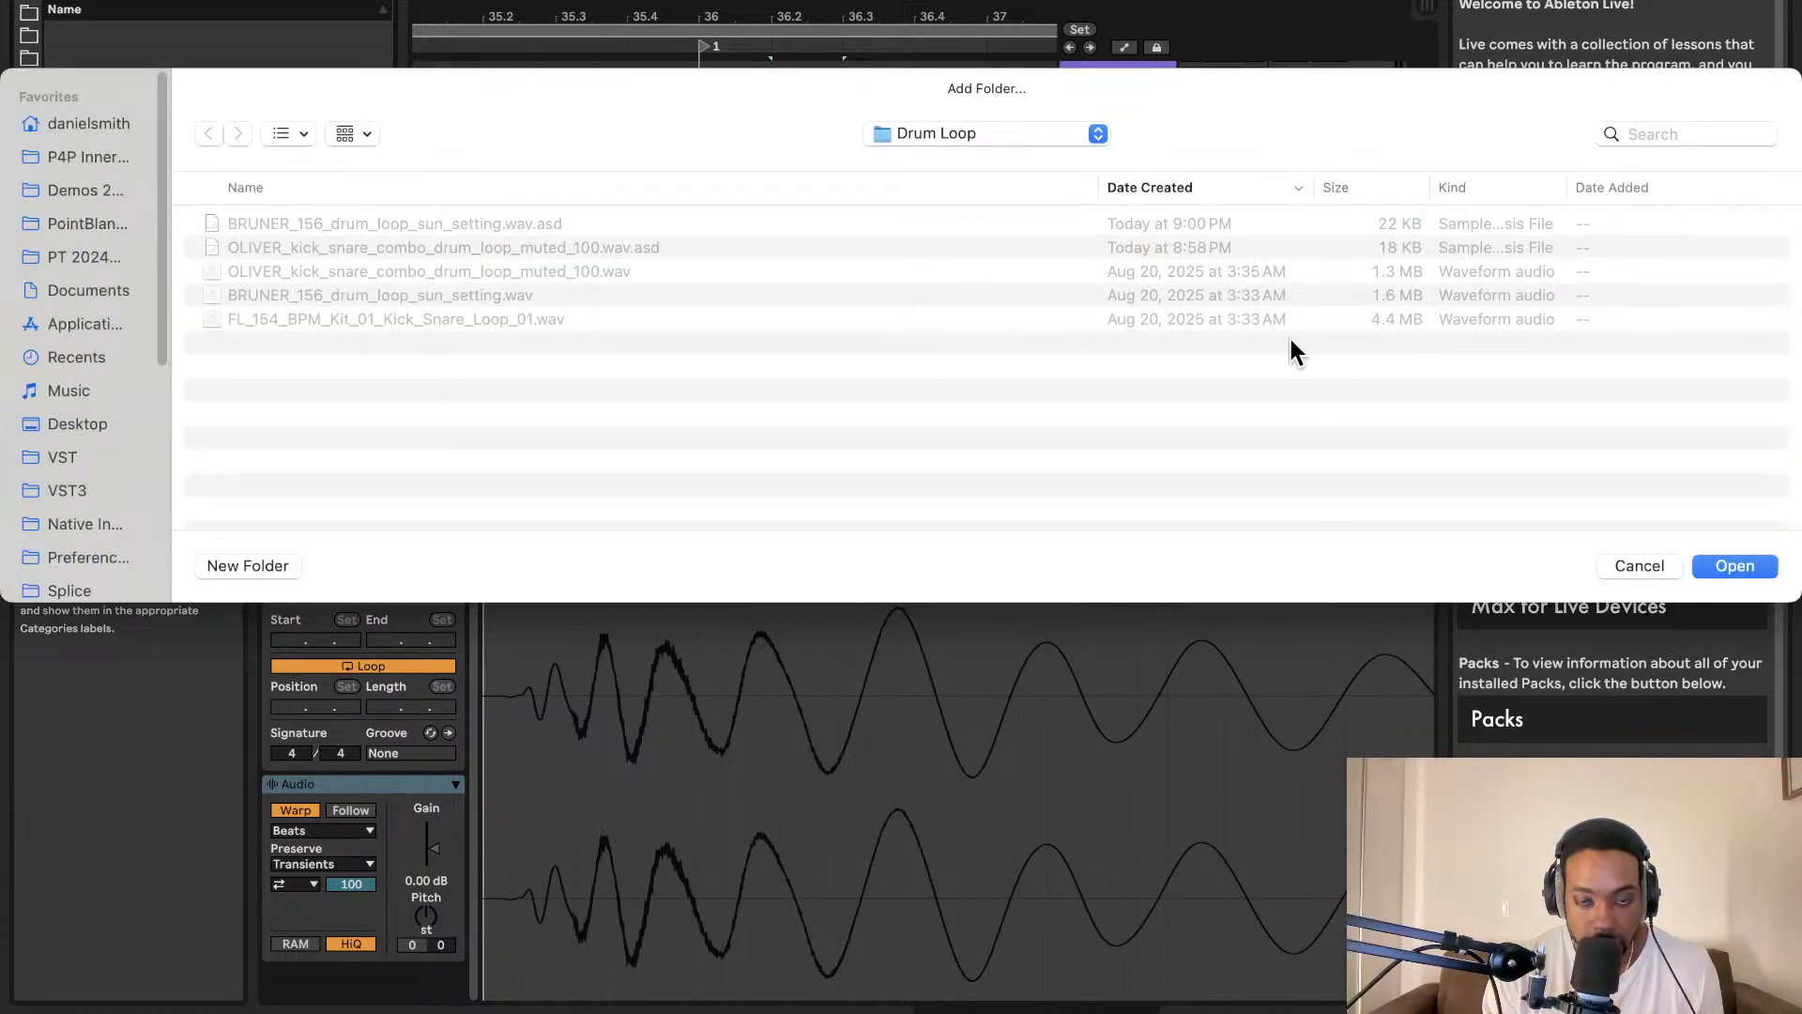
click(1622, 565)
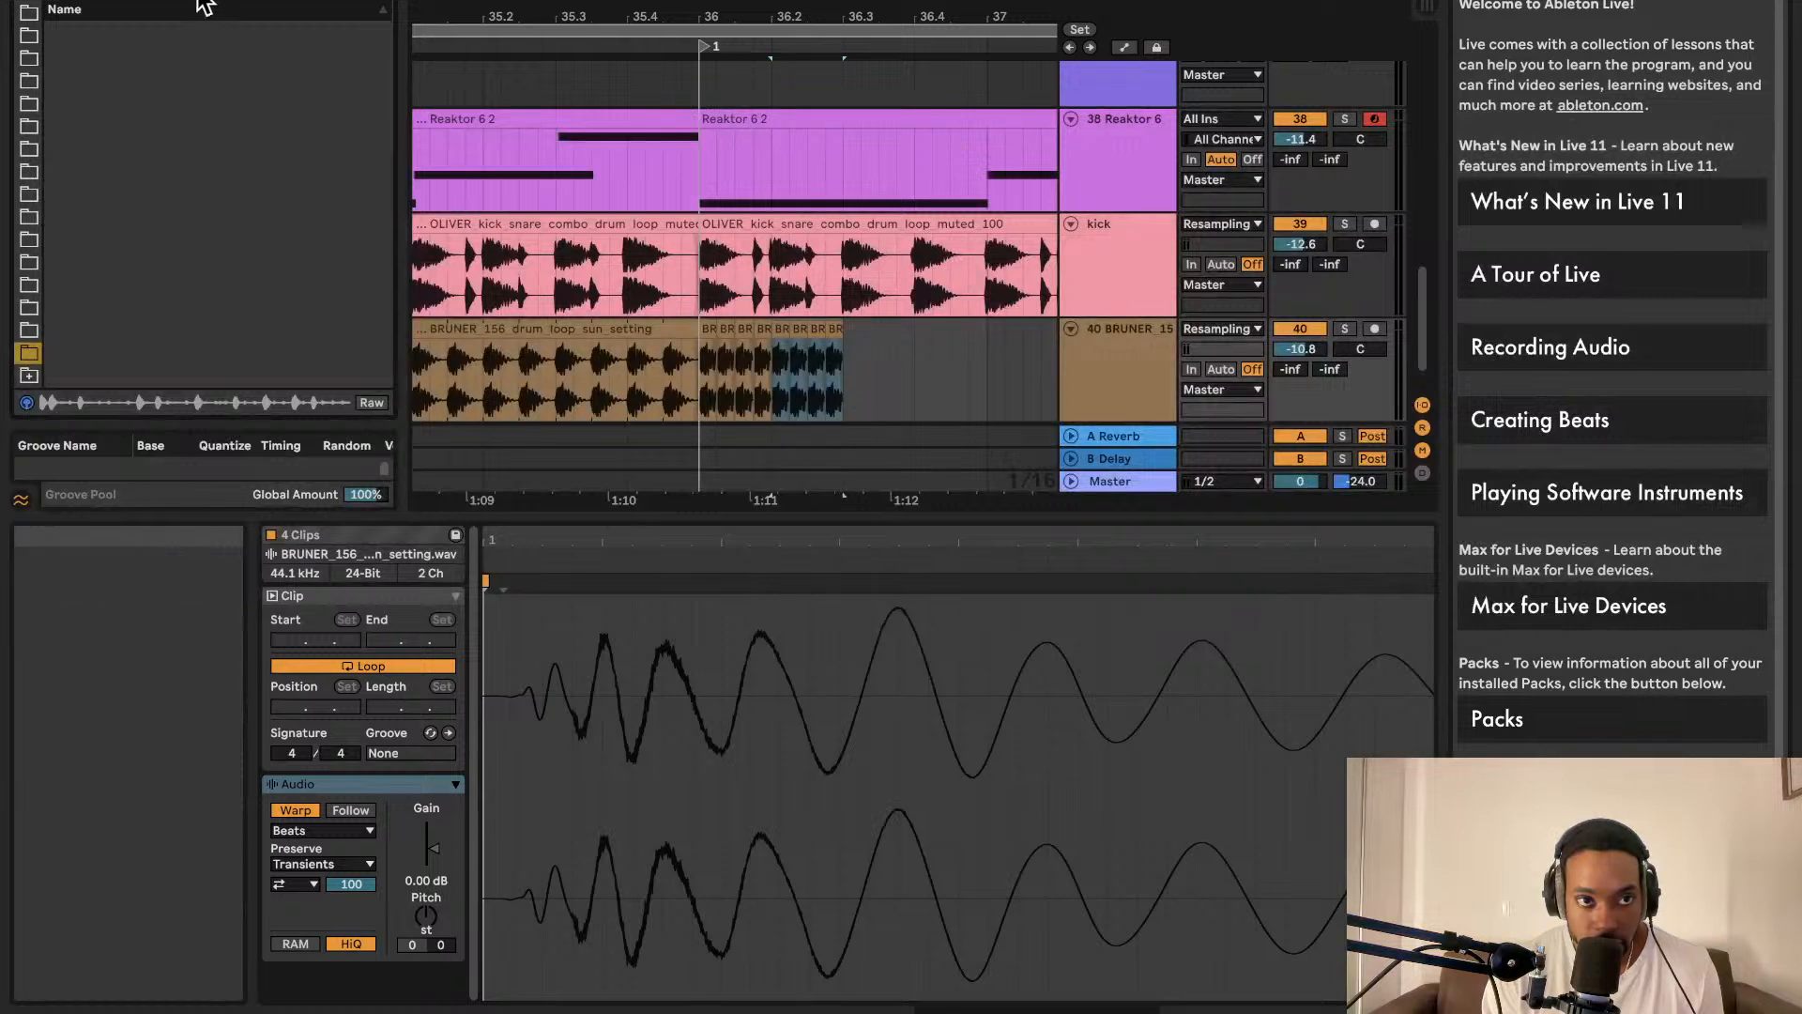
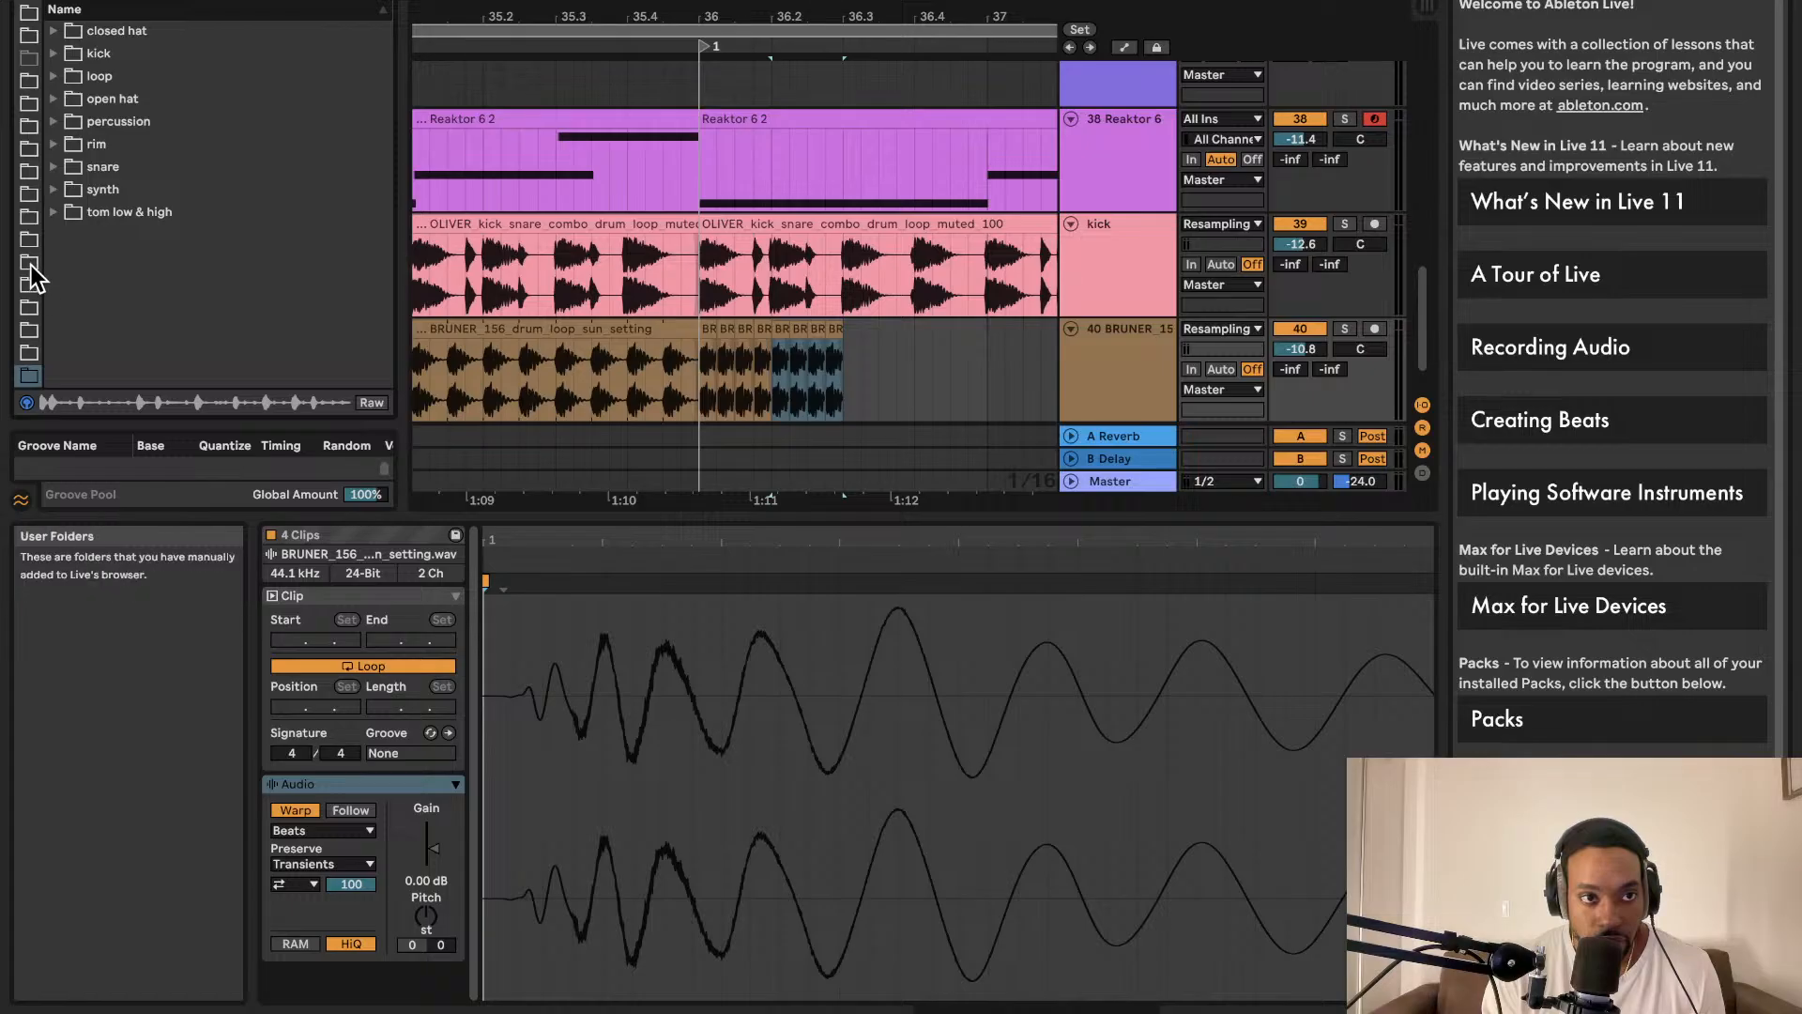
Step: Browse to the fx sample folder and audition its one-shots, settling on KMRBI_RNB_fx_one_shot_zooped.wav
click(29, 308)
key(Up)
key(Up)
key(Up)
key(Up)
key(Up)
key(Up)
key(Up)
key(Up)
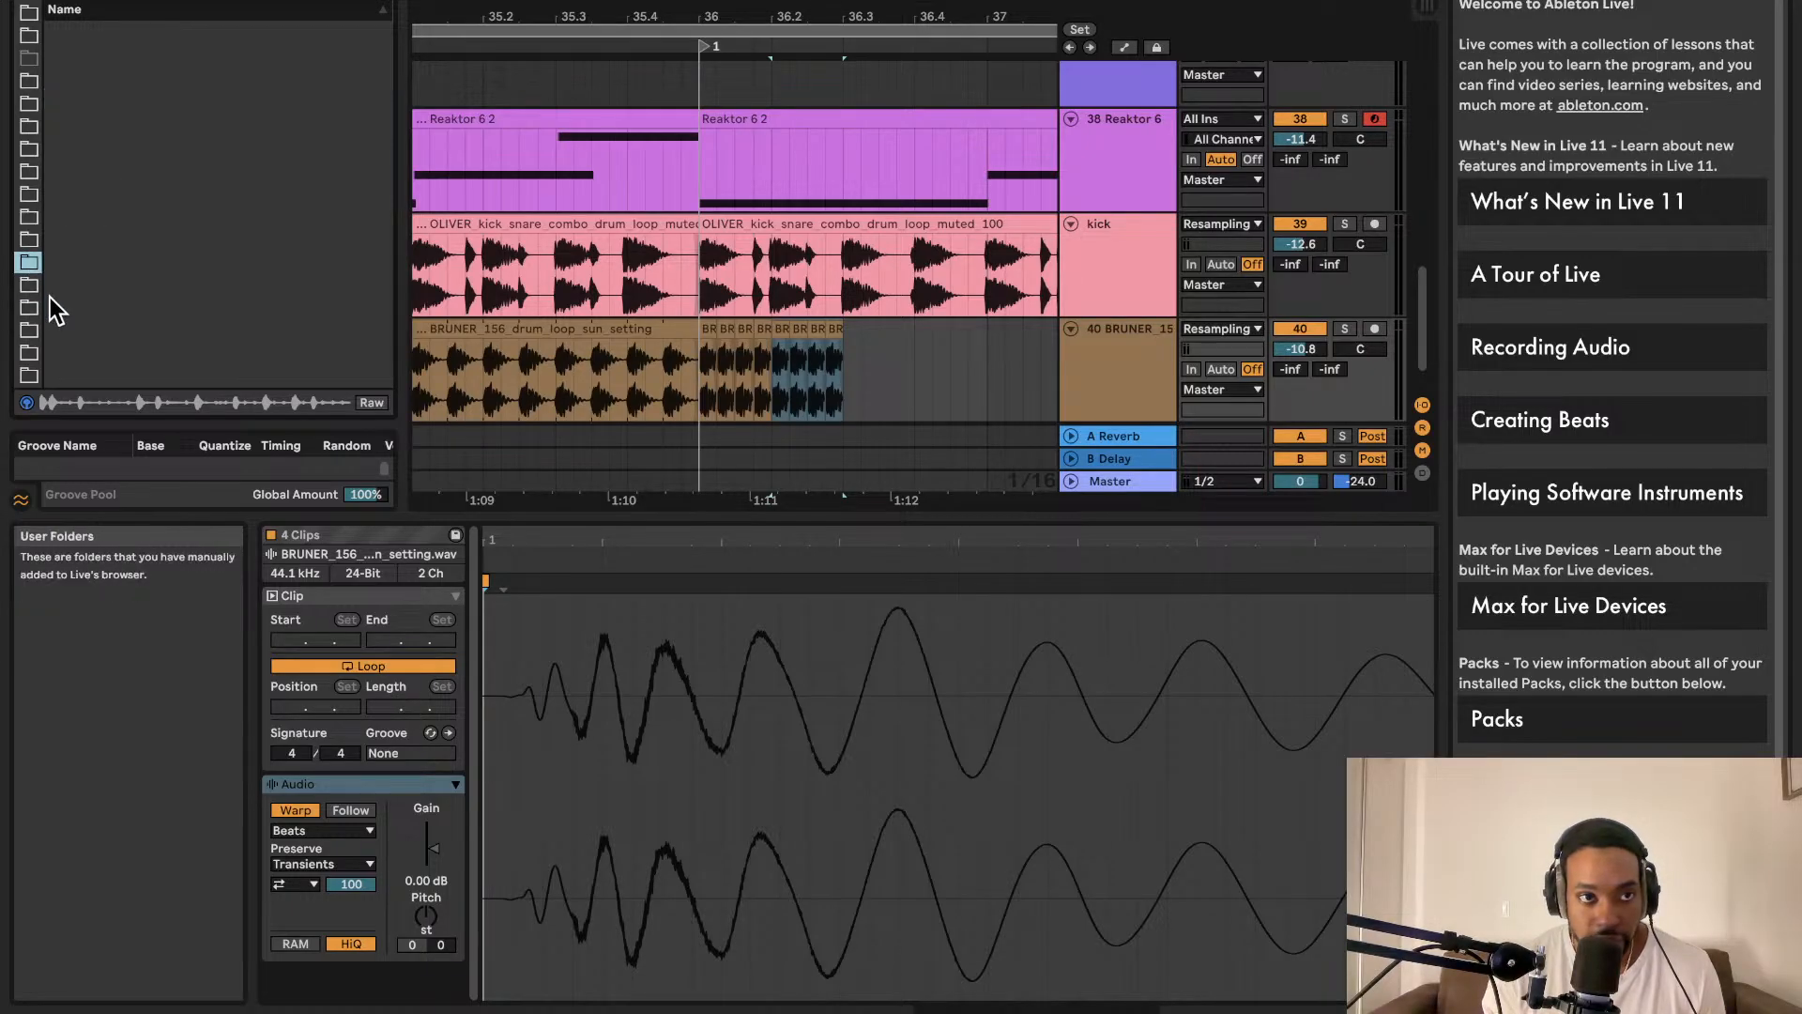
key(Down)
key(Down)
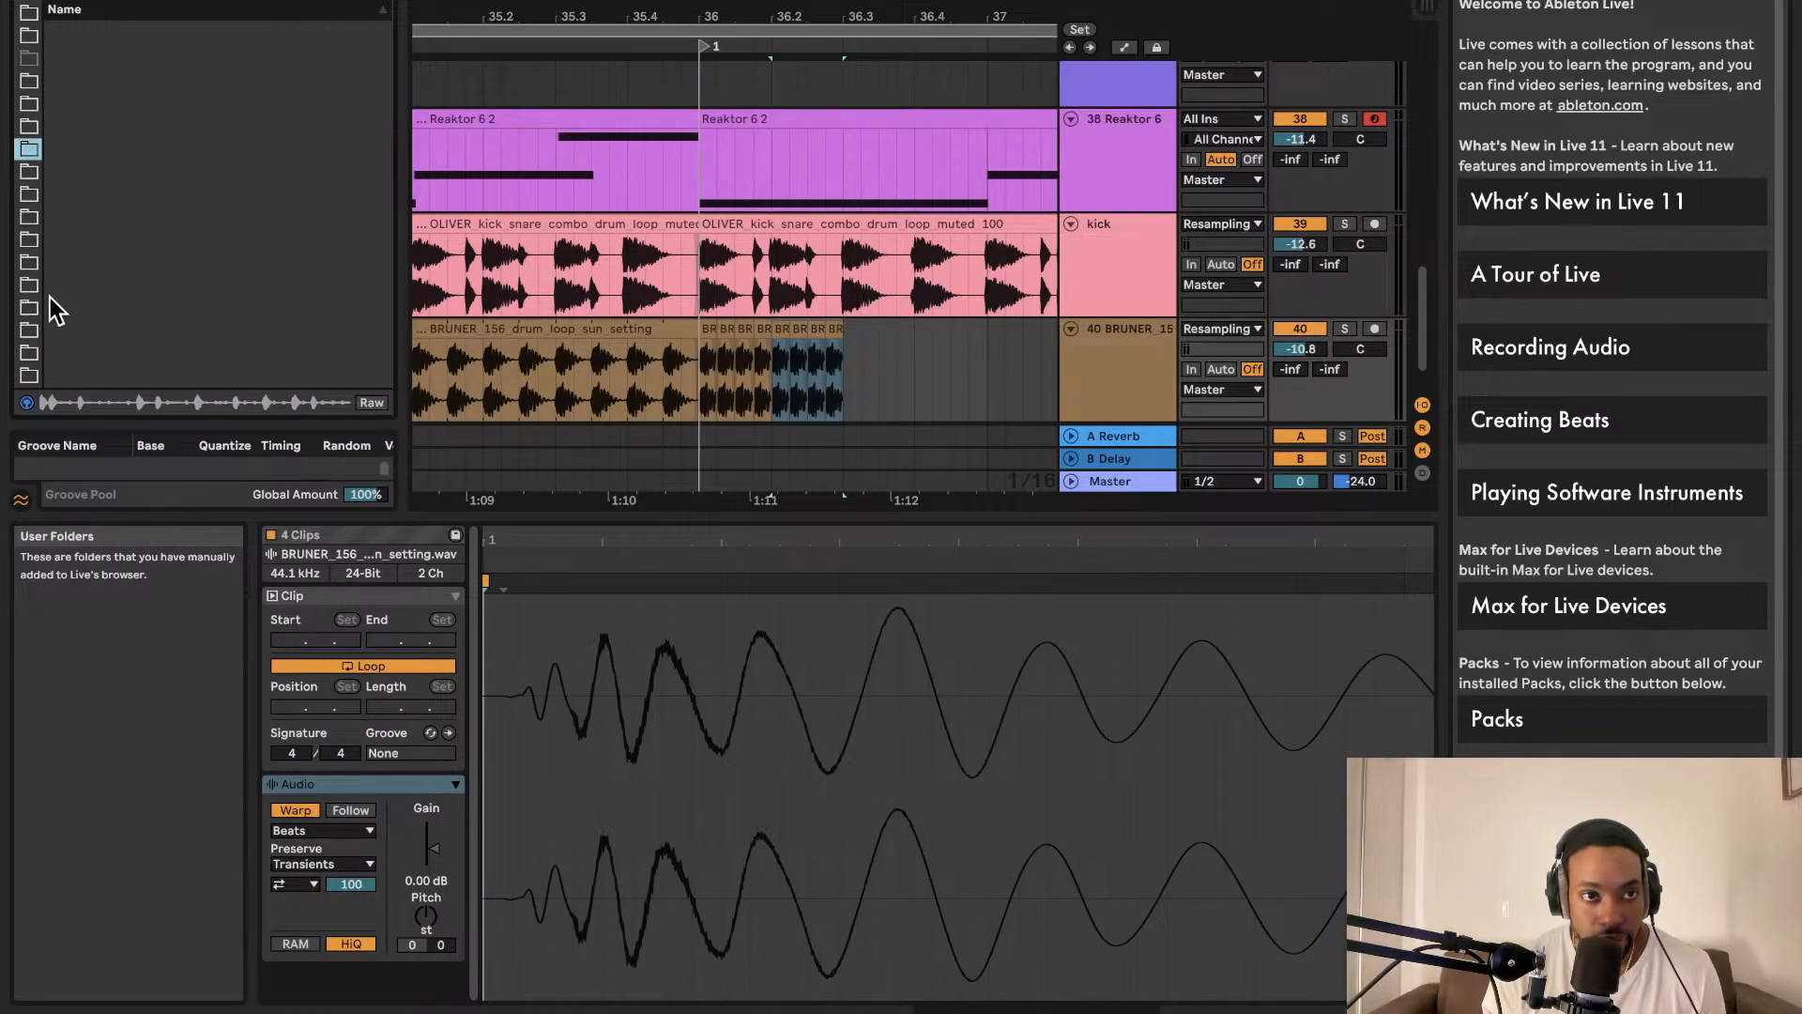
key(Down)
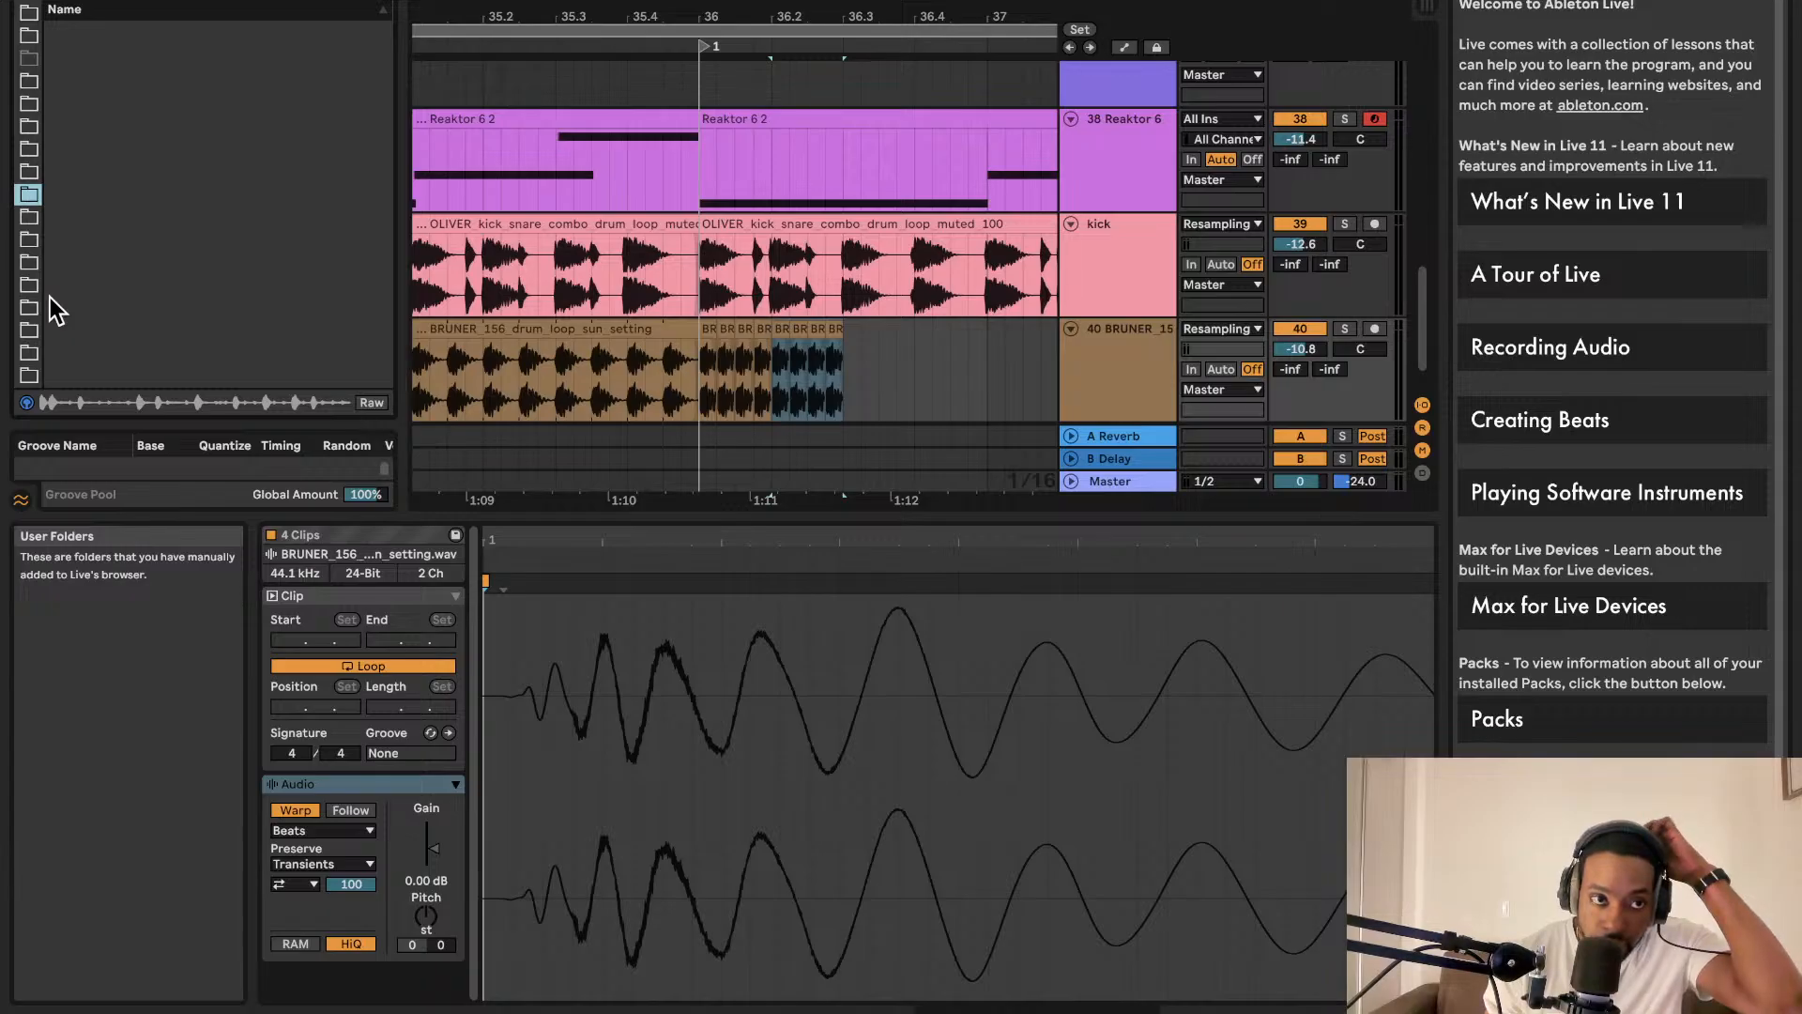
key(Down)
key(Down)
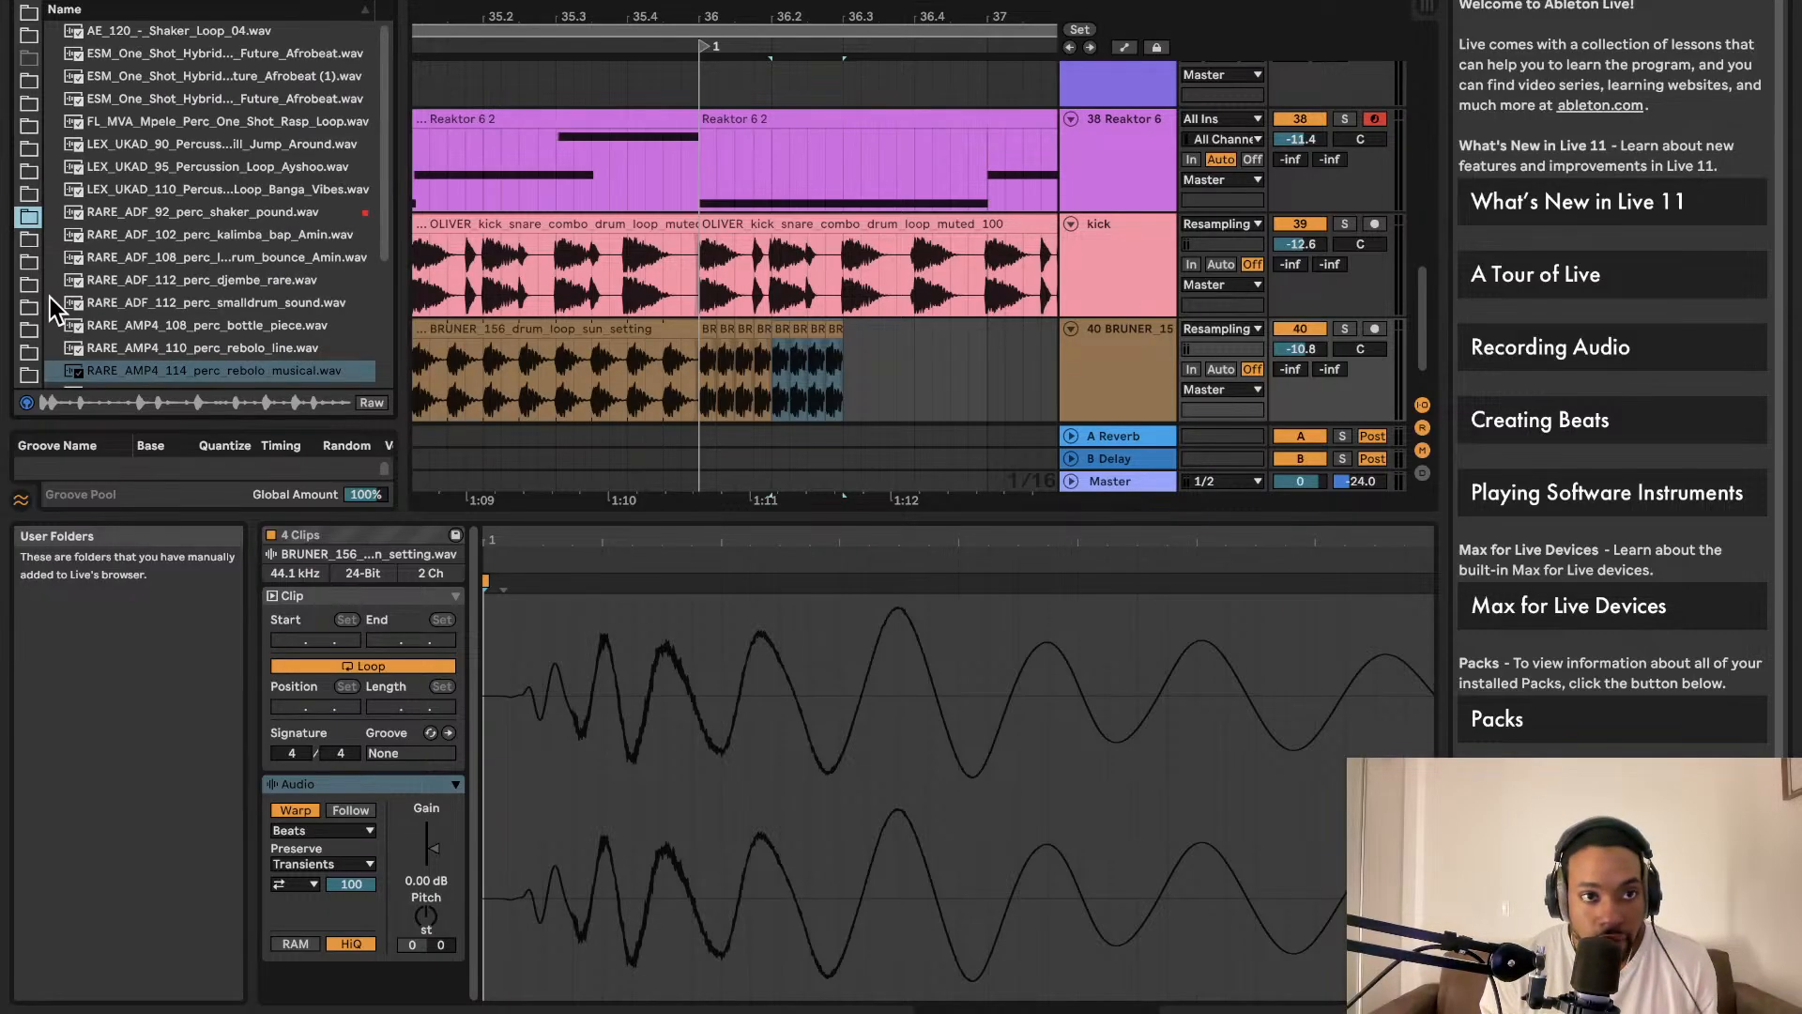
key(Down)
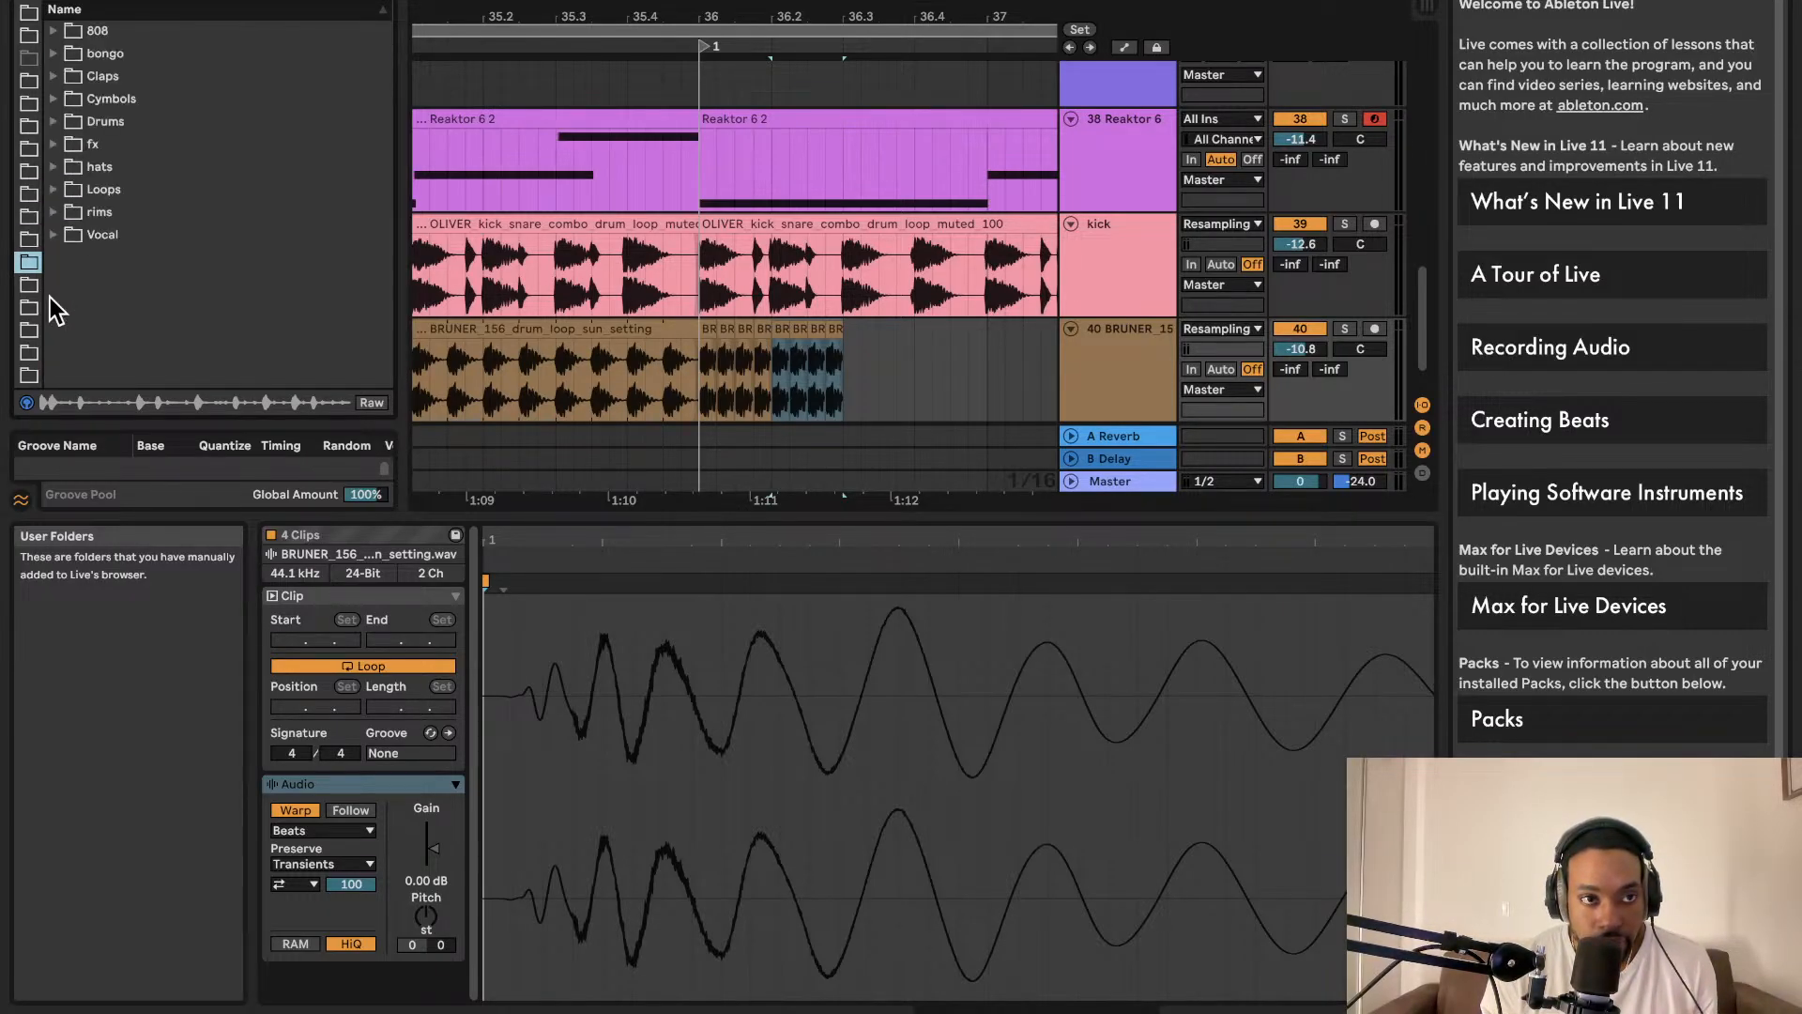
click(53, 143)
click(173, 194)
click(177, 208)
click(165, 235)
click(186, 169)
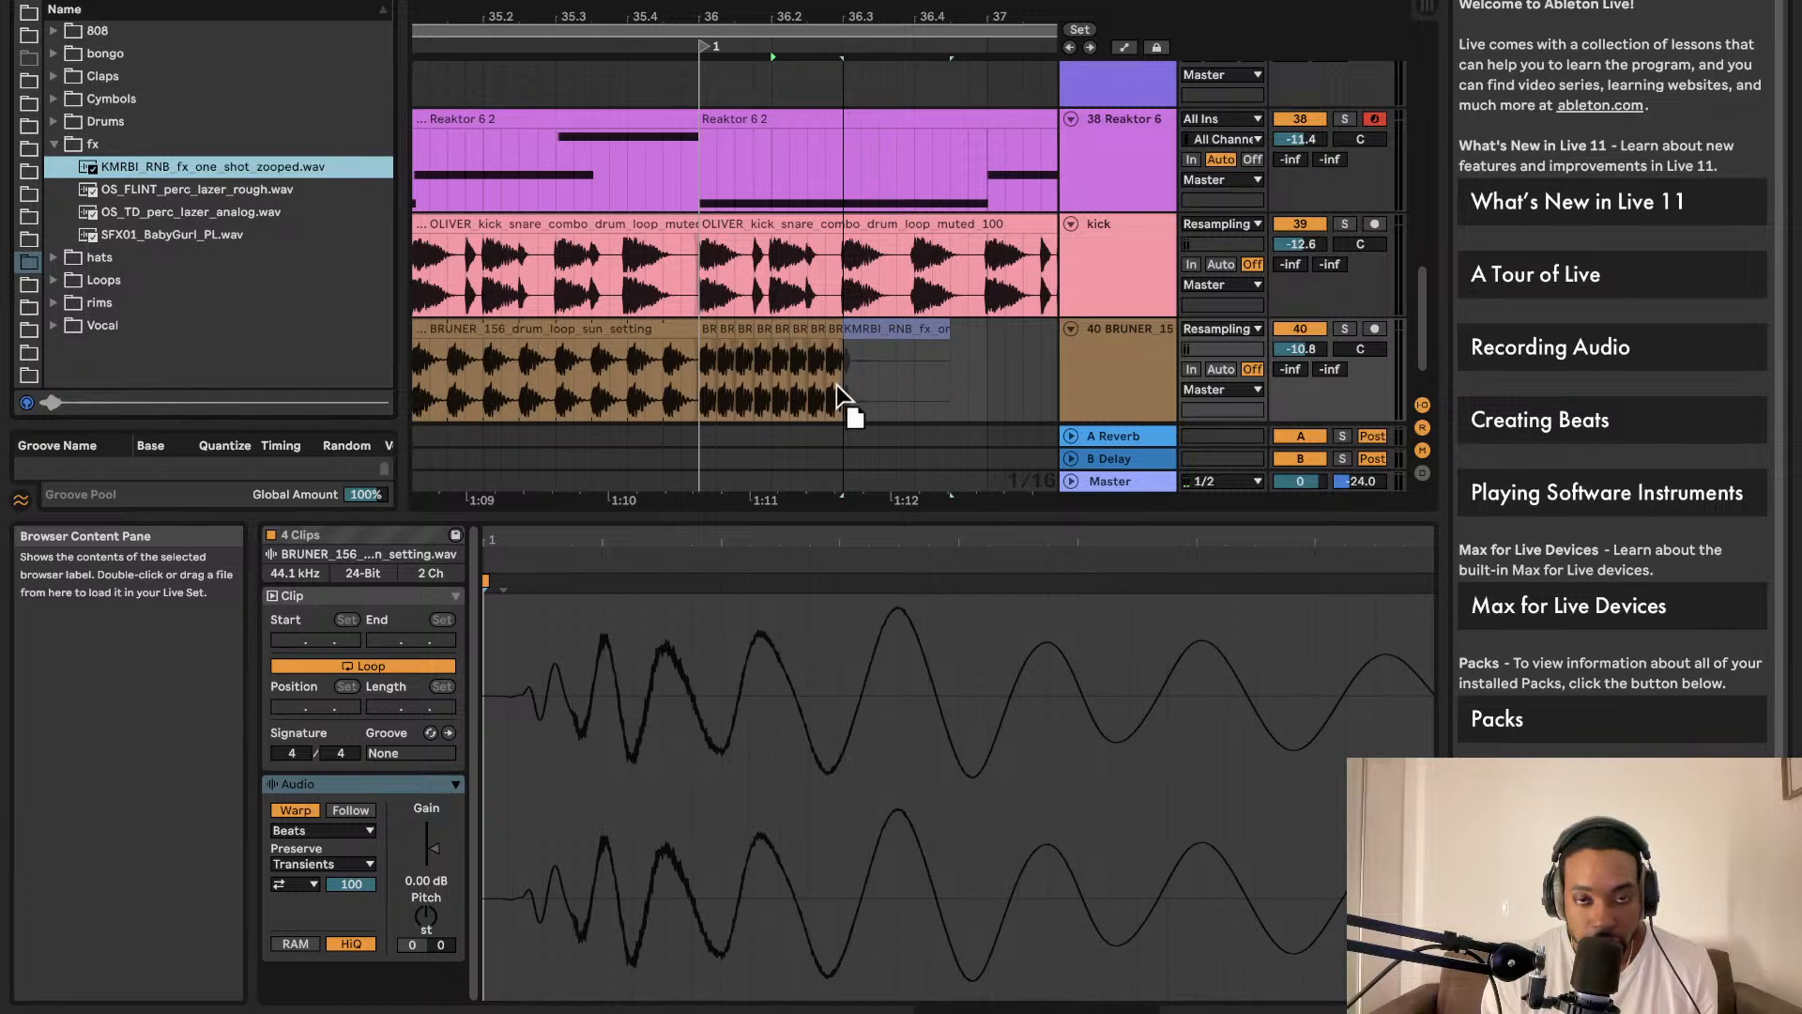
Step: Drop the KMRBI fx sample onto a new track 41 right where the BRUNER loop ends
drag(836, 385, 841, 468)
drag(211, 174, 841, 421)
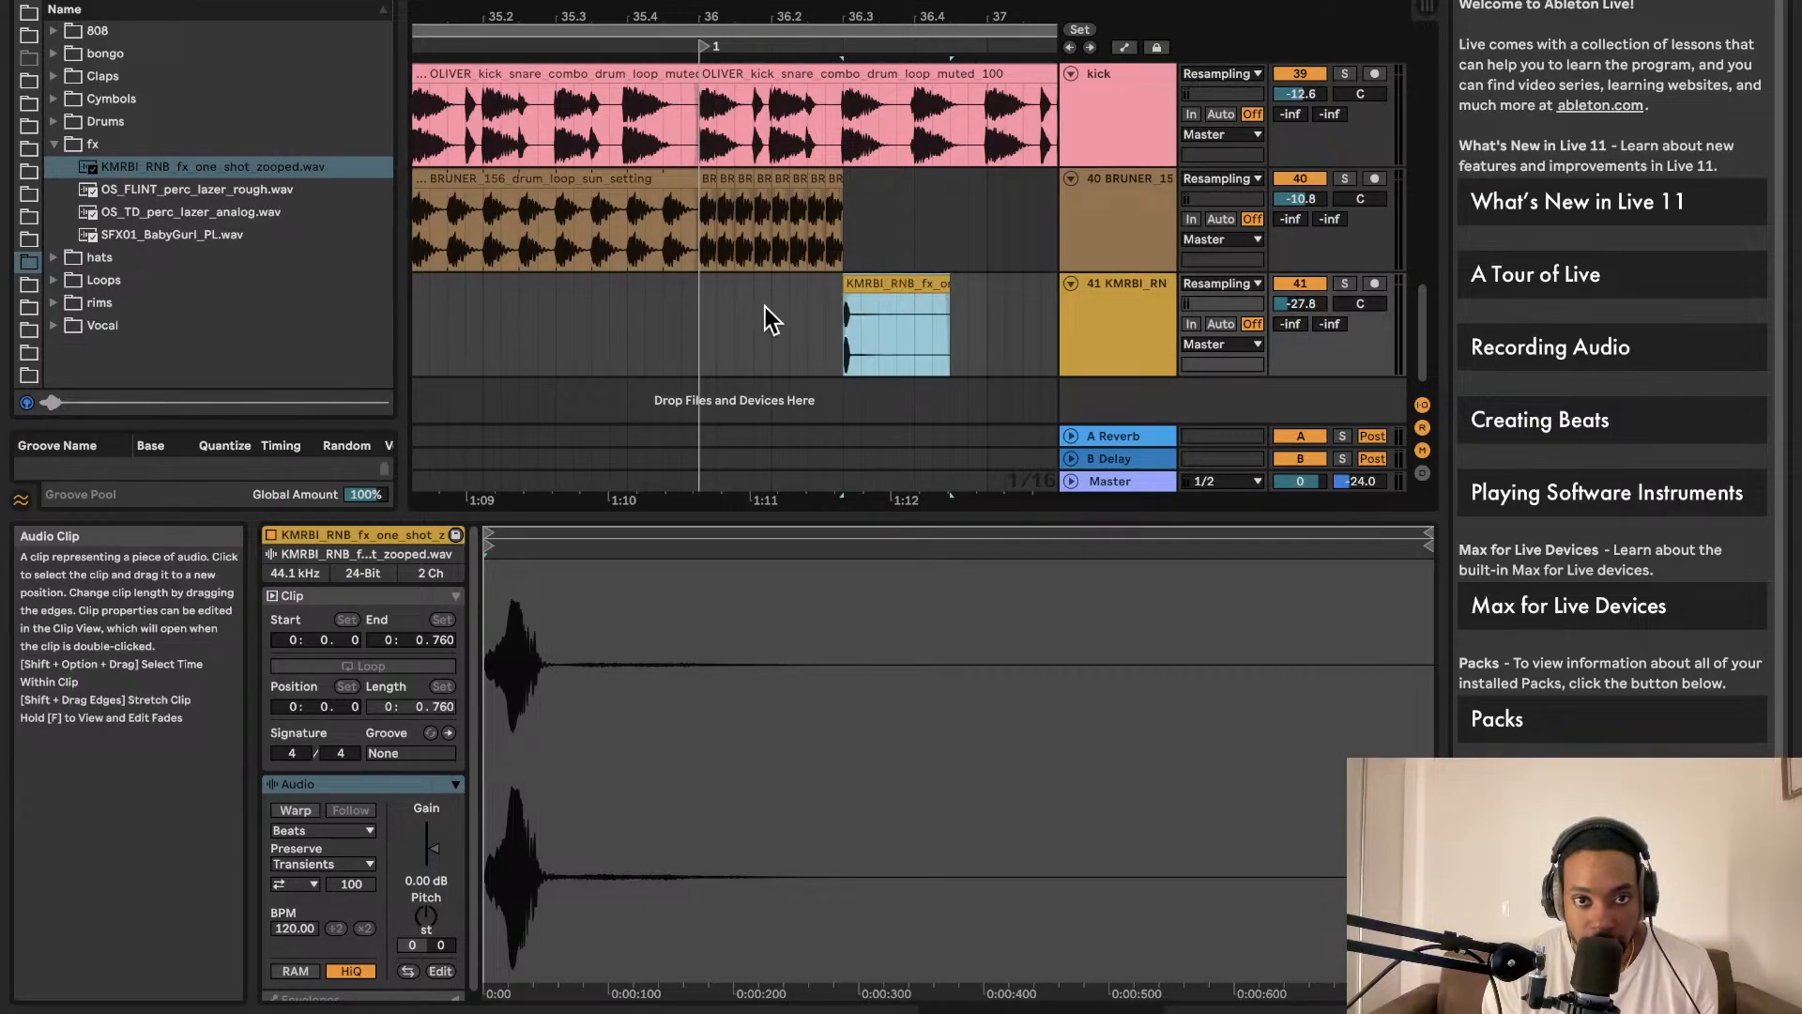
click(697, 312)
key(space)
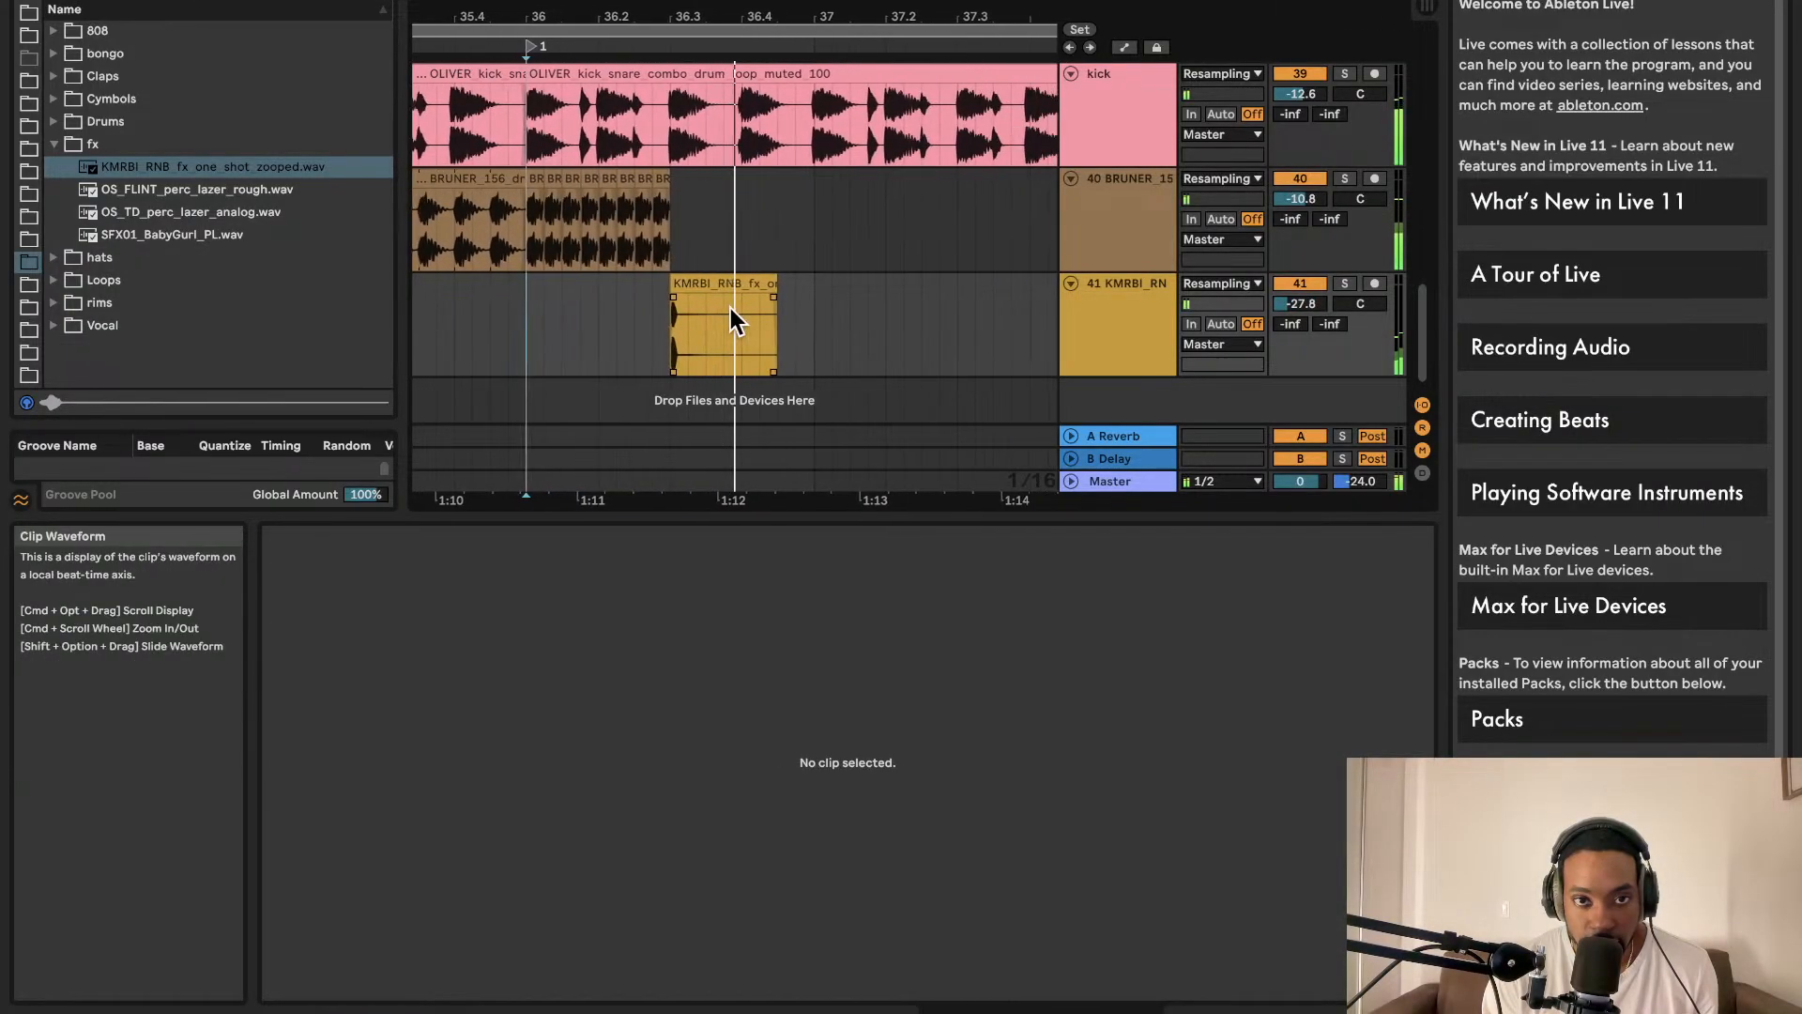
Step: Trim the KMRBI clip to a brief hit and play back from bar 28
drag(653, 287, 586, 287)
key(space)
scroll(625, 261, down, 3)
scroll(627, 261, down, 6)
scroll(474, 347, left, 1)
scroll(476, 362, up, 1)
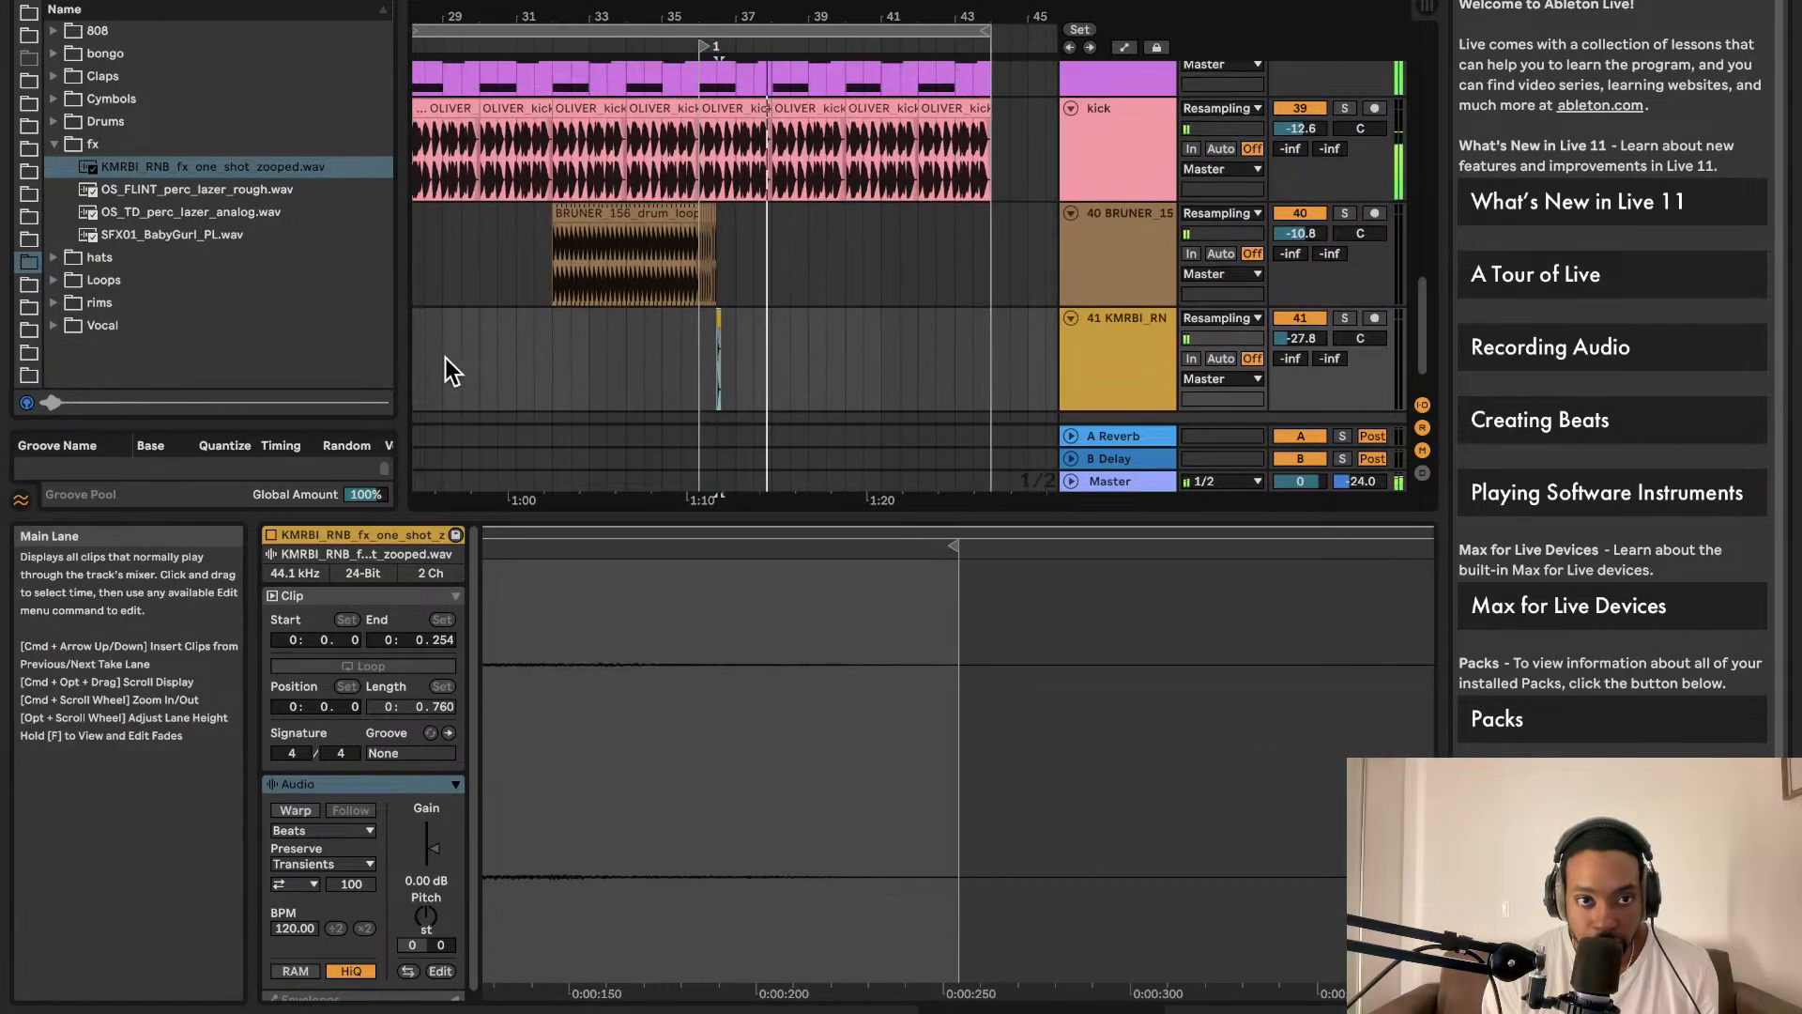
scroll(476, 348, left, 3)
scroll(476, 330, down, 1)
click(505, 350)
key(space)
key(space)
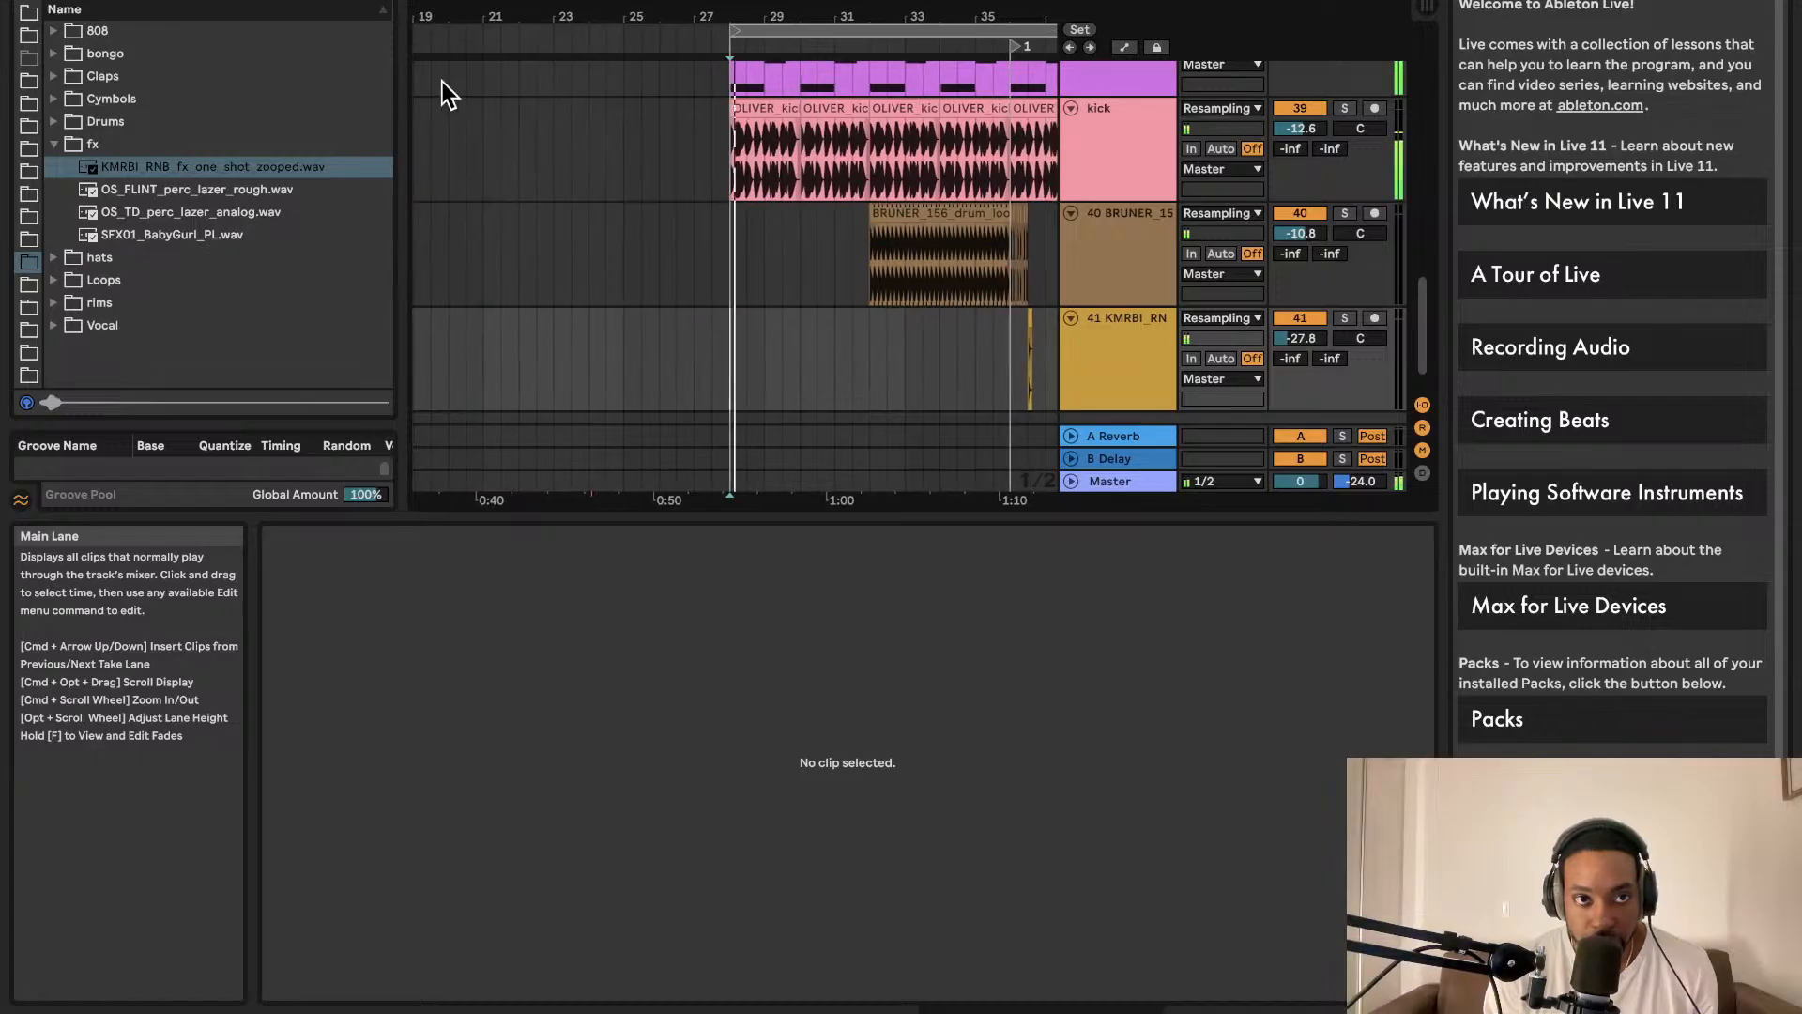
scroll(645, 206, down, 2)
scroll(646, 203, up, 4)
scroll(646, 199, down, 2)
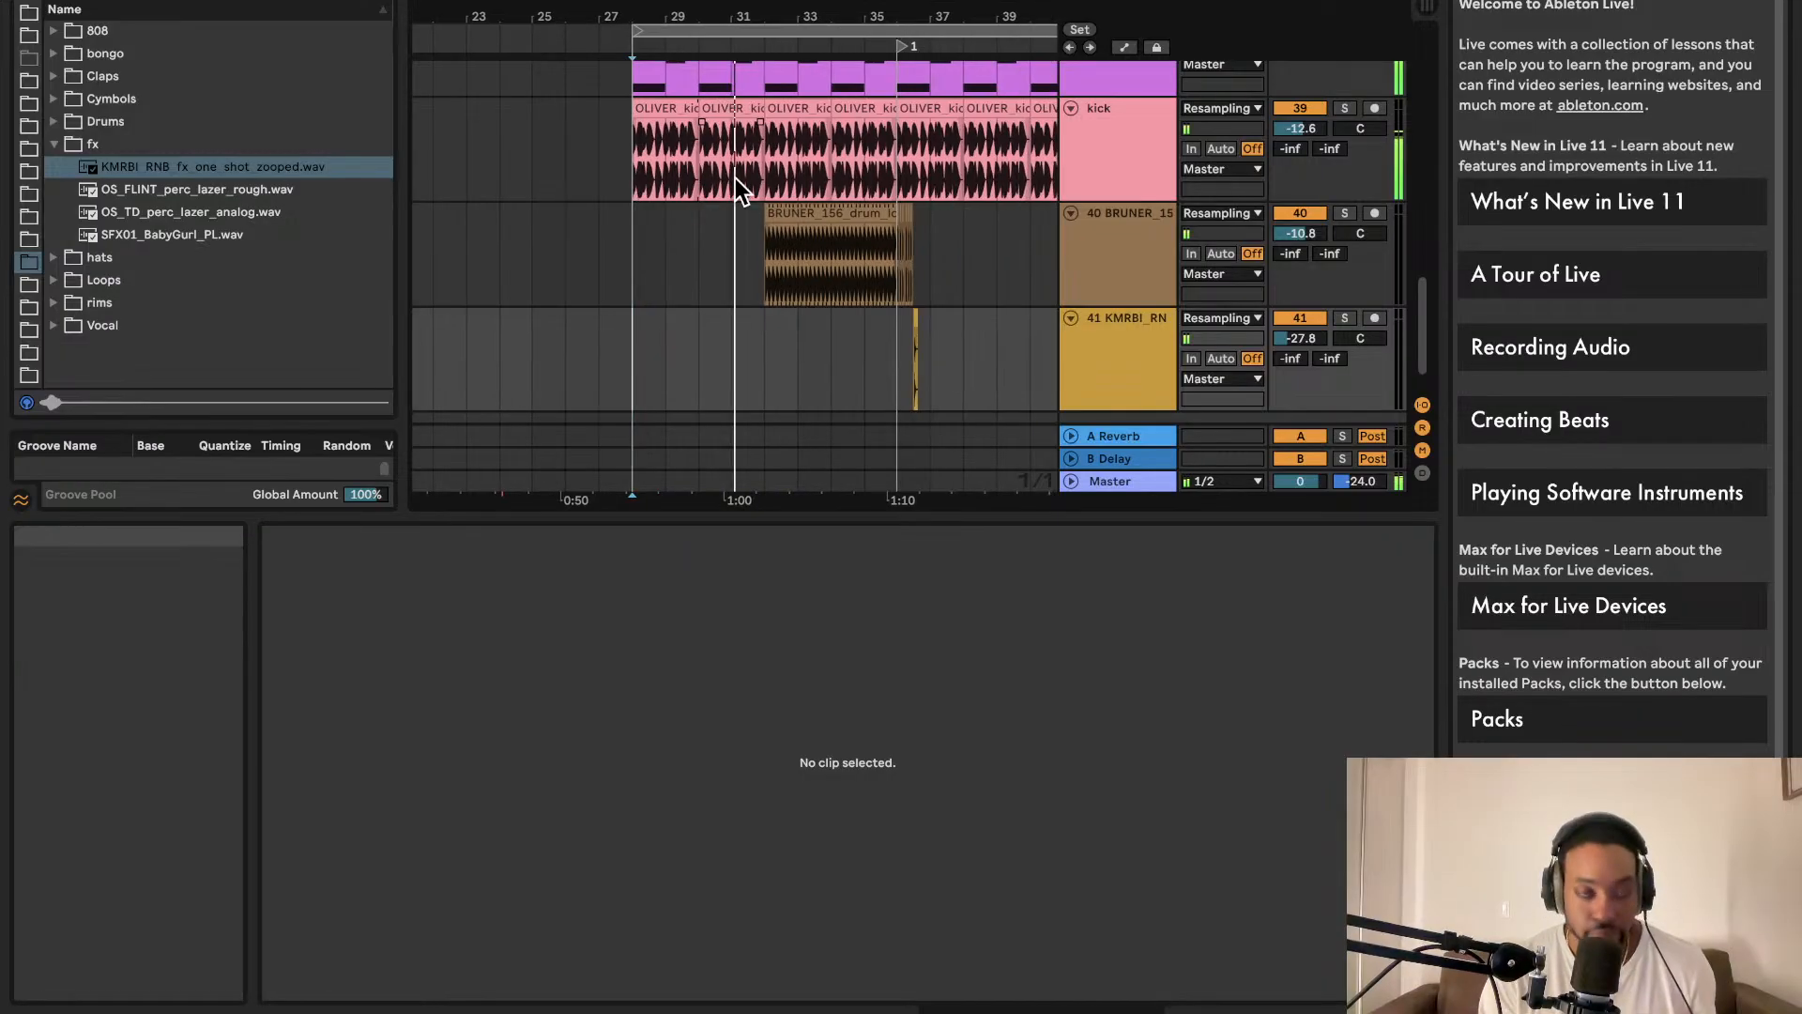
Step: Duplicate the last slice of the BRUNER clip right after itself and play it back
click(1105, 483)
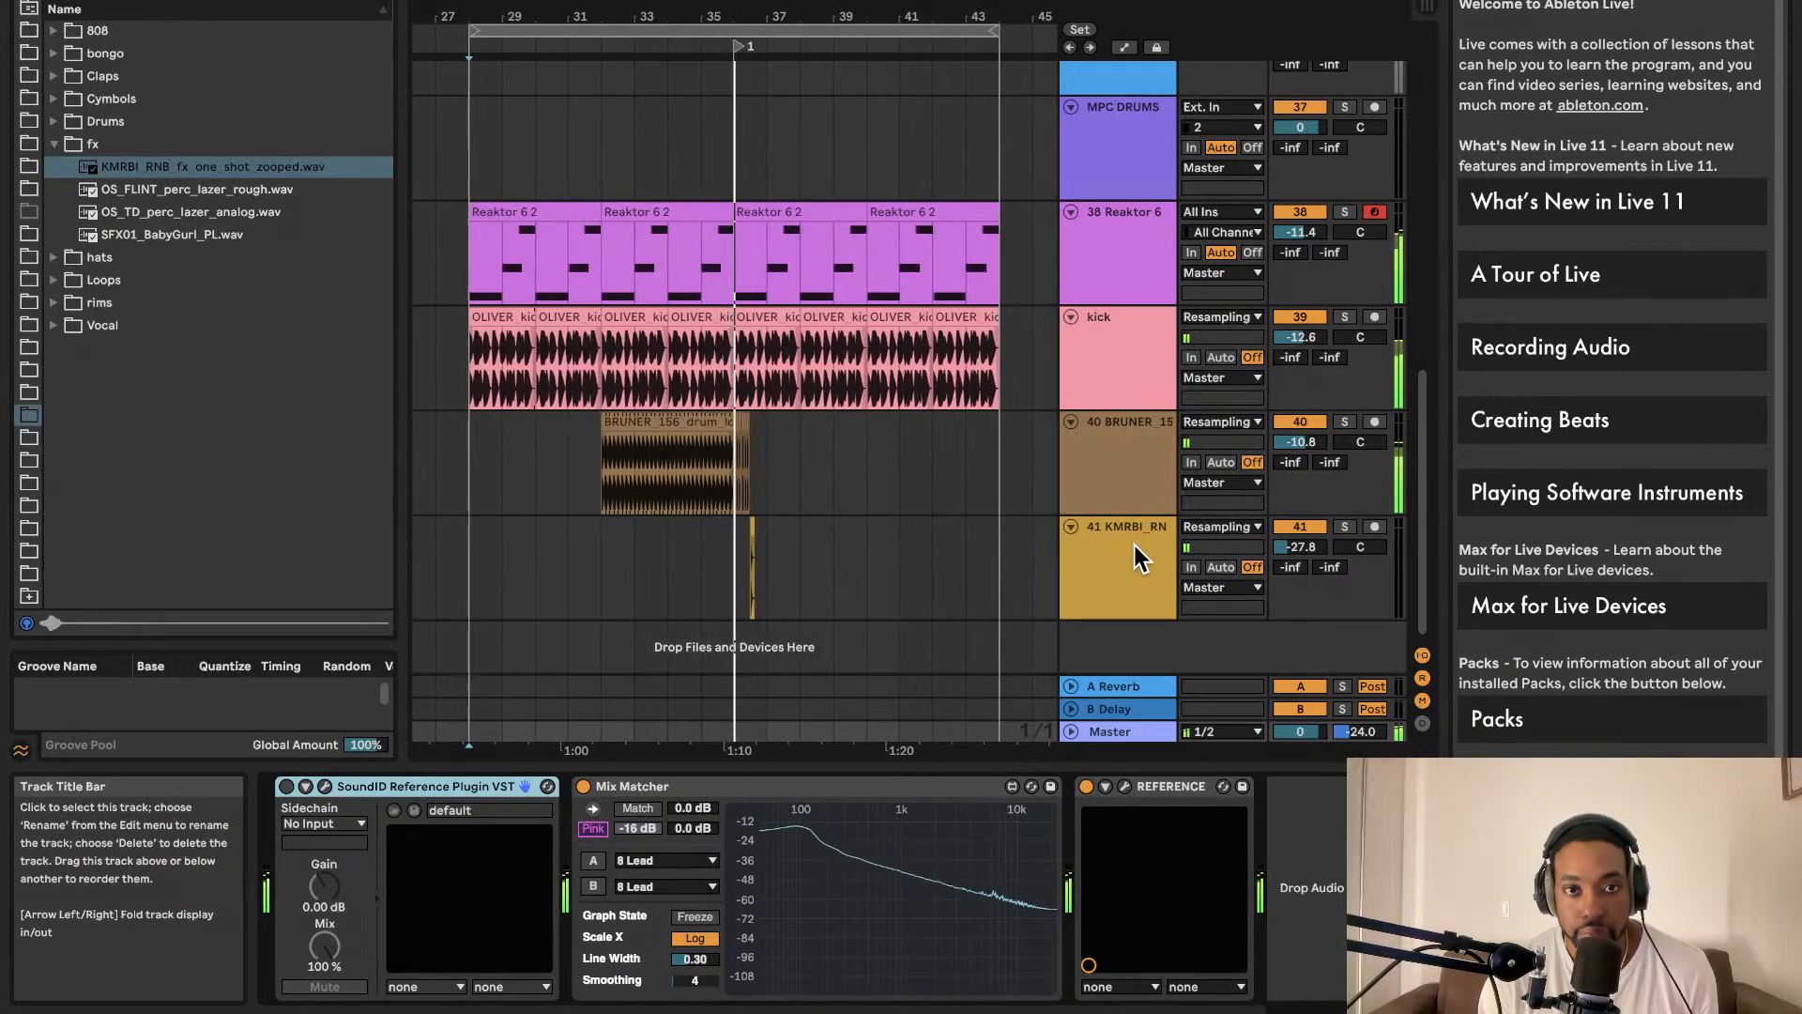
scroll(785, 445, up, 8)
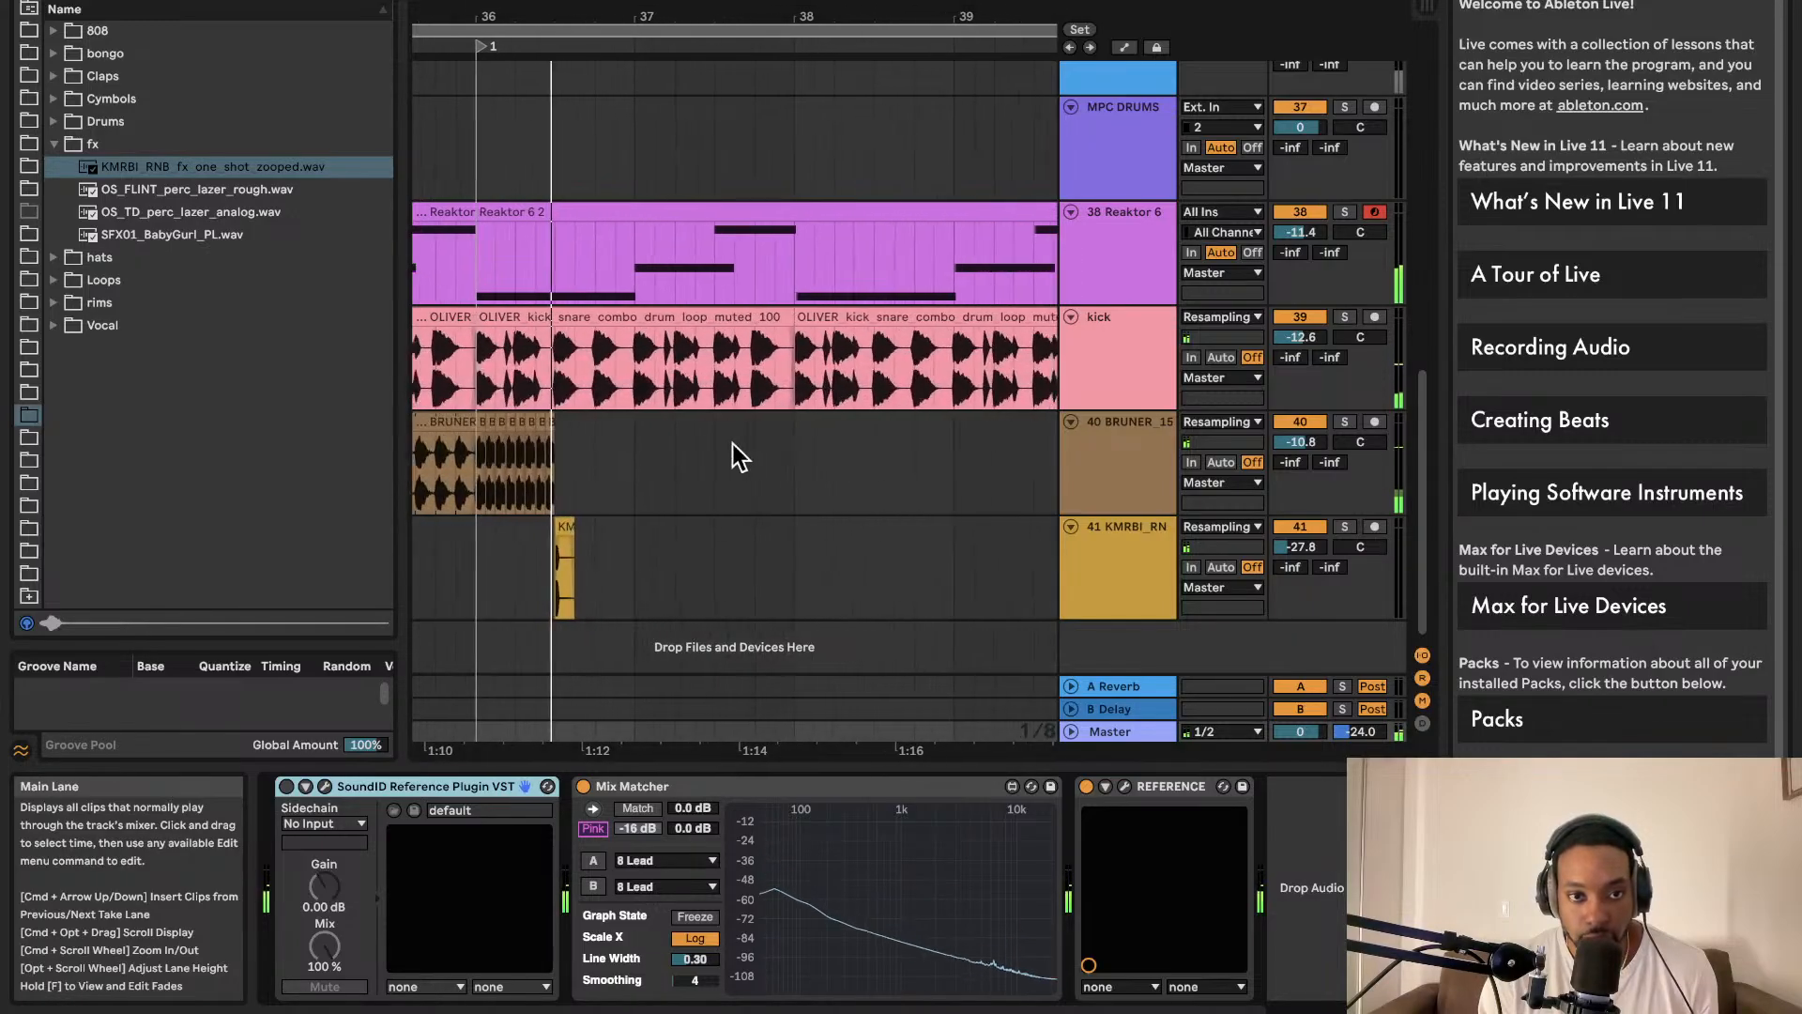
scroll(737, 443, left, 1)
drag(576, 448, 488, 447)
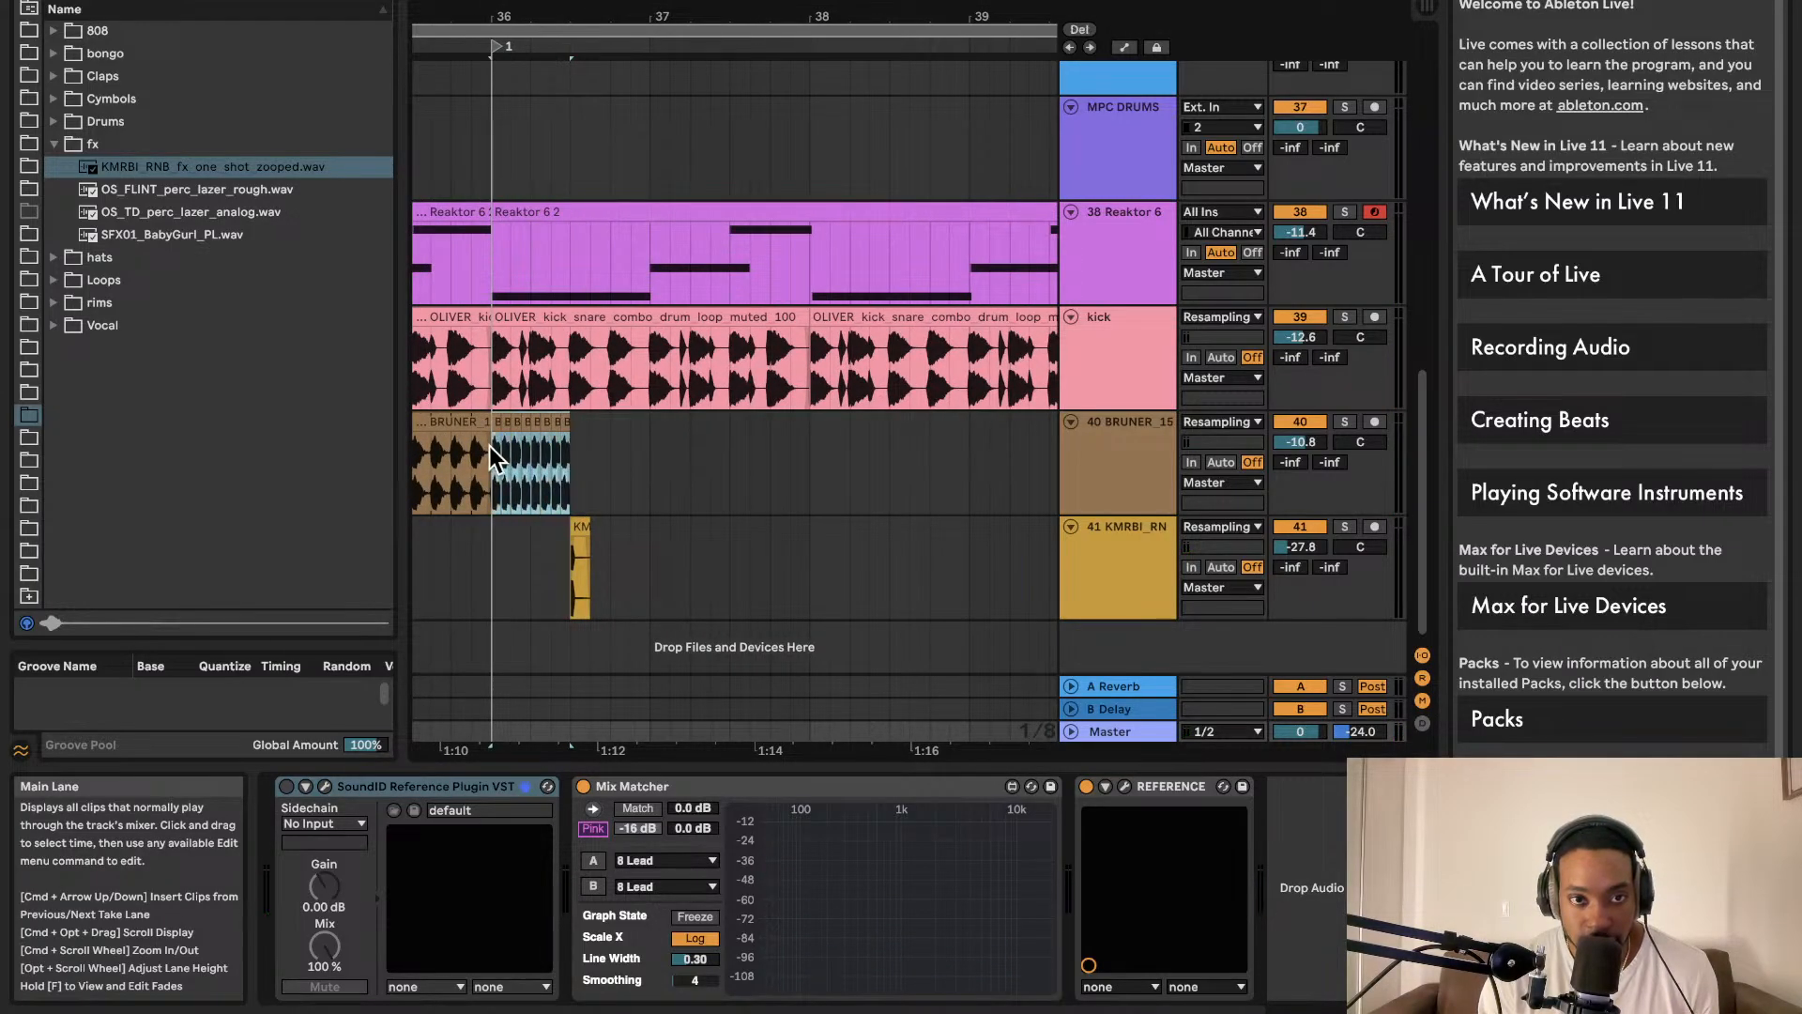
key(super+d)
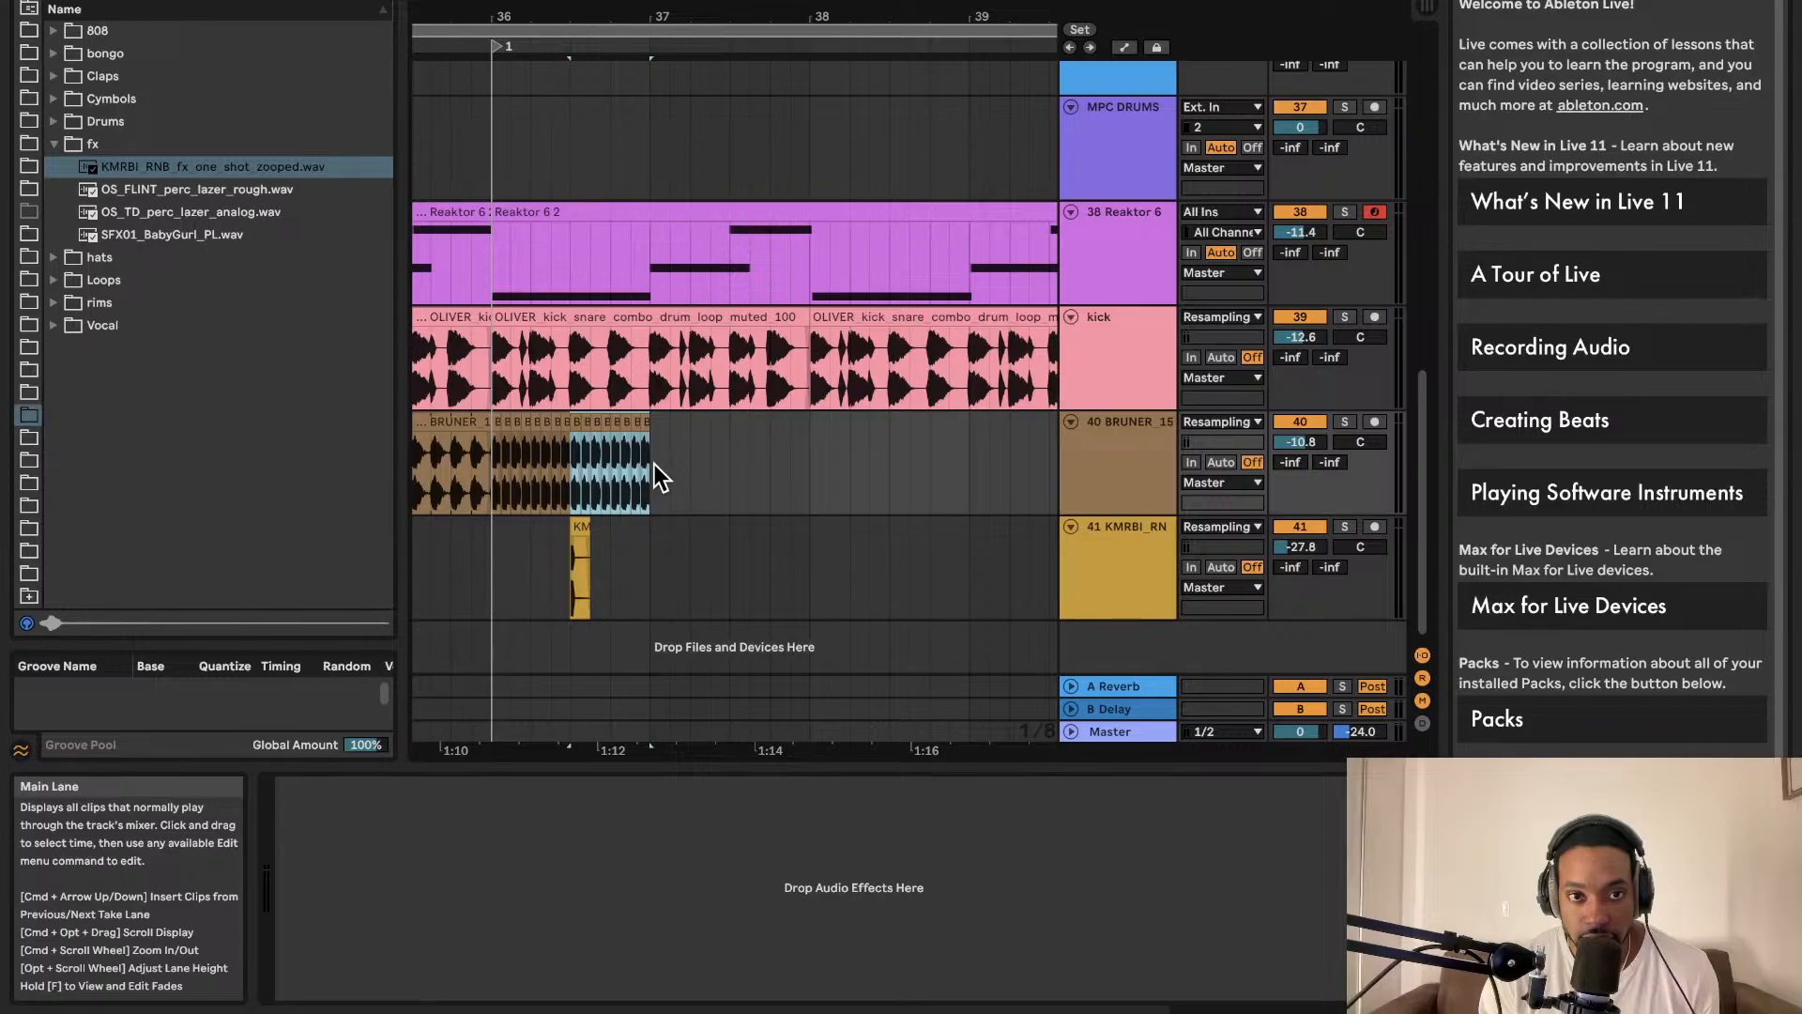
click(498, 475)
key(space)
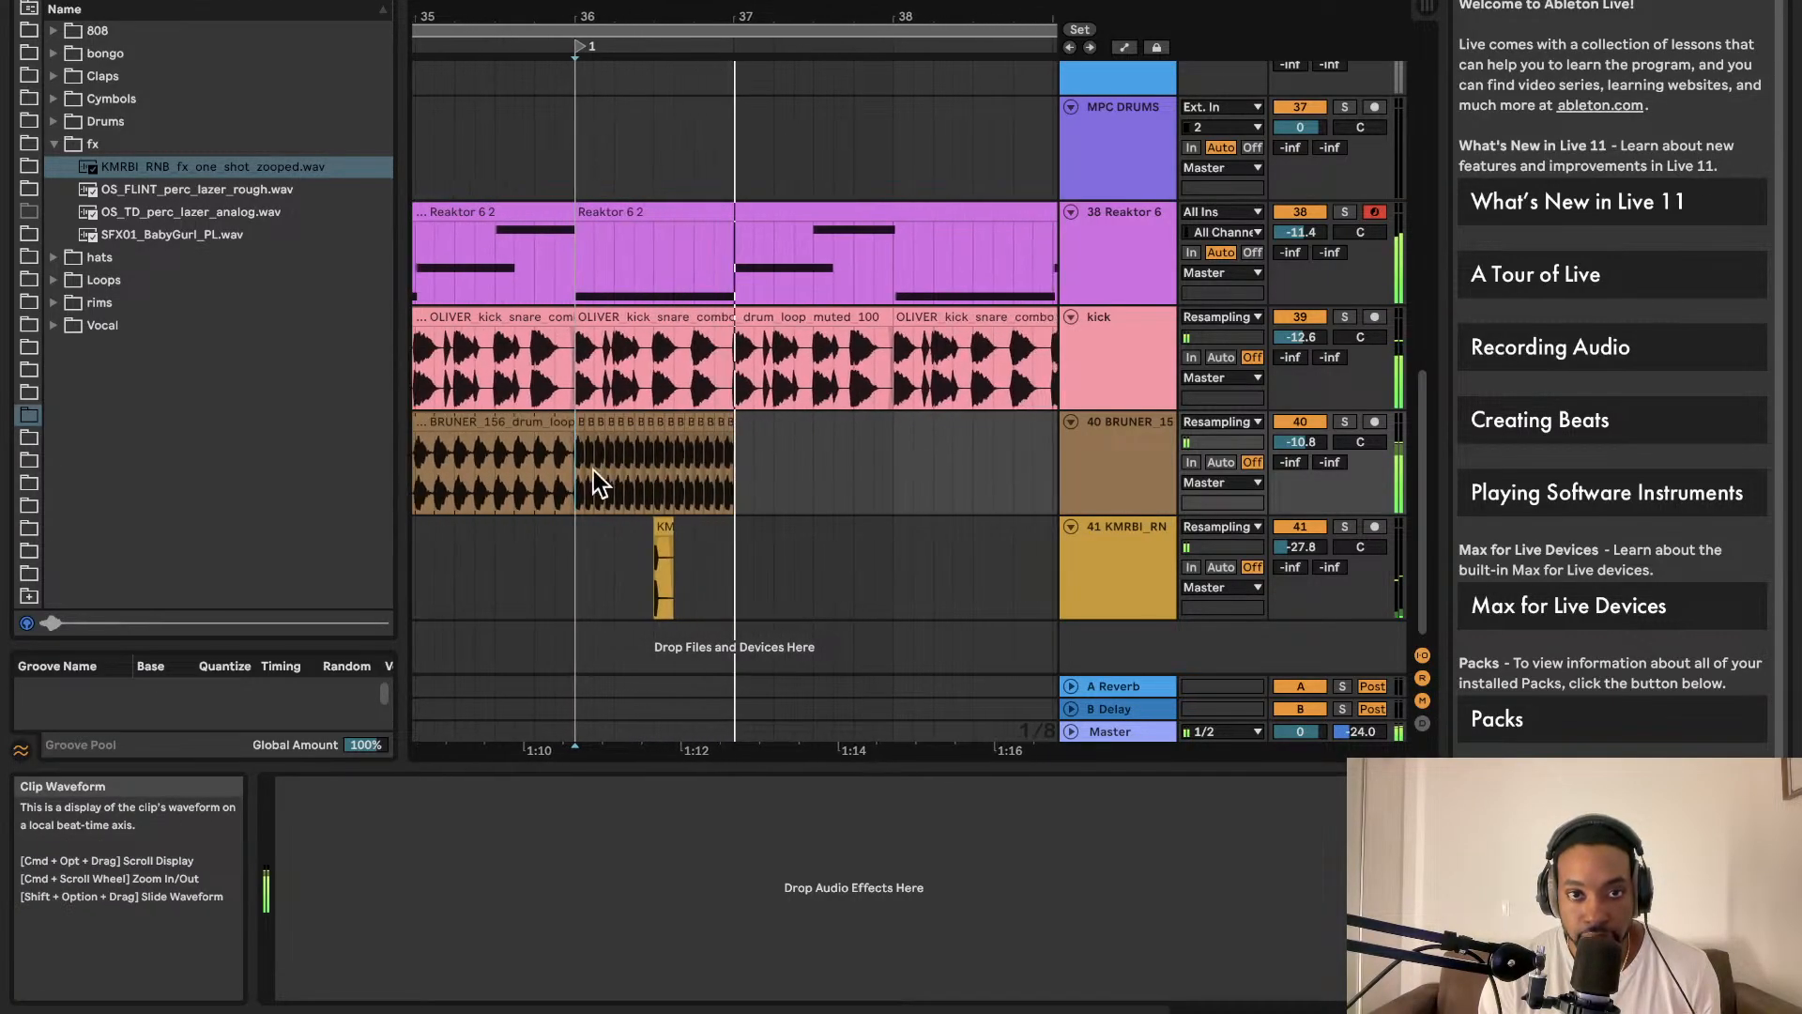
Step: Duplicate the KMRBI fx hit on track 41 just after the first and play back
click(647, 525)
click(664, 528)
key(super+d)
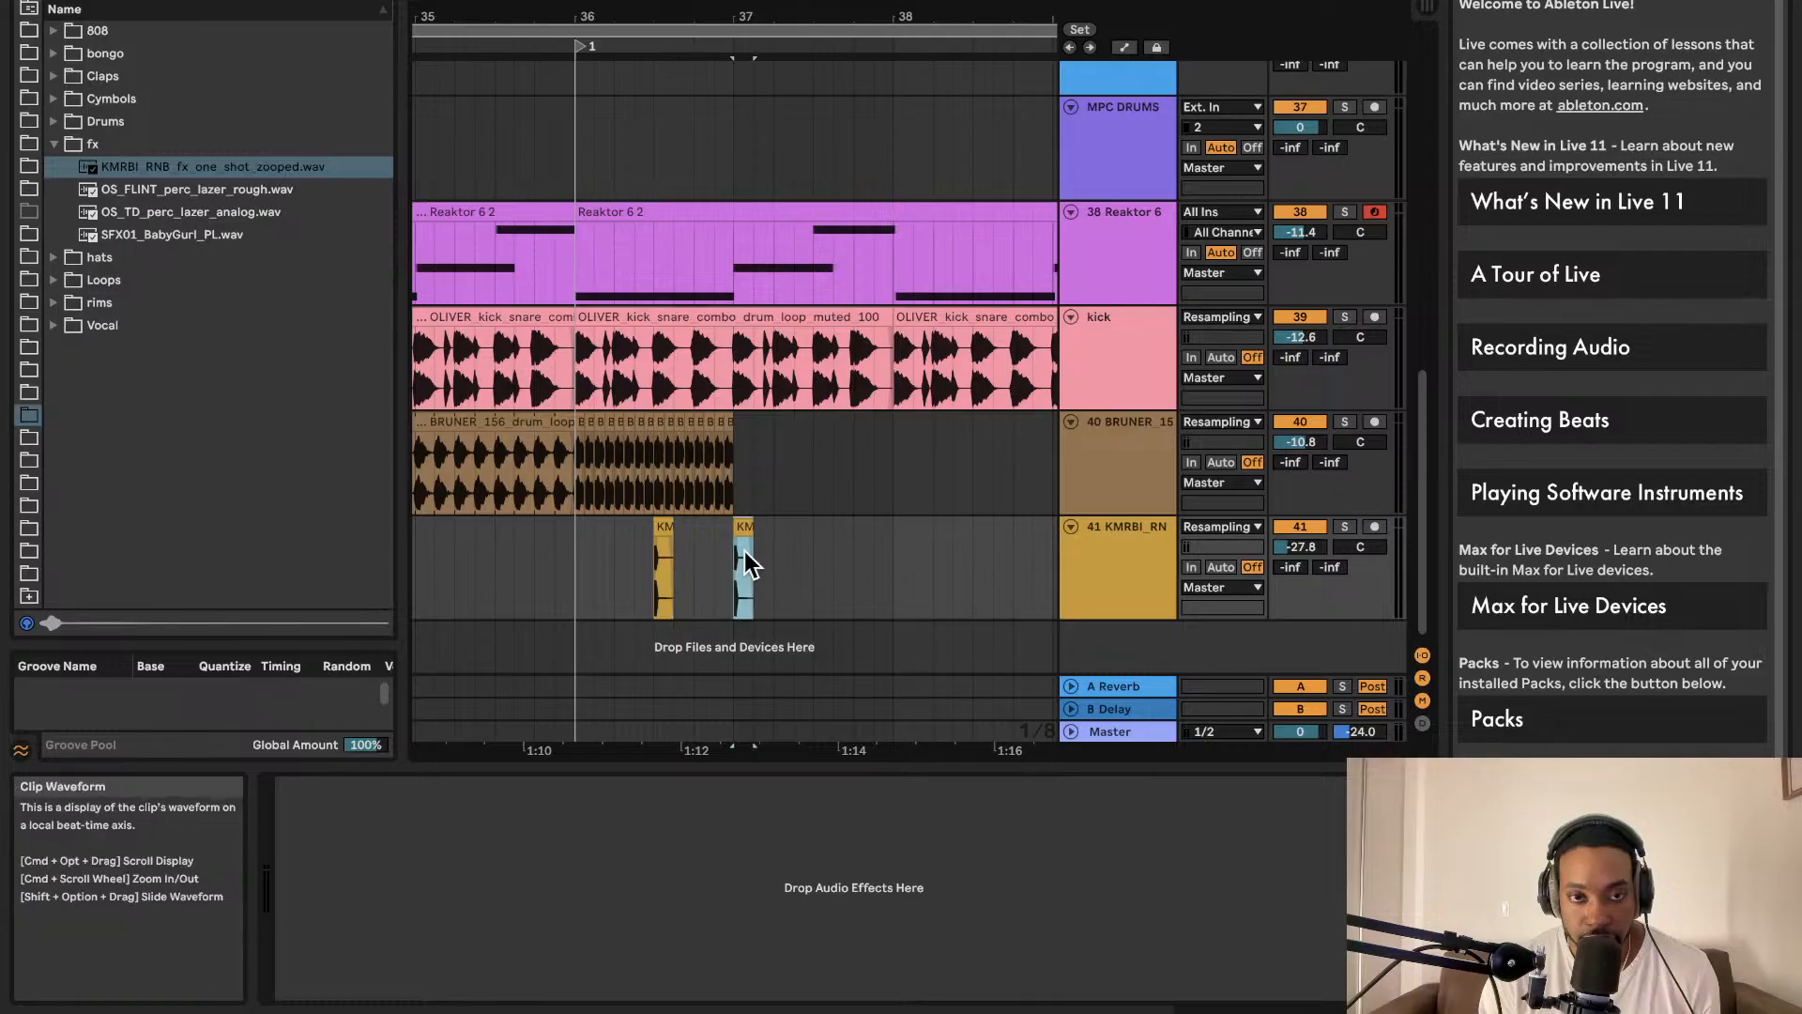
click(573, 510)
key(space)
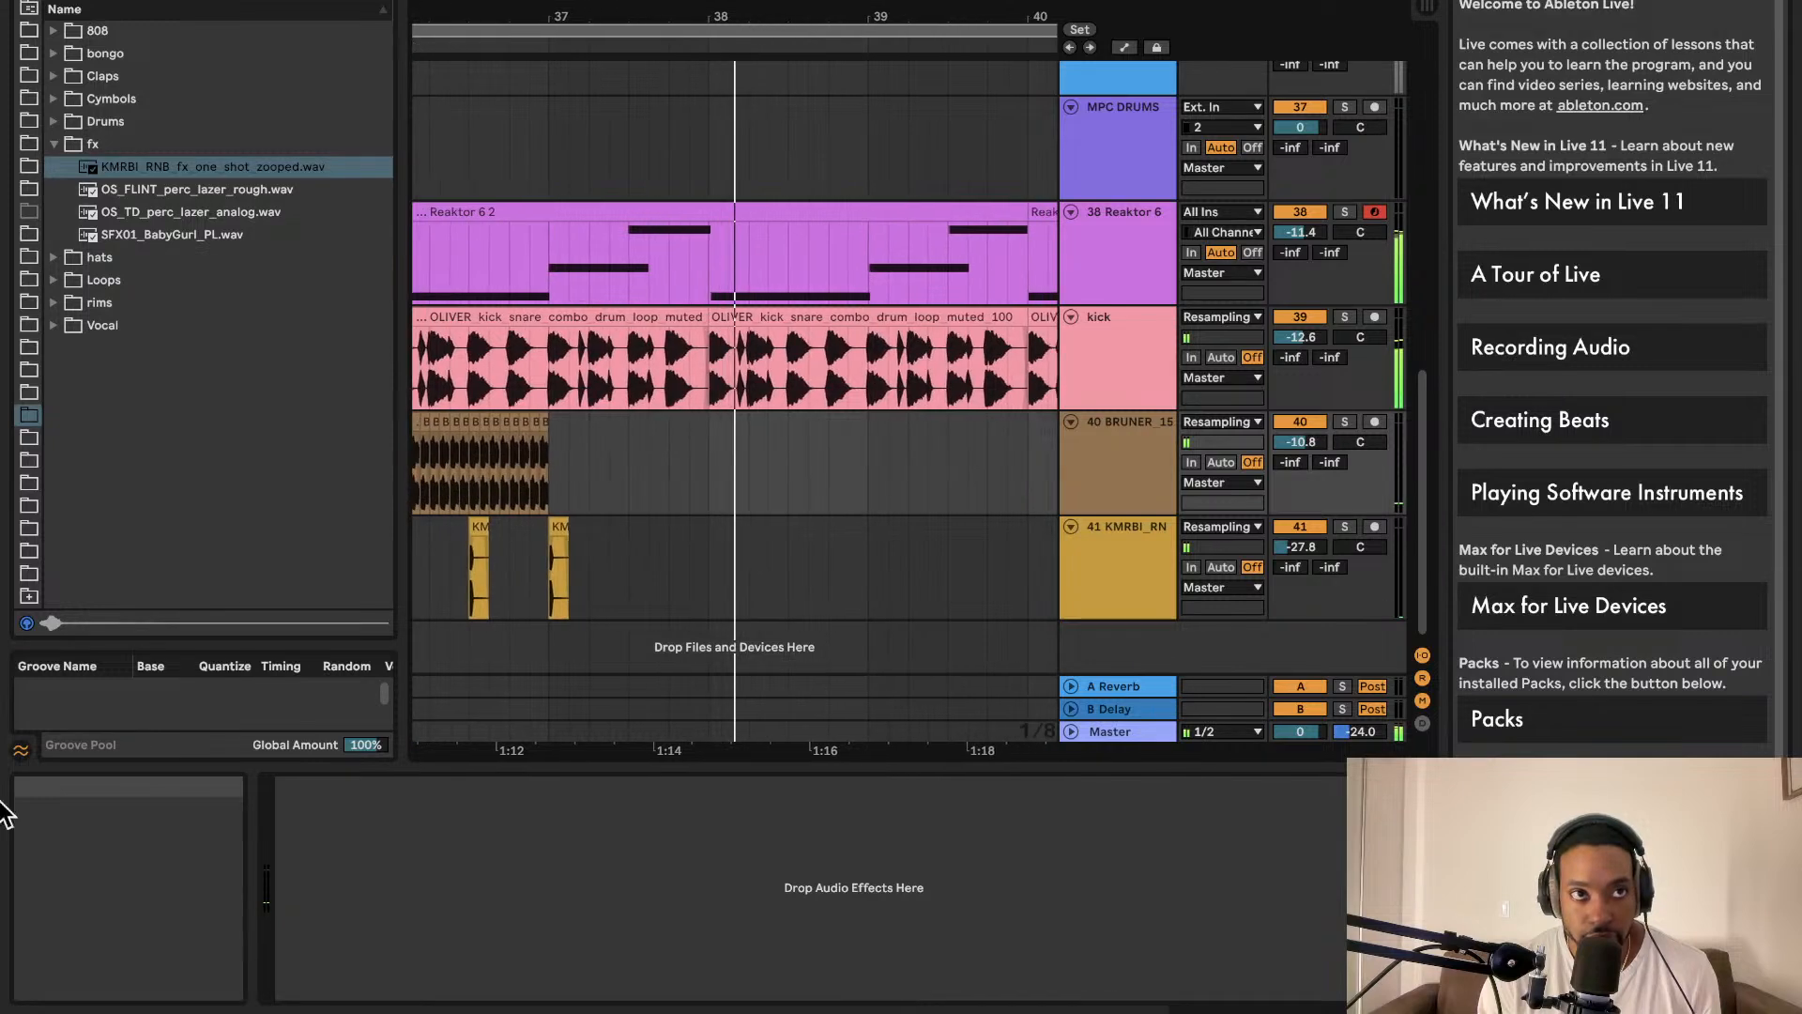
scroll(546, 519, down, 5)
scroll(550, 520, up, 1)
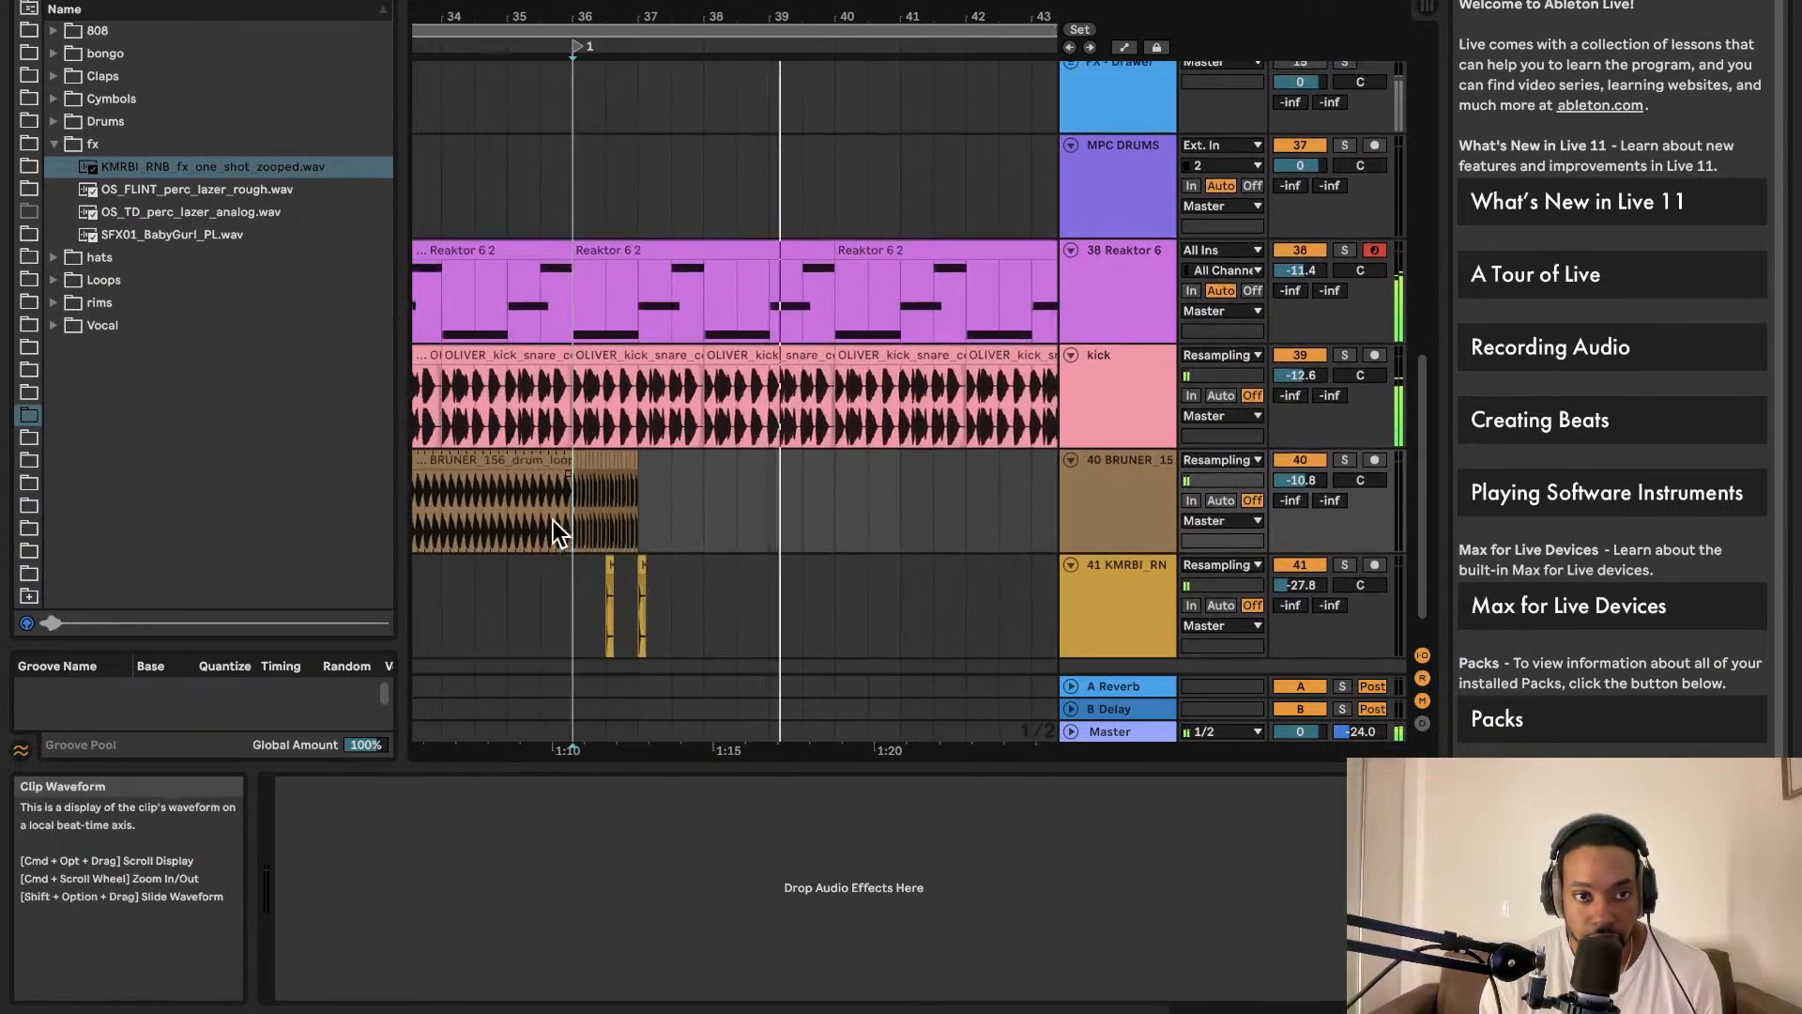
scroll(540, 539, left, 3)
click(624, 607)
scroll(649, 606, left, 3)
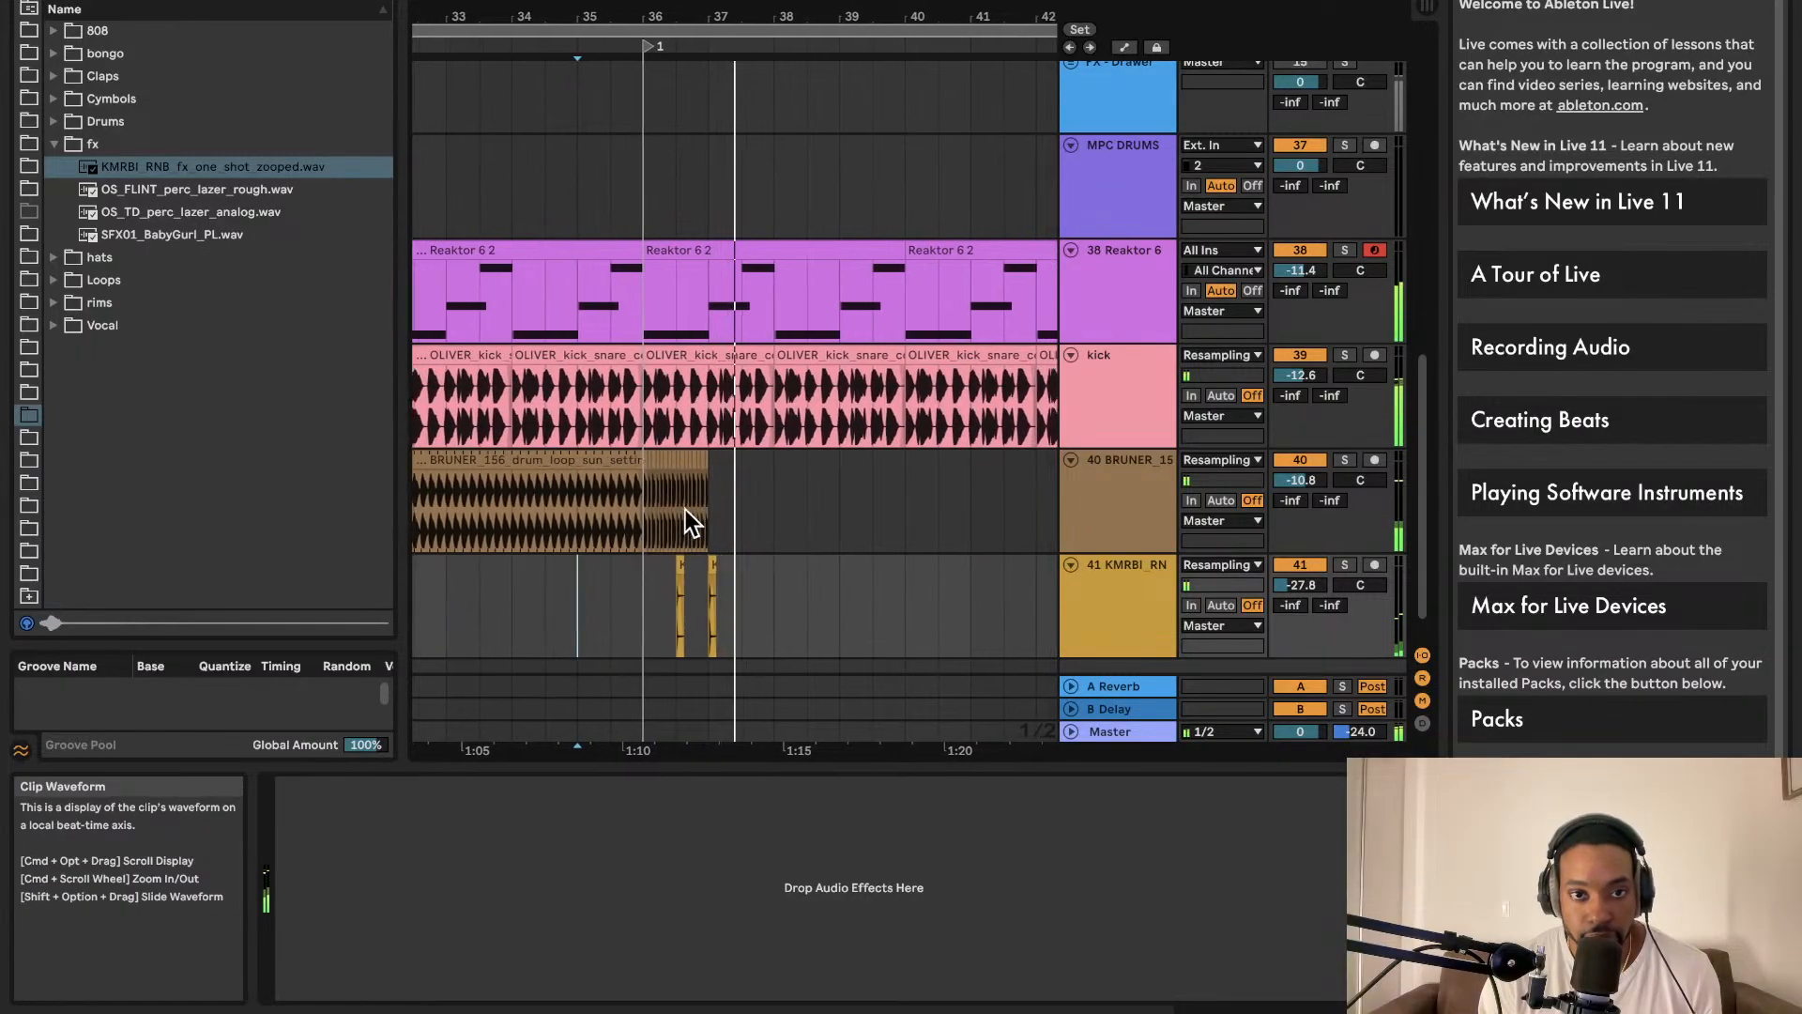
scroll(683, 509, up, 1)
scroll(683, 510, down, 2)
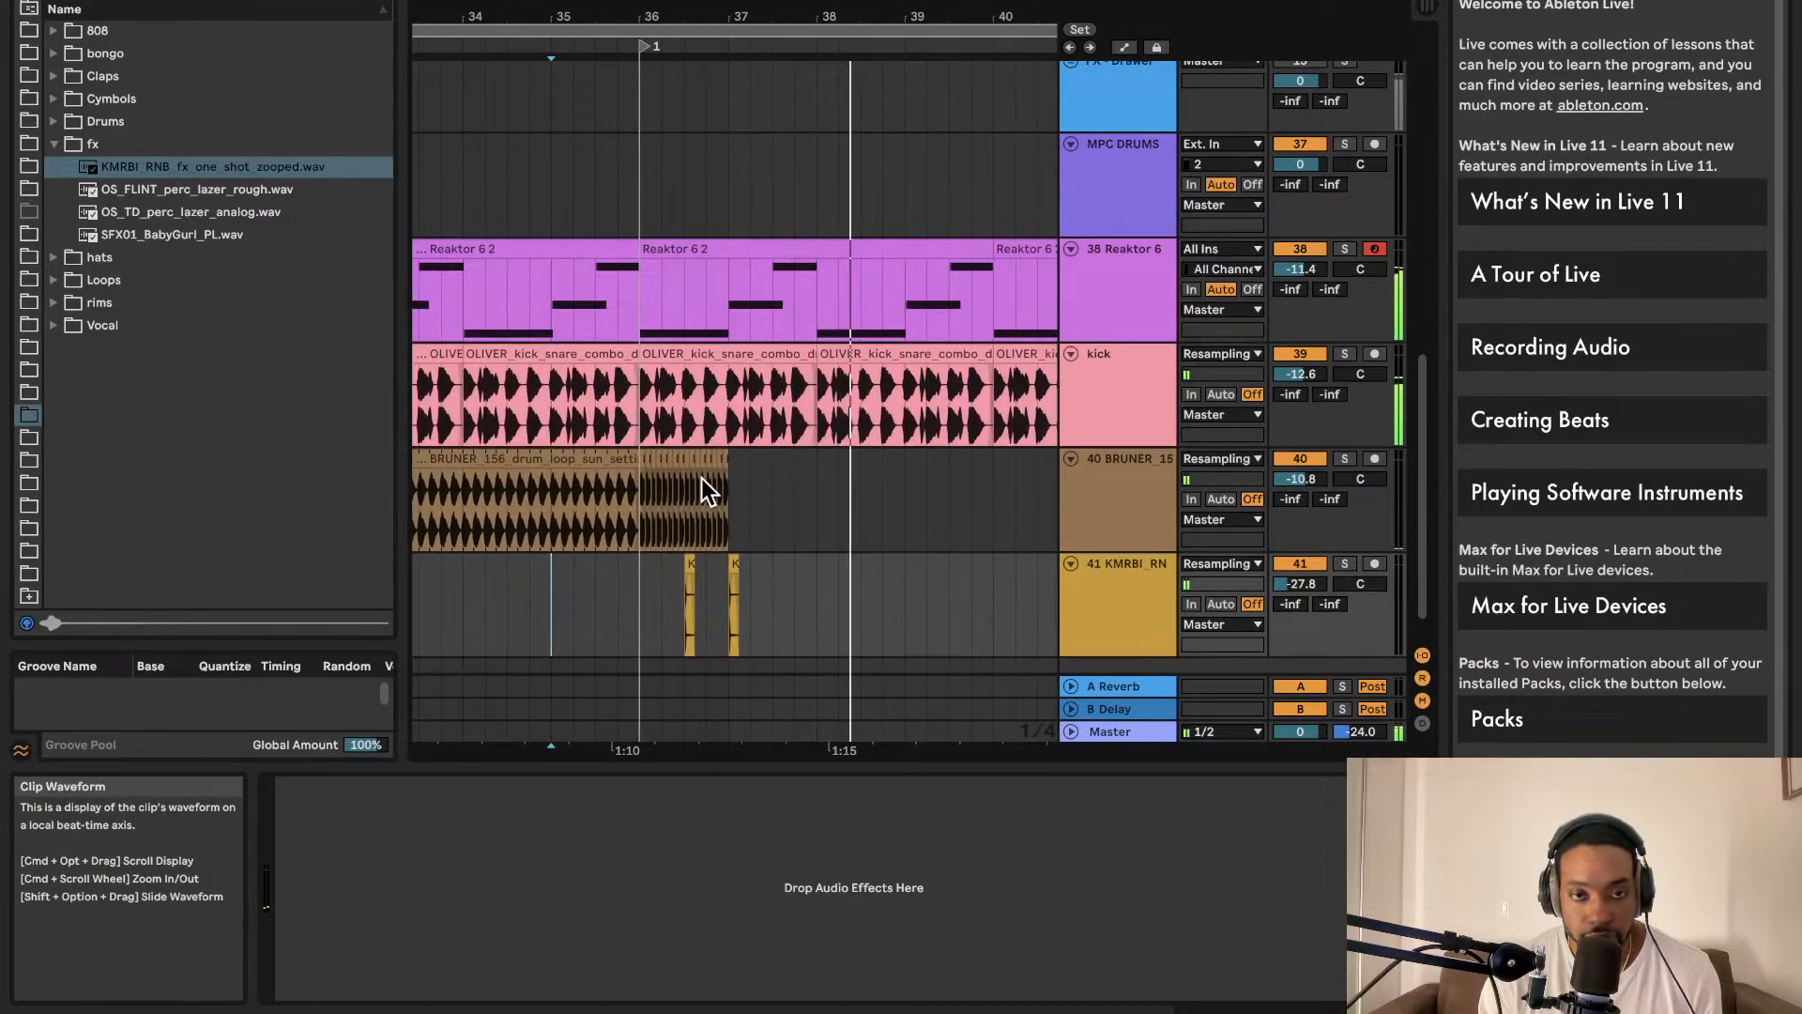
scroll(702, 482, up, 2)
scroll(695, 471, down, 1)
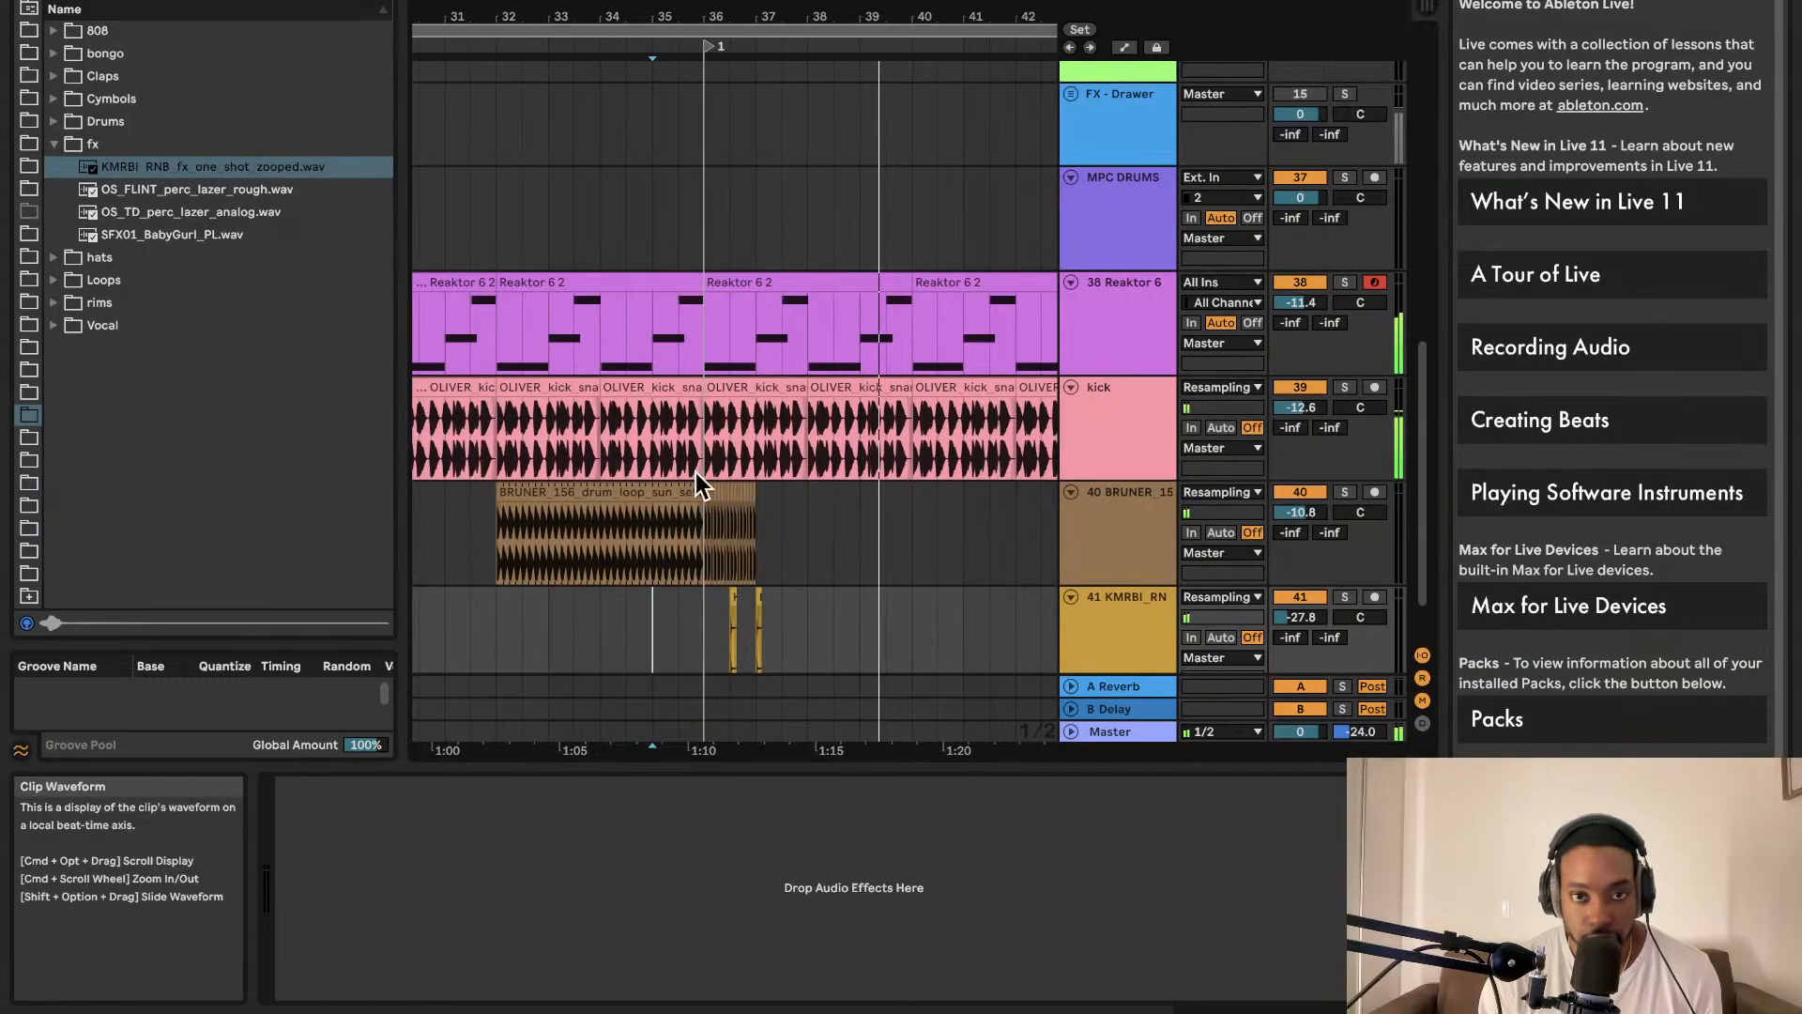
scroll(701, 476, down, 1)
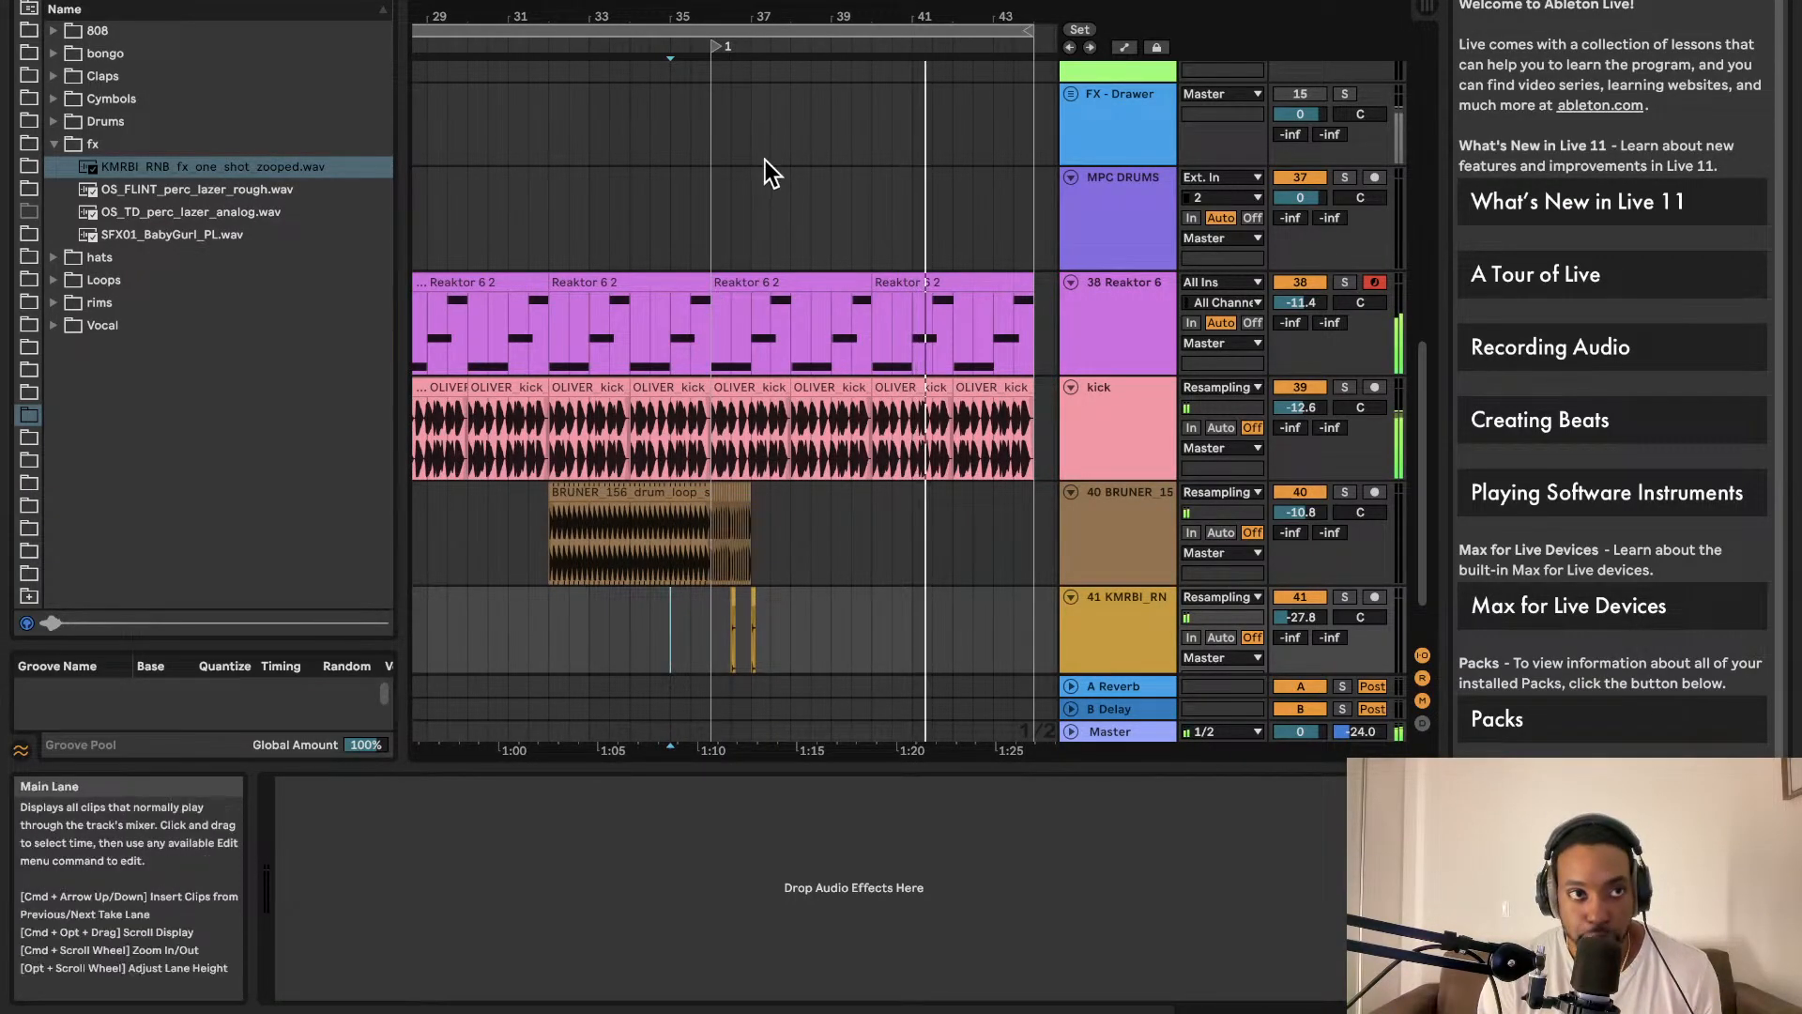
scroll(762, 70, left, 1)
scroll(762, 70, left, 3)
scroll(762, 71, down, 2)
Step: Shift the loop region one loop length later
click(796, 29)
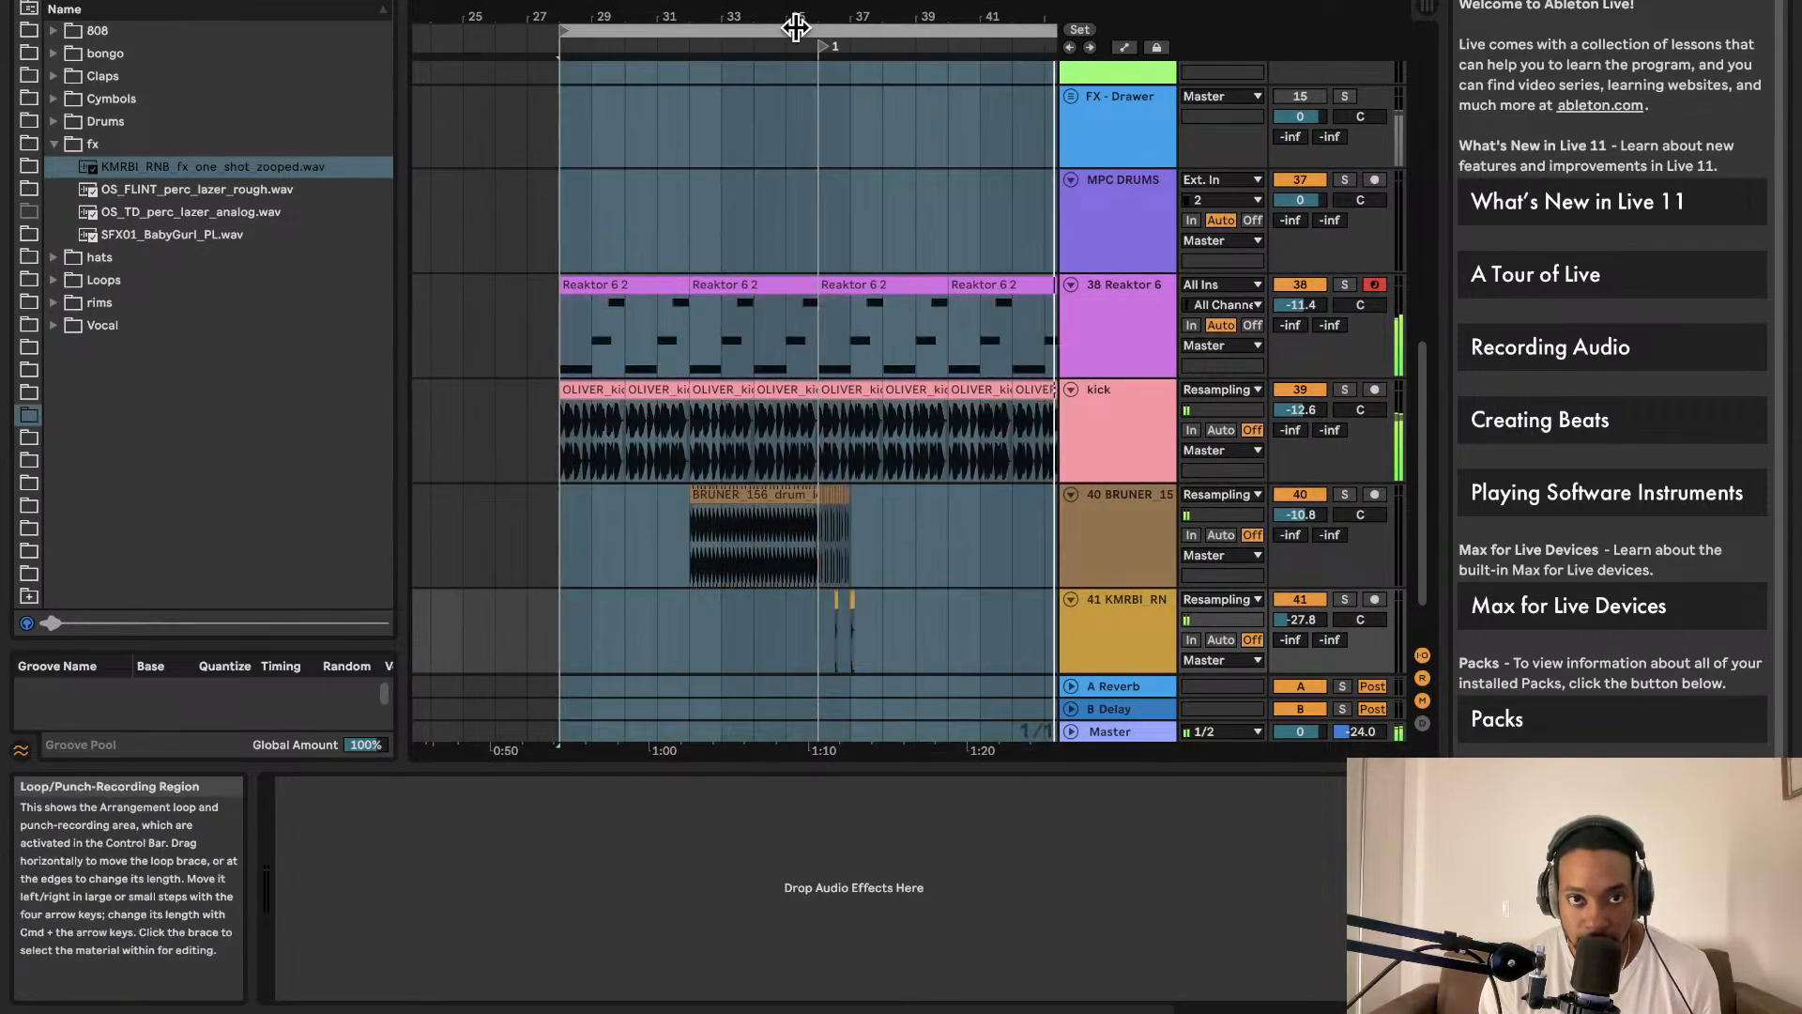
key(Right)
scroll(848, 105, up, 2)
Step: Add locator 2 at the loop start and bring up the Master track's devices
right_click(708, 59)
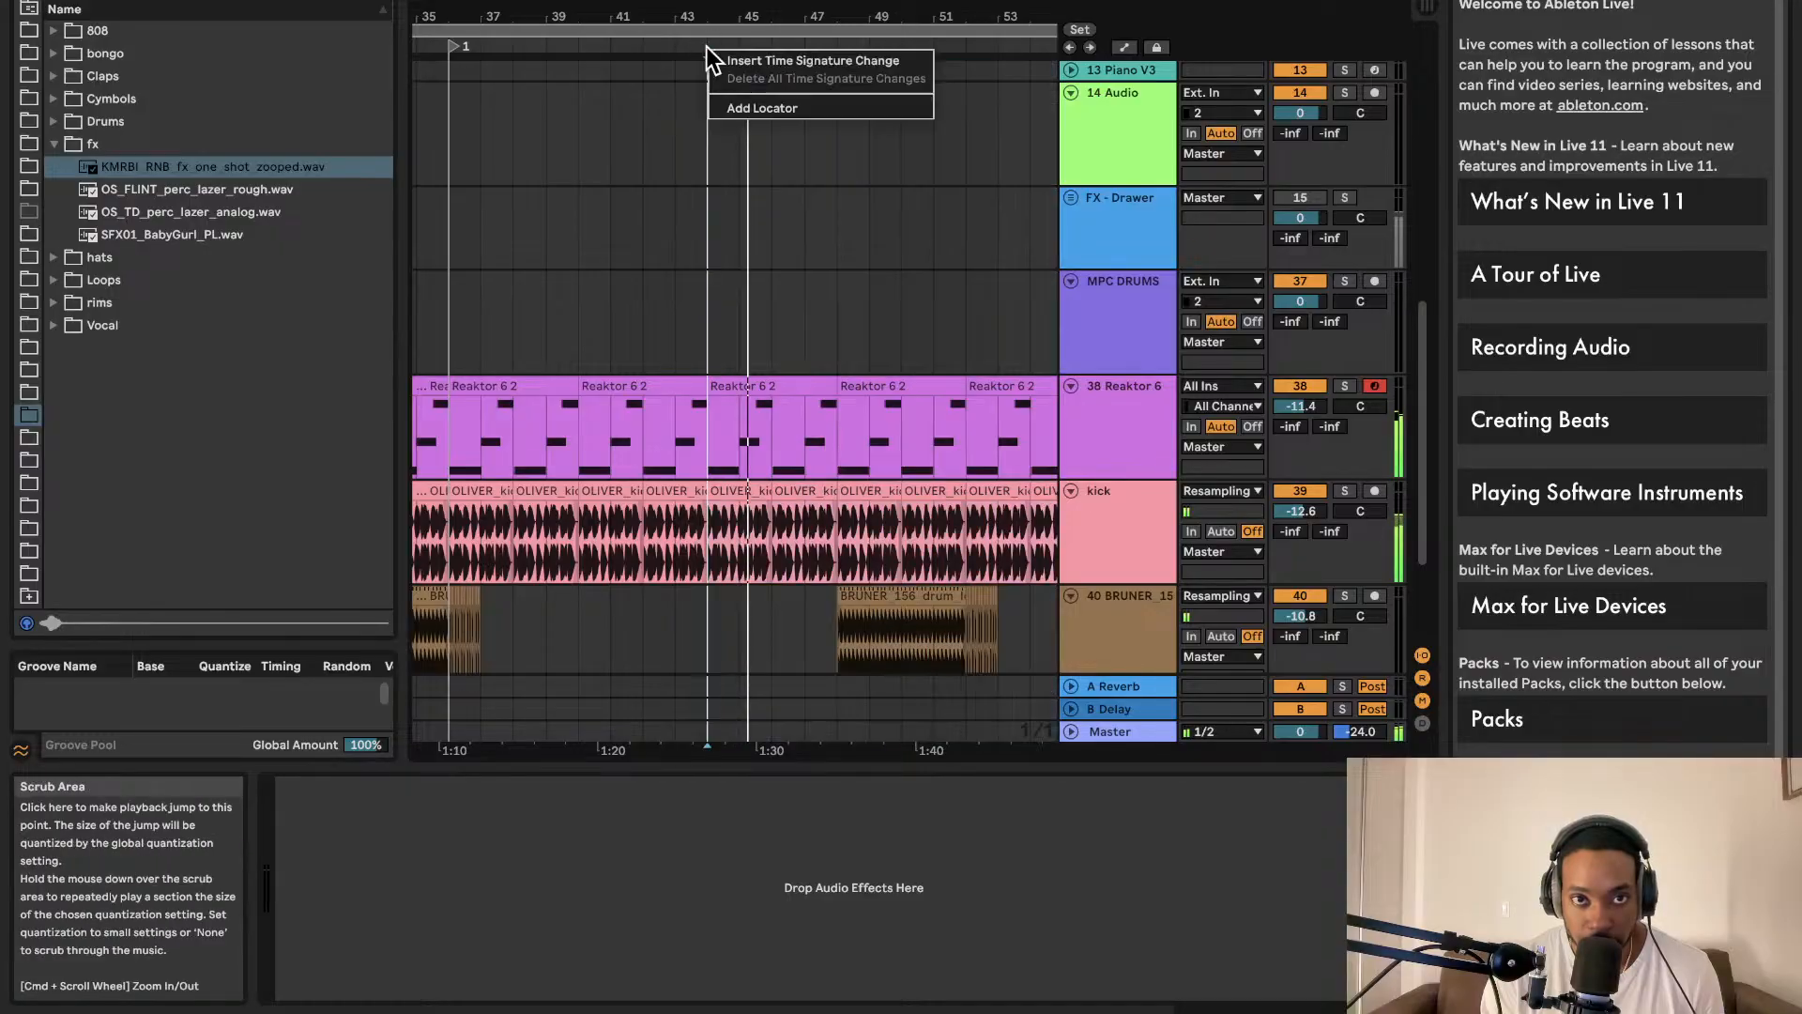
click(730, 101)
scroll(729, 112, left, 3)
click(696, 117)
scroll(699, 111, right, 2)
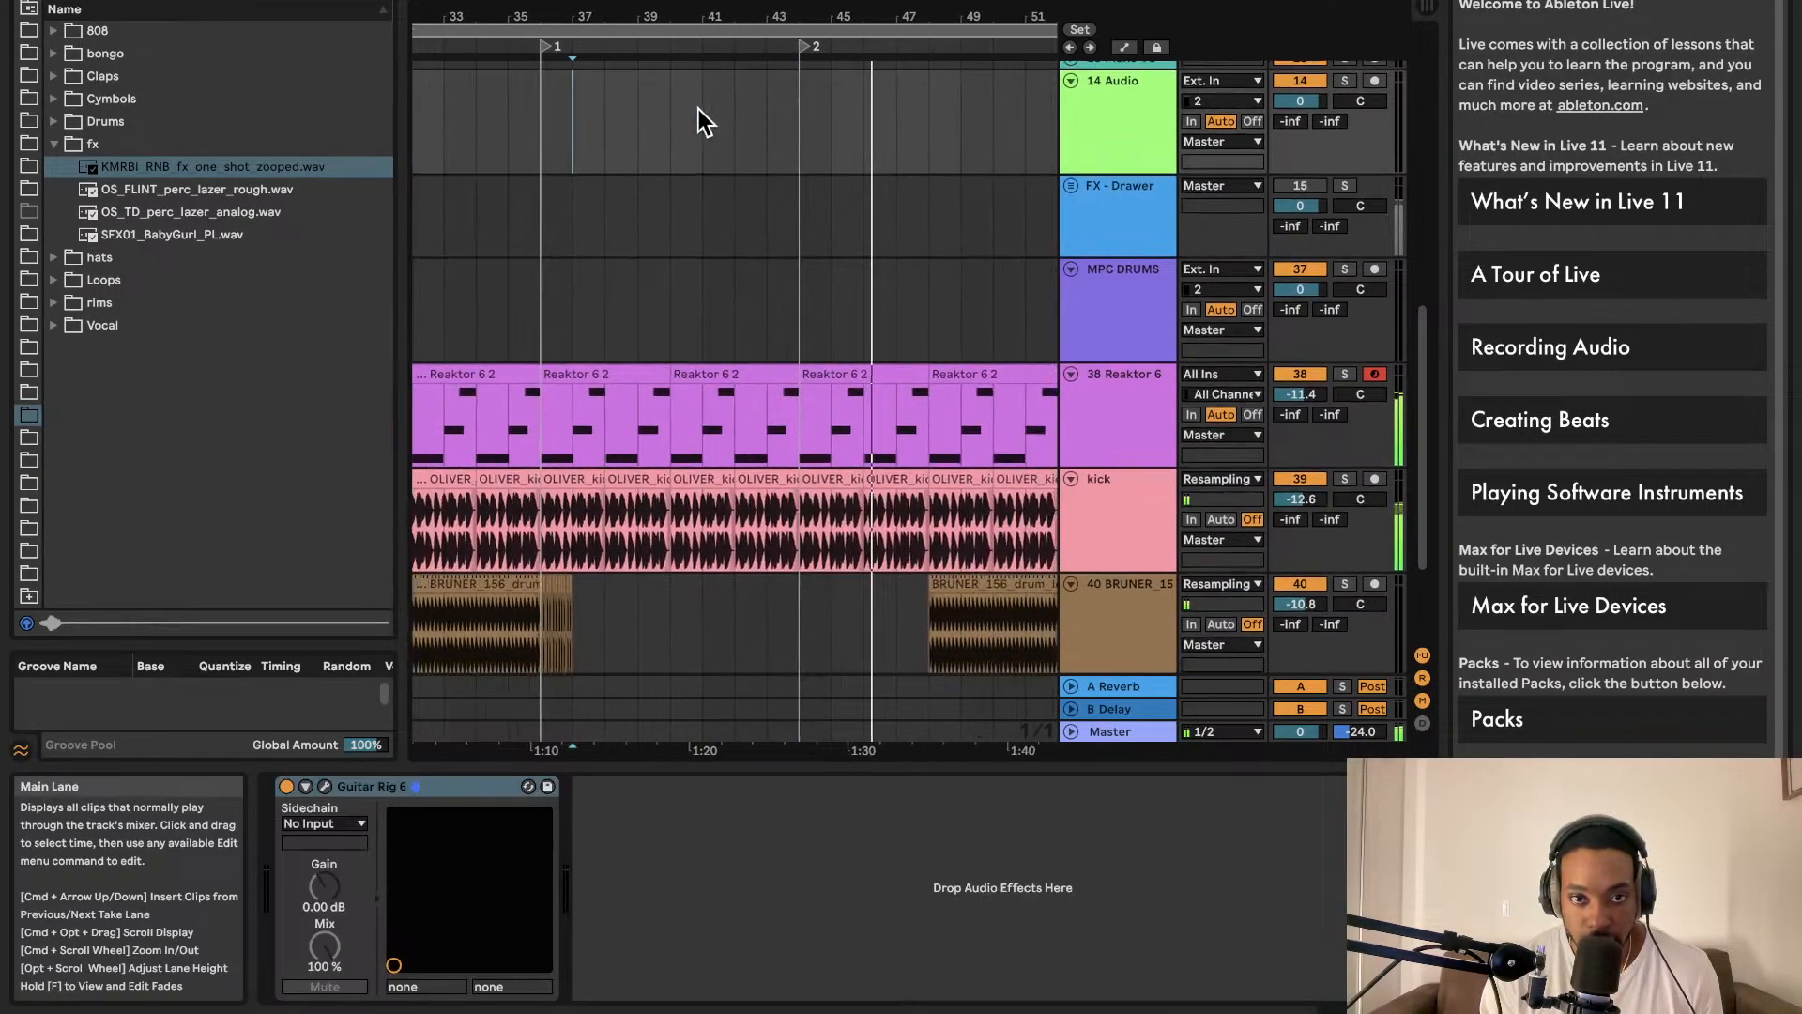
scroll(695, 114, down, 3)
scroll(695, 113, up, 1)
scroll(694, 115, down, 1)
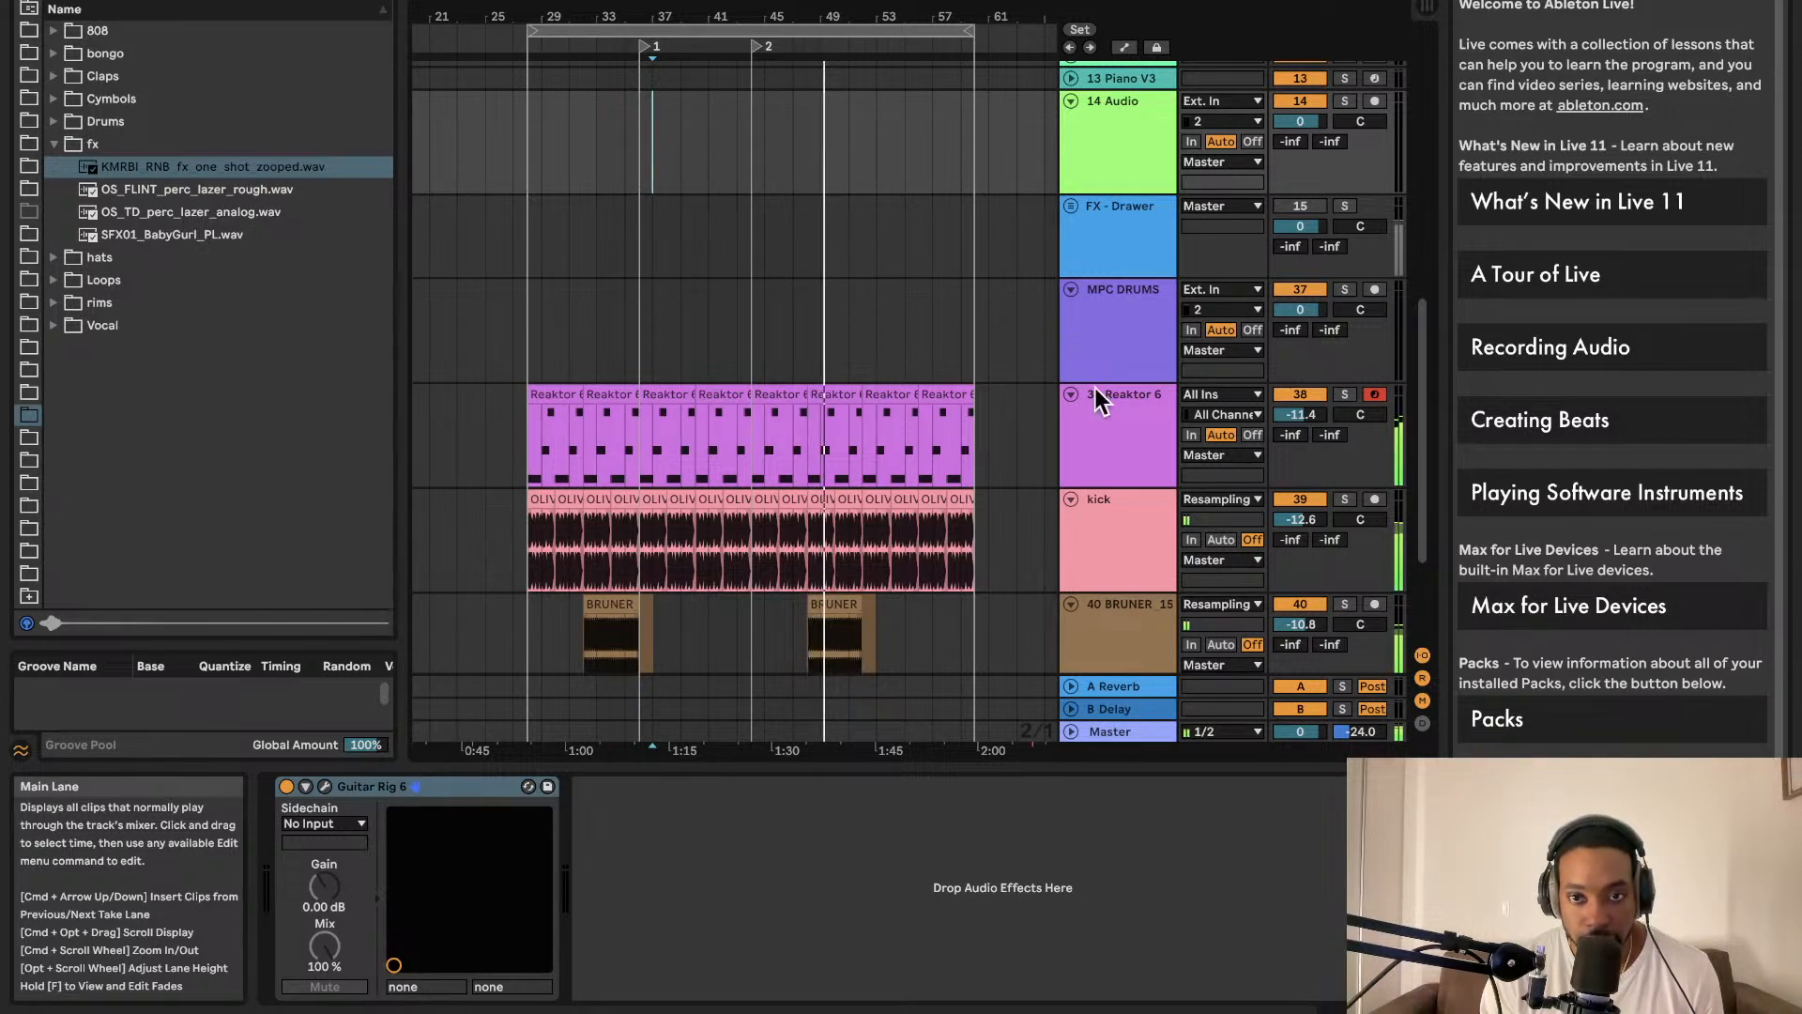
click(1119, 734)
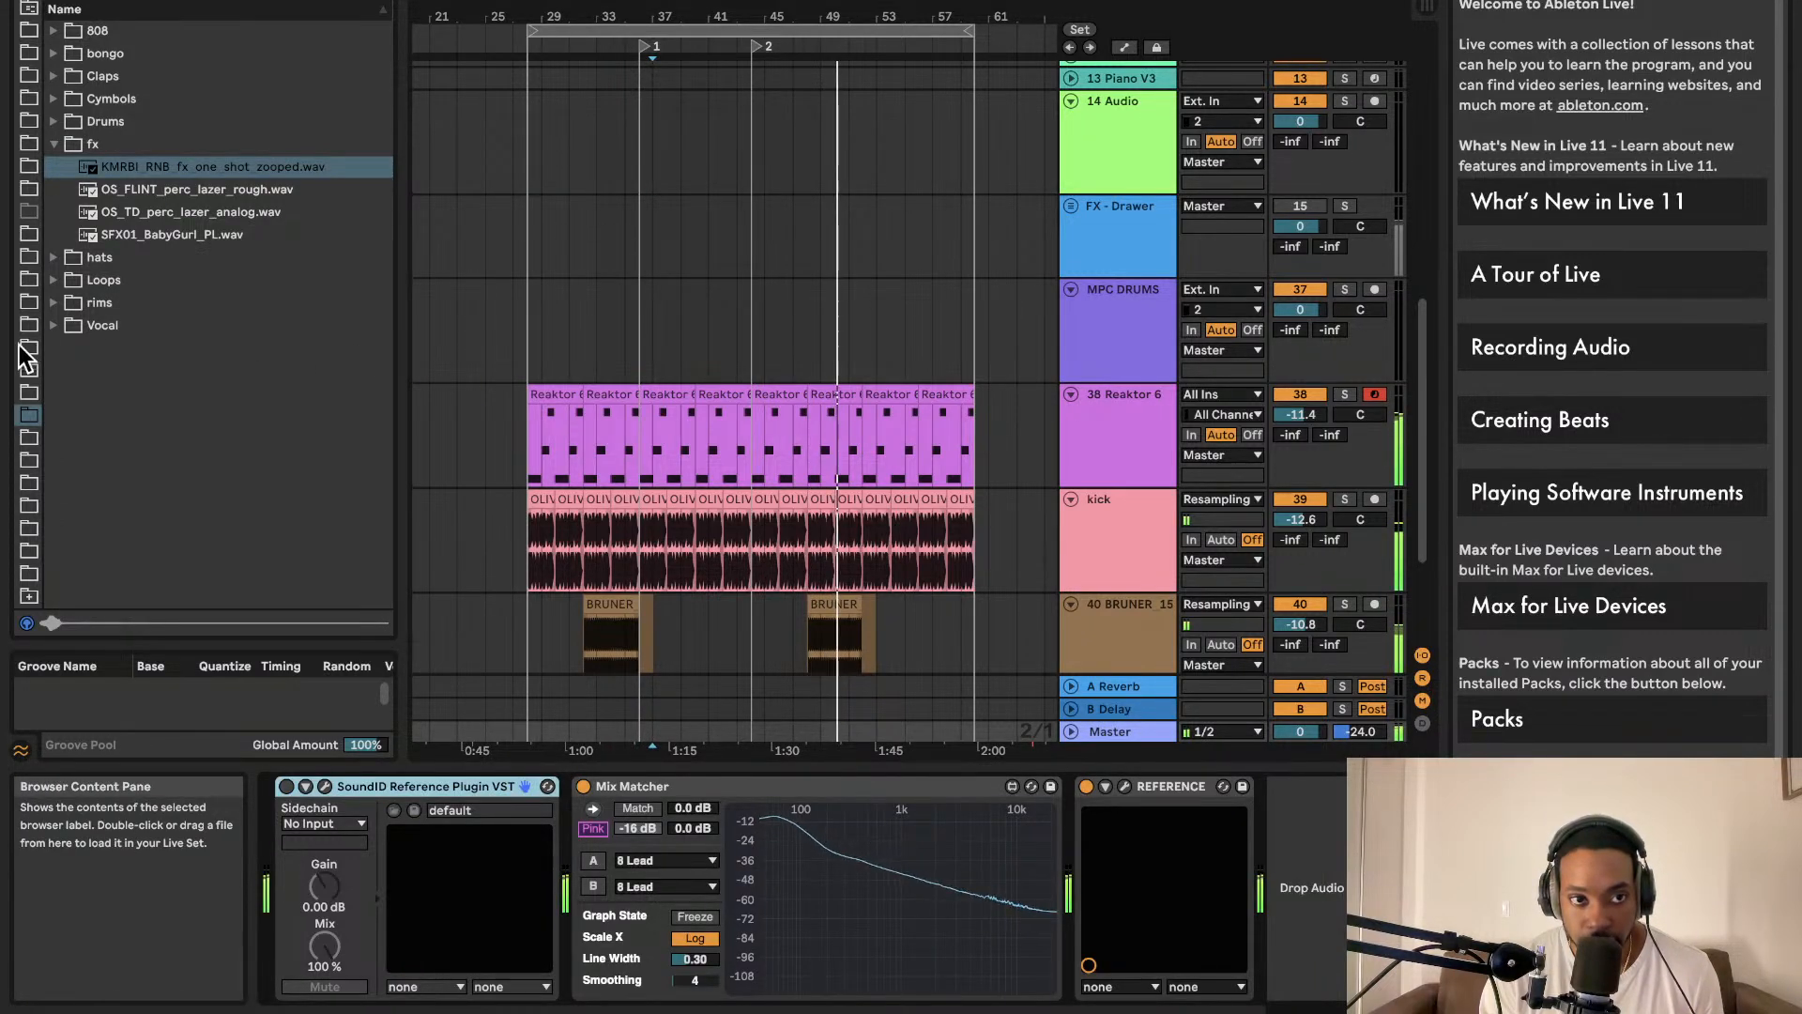
click(112, 2)
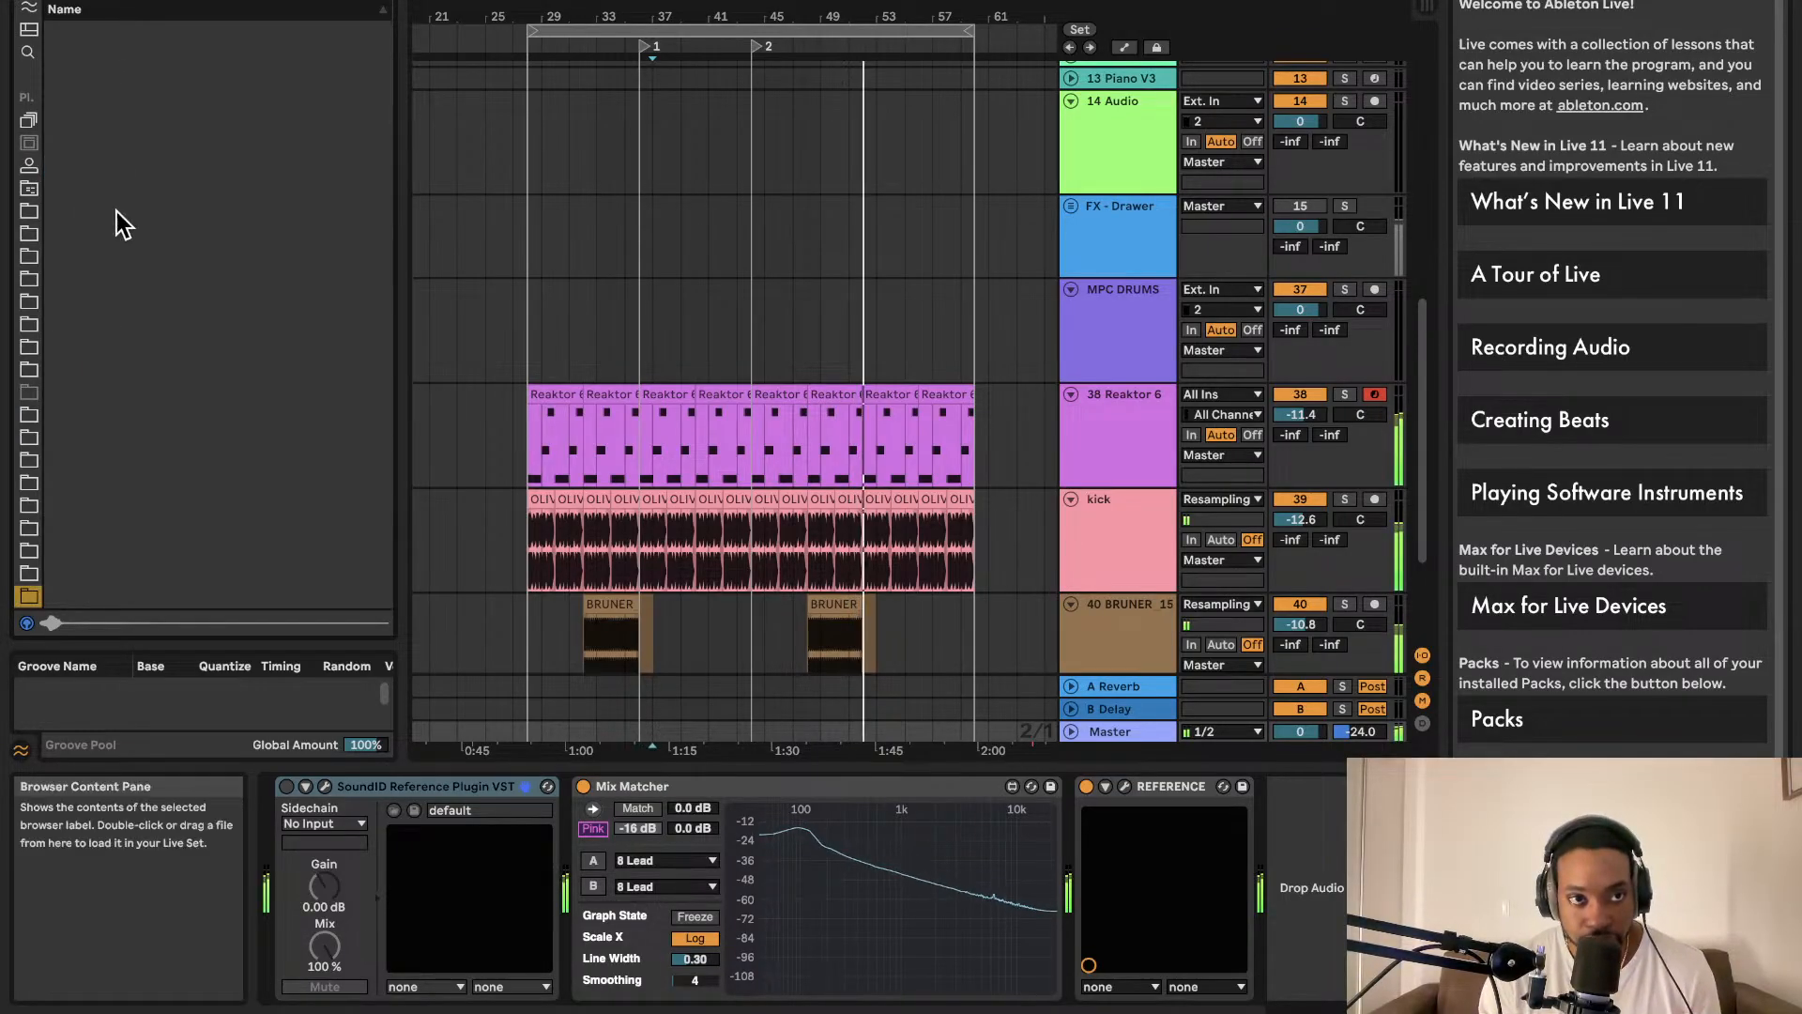
Step: Add a Utility from Audio Effects to the end of the Master chain, after REFERENCE
scroll(28, 376, up, 5)
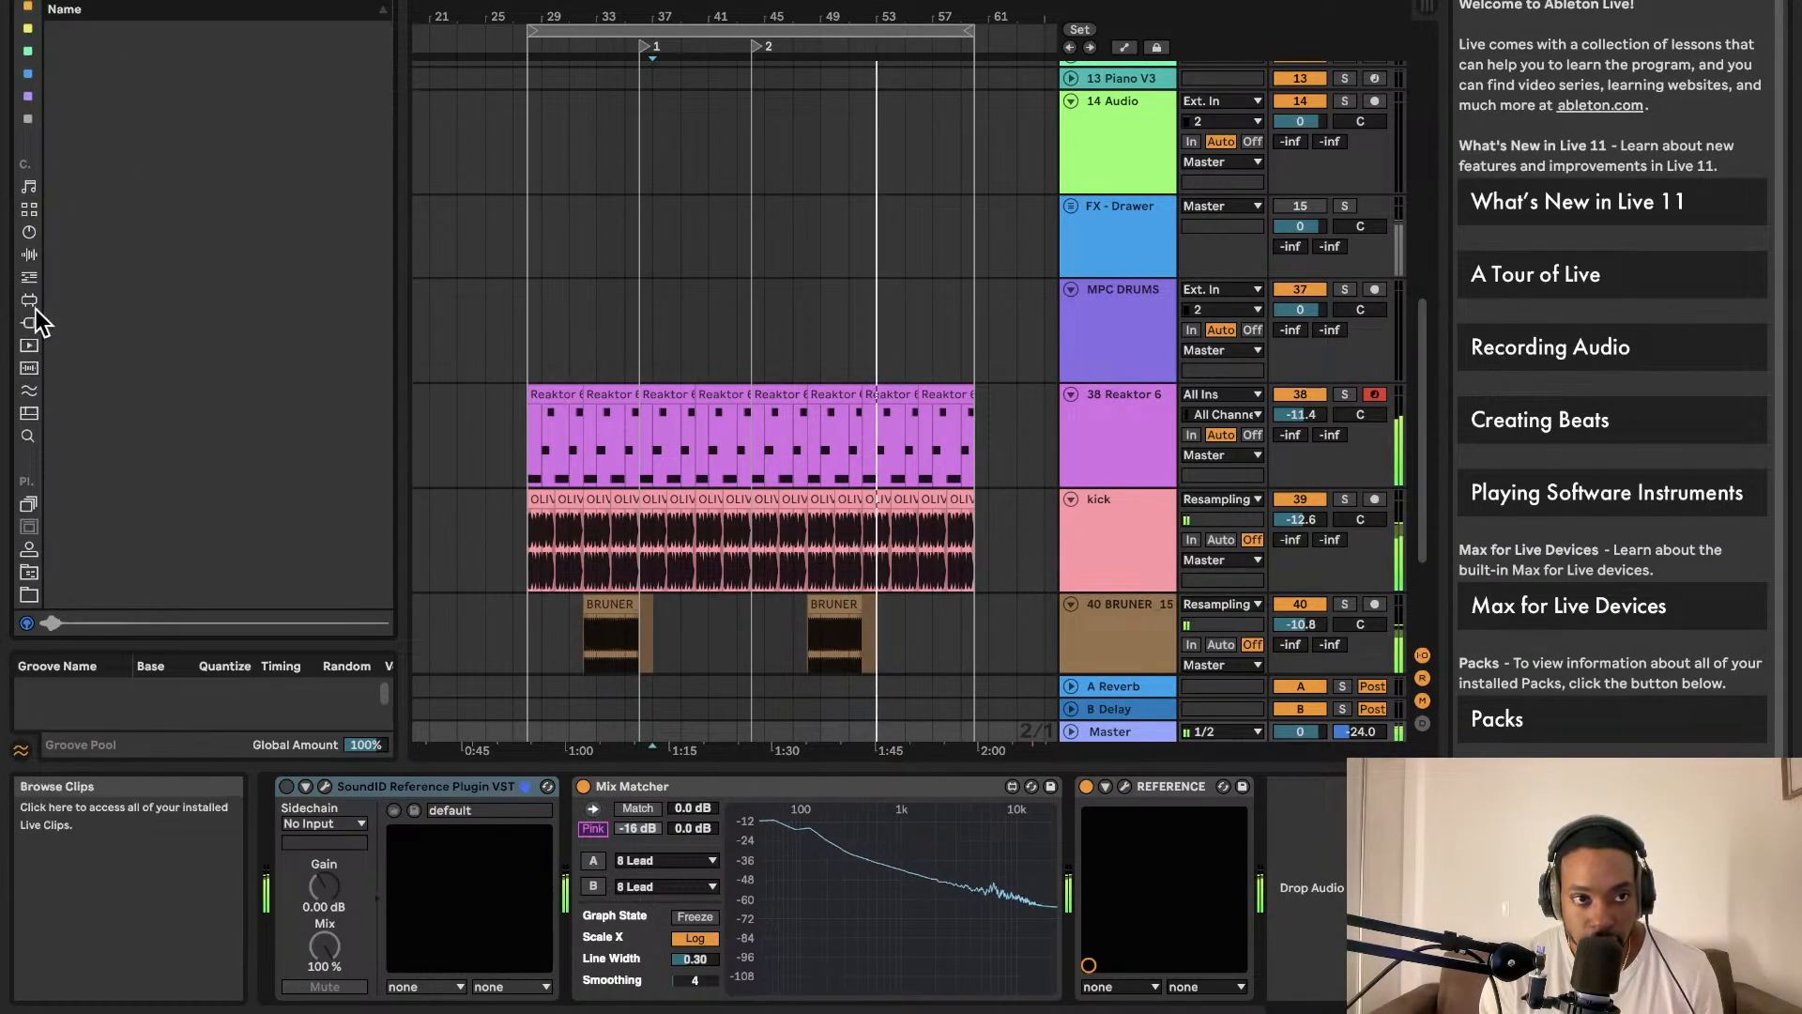
click(28, 324)
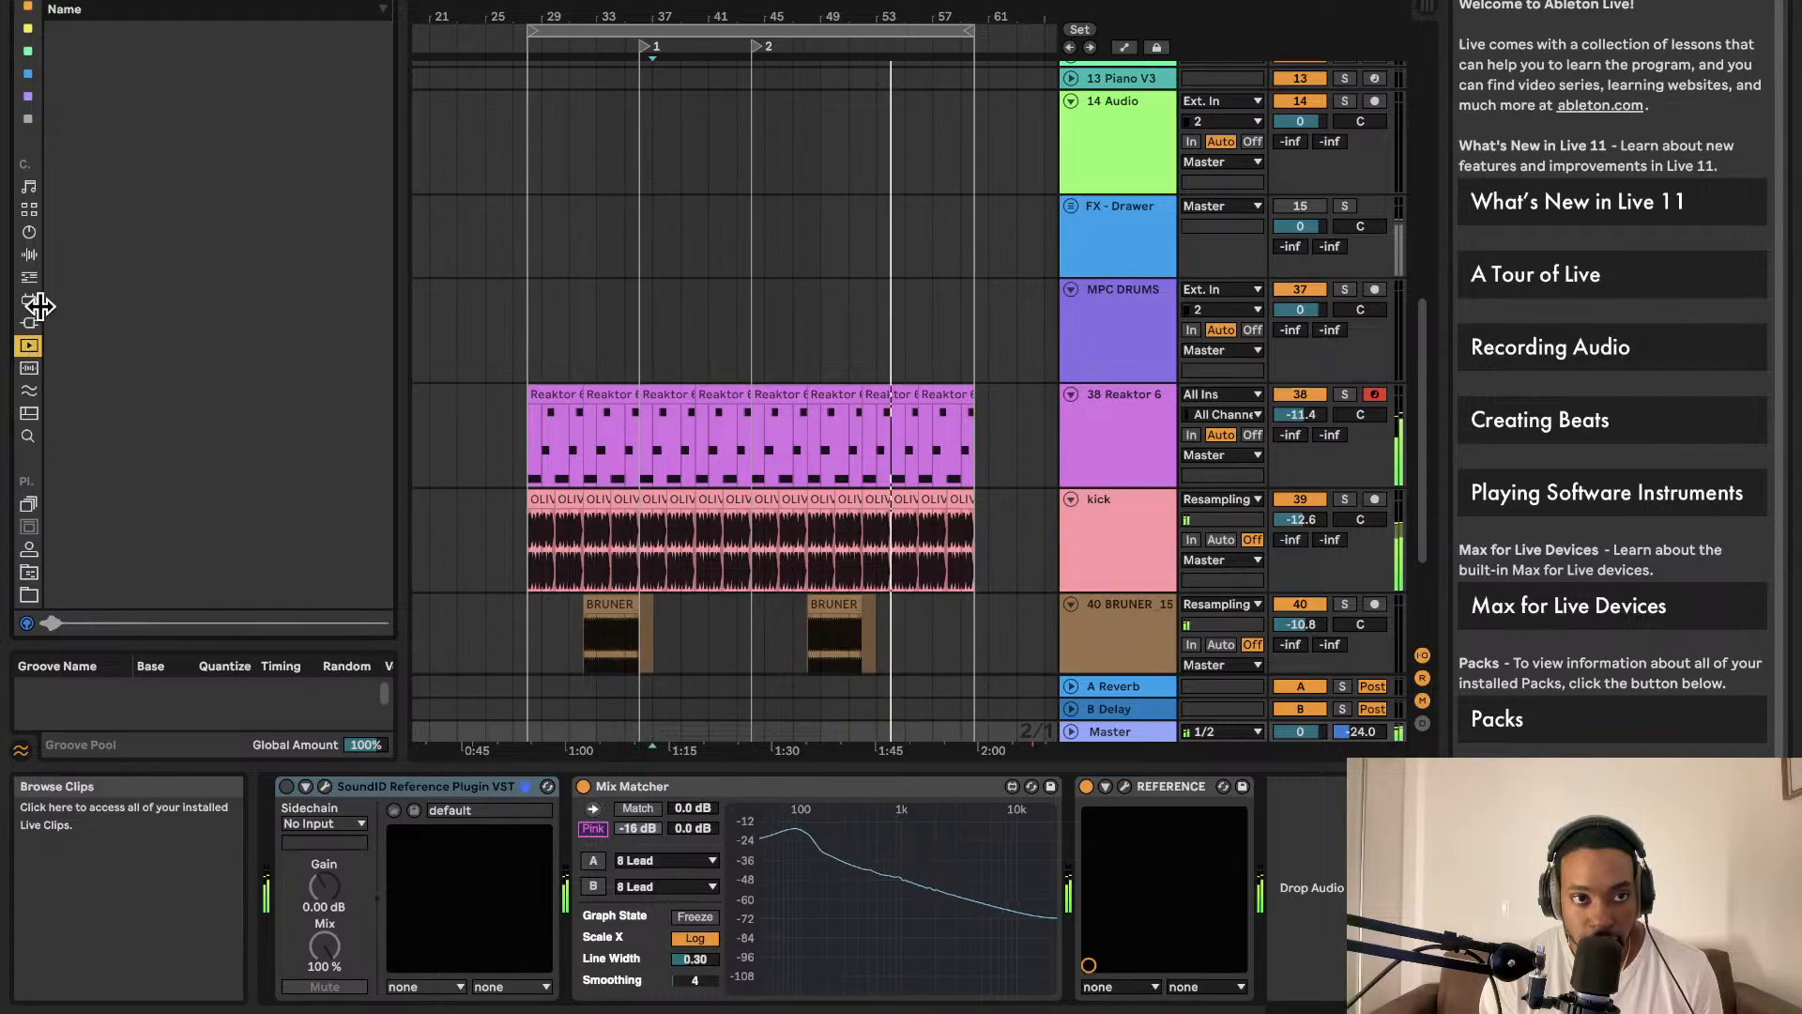
click(28, 254)
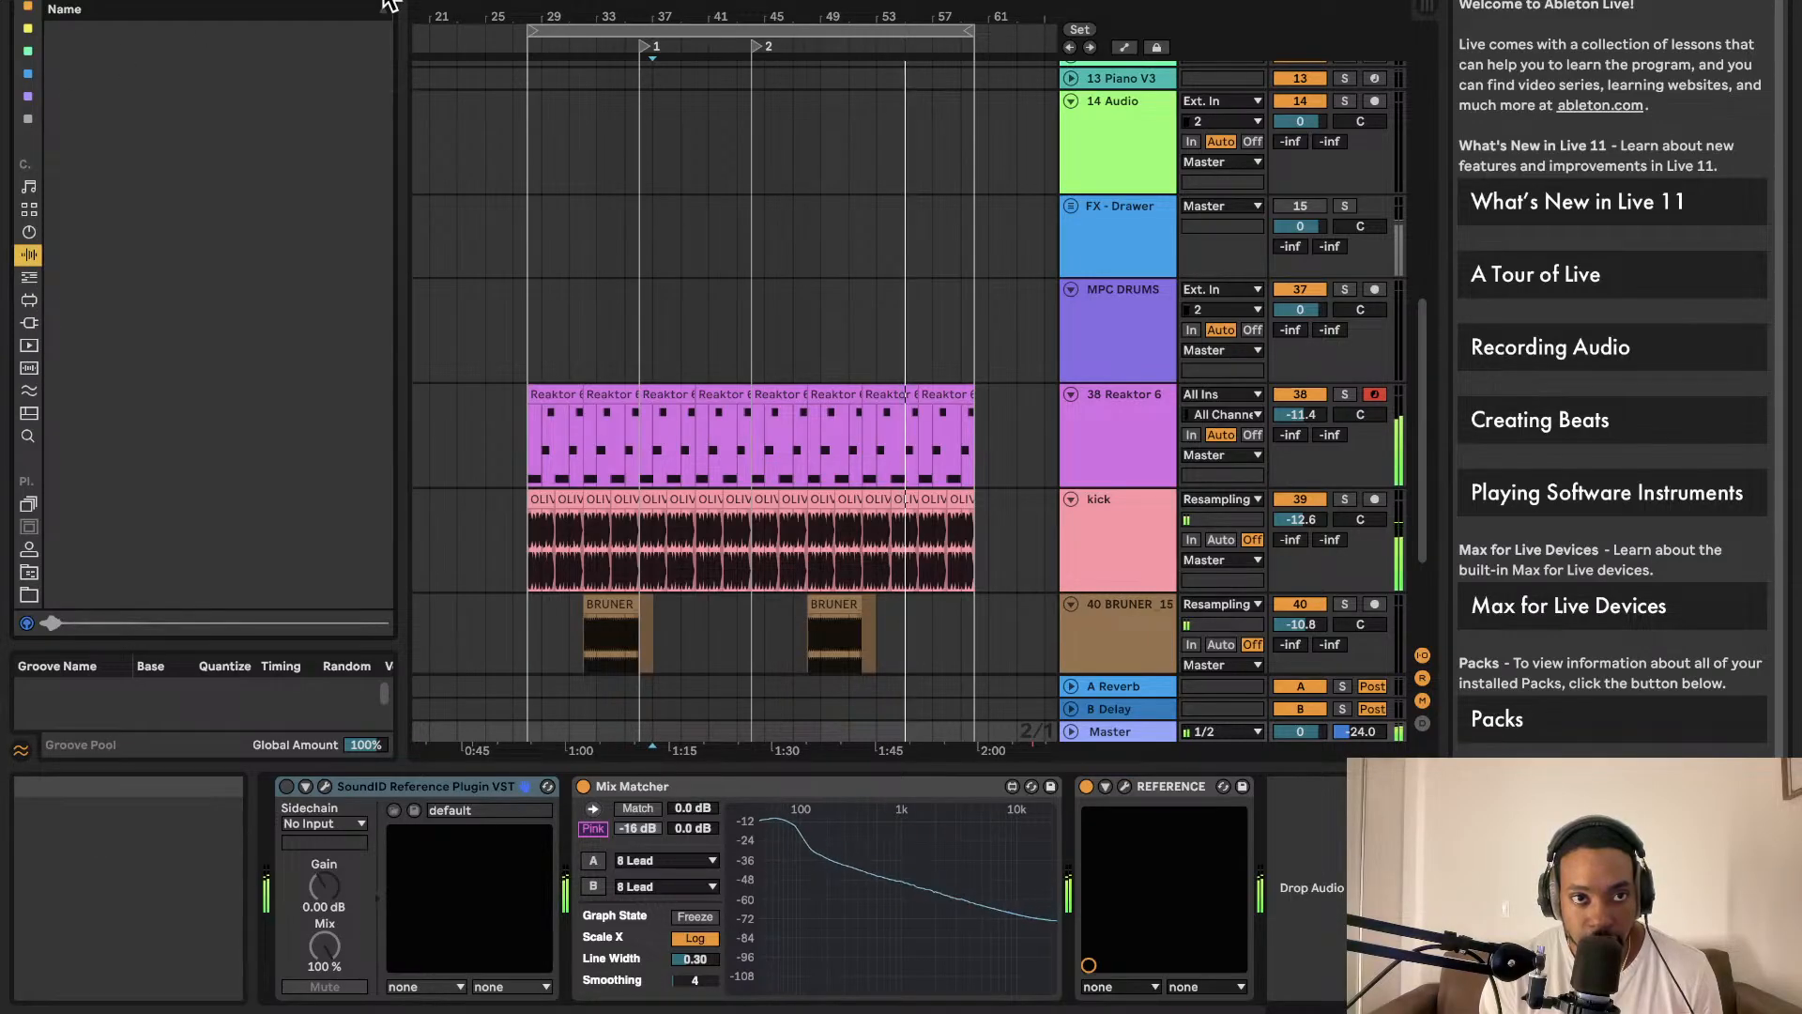
drag(83, 321, 1149, 811)
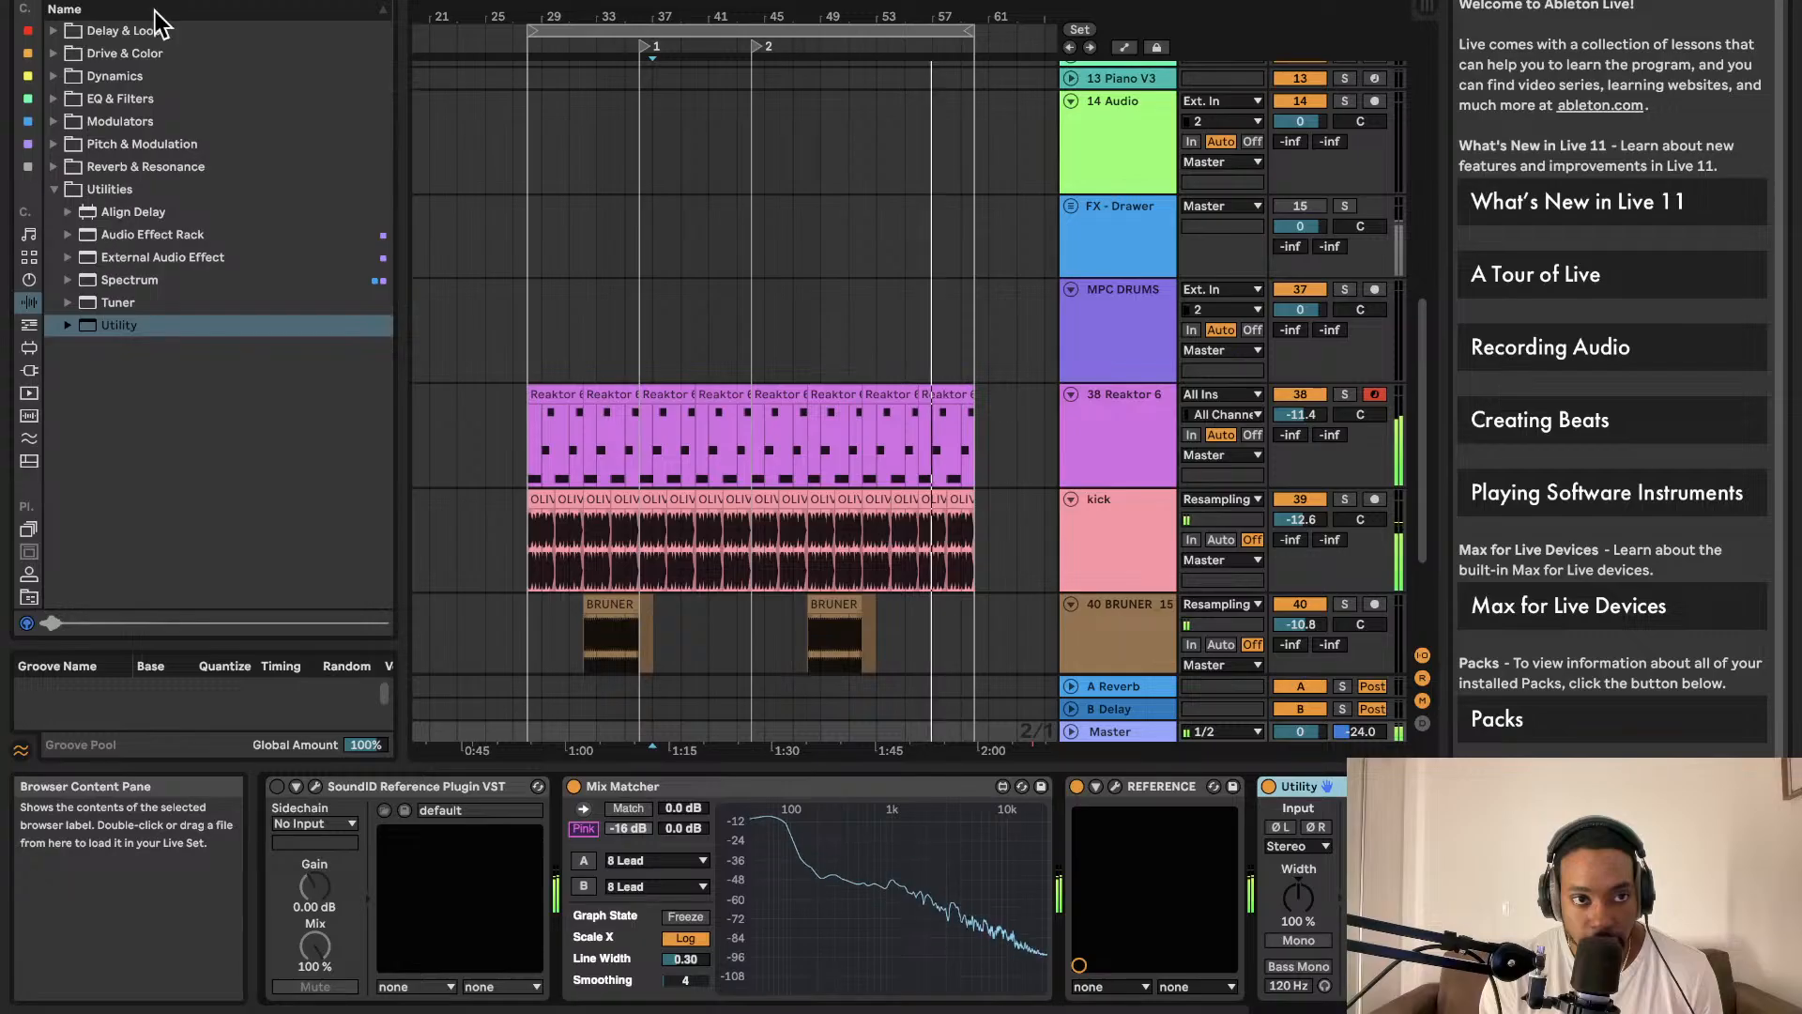
Step: Insert Multiband Dynamics into the Master chain directly after REFERENCE
click(54, 77)
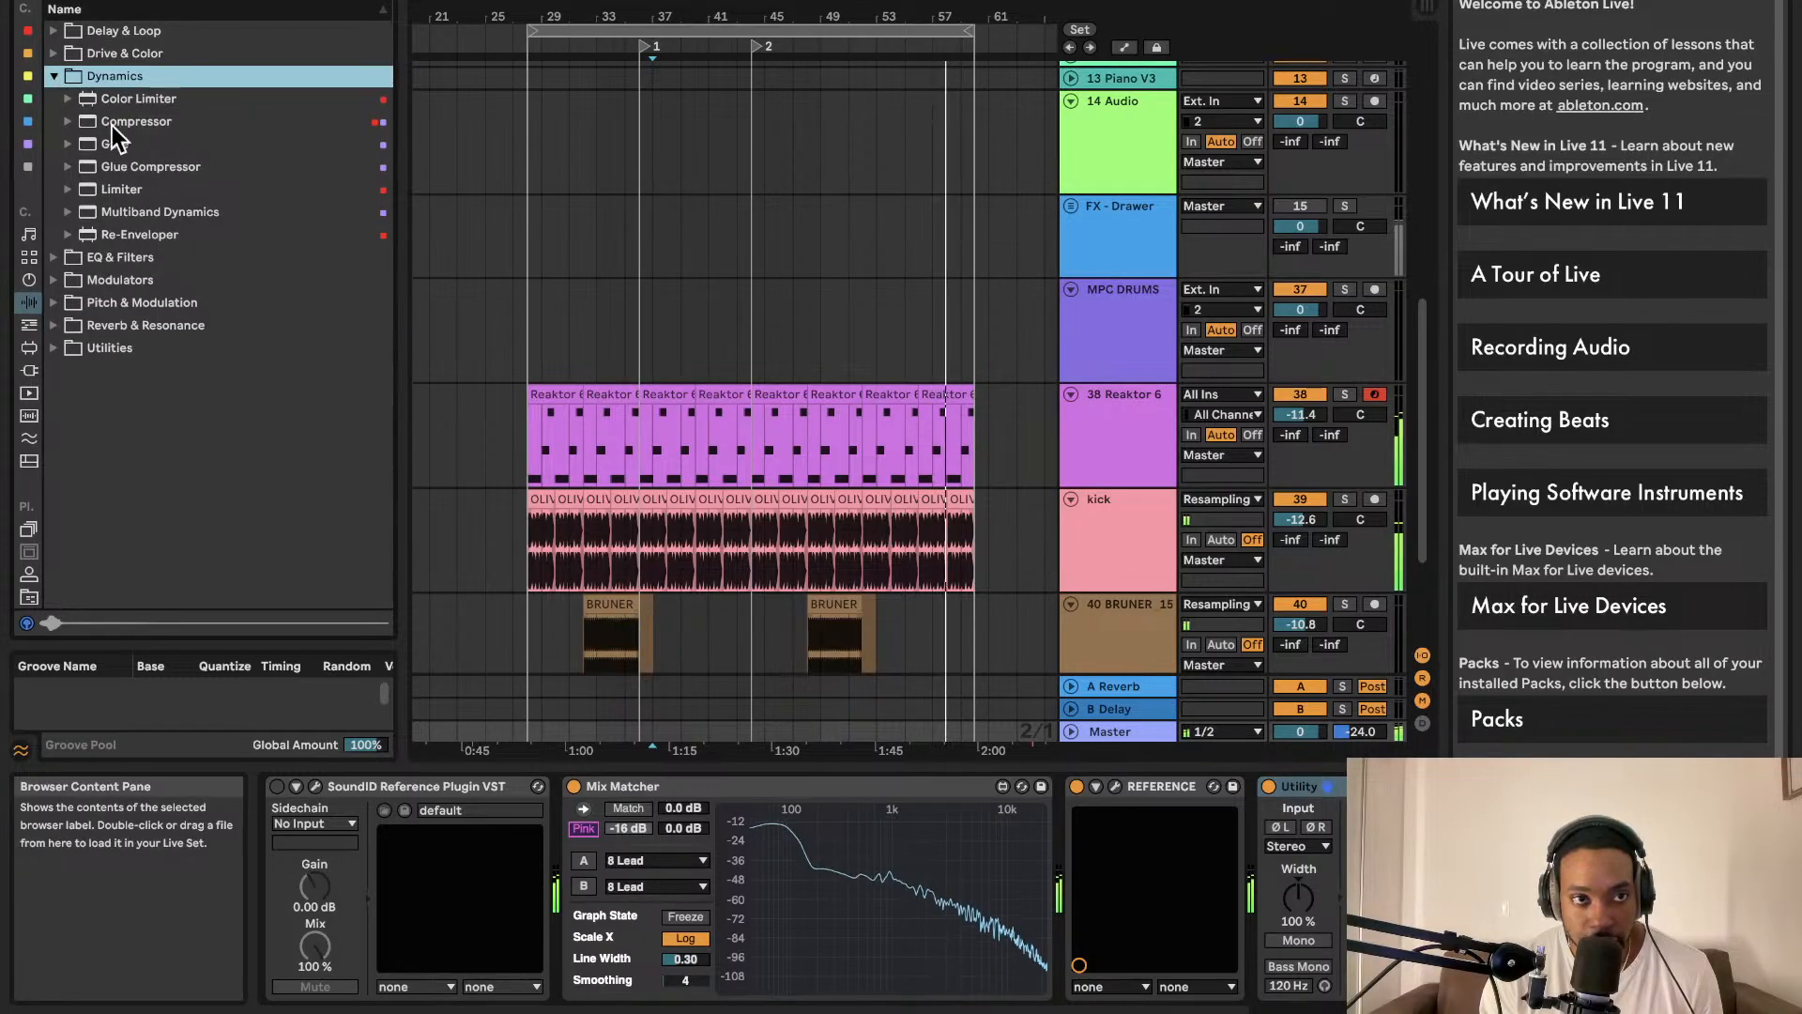
drag(100, 210, 1263, 849)
drag(889, 748, 725, 746)
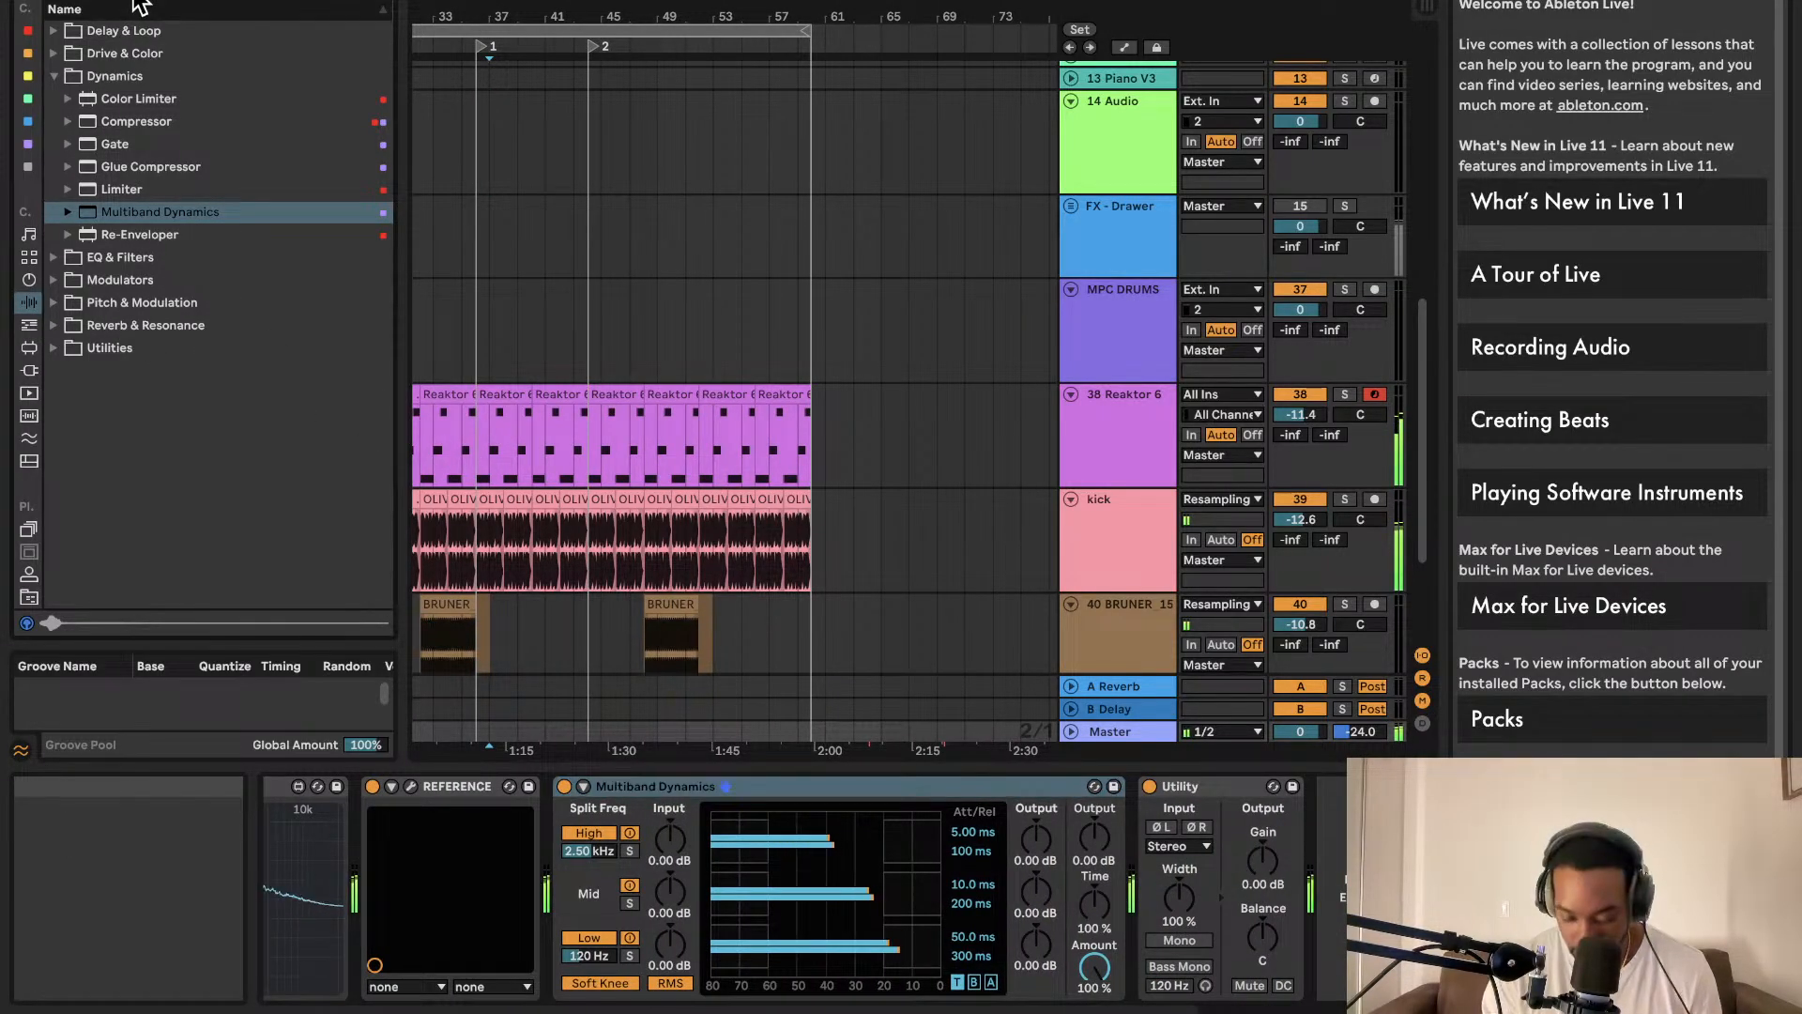
Step: Search 'lim' and add a Limiter at the end of the Master chain, then show the mixer
text(lim)
drag(118, 98, 1339, 849)
key(Tab)
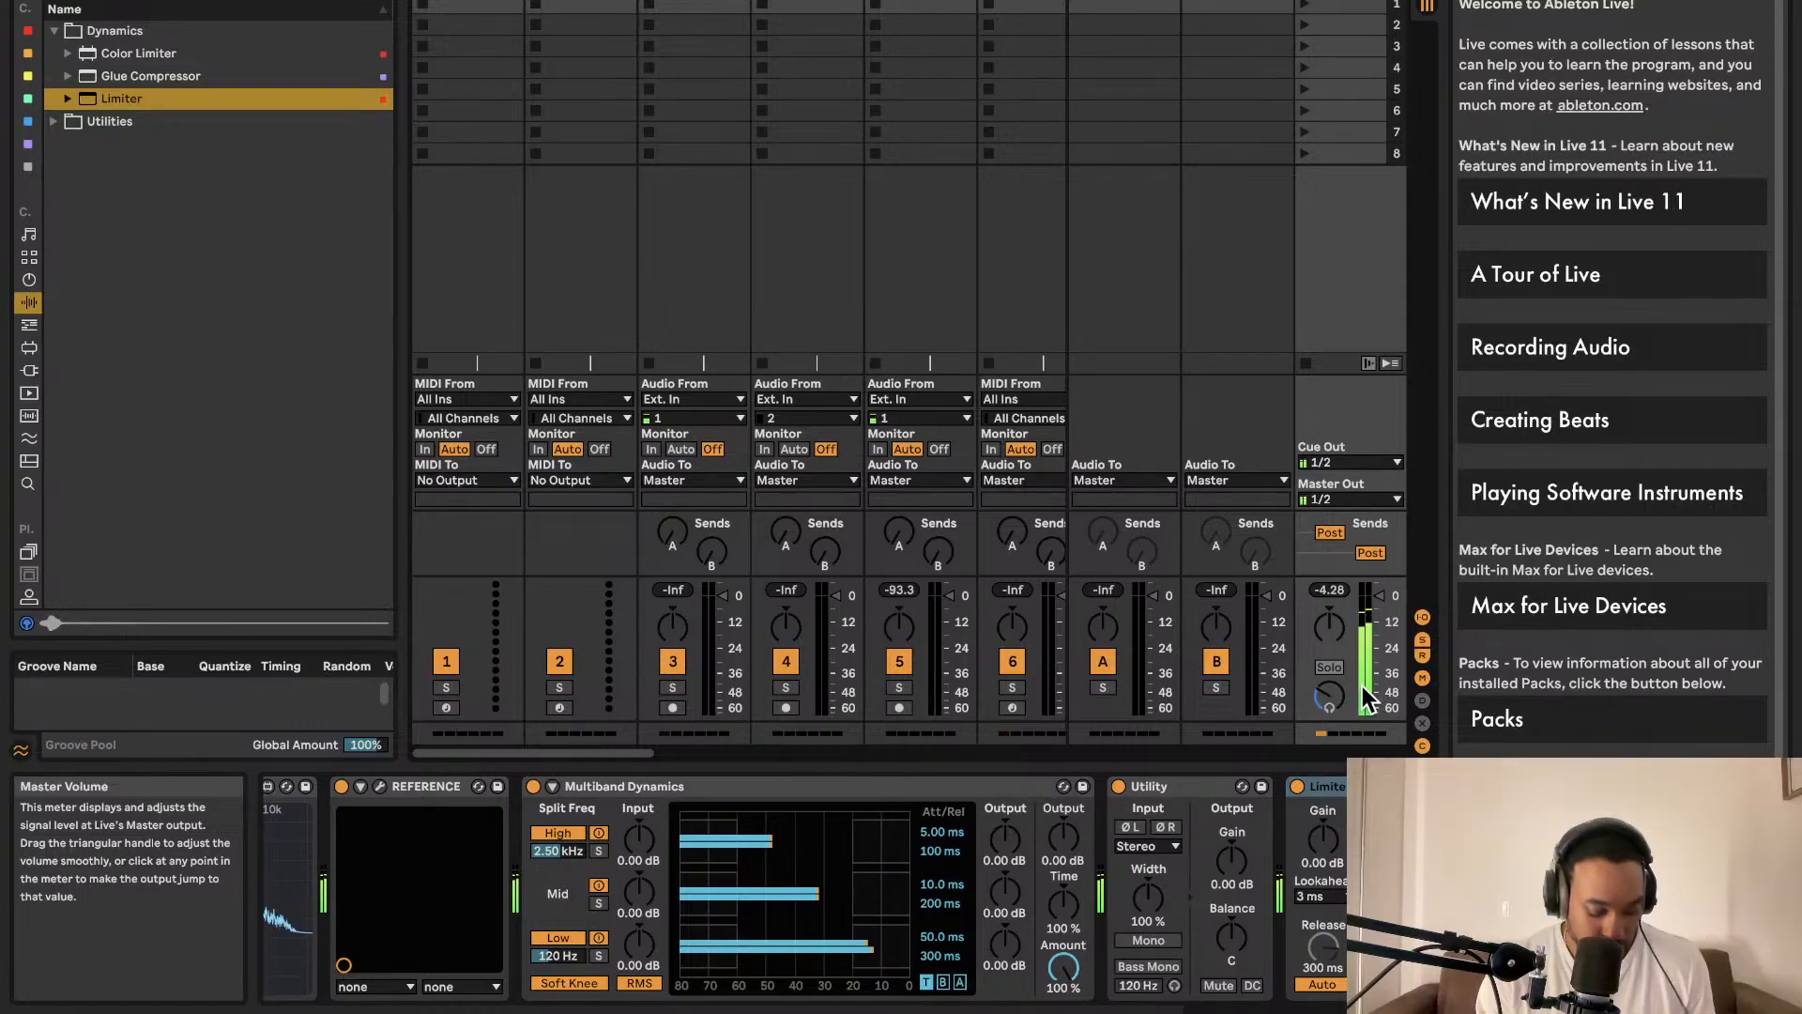
Step: Raise the master Utility's gain to 9.44 dB, checking the master level in the mixer
key(Tab)
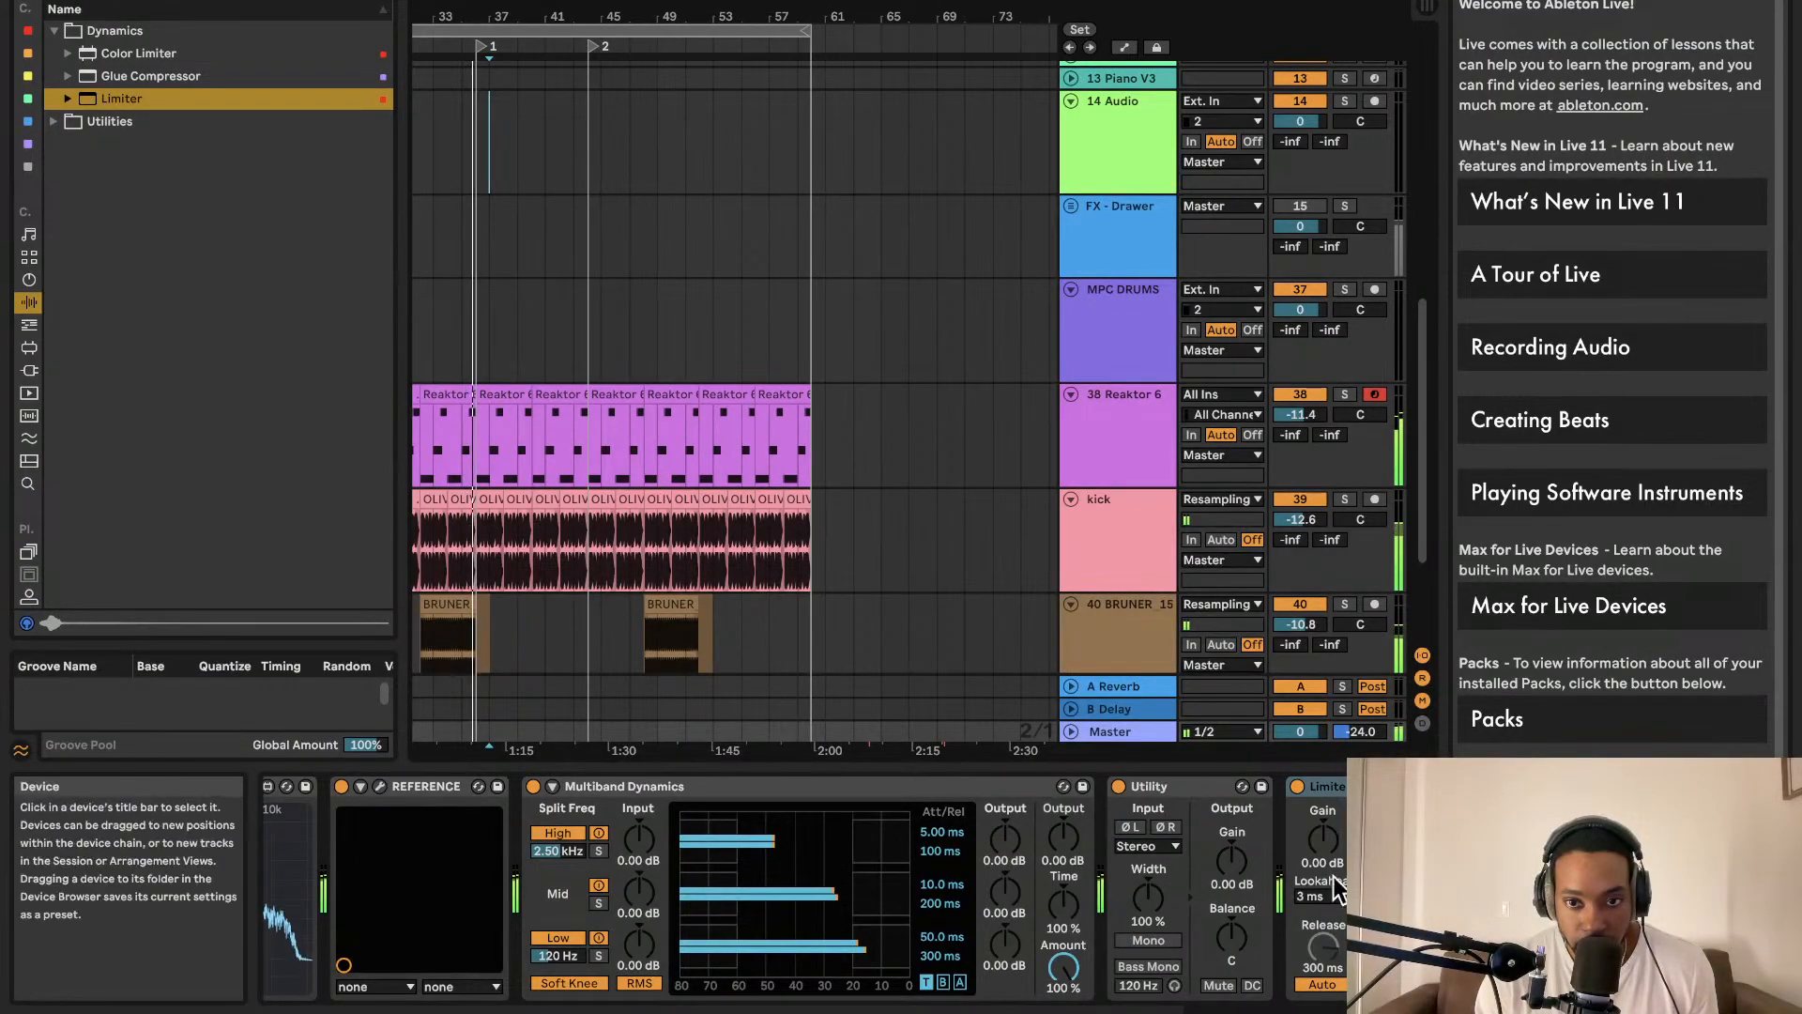
drag(1250, 872, 1249, 826)
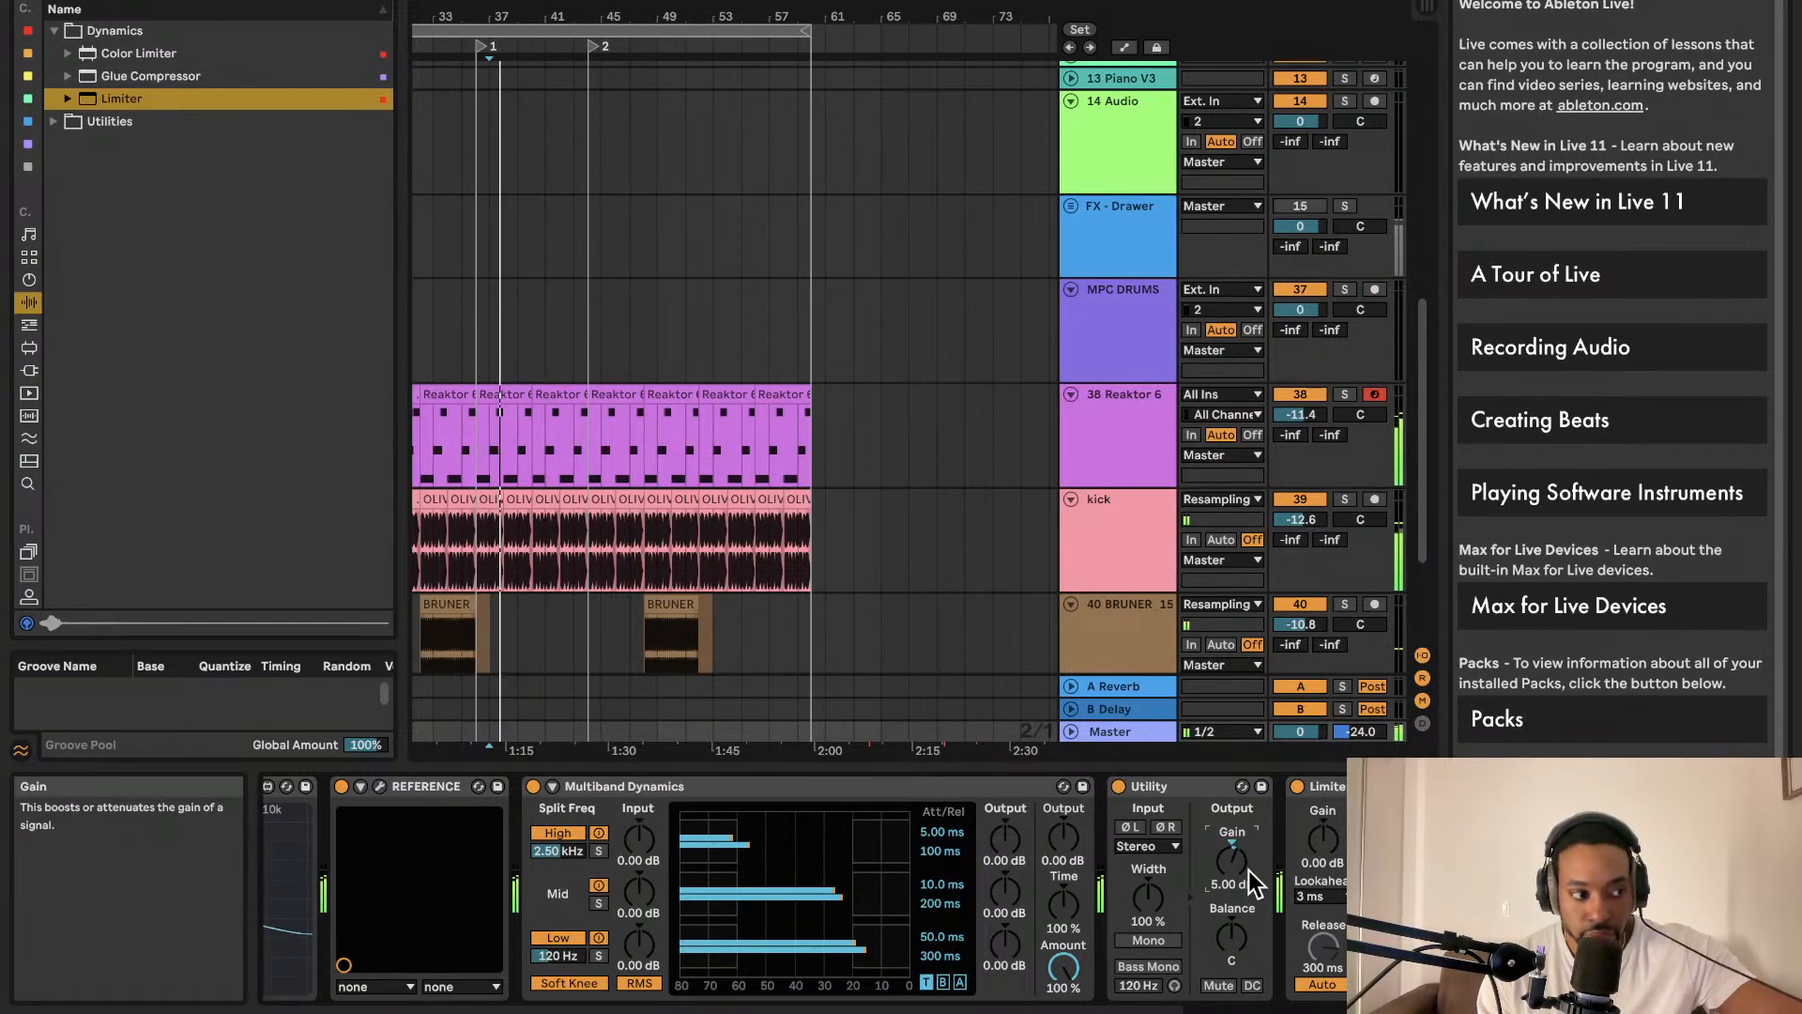
drag(1251, 878, 1251, 830)
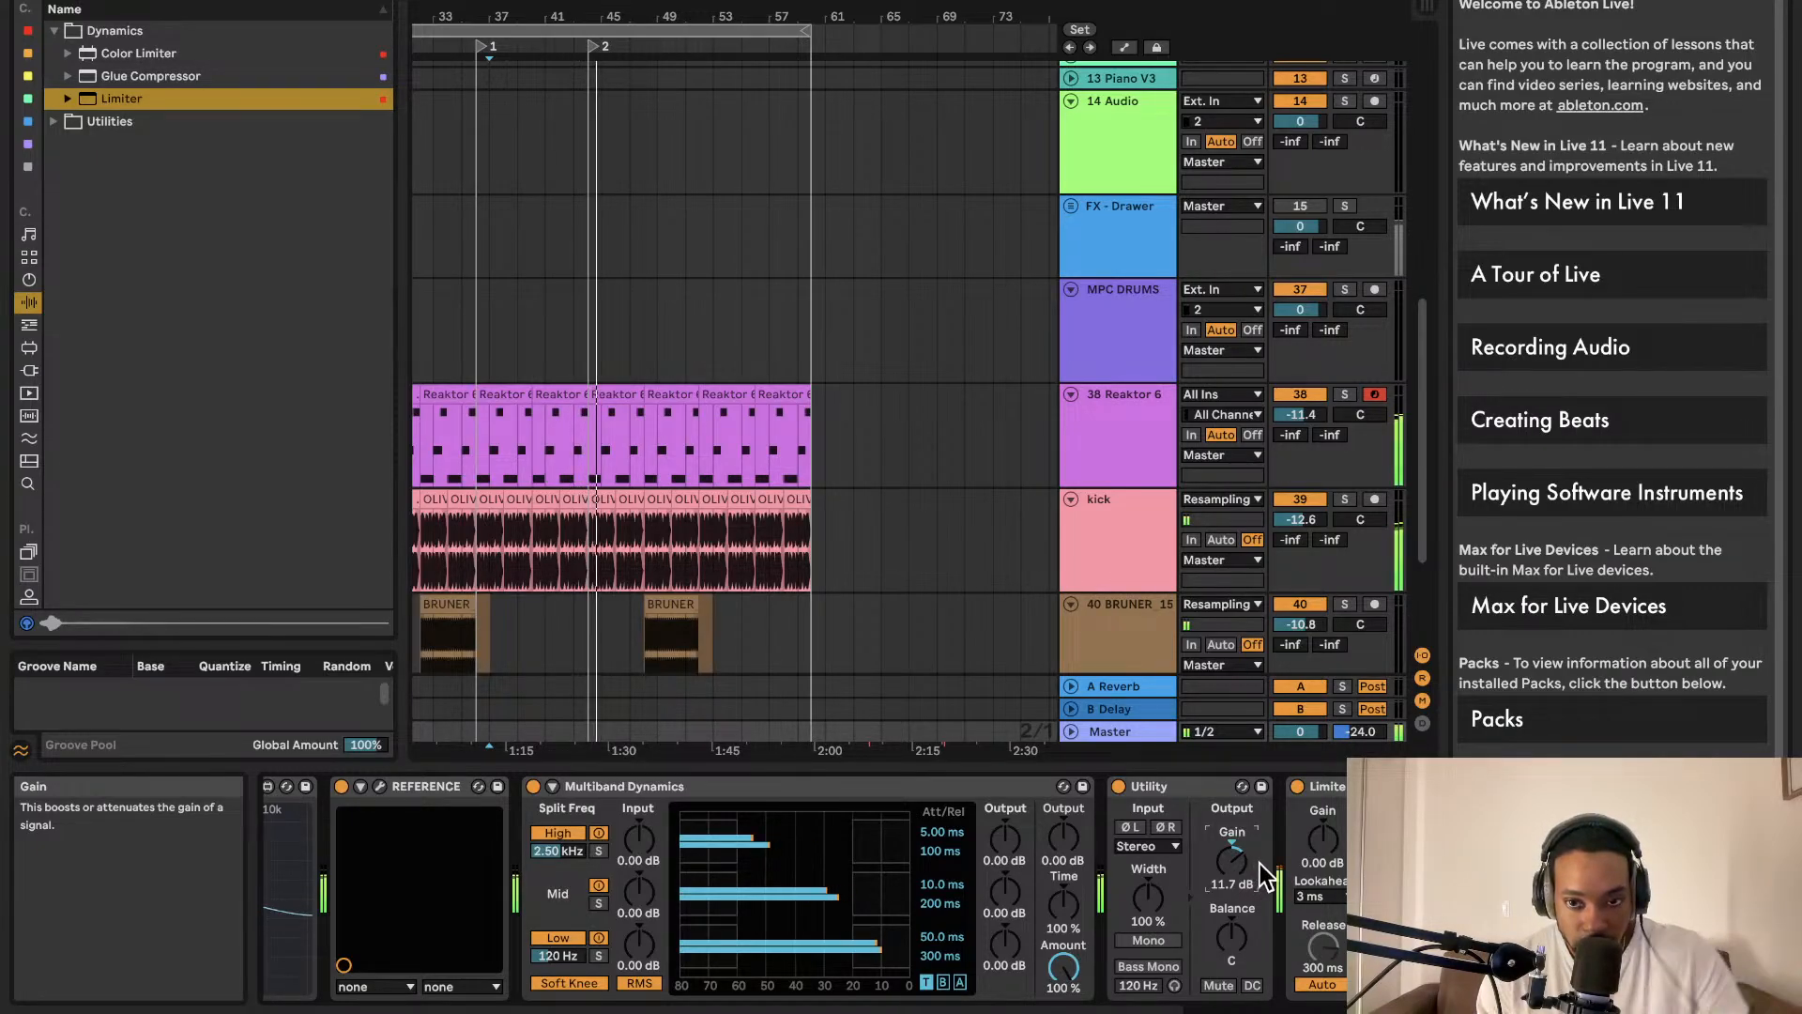
key(Tab)
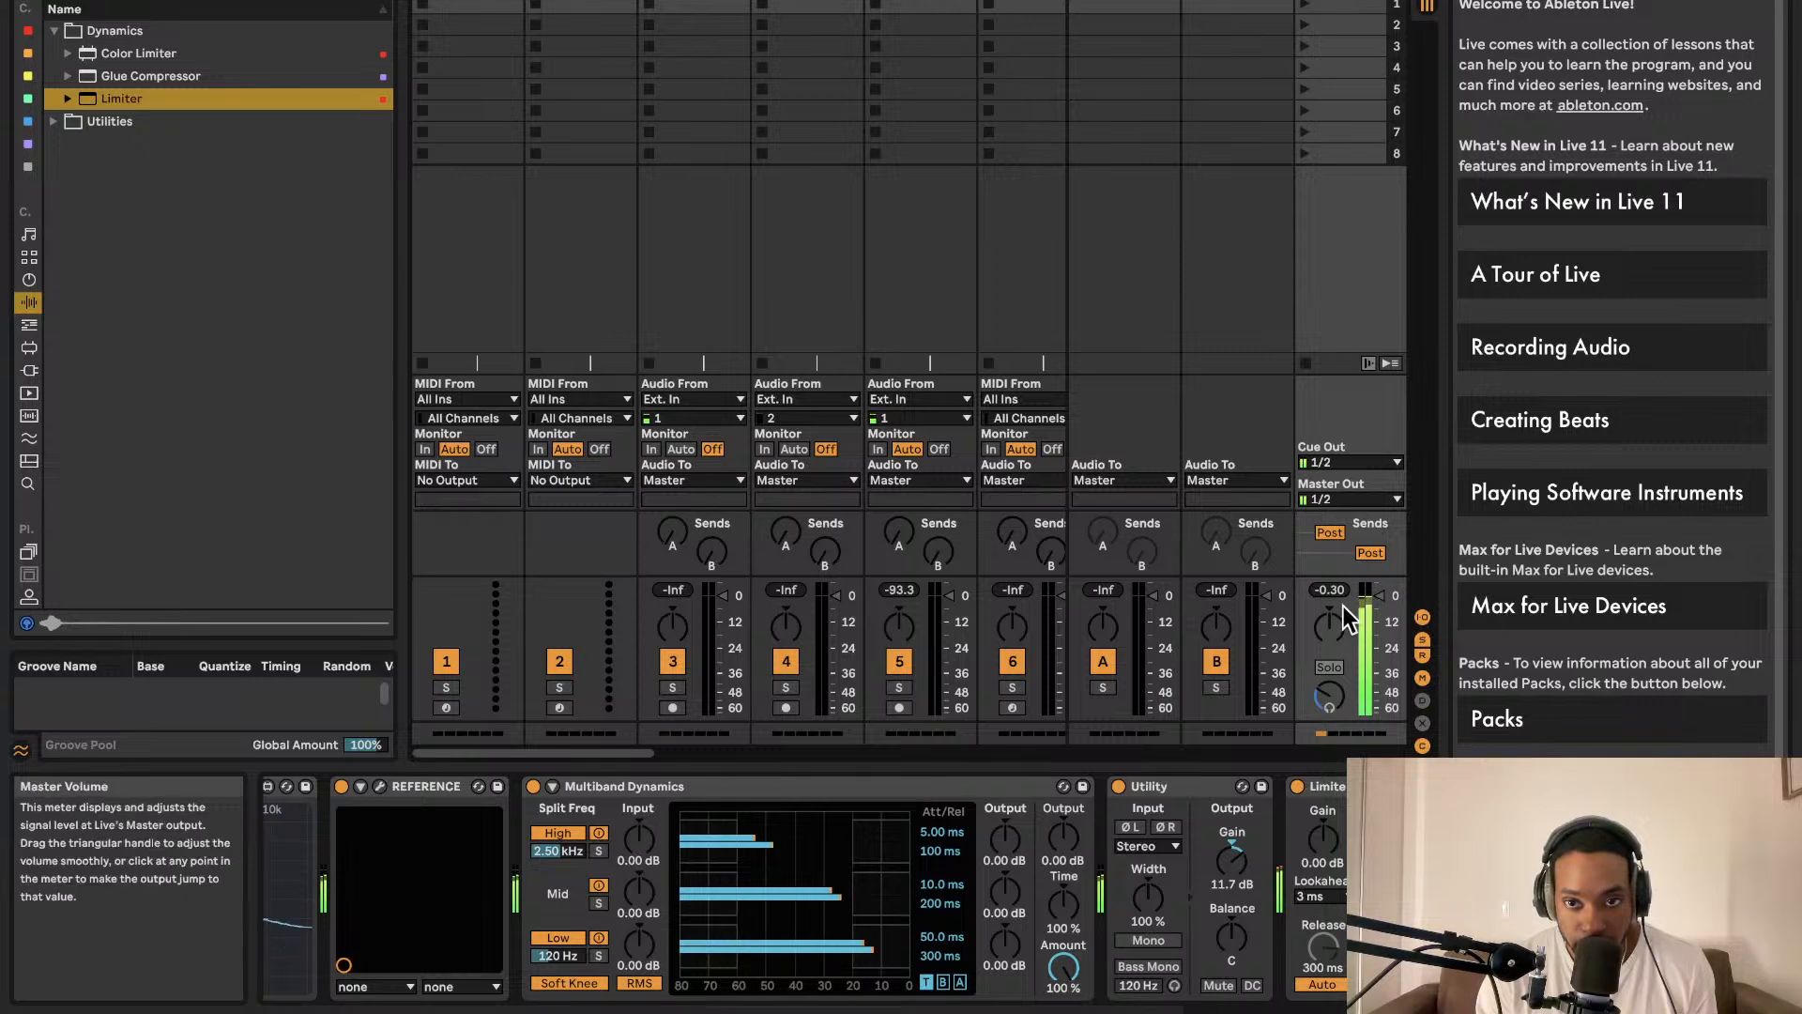
key(Tab)
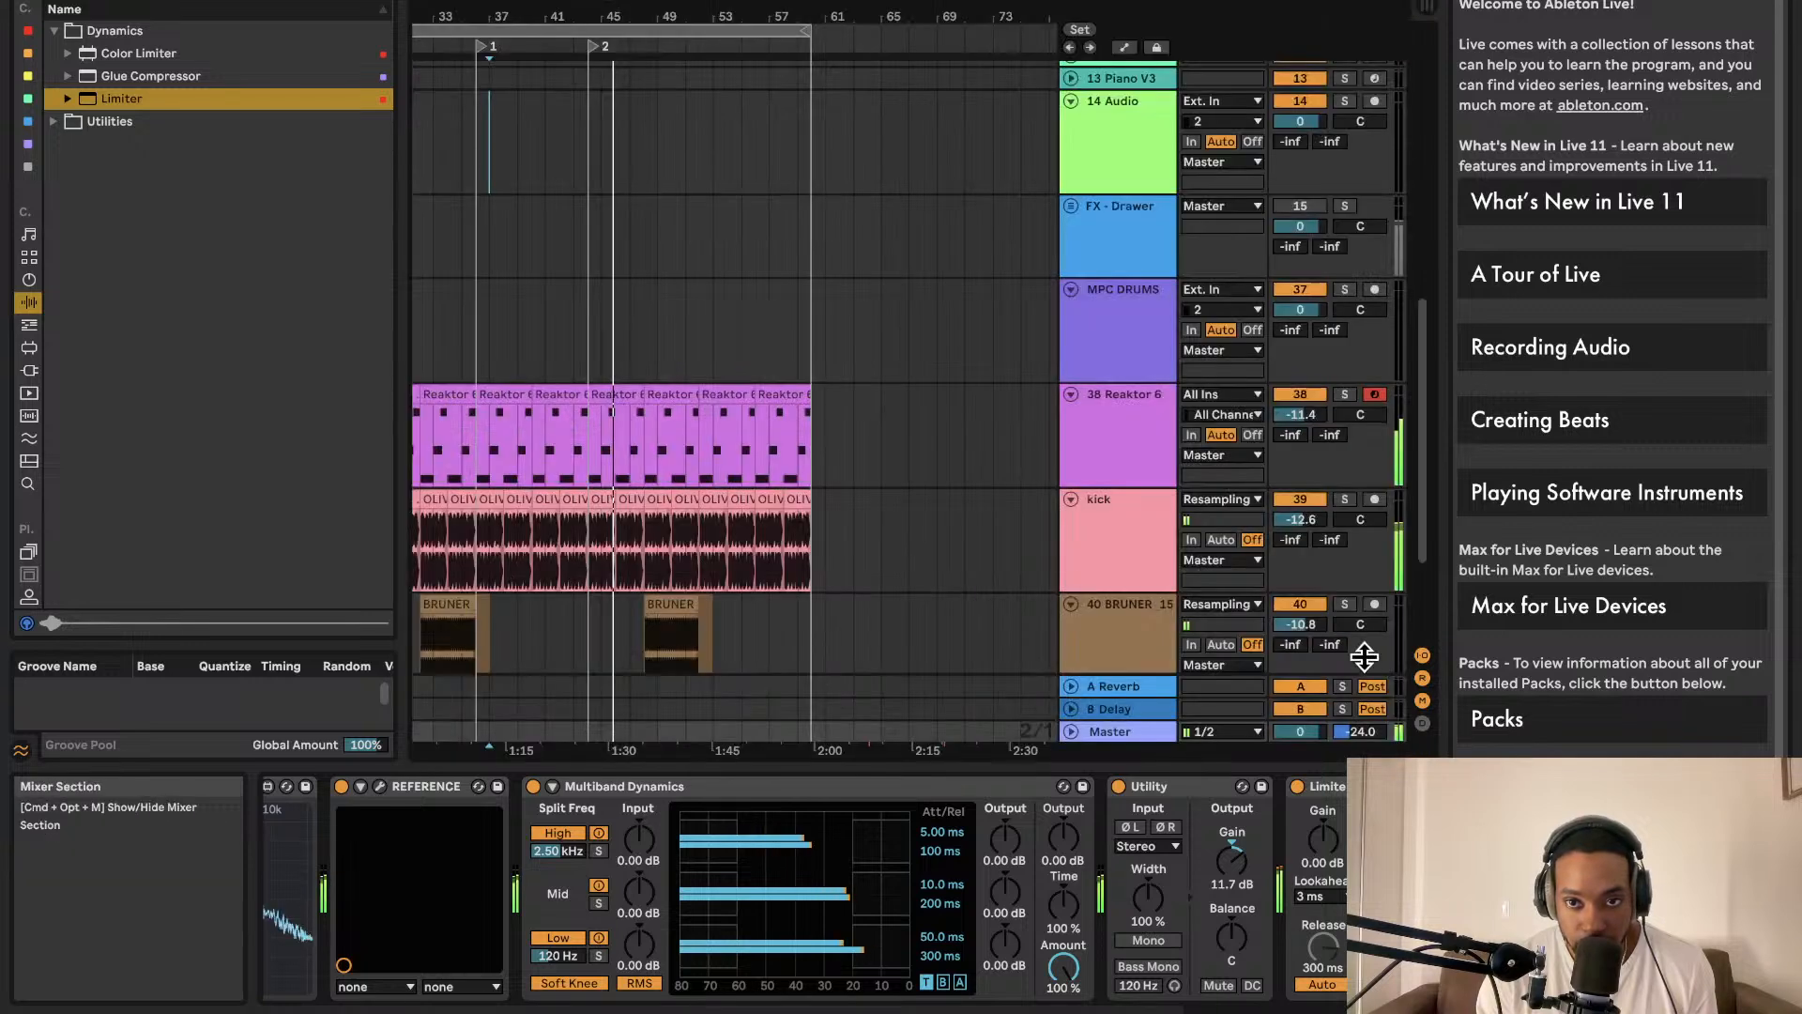
click(1232, 859)
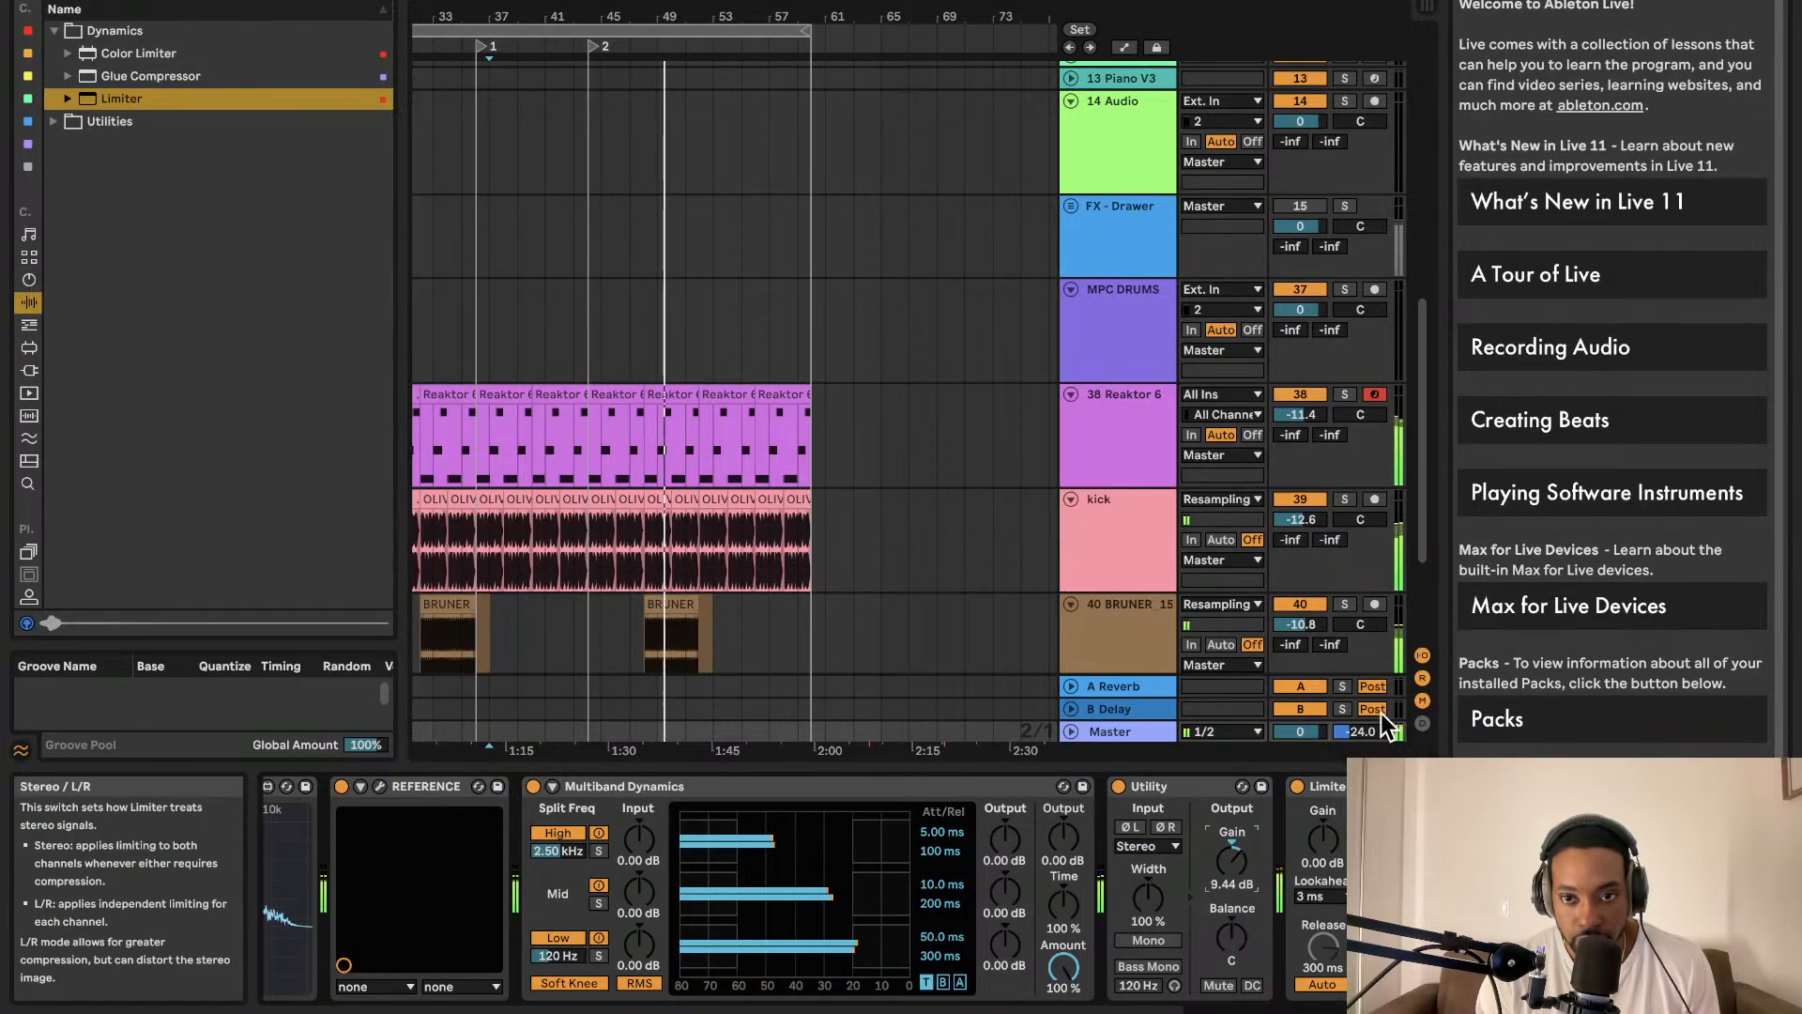
Step: Select track 38 and open its Reaktor 6 plug-in window with the Bento Box patch
scroll(1265, 589, down, 3)
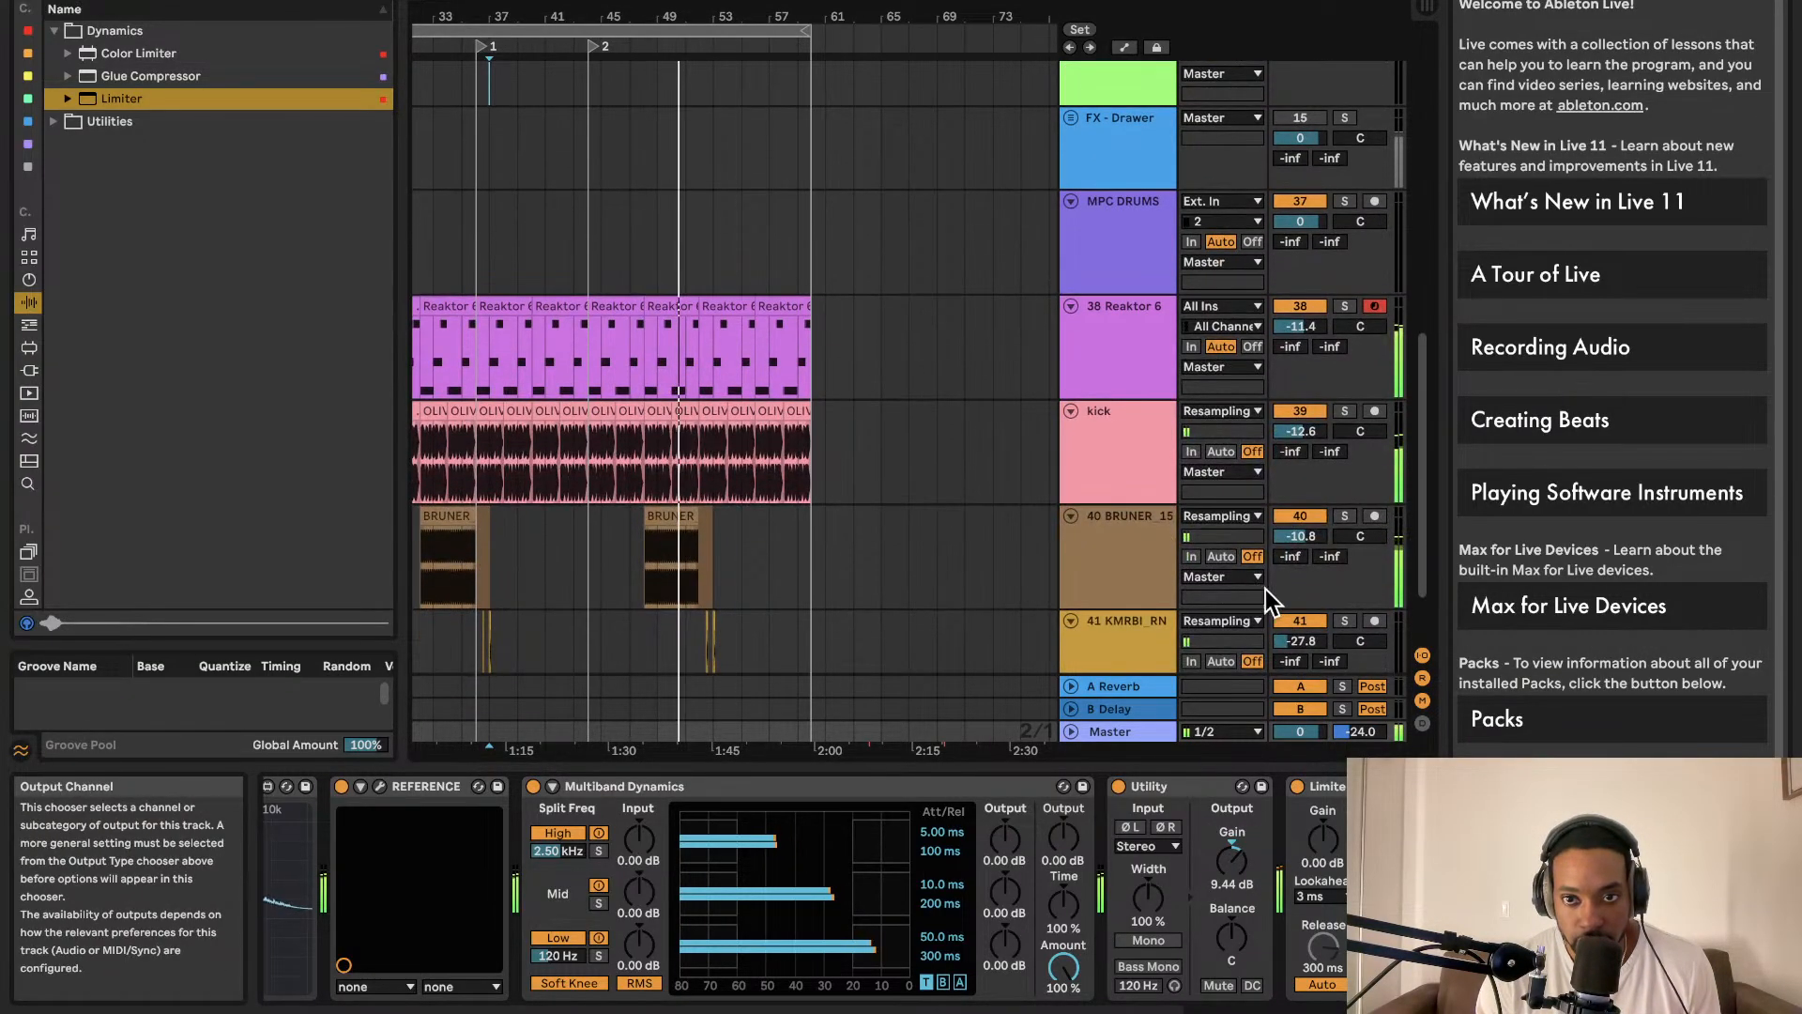
scroll(1256, 587, down, 1)
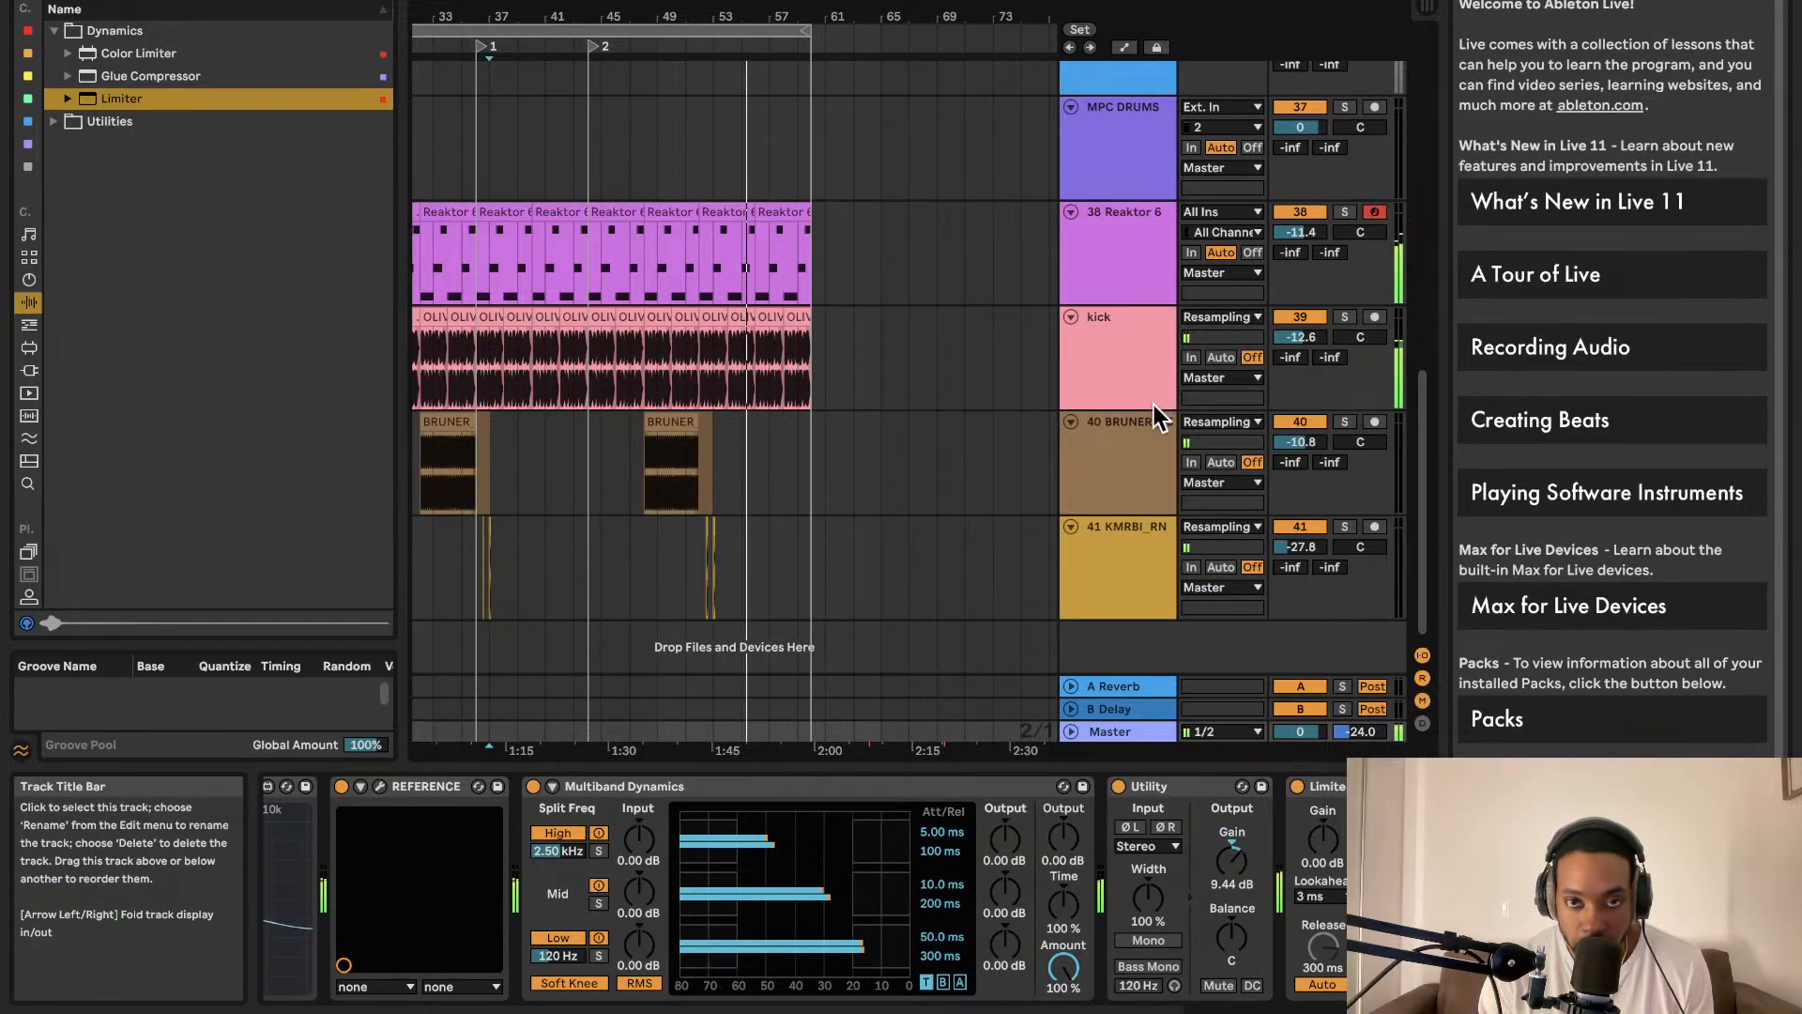
scroll(1119, 372, up, 5)
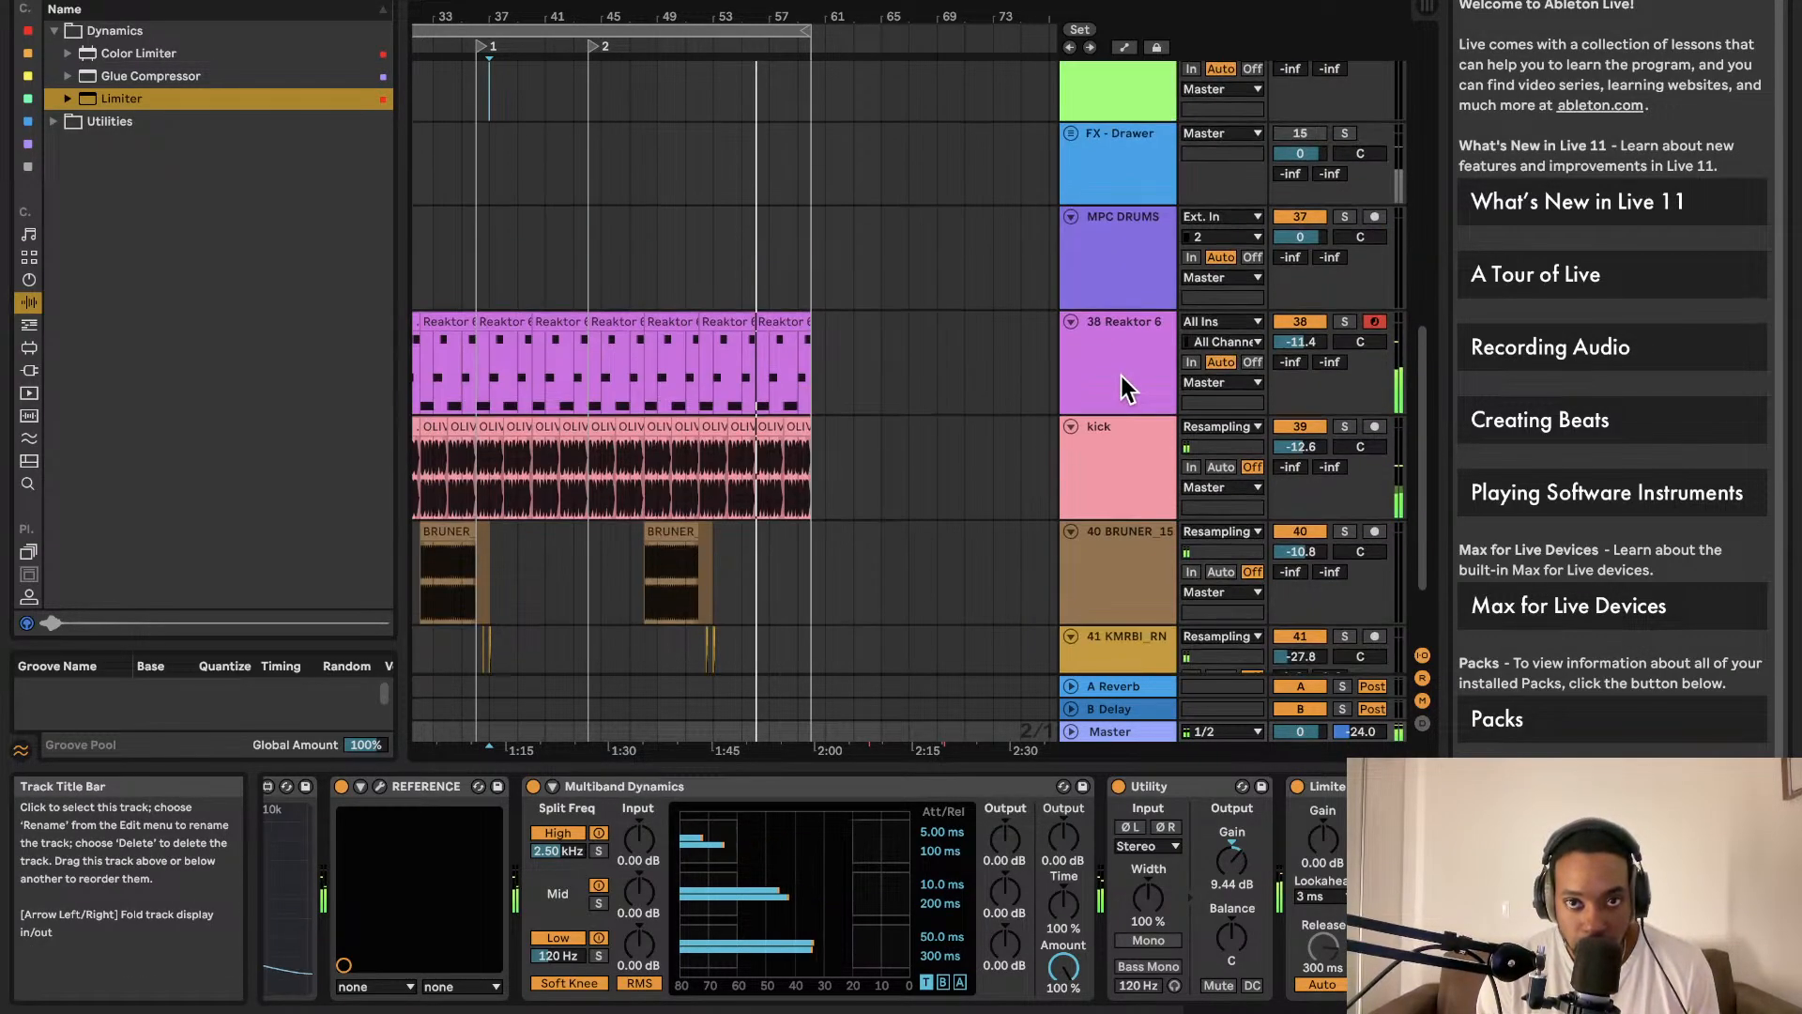
scroll(1135, 445, up, 1)
click(1133, 445)
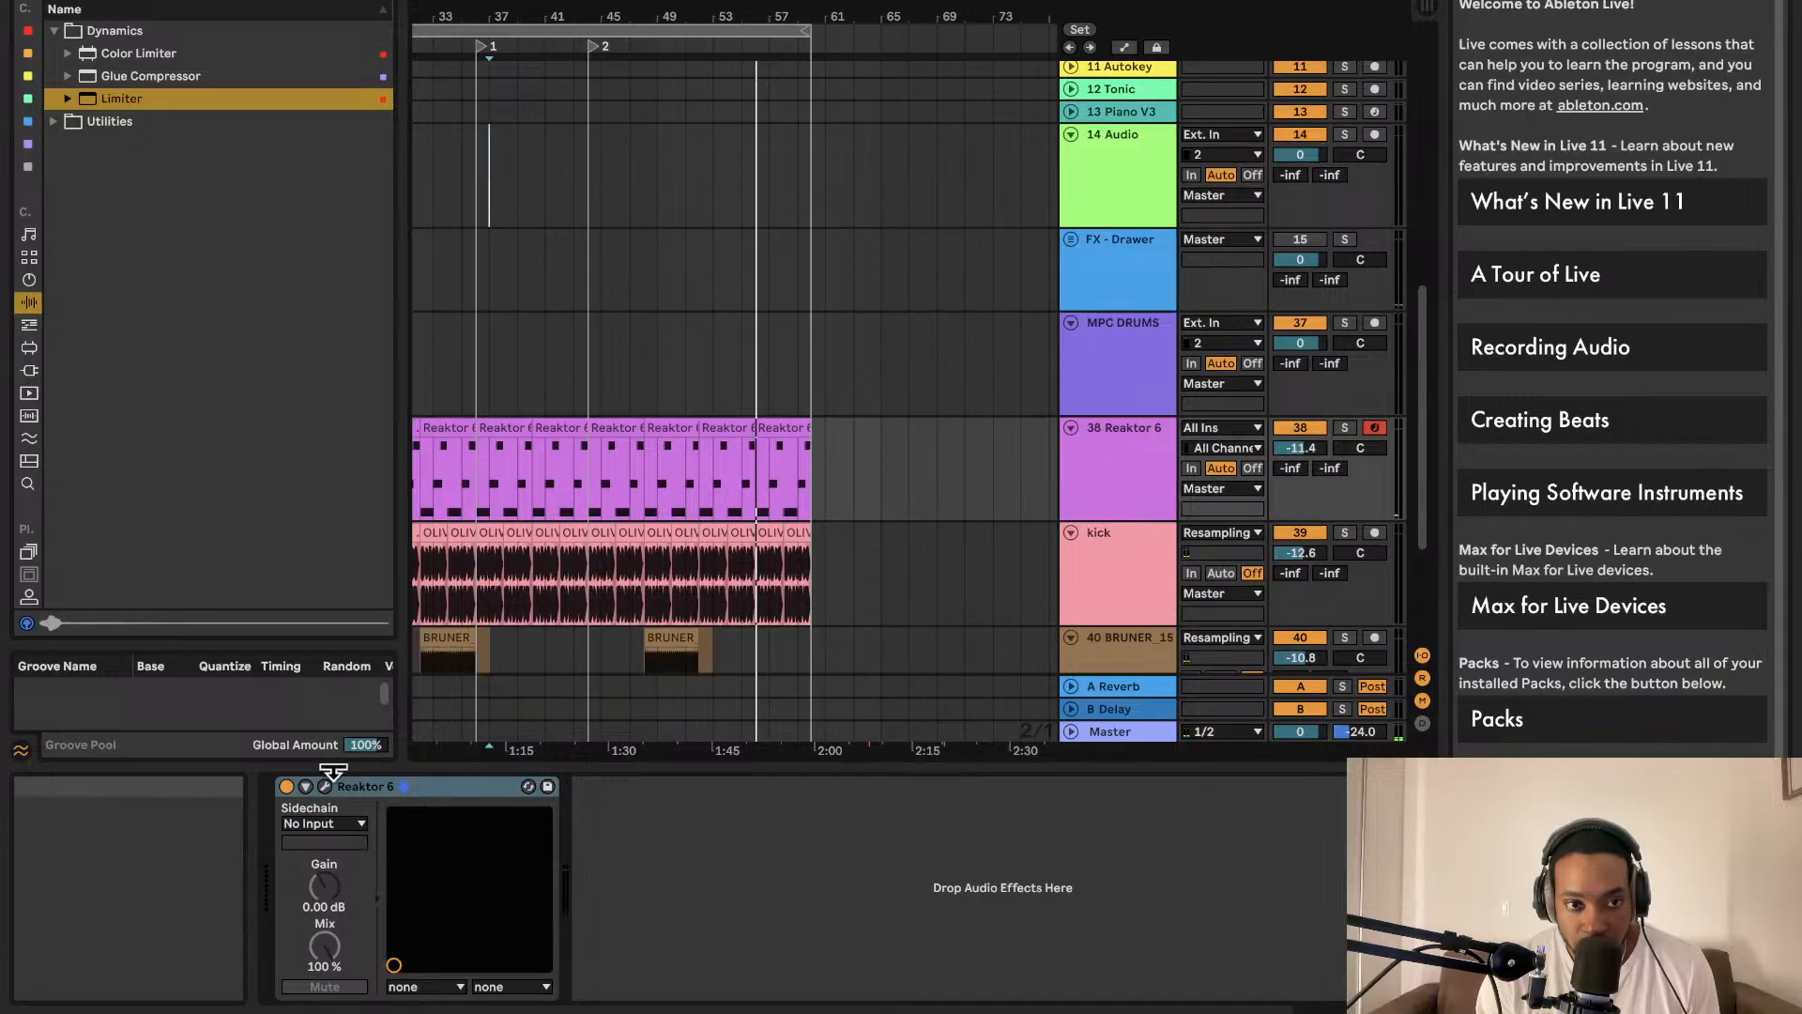
click(325, 786)
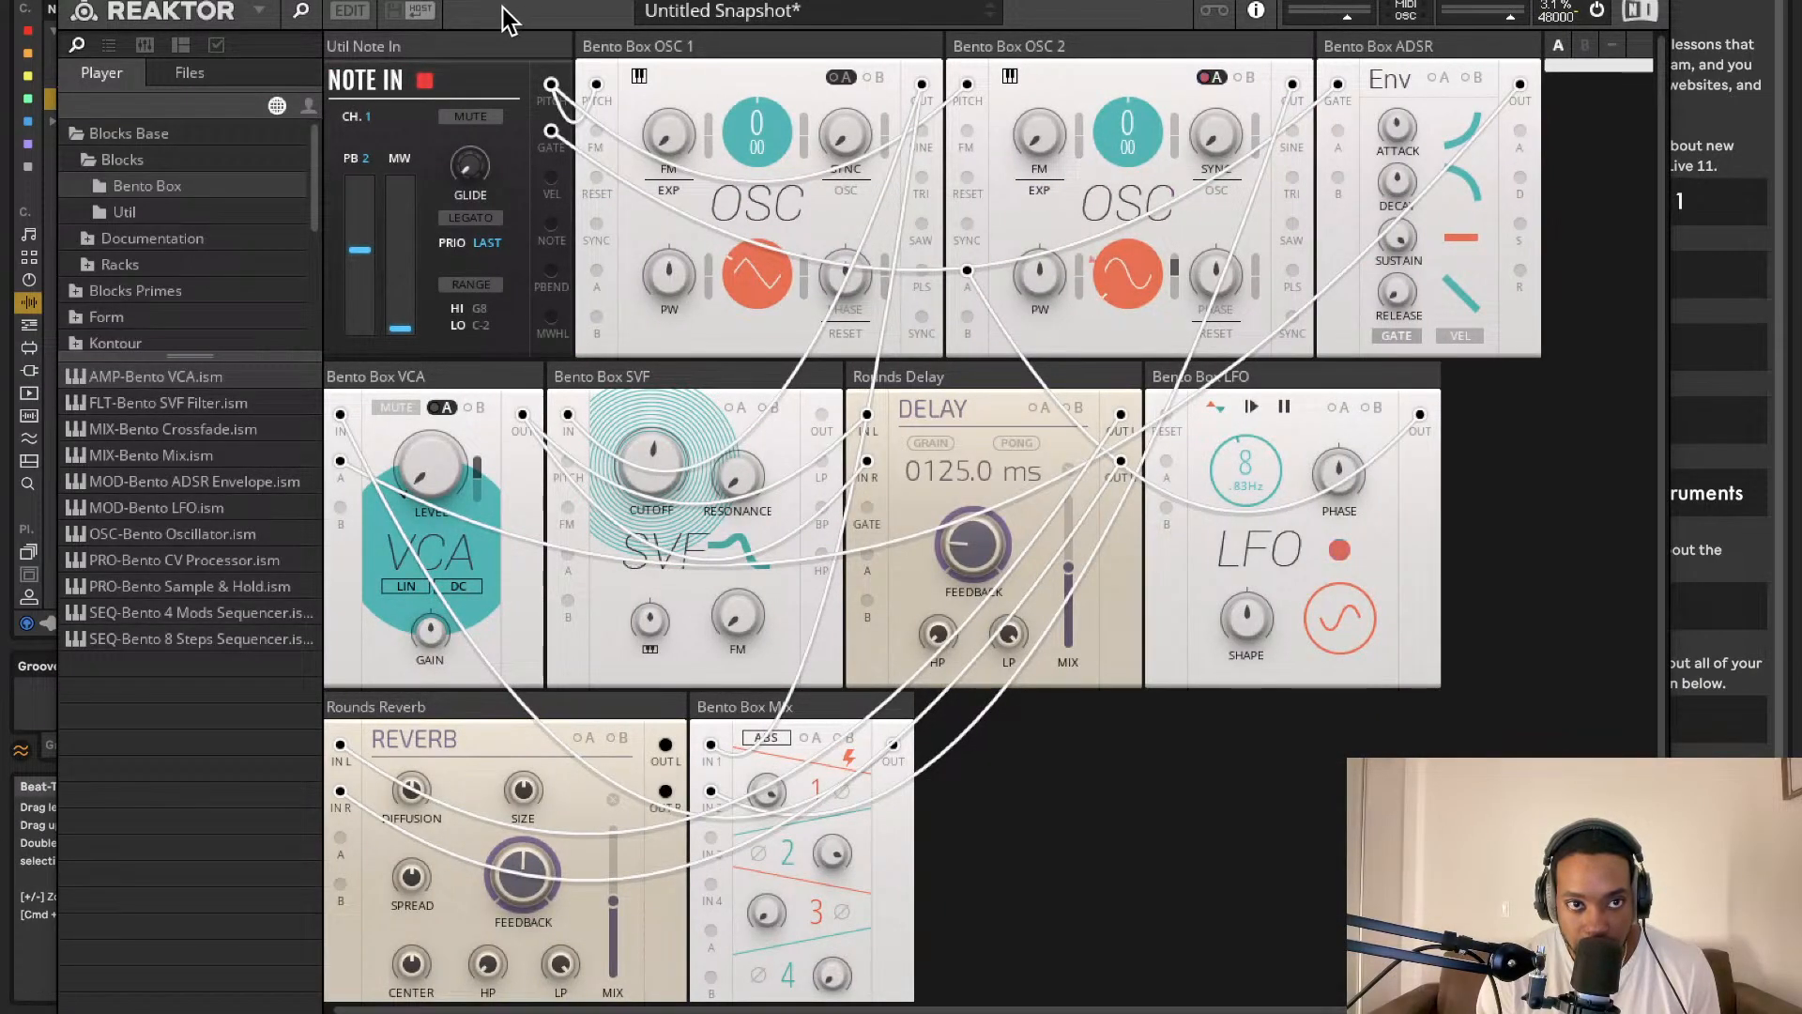
Step: Toggle Reaktor's Edit mode to view the Bento Box structure, then close the window
click(349, 12)
click(349, 11)
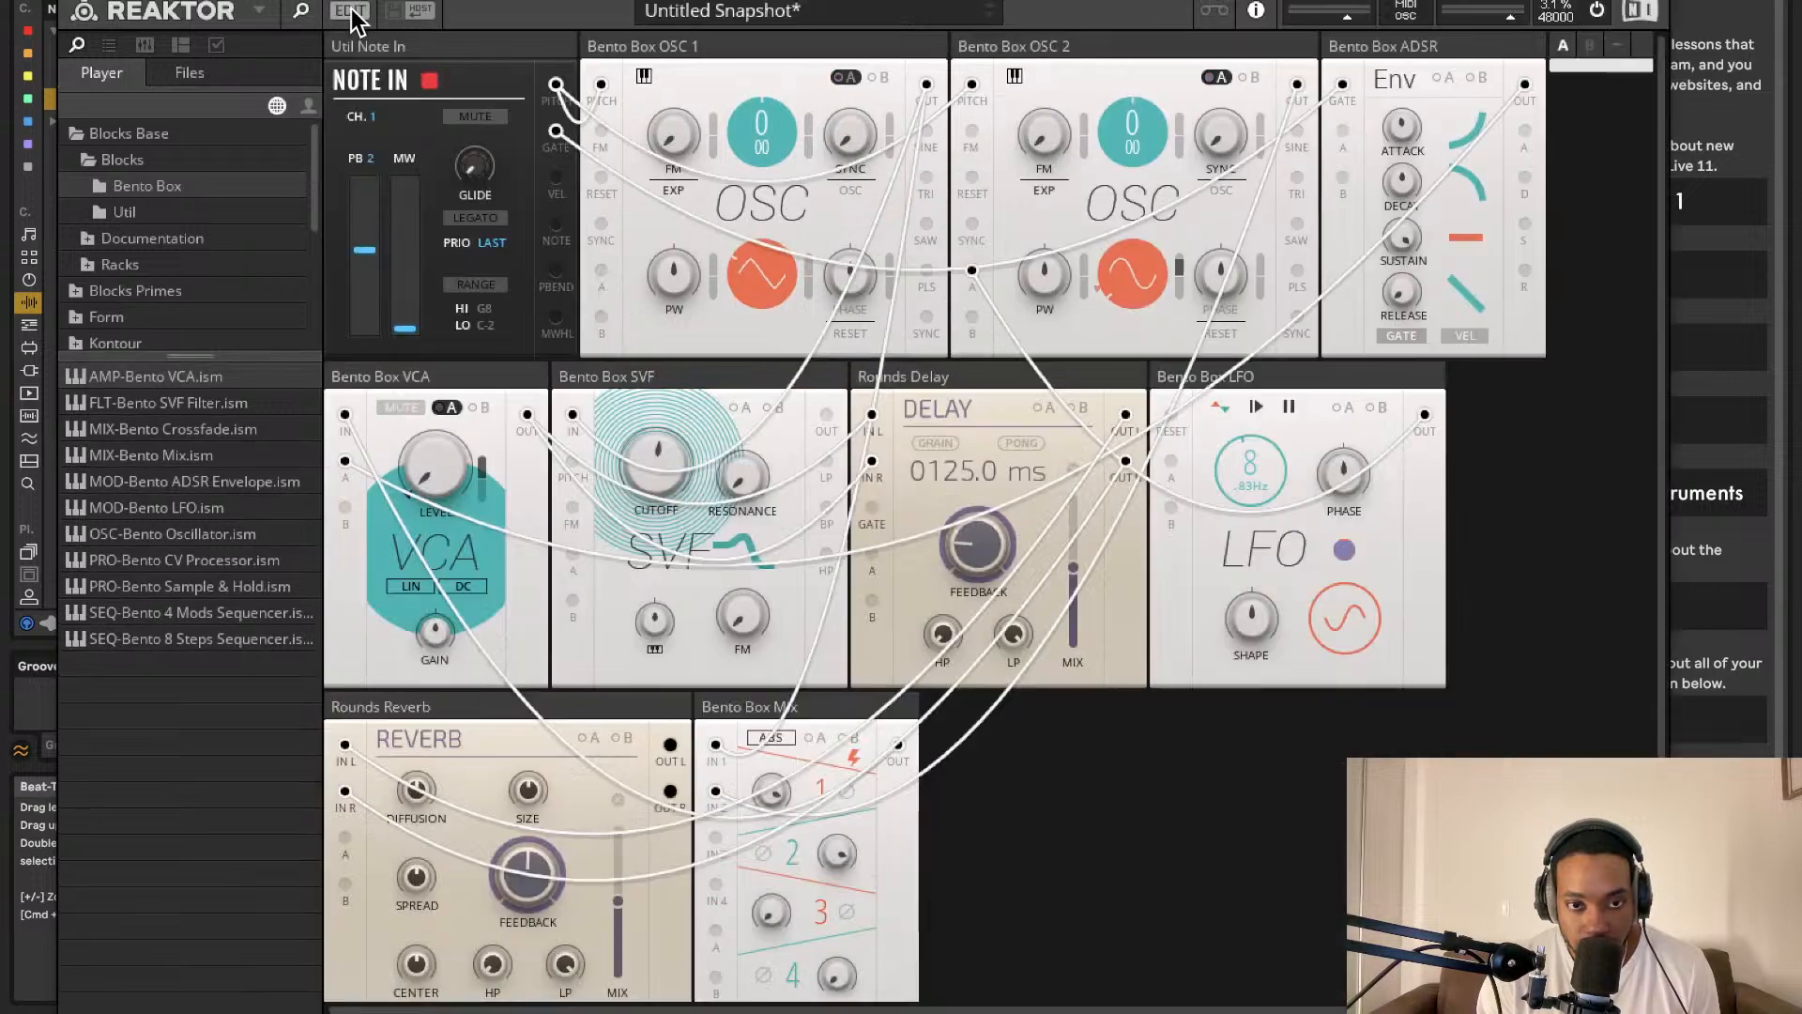
click(258, 11)
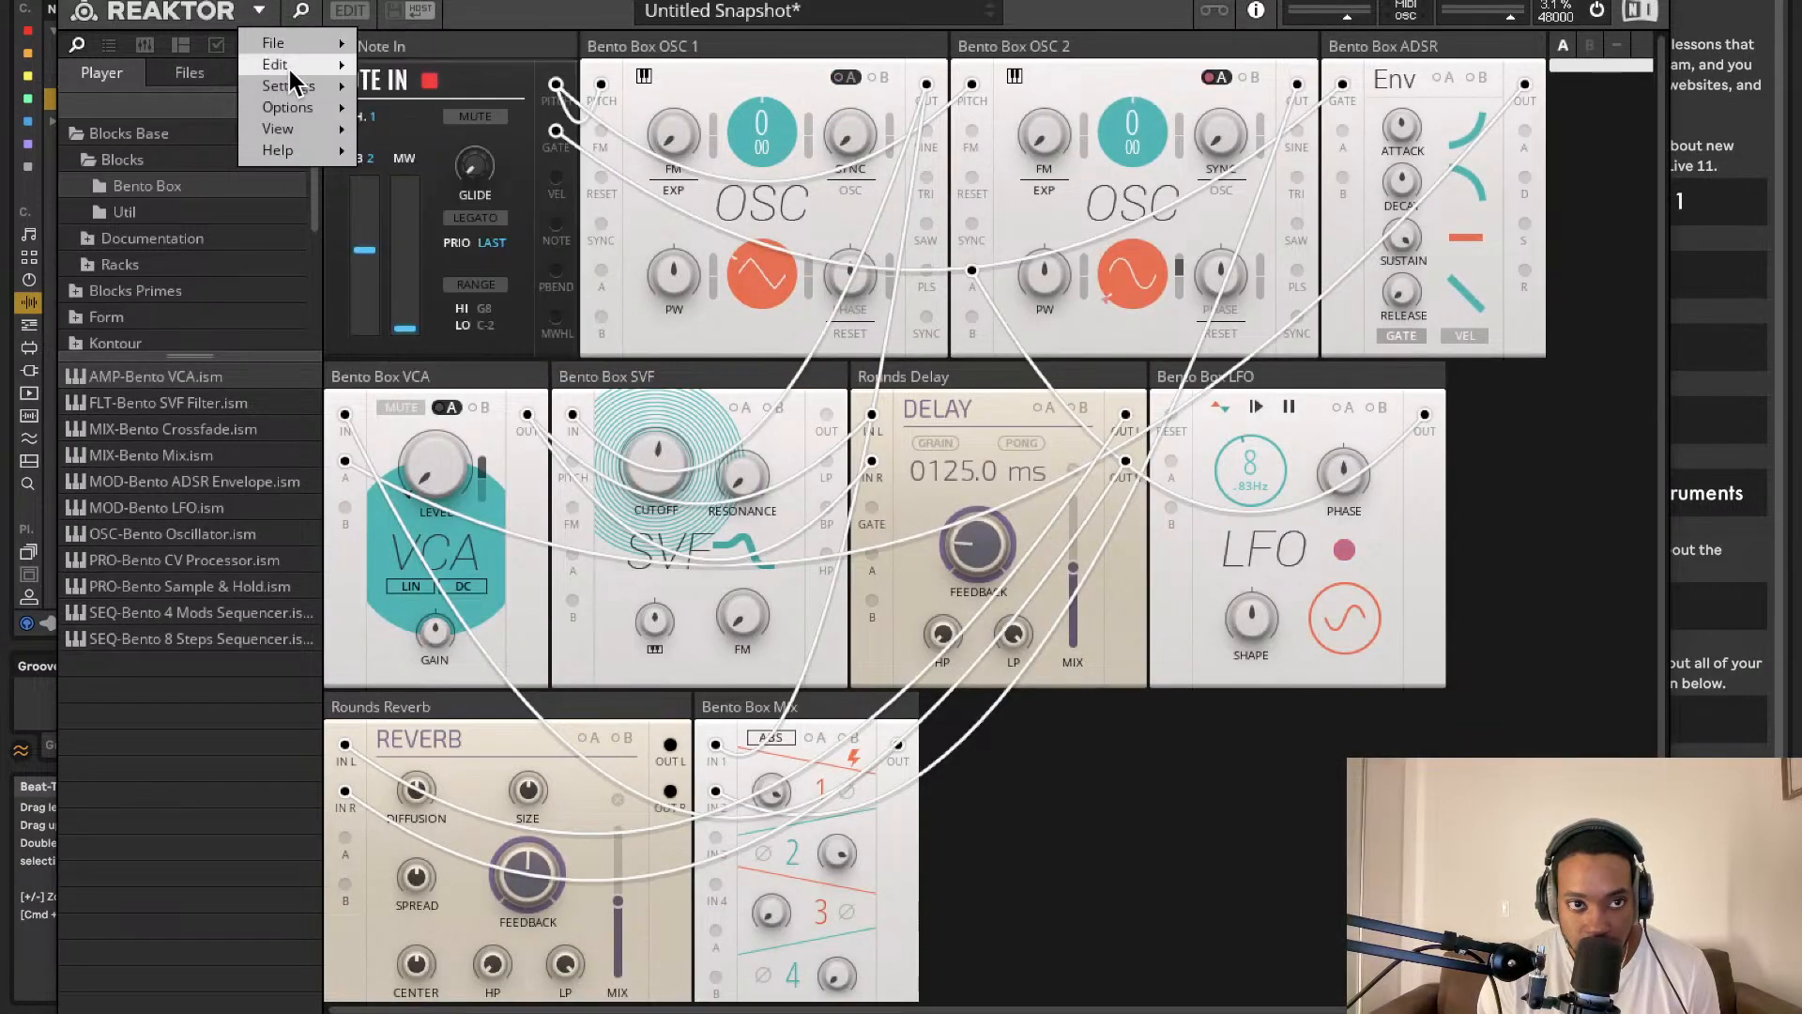
click(261, 13)
click(347, 13)
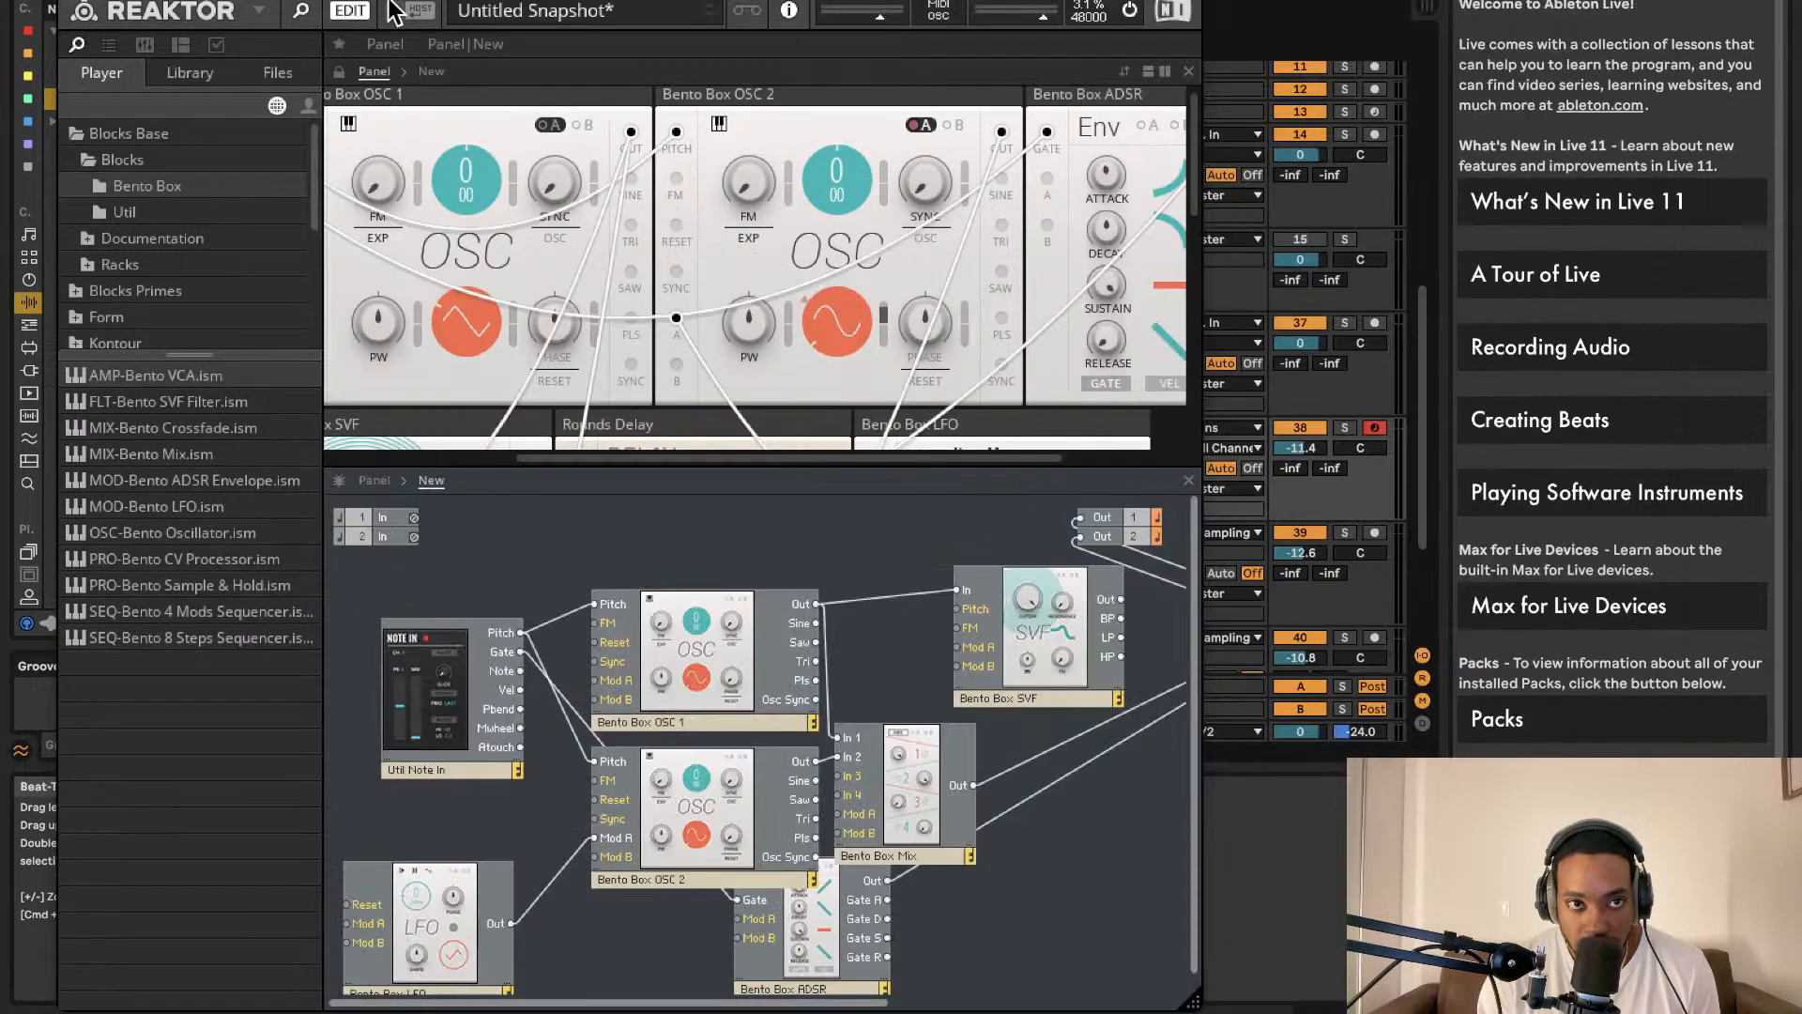
click(71, 1)
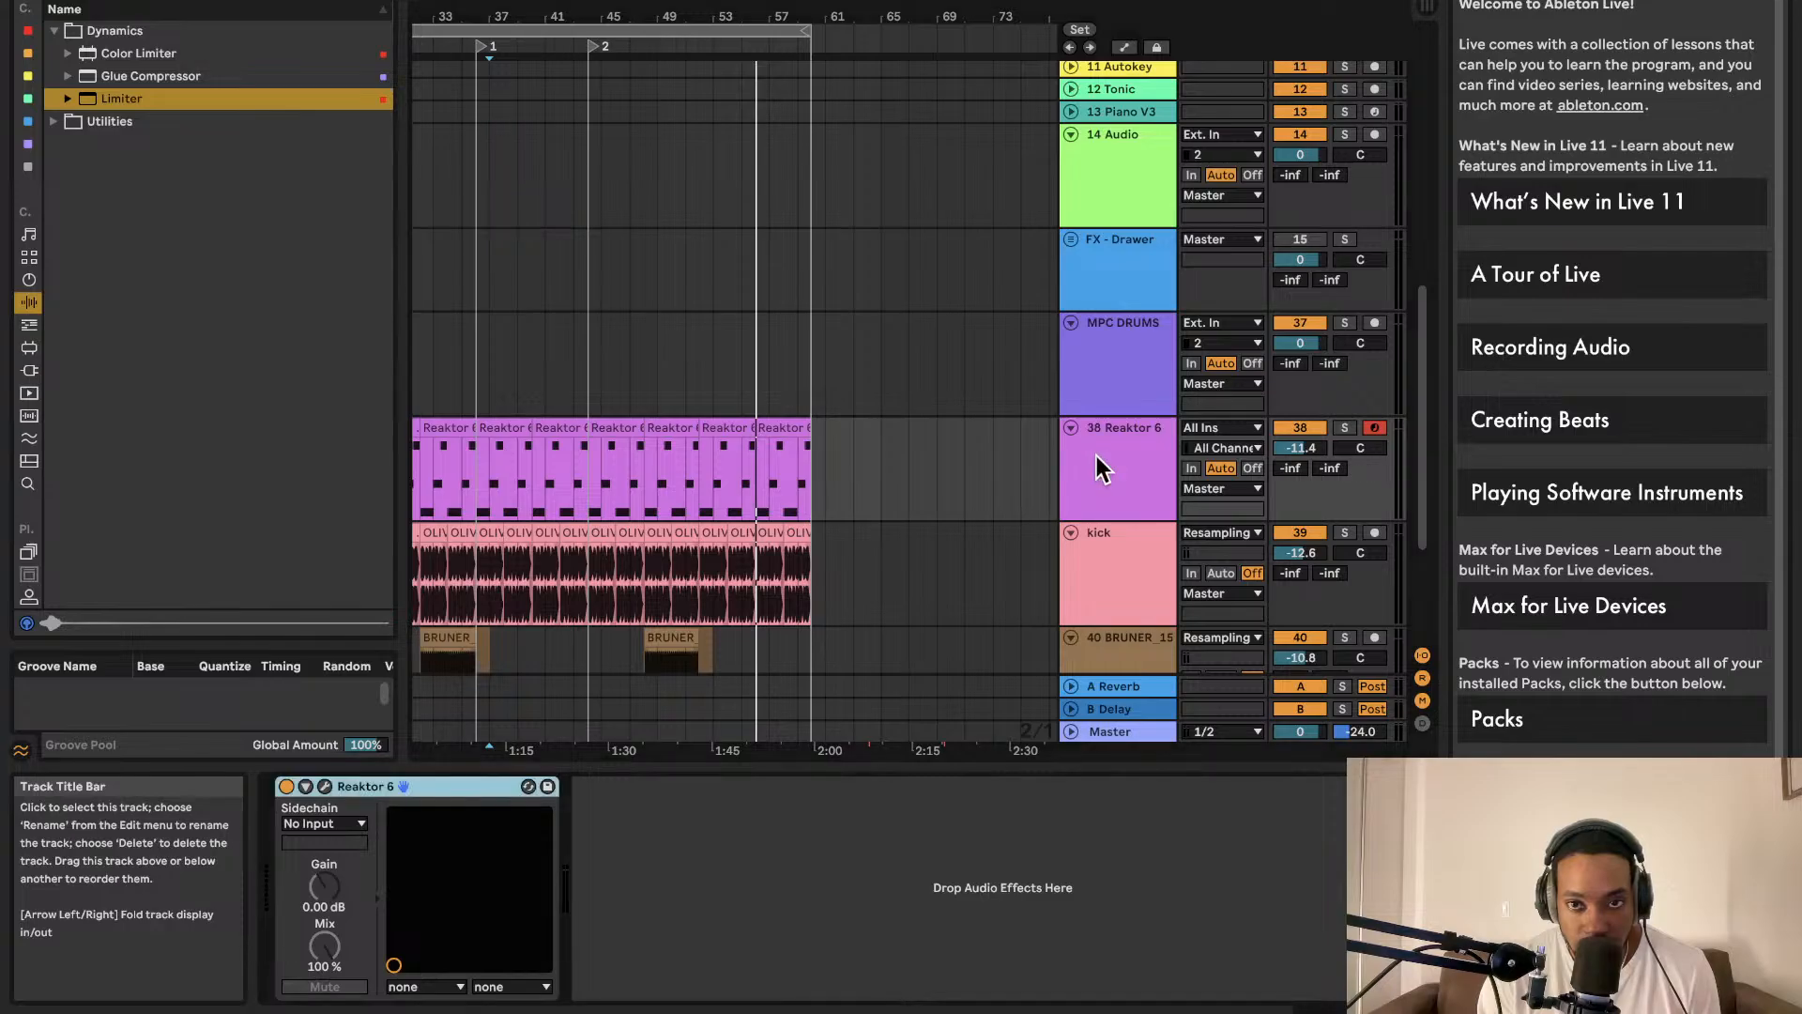
Step: Reopen the Reaktor 6 window briefly, check its main menu, and close it again
double_click(782, 430)
double_click(1089, 398)
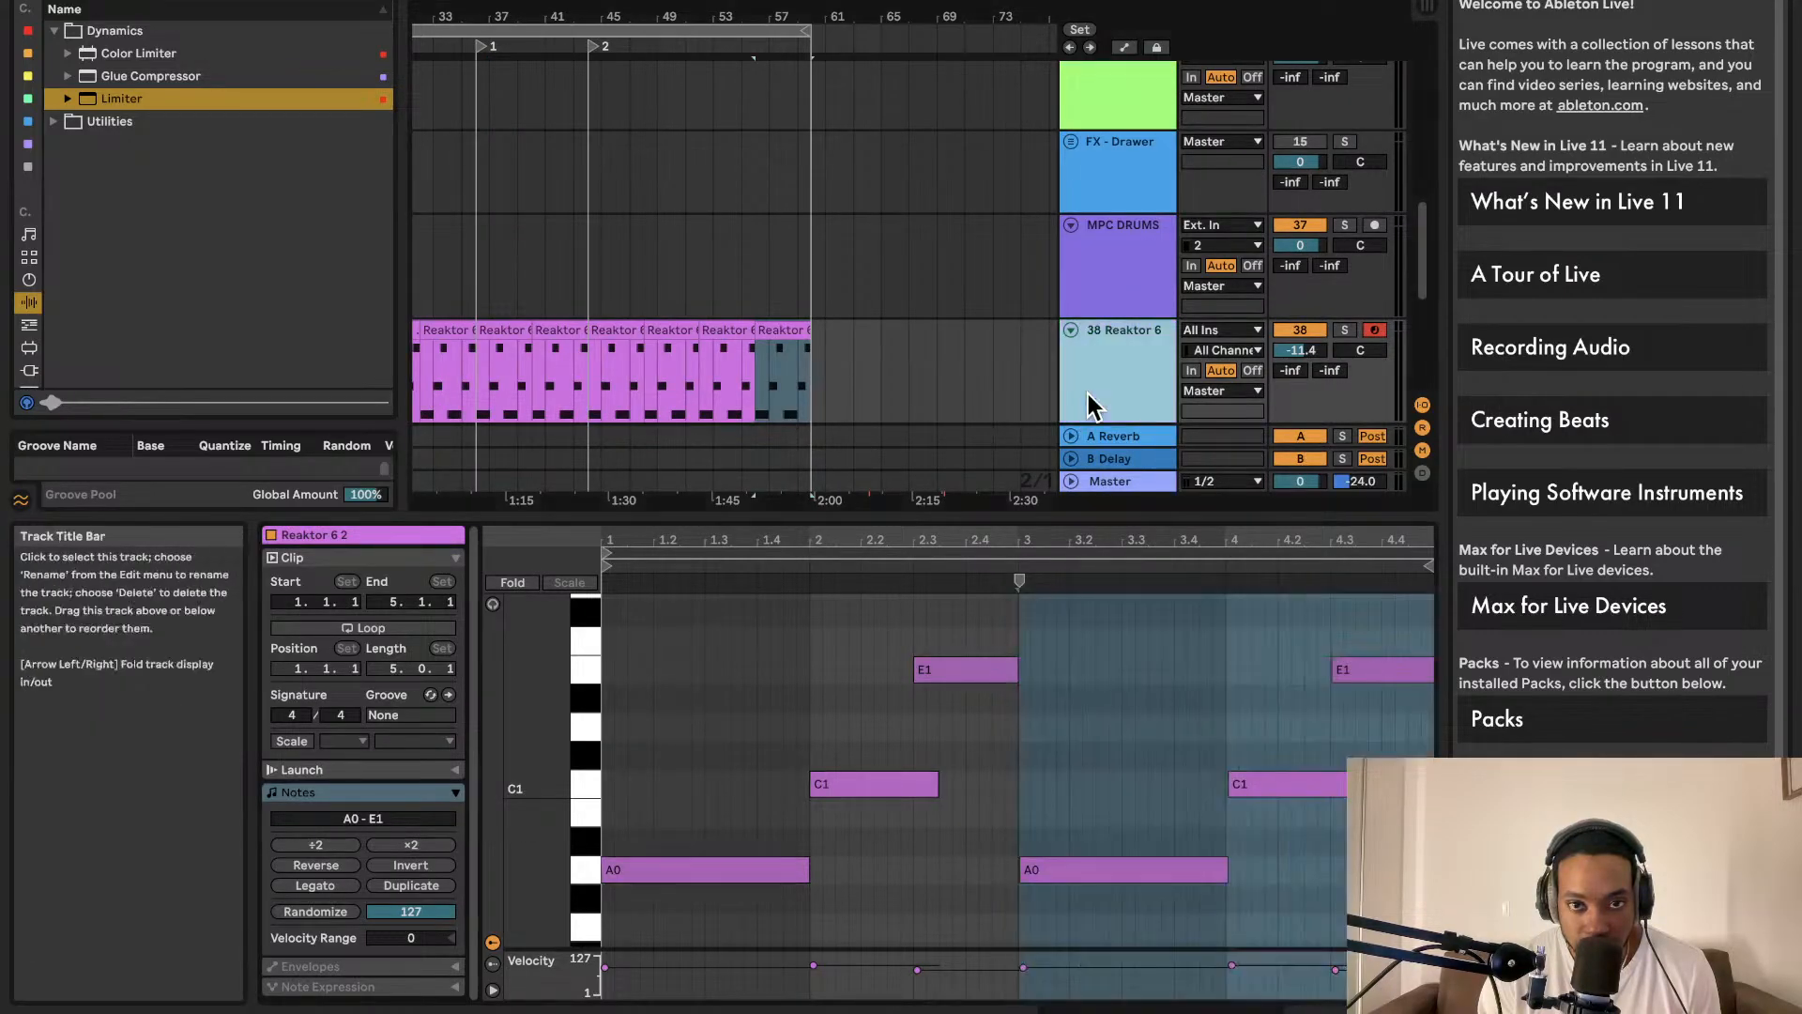
click(325, 786)
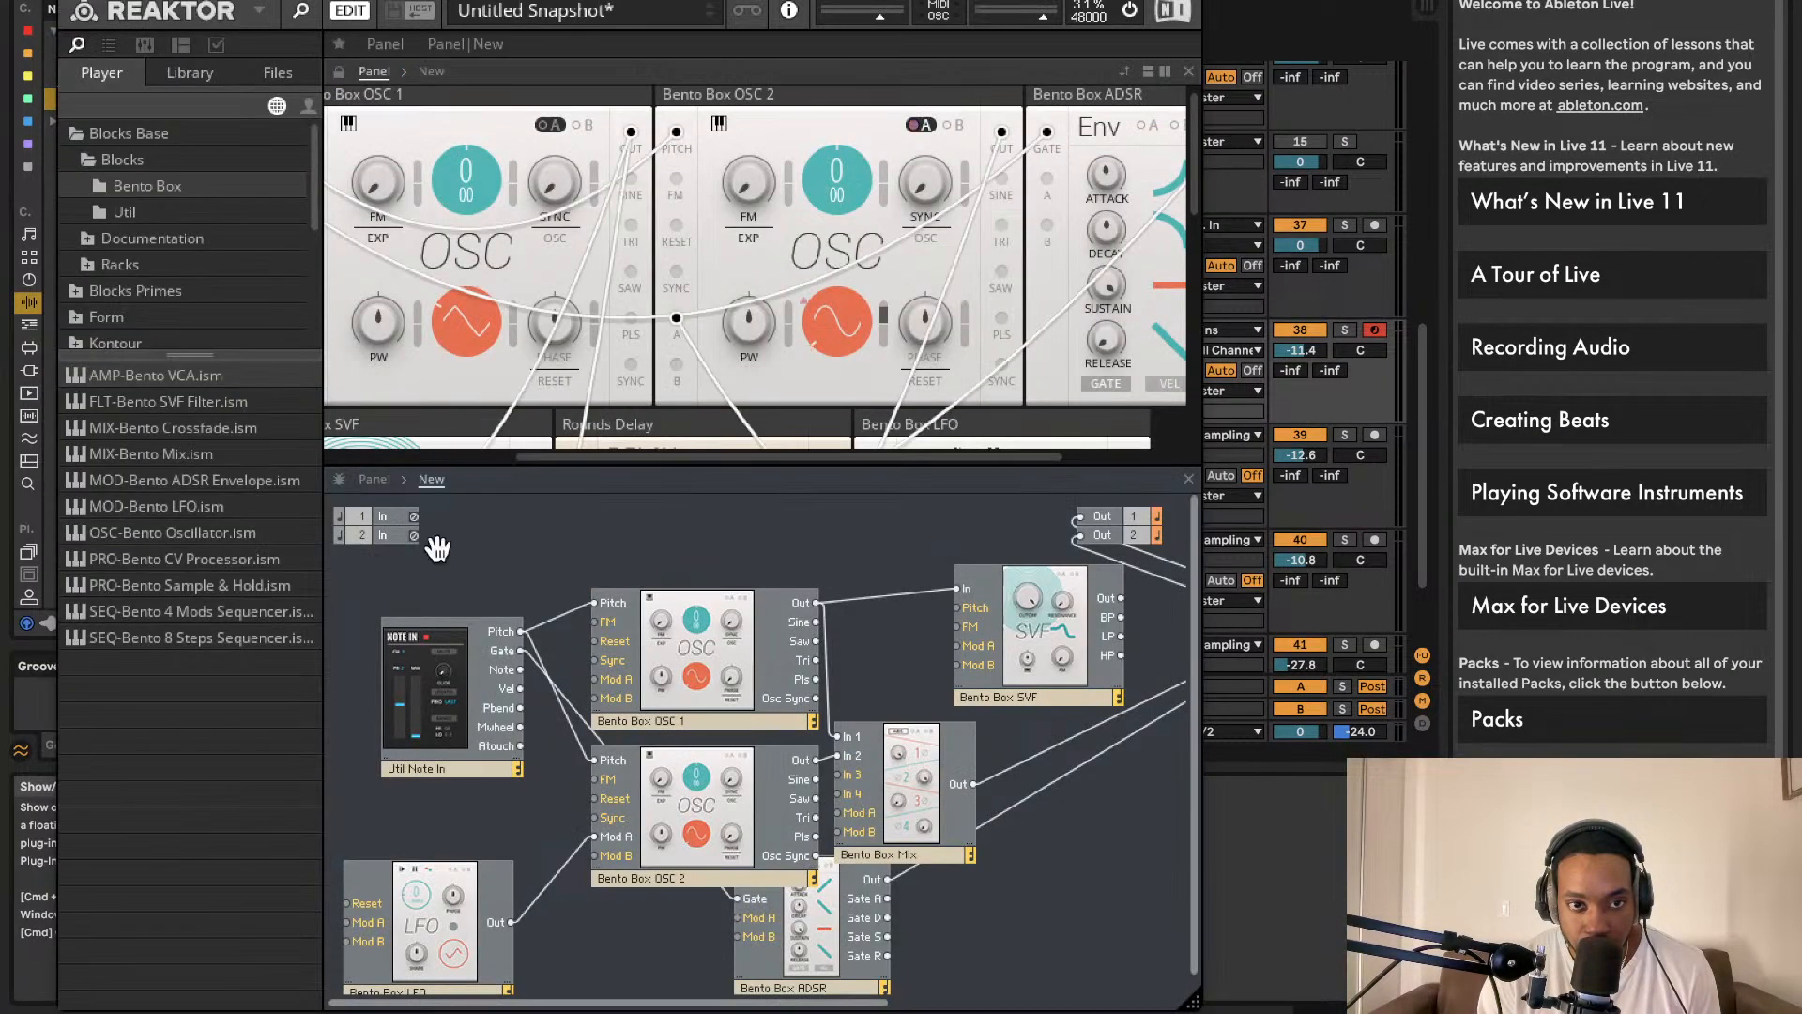
click(252, 10)
click(178, 2)
click(69, 1)
scroll(600, 284, left, 4)
scroll(610, 287, up, 1)
scroll(611, 289, down, 3)
scroll(615, 291, up, 3)
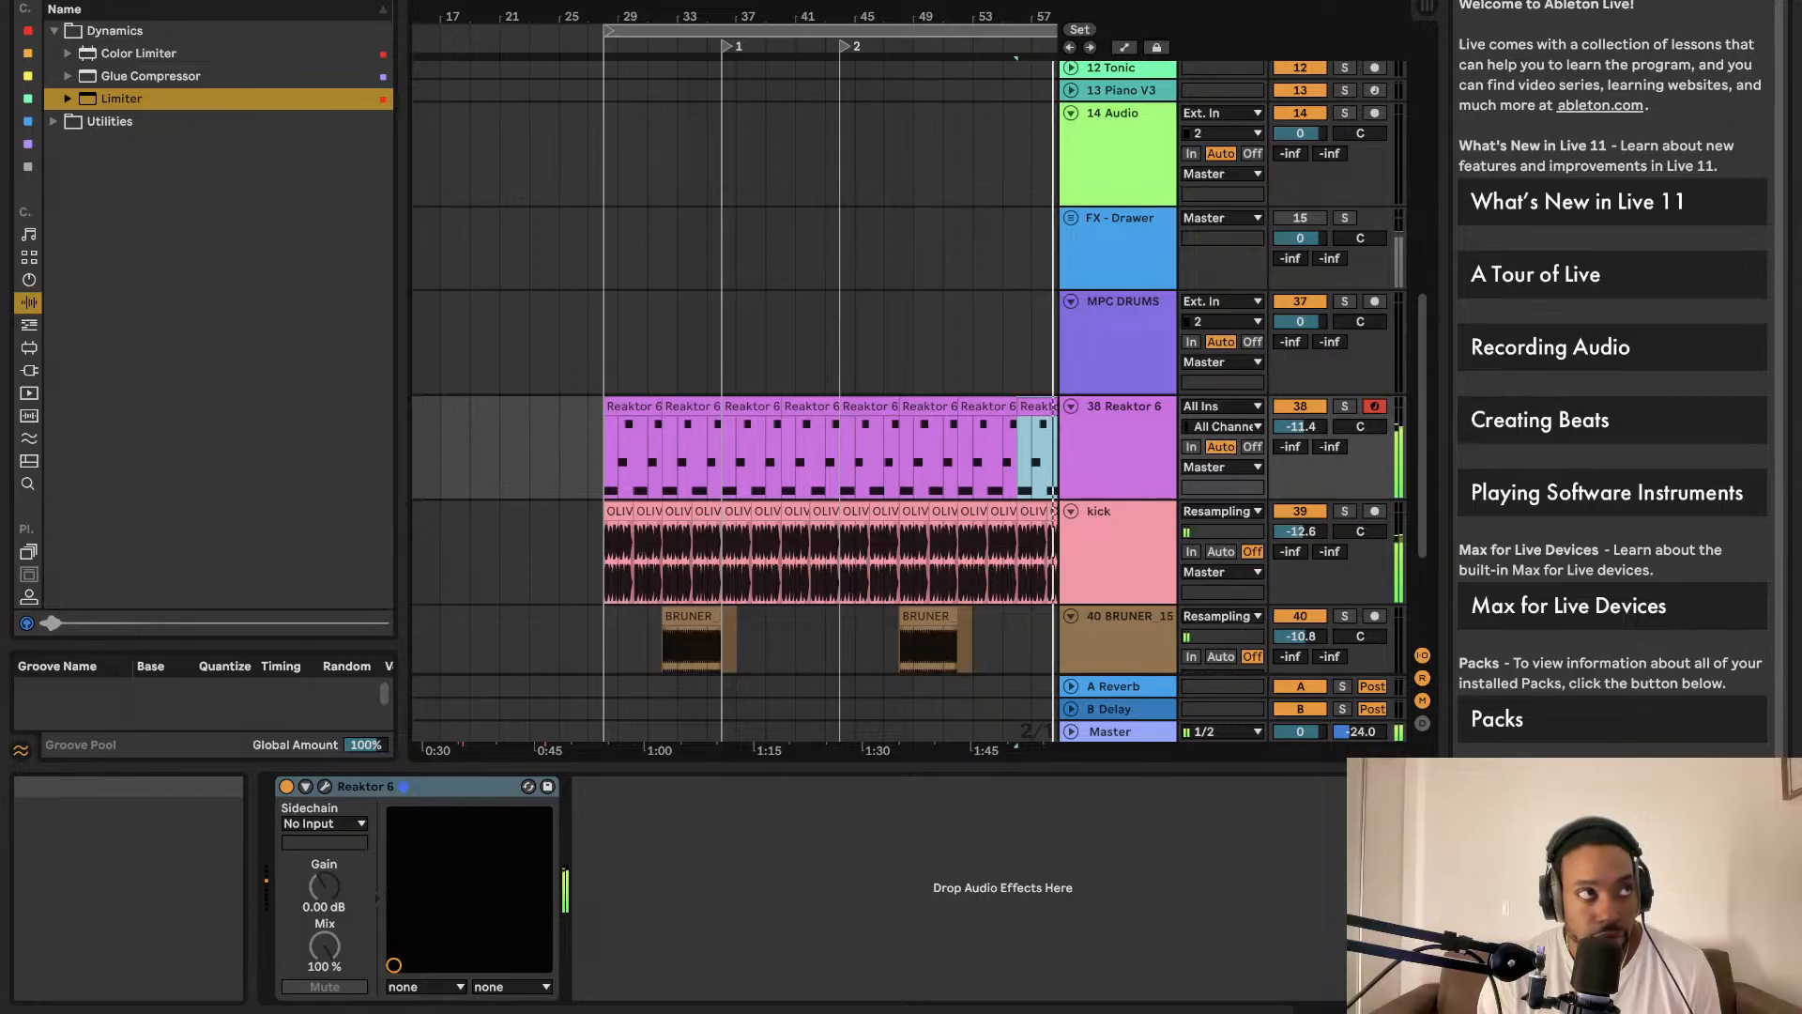
Step: Show the Master chain of Multiband Dynamics, Utility at 9.44 dB, and Limiter
click(1127, 730)
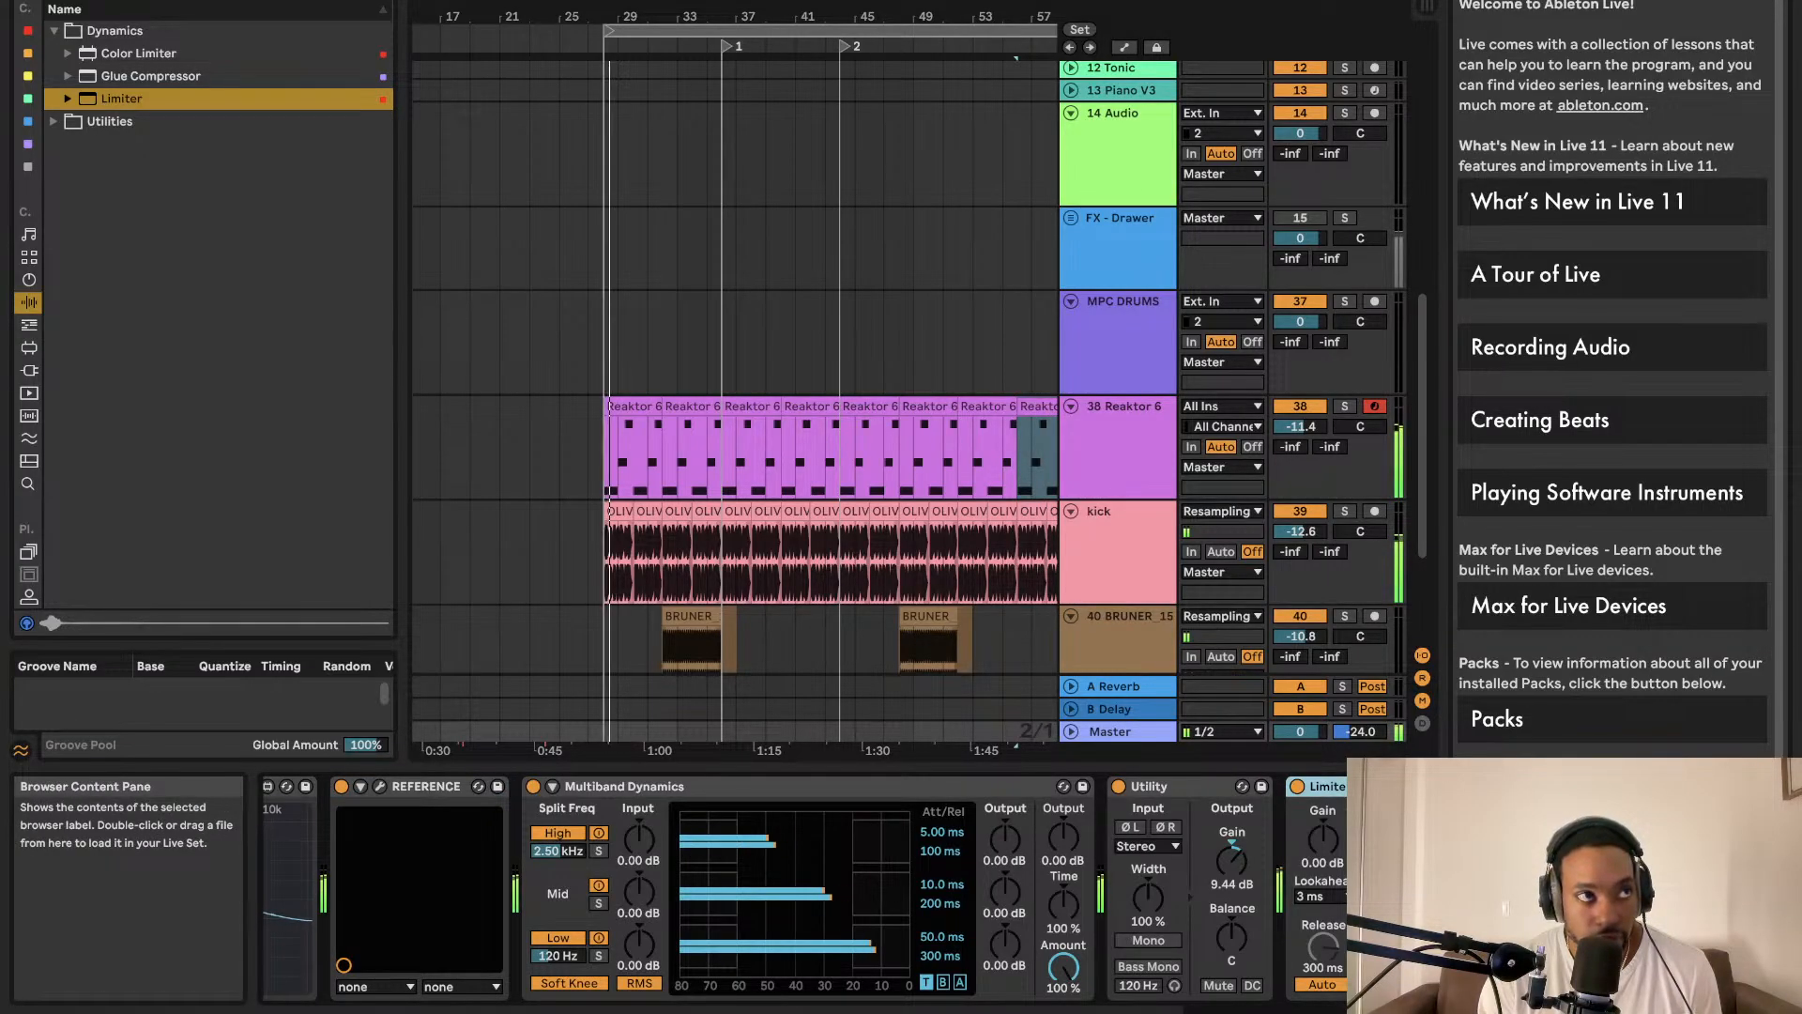
scroll(735, 375, left, 2)
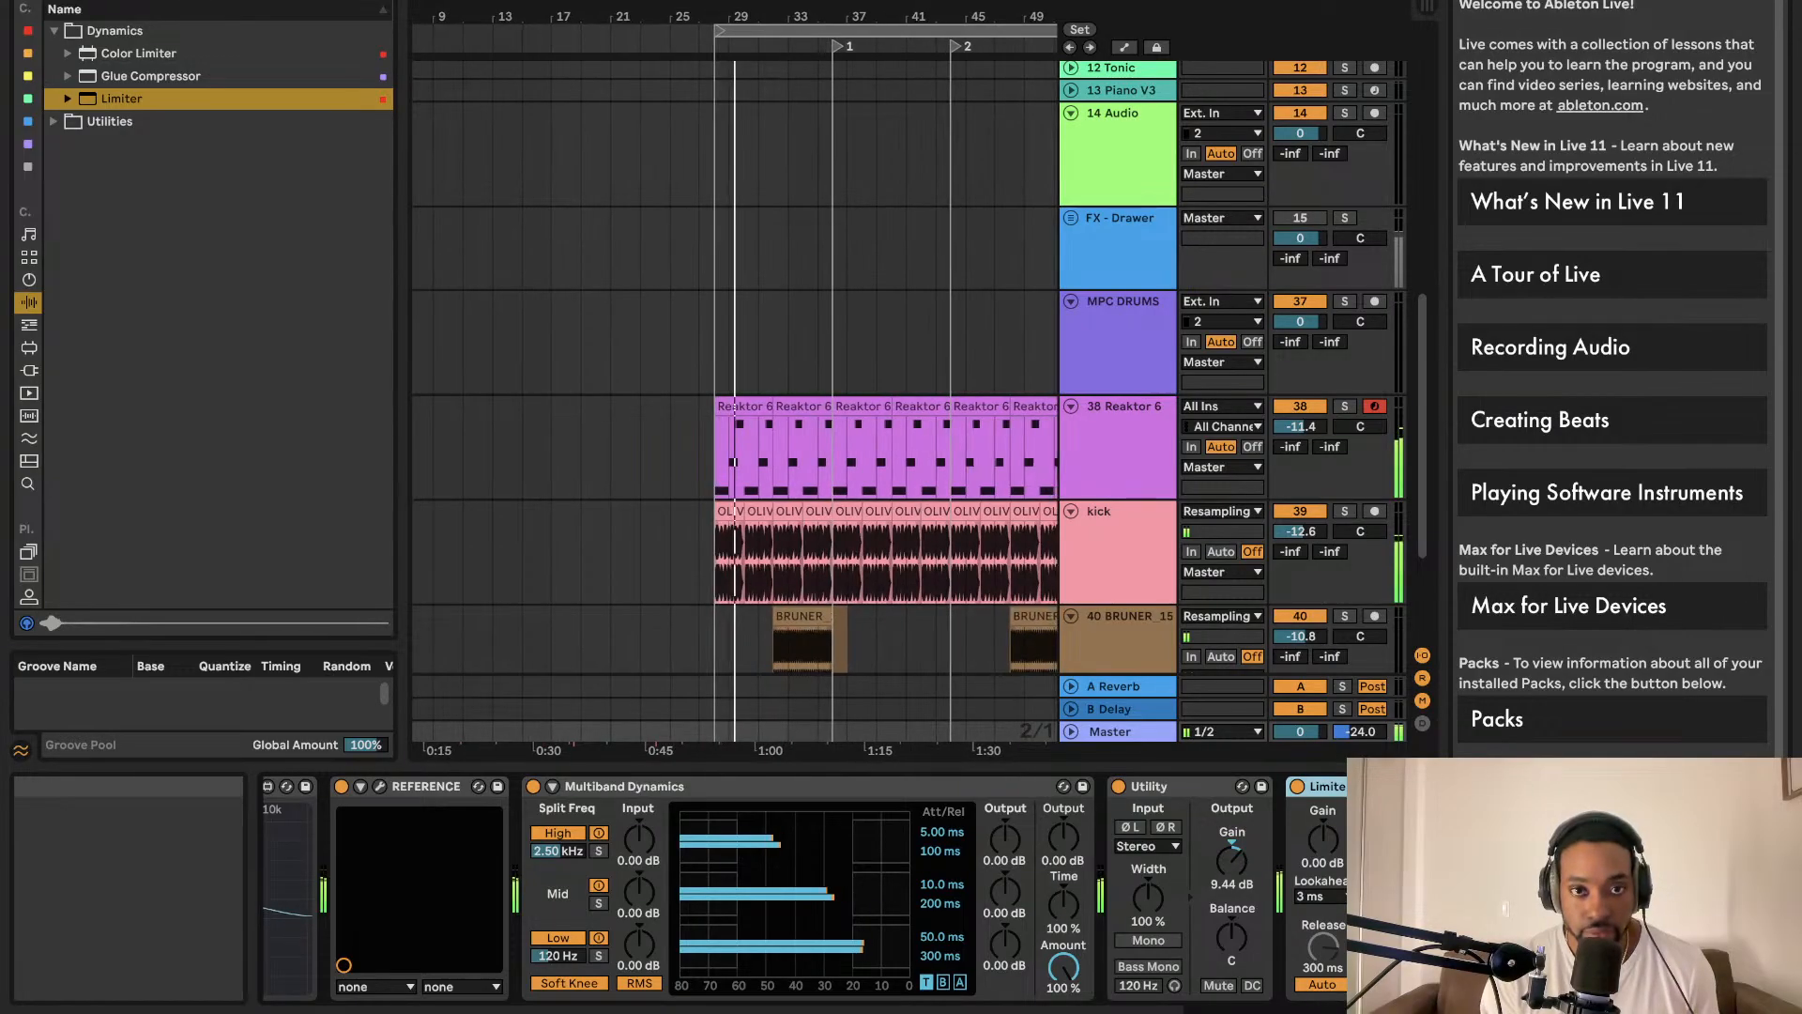